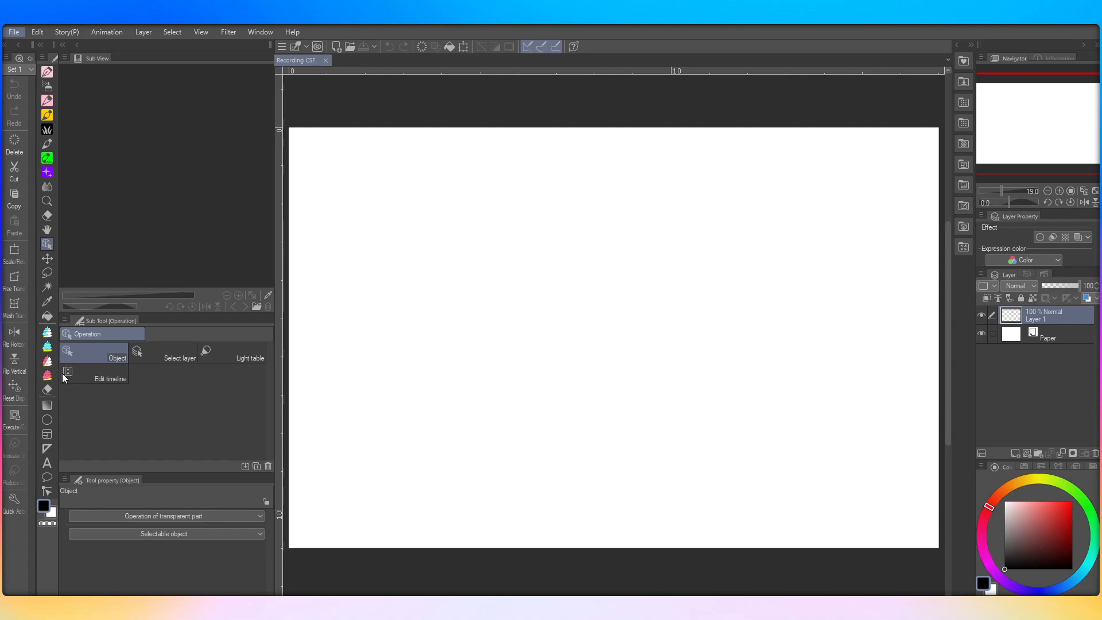
Step: View the canvas at about 13.5% and at 100% zoom, and fit it back to the window
key(alt)
drag(998, 193, 1002, 193)
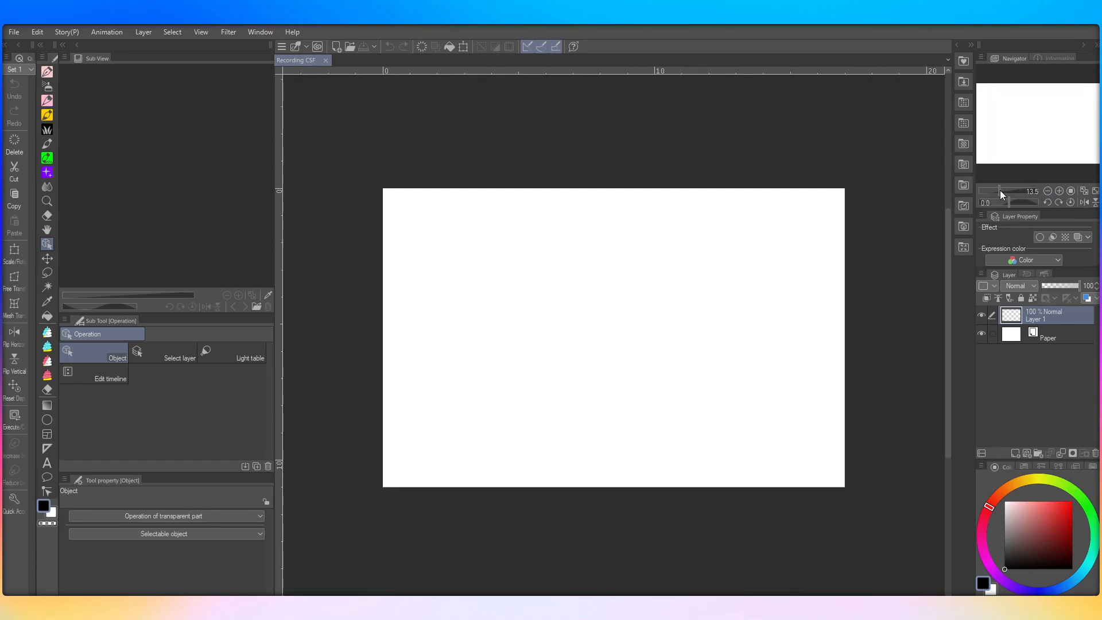
click(1070, 193)
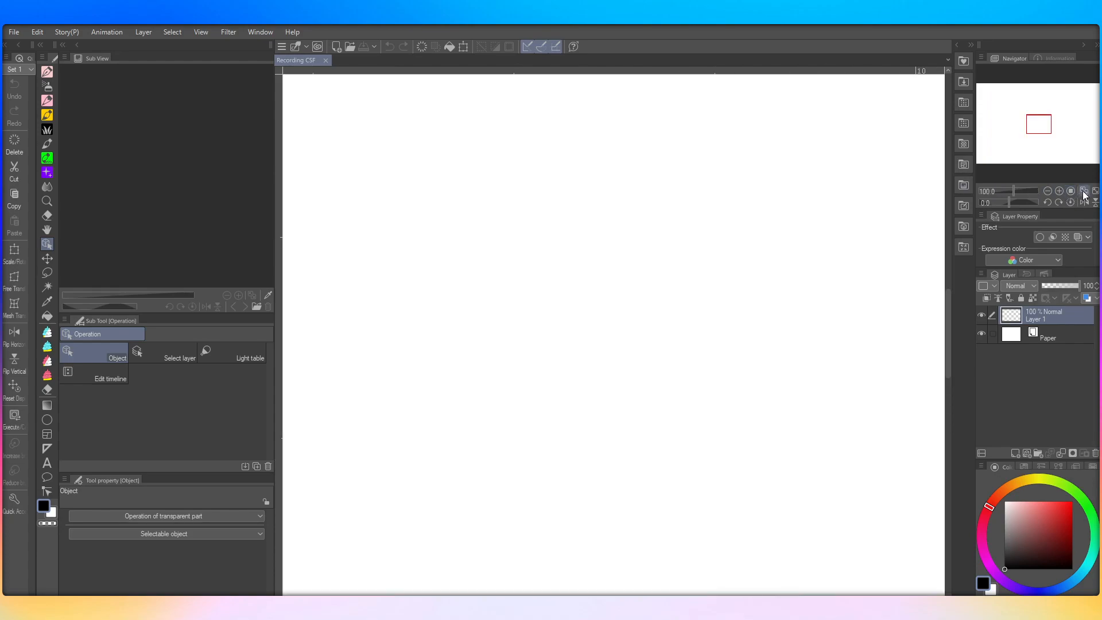
click(1096, 193)
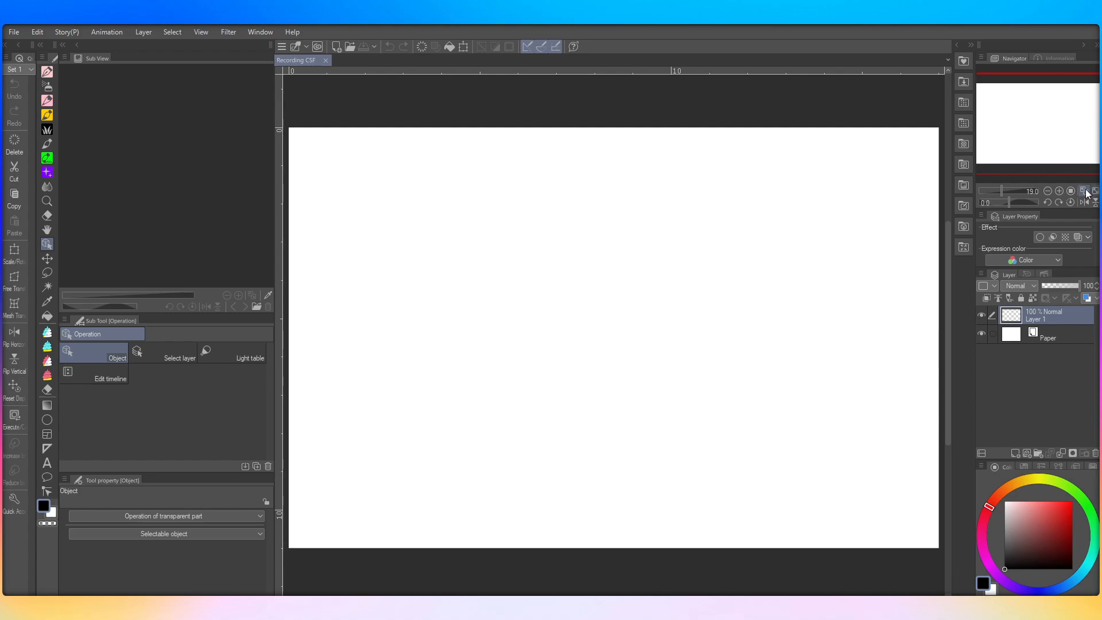
Step: Rotate the canvas view to about -5.1 degrees and reset it, and flip the view horizontally and back
drag(1012, 202, 1030, 201)
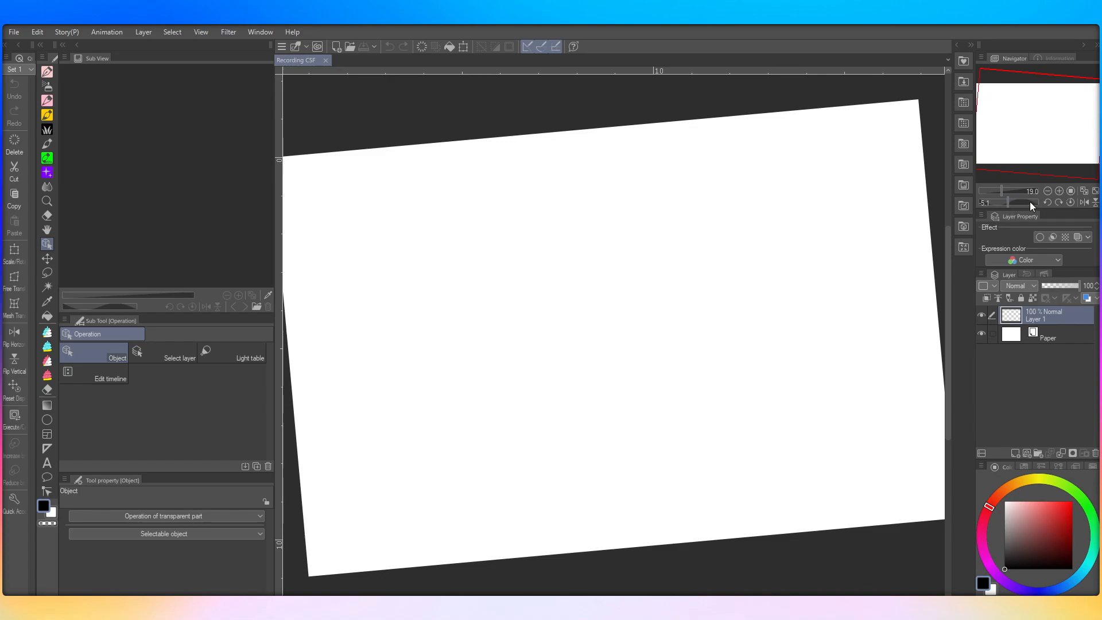
click(1069, 202)
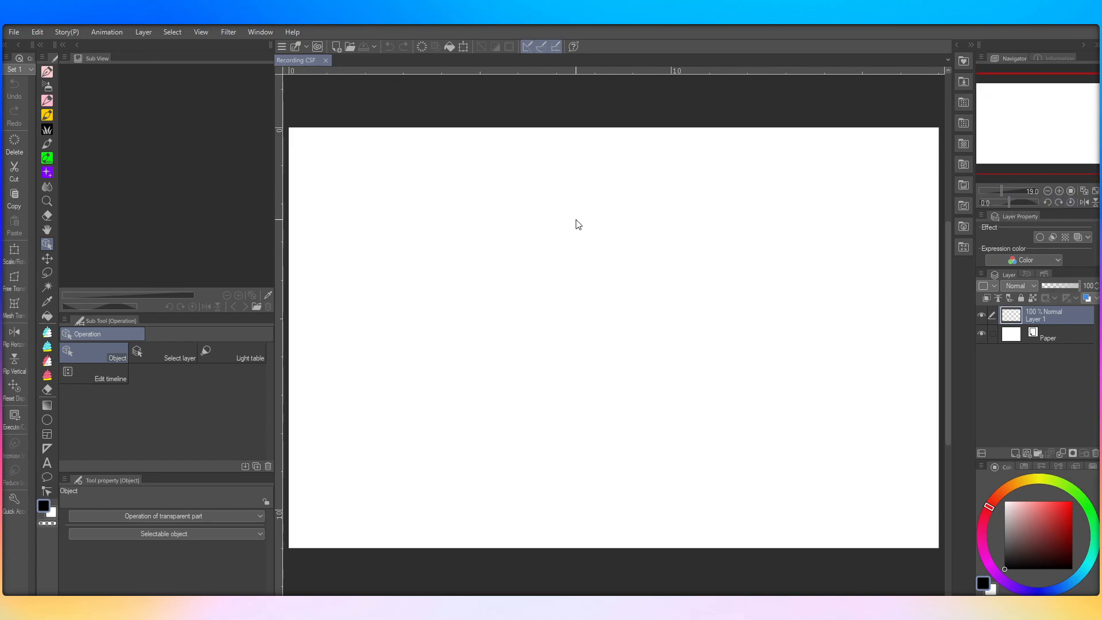
click(1084, 203)
click(1084, 203)
Step: Make a rectangular selection in the middle of the canvas and deselect it
click(50, 275)
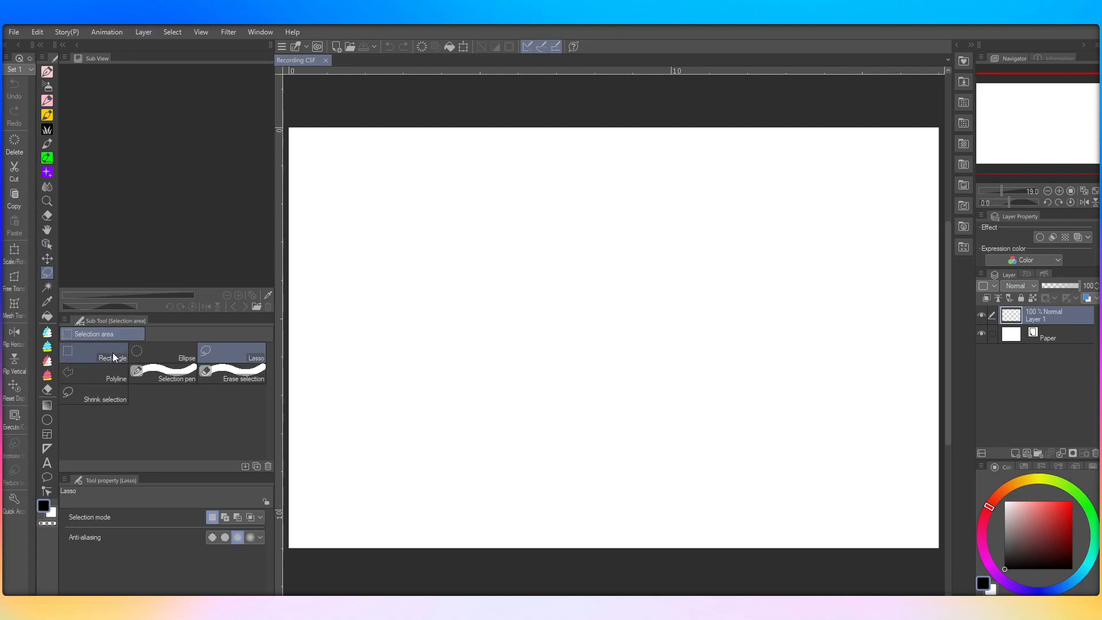
drag(483, 261, 731, 380)
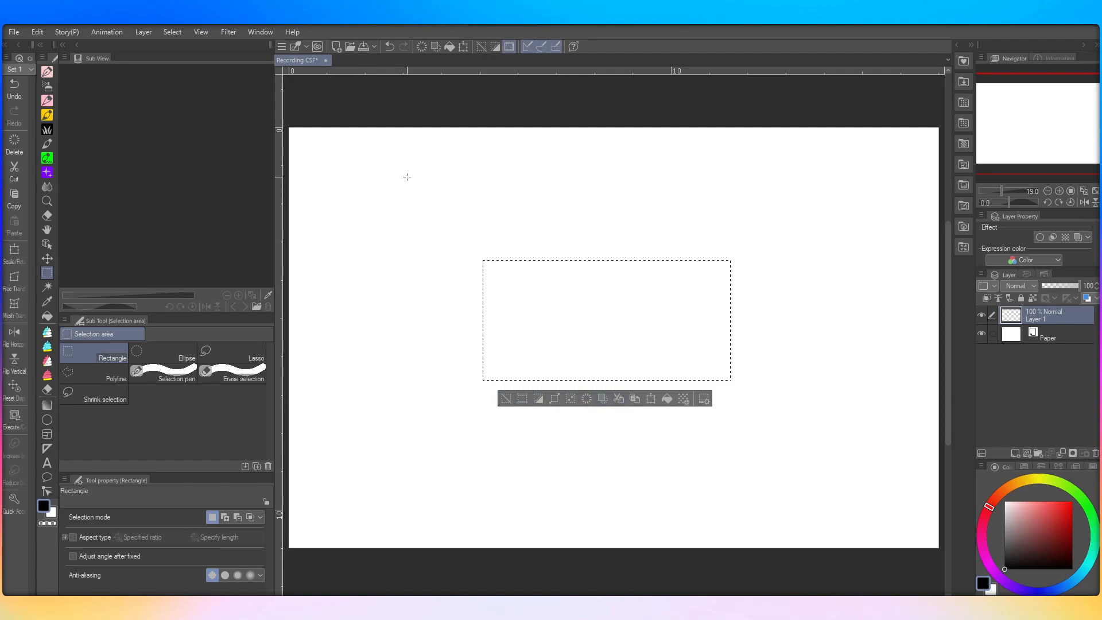
scroll(407, 177, up, 1)
key(ctrl+d)
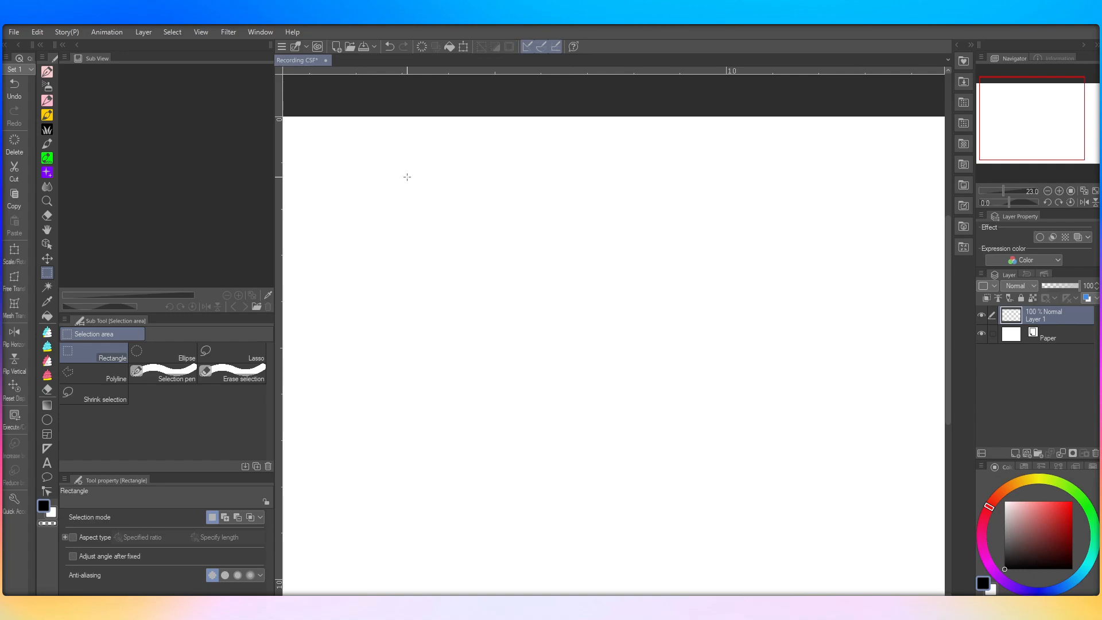
Step: Zoom in to about 36.5%, scroll across to the canvas's left edge, and fit the whole canvas back into view
click(230, 112)
click(197, 31)
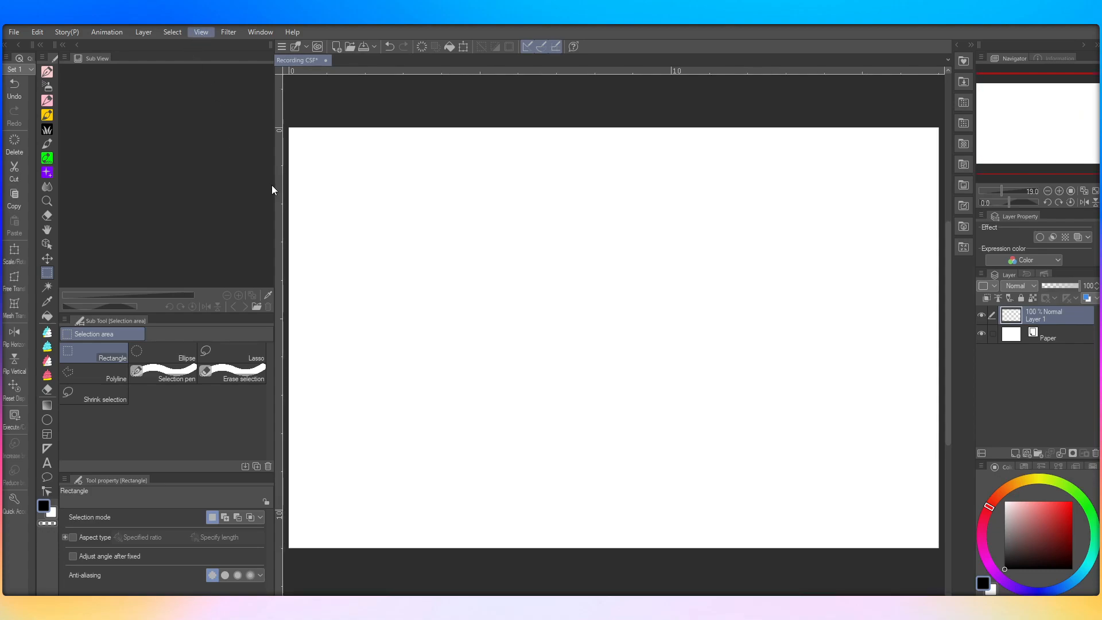
click(246, 164)
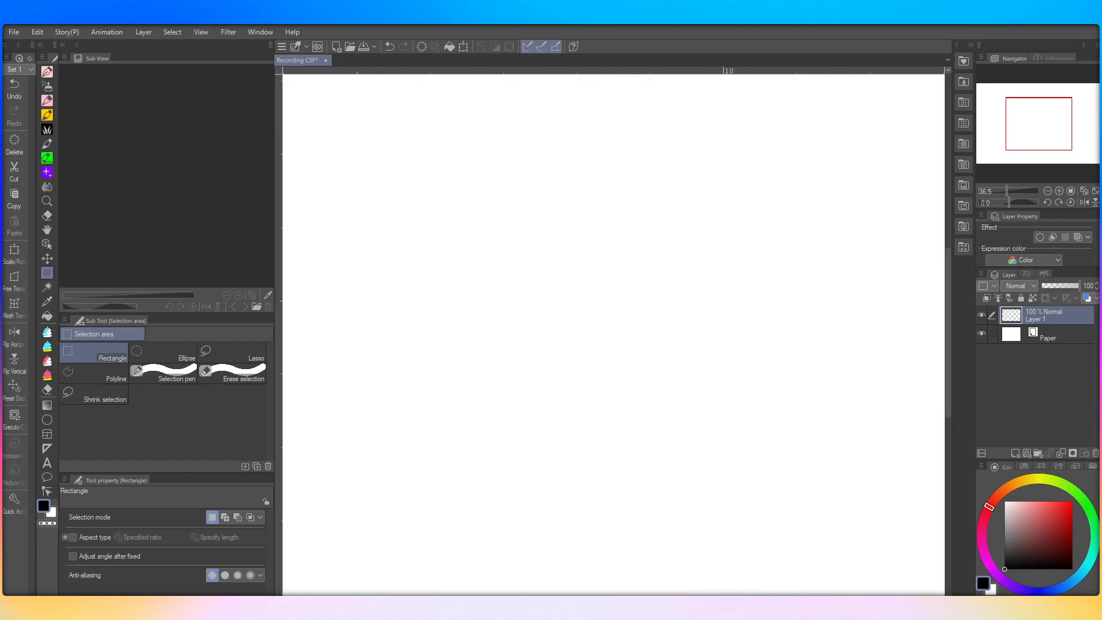
drag(734, 594, 631, 594)
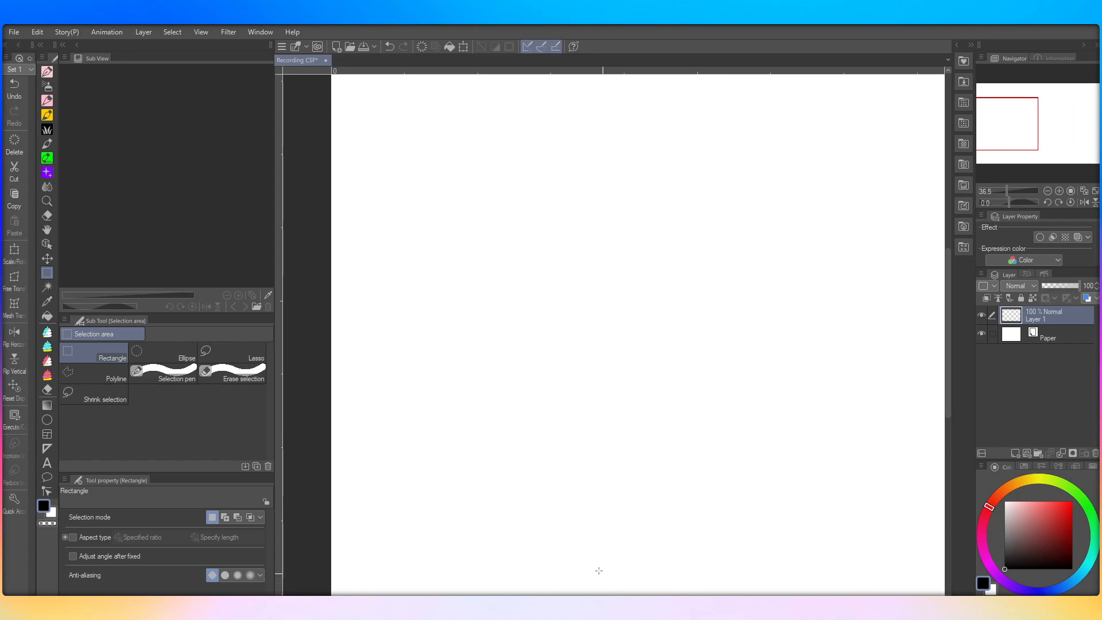
click(206, 32)
click(233, 109)
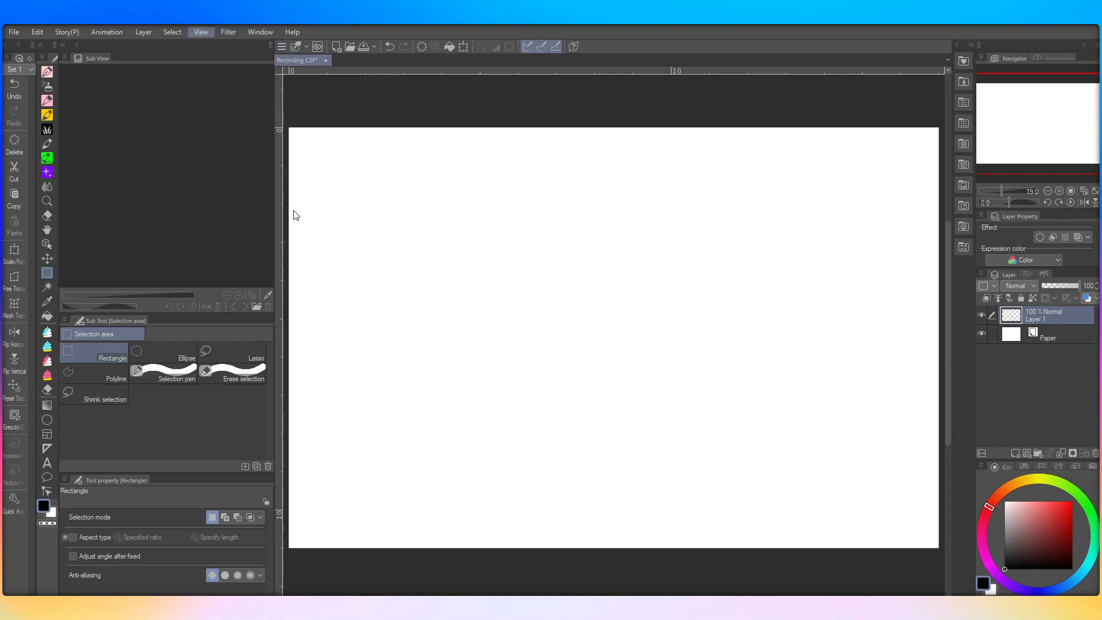
Step: Show the grid and place a horizontal guide from the ruler near the first major grid line below the canvas's top edge
click(243, 281)
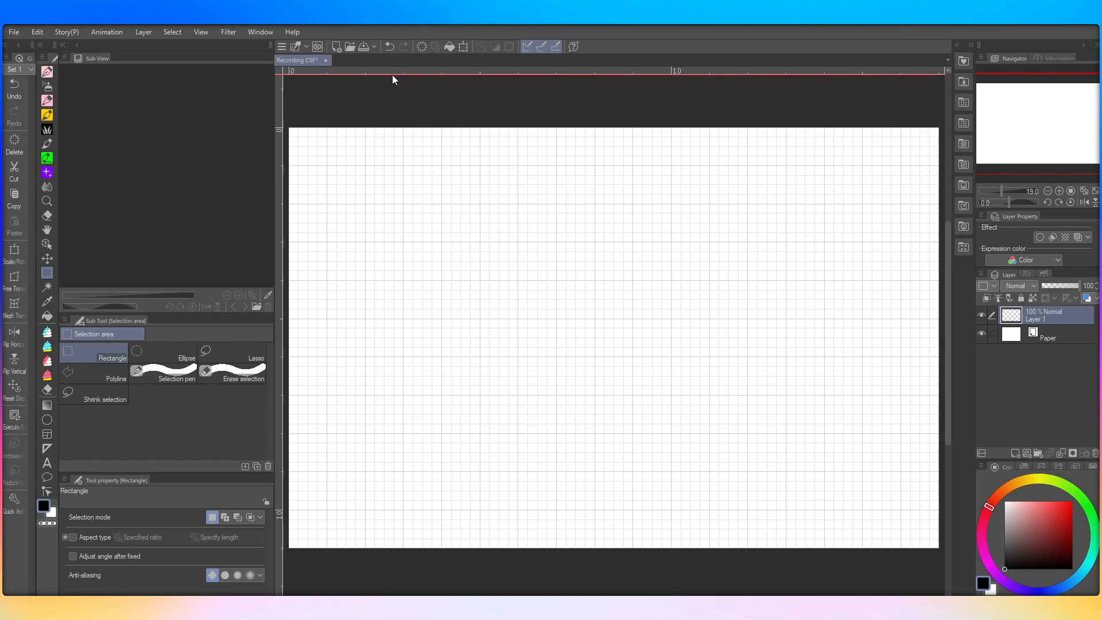
drag(392, 108, 397, 166)
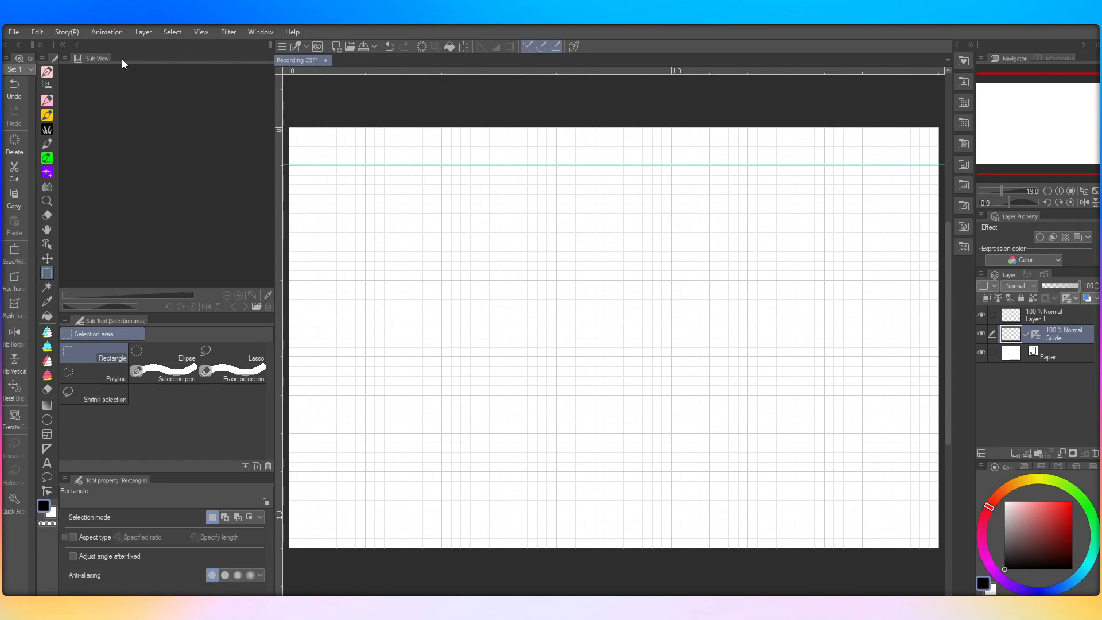
scroll(682, 480, down, 2)
scroll(454, 318, up, 6)
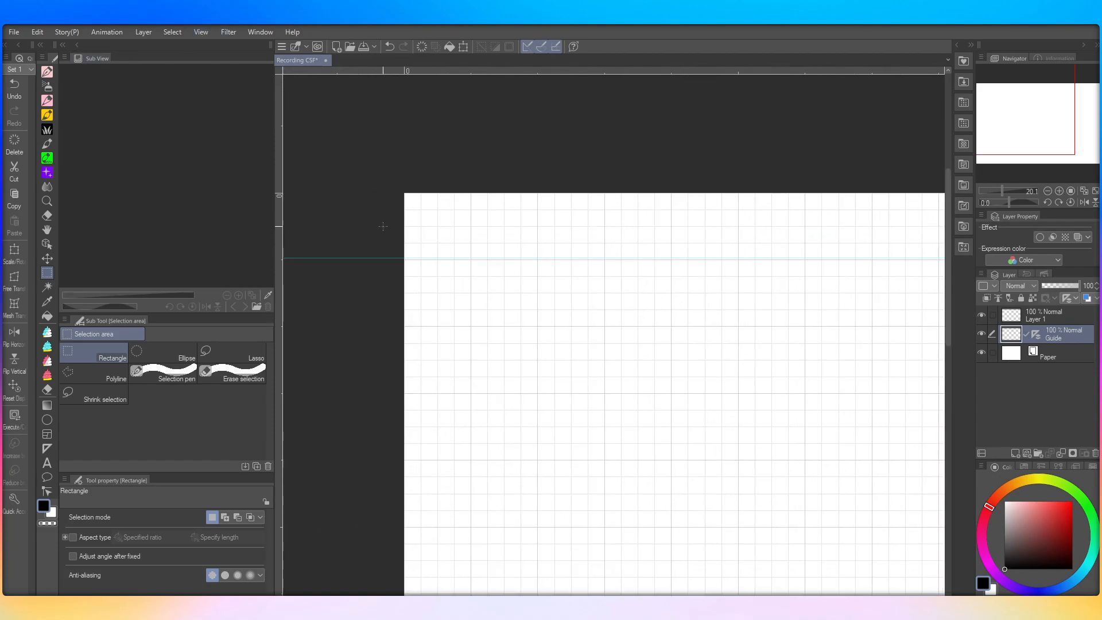
scroll(395, 236, up, 1)
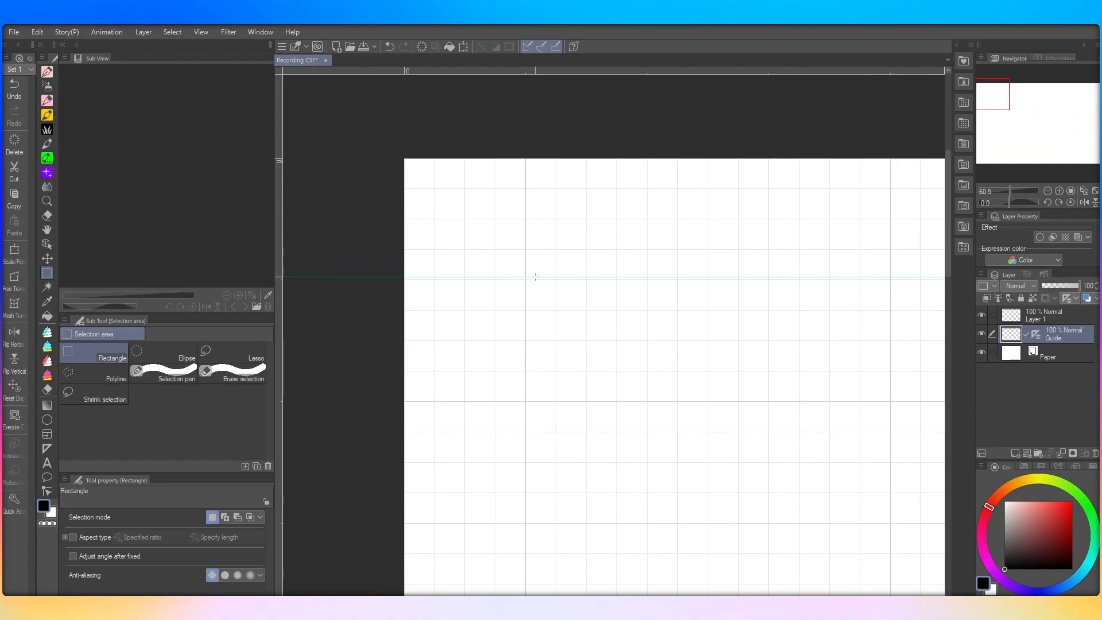
scroll(483, 278, up, 3)
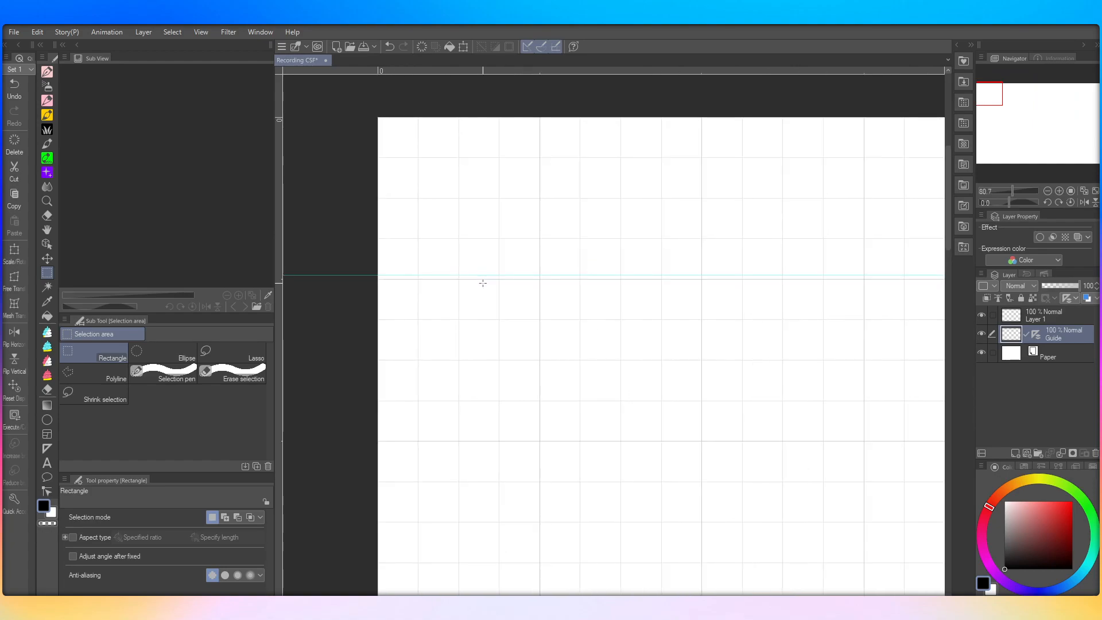
scroll(494, 285, down, 2)
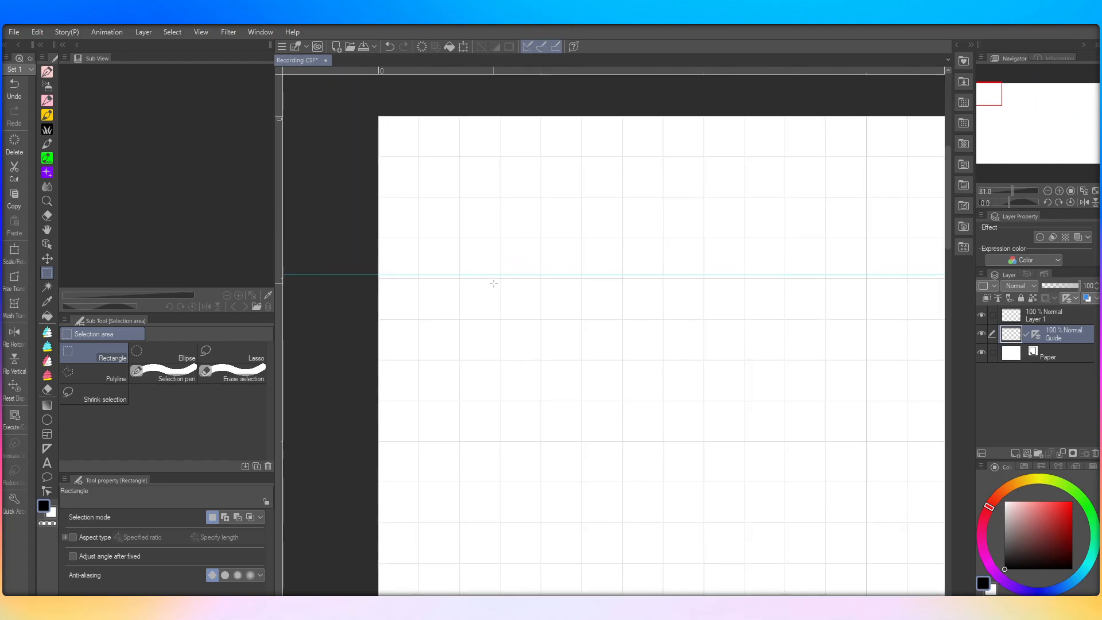
Step: Undo the guide and place a new horizontal guide on the first major grid line at high magnification
click(18, 91)
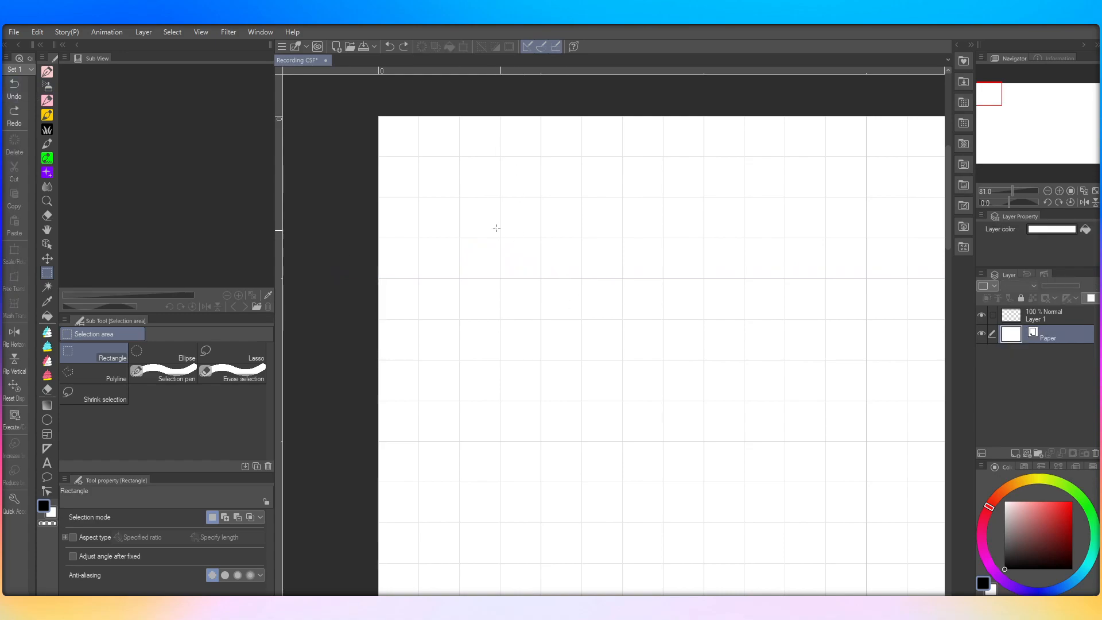
scroll(541, 278, up, 4)
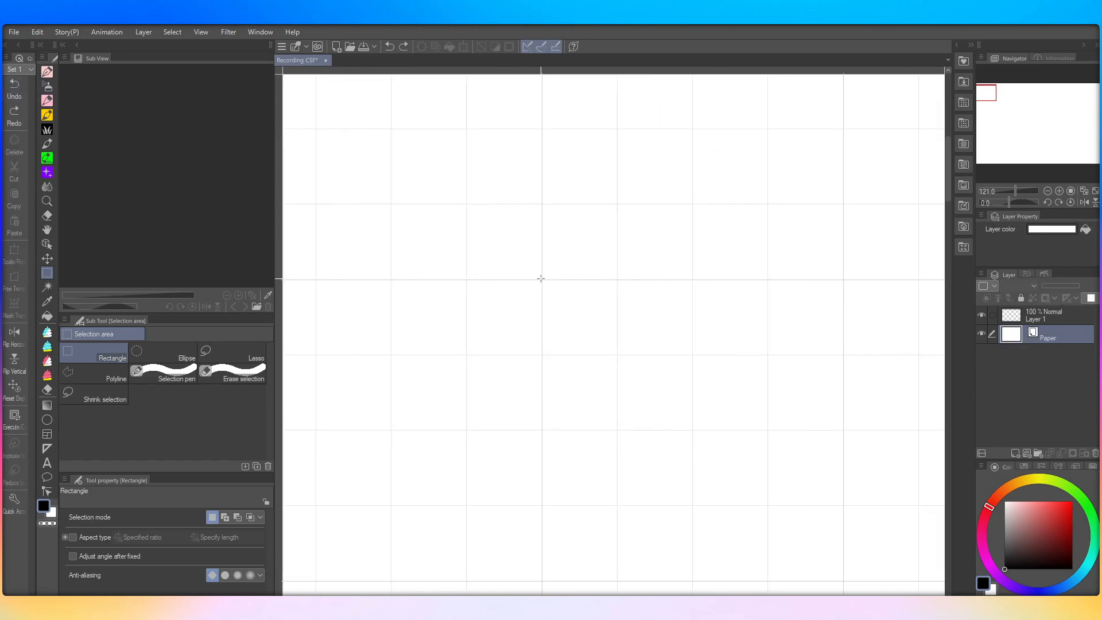
scroll(541, 279, up, 12)
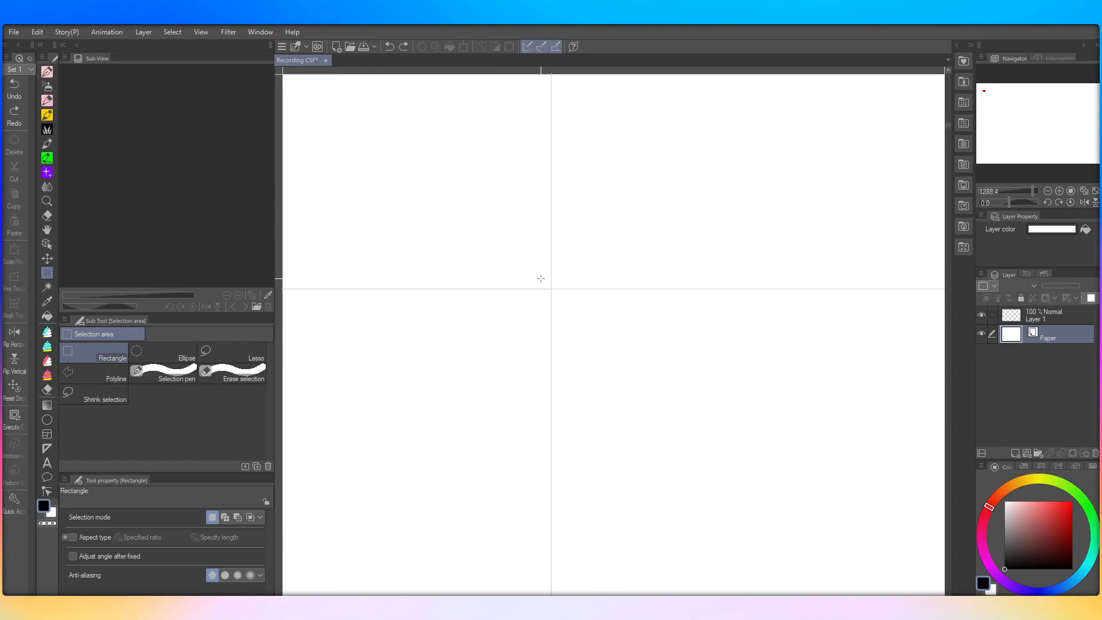
scroll(541, 278, up, 1)
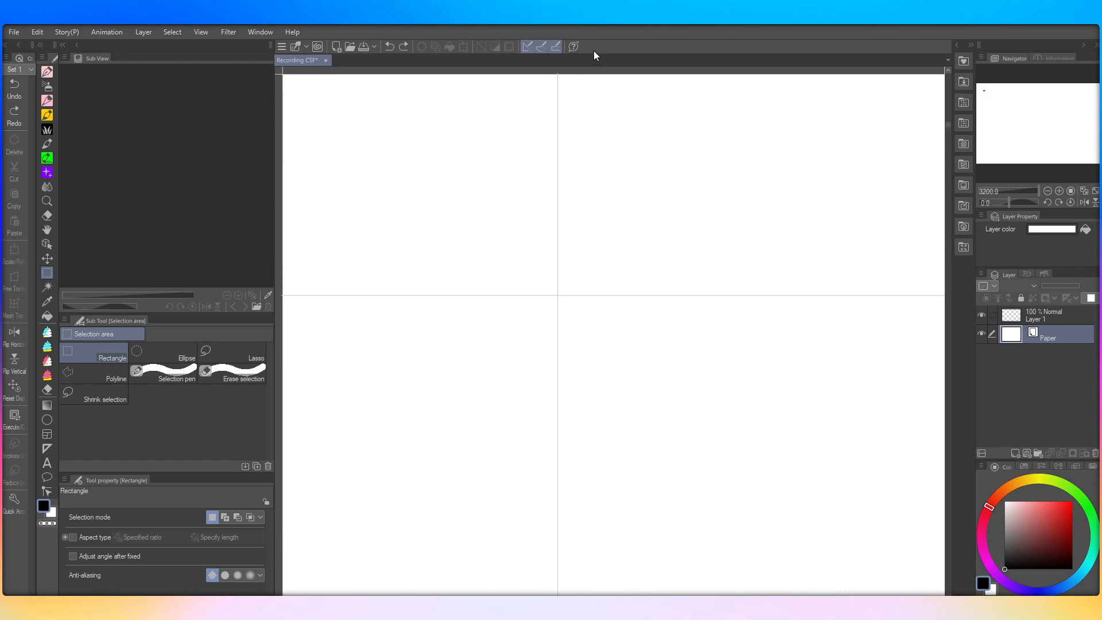
drag(539, 69, 575, 300)
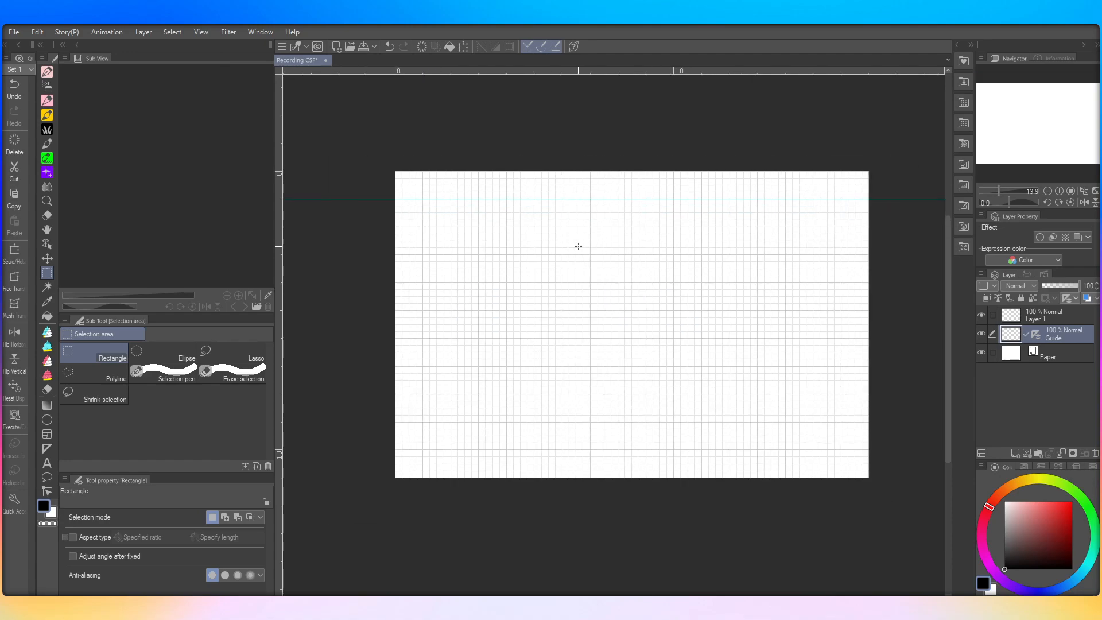
Step: Delete the Guide layer and make Layer 1 the active layer
click(1094, 453)
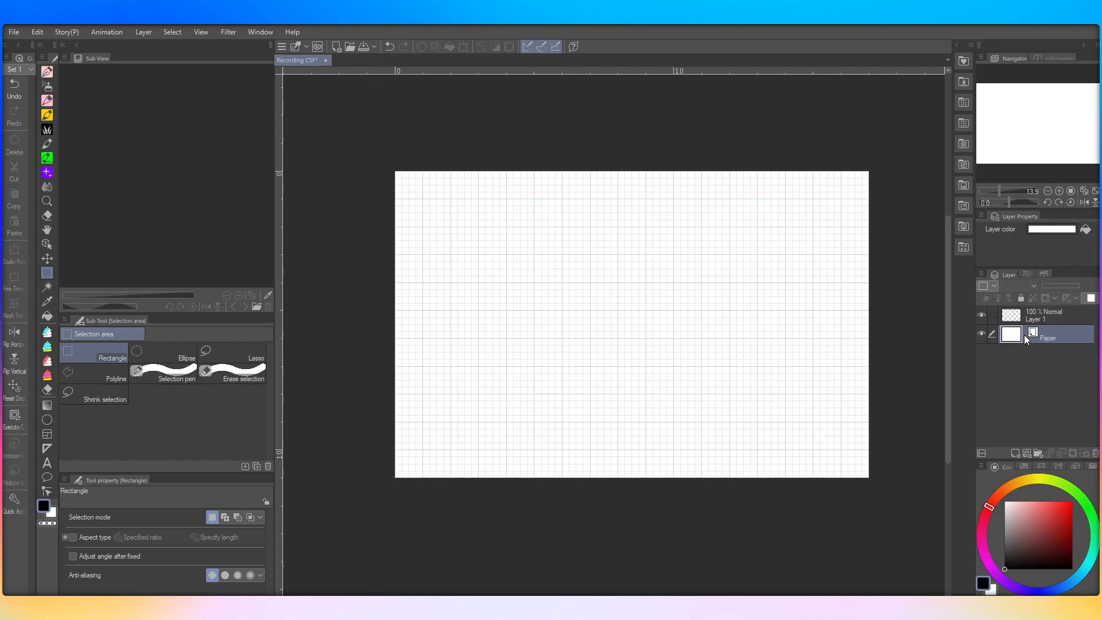
click(1027, 321)
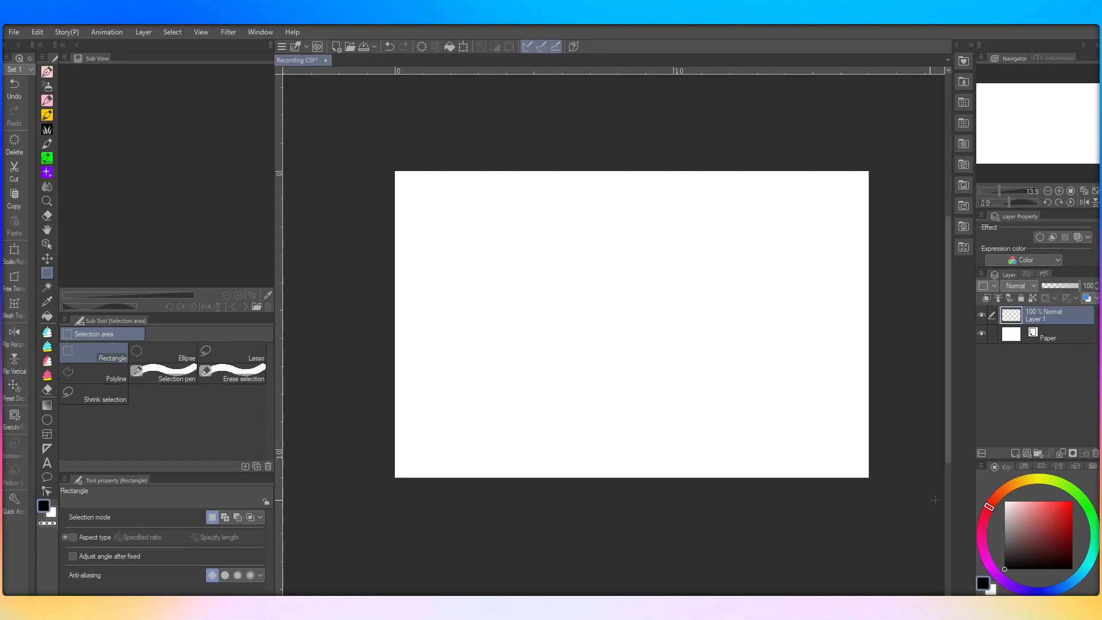
Step: Browse the available color sets, including the skin-tone set and DullTone, and return to the Standard color set
click(1028, 465)
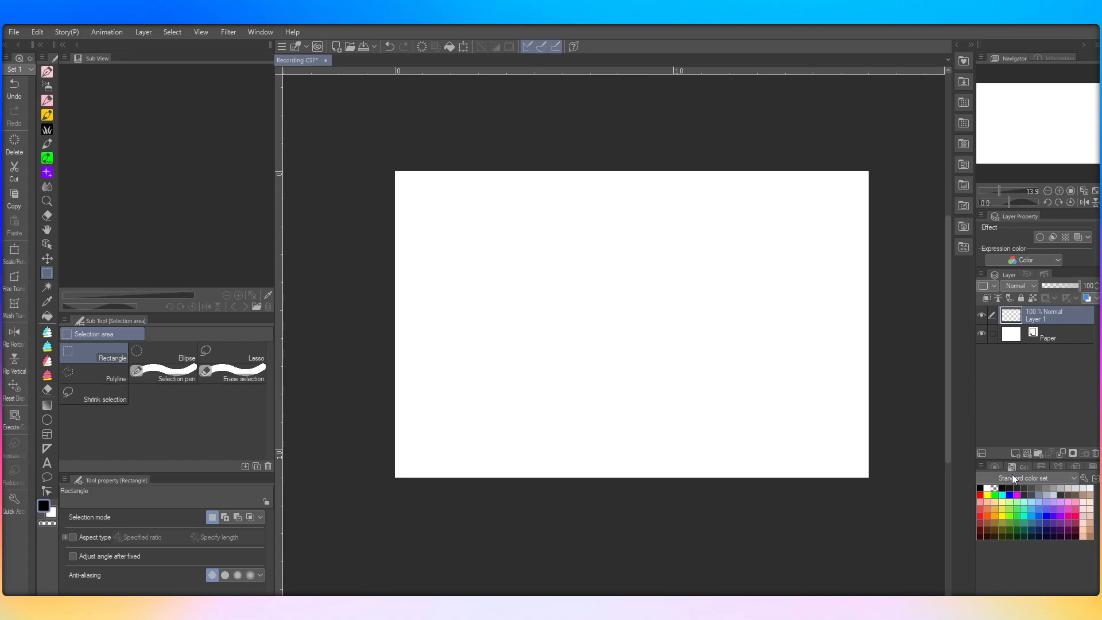
key(Down)
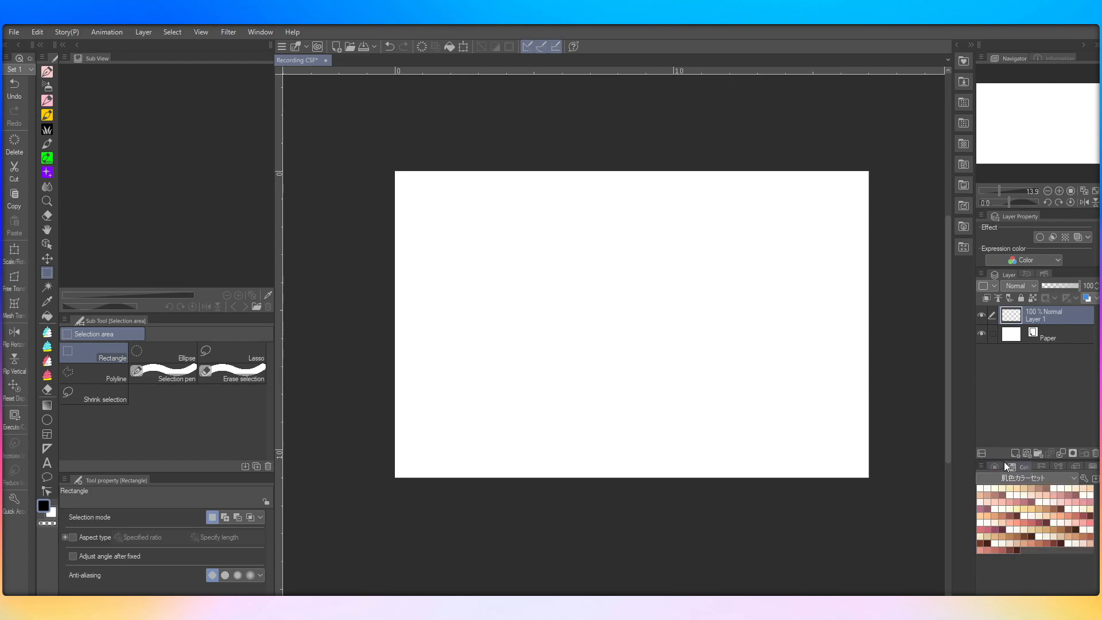
click(998, 467)
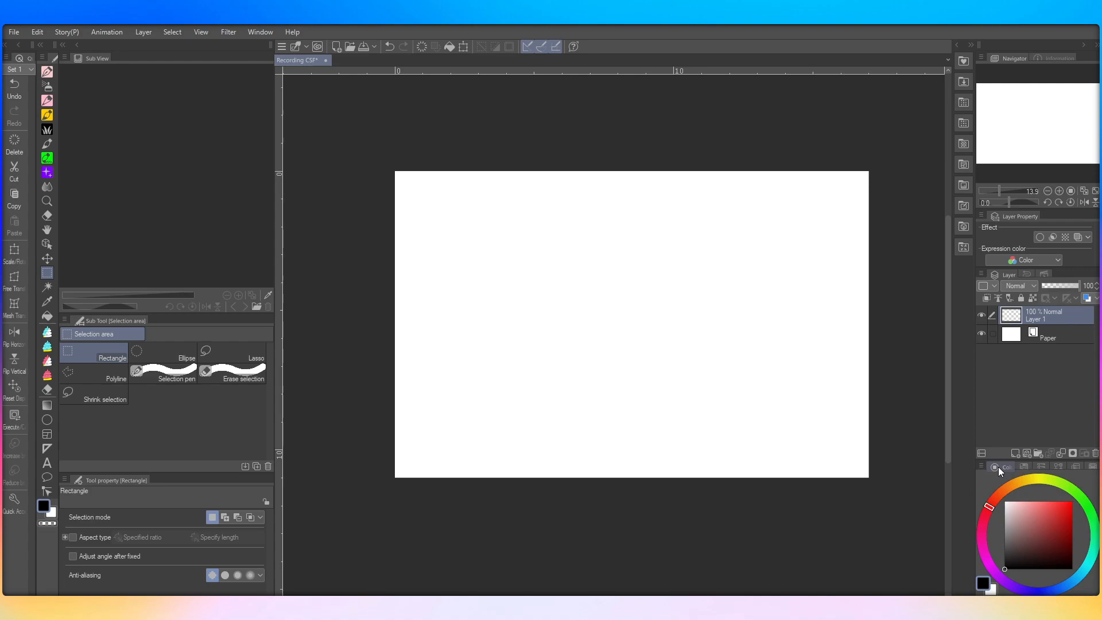
click(1018, 466)
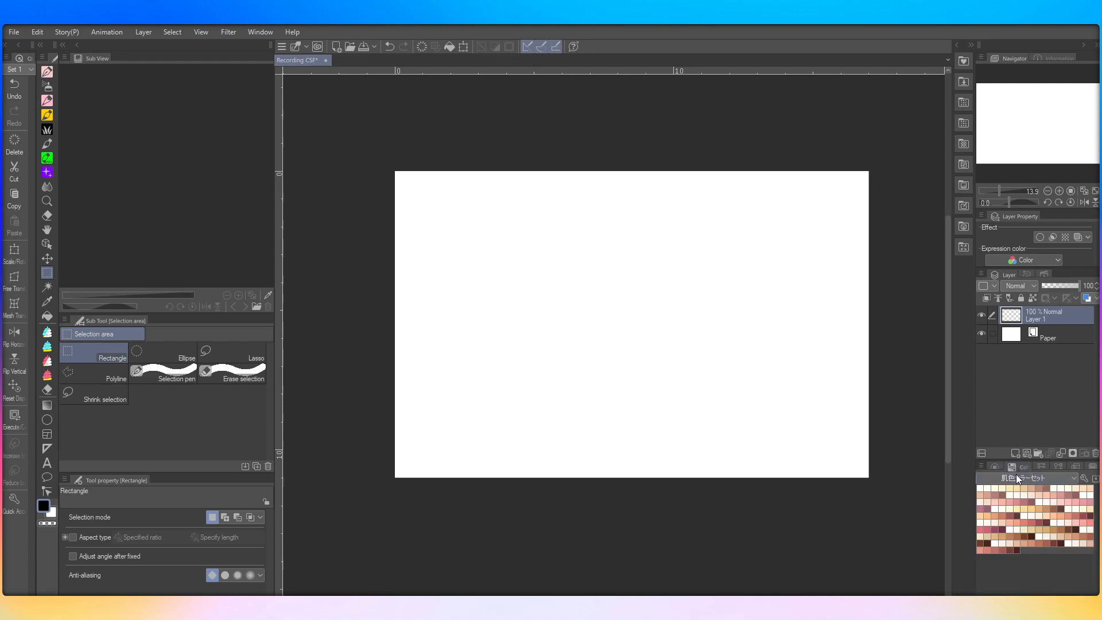
key(Down)
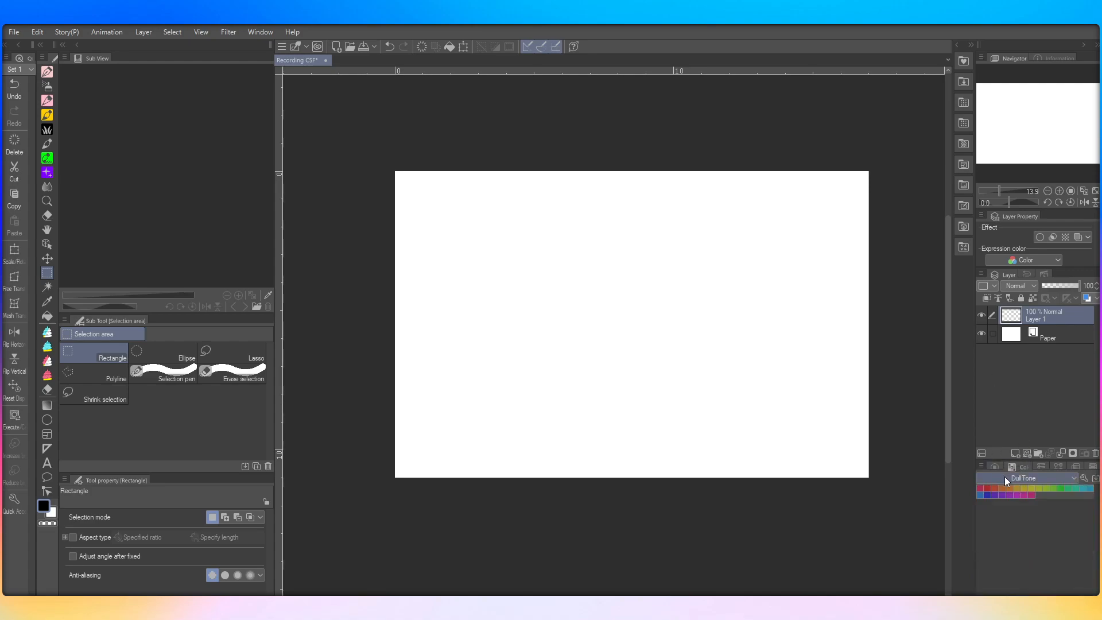
click(1011, 323)
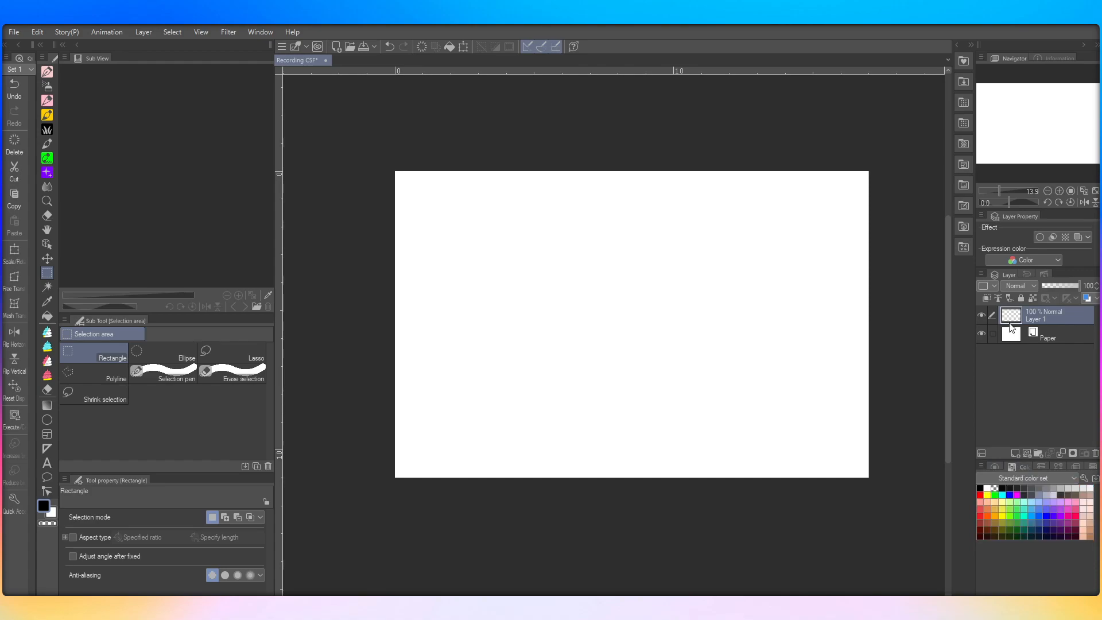
Step: Examine the RGB color sliders and compare the four-corner color mixing grid with the color wheel
click(1040, 466)
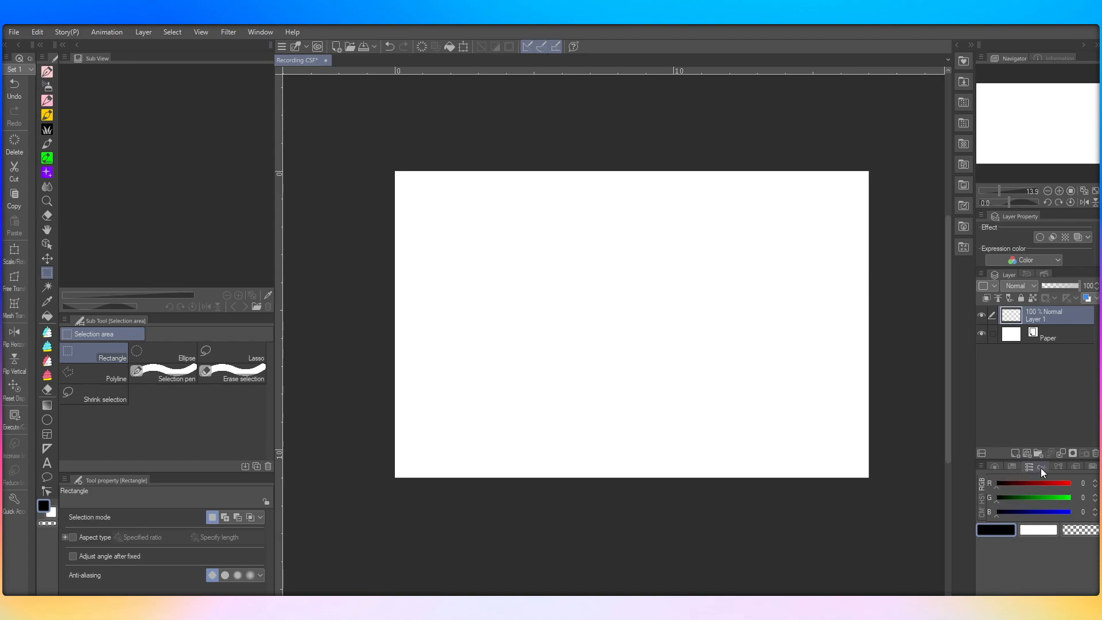
click(1057, 467)
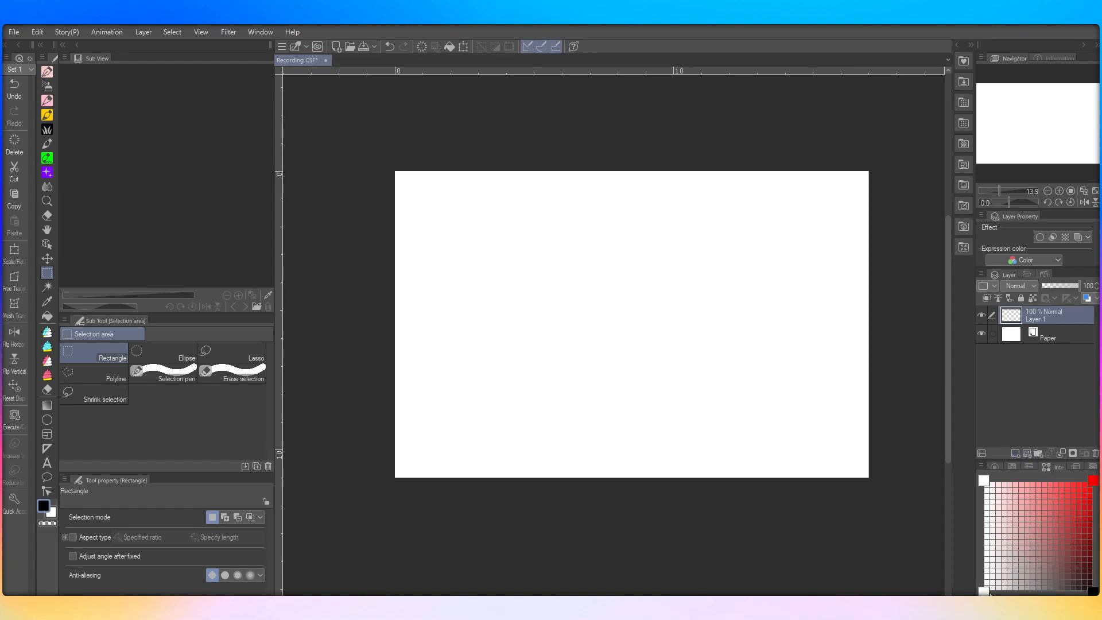
click(995, 468)
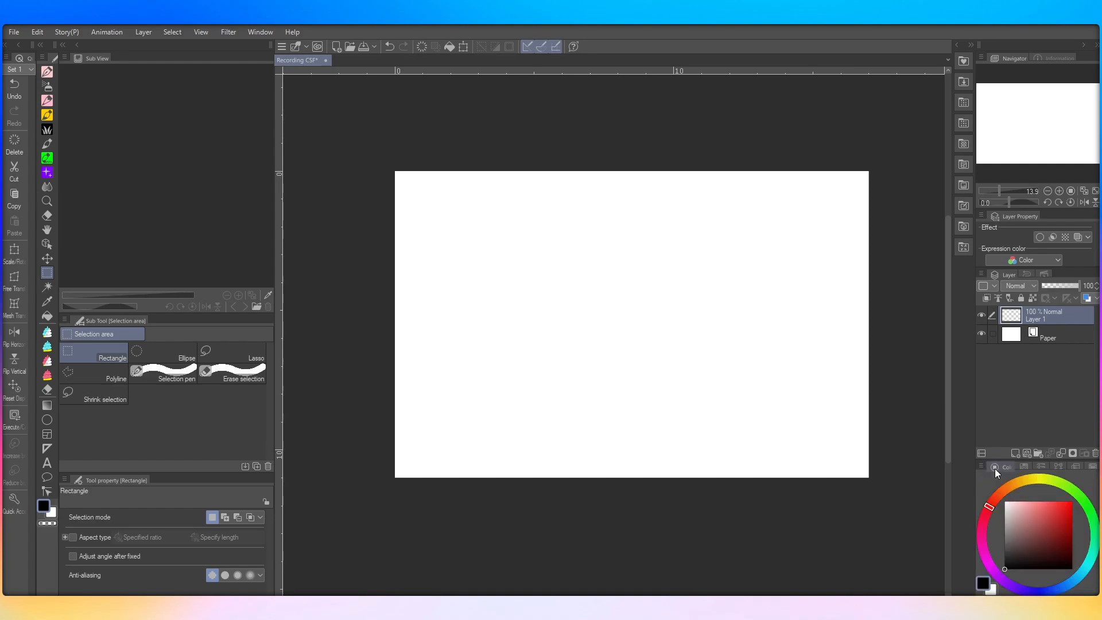
click(1057, 467)
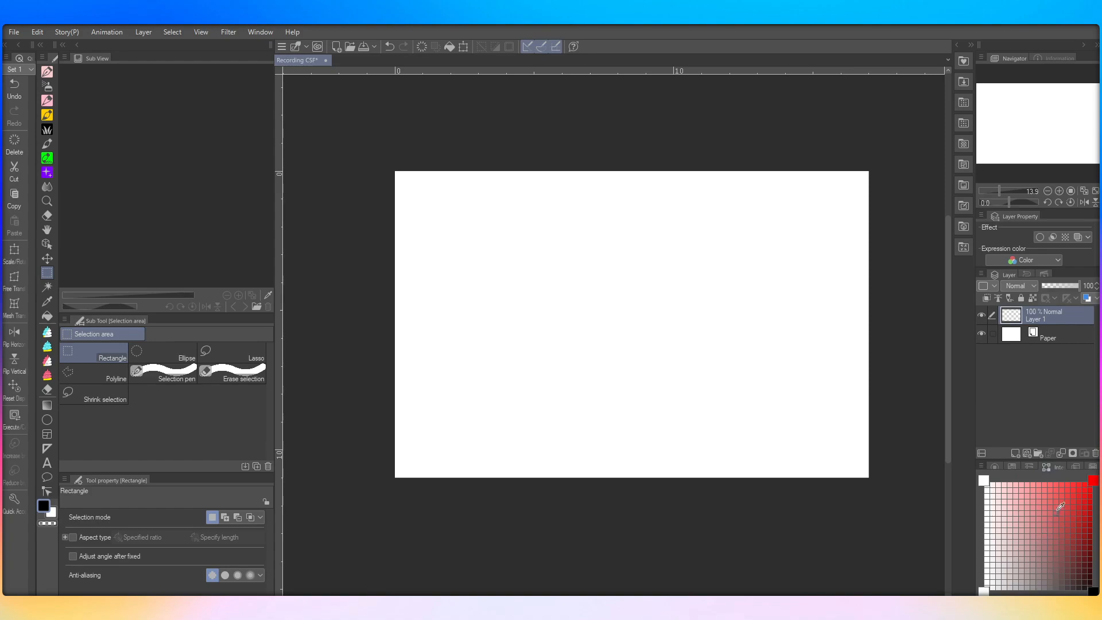
Step: Examine the Approximate Color grid and browse the full color history, then return to the color wheel
click(1071, 467)
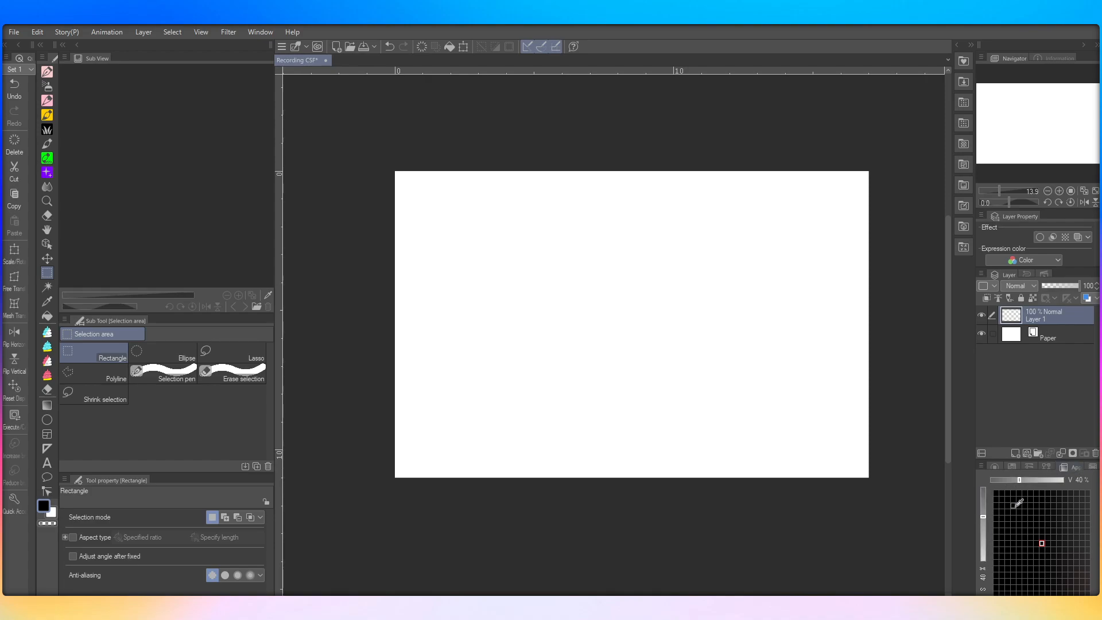
click(1091, 468)
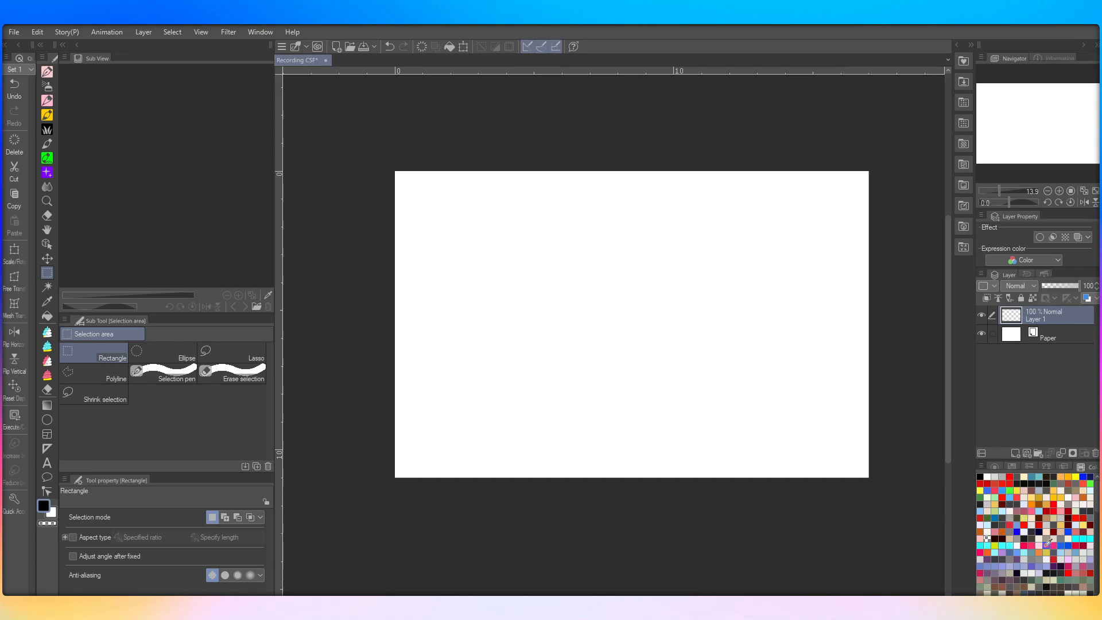
drag(1097, 498, 1093, 592)
scroll(1089, 562, up, 5)
scroll(1090, 562, up, 1)
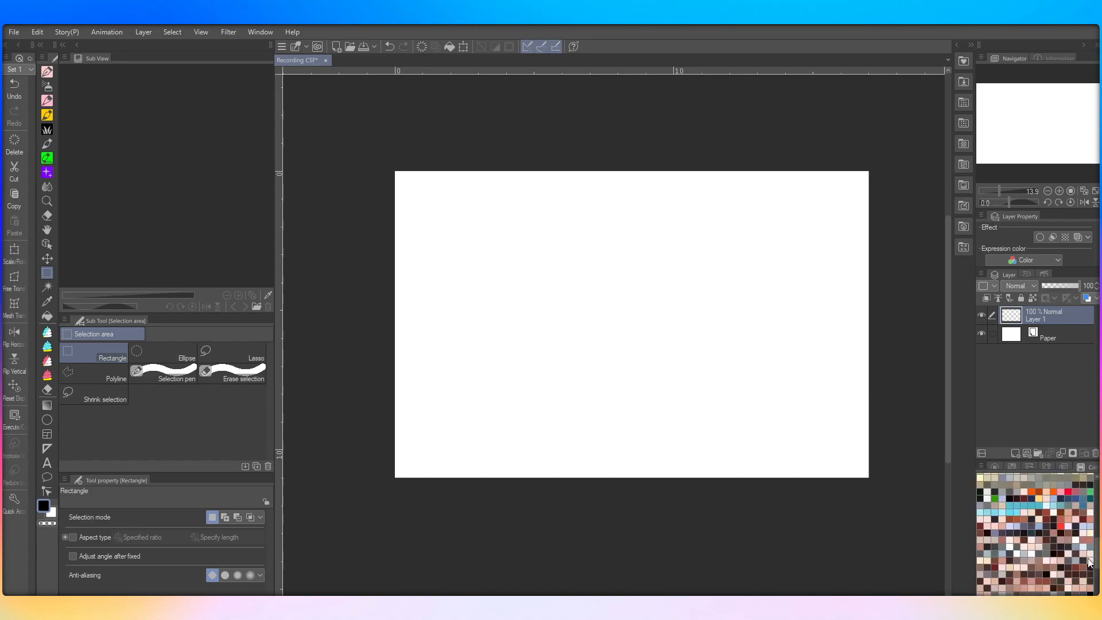
scroll(1089, 561, down, 6)
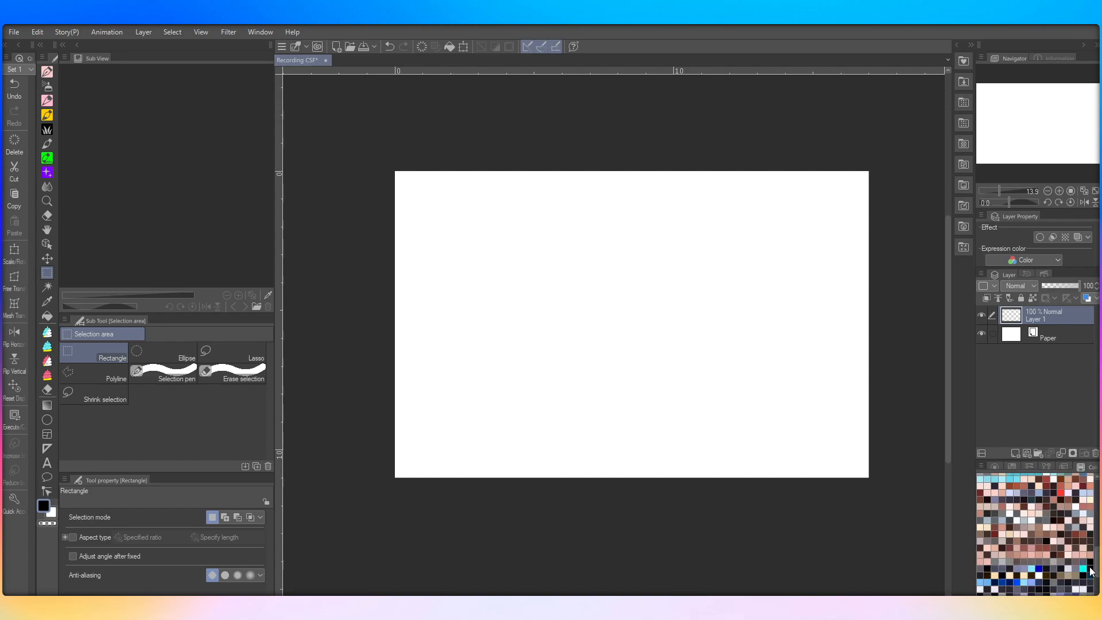
drag(1097, 583, 1097, 503)
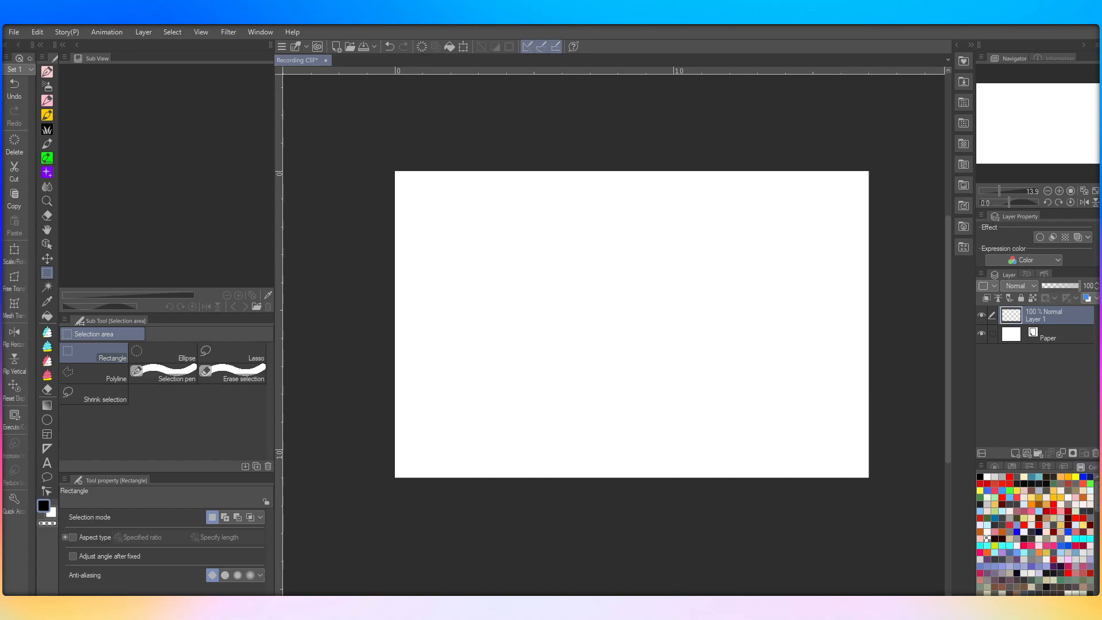
click(991, 467)
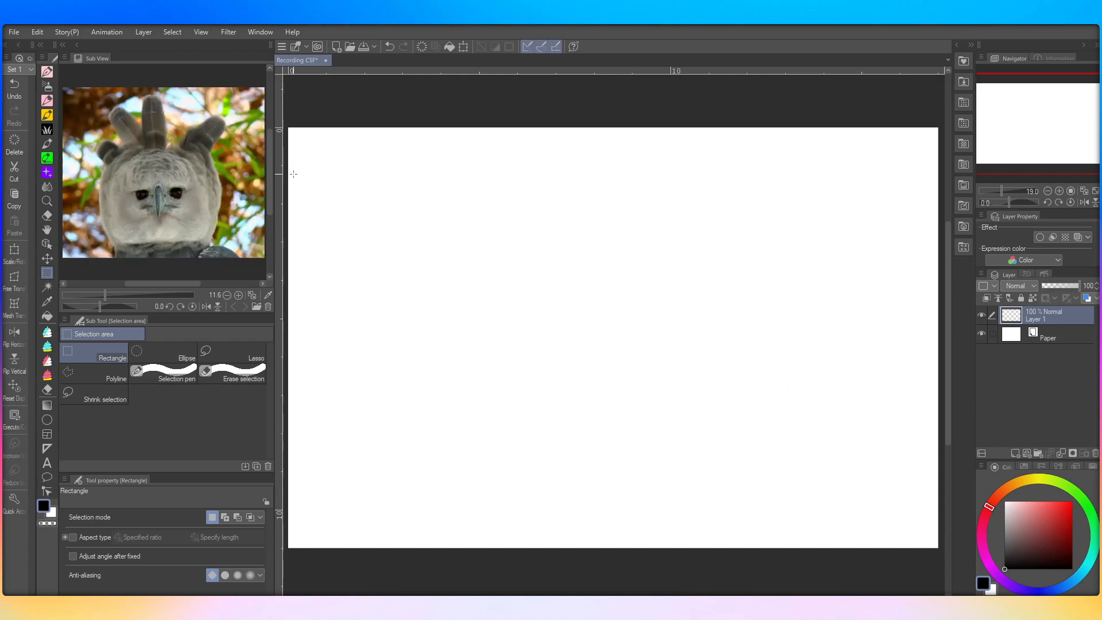
Step: Enlarge the eagle reference photo in the Sub View to 16.7 and center its face
scroll(167, 217, up, 1)
scroll(102, 184, up, 2)
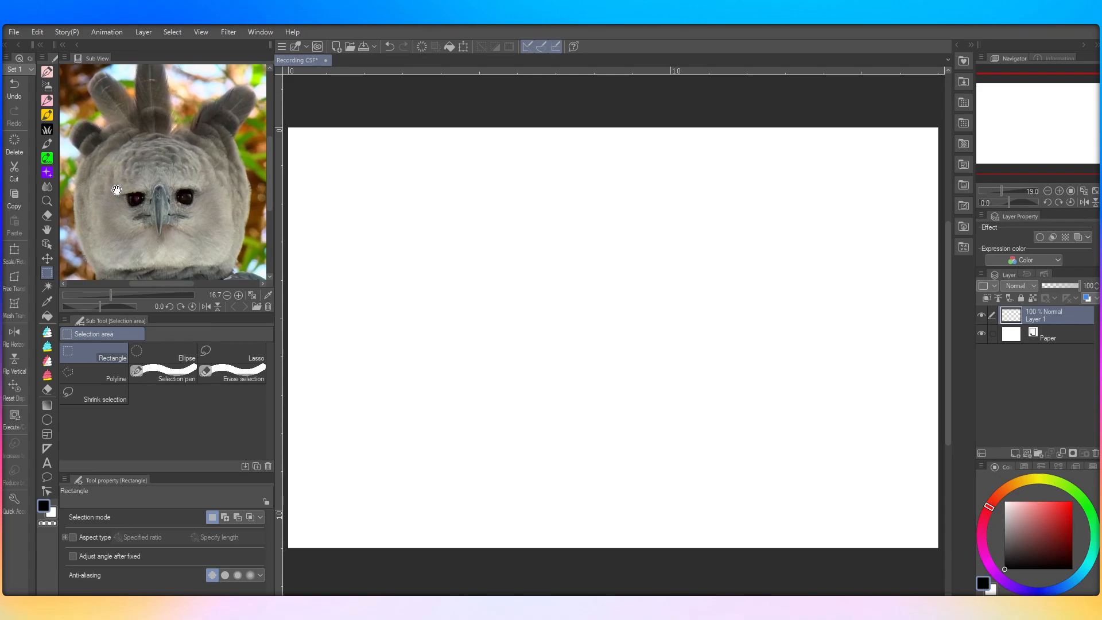
drag(117, 192, 119, 187)
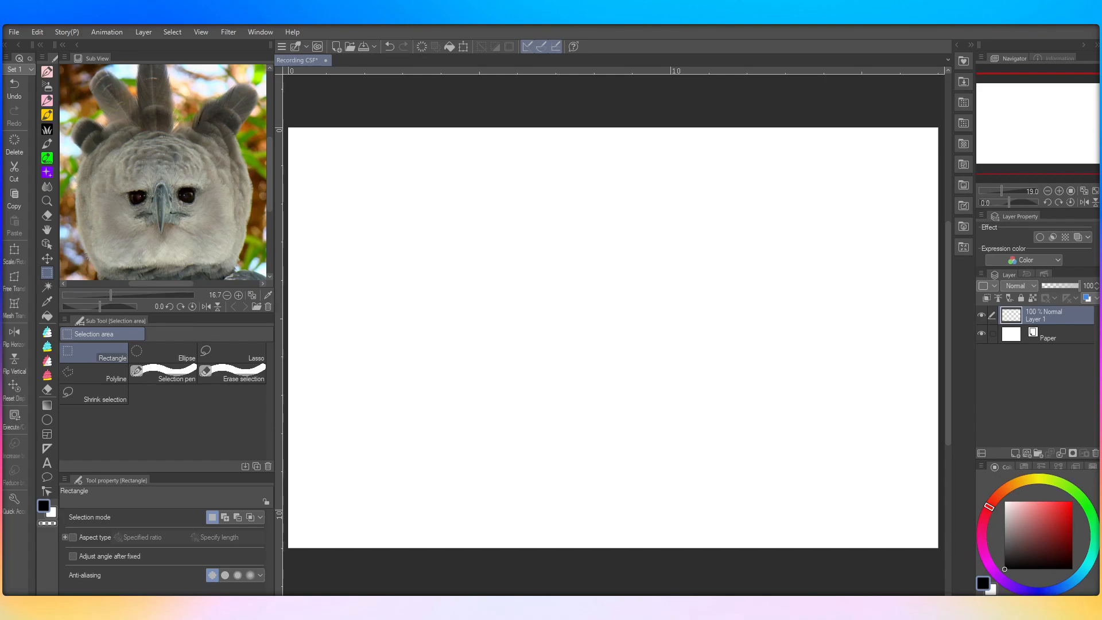
Step: Switch to the Pen tool and select the Bit husky brush from the India ink group
click(47, 76)
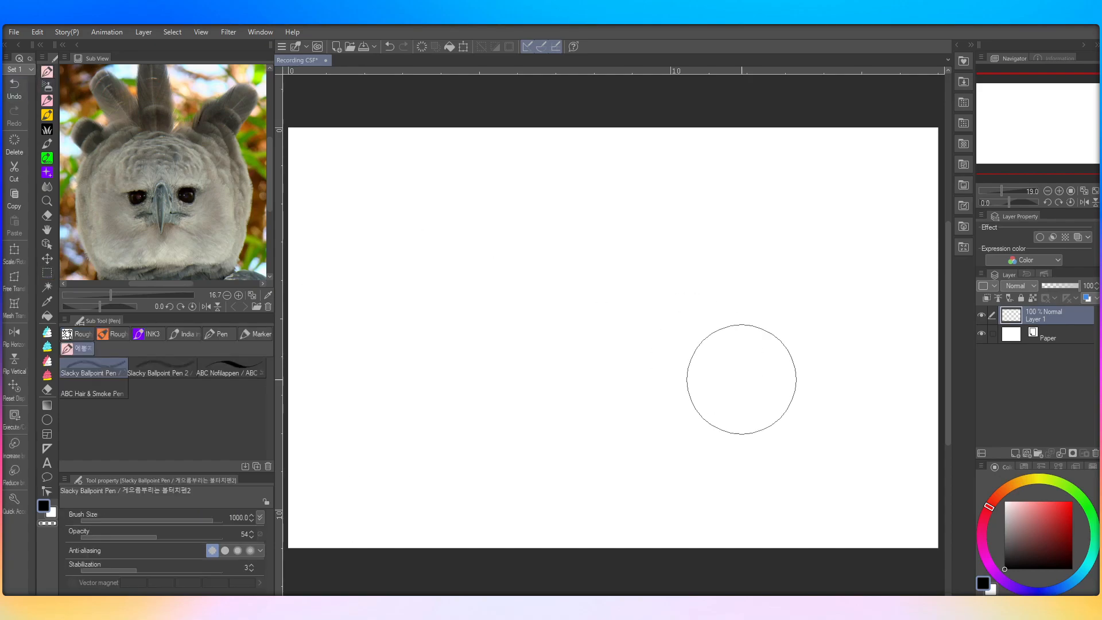
scroll(540, 288, down, 3)
scroll(602, 347, up, 4)
scroll(503, 342, up, 1)
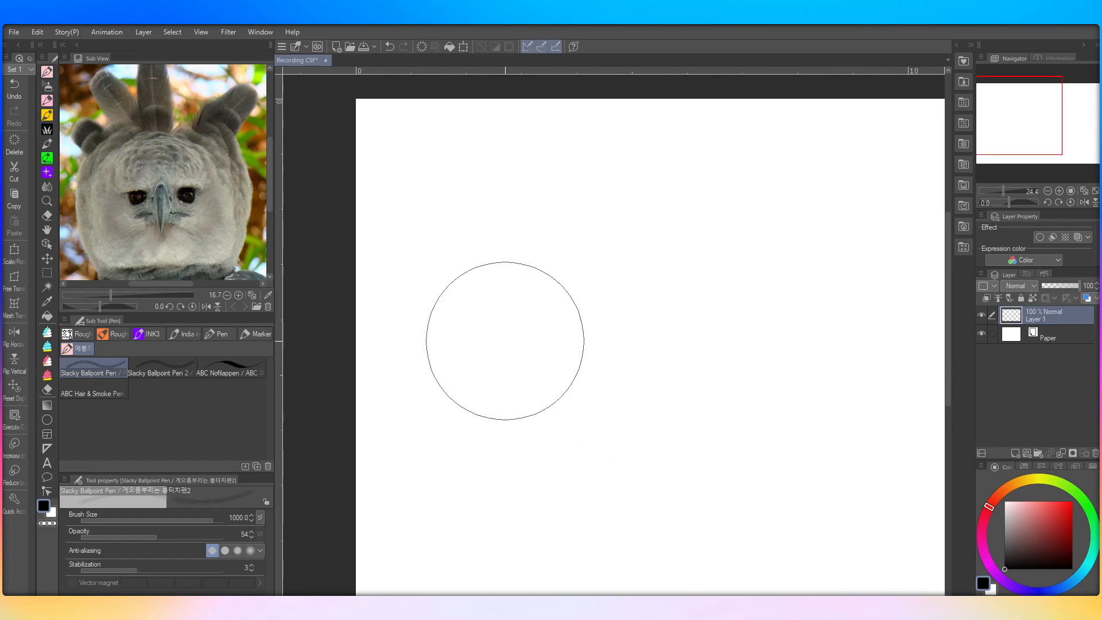
click(191, 333)
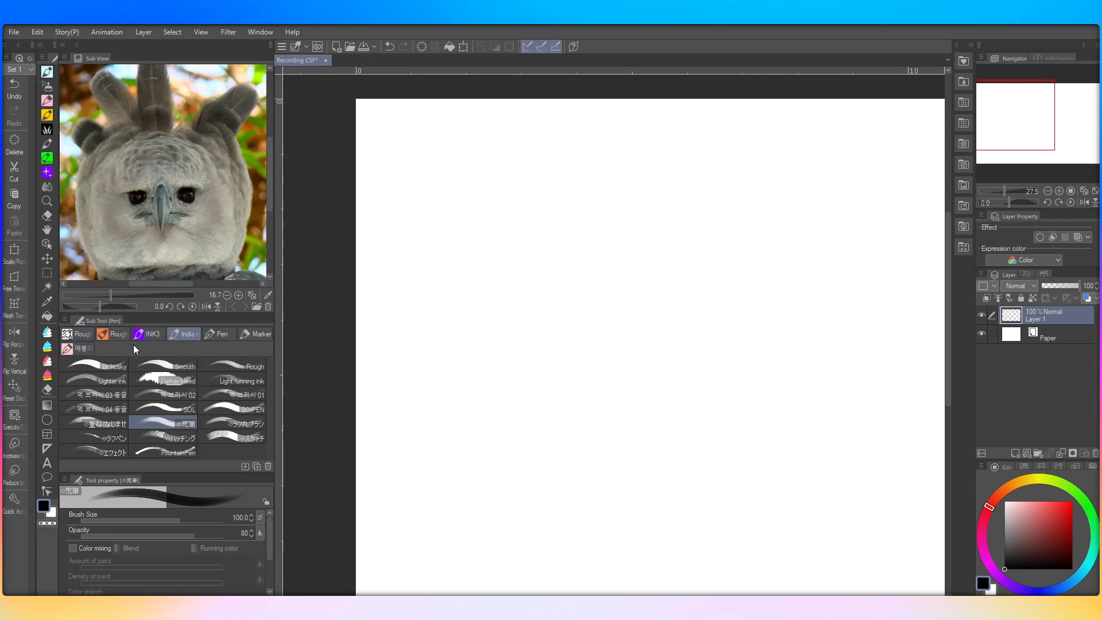
click(104, 366)
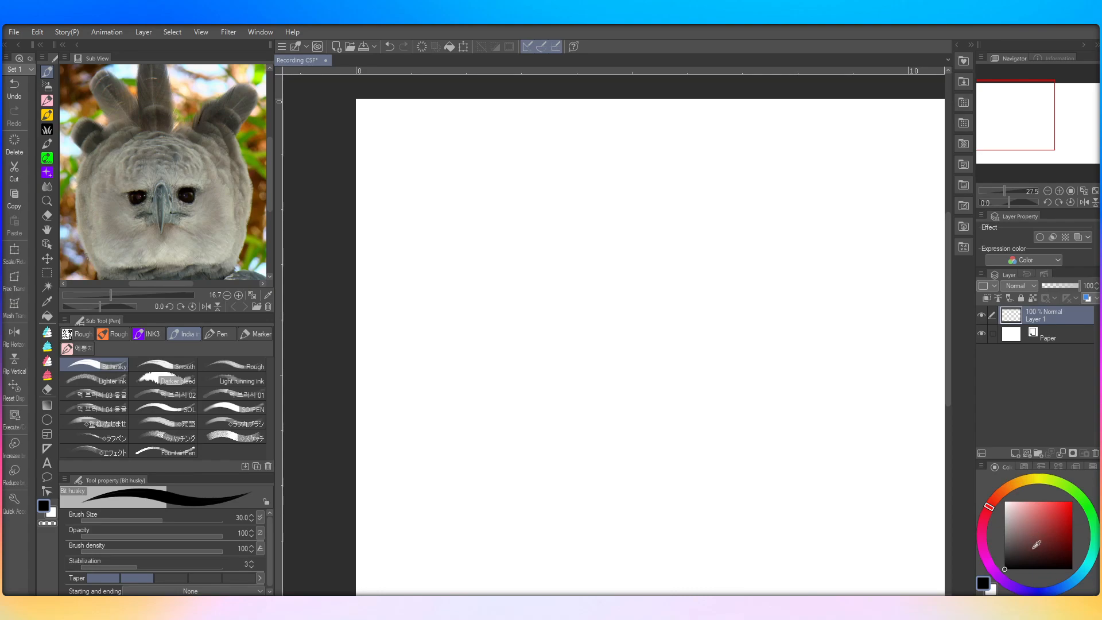
scroll(385, 333, down, 4)
scroll(498, 234, up, 3)
scroll(544, 217, down, 3)
scroll(503, 310, up, 1)
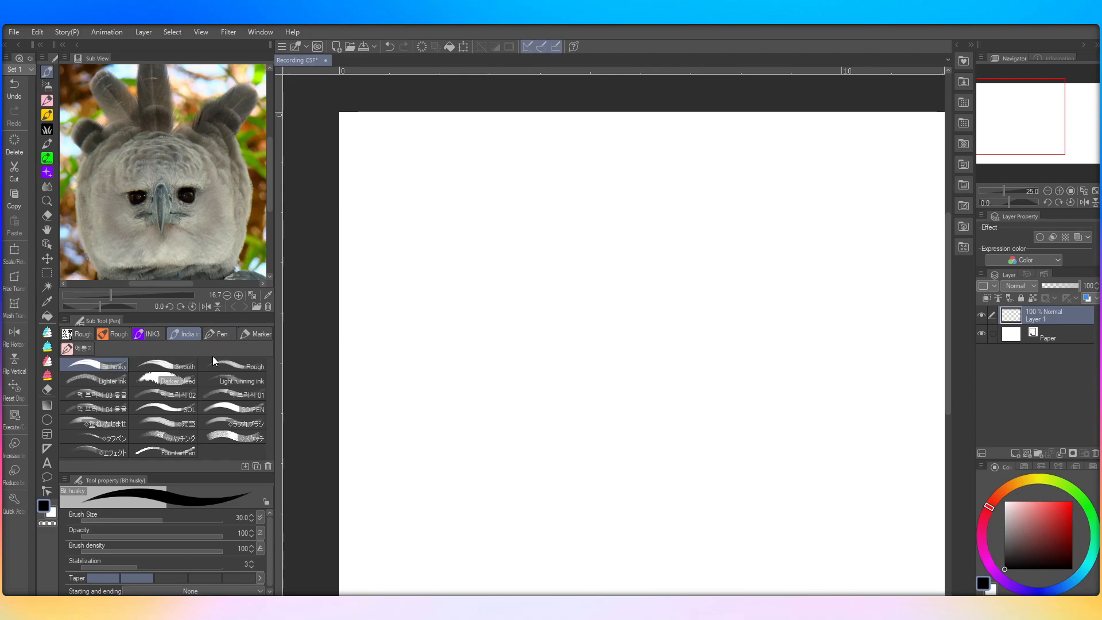
click(217, 422)
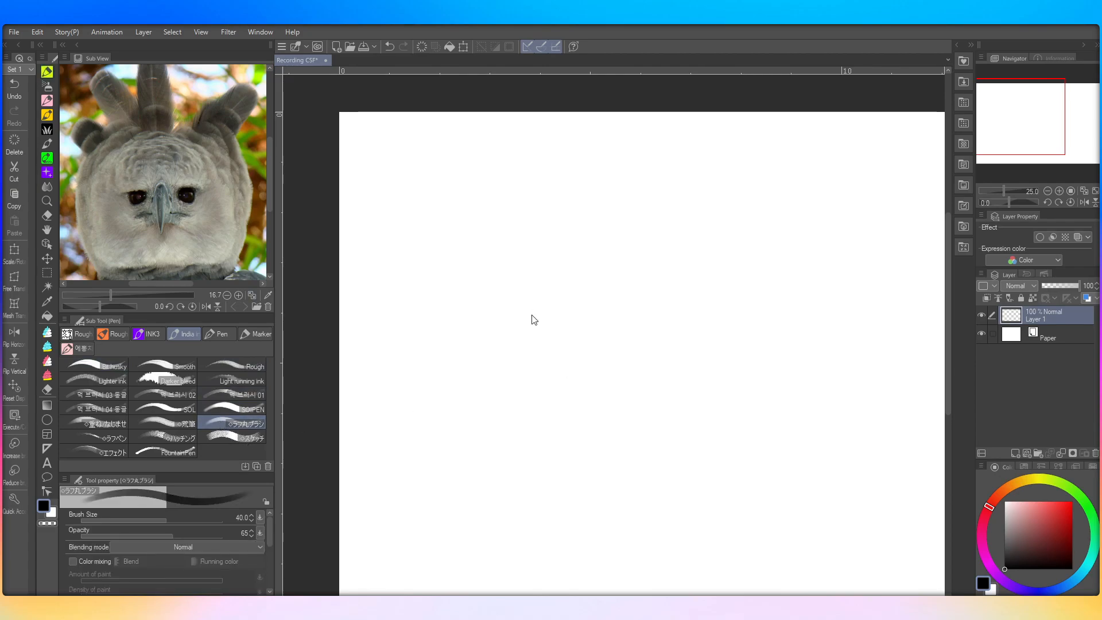
click(117, 363)
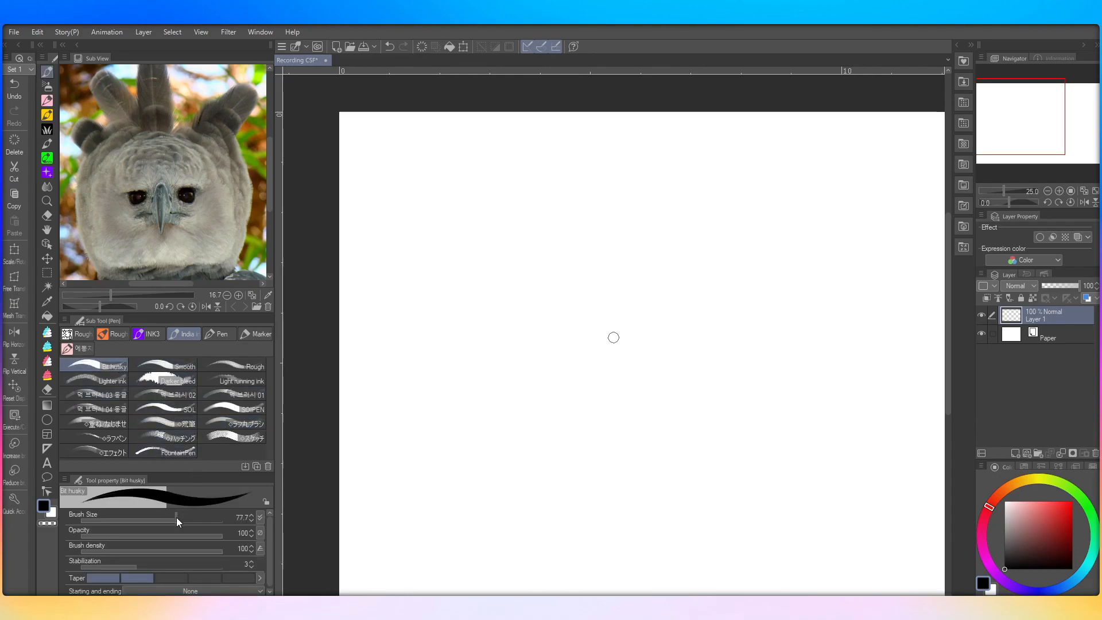
Step: Set the Bit husky brush size to 46.2 and ink the eagle's eyes, beak, cheek lines and brow strokes in the canvas's upper-left area
drag(171, 518, 169, 518)
mouse_move(480, 250)
mouse_down()
mouse_move(454, 240)
mouse_move(493, 248)
mouse_move(461, 231)
mouse_move(472, 243)
mouse_move(527, 248)
mouse_move(518, 241)
mouse_move(528, 248)
mouse_move(524, 237)
mouse_move(530, 246)
mouse_move(537, 235)
mouse_move(522, 247)
mouse_move(486, 235)
mouse_move(488, 248)
mouse_move(508, 246)
mouse_move(497, 234)
mouse_move(513, 280)
mouse_move(502, 319)
mouse_move(477, 259)
mouse_move(472, 292)
mouse_move(436, 288)
mouse_up()
click(509, 248)
mouse_move(530, 282)
mouse_down()
mouse_move(560, 286)
mouse_move(525, 268)
mouse_up()
mouse_move(437, 278)
mouse_down()
mouse_move(479, 258)
mouse_move(462, 236)
mouse_move(428, 242)
mouse_up()
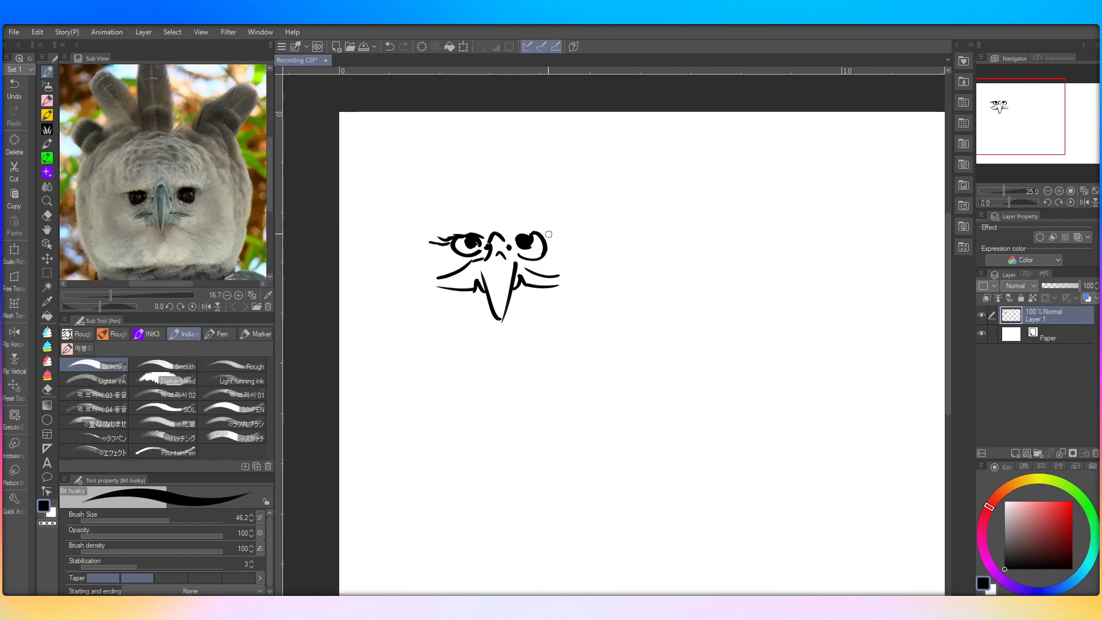
drag(536, 231, 554, 230)
drag(557, 233, 568, 235)
drag(570, 235, 573, 237)
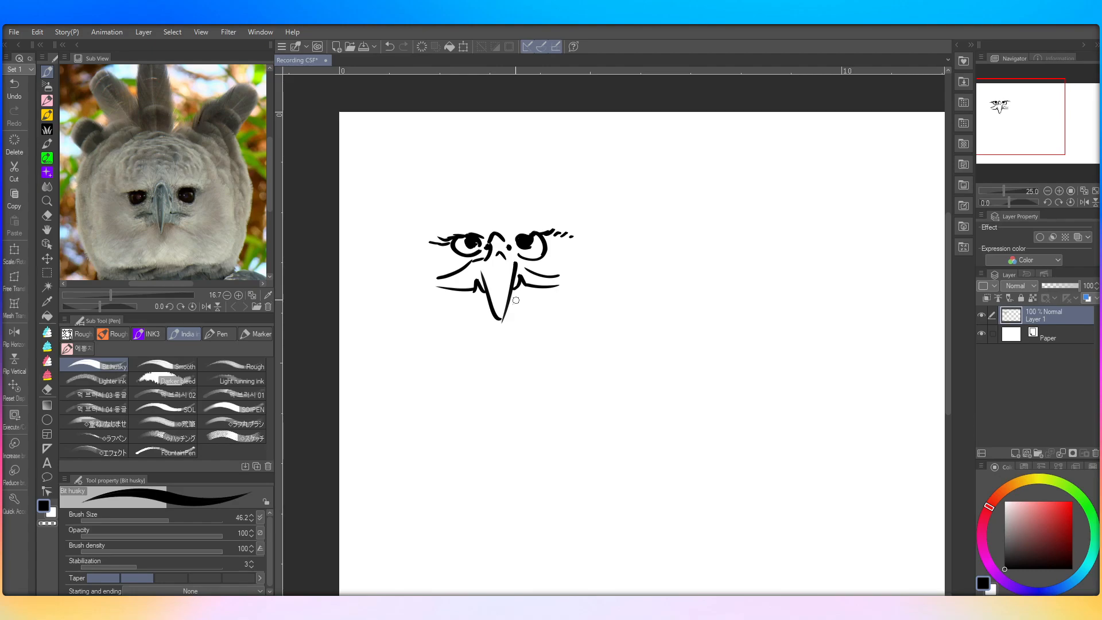
Step: Draw the feather strokes below the beak and a broken contour along the right side of the eagle's face
mouse_move(508, 296)
mouse_down()
mouse_move(537, 312)
mouse_move(457, 316)
mouse_up()
drag(470, 317, 460, 361)
drag(464, 343, 475, 382)
mouse_move(533, 337)
mouse_down()
mouse_move(536, 353)
mouse_move(544, 325)
mouse_move(500, 320)
mouse_up()
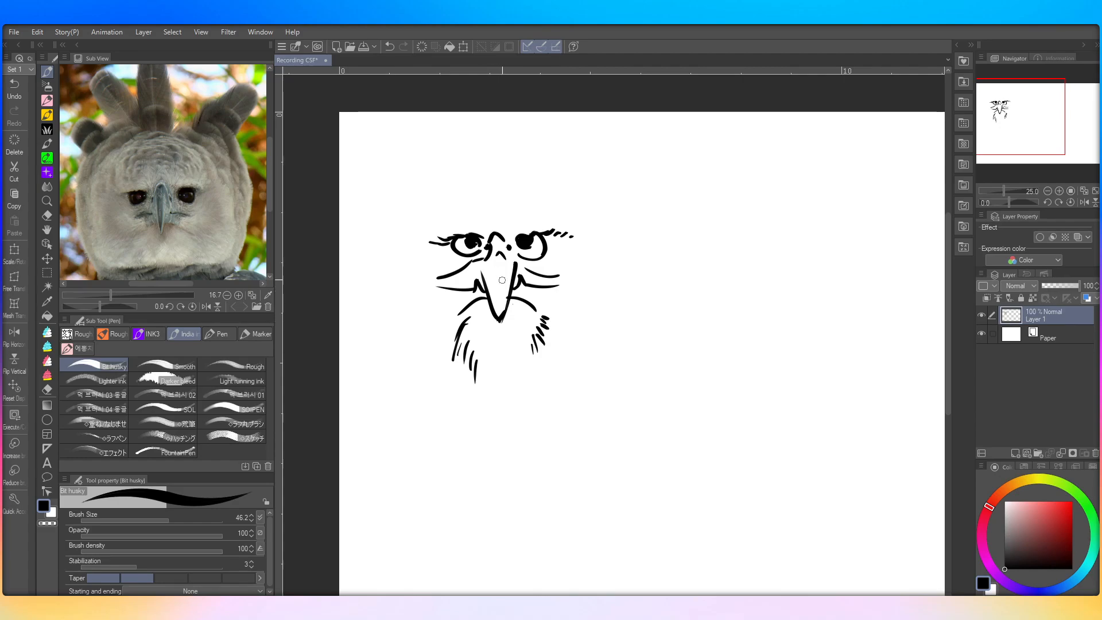
mouse_move(595, 341)
mouse_down()
mouse_move(616, 273)
mouse_move(588, 216)
mouse_move(561, 205)
mouse_up()
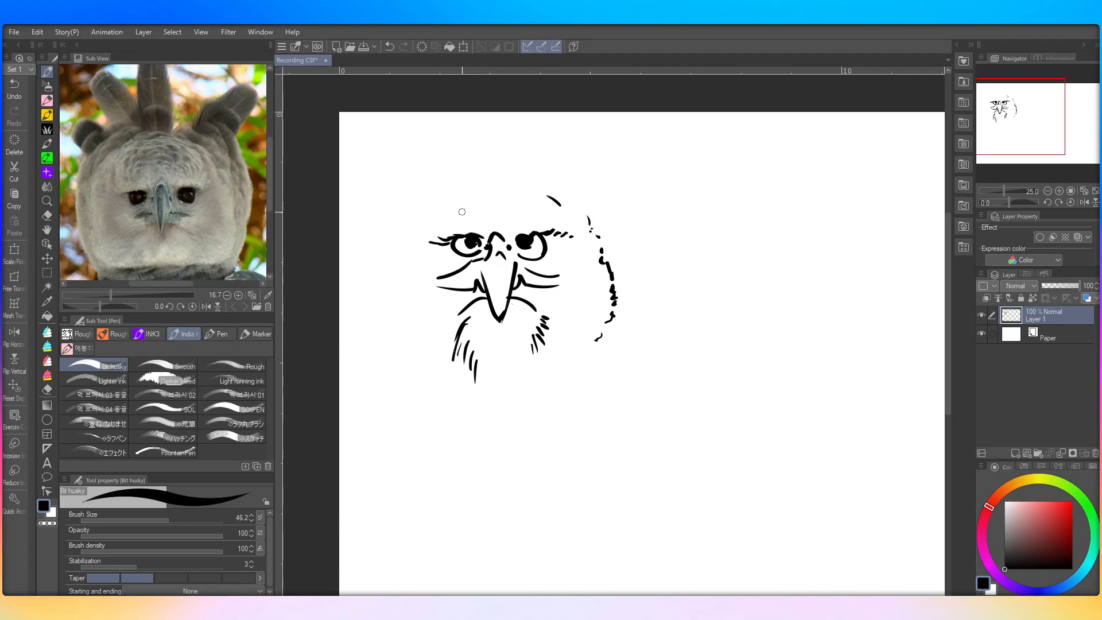
Step: Fill the eagle's forehead above the eyes with rows of short curved feather strokes
drag(440, 219, 496, 207)
drag(501, 212, 517, 210)
drag(528, 210, 536, 215)
drag(460, 209, 484, 201)
drag(487, 200, 500, 201)
drag(503, 200, 555, 221)
click(550, 205)
drag(448, 205, 476, 194)
drag(481, 196, 519, 188)
drag(538, 197, 543, 203)
drag(541, 191, 561, 203)
mouse_move(431, 236)
mouse_down()
mouse_move(426, 220)
mouse_move(449, 202)
mouse_up()
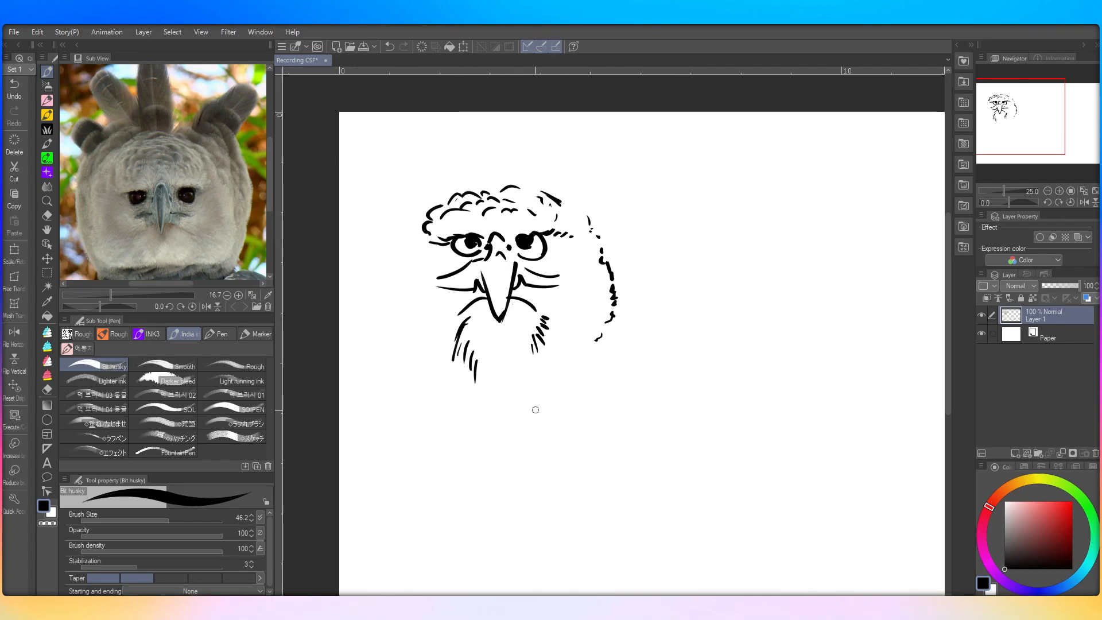
Step: Draw the rounded outline of the eagle's head around the jaw, both cheeks and the crown
mouse_move(557, 380)
mouse_down()
mouse_move(462, 395)
mouse_move(434, 376)
mouse_move(418, 343)
mouse_up()
mouse_move(550, 382)
mouse_down()
mouse_move(600, 343)
mouse_move(617, 313)
mouse_up()
mouse_move(430, 369)
mouse_down()
mouse_move(395, 298)
mouse_move(395, 243)
mouse_up()
drag(396, 305, 426, 191)
mouse_move(572, 198)
mouse_down()
mouse_move(591, 225)
mouse_move(581, 207)
mouse_up()
mouse_move(424, 204)
mouse_down()
mouse_move(468, 182)
mouse_move(540, 183)
mouse_move(600, 226)
mouse_up()
Step: Add the upright crest feathers on top of the eagle's head, including the long slanted one at its right side
mouse_move(496, 185)
mouse_down()
mouse_move(495, 138)
mouse_move(524, 175)
mouse_up()
drag(496, 138, 505, 131)
drag(504, 132, 514, 147)
mouse_move(489, 183)
mouse_down()
mouse_move(464, 152)
mouse_move(449, 162)
mouse_move(464, 183)
mouse_up()
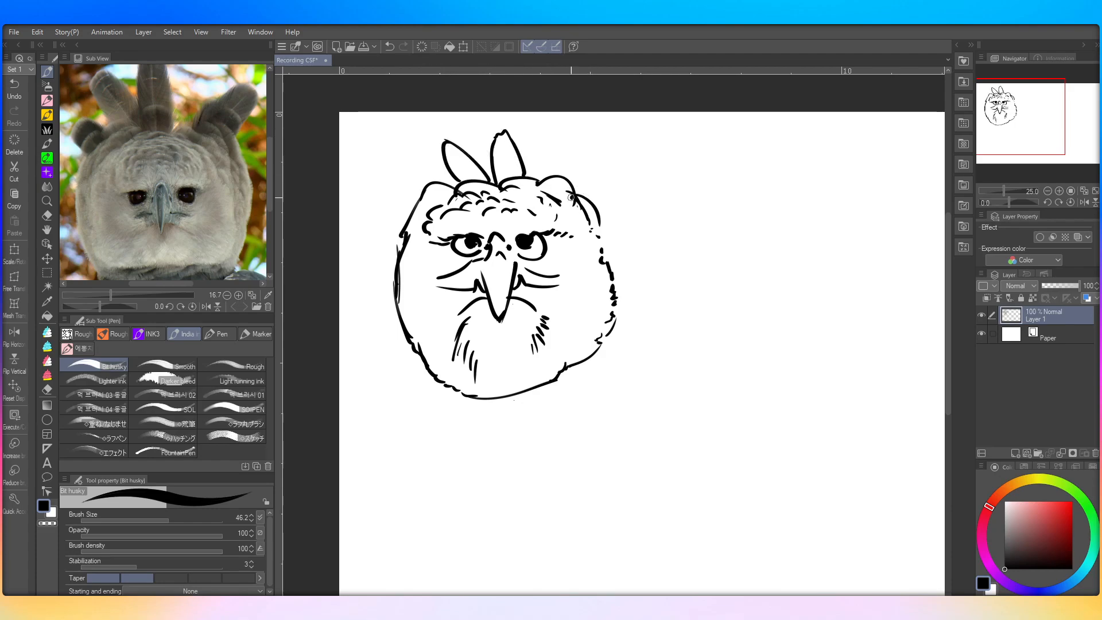
mouse_move(572, 187)
mouse_down()
mouse_move(603, 173)
mouse_move(600, 205)
mouse_move(604, 176)
mouse_move(593, 170)
mouse_move(640, 148)
mouse_move(607, 185)
mouse_up()
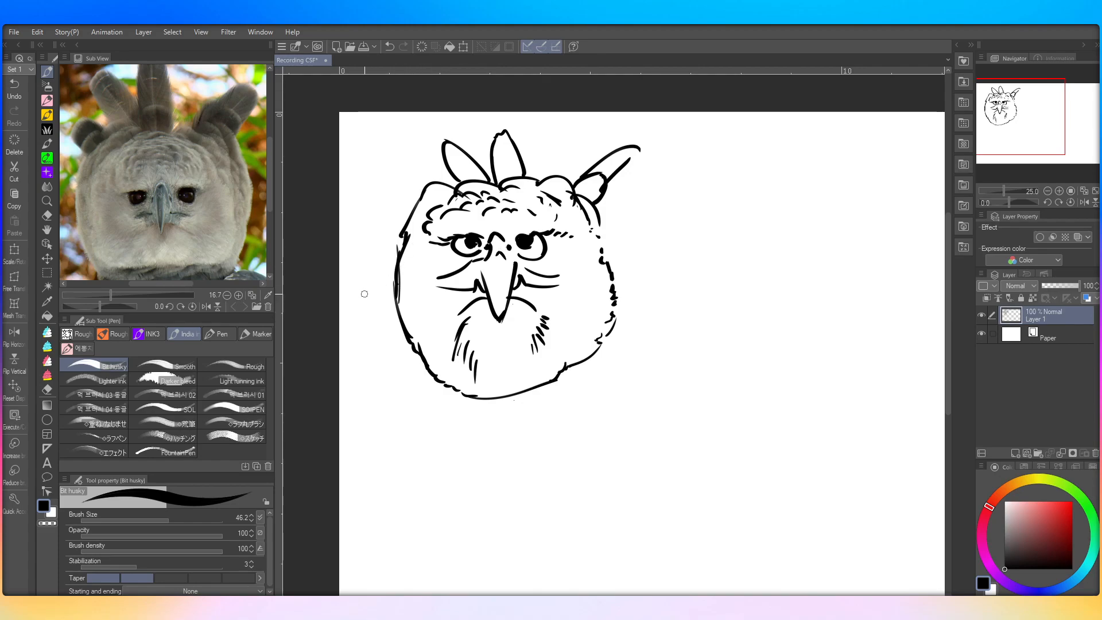
Step: Scale the eagle sketch down to 67% and move it into the canvas's upper-left corner, with the canvas fitted to the view
scroll(360, 241, down, 2)
scroll(392, 245, up, 1)
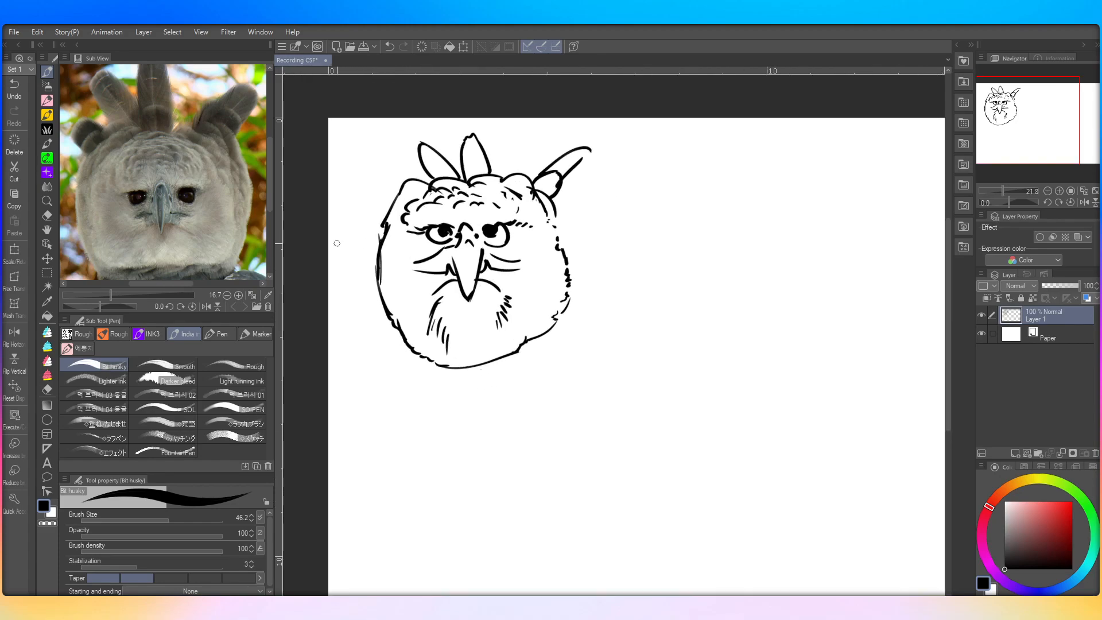
scroll(339, 259, down, 1)
click(13, 261)
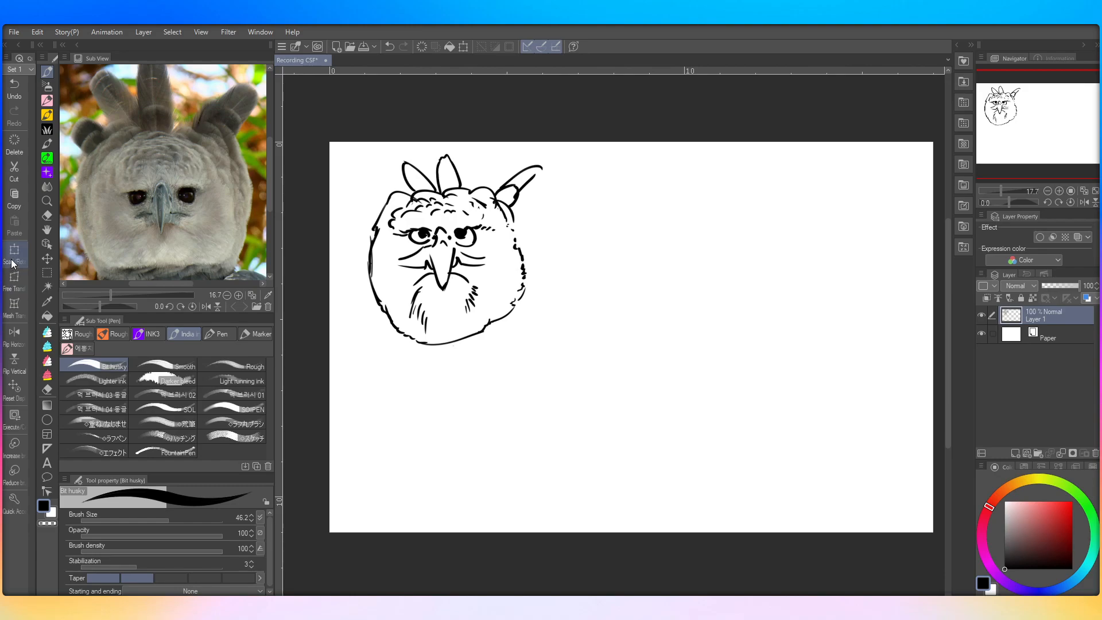
mouse_move(542, 327)
mouse_down()
mouse_move(497, 266)
mouse_move(512, 283)
mouse_up()
drag(457, 215, 430, 208)
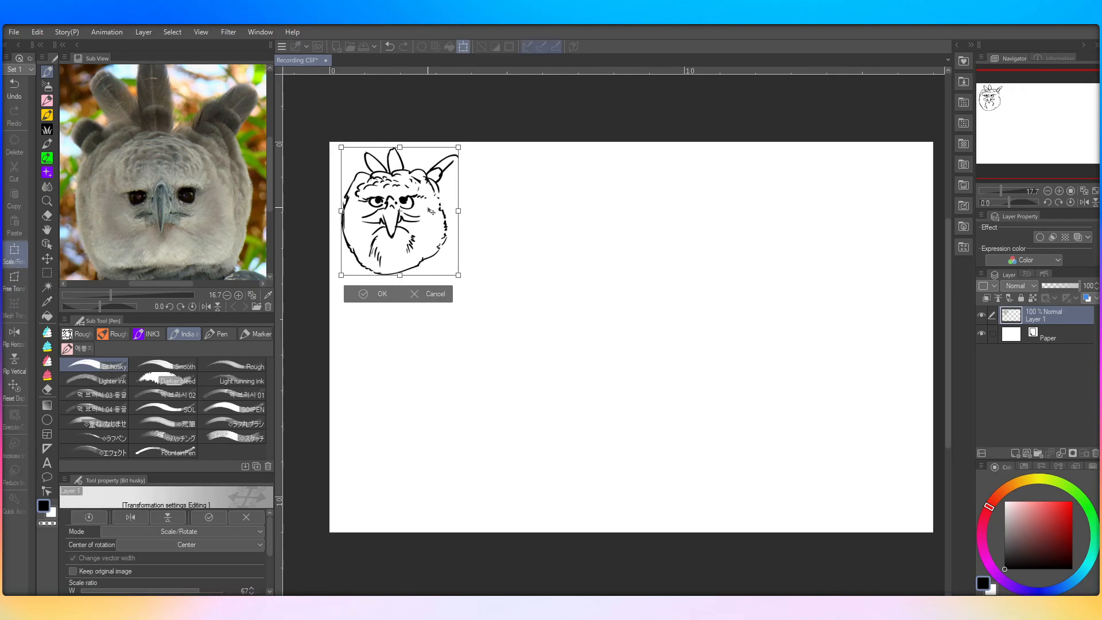
click(382, 293)
click(195, 32)
click(223, 108)
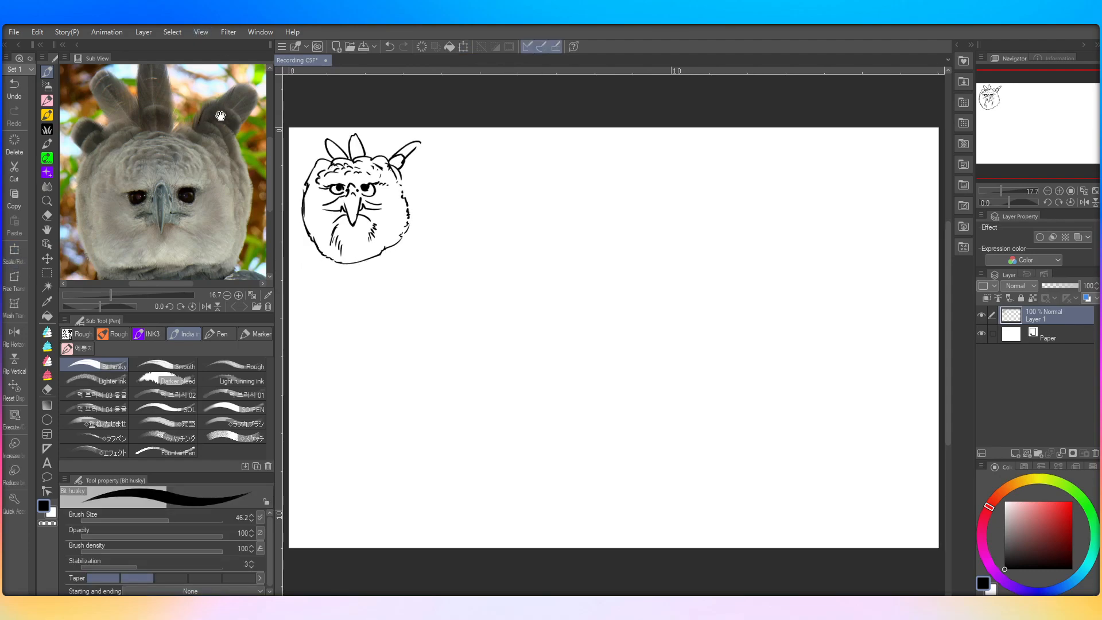
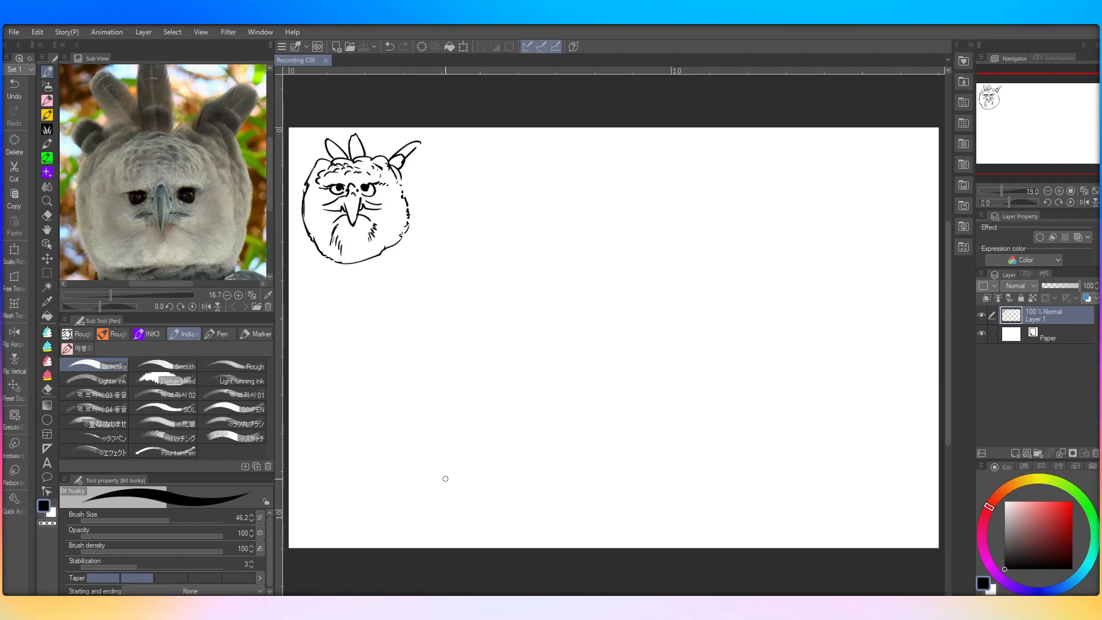
Step: Select the G-pen from the Pen group and set its brush size to 20
click(221, 334)
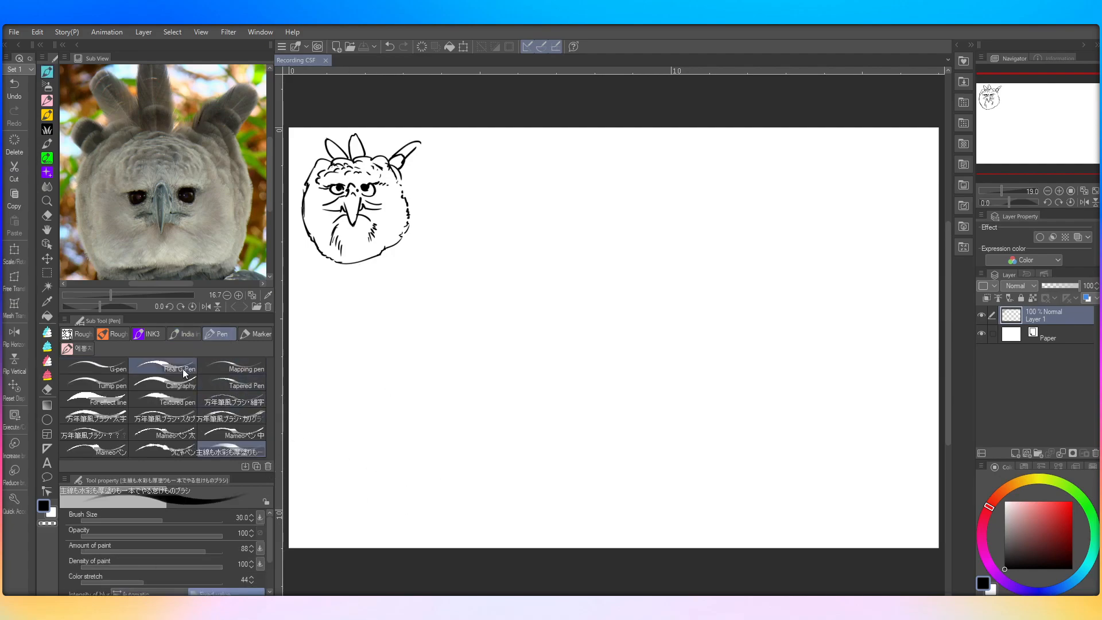
click(95, 365)
scroll(618, 431, down, 2)
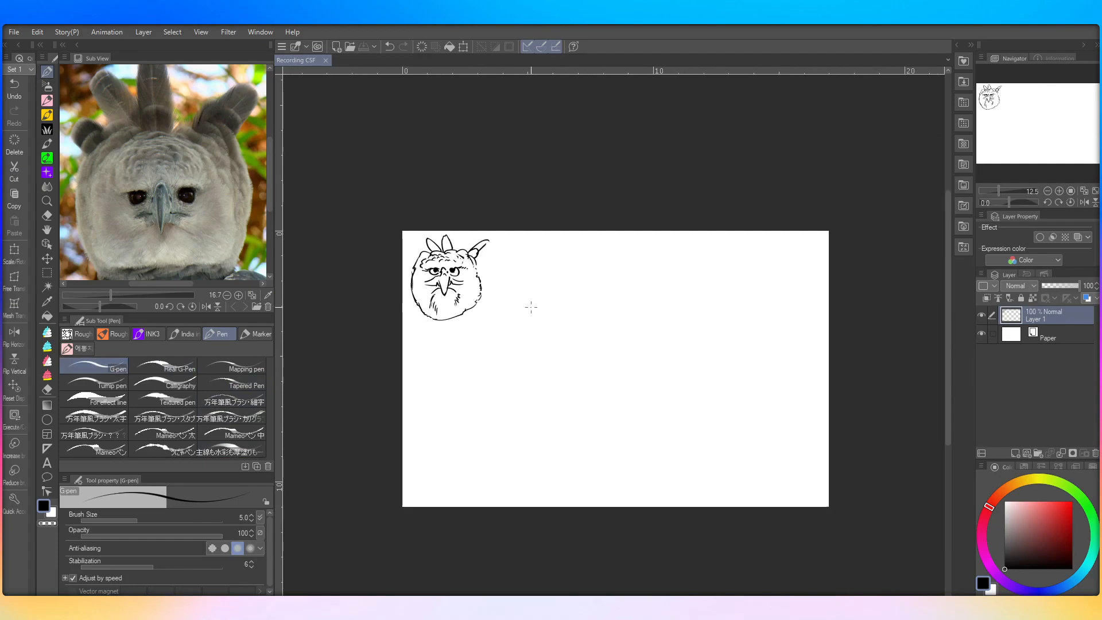
scroll(512, 281, up, 4)
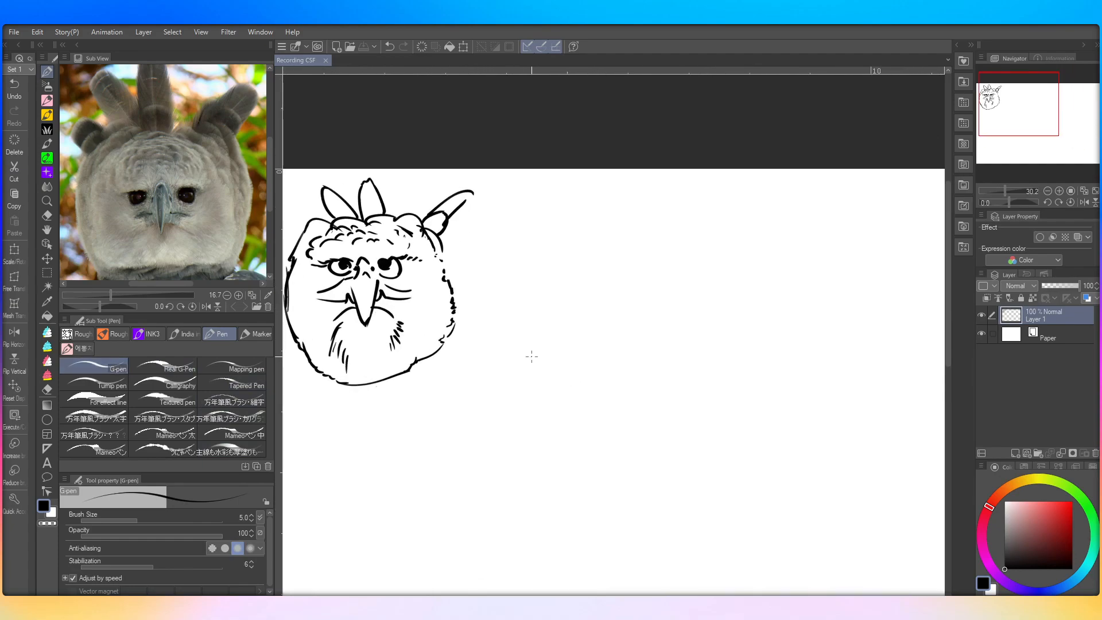
click(154, 520)
click(251, 516)
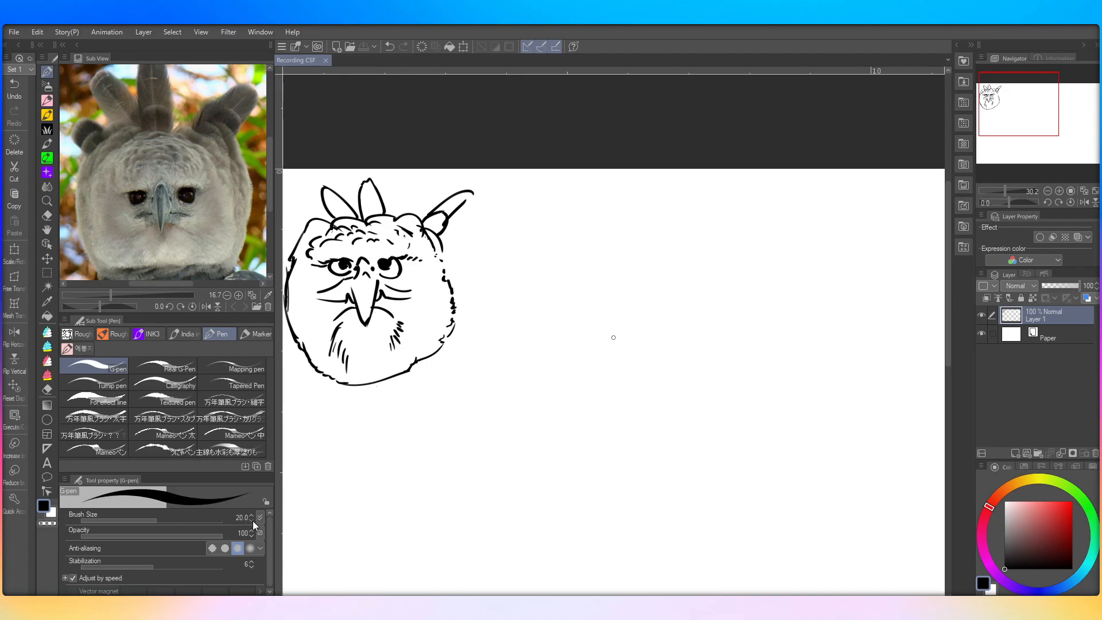
Step: Ink a second eagle's eyes, hooked beak and mouth lines to the right of the first sketch
mouse_move(556, 286)
mouse_down()
mouse_move(537, 285)
mouse_move(548, 269)
mouse_move(555, 284)
mouse_move(543, 279)
mouse_up()
mouse_move(615, 281)
mouse_down()
mouse_move(597, 278)
mouse_move(601, 263)
mouse_move(624, 267)
mouse_move(608, 269)
mouse_up()
mouse_move(588, 291)
mouse_down()
mouse_move(573, 274)
mouse_move(568, 296)
mouse_move(556, 287)
mouse_move(578, 280)
mouse_move(571, 270)
mouse_move(586, 273)
mouse_move(559, 319)
mouse_move(573, 347)
mouse_move(561, 308)
mouse_up()
mouse_move(577, 356)
mouse_down()
mouse_move(602, 309)
mouse_move(666, 320)
mouse_up()
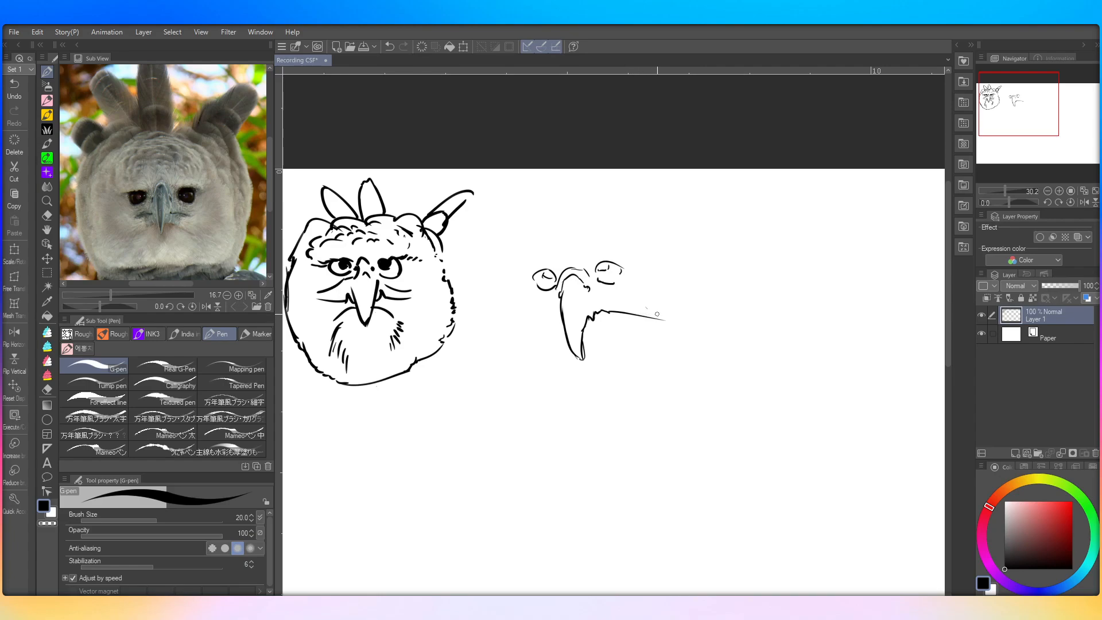
mouse_move(655, 320)
mouse_down()
mouse_move(667, 311)
mouse_move(632, 305)
mouse_move(576, 263)
mouse_up()
mouse_move(561, 317)
mouse_down()
mouse_move(519, 331)
mouse_move(556, 287)
mouse_up()
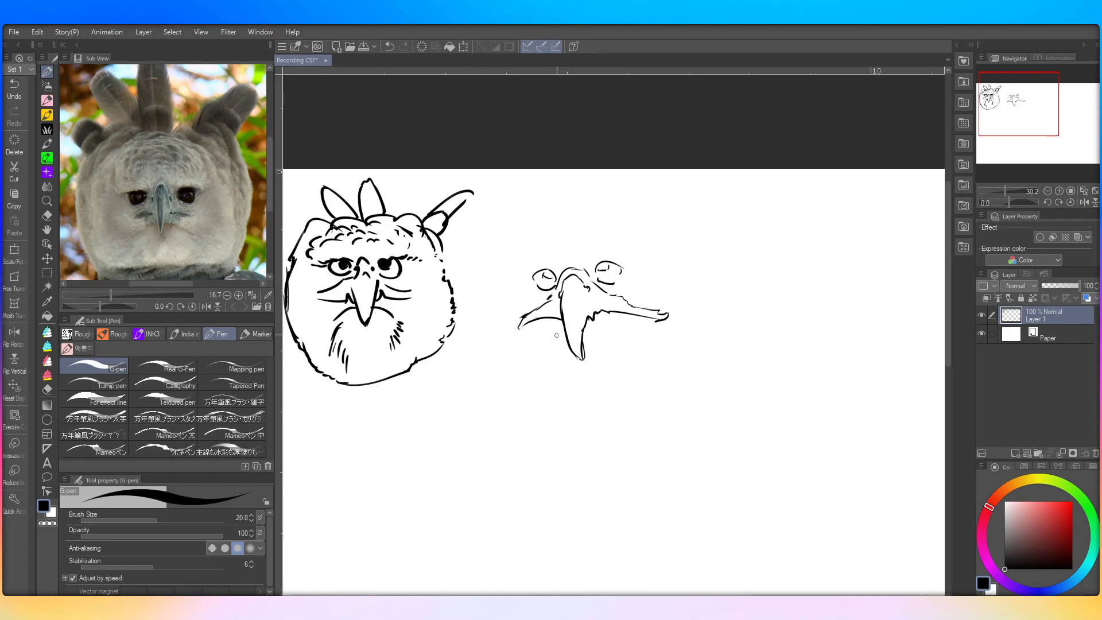
Step: Ink short throat-feather strokes under the second eagle's beak and begin the brow line above its eye
mouse_move(538, 346)
mouse_down()
mouse_move(600, 333)
mouse_move(651, 351)
mouse_up()
drag(555, 335, 565, 324)
mouse_move(635, 375)
mouse_down()
mouse_move(630, 355)
mouse_move(595, 389)
mouse_up()
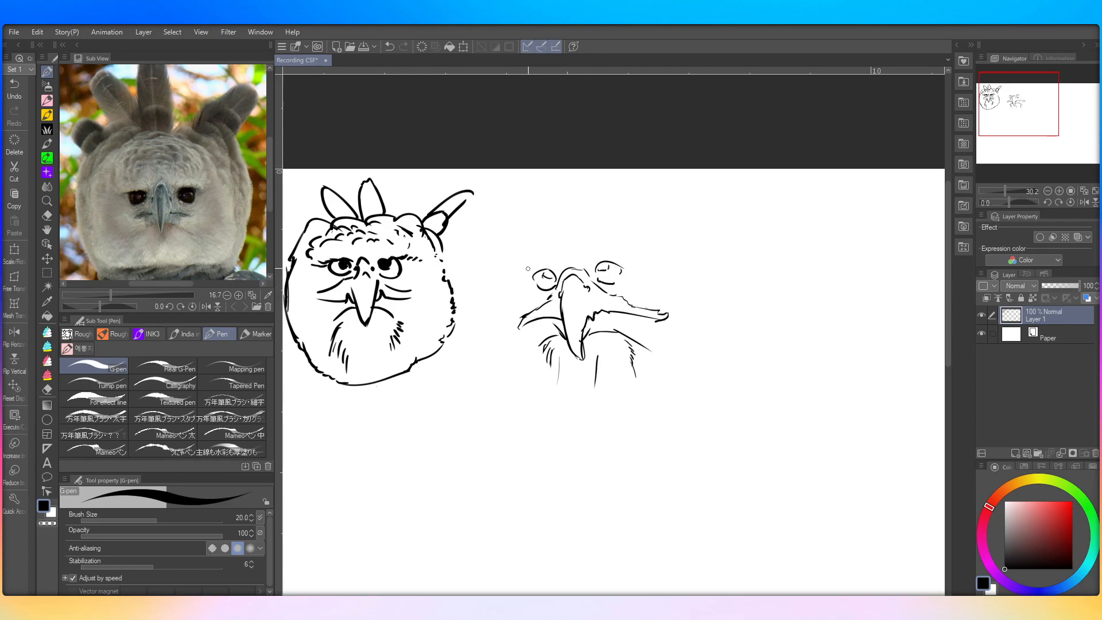
drag(557, 267, 531, 272)
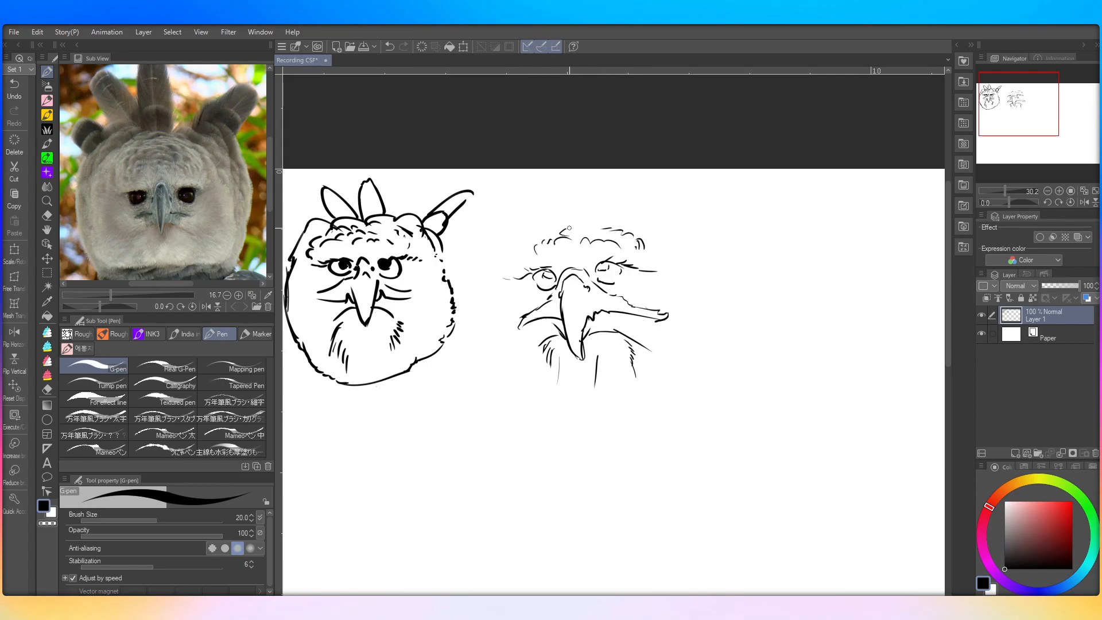
Step: Ink the second eagle's brow strokes and the rows of curly forehead feathers above its eyes
mouse_move(521, 256)
mouse_down()
mouse_move(533, 237)
mouse_move(629, 222)
mouse_move(671, 260)
mouse_up()
drag(629, 227, 664, 243)
drag(507, 266, 526, 235)
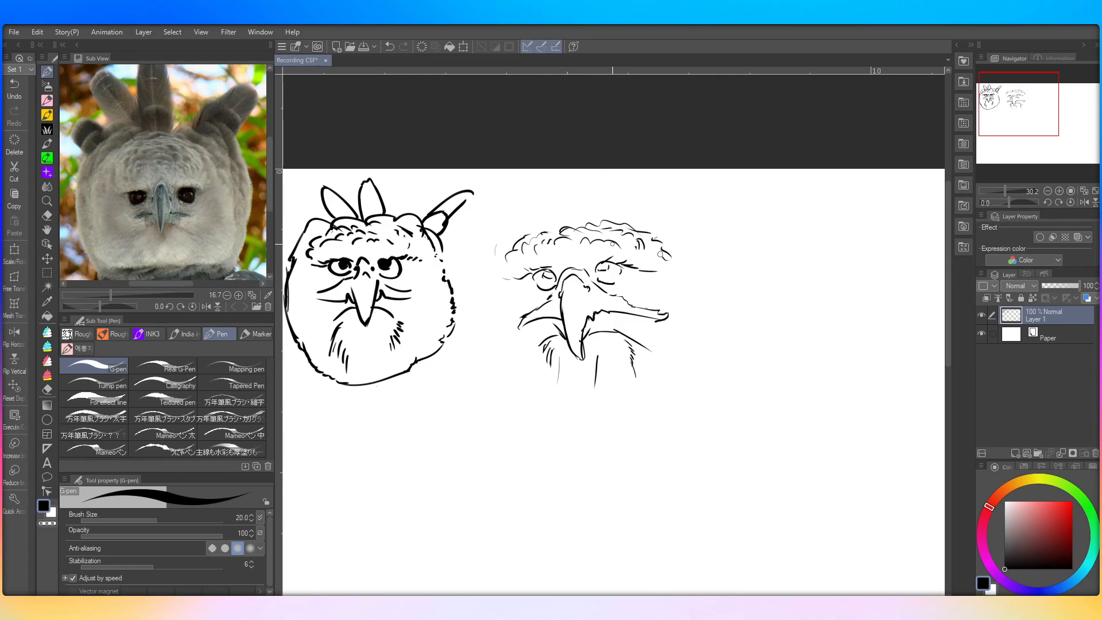
mouse_move(555, 231)
mouse_down()
mouse_move(604, 218)
mouse_move(666, 260)
mouse_up()
Step: Draw the second eagle's cheek feathers and the rounded outer head outline down both sides
drag(500, 307, 504, 289)
mouse_move(561, 448)
mouse_down()
mouse_move(525, 431)
mouse_move(484, 351)
mouse_up()
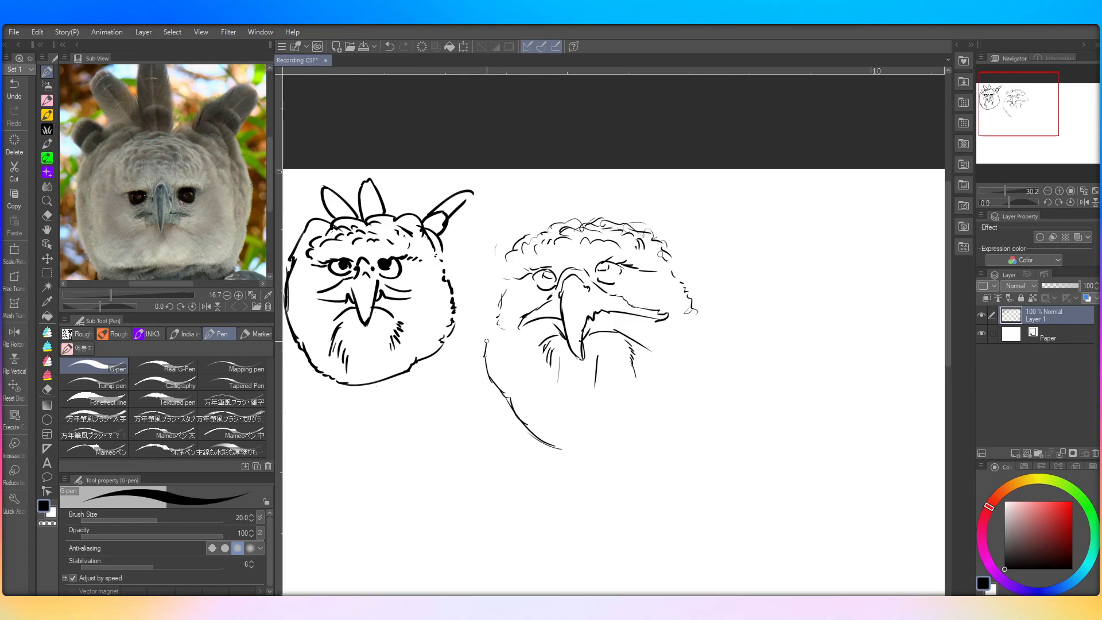
drag(484, 298, 495, 236)
mouse_move(682, 432)
mouse_down()
mouse_move(685, 398)
mouse_move(664, 447)
mouse_move(712, 363)
mouse_up()
drag(720, 307, 708, 268)
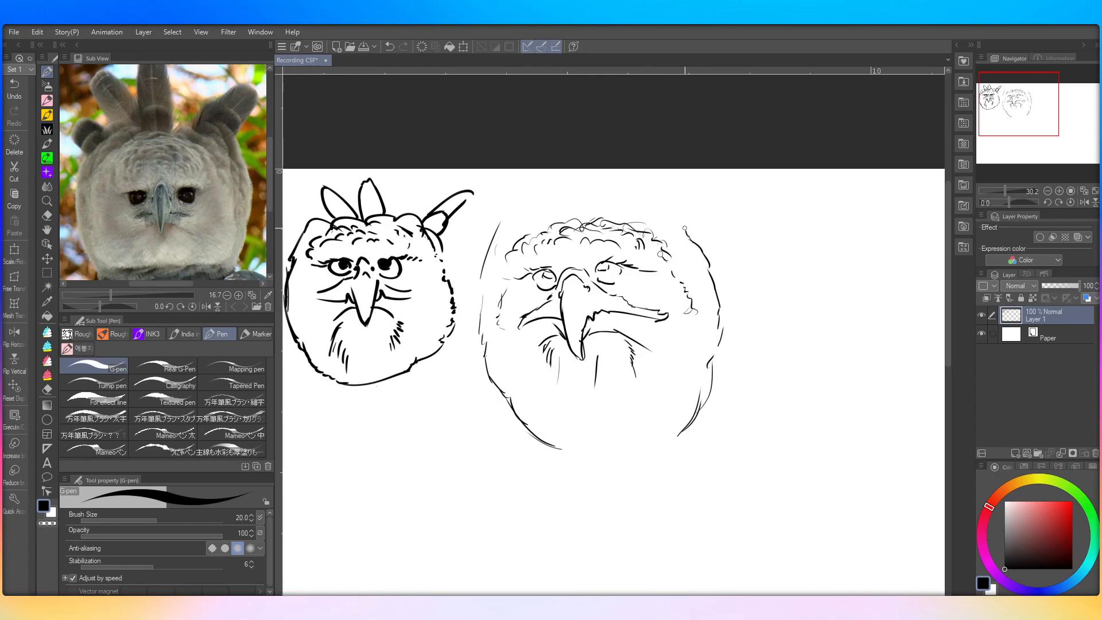
Step: Add scalloped feathers across the second eagle's crown and a pointed crest feather at its upper right
mouse_move(647, 221)
mouse_down()
mouse_move(615, 208)
mouse_move(619, 242)
mouse_move(609, 228)
mouse_move(583, 231)
mouse_move(522, 256)
mouse_move(492, 244)
mouse_up()
mouse_move(542, 215)
mouse_down()
mouse_move(563, 201)
mouse_move(608, 215)
mouse_up()
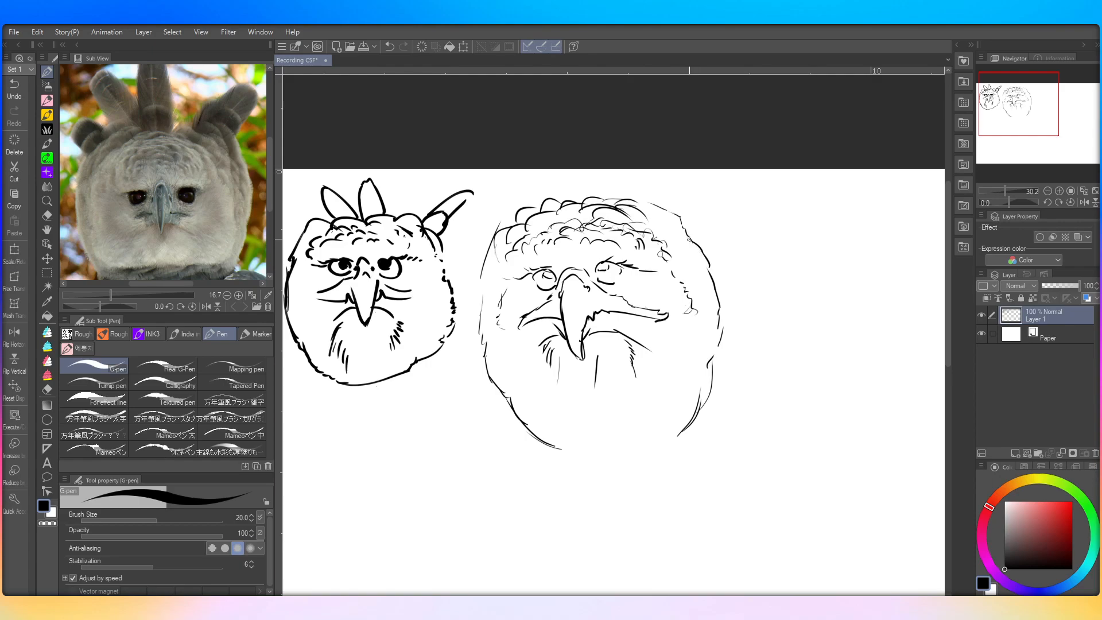
mouse_move(680, 218)
mouse_down()
mouse_move(727, 198)
mouse_move(703, 244)
mouse_up()
Step: Lasso the second eagle and scale it down to 78%, narrowing its width to 74%
click(47, 272)
drag(462, 461, 750, 225)
click(758, 205)
click(230, 353)
mouse_move(625, 471)
mouse_down()
mouse_move(566, 469)
mouse_move(484, 389)
mouse_move(468, 317)
mouse_move(484, 225)
mouse_move(547, 179)
mouse_move(710, 182)
mouse_move(734, 198)
mouse_move(742, 223)
mouse_move(737, 353)
mouse_move(712, 432)
mouse_move(621, 470)
mouse_up()
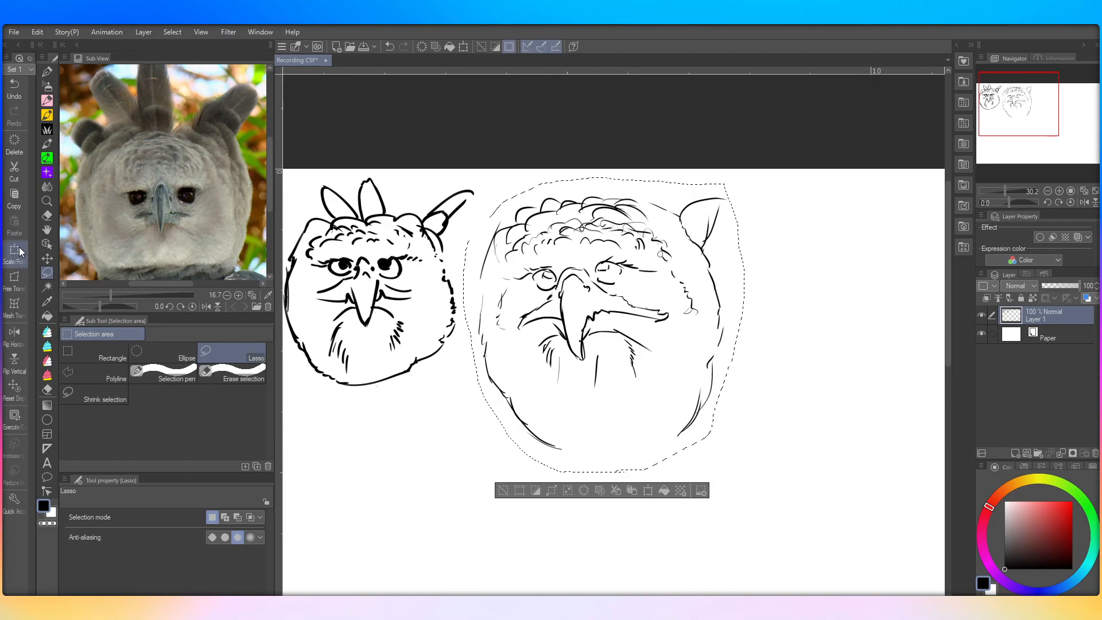
click(17, 287)
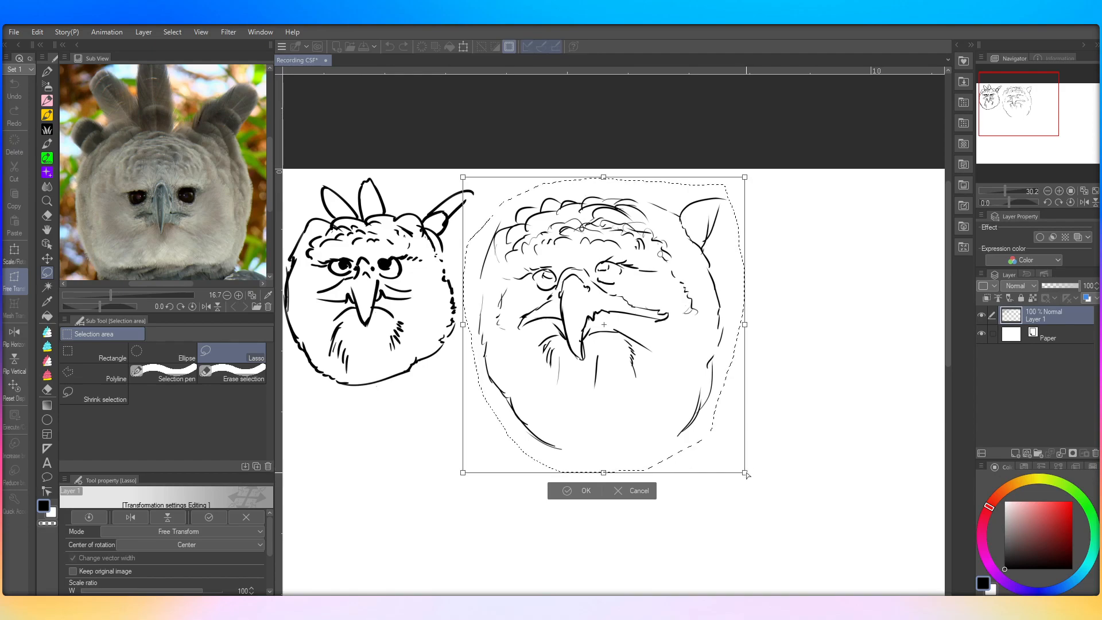
click(11, 253)
drag(744, 474, 681, 409)
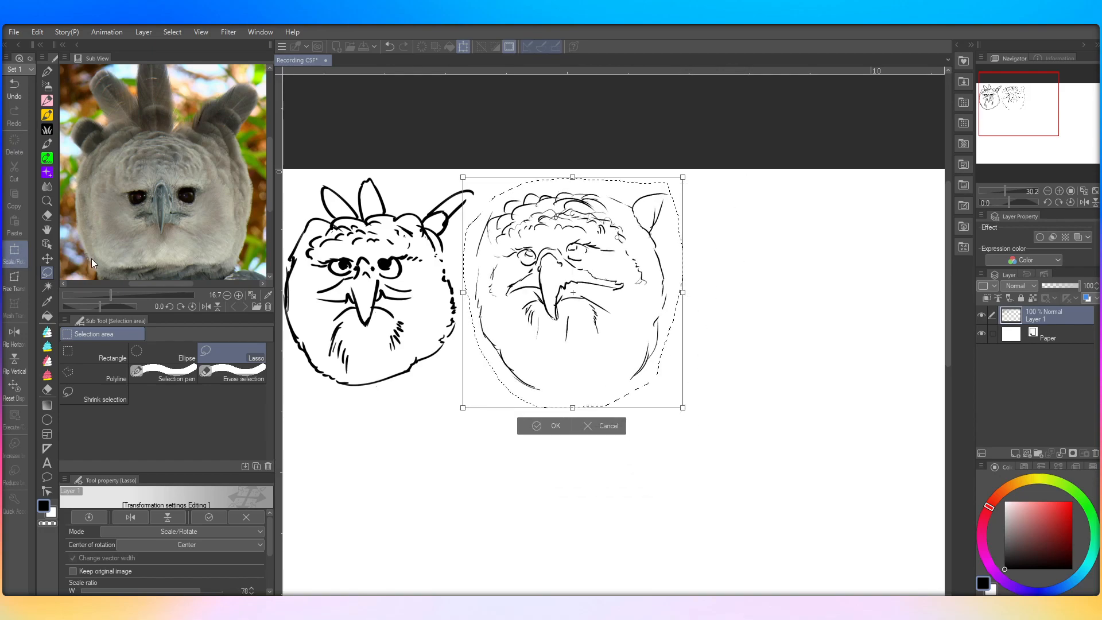
mouse_move(669, 292)
mouse_down()
mouse_move(705, 290)
mouse_move(682, 287)
mouse_up()
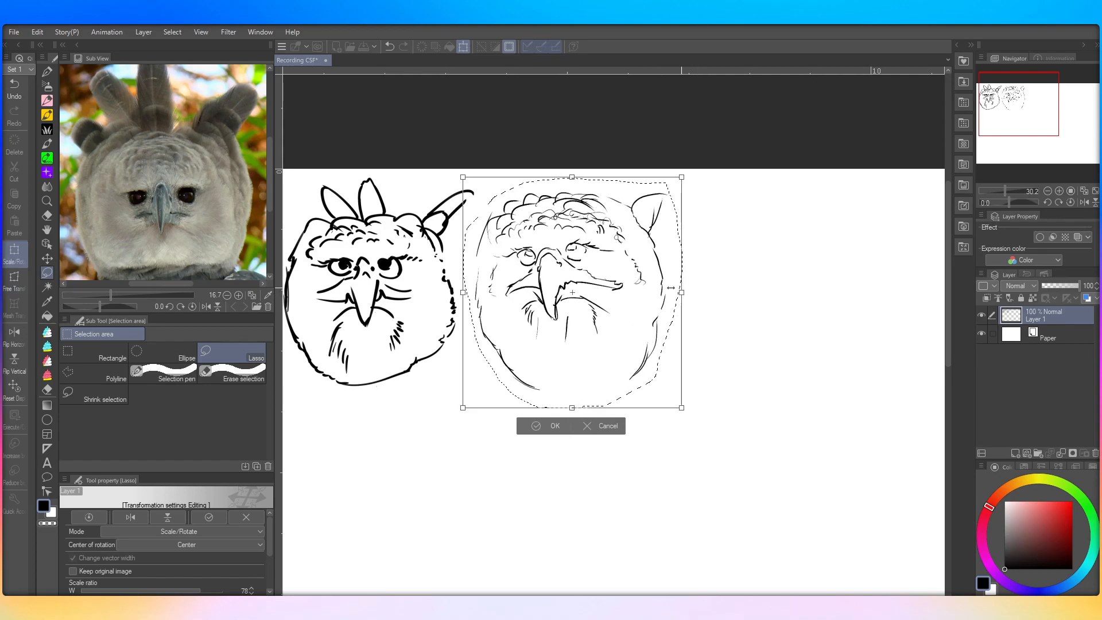
Step: Try distorting the lower-right corner of the selected eagle with Free Transform, and undo the distortions
click(14, 278)
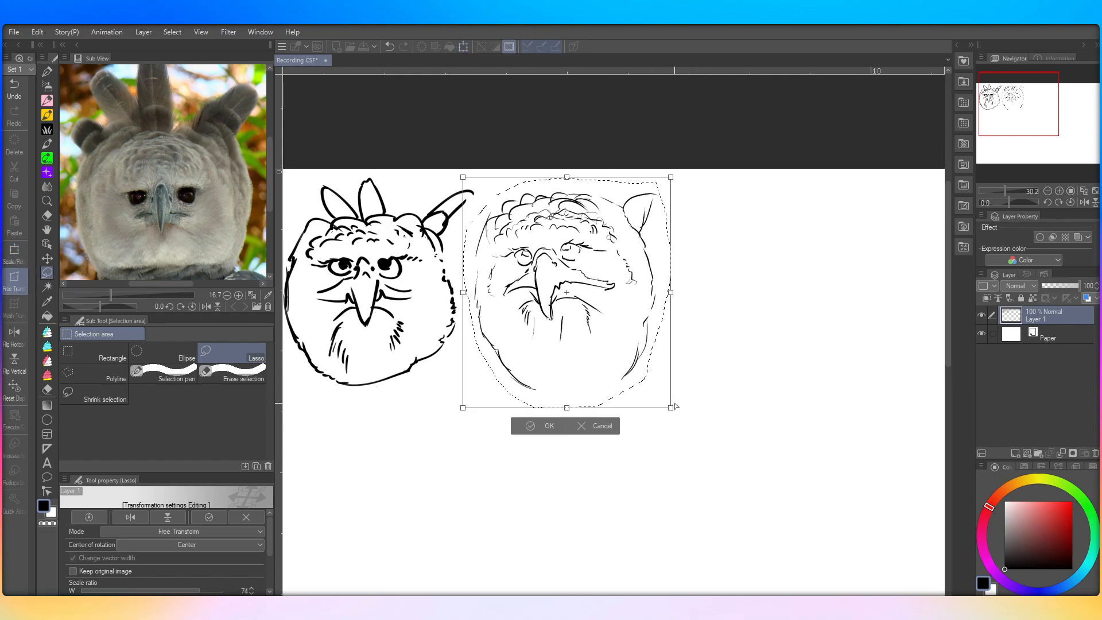
mouse_move(655, 405)
mouse_down()
mouse_move(700, 402)
mouse_move(680, 415)
mouse_move(798, 324)
mouse_move(934, 376)
mouse_move(601, 402)
mouse_up()
mouse_move(517, 429)
mouse_down()
mouse_move(671, 425)
mouse_move(654, 315)
mouse_up()
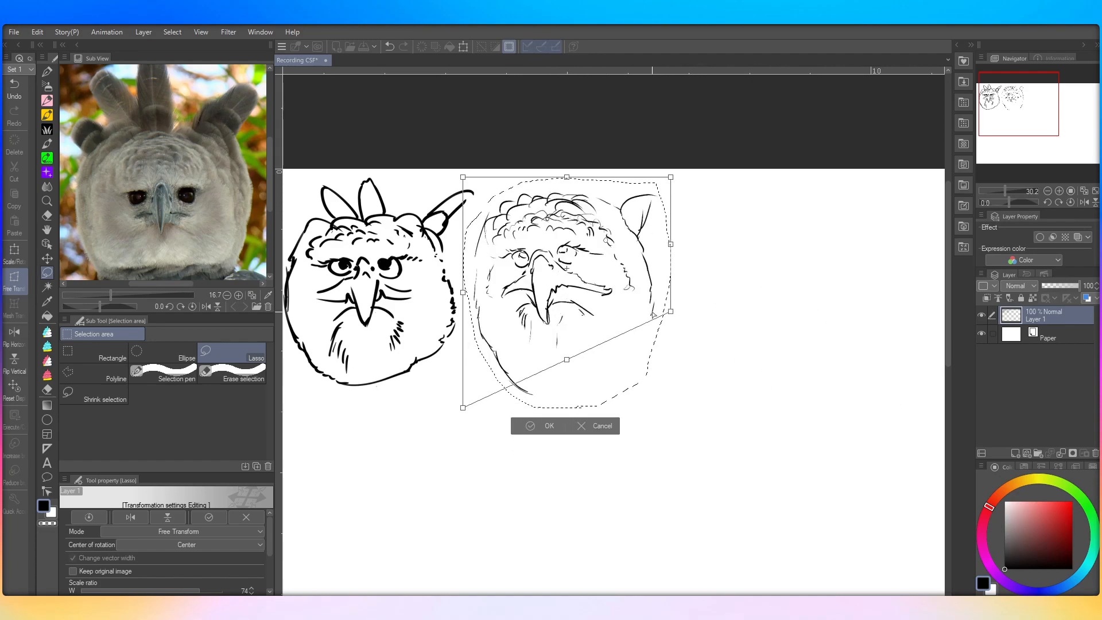
mouse_move(661, 256)
mouse_down()
mouse_move(677, 591)
mouse_move(649, 390)
mouse_move(659, 263)
mouse_move(681, 500)
mouse_move(673, 403)
mouse_move(669, 415)
mouse_move(653, 407)
mouse_move(802, 386)
mouse_move(618, 384)
mouse_up()
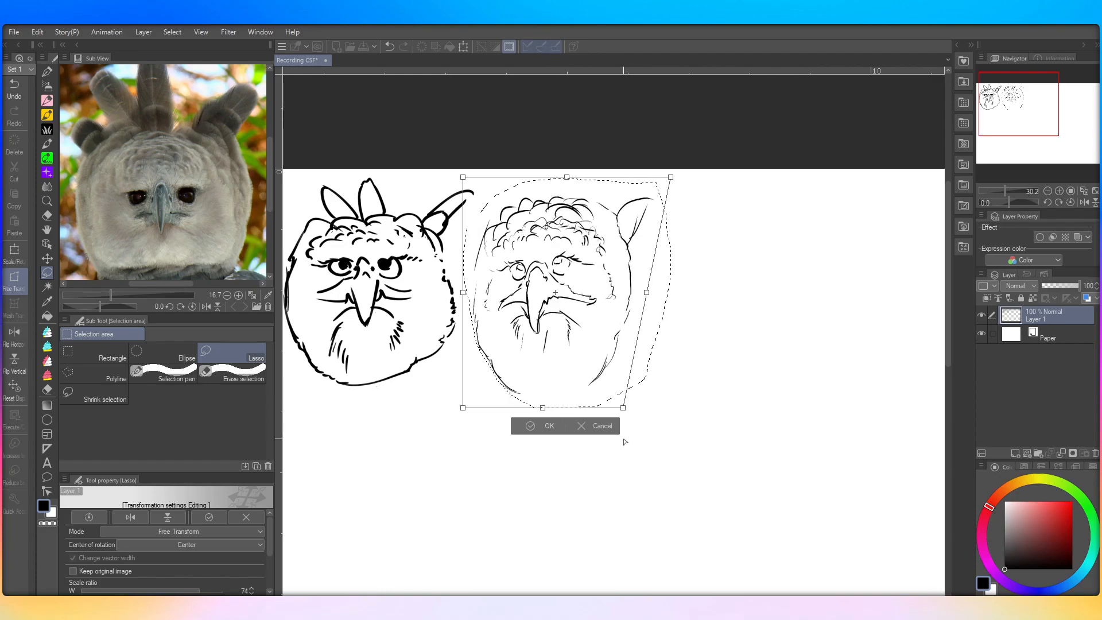
drag(633, 442, 639, 435)
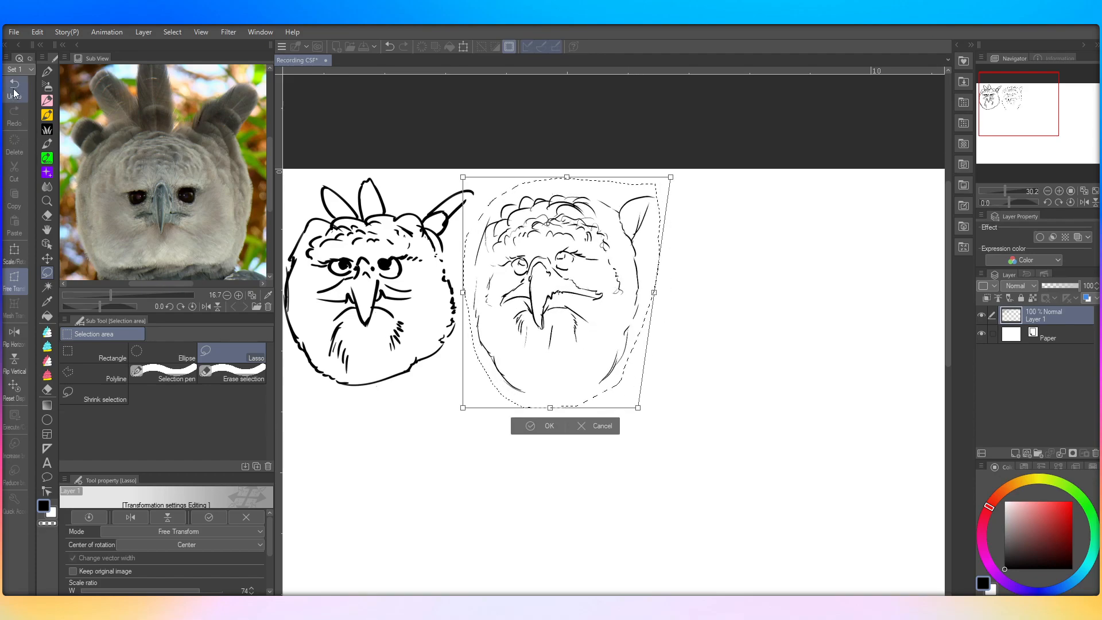
click(15, 89)
click(15, 89)
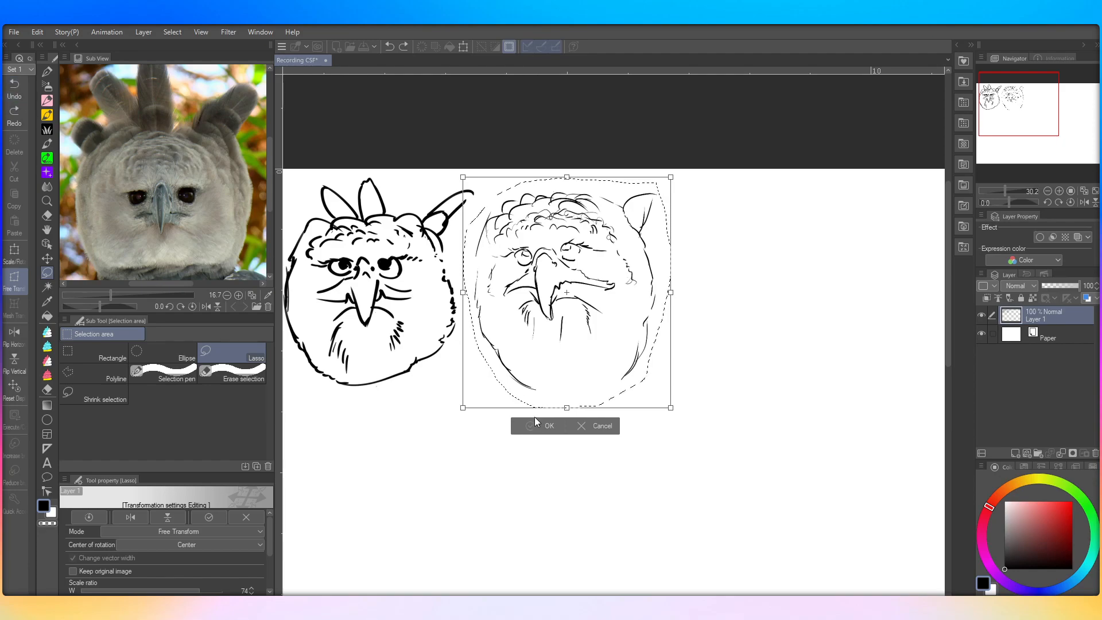
Step: Apply the second eagle's transformation, clear the selection and save the drawing
key(Return)
key(ctrl+d)
scroll(510, 183, down, 3)
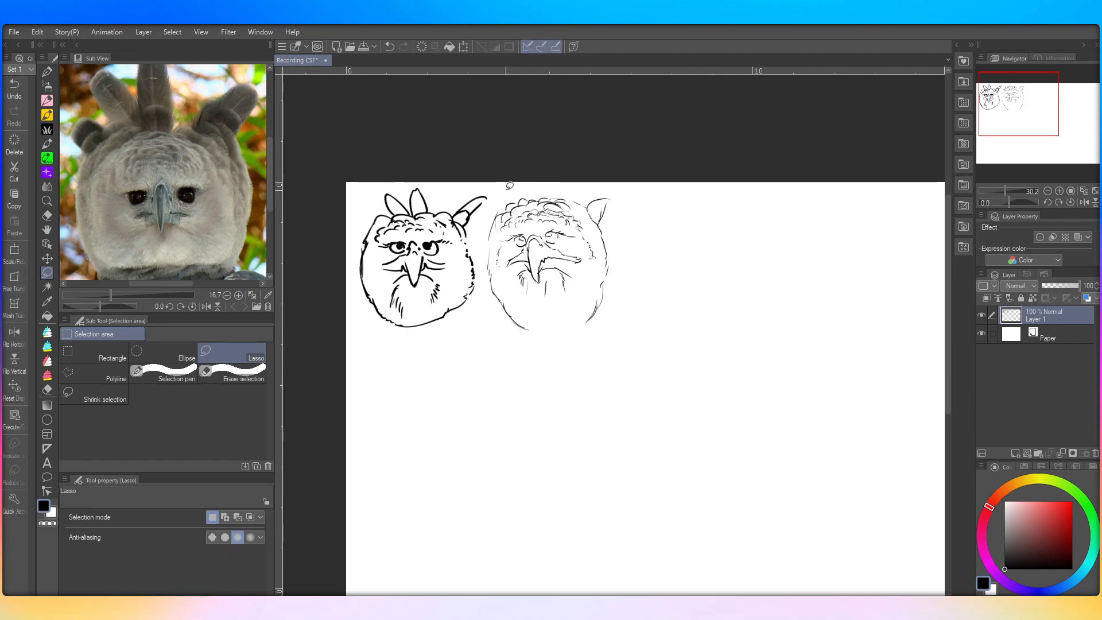
scroll(739, 369, up, 2)
scroll(461, 175, up, 2)
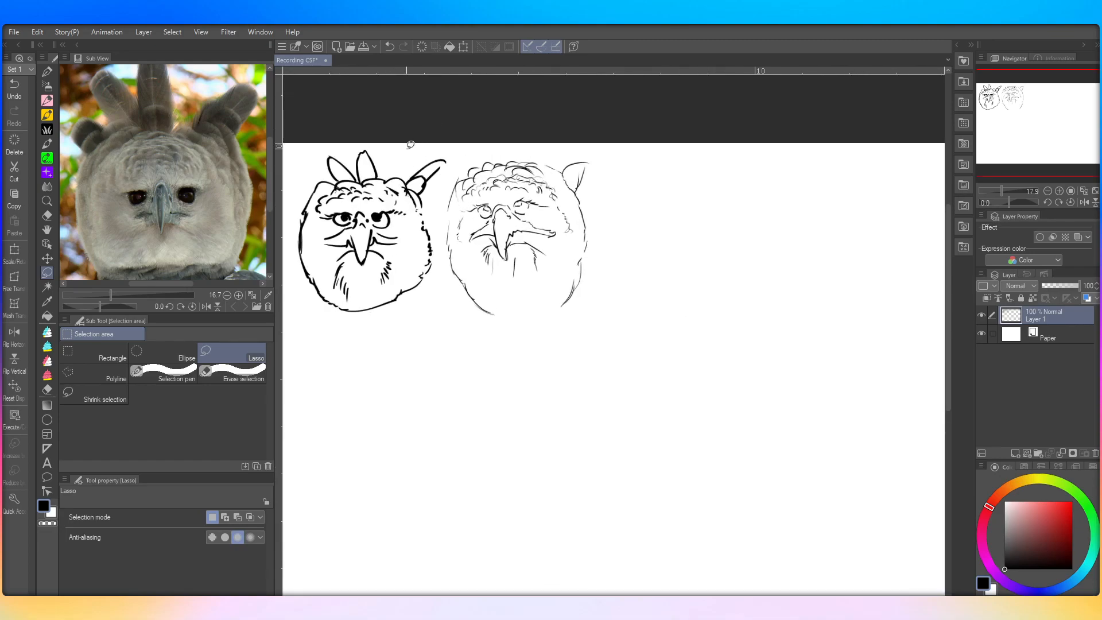
scroll(515, 216, up, 2)
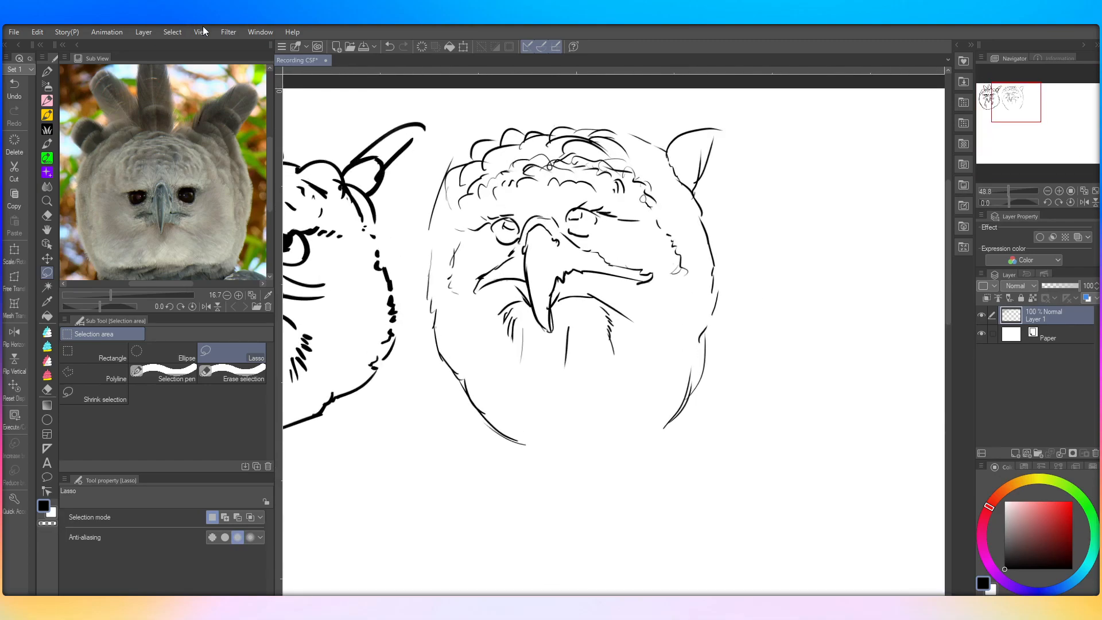
scroll(421, 158, down, 3)
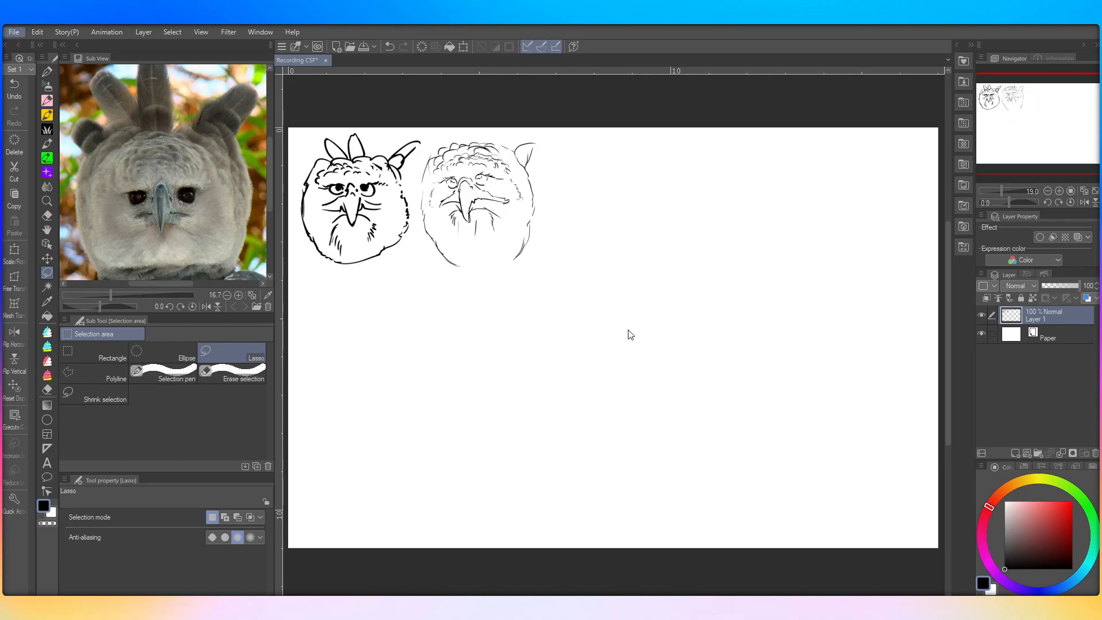
key(ctrl+s)
Step: Choose the Felt pen from the Marker group, with the blank area right of the second eagle in view
click(45, 73)
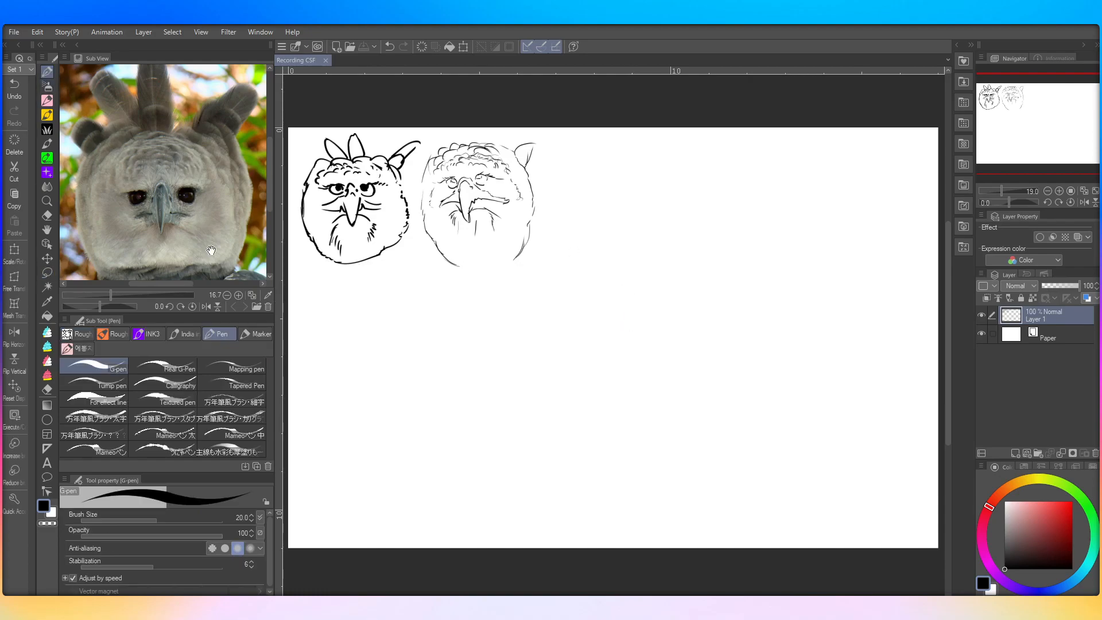
click(246, 332)
scroll(313, 399, down, 3)
scroll(406, 227, up, 1)
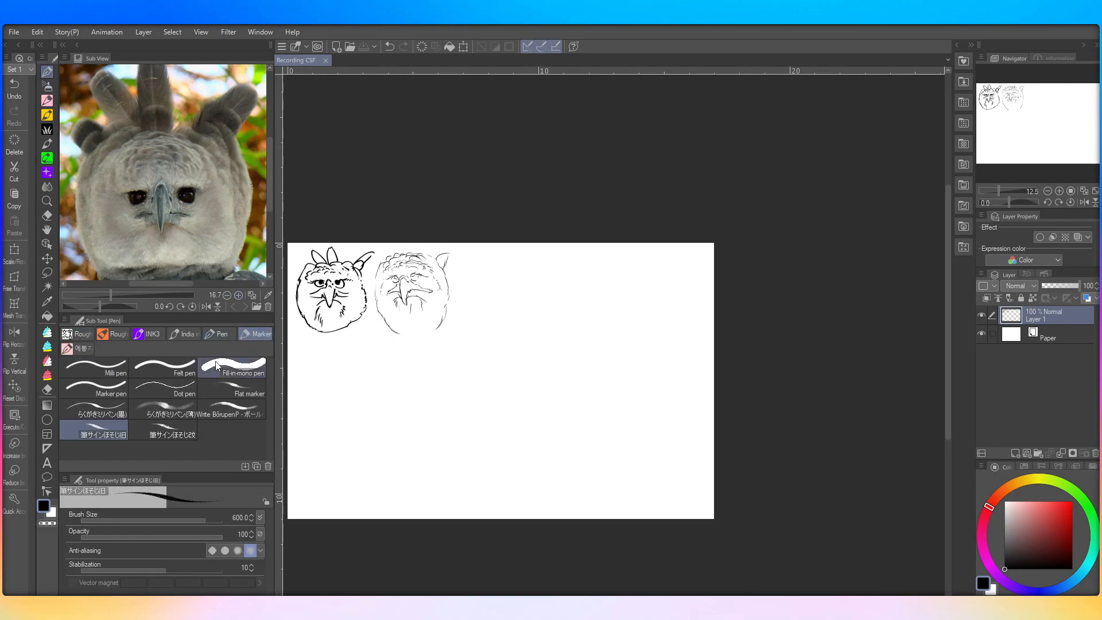
click(215, 369)
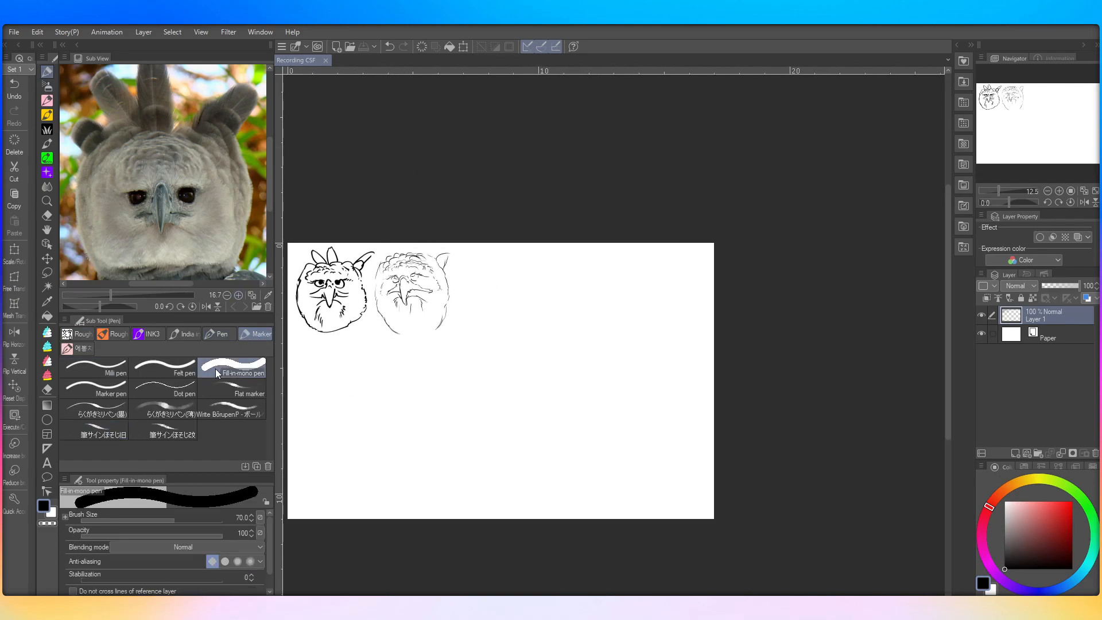
click(92, 375)
click(139, 375)
scroll(425, 290, up, 1)
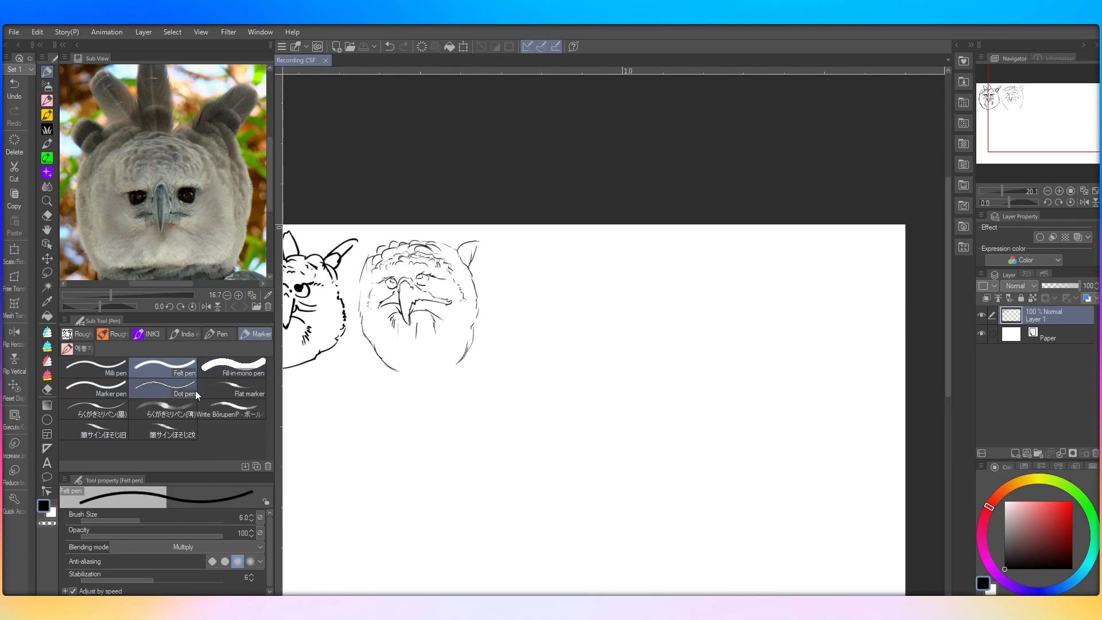
scroll(549, 360, up, 1)
scroll(549, 359, up, 2)
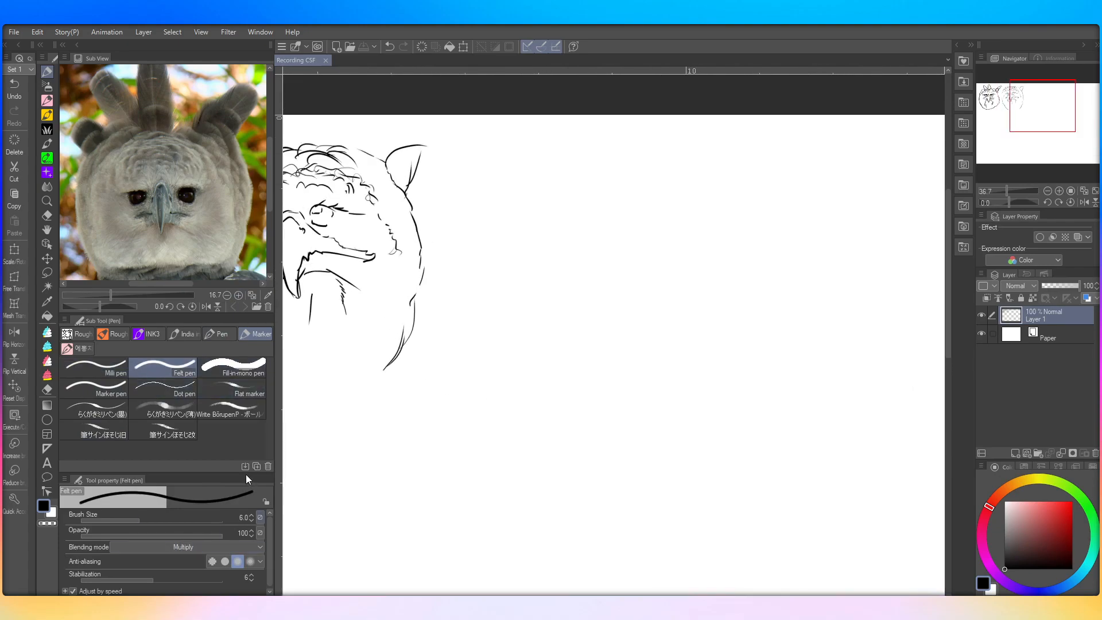
Step: Try thick curved Felt pen strokes at brush size 87.7 beside the second eagle, and undo them
click(161, 519)
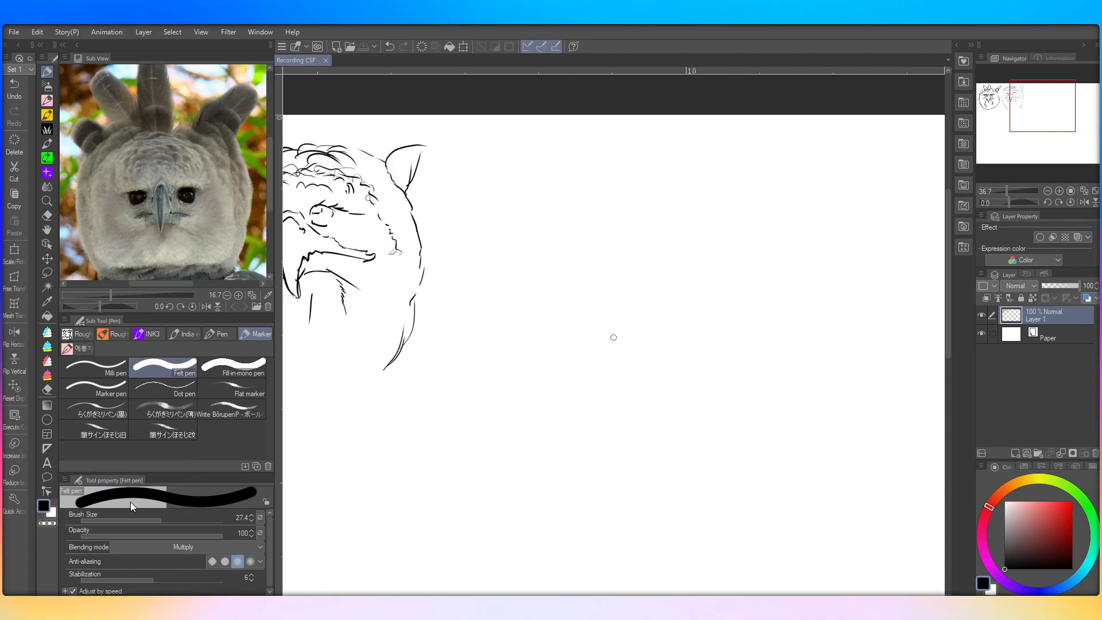
drag(173, 515, 178, 516)
drag(556, 302, 544, 263)
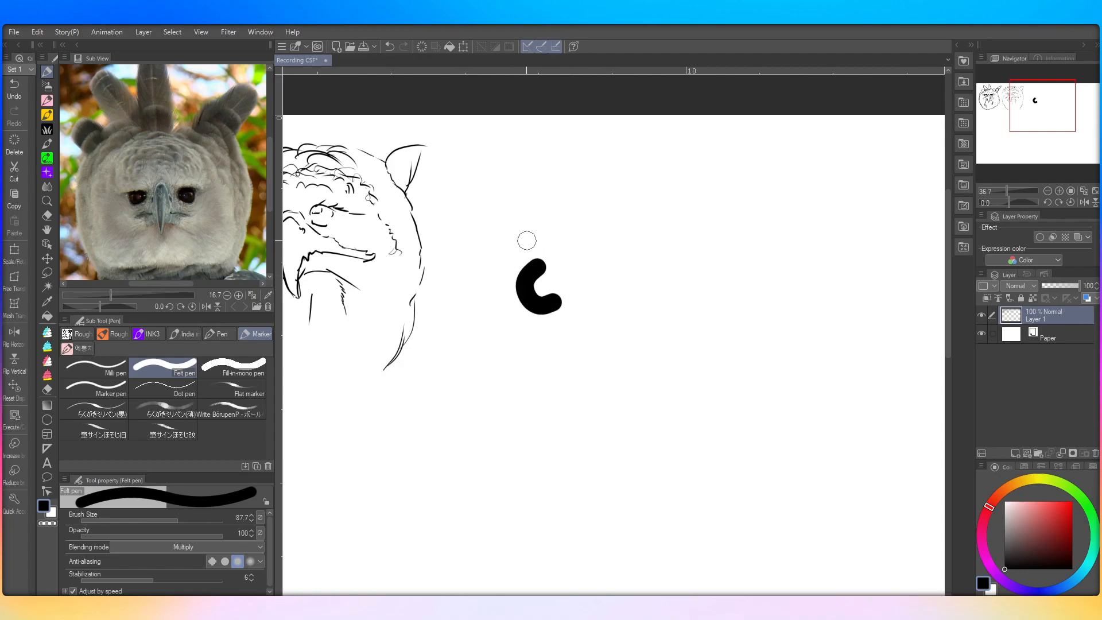
drag(543, 258, 539, 220)
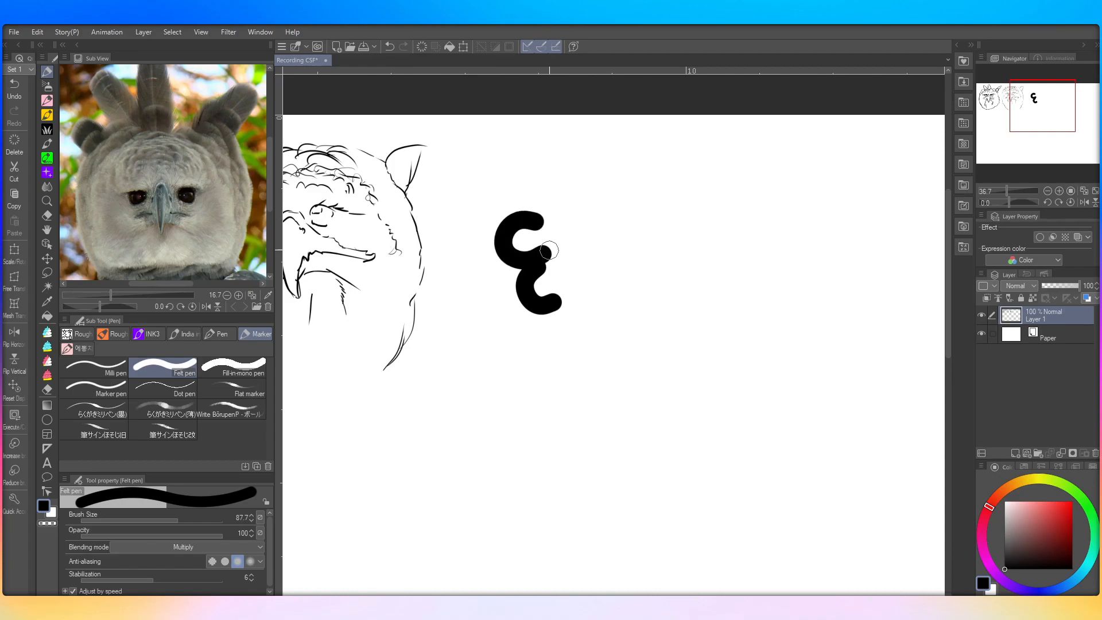
click(14, 87)
click(14, 87)
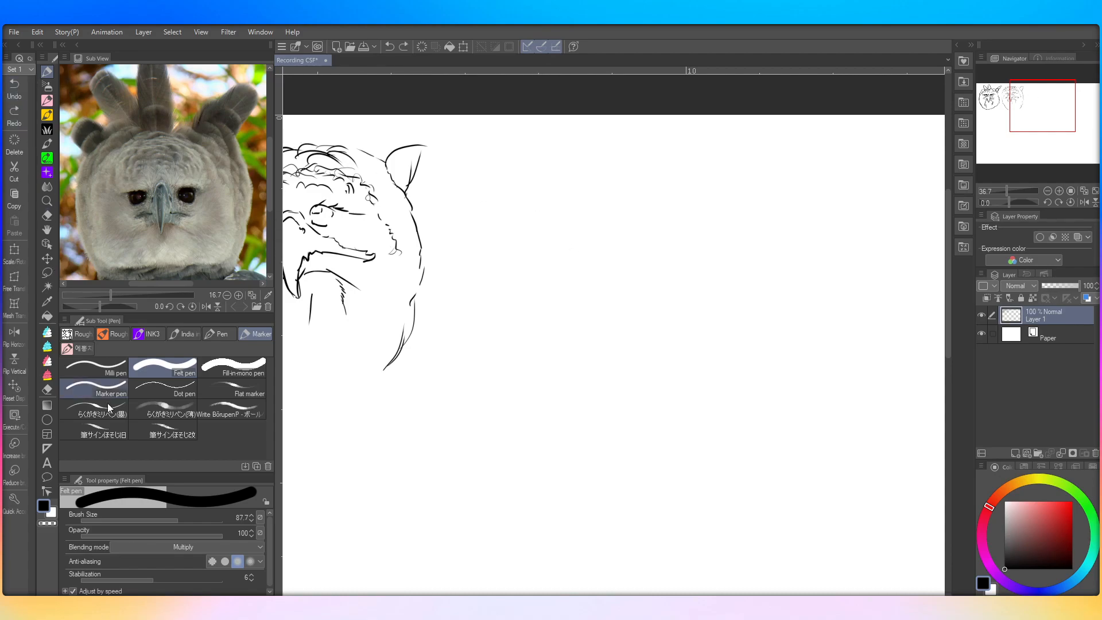
Step: Set the Felt pen's brush size to 44.3 and draw the third eagle's two eyes with filled pupils
click(166, 520)
drag(540, 260, 532, 226)
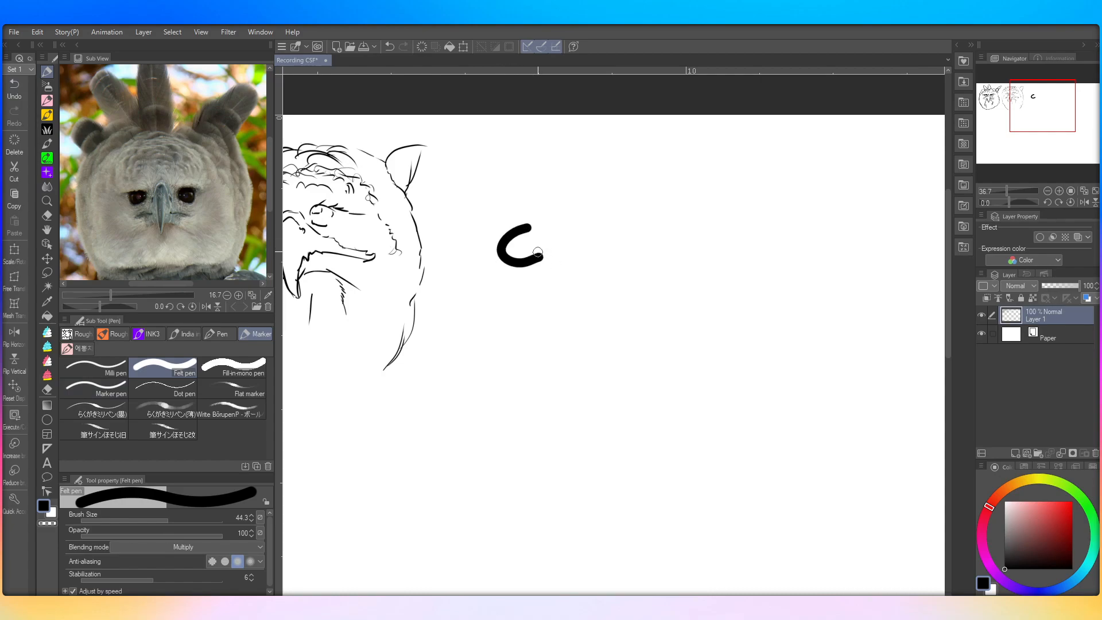
drag(529, 238, 534, 232)
mouse_move(620, 256)
mouse_down()
mouse_move(643, 257)
mouse_move(627, 239)
mouse_move(642, 229)
mouse_move(636, 247)
mouse_up()
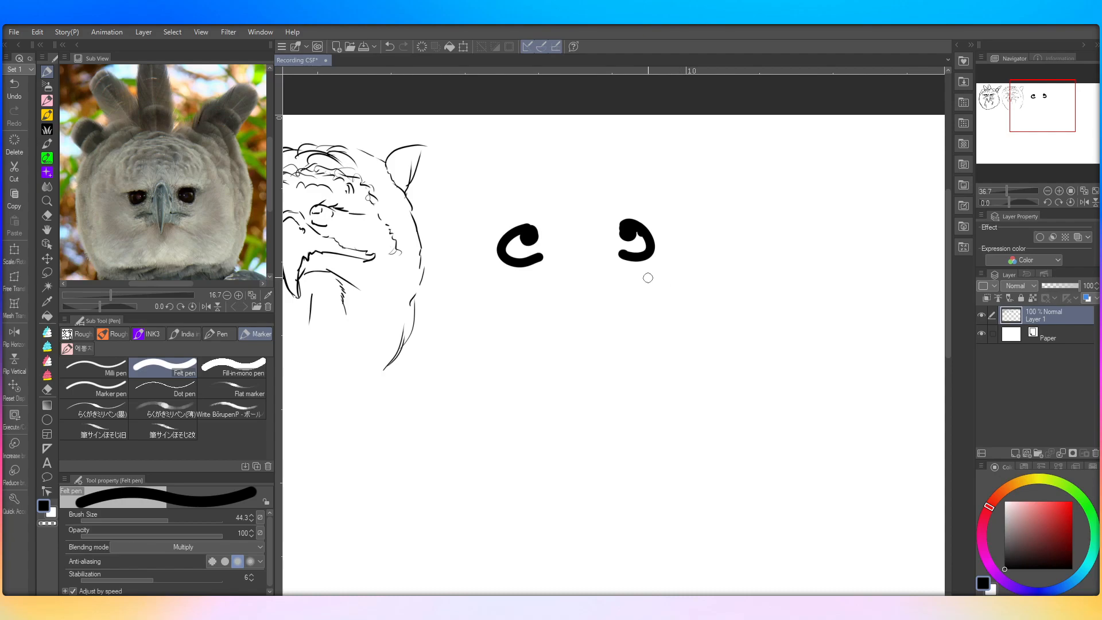
Step: Draw the third eagle's nose bridge, pointed beak and the curved mouth lines on both sides
mouse_move(555, 261)
mouse_down()
mouse_move(605, 274)
mouse_move(585, 356)
mouse_move(524, 302)
mouse_up()
mouse_move(604, 305)
mouse_down()
mouse_move(613, 272)
mouse_move(622, 293)
mouse_move(676, 305)
mouse_up()
mouse_move(532, 299)
mouse_down()
mouse_move(491, 301)
mouse_move(515, 332)
mouse_up()
mouse_move(604, 321)
mouse_down()
mouse_move(651, 347)
mouse_move(668, 316)
mouse_up()
Step: Add jagged brows above the third eagle's eyes and wavy feather edges down both cheeks
mouse_move(692, 303)
mouse_down()
mouse_move(673, 283)
mouse_move(681, 237)
mouse_move(645, 208)
mouse_move(504, 211)
mouse_move(459, 228)
mouse_up()
click(683, 278)
mouse_move(483, 323)
mouse_down()
mouse_move(487, 336)
mouse_move(478, 324)
mouse_up()
mouse_move(468, 294)
mouse_down()
mouse_move(465, 253)
mouse_move(465, 231)
mouse_up()
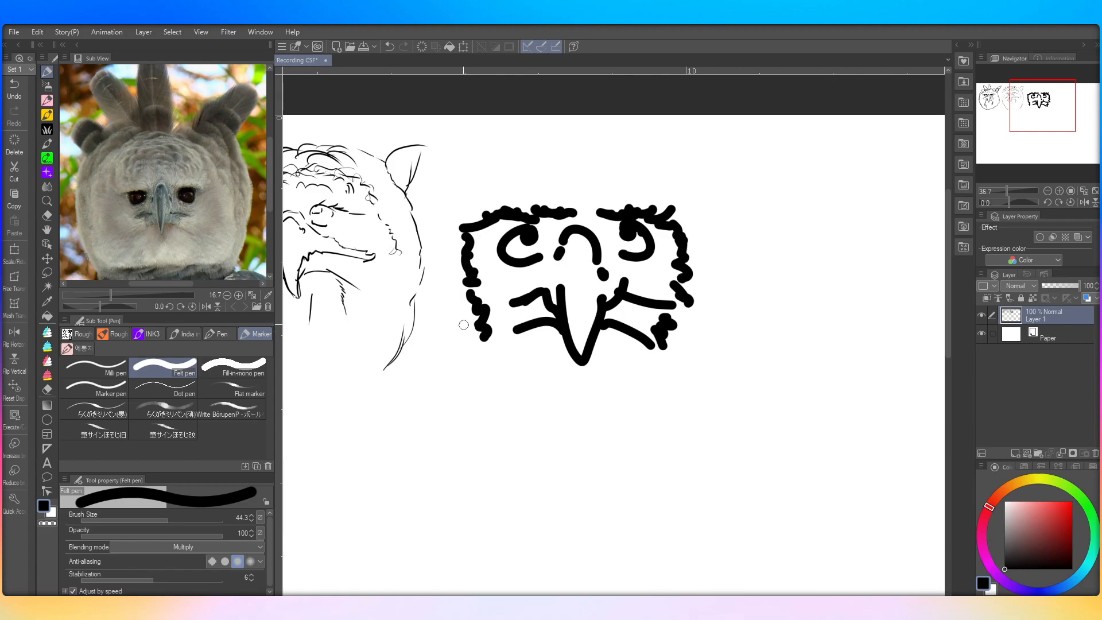
Step: Draw the third eagle's outer head outline on both sides and the scalloped feathers across its crown
mouse_move(466, 339)
mouse_down()
mouse_move(459, 253)
mouse_move(450, 267)
mouse_move(443, 256)
mouse_move(448, 225)
mouse_move(468, 191)
mouse_up()
mouse_move(691, 356)
mouse_down()
mouse_move(713, 322)
mouse_move(718, 280)
mouse_move(704, 207)
mouse_move(664, 178)
mouse_up()
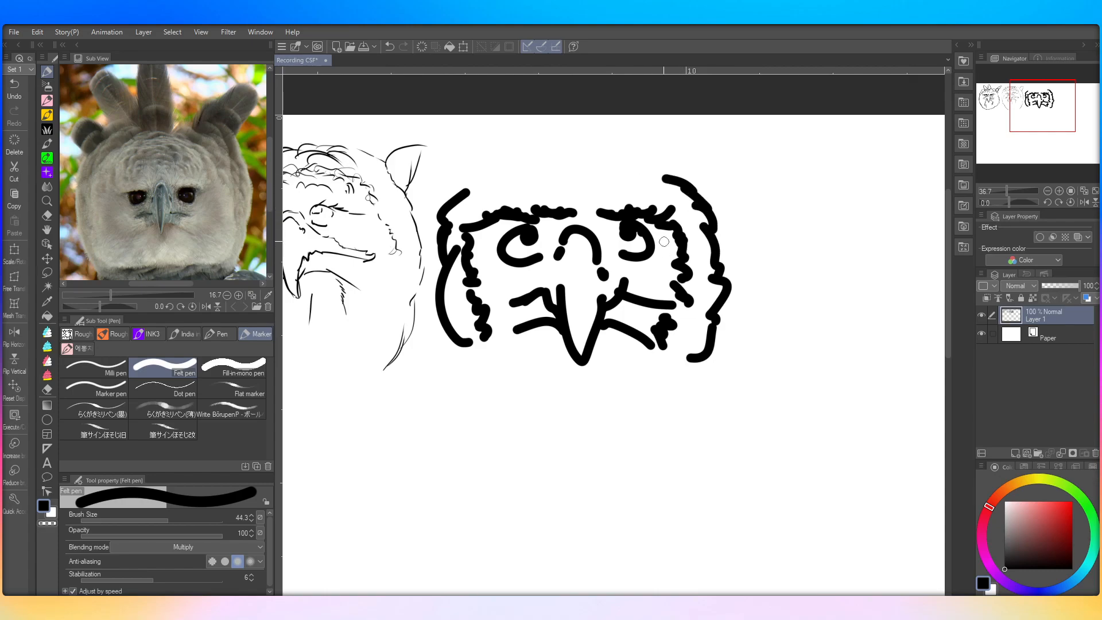
mouse_move(458, 195)
mouse_down()
mouse_move(515, 169)
mouse_move(615, 189)
mouse_move(654, 182)
mouse_move(671, 205)
mouse_up()
mouse_move(561, 183)
mouse_down()
mouse_move(668, 173)
mouse_move(700, 193)
mouse_up()
mouse_move(519, 162)
mouse_down()
mouse_move(555, 159)
mouse_move(515, 156)
mouse_up()
click(595, 167)
mouse_move(589, 155)
mouse_down()
mouse_move(636, 149)
mouse_move(684, 197)
mouse_move(707, 201)
mouse_up()
Step: Add short feather marks below the third eagle's beak and curved lower face outlines down to the chin
drag(535, 391, 526, 445)
drag(560, 449, 547, 459)
click(579, 440)
drag(607, 424, 605, 442)
mouse_move(632, 421)
mouse_down()
mouse_move(629, 431)
mouse_move(670, 424)
mouse_up()
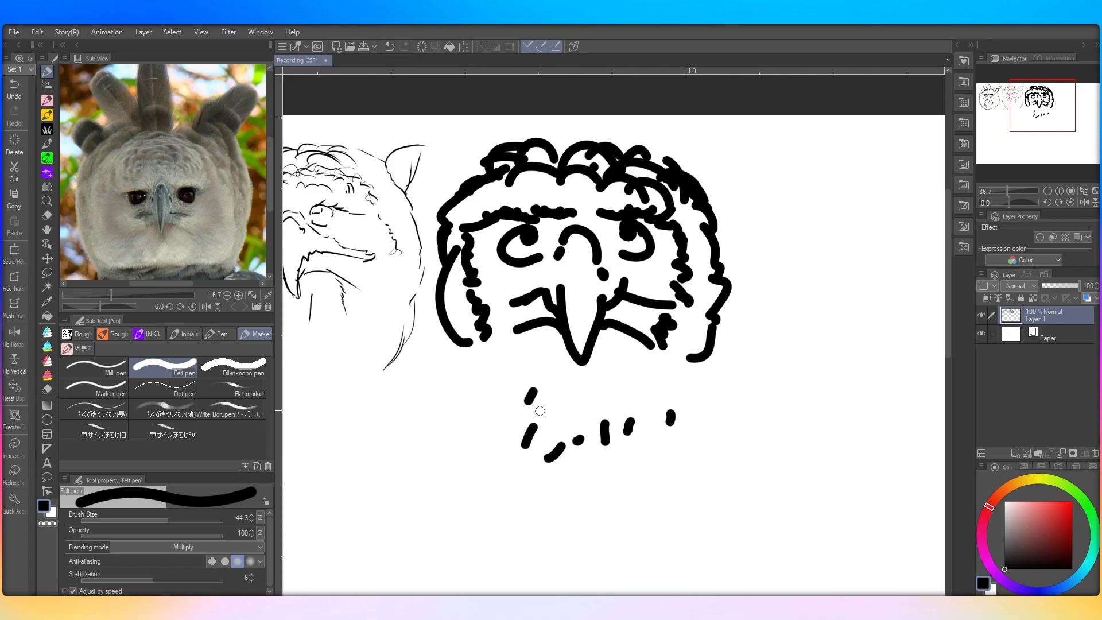
drag(527, 432, 453, 355)
mouse_move(606, 424)
mouse_down()
mouse_move(681, 378)
mouse_move(646, 431)
mouse_up()
drag(539, 431, 488, 382)
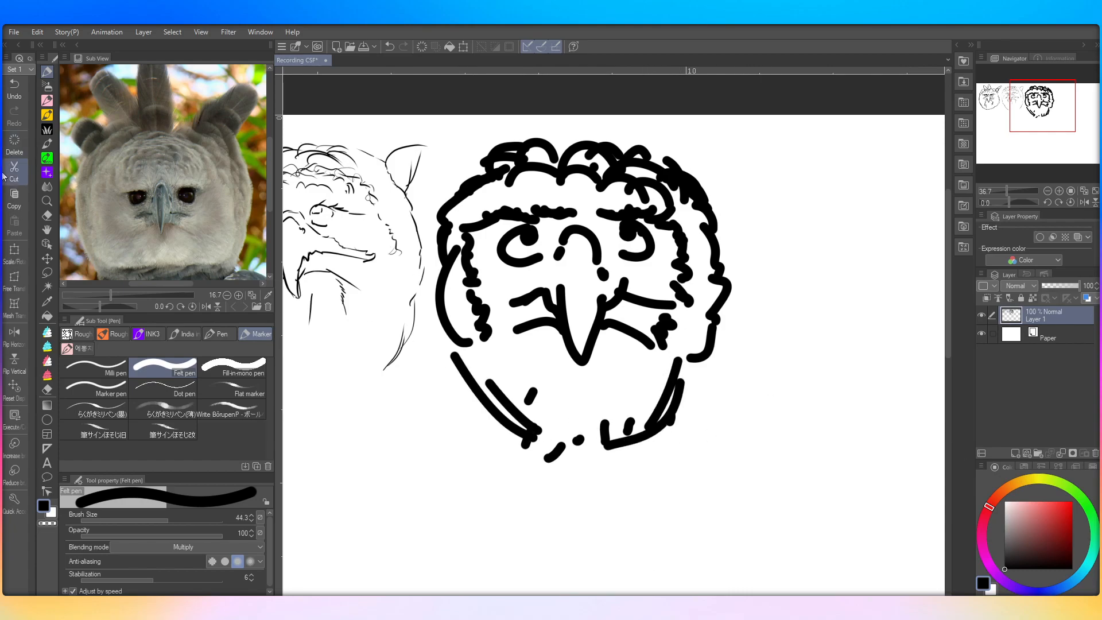
Step: Lasso the third eagle, scale it down to about 80%, place it just beside the second eagle, and deselect
click(47, 273)
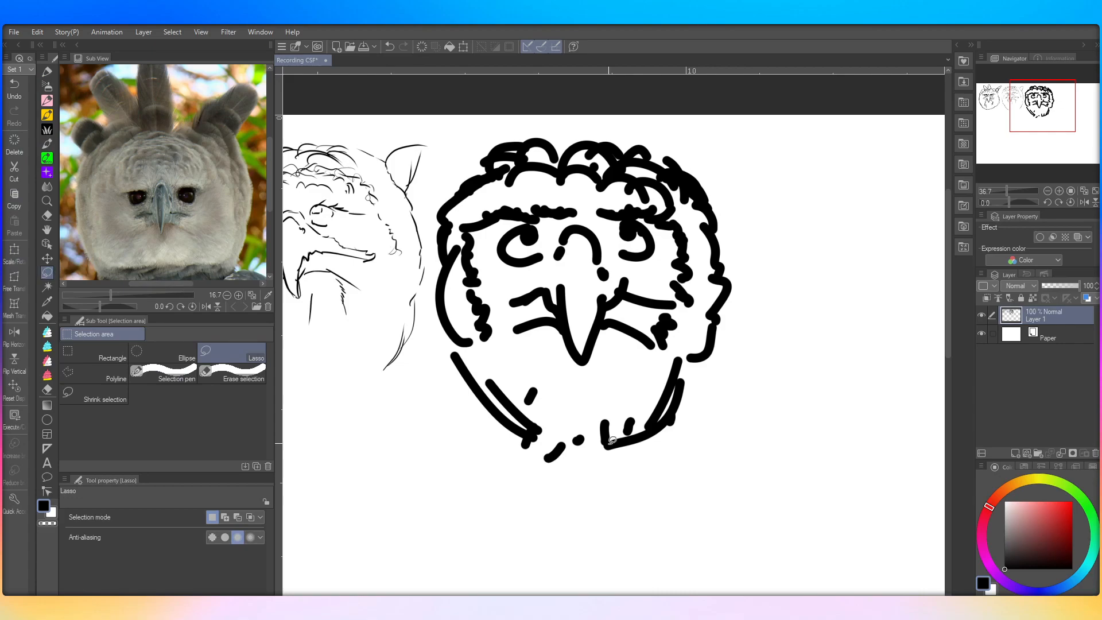
mouse_move(720, 470)
mouse_down()
mouse_move(456, 432)
mouse_move(428, 289)
mouse_move(430, 191)
mouse_move(526, 117)
mouse_move(687, 143)
mouse_move(731, 431)
mouse_move(717, 468)
mouse_up()
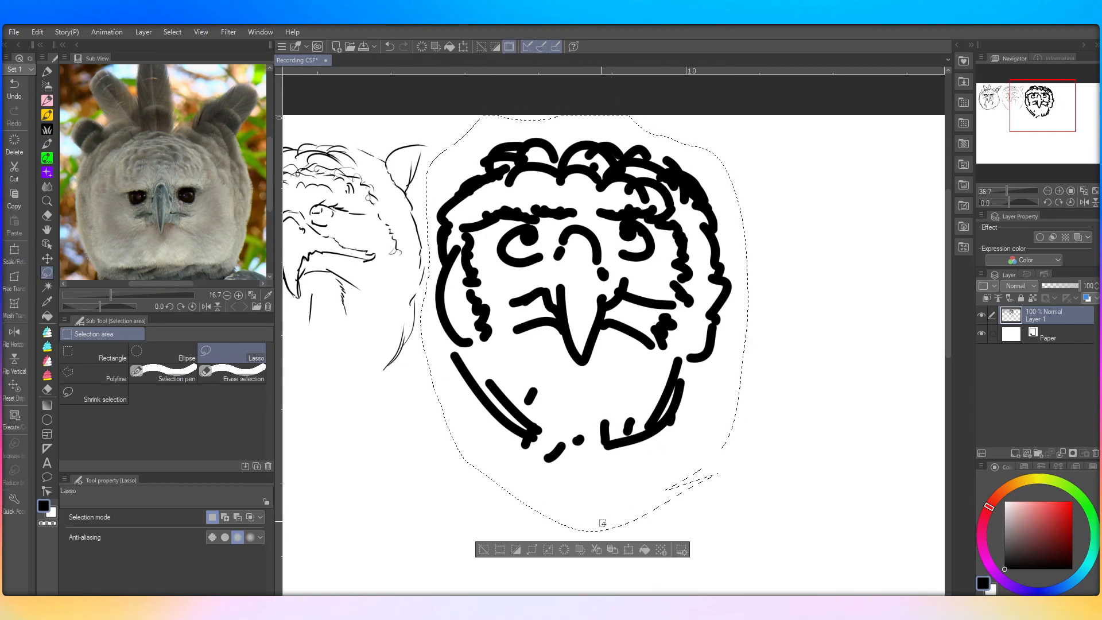
click(15, 263)
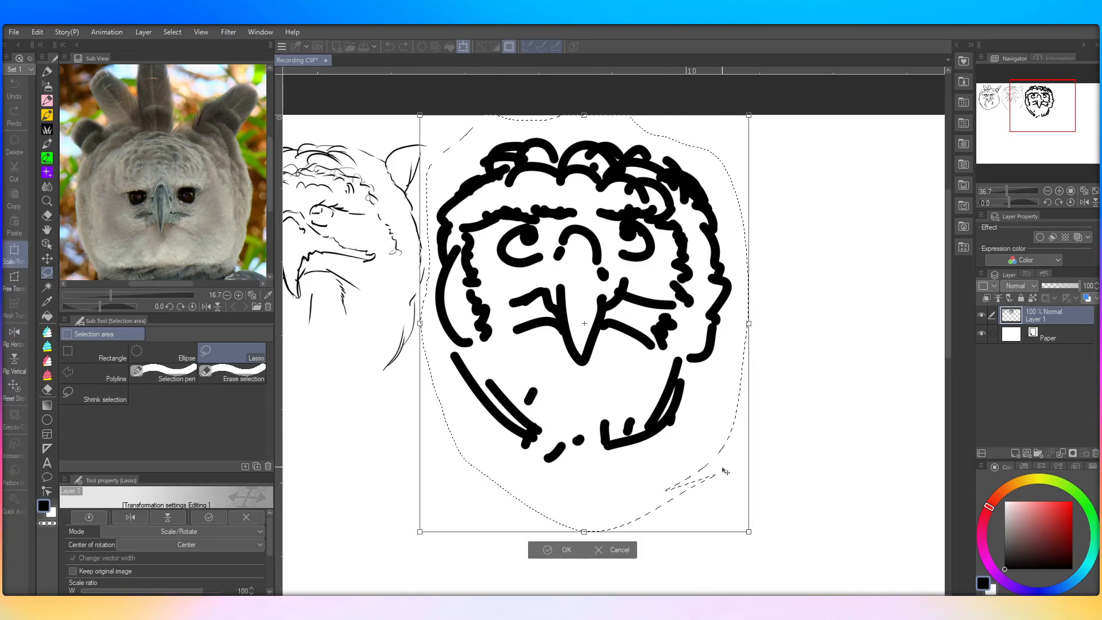
drag(748, 530, 683, 432)
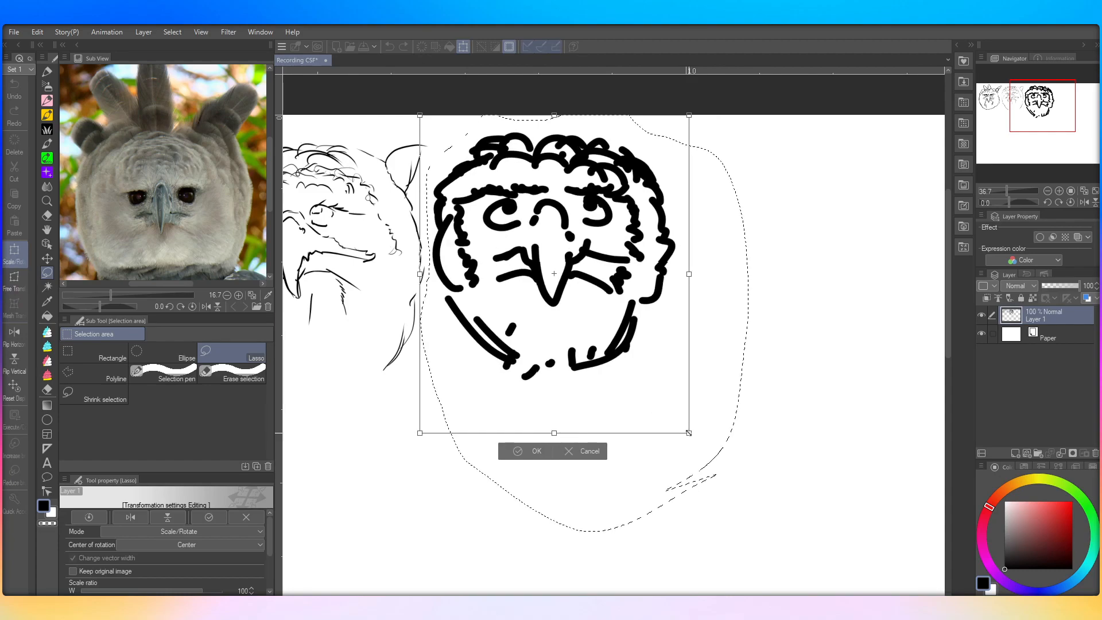
scroll(702, 431, down, 5)
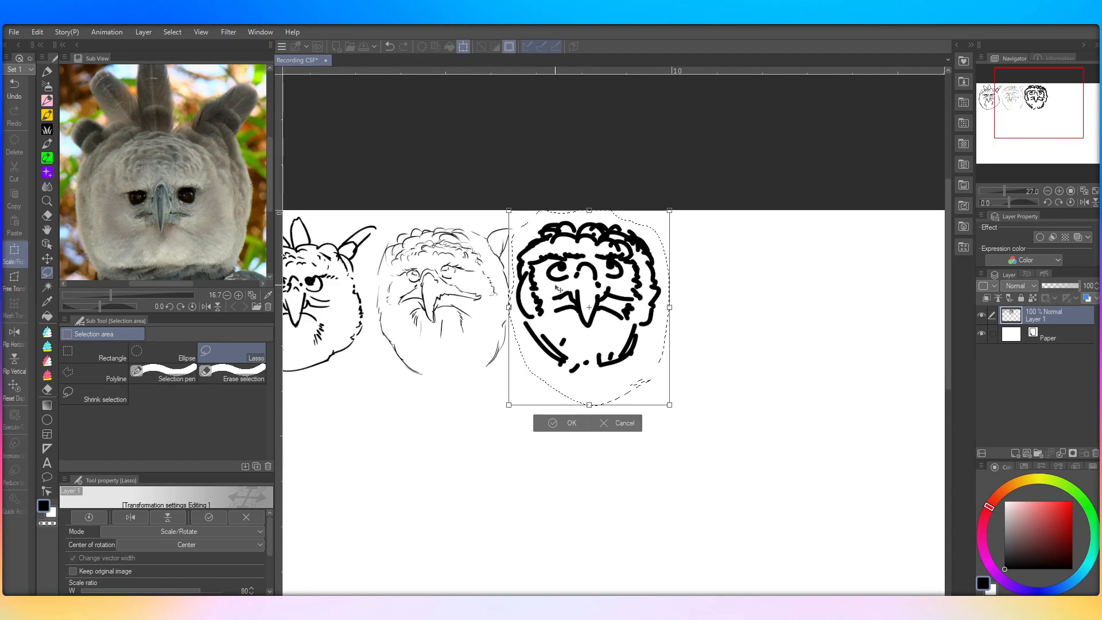
scroll(531, 340, up, 3)
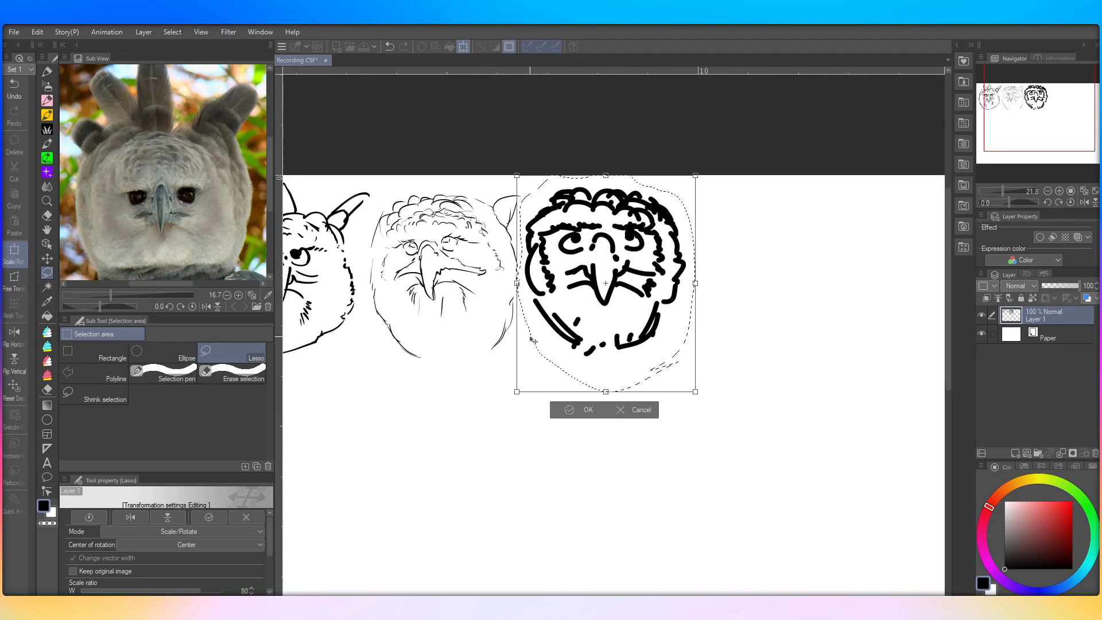
drag(569, 317, 580, 320)
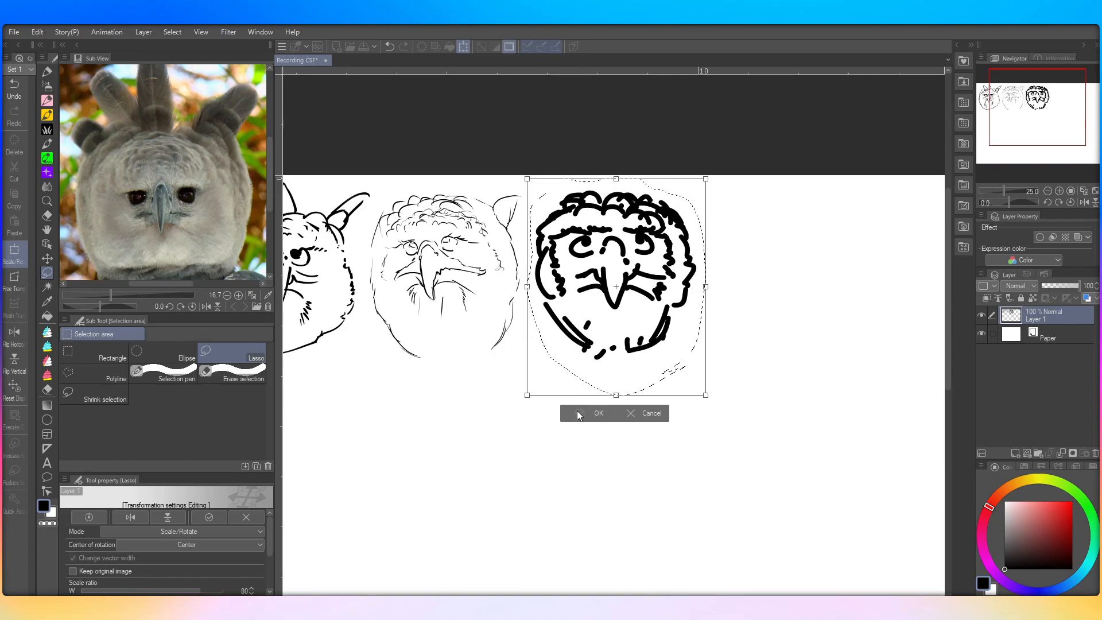
click(578, 412)
key(ctrl+d)
scroll(448, 226, down, 2)
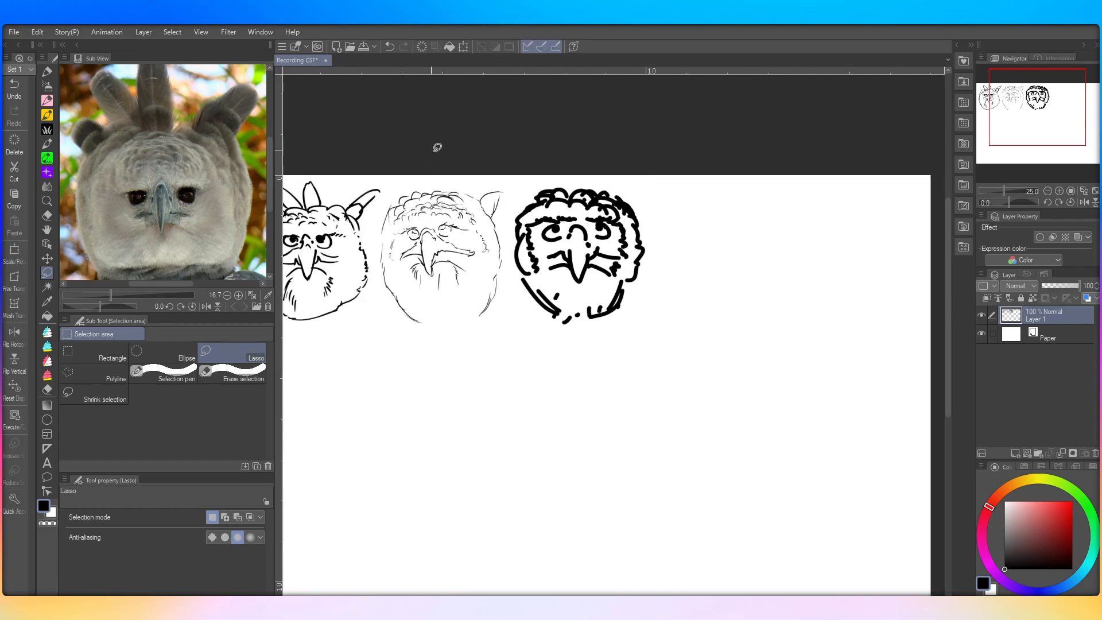
Step: Lasso the second and third eagles together, move them closer to the first eagle, and deselect
scroll(604, 226, down, 2)
scroll(409, 260, up, 3)
mouse_move(803, 323)
mouse_down()
mouse_move(684, 339)
mouse_move(530, 321)
mouse_move(485, 261)
mouse_move(487, 199)
mouse_move(512, 144)
mouse_move(621, 120)
mouse_move(793, 134)
mouse_move(811, 165)
mouse_move(788, 291)
mouse_move(724, 338)
mouse_up()
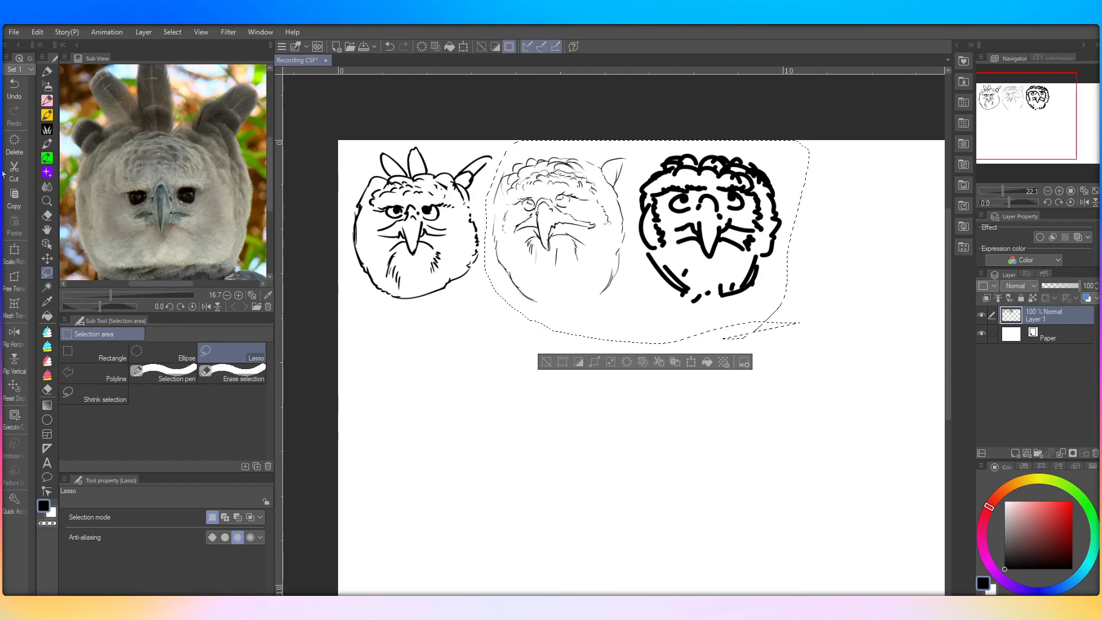
click(15, 252)
drag(533, 262, 521, 264)
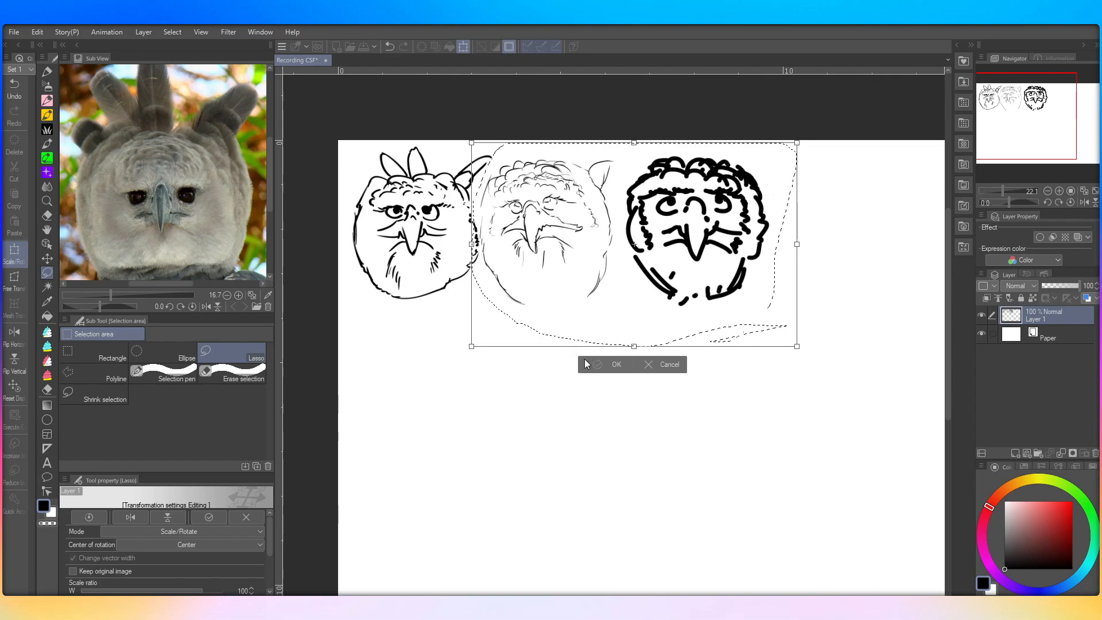
click(585, 364)
click(784, 279)
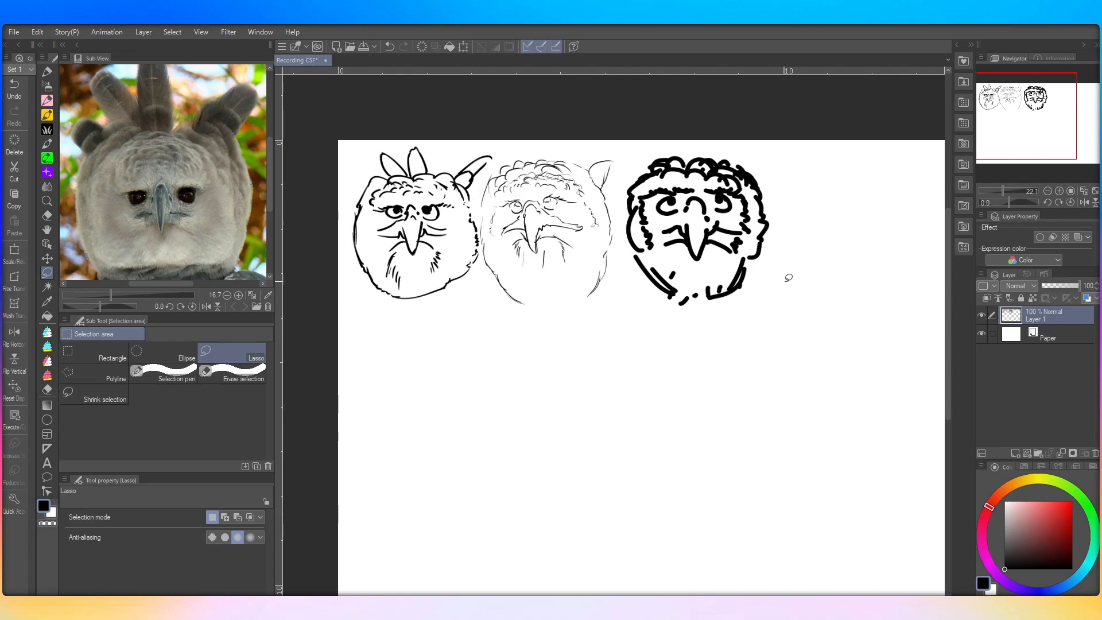
Step: Lasso only the third eagle, shift it slightly closer to the second one, and clear the selection
click(756, 287)
mouse_move(713, 308)
mouse_down()
mouse_move(657, 313)
mouse_move(629, 269)
mouse_move(622, 179)
mouse_move(641, 150)
mouse_up()
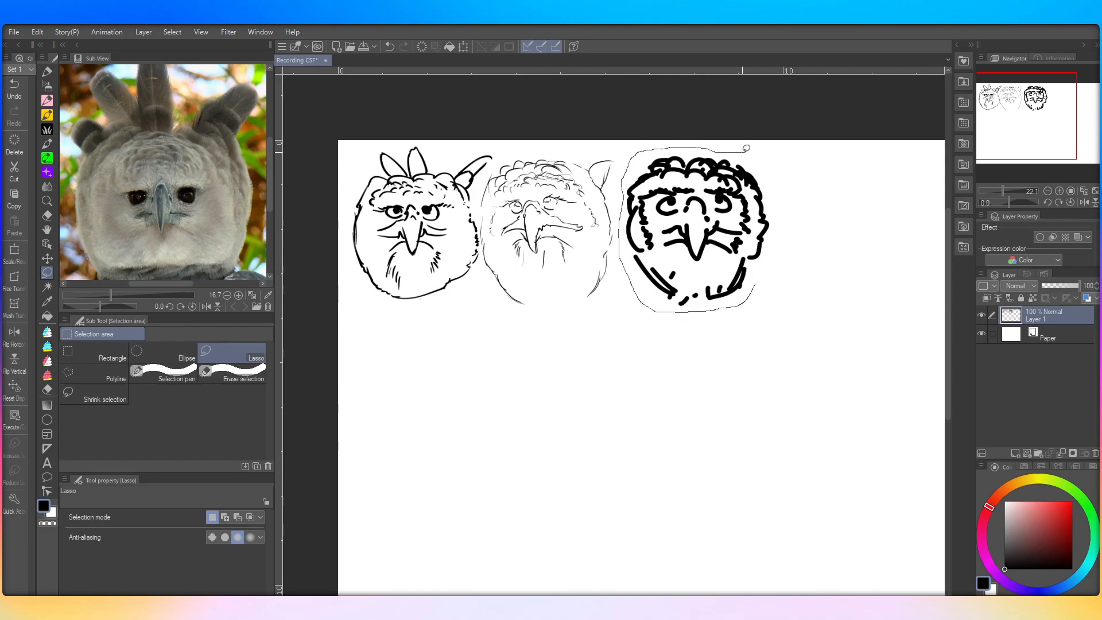
drag(758, 161, 781, 238)
drag(758, 285, 756, 282)
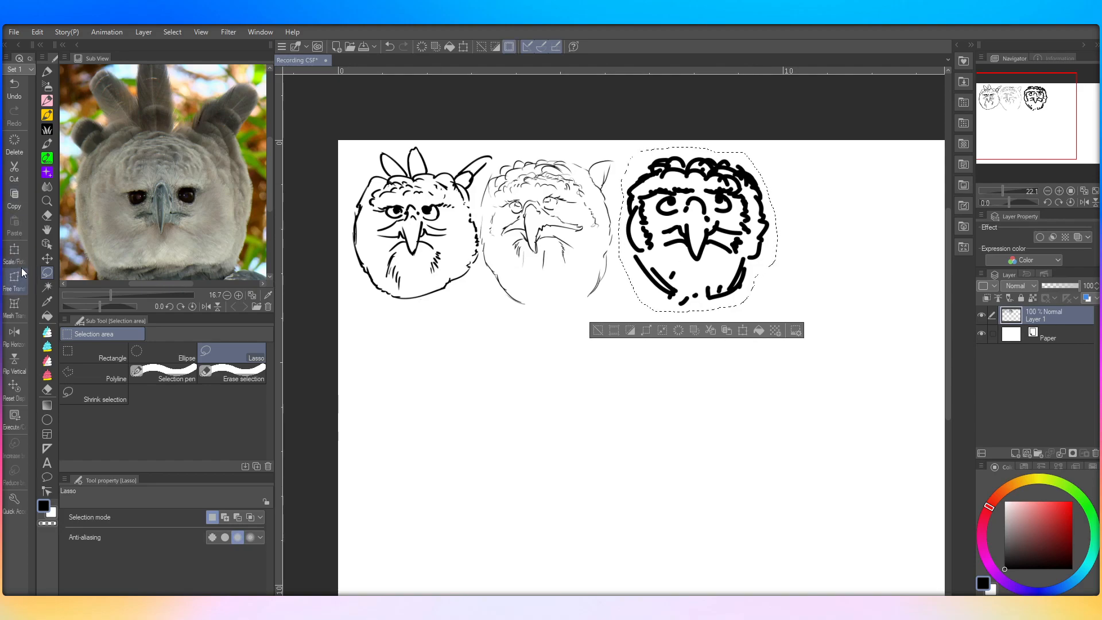
click(15, 253)
drag(666, 294, 654, 286)
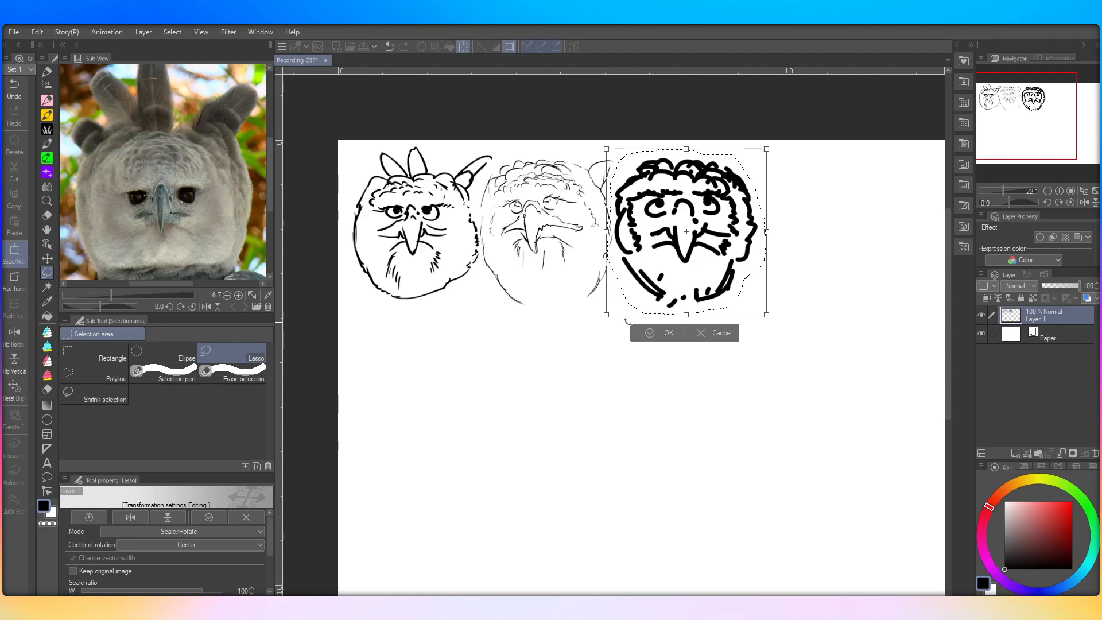
click(652, 333)
click(630, 381)
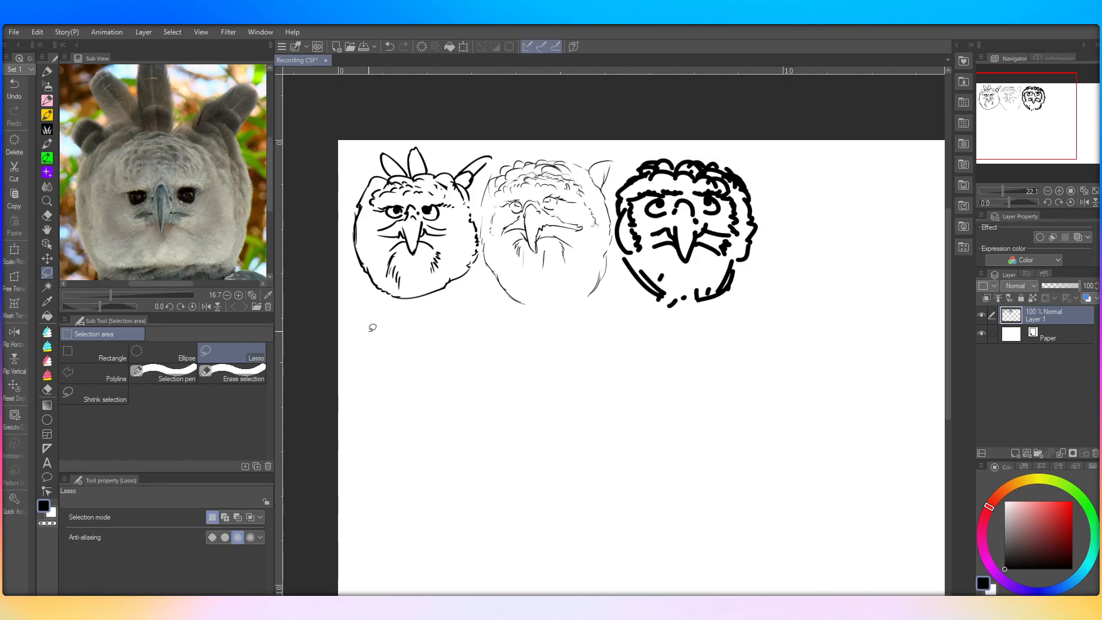
Step: Switch from the lasso to the Hard airbrush for a fourth eagle sketch
scroll(371, 494, down, 2)
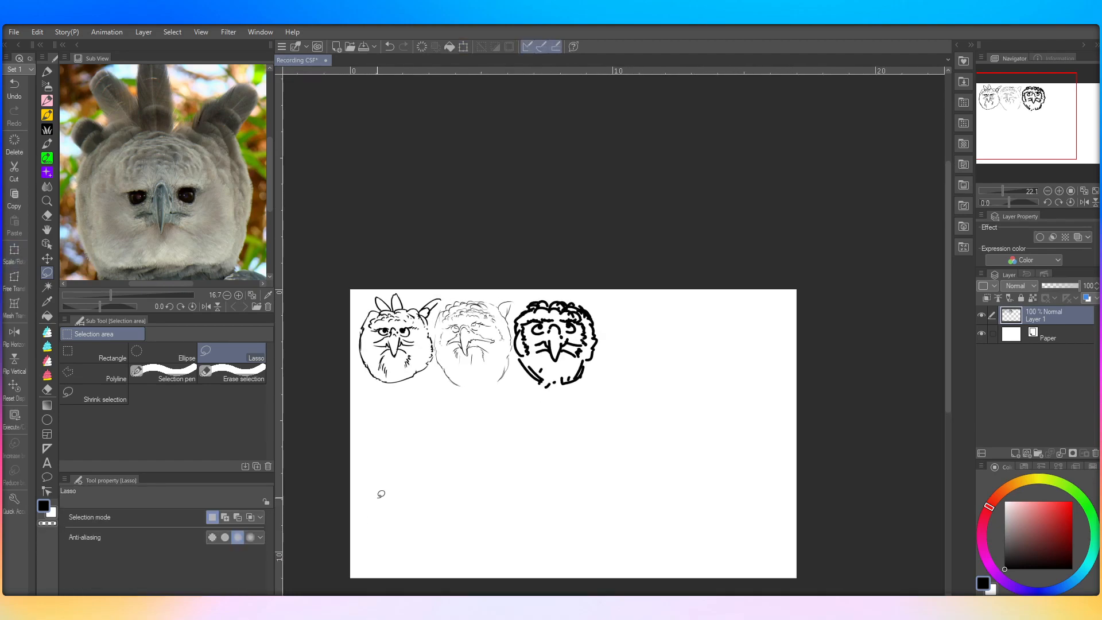
scroll(480, 397, up, 2)
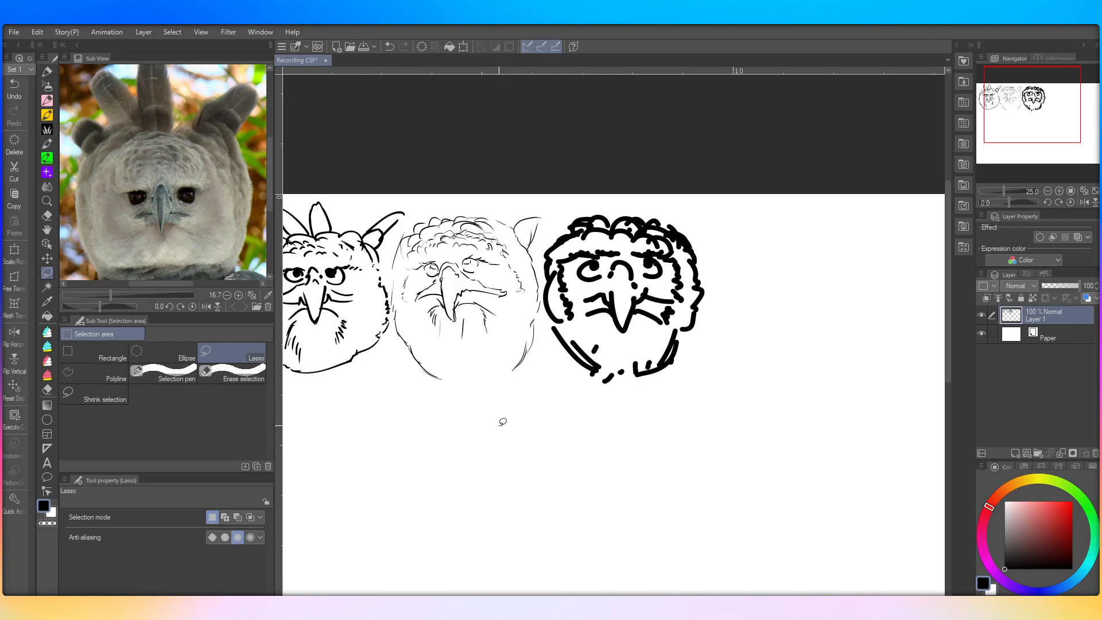
scroll(443, 330, down, 2)
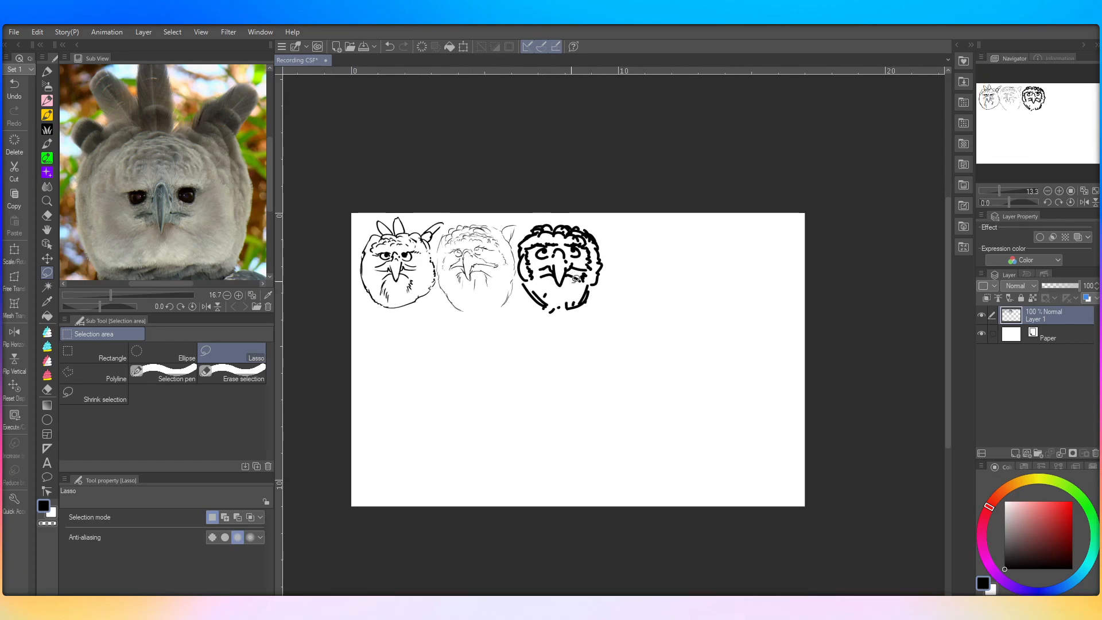
scroll(443, 330, up, 1)
click(47, 87)
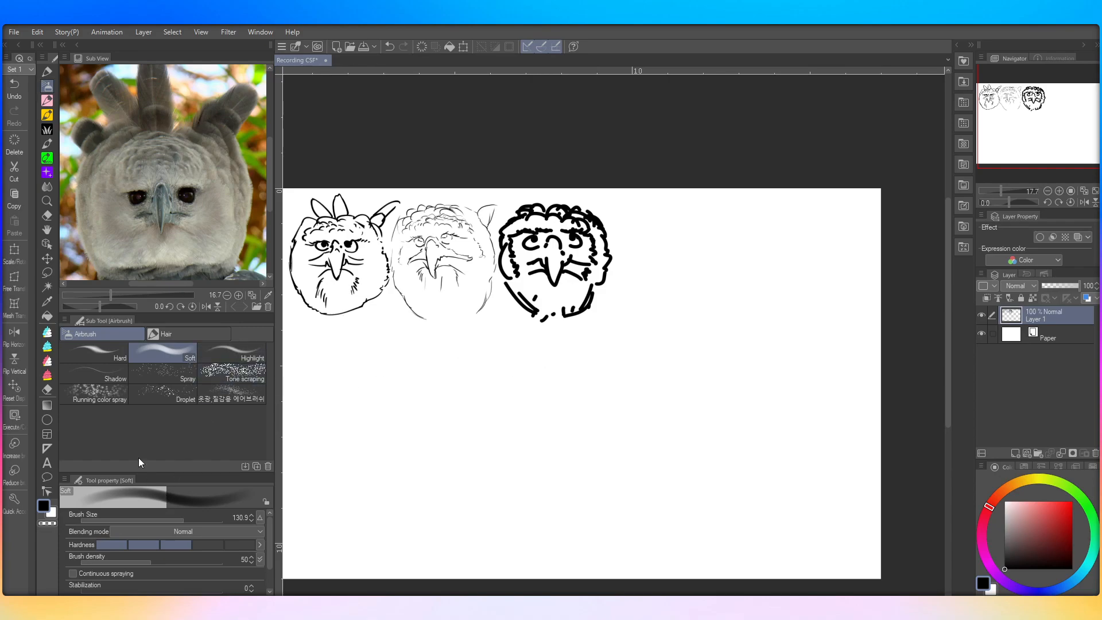
click(104, 360)
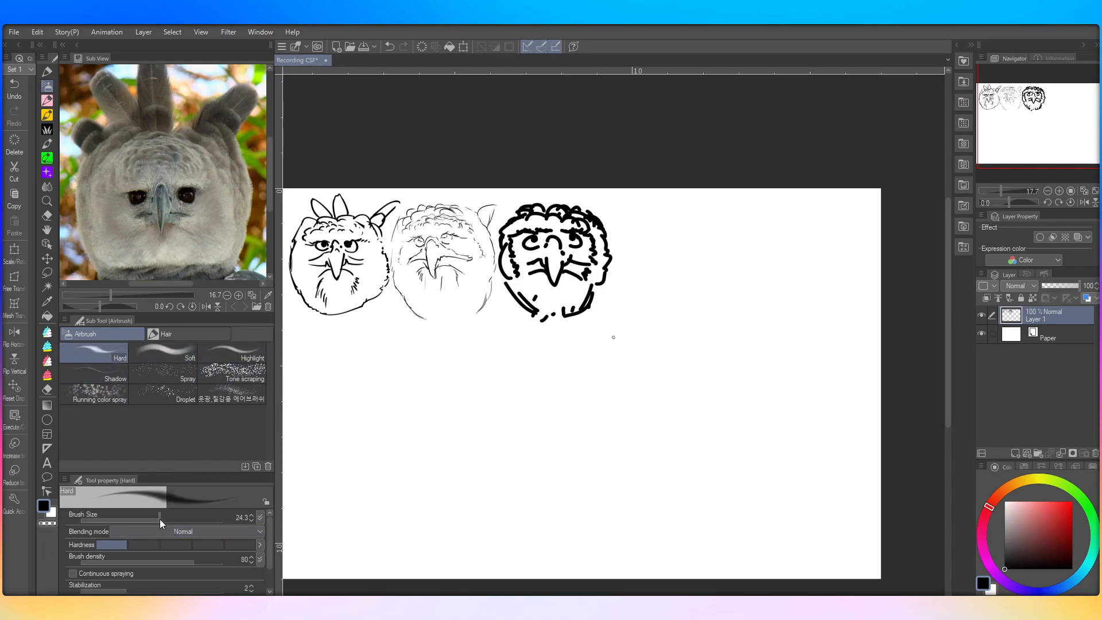
Step: Set the Hard airbrush's brush size to 50 and keep it active for the blank area beside the third eagle
scroll(443, 537, down, 2)
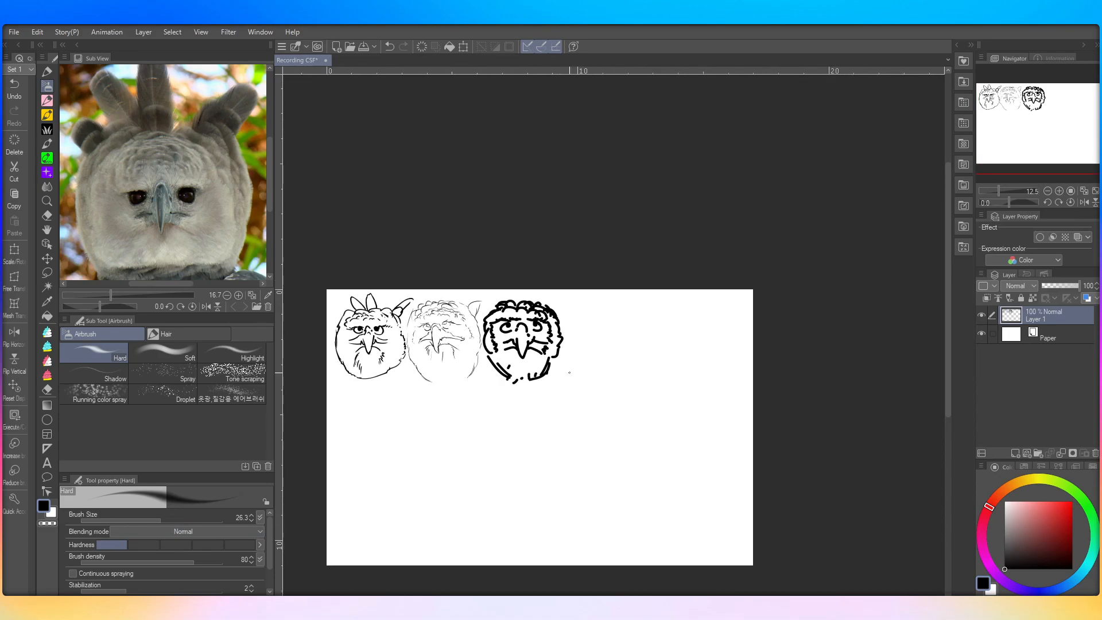
scroll(562, 376, up, 1)
scroll(562, 375, up, 2)
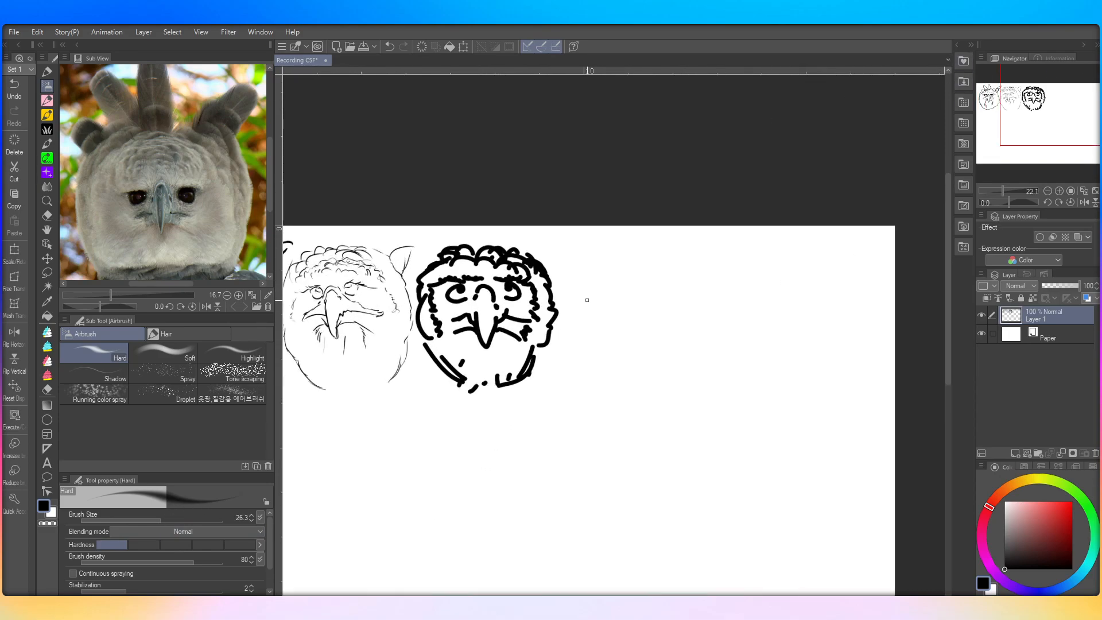
scroll(648, 322, up, 4)
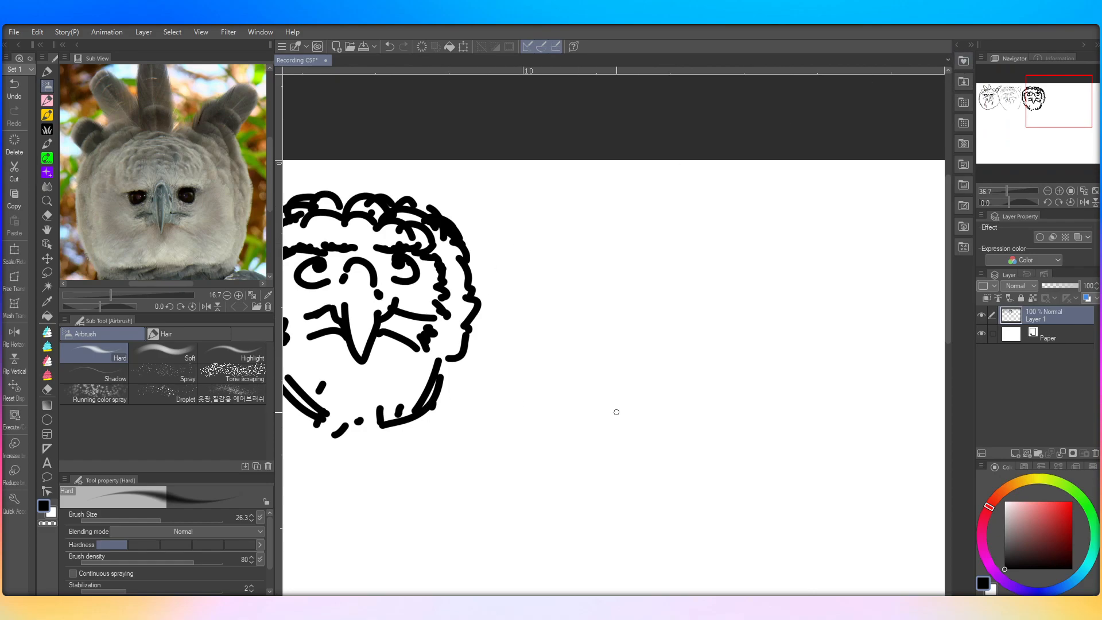
scroll(617, 413, up, 1)
scroll(472, 327, down, 1)
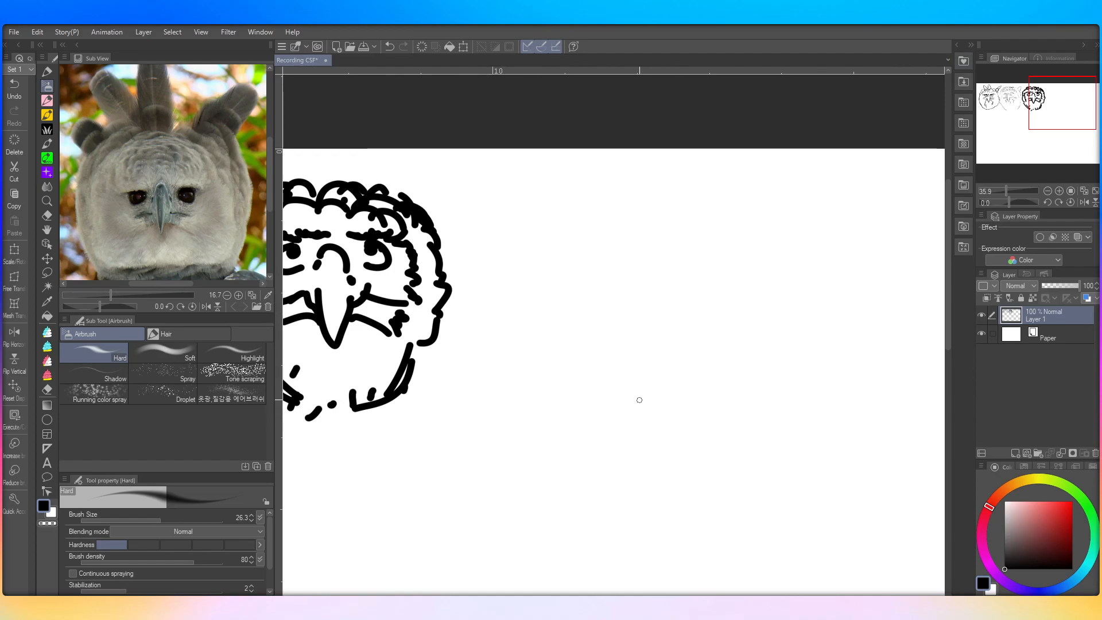
click(170, 520)
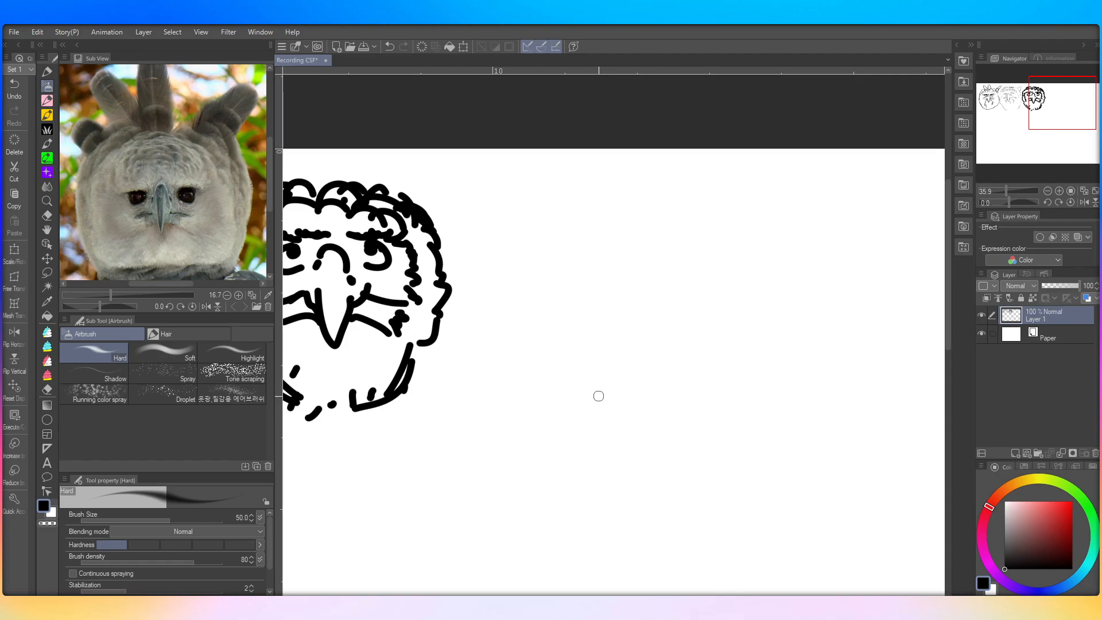
click(147, 358)
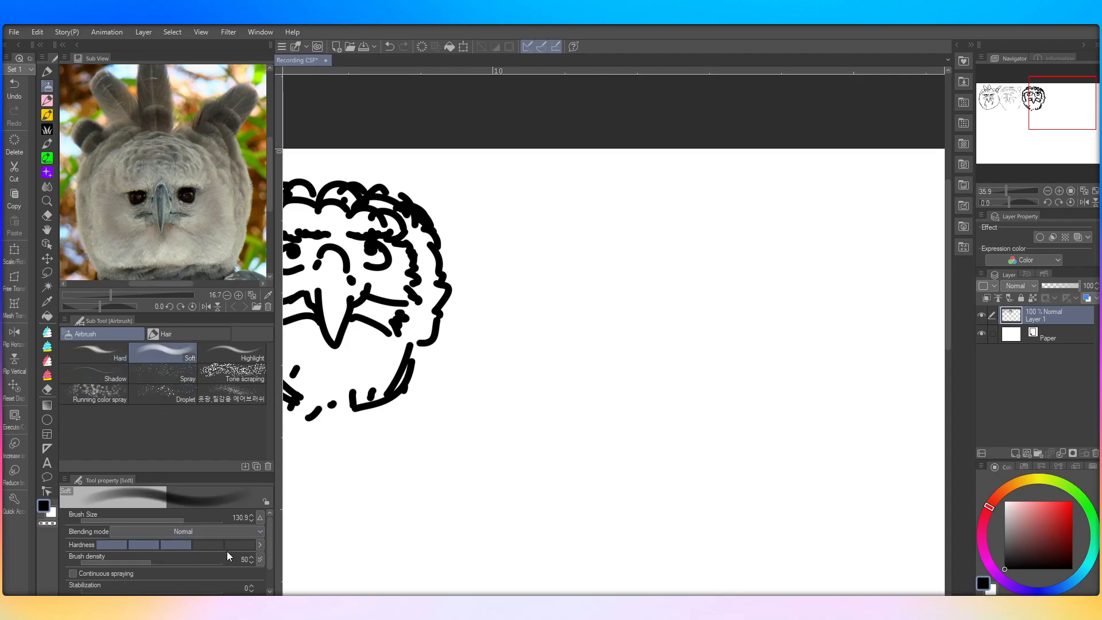
click(113, 354)
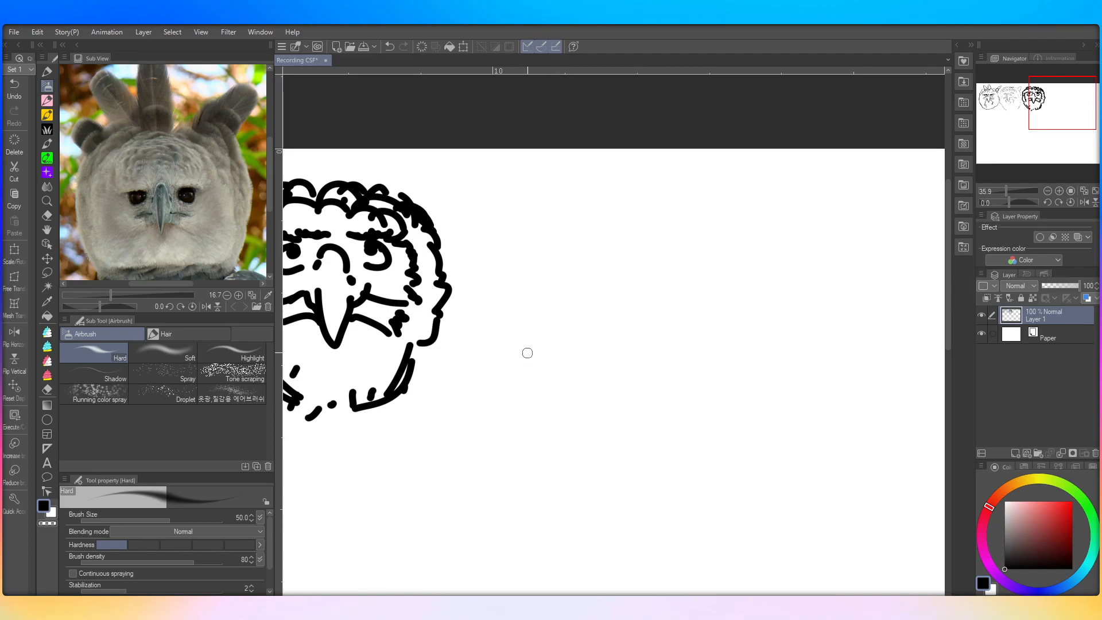
Step: Draw the fourth eagle's eyes, nose bridge, nostrils and long pointed beak with its mouth corners, using the Hard airbrush
mouse_move(557, 304)
mouse_down()
mouse_move(567, 306)
mouse_move(547, 286)
mouse_move(653, 282)
mouse_move(576, 281)
mouse_move(590, 275)
mouse_move(603, 304)
mouse_move(550, 343)
mouse_up()
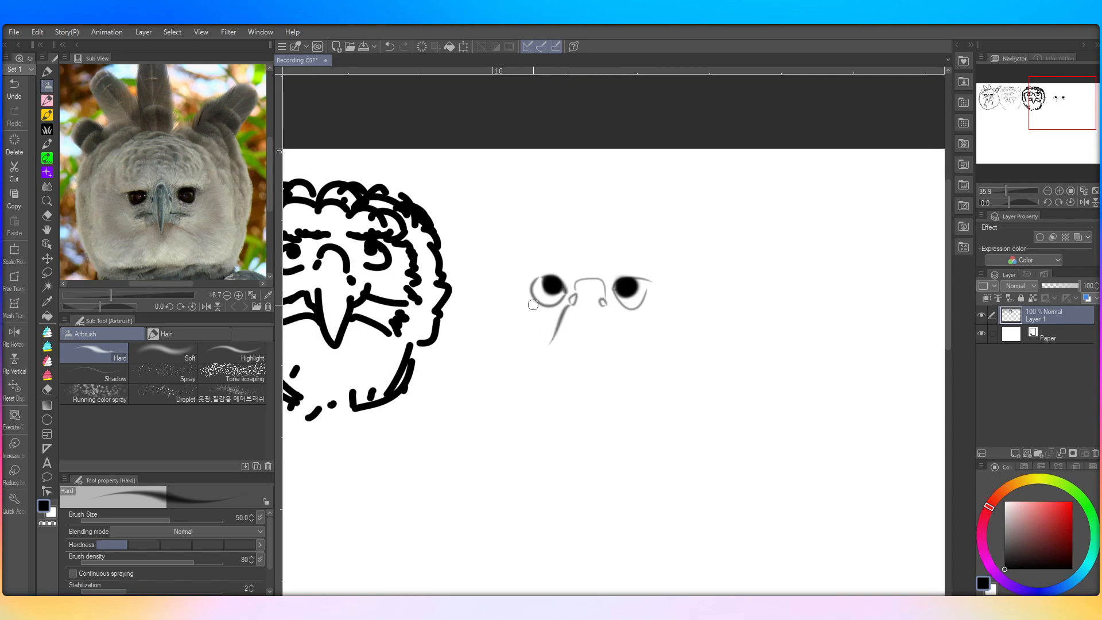
mouse_move(603, 302)
mouse_down()
mouse_move(622, 335)
mouse_move(585, 420)
mouse_move(597, 340)
mouse_up()
mouse_move(597, 379)
mouse_down()
mouse_move(596, 352)
mouse_move(596, 385)
mouse_move(600, 346)
mouse_move(598, 372)
mouse_move(610, 353)
mouse_move(599, 320)
mouse_move(618, 351)
mouse_move(657, 341)
mouse_up()
mouse_move(562, 353)
mouse_down()
mouse_move(559, 366)
mouse_move(540, 349)
mouse_move(569, 325)
mouse_up()
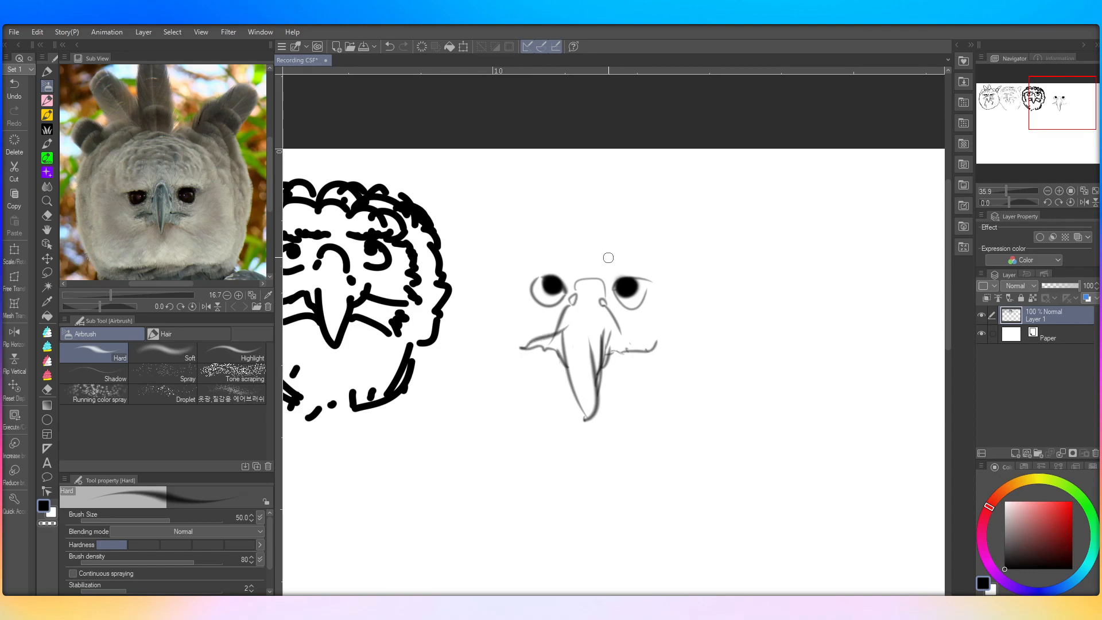
Step: Add thin brows above the fourth eagle's eyes, curved mouth lines beside the beak, and short feather marks around the chin
mouse_move(547, 282)
mouse_down()
mouse_move(560, 276)
mouse_move(513, 274)
mouse_up()
mouse_move(606, 278)
mouse_down()
mouse_move(637, 267)
mouse_move(675, 276)
mouse_up()
mouse_move(625, 334)
mouse_down()
mouse_move(621, 342)
mouse_move(666, 343)
mouse_up()
drag(597, 367, 629, 381)
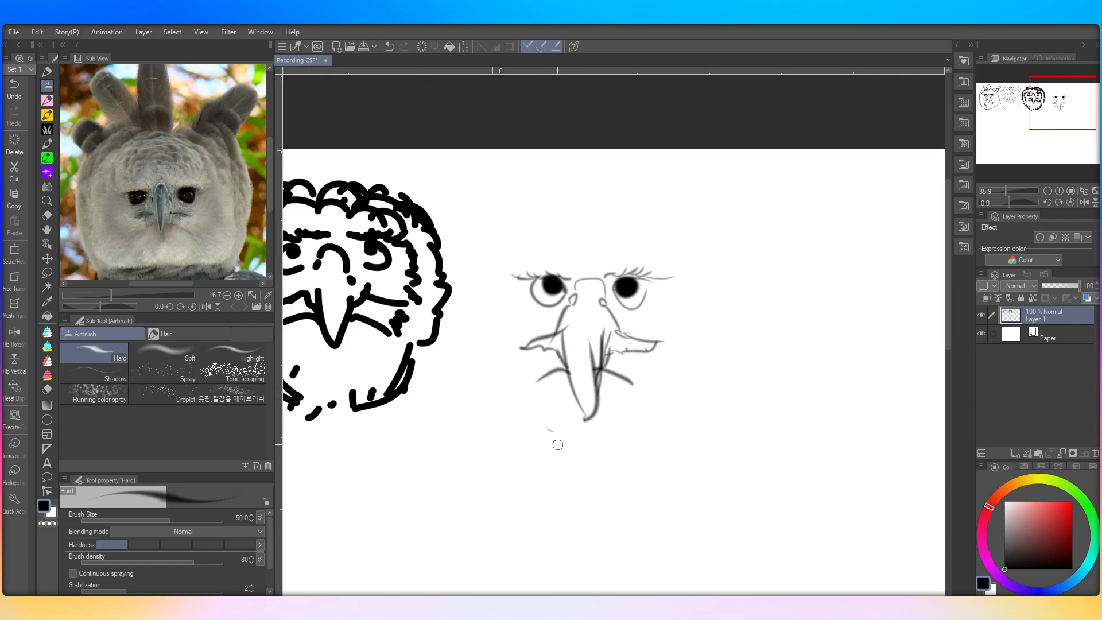
drag(562, 446, 548, 414)
drag(605, 436, 656, 410)
drag(531, 407, 515, 410)
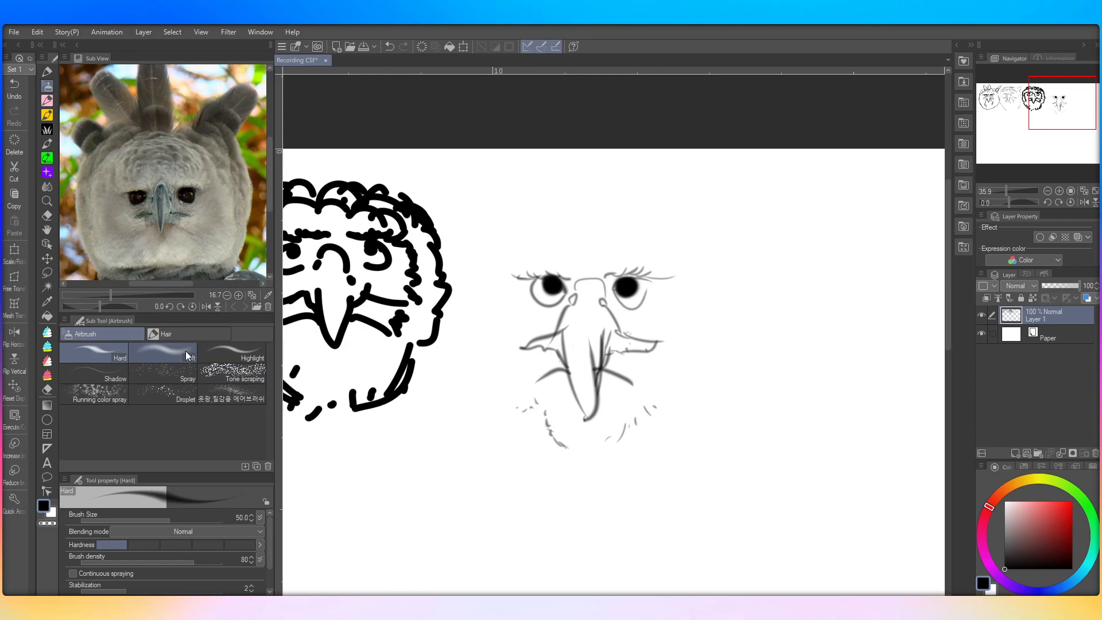
Step: Shade the fourth eagle's forehead with the Soft airbrush at size 418.7 and the lowest hardness
click(163, 351)
click(205, 521)
drag(541, 241, 623, 238)
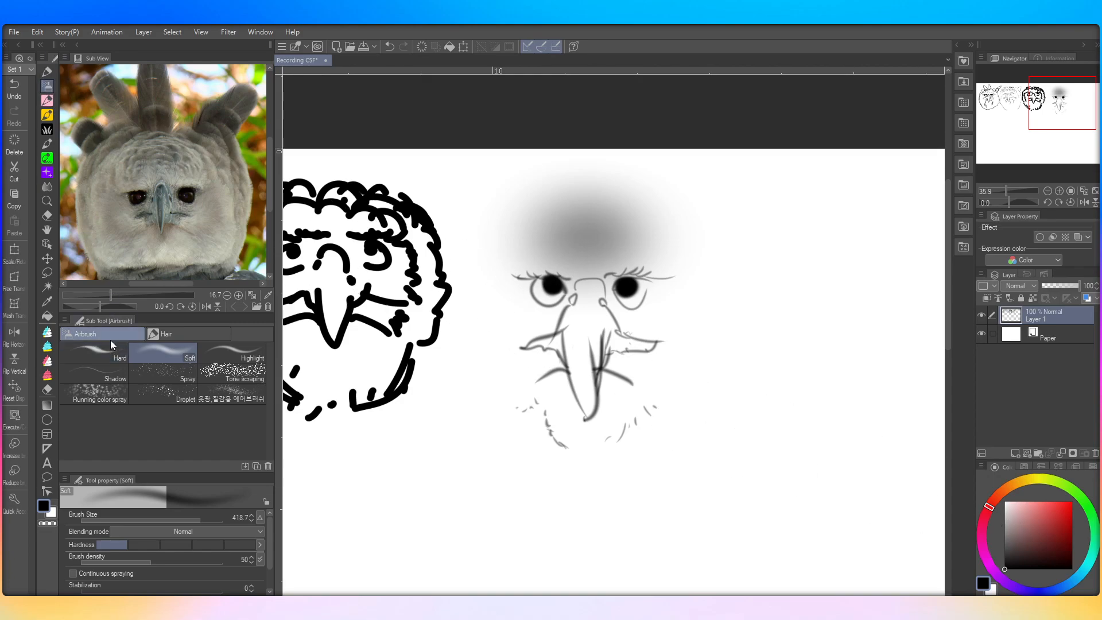
Step: Return to the Hard airbrush and draw the fourth eagle's scalloped crown feathers and one cheek outline
click(97, 353)
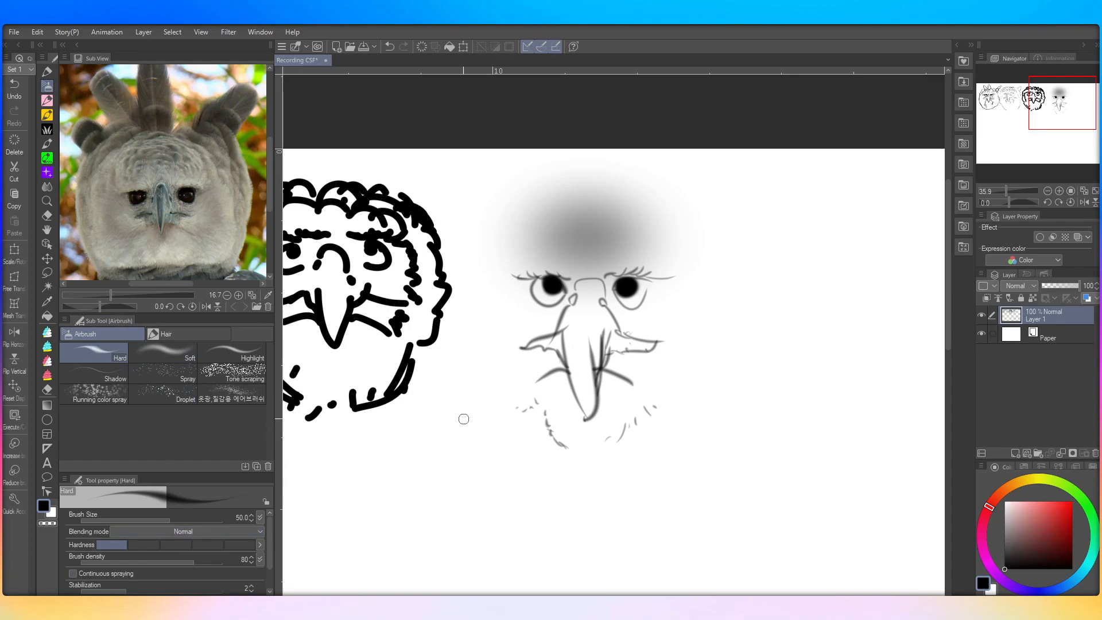
mouse_move(506, 394)
mouse_down()
mouse_move(487, 361)
mouse_move(499, 353)
mouse_move(497, 297)
mouse_move(522, 240)
mouse_move(660, 252)
mouse_up()
mouse_move(542, 228)
mouse_down()
mouse_move(617, 219)
mouse_move(657, 256)
mouse_move(672, 249)
mouse_move(698, 269)
mouse_up()
mouse_move(552, 246)
mouse_down()
mouse_move(550, 233)
mouse_move(613, 219)
mouse_move(560, 224)
mouse_move(619, 213)
mouse_move(684, 247)
mouse_move(697, 270)
mouse_move(614, 221)
mouse_move(583, 212)
mouse_move(655, 242)
mouse_move(552, 209)
mouse_move(665, 230)
mouse_move(659, 219)
mouse_move(577, 207)
mouse_move(702, 272)
mouse_up()
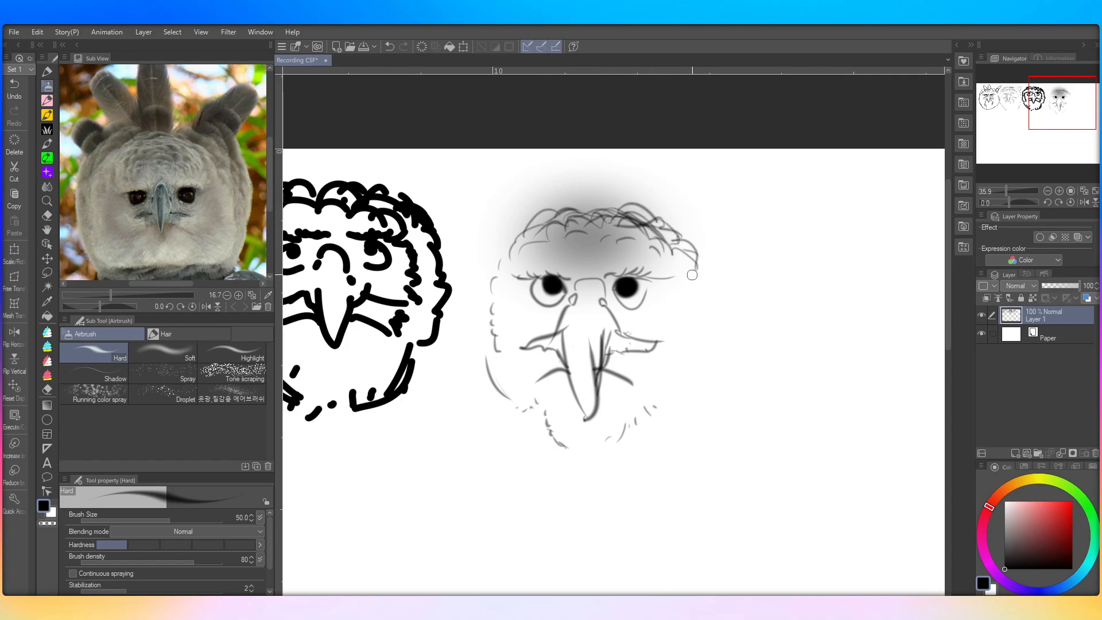
Step: Outline both sides of the fourth eagle's head with feathery strokes and add two upright crest feathers on its crown
mouse_move(685, 395)
mouse_down()
mouse_move(701, 302)
mouse_move(706, 363)
mouse_move(711, 299)
mouse_move(696, 253)
mouse_up()
mouse_move(519, 433)
mouse_down()
mouse_move(492, 391)
mouse_move(482, 319)
mouse_up()
mouse_move(520, 221)
mouse_down()
mouse_move(554, 232)
mouse_move(538, 175)
mouse_move(579, 205)
mouse_move(591, 175)
mouse_up()
mouse_move(587, 214)
mouse_down()
mouse_move(620, 188)
mouse_move(600, 174)
mouse_up()
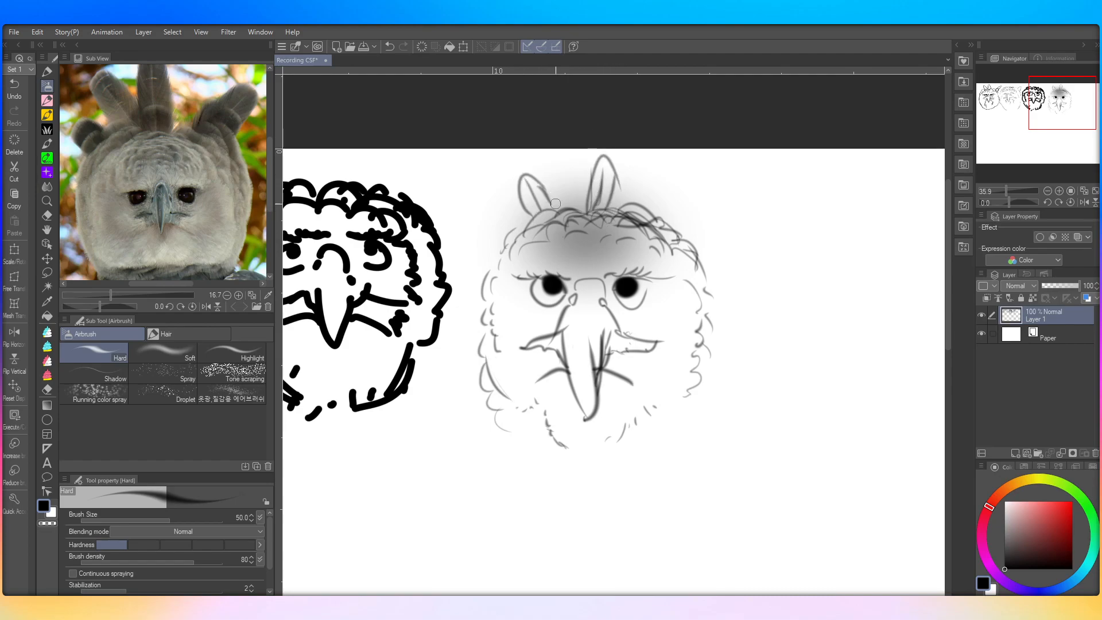
Step: Add two angled crest feathers along the upper right of the fourth eagle's head and another beside the upright one on its crown
mouse_move(654, 236)
mouse_down()
mouse_move(710, 213)
mouse_move(688, 241)
mouse_move(672, 209)
mouse_move(663, 214)
mouse_move(675, 227)
mouse_move(694, 201)
mouse_up()
drag(705, 287, 743, 231)
mouse_move(695, 246)
mouse_down()
mouse_move(741, 234)
mouse_move(722, 282)
mouse_up()
drag(697, 263, 742, 239)
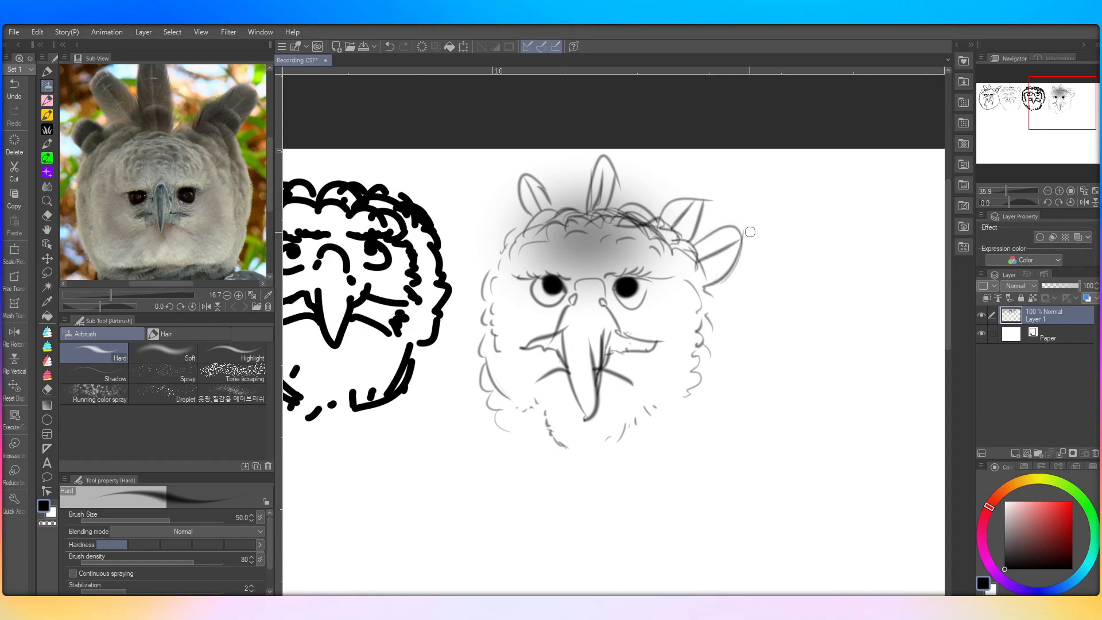
mouse_move(609, 175)
mouse_down()
mouse_move(631, 184)
mouse_move(610, 213)
mouse_up()
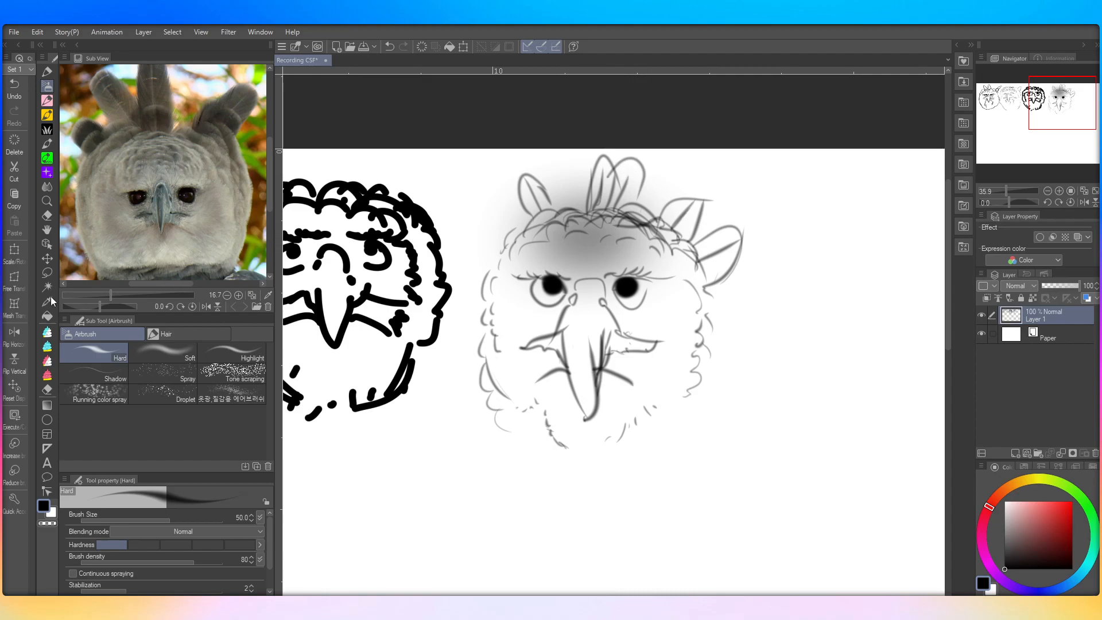
Step: Lasso the fourth eagle, scale it to 88%, move it closer to the third eagle, and clear the selection
click(47, 274)
mouse_move(678, 461)
mouse_down()
mouse_move(646, 483)
mouse_move(473, 299)
mouse_move(781, 276)
mouse_move(671, 506)
mouse_up()
key(ctrl+t)
mouse_move(778, 505)
mouse_down()
mouse_move(746, 490)
mouse_move(741, 464)
mouse_up()
drag(684, 422, 660, 422)
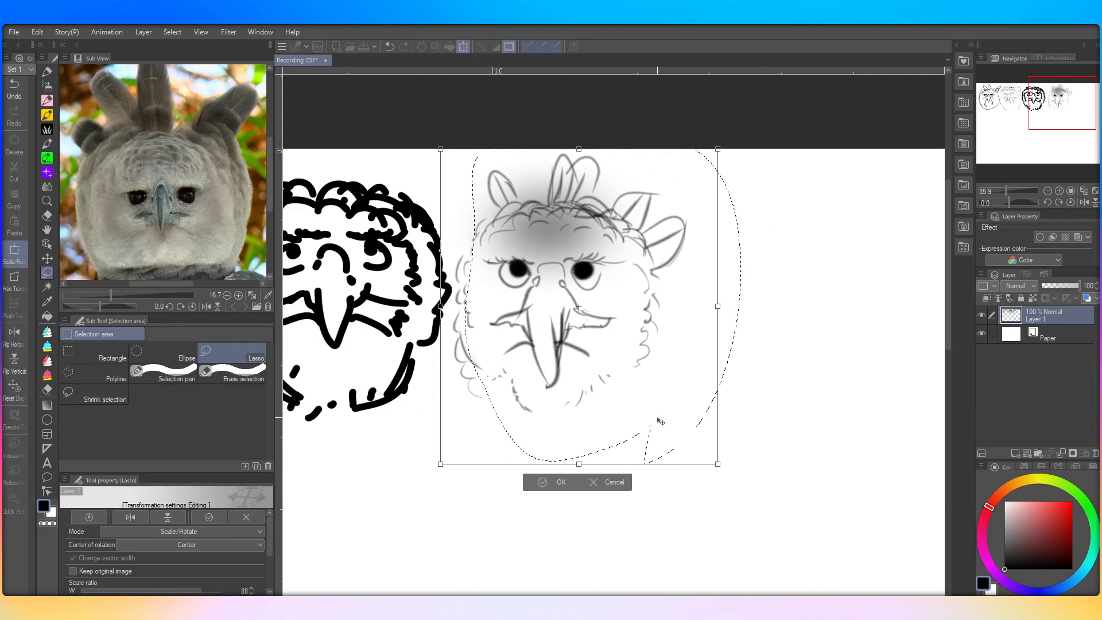
click(559, 483)
click(559, 482)
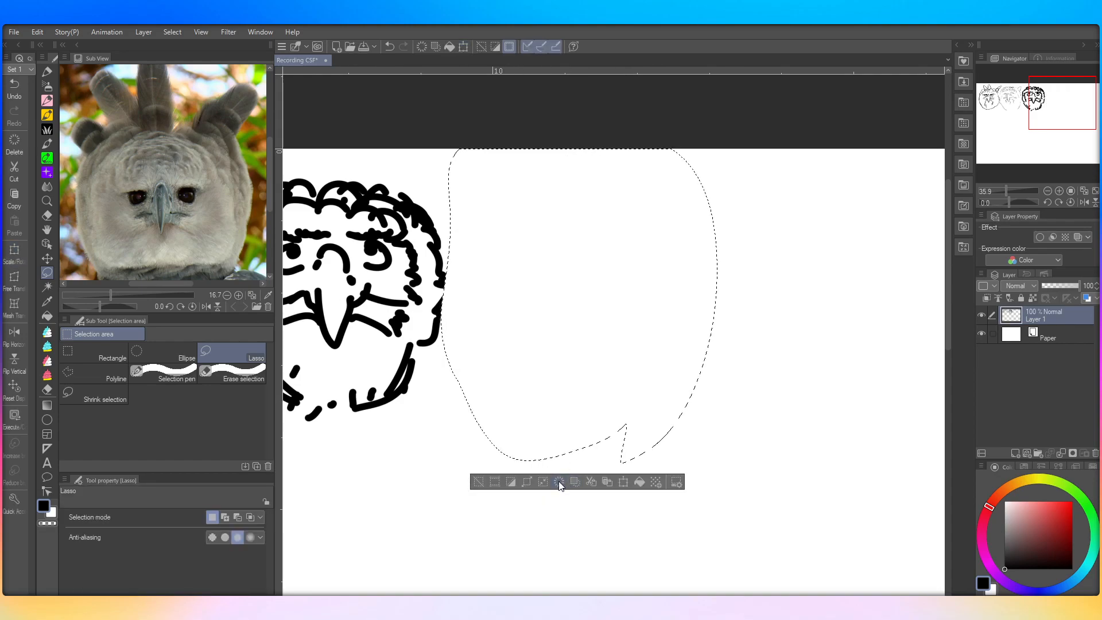
click(19, 83)
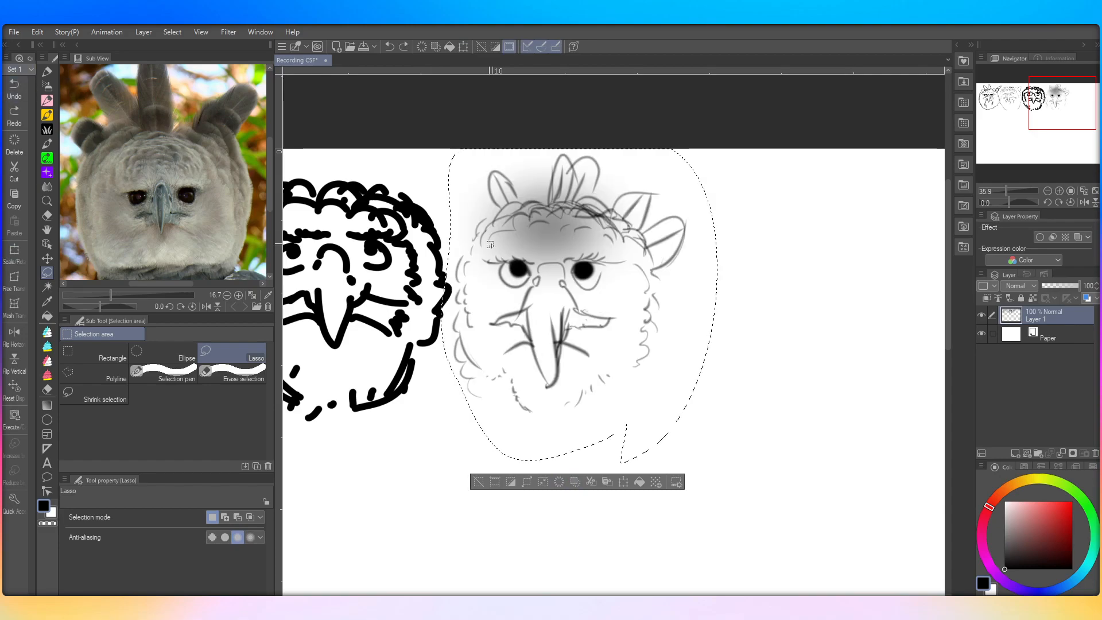
click(438, 172)
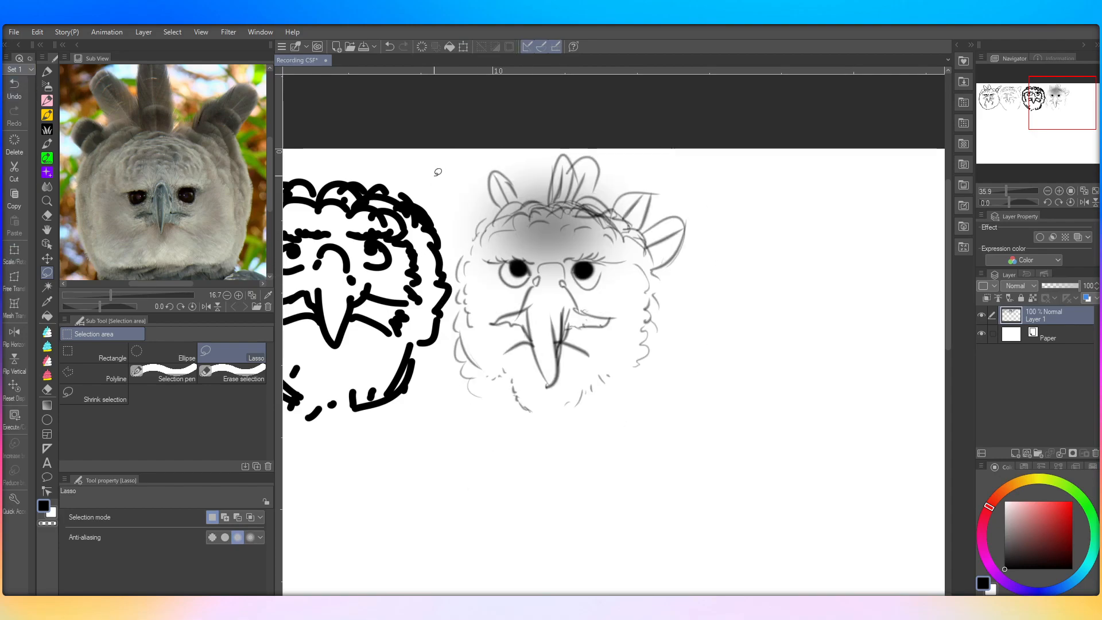
Step: Choose the Real pencil and set its brush size to 24.0 for a fifth eagle
scroll(666, 91, down, 3)
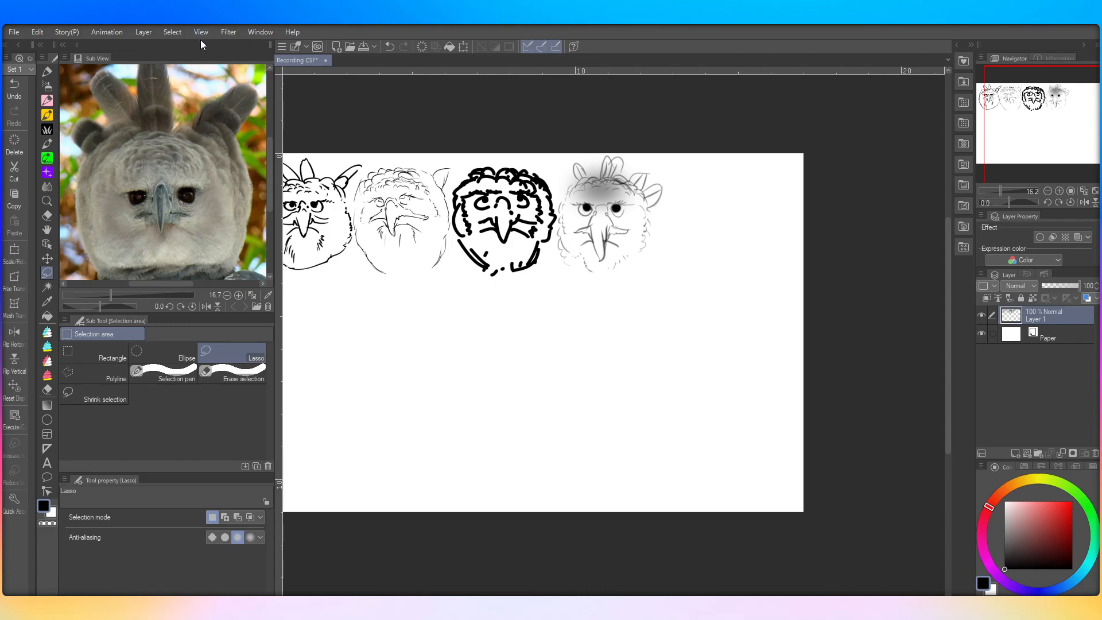
click(233, 119)
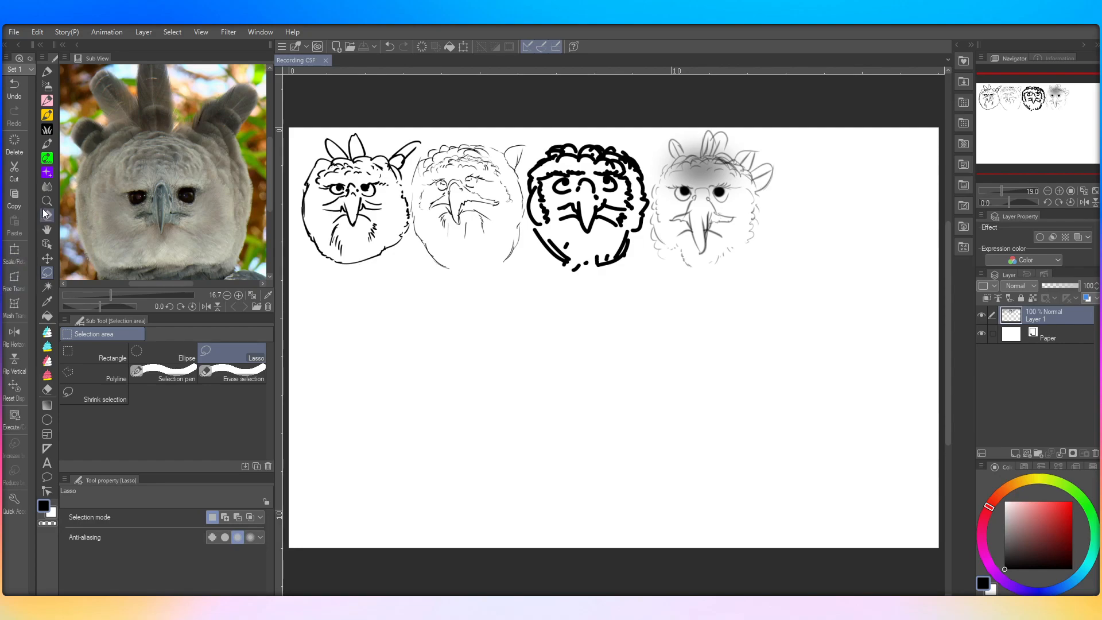
click(47, 101)
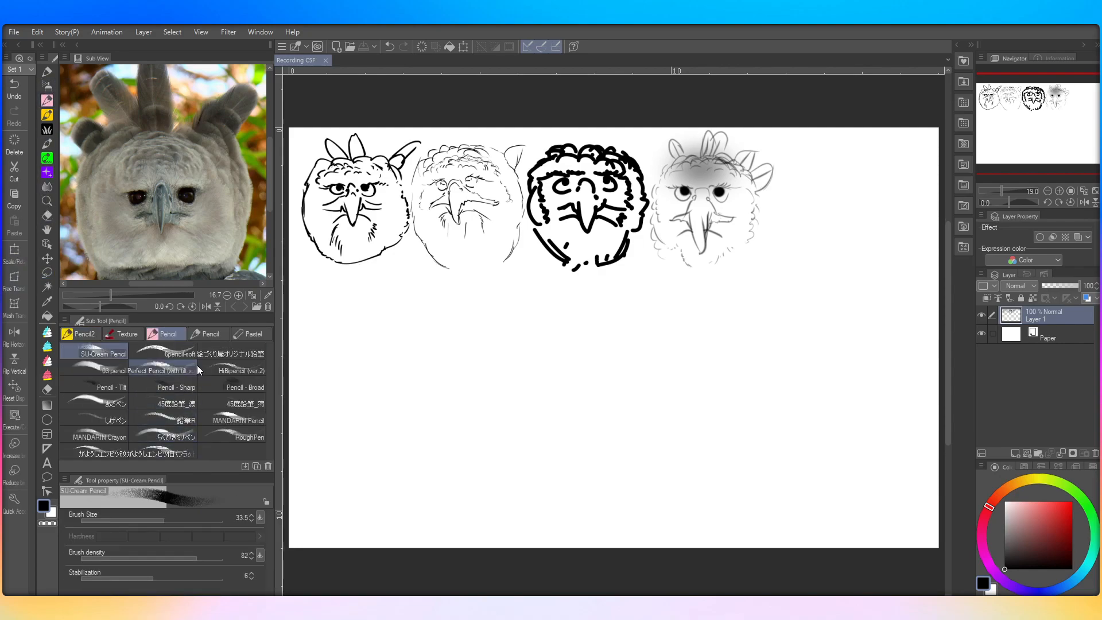
click(210, 334)
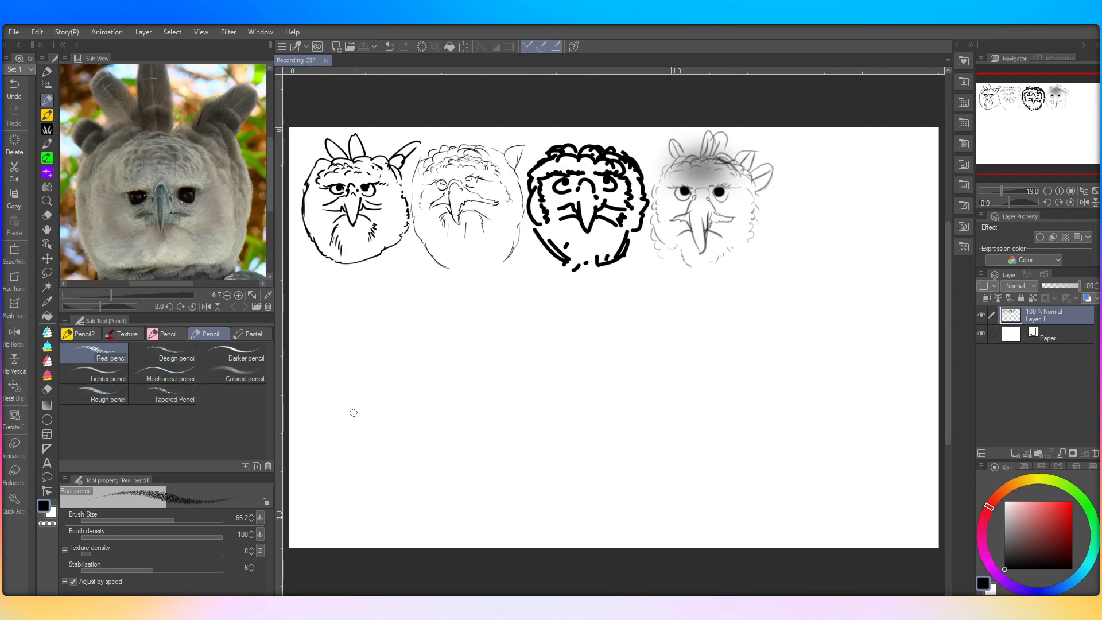
scroll(420, 508, down, 5)
scroll(721, 292, up, 3)
scroll(674, 425, up, 3)
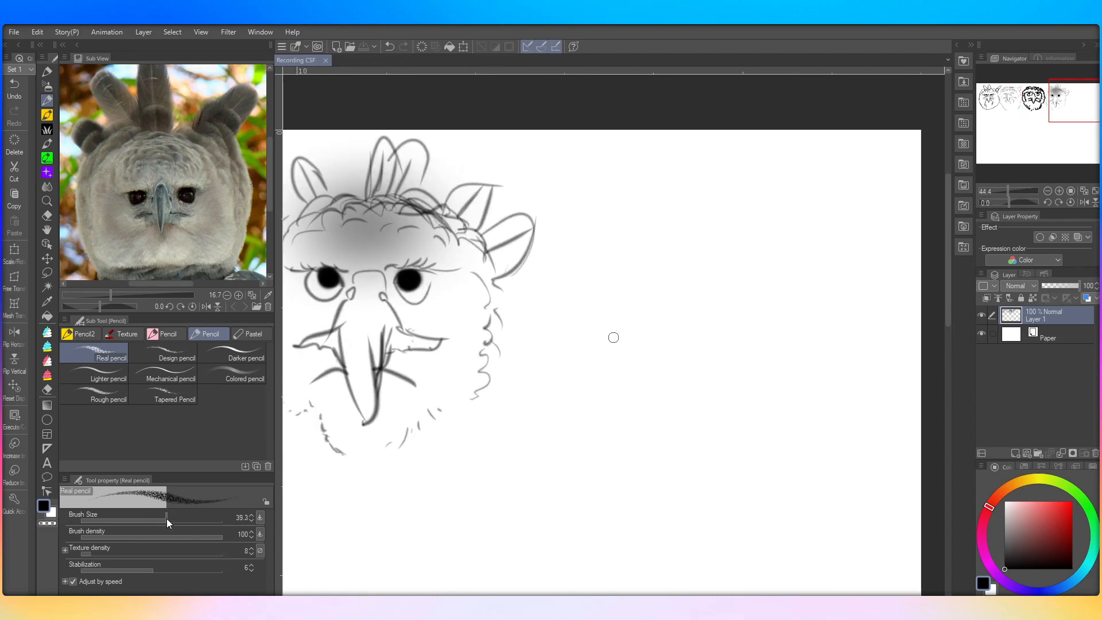
click(251, 515)
click(157, 520)
click(251, 519)
Step: Sketch the fifth eagle's eyes with dark pupils, the nostrils at the top of the beak, and feathery brows
mouse_move(613, 294)
mouse_down()
mouse_move(610, 285)
mouse_move(692, 291)
mouse_move(662, 280)
mouse_up()
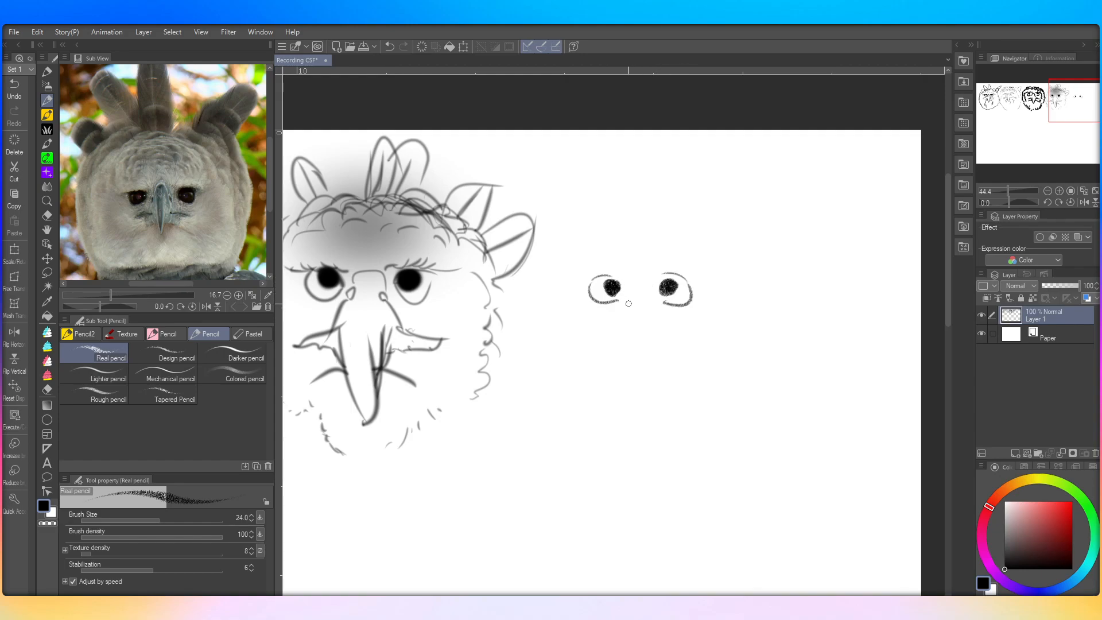
mouse_move(620, 309)
mouse_down()
mouse_move(630, 291)
mouse_move(663, 309)
mouse_move(651, 286)
mouse_move(677, 325)
mouse_move(686, 291)
mouse_up()
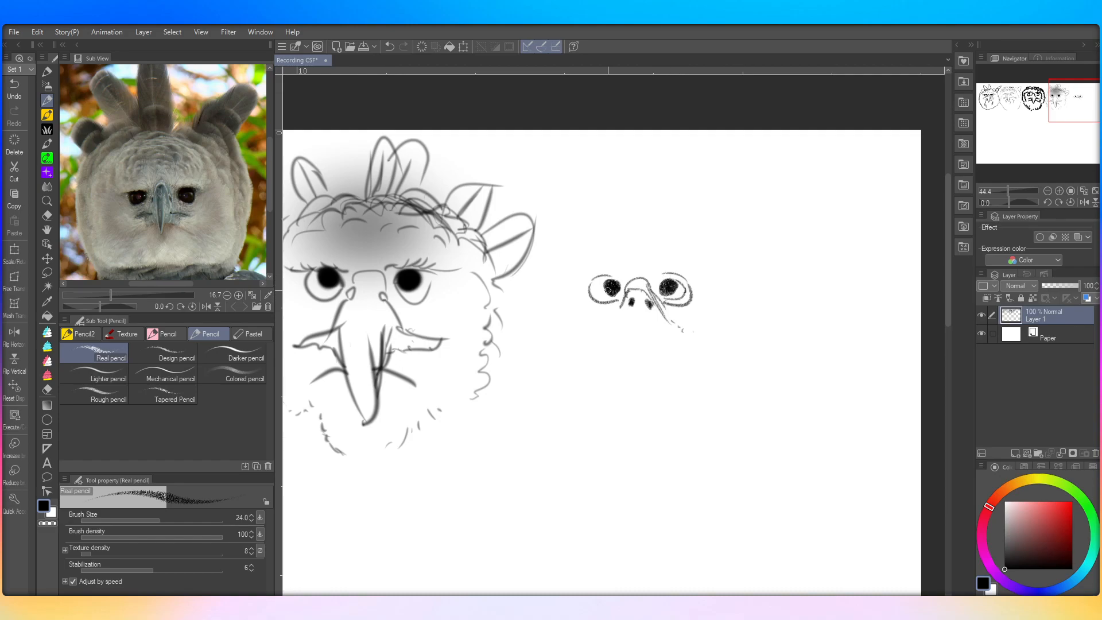
mouse_move(612, 294)
mouse_down()
mouse_move(637, 252)
mouse_move(679, 285)
mouse_move(648, 297)
mouse_move(609, 267)
mouse_move(575, 268)
mouse_up()
mouse_move(649, 273)
mouse_down()
mouse_move(683, 265)
mouse_move(718, 274)
mouse_up()
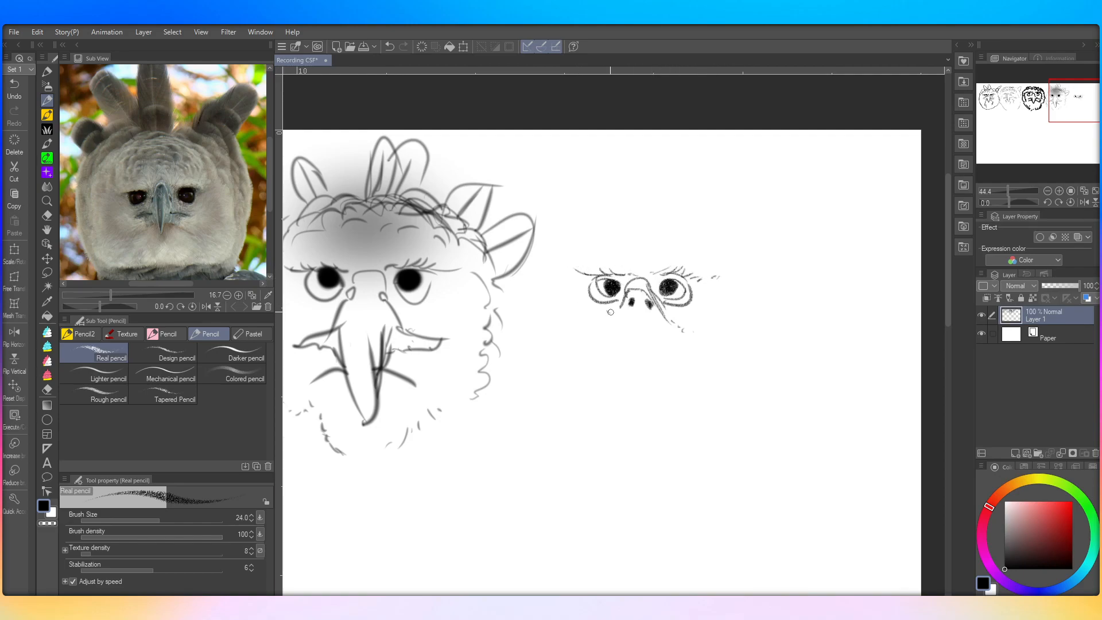
Step: Draw the fifth eagle's long pointed beak, the mouth corners extending to both sides, and curved lines beneath them
mouse_move(625, 313)
mouse_down()
mouse_move(642, 381)
mouse_move(652, 325)
mouse_move(654, 351)
mouse_move(663, 336)
mouse_move(727, 347)
mouse_up()
mouse_move(622, 337)
mouse_down()
mouse_move(589, 340)
mouse_move(621, 322)
mouse_up()
mouse_move(706, 353)
mouse_down()
mouse_move(724, 345)
mouse_move(667, 345)
mouse_move(678, 368)
mouse_move(605, 373)
mouse_move(617, 333)
mouse_move(667, 352)
mouse_move(649, 320)
mouse_up()
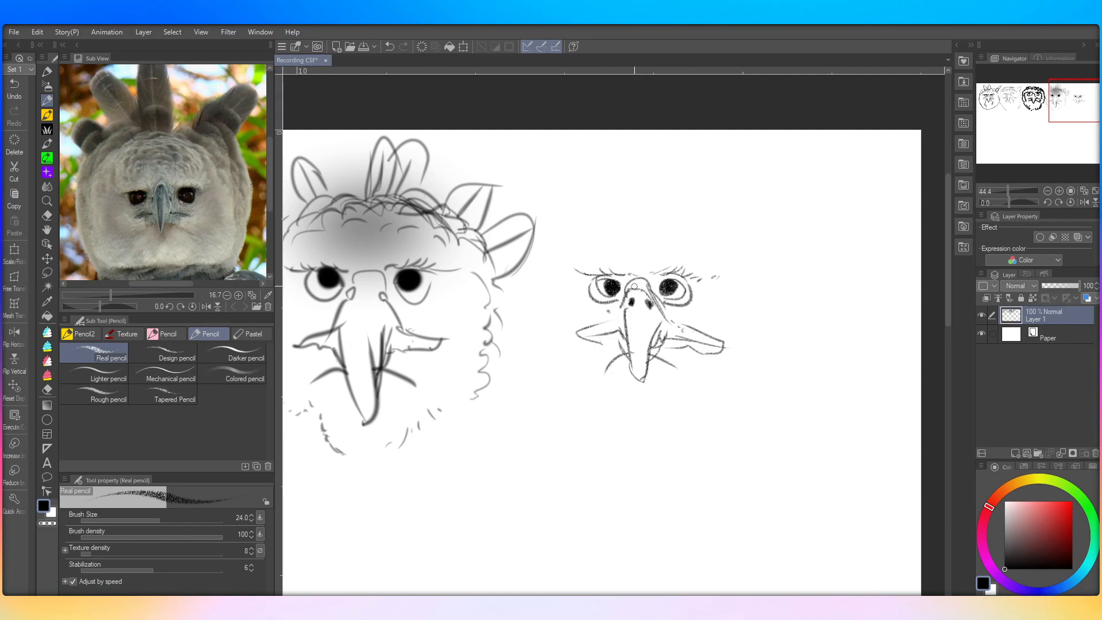
Step: Outline the sides of the fifth eagle's head and fill its crown with small scalloped feather marks
drag(721, 332, 719, 277)
drag(561, 326, 562, 274)
drag(563, 269, 560, 266)
drag(557, 333, 563, 340)
mouse_move(631, 254)
mouse_down()
mouse_move(700, 264)
mouse_move(666, 245)
mouse_move(584, 258)
mouse_move(606, 246)
mouse_move(698, 256)
mouse_up()
mouse_move(569, 260)
mouse_down()
mouse_move(597, 238)
mouse_move(659, 235)
mouse_move(682, 239)
mouse_move(722, 273)
mouse_move(707, 241)
mouse_move(686, 234)
mouse_move(584, 245)
mouse_move(569, 258)
mouse_up()
mouse_move(561, 332)
mouse_down()
mouse_move(564, 266)
mouse_move(606, 230)
mouse_move(675, 224)
mouse_move(706, 242)
mouse_move(733, 337)
mouse_move(728, 272)
mouse_up()
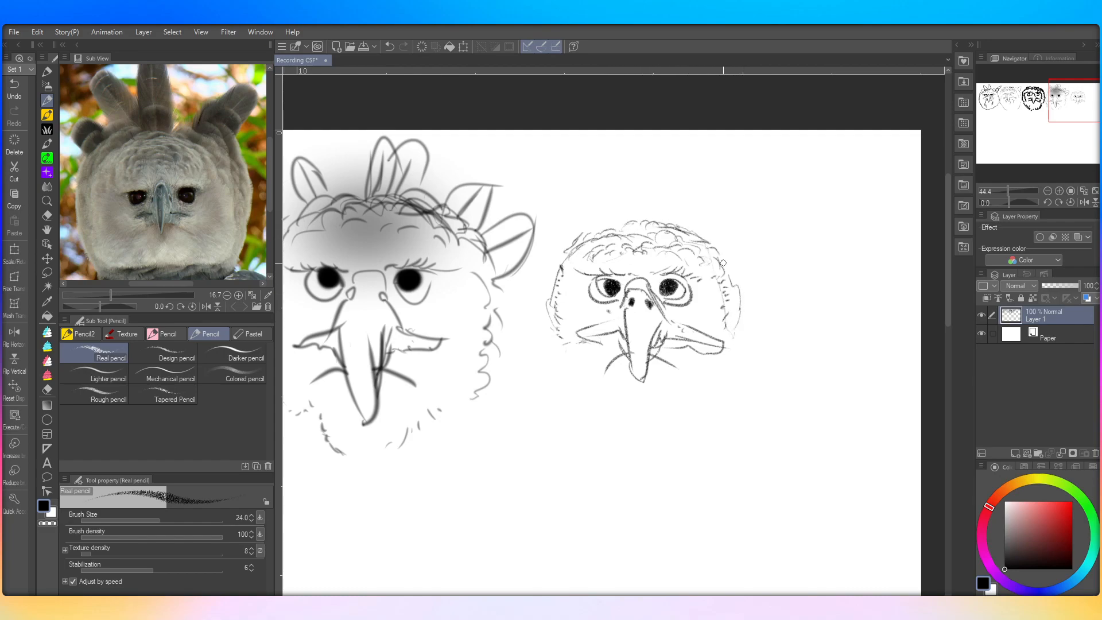
Step: Add three crest feathers on top of the fifth eagle's head and short feather marks around its chin
mouse_move(595, 237)
mouse_down()
mouse_move(581, 196)
mouse_move(605, 219)
mouse_move(592, 208)
mouse_move(600, 233)
mouse_up()
mouse_move(669, 224)
mouse_down()
mouse_move(689, 214)
mouse_move(675, 228)
mouse_move(669, 204)
mouse_up()
mouse_move(705, 241)
mouse_down()
mouse_move(712, 226)
mouse_move(732, 228)
mouse_up()
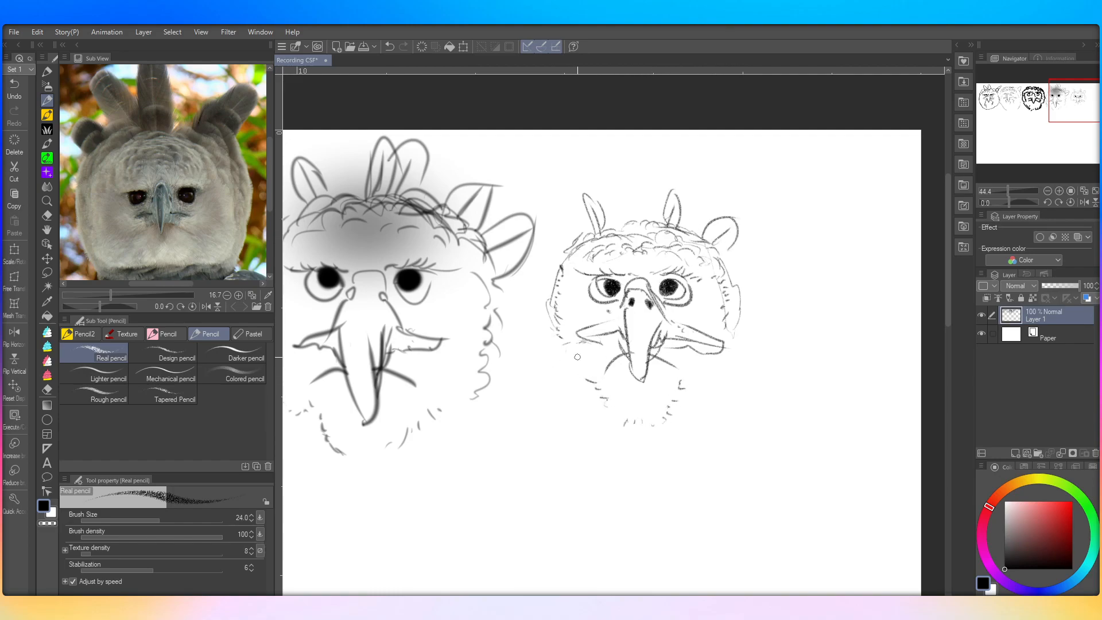
Step: Draw long curved strokes around the fifth eagle's cheeks and a wide outer outline for its neck and shoulders
drag(738, 347, 735, 386)
drag(726, 399, 741, 421)
drag(722, 364, 696, 421)
drag(735, 326, 728, 371)
mouse_move(593, 422)
mouse_down()
mouse_move(558, 339)
mouse_move(555, 349)
mouse_move(560, 279)
mouse_up()
mouse_move(569, 443)
mouse_down()
mouse_move(527, 405)
mouse_move(521, 373)
mouse_move(537, 296)
mouse_up()
drag(758, 421, 776, 356)
drag(788, 339, 737, 261)
drag(538, 316, 583, 233)
drag(582, 441, 661, 458)
drag(697, 446, 725, 400)
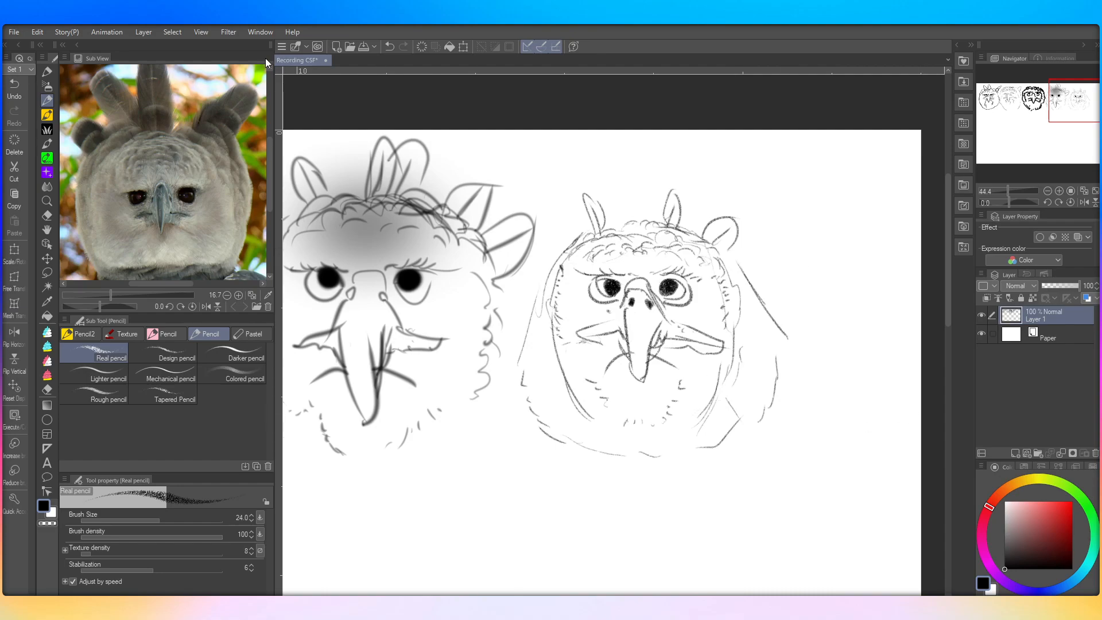
Step: Darken the fifth eagle's pupils, switch the drawing color to white, and add small highlights in both eyes
mouse_move(616, 293)
mouse_down()
mouse_move(610, 285)
mouse_move(669, 293)
mouse_up()
key(x)
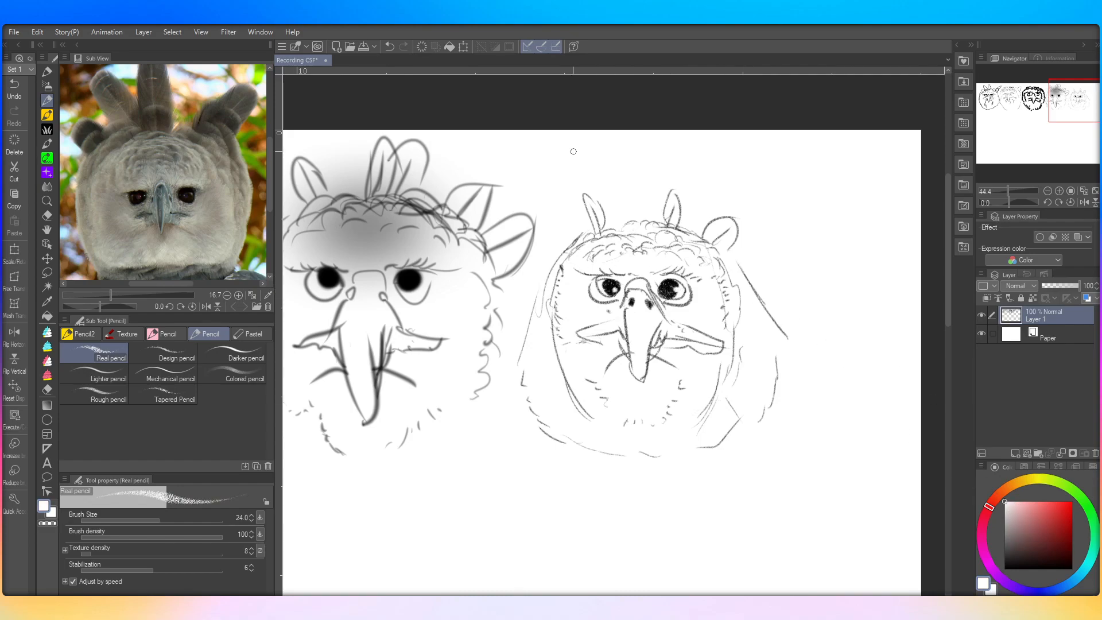
click(15, 87)
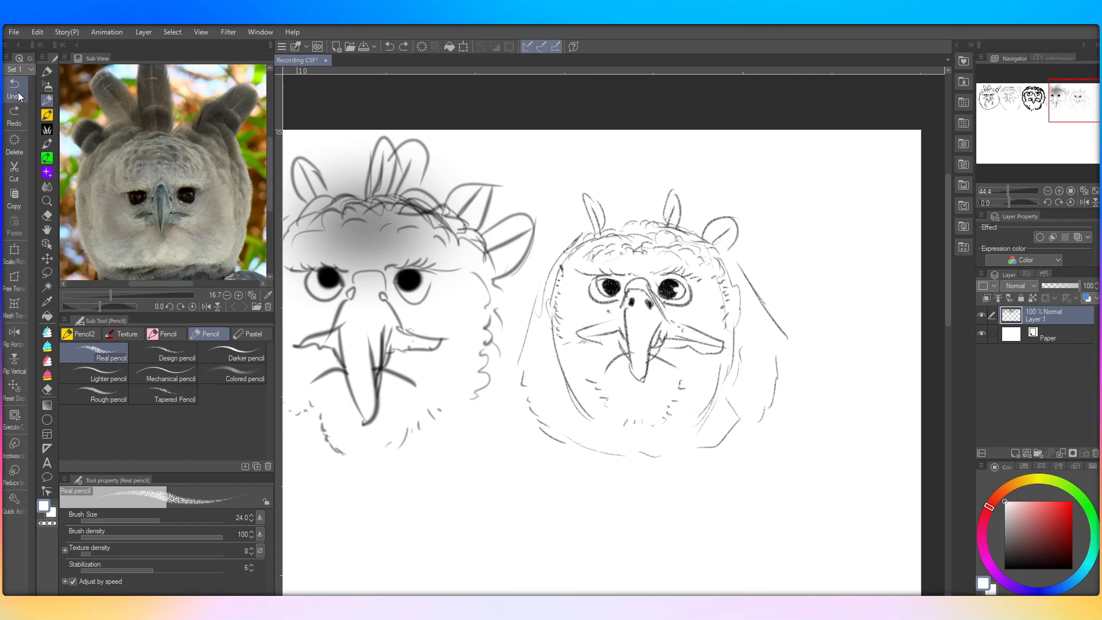
drag(606, 285, 601, 284)
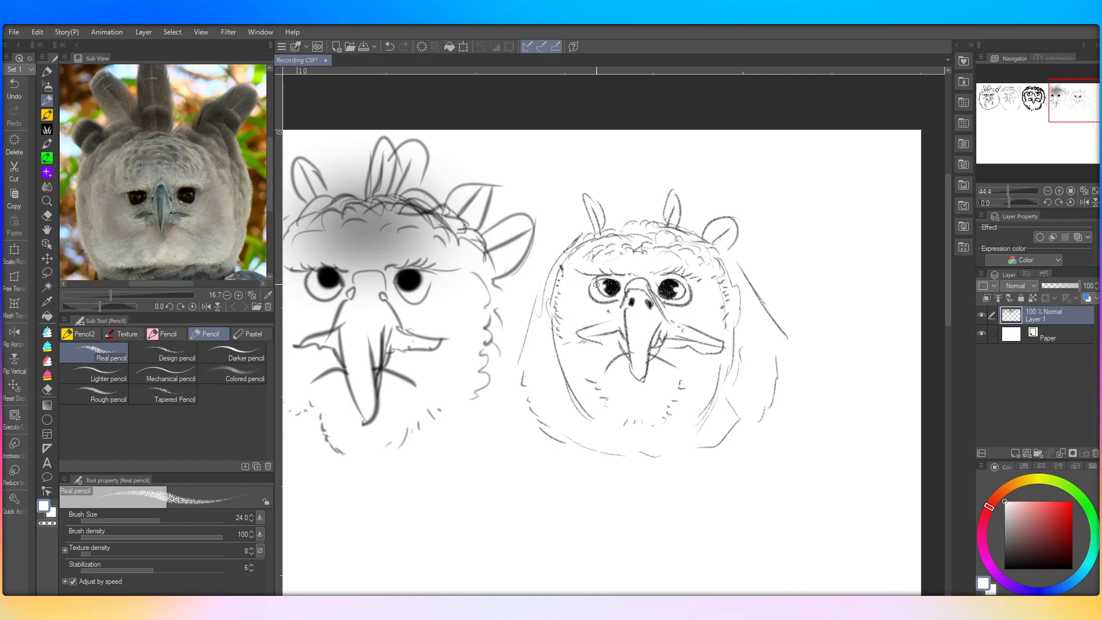
Step: Lasso the fifth eagle, scale it up to 123%, position it beside the fourth eagle, and deselect it
scroll(533, 222, down, 2)
key(m)
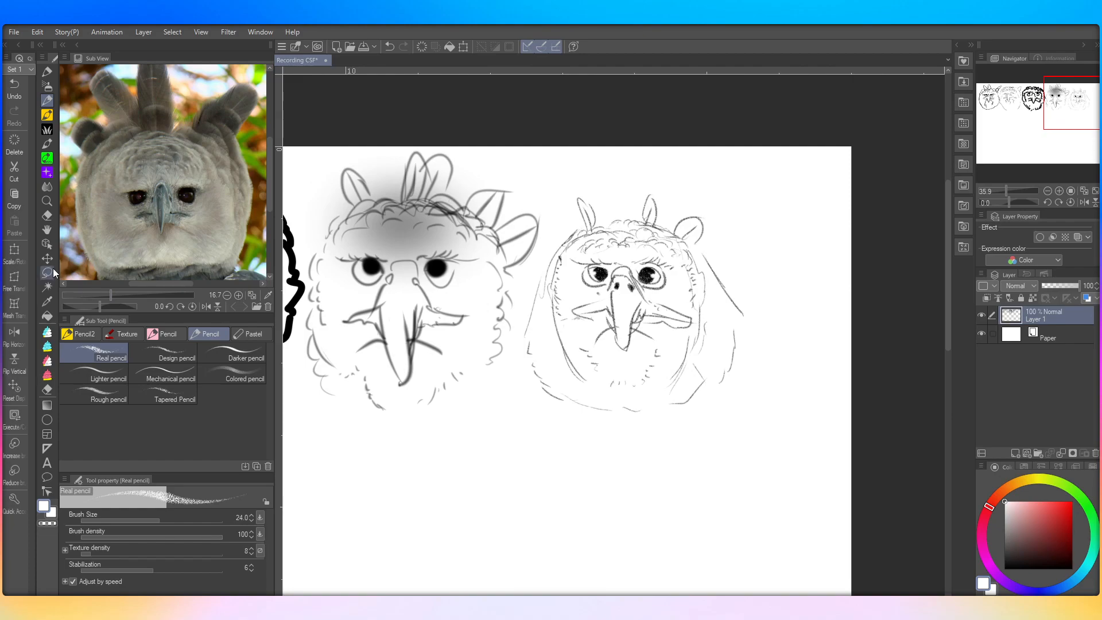
mouse_move(739, 405)
mouse_down()
mouse_move(767, 382)
mouse_move(694, 173)
mouse_move(587, 183)
mouse_move(521, 298)
mouse_move(516, 405)
mouse_move(738, 418)
mouse_move(740, 408)
mouse_up()
scroll(782, 372, down, 6)
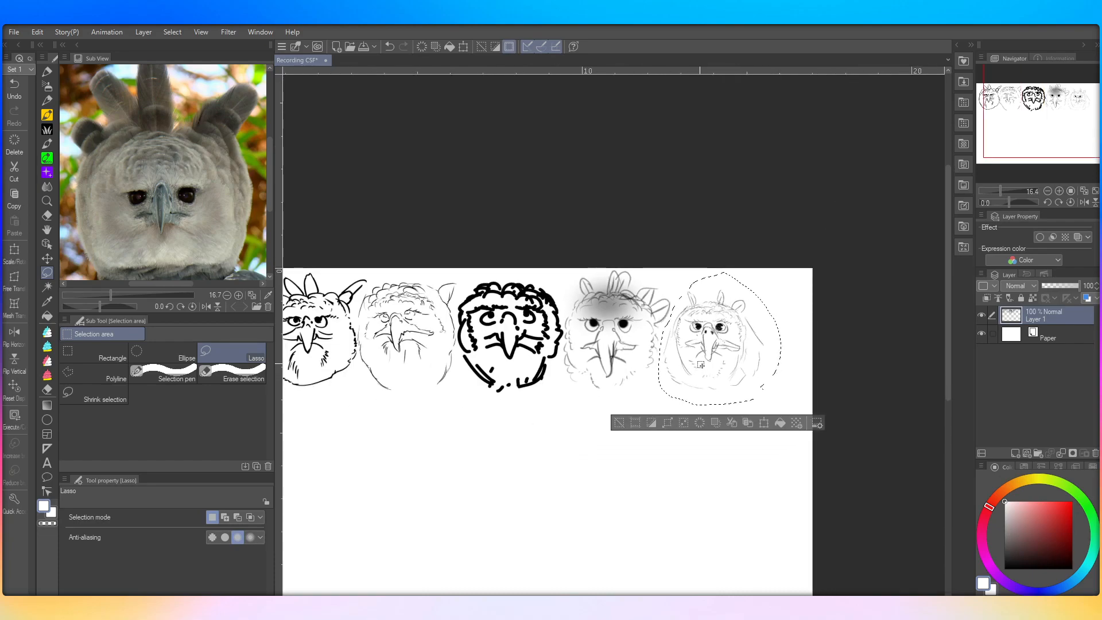
scroll(632, 303, up, 3)
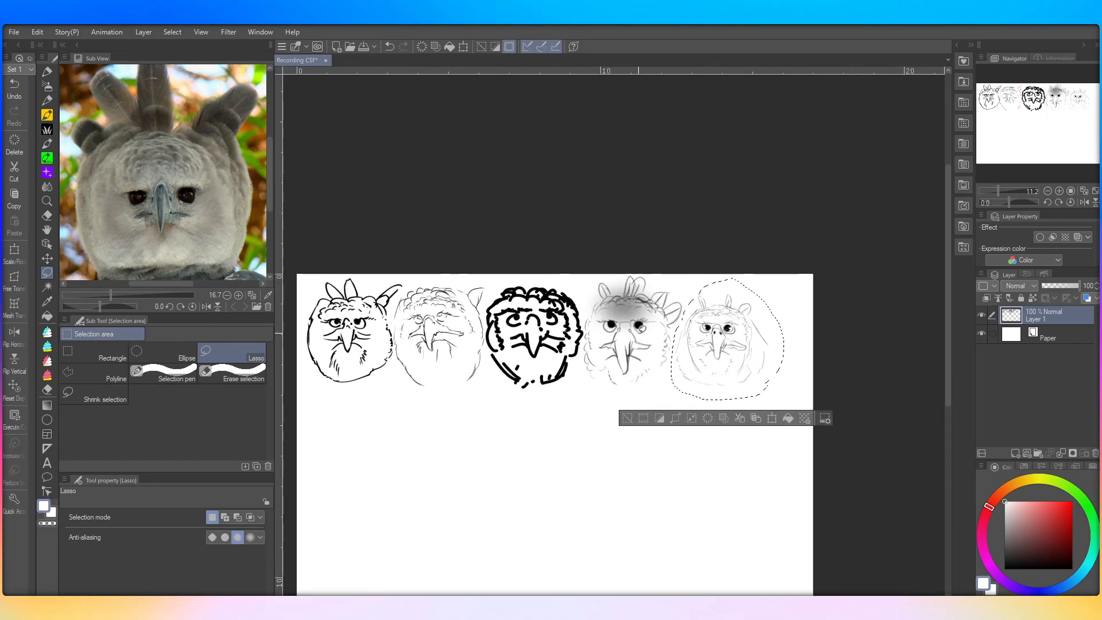
click(14, 252)
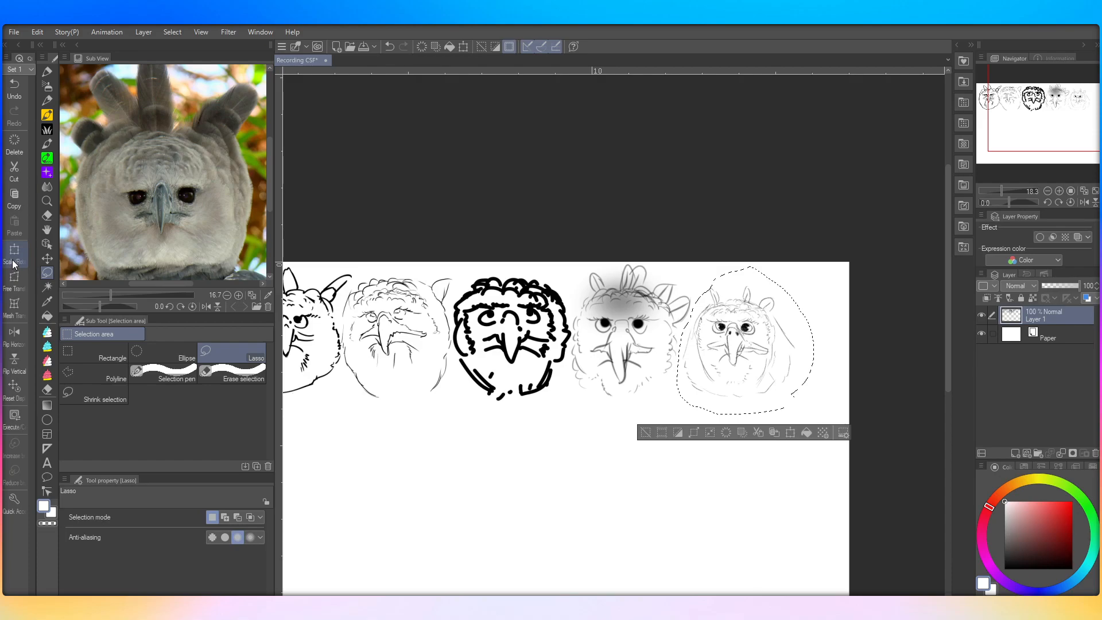
scroll(719, 319, up, 1)
scroll(719, 319, up, 2)
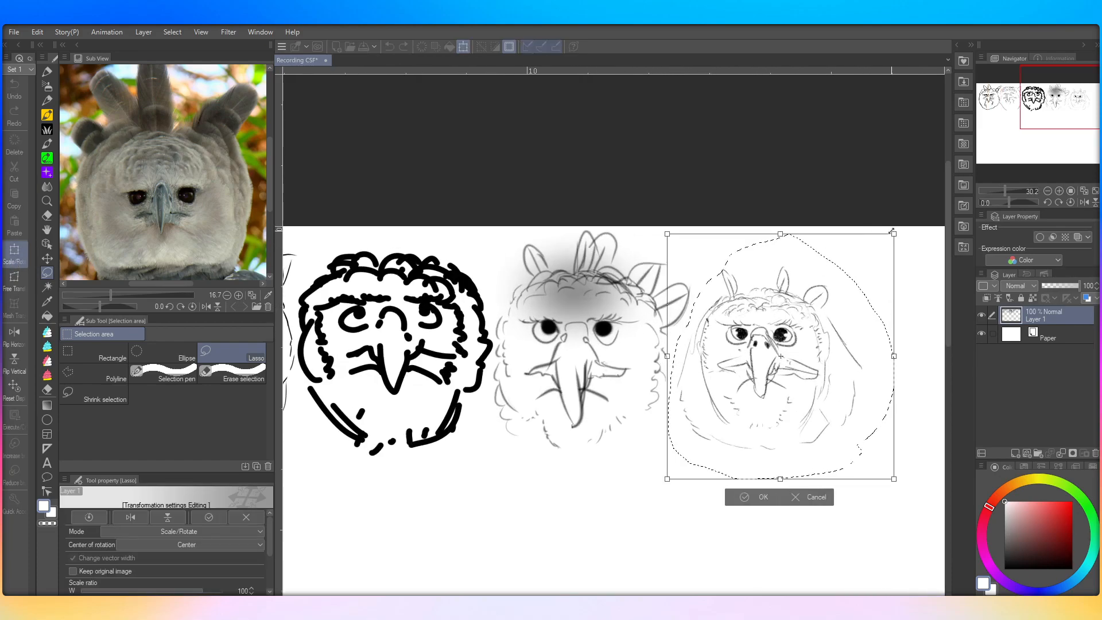
drag(893, 224, 946, 184)
scroll(607, 224, down, 3)
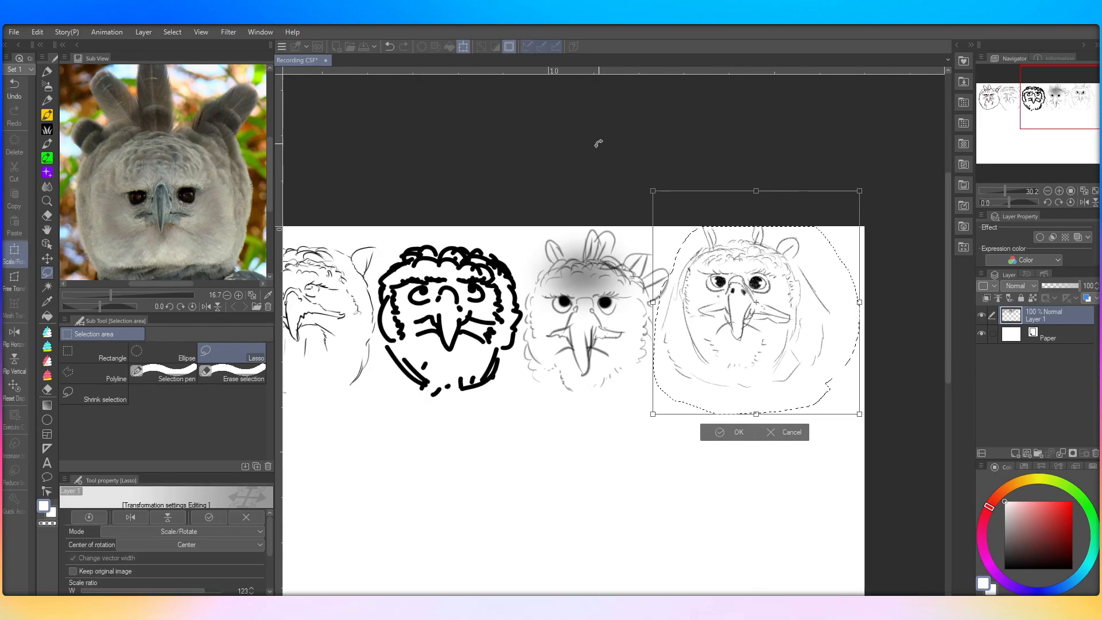
scroll(725, 251, up, 1)
drag(739, 259, 749, 264)
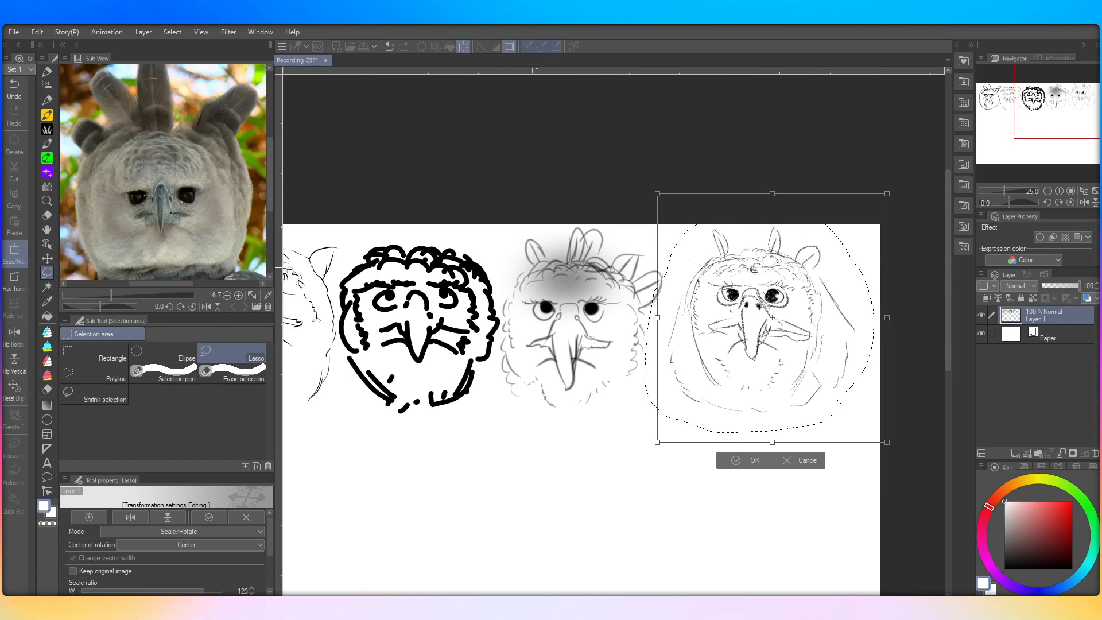
drag(753, 269, 744, 278)
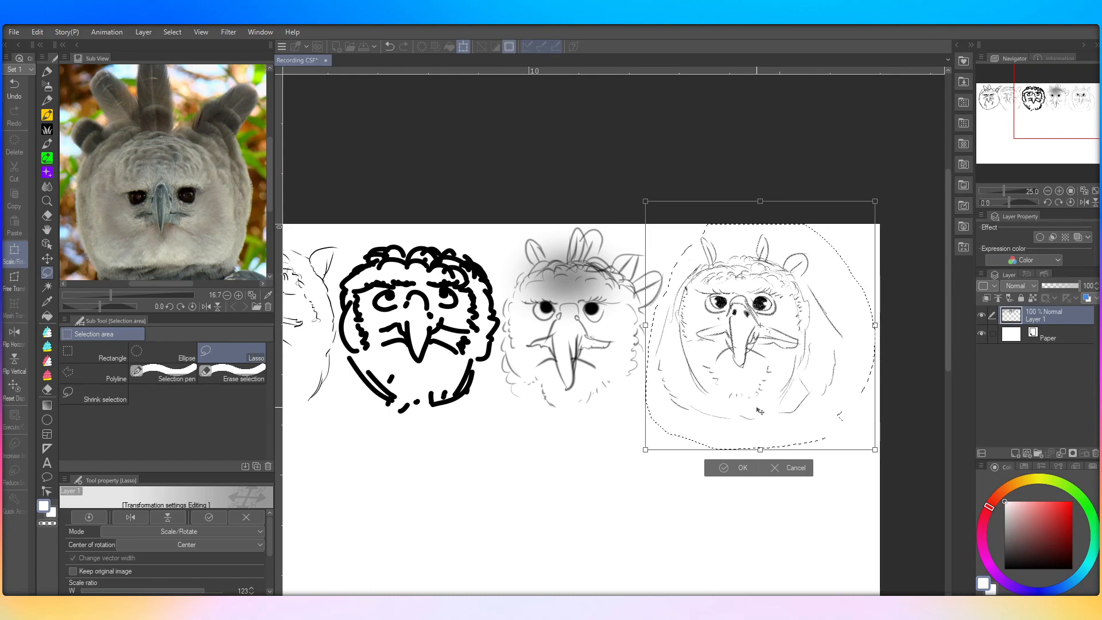
click(725, 469)
key(ctrl+d)
scroll(788, 160, down, 2)
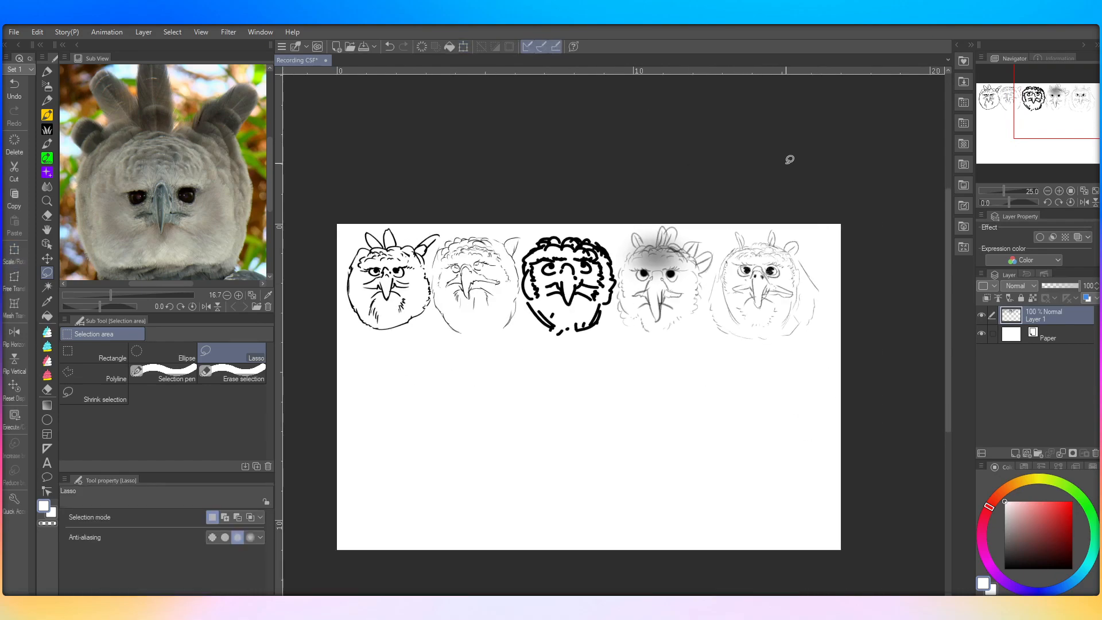
Step: Lasso all five eagles, enlarge the row to 102% to span the canvas width, and return to the Real pencil
mouse_move(829, 359)
mouse_down()
mouse_move(462, 396)
mouse_move(367, 347)
mouse_move(321, 256)
mouse_move(640, 178)
mouse_move(861, 239)
mouse_move(752, 395)
mouse_up()
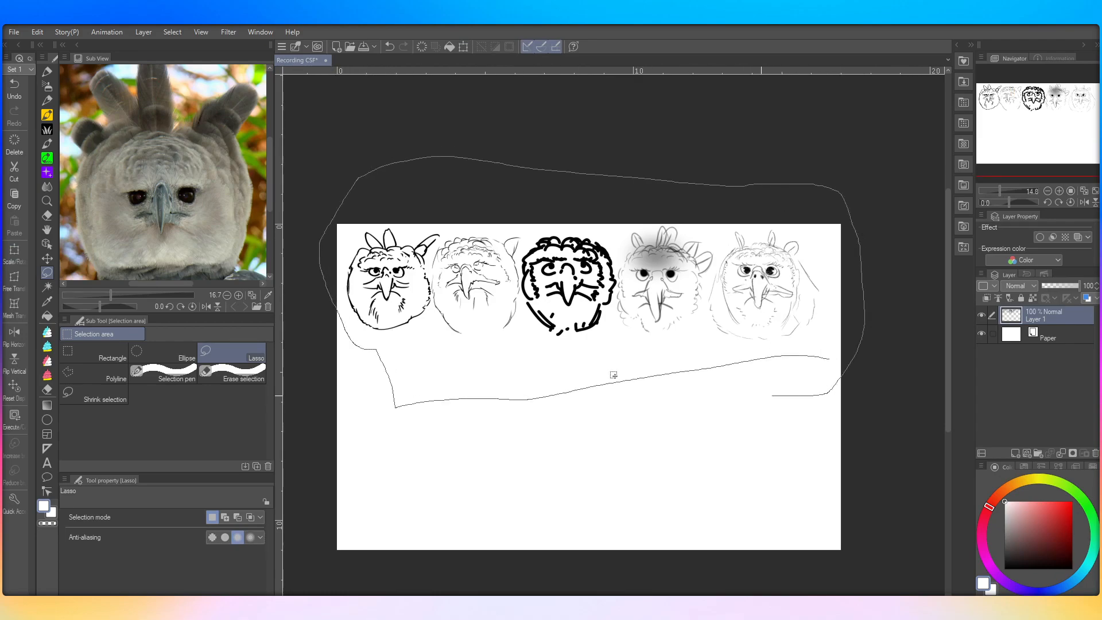
click(14, 248)
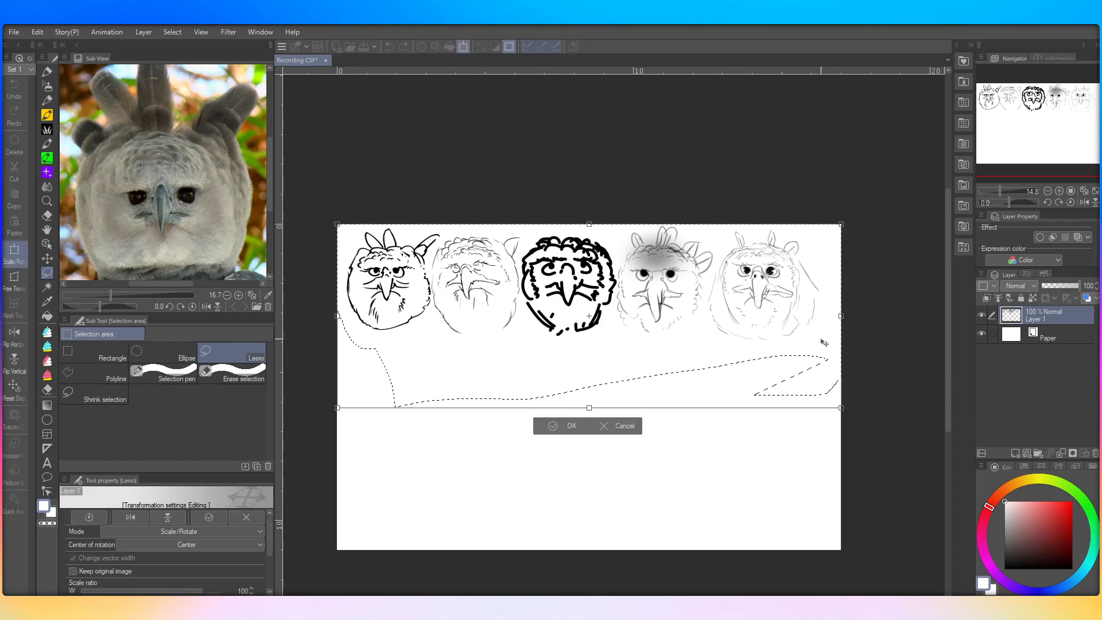
drag(840, 408, 851, 411)
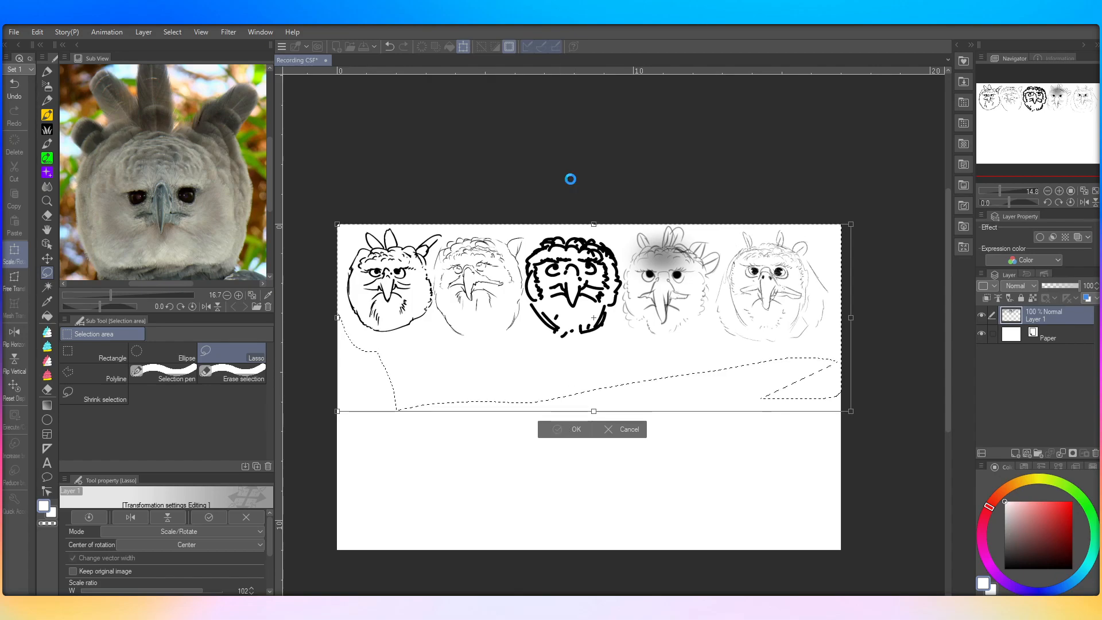
key(Return)
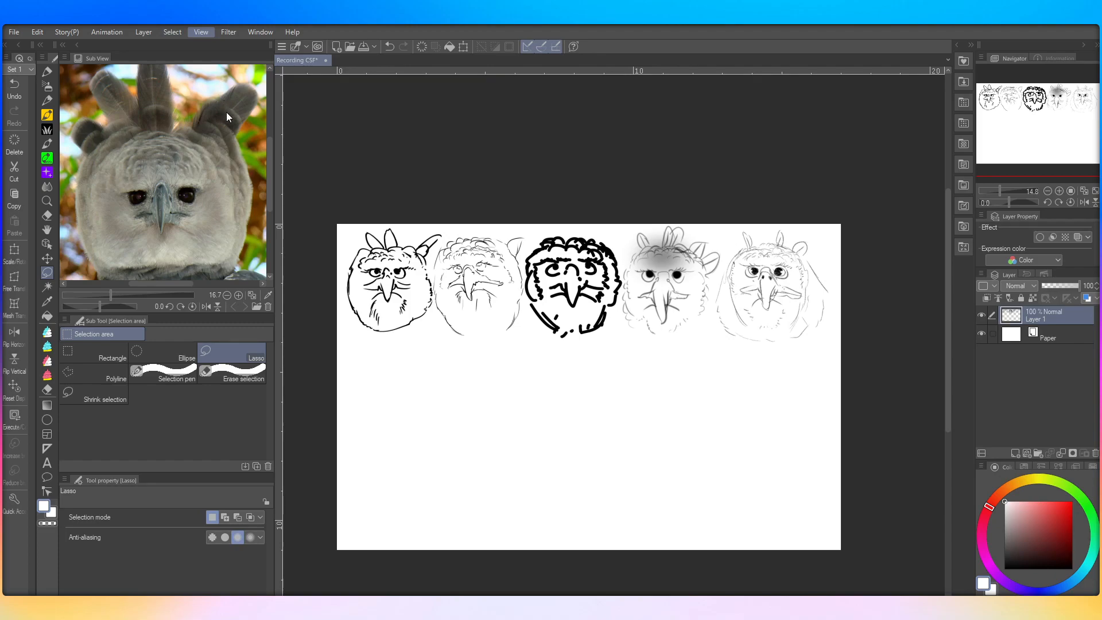
key(ctrl+0)
click(47, 101)
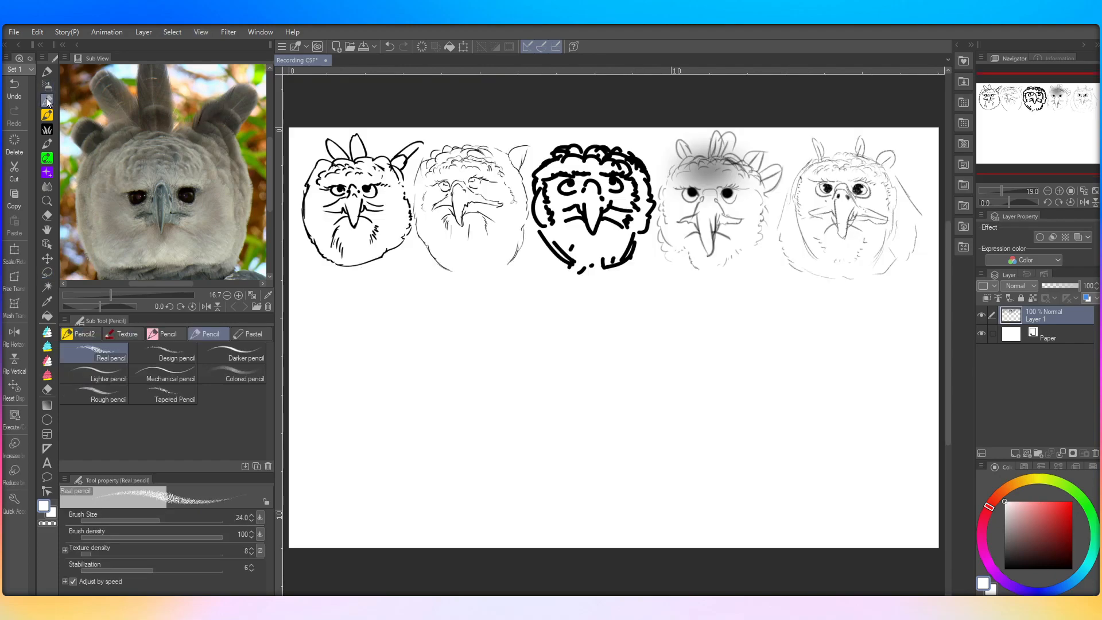
Step: Save the drawing with its finished row of five eagles
click(13, 33)
drag(479, 247, 483, 243)
key(ctrl+s)
Step: Switch to the Chalk brush in the Pastel group and set the drawing color to black
click(238, 335)
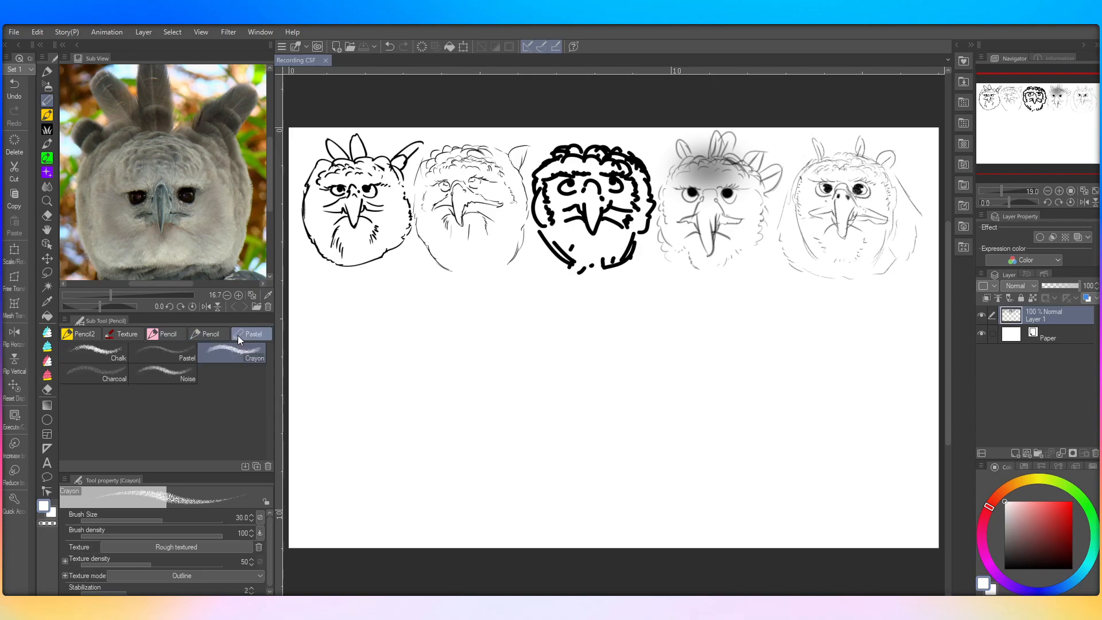
click(104, 346)
scroll(522, 384, down, 3)
scroll(399, 364, up, 2)
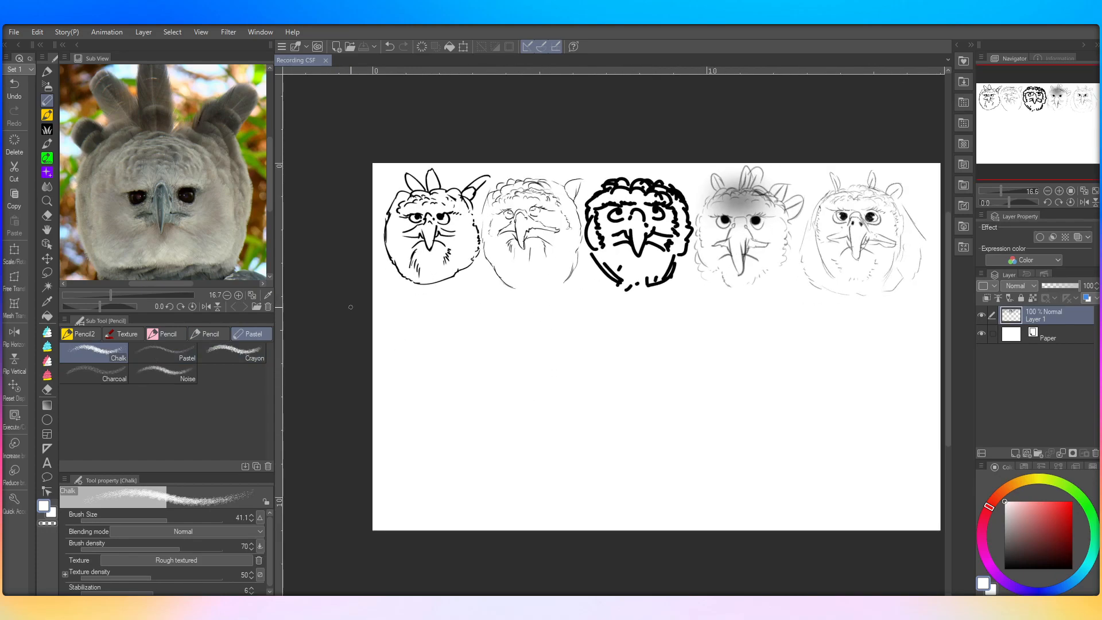
scroll(351, 307, up, 2)
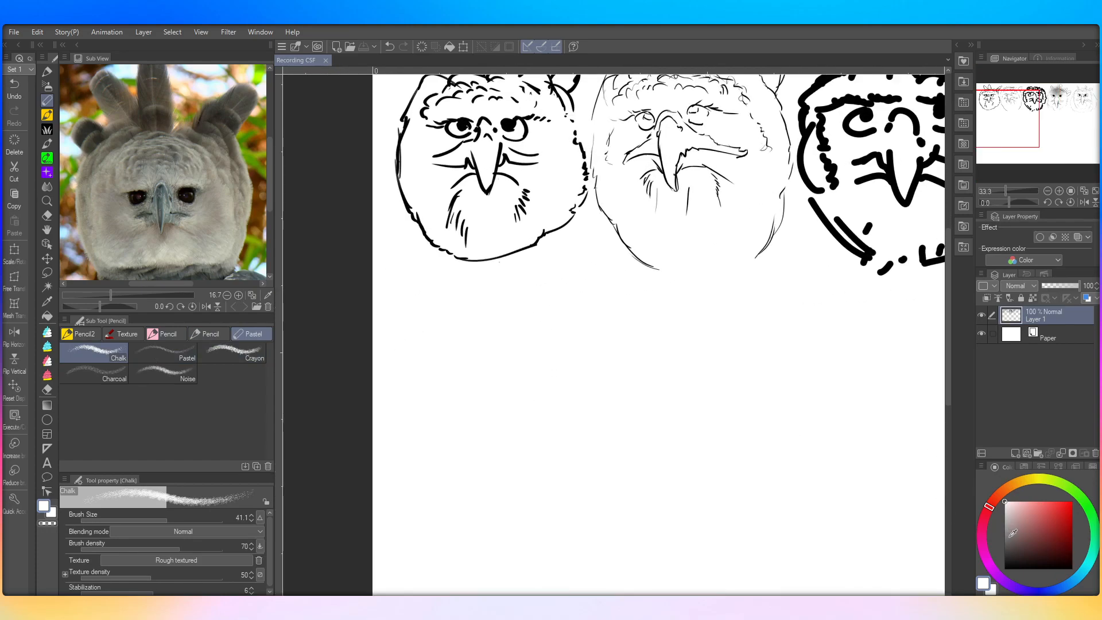
drag(1011, 532, 930, 590)
Step: Try Chalk at brush size 120.8 by shading a dense patch below the first eagle, and undo the strokes
click(183, 520)
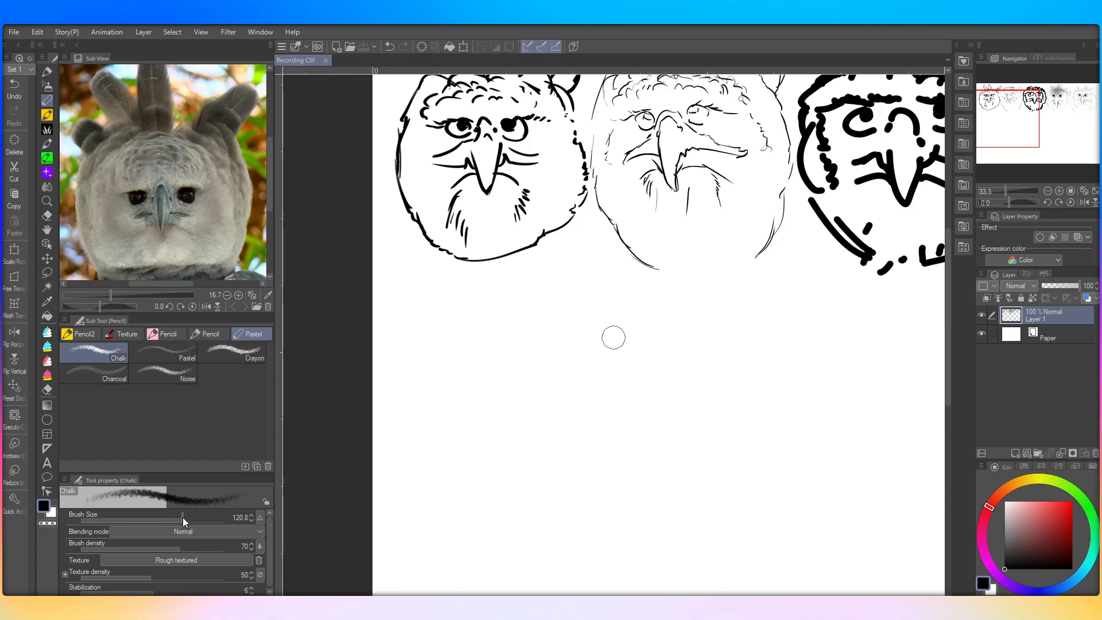
mouse_move(414, 307)
mouse_down()
mouse_move(508, 412)
mouse_move(456, 374)
mouse_move(443, 333)
mouse_move(524, 320)
mouse_move(537, 471)
mouse_move(528, 425)
mouse_move(517, 414)
mouse_move(494, 419)
mouse_move(553, 363)
mouse_move(556, 418)
mouse_move(448, 505)
mouse_up()
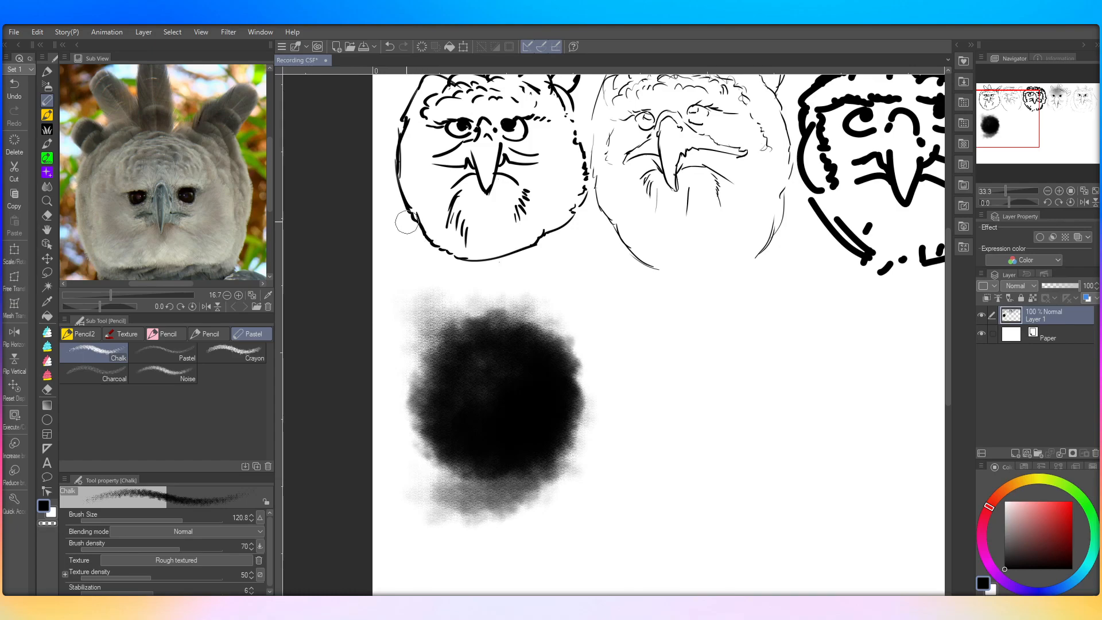
click(12, 90)
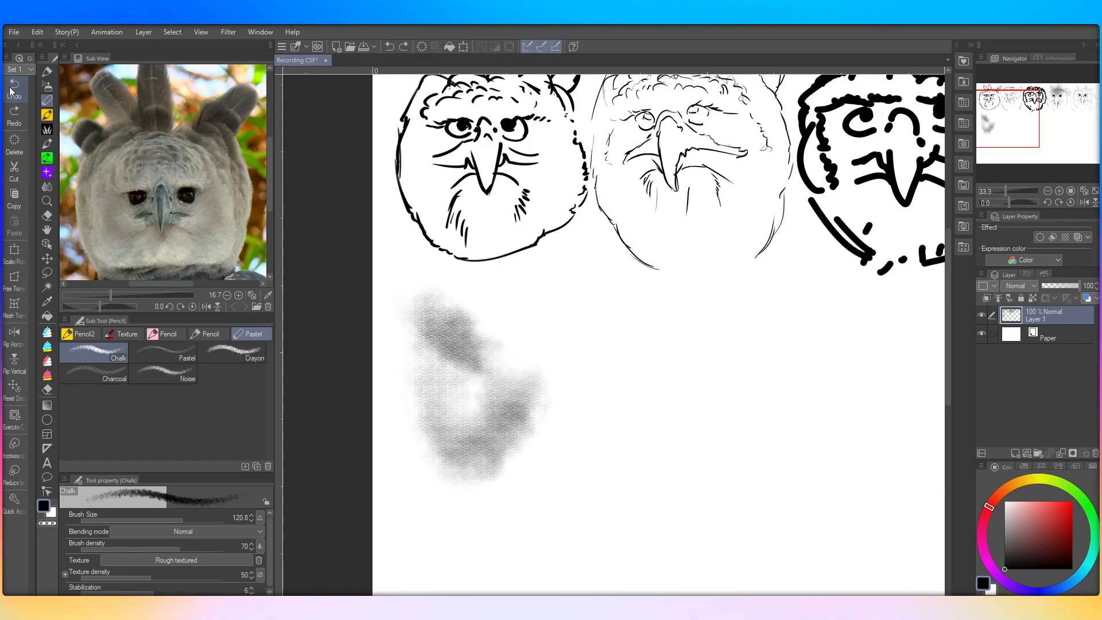
click(12, 90)
click(12, 90)
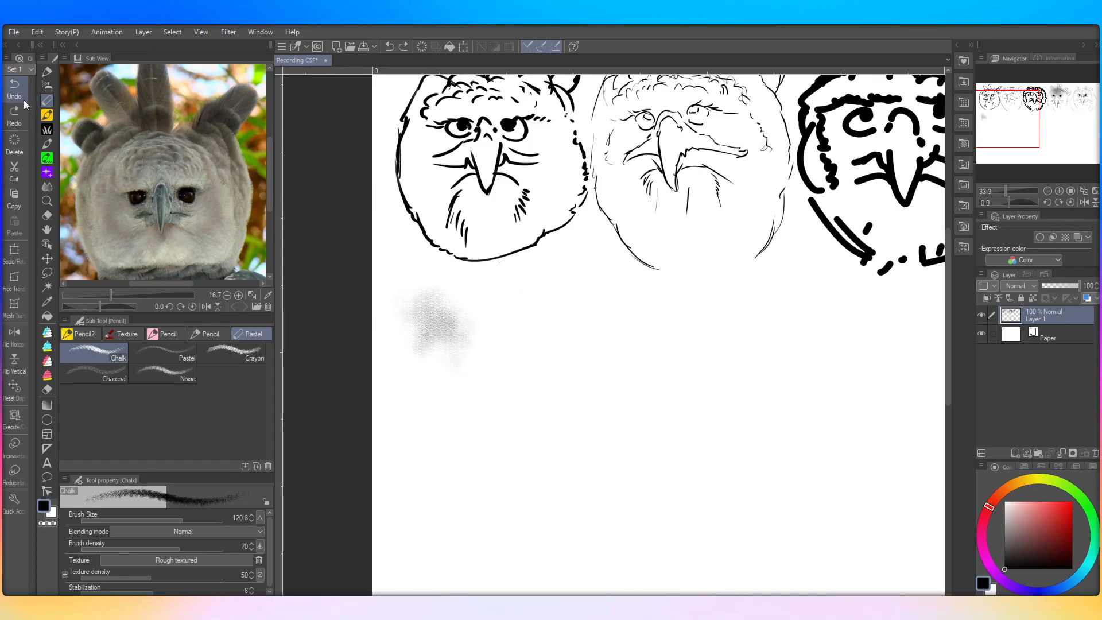
click(19, 99)
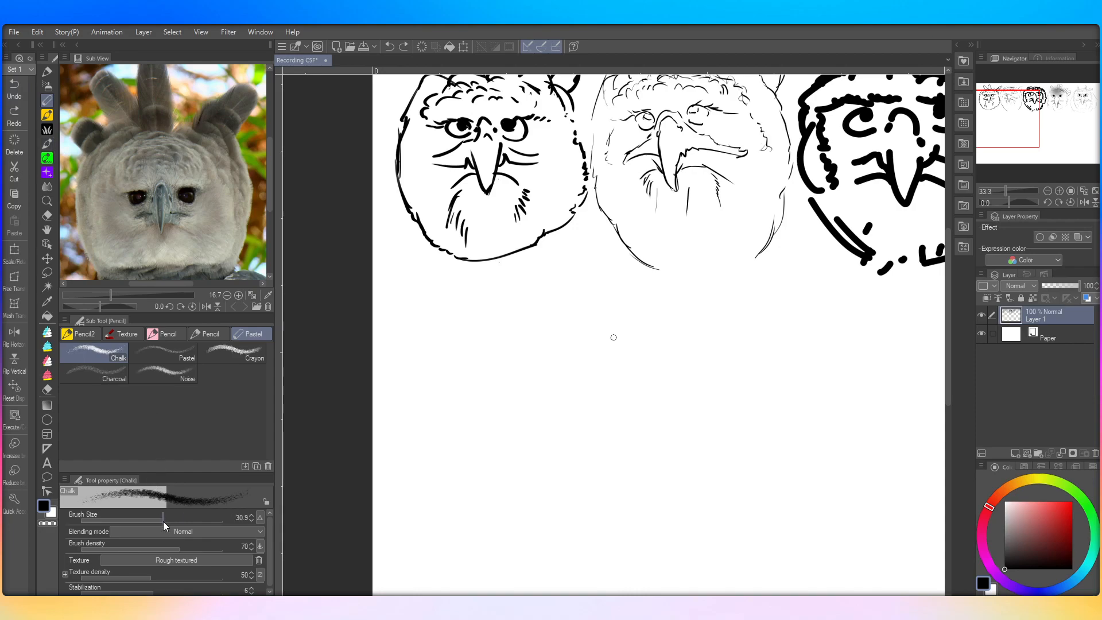
Step: Set the Chalk brush size to 24 and draw a sixth eagle's dark eyes, nostrils and beak below the first eagle
drag(163, 522, 157, 521)
click(249, 517)
mouse_move(450, 349)
mouse_down()
mouse_move(460, 352)
mouse_move(430, 352)
mouse_up()
mouse_move(509, 347)
mouse_down()
mouse_move(528, 357)
mouse_move(479, 368)
mouse_move(496, 374)
mouse_move(498, 363)
mouse_move(472, 368)
mouse_move(473, 355)
mouse_move(482, 343)
mouse_move(495, 356)
mouse_move(478, 359)
mouse_move(487, 355)
mouse_move(475, 379)
mouse_move(500, 444)
mouse_move(493, 375)
mouse_move(499, 435)
mouse_move(459, 362)
mouse_move(496, 425)
mouse_move(515, 389)
mouse_move(570, 395)
mouse_move(577, 381)
mouse_move(478, 408)
mouse_move(427, 400)
mouse_move(463, 367)
mouse_up()
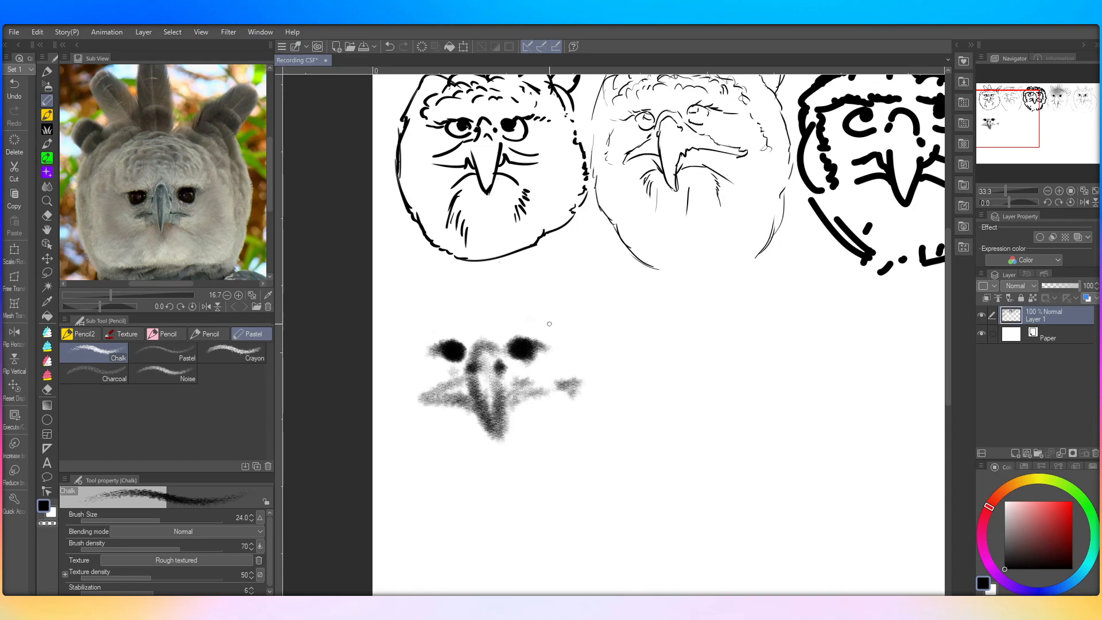
Step: Shade the sixth eagle's brows and forehead, and add short marks around the beak and cheek
mouse_move(512, 333)
mouse_down()
mouse_move(462, 323)
mouse_move(529, 328)
mouse_move(511, 314)
mouse_move(441, 332)
mouse_move(451, 318)
mouse_move(490, 328)
mouse_move(545, 319)
mouse_move(468, 315)
mouse_move(533, 316)
mouse_move(505, 301)
mouse_move(554, 312)
mouse_move(468, 301)
mouse_move(409, 355)
mouse_move(433, 321)
mouse_move(554, 339)
mouse_move(571, 330)
mouse_move(425, 321)
mouse_move(474, 344)
mouse_move(544, 334)
mouse_up()
drag(574, 402, 577, 424)
mouse_move(509, 420)
mouse_down()
mouse_move(469, 417)
mouse_move(480, 438)
mouse_move(538, 435)
mouse_up()
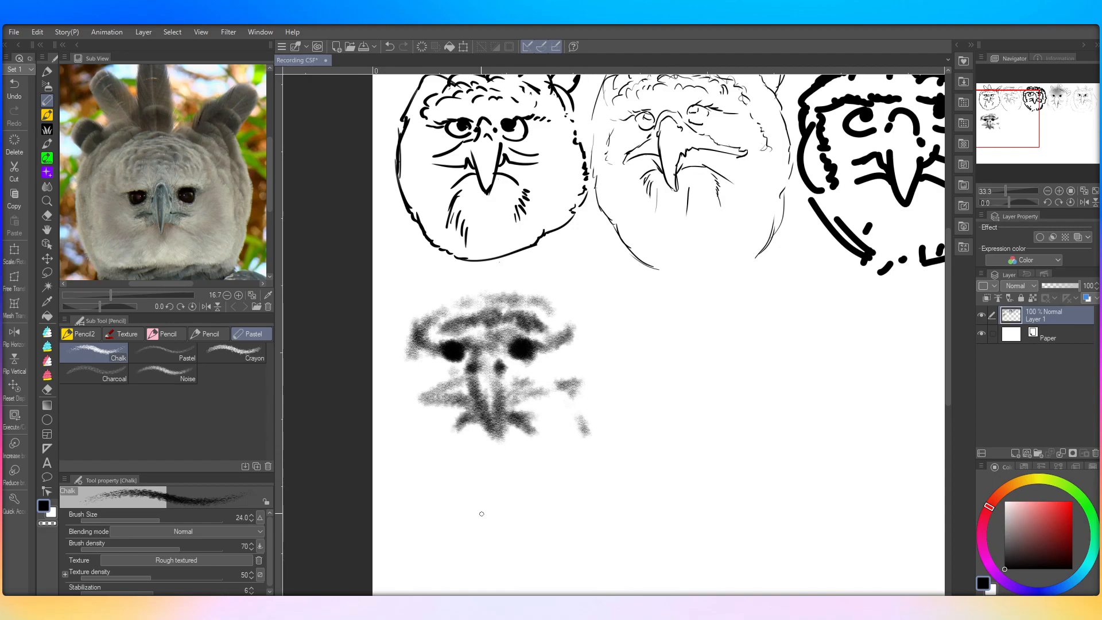
Step: Draw a rough rounded outline around the sixth eagle's head and shade across its beak and mouth
mouse_move(516, 500)
mouse_down()
mouse_move(472, 492)
mouse_move(441, 467)
mouse_move(432, 480)
mouse_move(397, 425)
mouse_move(400, 399)
mouse_up()
mouse_move(559, 486)
mouse_down()
mouse_move(520, 492)
mouse_move(568, 471)
mouse_move(611, 421)
mouse_move(601, 428)
mouse_move(607, 400)
mouse_move(589, 347)
mouse_move(614, 367)
mouse_move(599, 328)
mouse_move(535, 284)
mouse_up()
drag(398, 424, 387, 415)
mouse_move(437, 480)
mouse_down()
mouse_move(387, 392)
mouse_move(416, 287)
mouse_move(465, 274)
mouse_move(557, 294)
mouse_up()
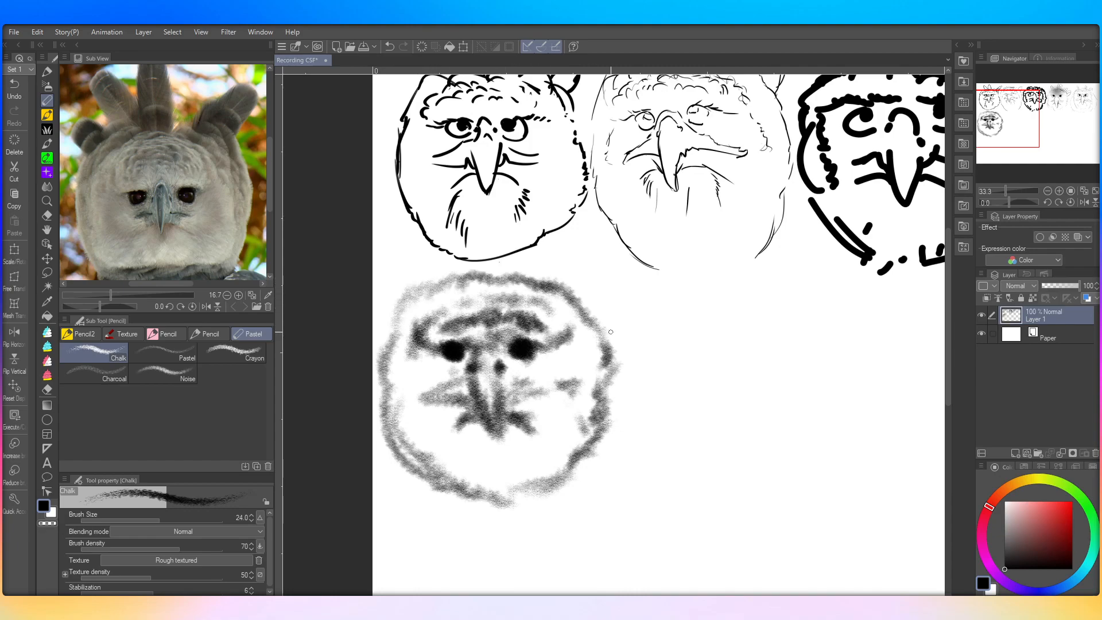
mouse_move(459, 410)
mouse_down()
mouse_move(517, 353)
mouse_move(553, 384)
mouse_move(570, 383)
mouse_move(505, 392)
mouse_move(520, 418)
mouse_move(560, 424)
mouse_move(531, 418)
mouse_up()
Step: Switch the drawing color to white and paint light spots inside both of the sixth eagle's eyes
key(x)
drag(528, 350, 529, 345)
drag(456, 349, 457, 351)
drag(528, 348, 521, 349)
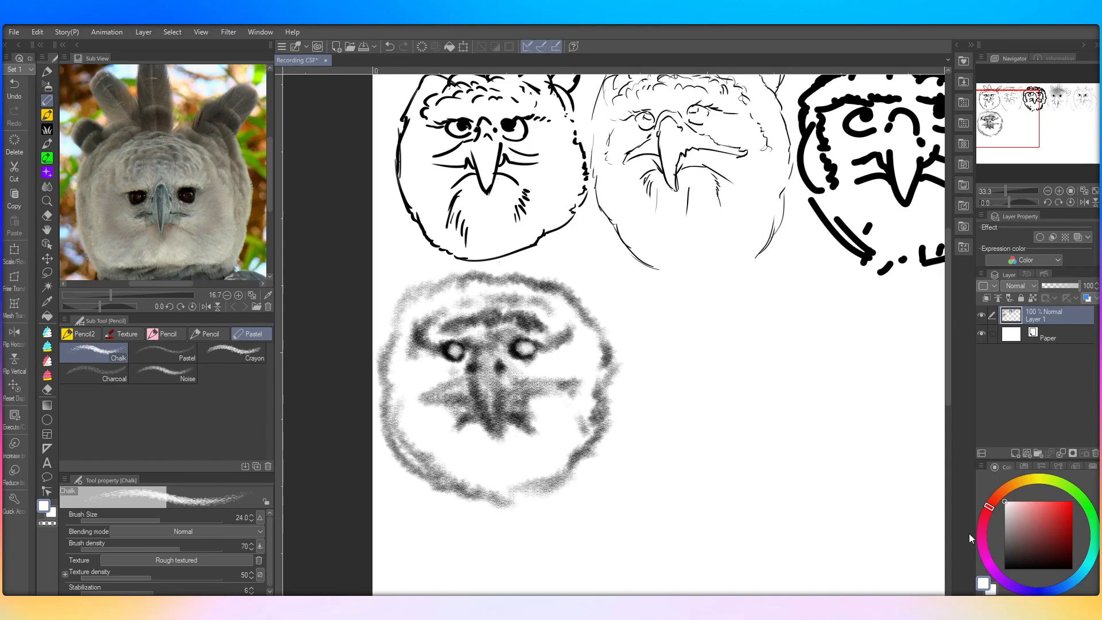
Step: Return to black, reduce the Chalk brush size to 7.9, and mark the sixth eagle's pupils
drag(1014, 537, 1004, 570)
drag(135, 520, 143, 520)
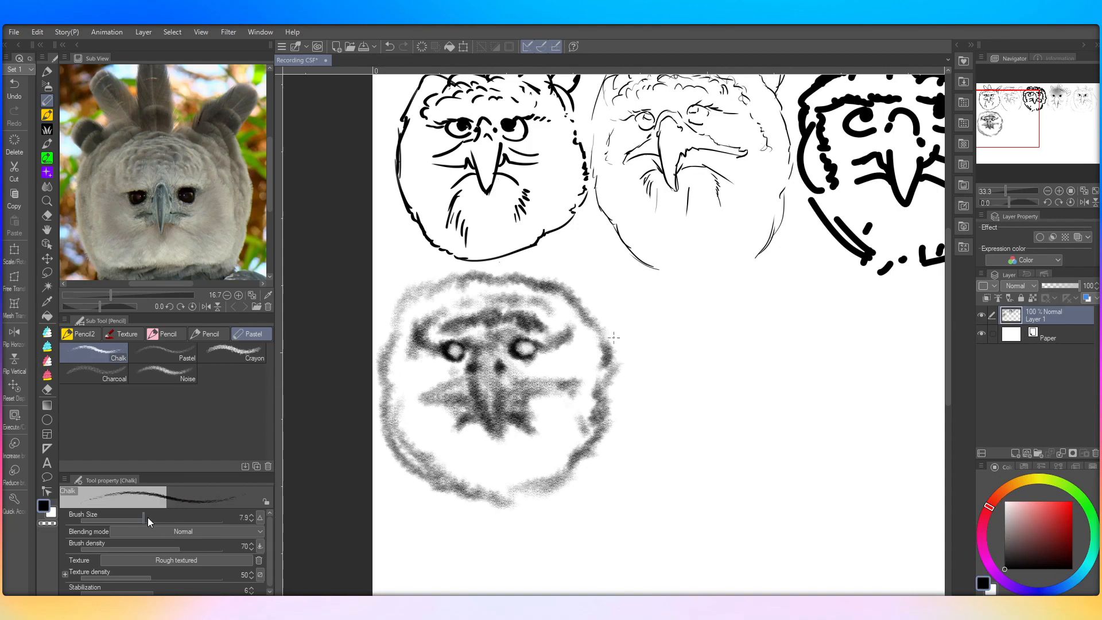
click(527, 349)
Step: Draw thin crest feathers on both sides of the sixth eagle's head and fine contour lines on its beak and mouth
scroll(424, 310, down, 1)
mouse_move(403, 276)
mouse_down()
mouse_move(435, 288)
mouse_move(409, 266)
mouse_move(414, 282)
mouse_move(402, 265)
mouse_up()
mouse_move(517, 280)
mouse_down()
mouse_move(597, 282)
mouse_move(526, 269)
mouse_move(531, 286)
mouse_move(532, 269)
mouse_move(547, 267)
mouse_move(570, 322)
mouse_move(571, 280)
mouse_move(545, 287)
mouse_up()
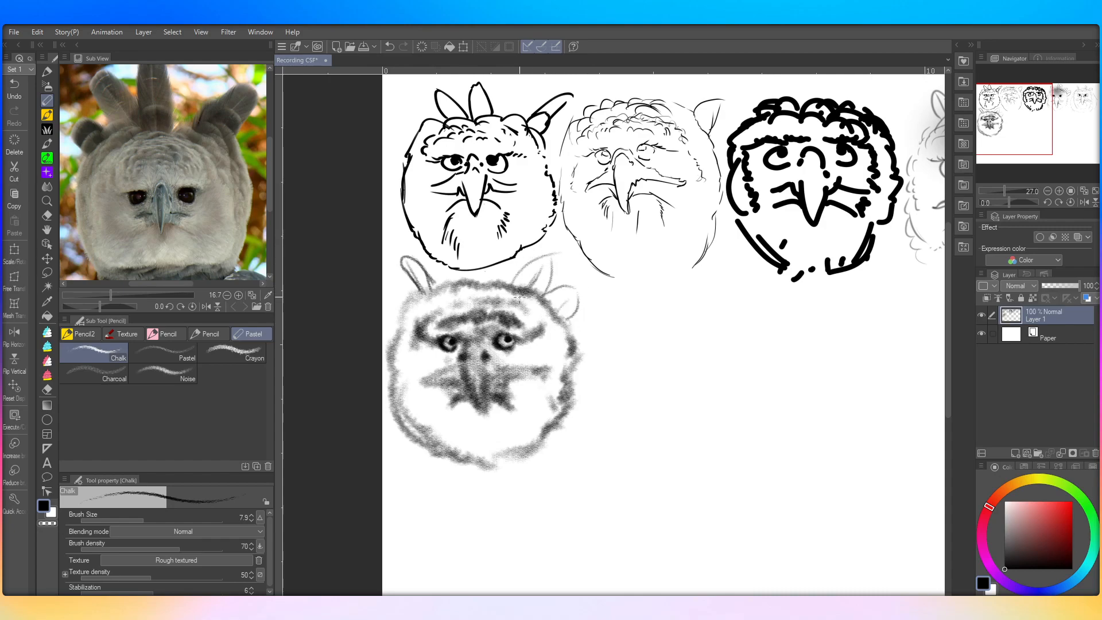
drag(462, 345, 482, 410)
mouse_move(482, 370)
mouse_down()
mouse_move(489, 383)
mouse_move(512, 380)
mouse_move(429, 382)
mouse_up()
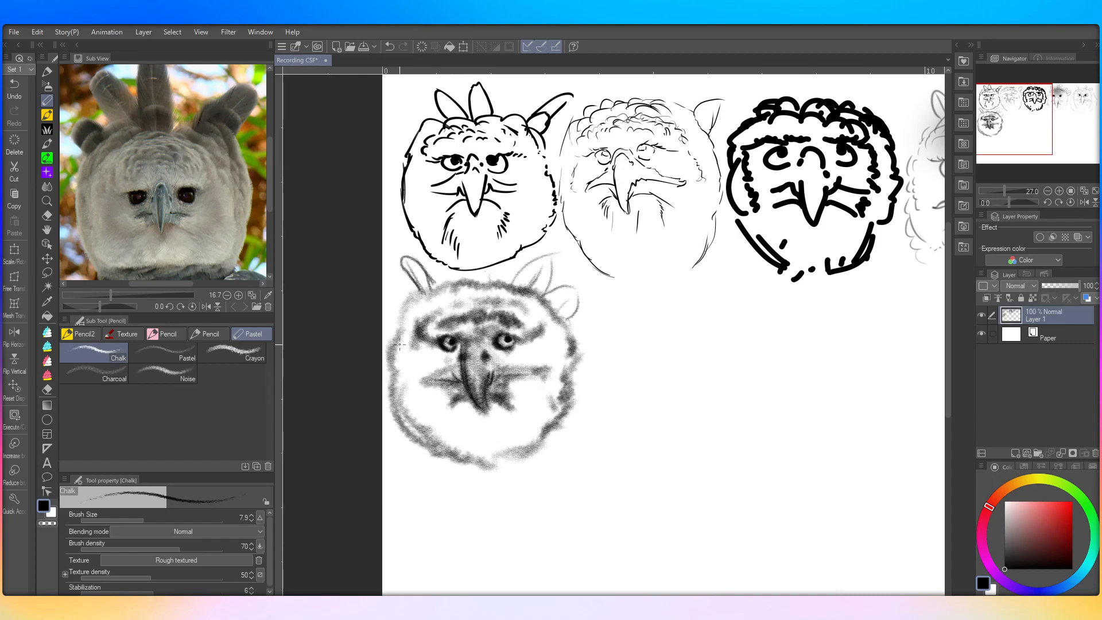
Step: Select the Smooth watercolor brush and set its brush size to 24
scroll(400, 345, down, 2)
scroll(520, 411, up, 2)
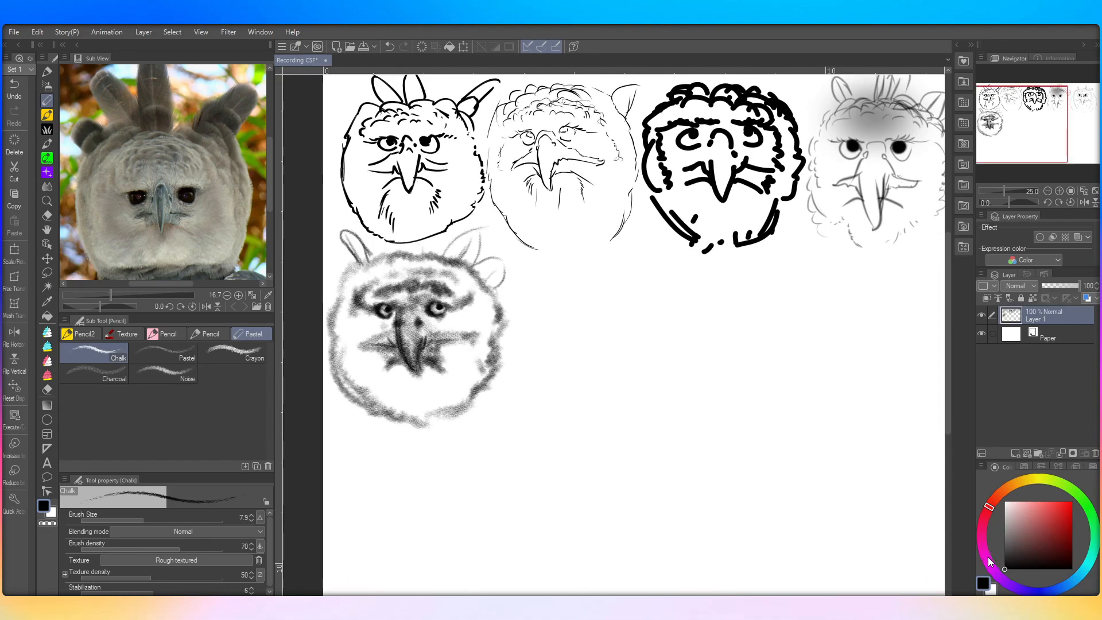
click(160, 515)
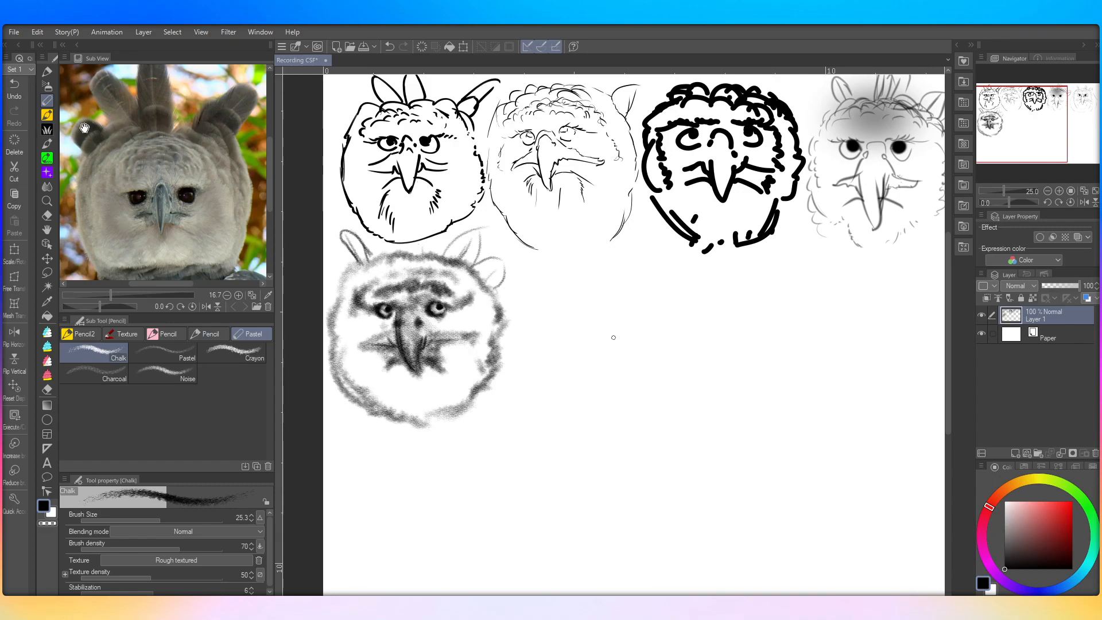
click(46, 114)
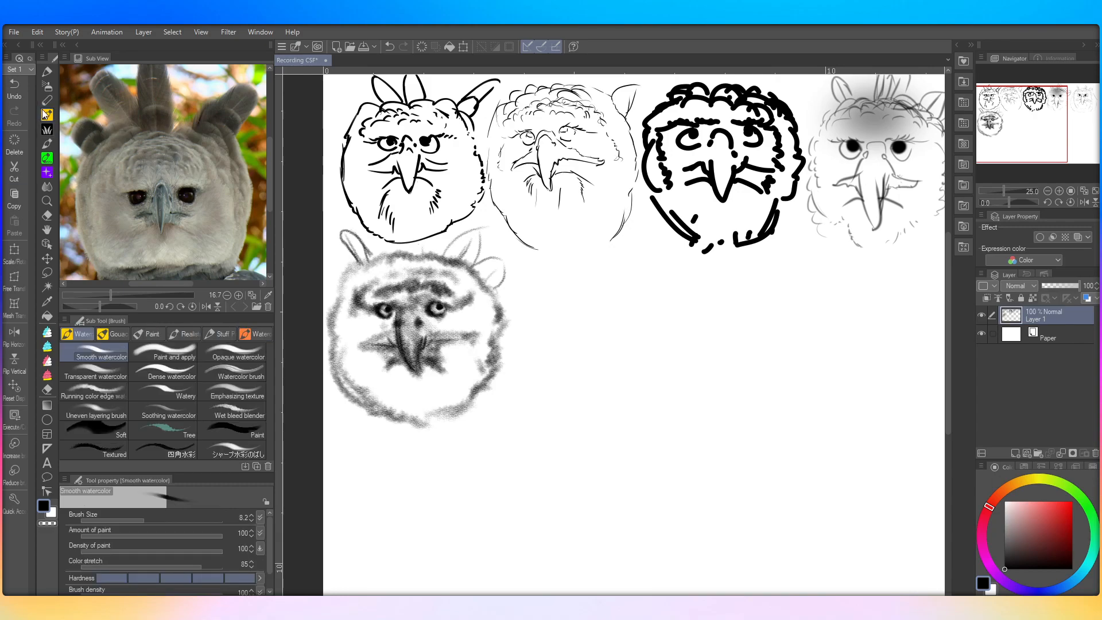
scroll(565, 377, down, 2)
scroll(517, 379, up, 2)
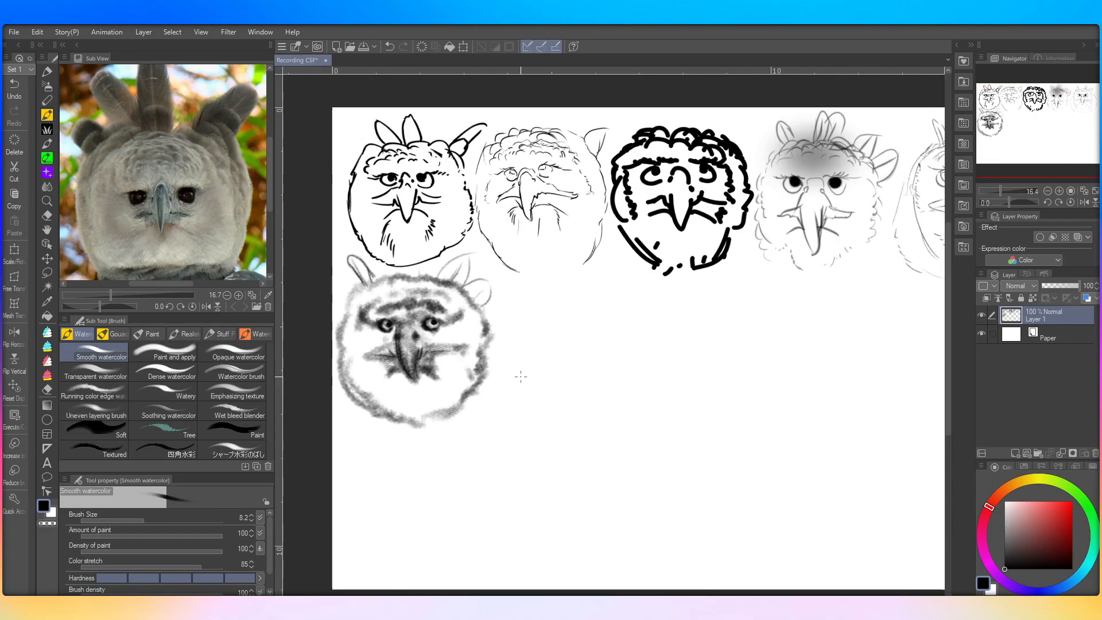
scroll(508, 362, up, 2)
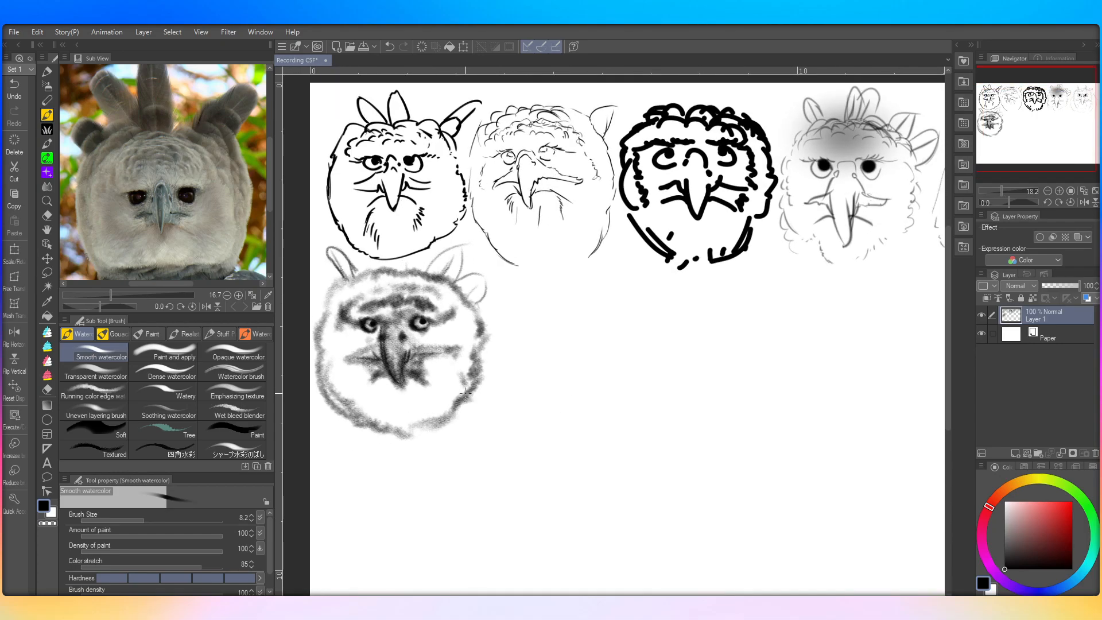
click(154, 519)
click(253, 515)
click(253, 515)
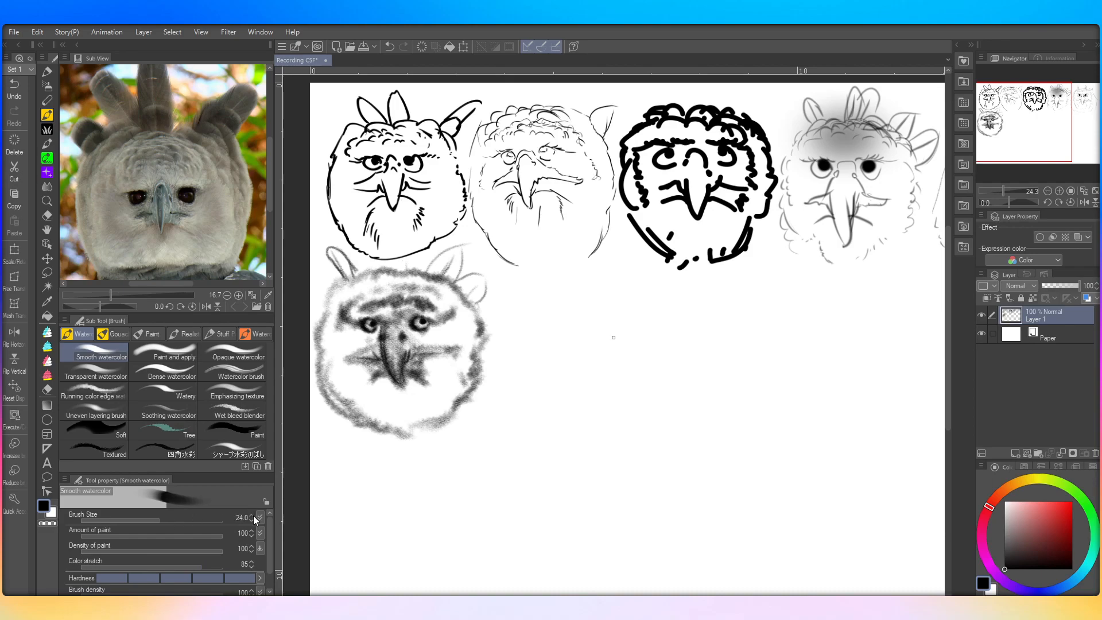
Step: Reduce the watercolor brush size to 12 and draw a seventh eagle's first eye with a shaded iris beside the chalk eagle
scroll(571, 438, up, 1)
scroll(577, 440, up, 2)
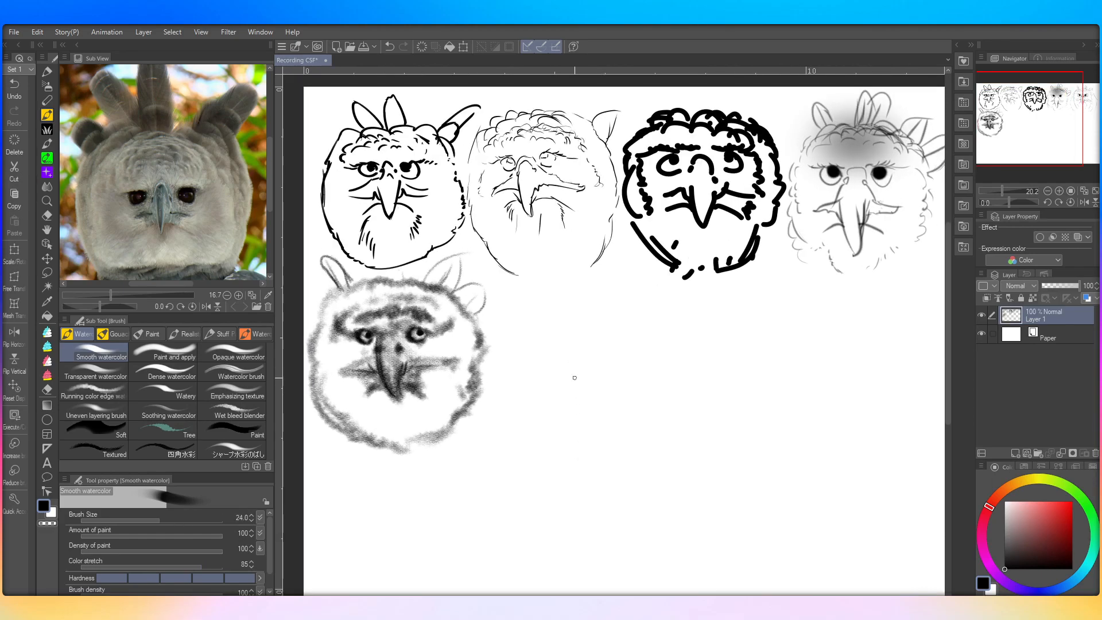
scroll(537, 416, down, 1)
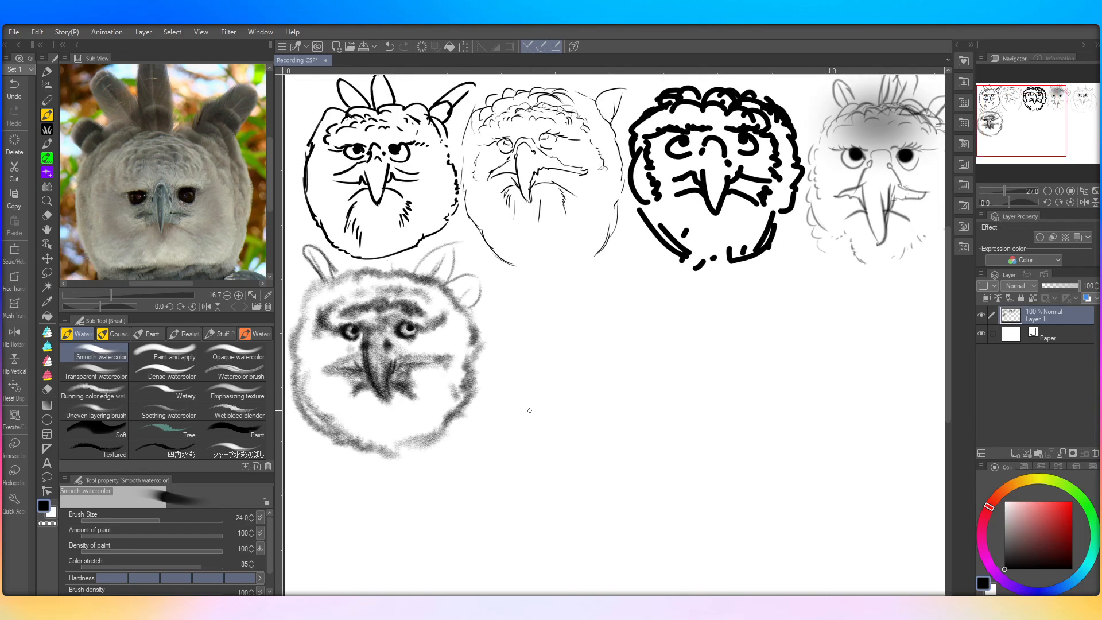
scroll(518, 435, up, 1)
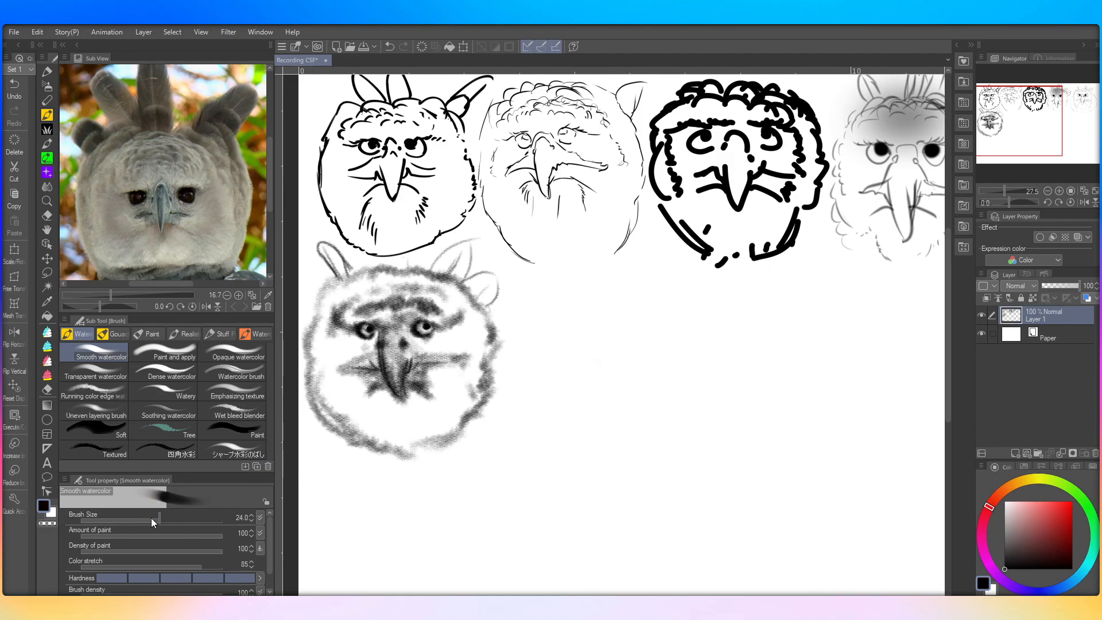
drag(602, 366, 614, 336)
click(13, 87)
drag(591, 320, 599, 340)
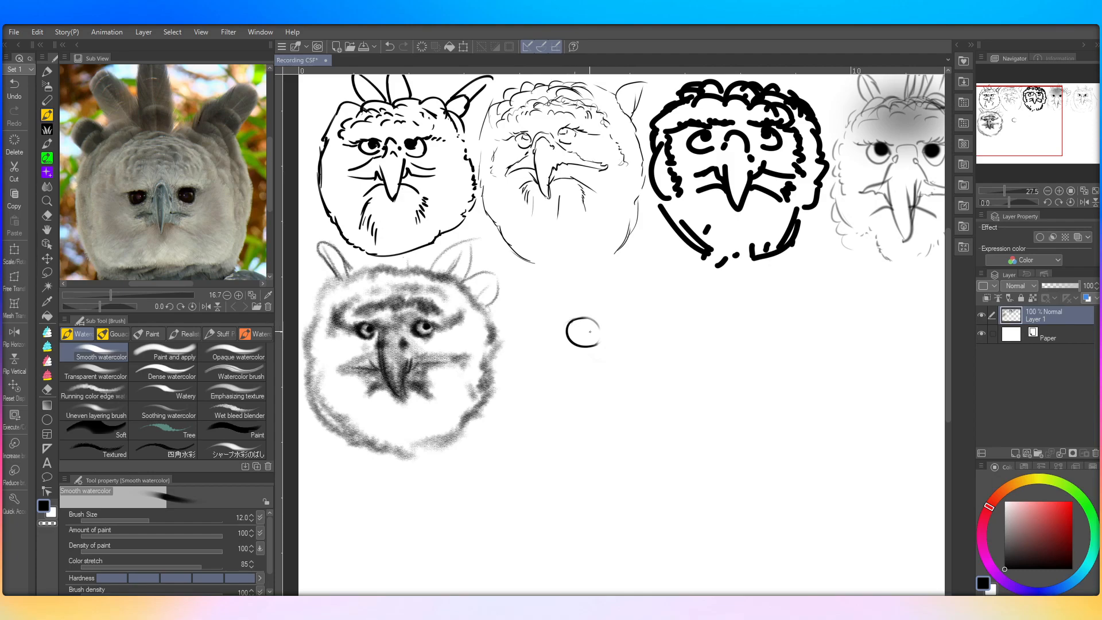
drag(592, 333, 579, 326)
drag(593, 325, 592, 330)
Step: Set the color stretch to 0 and the brush size to 24, and thicken the first eye's dark rim
drag(102, 566, 71, 567)
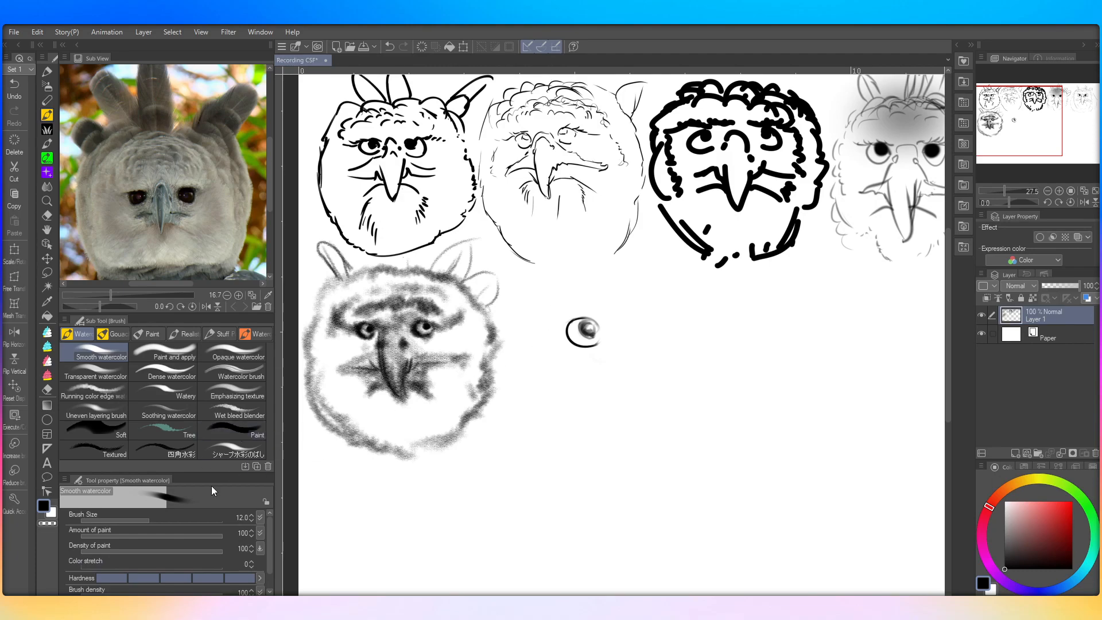
click(156, 519)
mouse_move(582, 353)
mouse_down()
mouse_move(563, 331)
mouse_move(589, 346)
mouse_move(567, 325)
mouse_move(569, 345)
mouse_move(579, 344)
mouse_move(578, 319)
mouse_move(563, 339)
mouse_move(584, 346)
mouse_move(591, 326)
mouse_move(583, 341)
mouse_move(565, 332)
mouse_move(571, 343)
mouse_move(587, 336)
mouse_move(593, 317)
mouse_move(604, 346)
mouse_move(591, 319)
mouse_up()
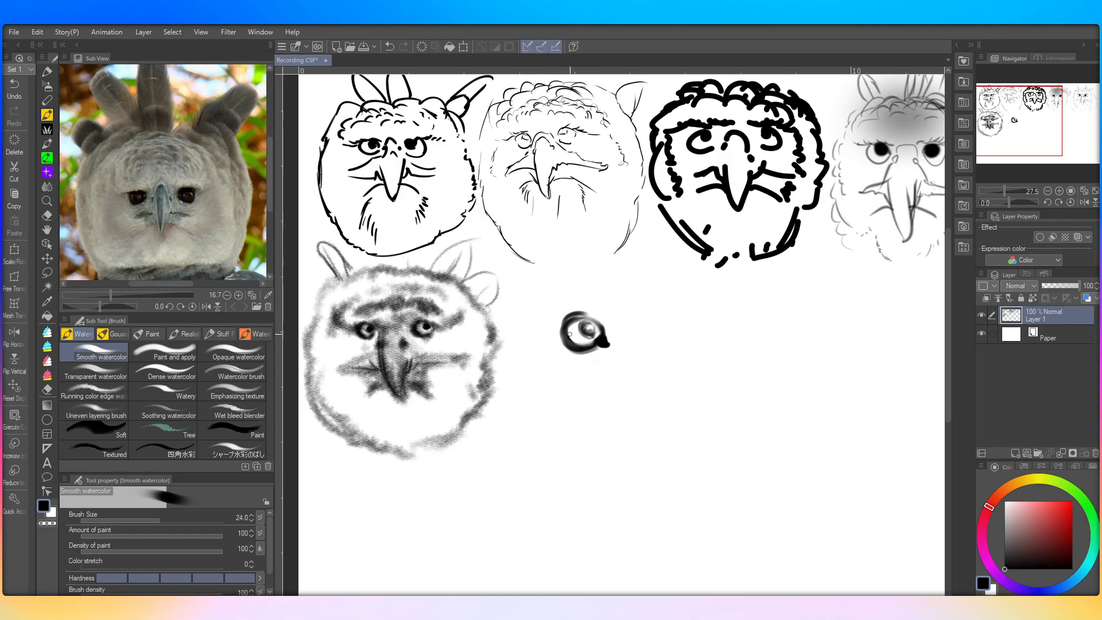
mouse_move(569, 325)
mouse_down()
mouse_move(573, 336)
mouse_move(591, 319)
mouse_move(601, 330)
mouse_move(595, 320)
mouse_up()
Step: Complete the seventh eagle's eye area with nostril marks, a dark second eye and slanted brow lines
mouse_move(604, 328)
mouse_down()
mouse_move(646, 320)
mouse_move(617, 342)
mouse_move(643, 348)
mouse_move(654, 333)
mouse_move(657, 353)
mouse_move(628, 336)
mouse_move(656, 361)
mouse_move(617, 349)
mouse_move(592, 379)
mouse_up()
mouse_move(674, 372)
mouse_down()
mouse_move(679, 347)
mouse_move(706, 330)
mouse_move(678, 326)
mouse_move(684, 354)
mouse_move(692, 348)
mouse_move(666, 337)
mouse_move(692, 349)
mouse_move(669, 334)
mouse_move(694, 332)
mouse_up()
mouse_move(696, 344)
mouse_down()
mouse_move(675, 351)
mouse_move(676, 328)
mouse_move(693, 336)
mouse_move(683, 345)
mouse_up()
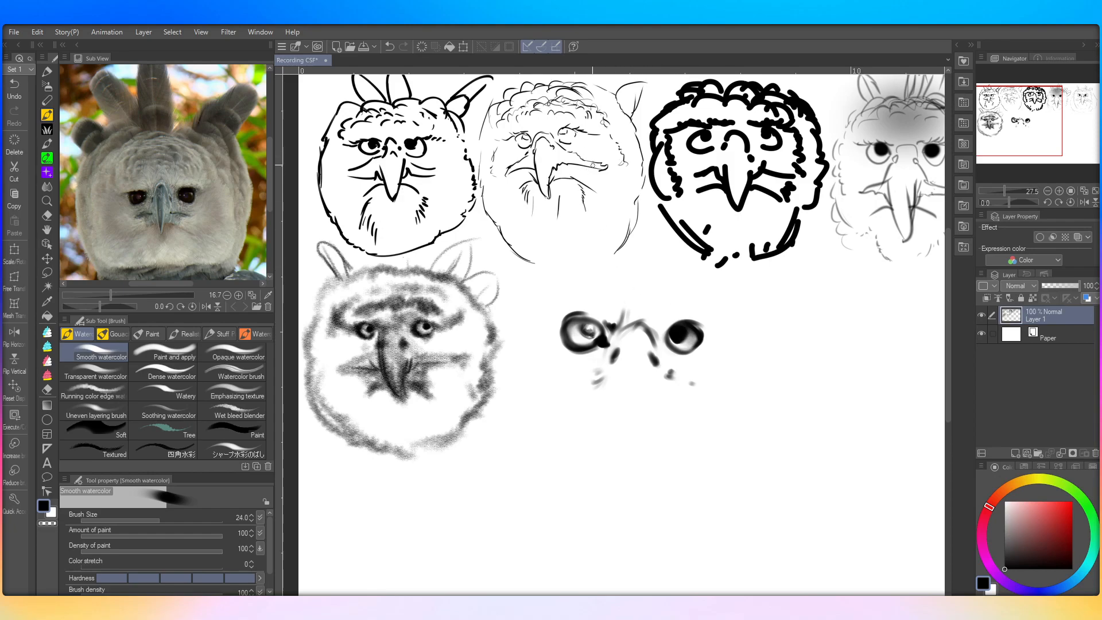
drag(587, 326, 588, 325)
mouse_move(666, 321)
mouse_down()
mouse_move(729, 323)
mouse_move(584, 317)
mouse_move(548, 304)
mouse_up()
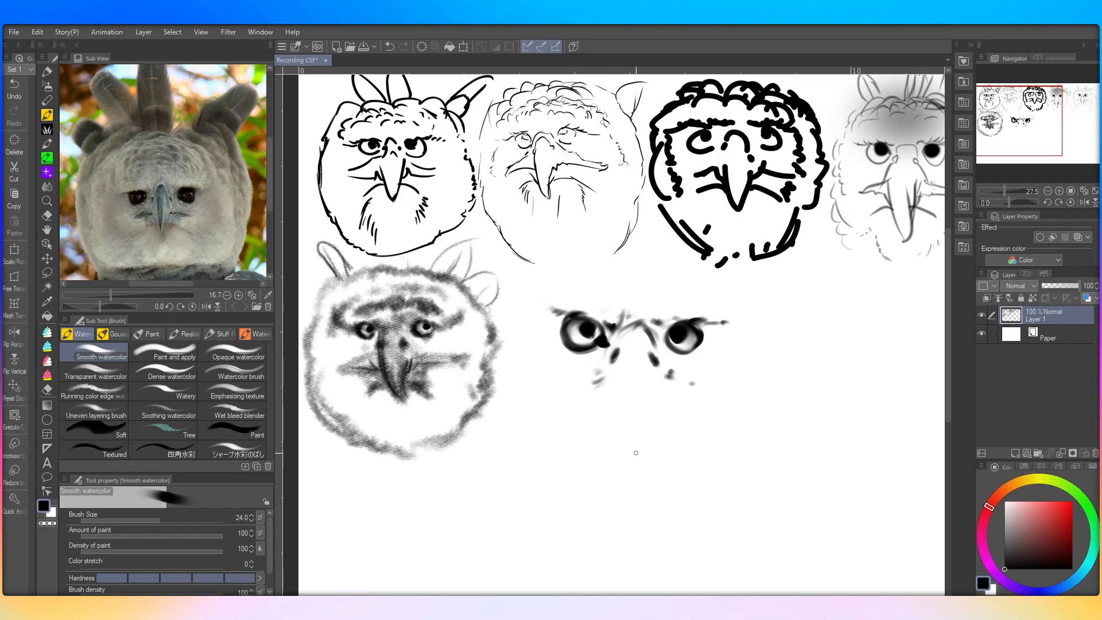
Step: Paint the seventh eagle's long pointed beak and the mouth lines spreading out from both of its sides
drag(626, 365, 632, 463)
mouse_move(622, 345)
mouse_down()
mouse_move(629, 441)
mouse_move(629, 350)
mouse_move(632, 467)
mouse_move(631, 361)
mouse_move(638, 460)
mouse_move(630, 404)
mouse_move(652, 393)
mouse_move(633, 466)
mouse_move(643, 364)
mouse_move(640, 445)
mouse_move(626, 478)
mouse_move(636, 479)
mouse_move(614, 397)
mouse_move(623, 466)
mouse_move(641, 410)
mouse_move(629, 471)
mouse_move(644, 316)
mouse_up()
mouse_move(612, 417)
mouse_down()
mouse_move(600, 392)
mouse_move(556, 379)
mouse_up()
mouse_move(648, 424)
mouse_down()
mouse_move(661, 389)
mouse_move(723, 391)
mouse_move(677, 375)
mouse_up()
mouse_move(563, 388)
mouse_down()
mouse_move(544, 376)
mouse_move(580, 371)
mouse_up()
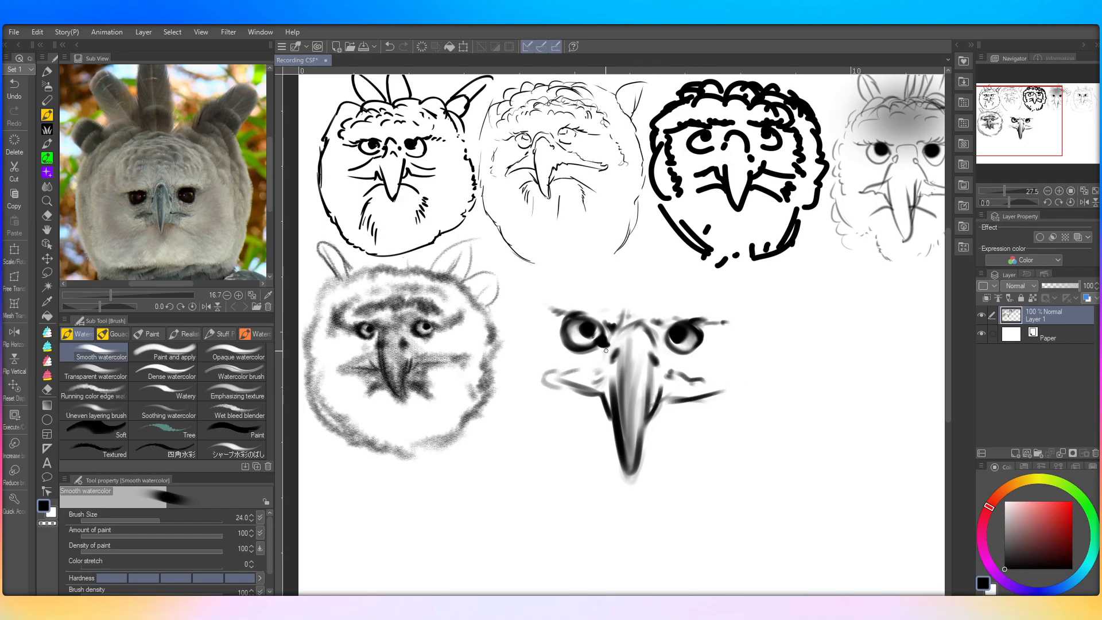
Step: Close the seventh eagle's mouth corner with a stroke and dot the outer edges of its face
mouse_move(677, 412)
mouse_down()
mouse_move(724, 402)
mouse_move(733, 361)
mouse_up()
click(540, 357)
click(539, 348)
click(539, 336)
click(541, 320)
Step: Draw dark strokes under the seventh eagle's mouth and shade softly on both sides of the beak
mouse_move(577, 414)
mouse_down()
mouse_move(614, 425)
mouse_move(589, 421)
mouse_up()
mouse_move(643, 422)
mouse_down()
mouse_move(674, 429)
mouse_move(646, 425)
mouse_move(652, 393)
mouse_up()
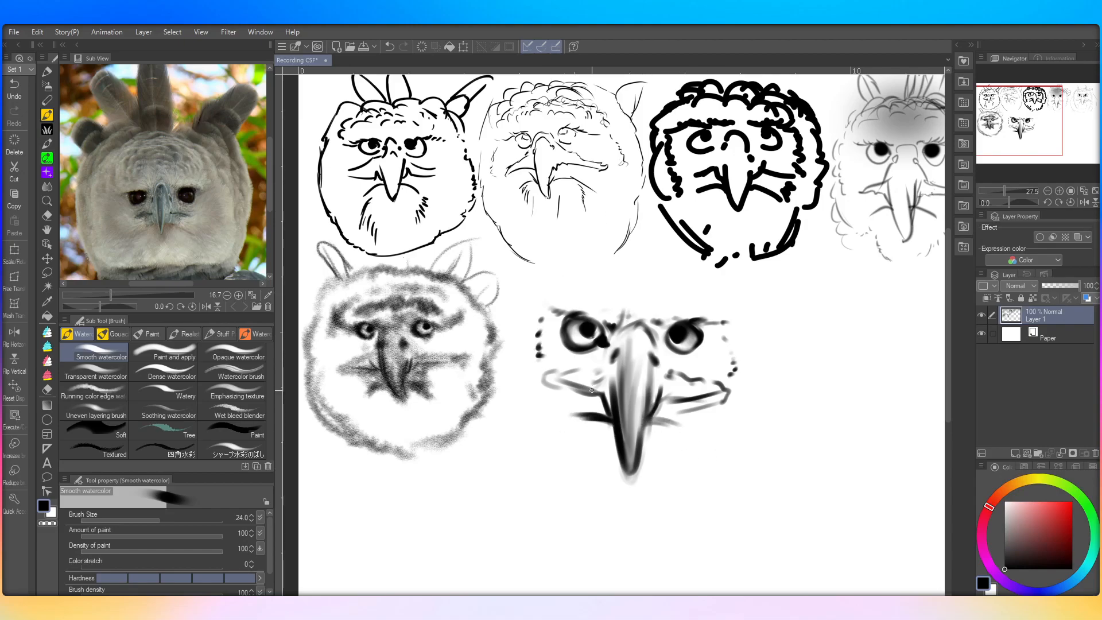
mouse_move(580, 410)
mouse_down()
mouse_move(603, 418)
mouse_move(595, 389)
mouse_up()
drag(655, 415, 673, 405)
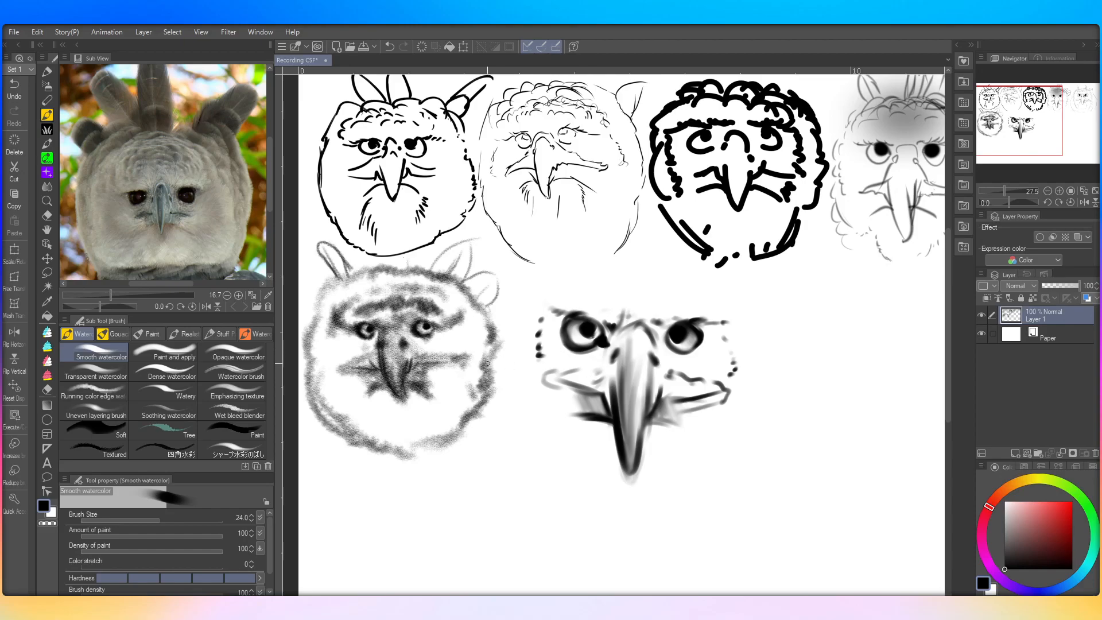
Step: Lasso the seventh eagle's face, scale it down to about 58%, place it beside the sixth eagle and clear the selection
click(47, 272)
mouse_move(644, 504)
mouse_down()
mouse_move(525, 338)
mouse_move(620, 284)
mouse_move(711, 486)
mouse_up()
click(14, 251)
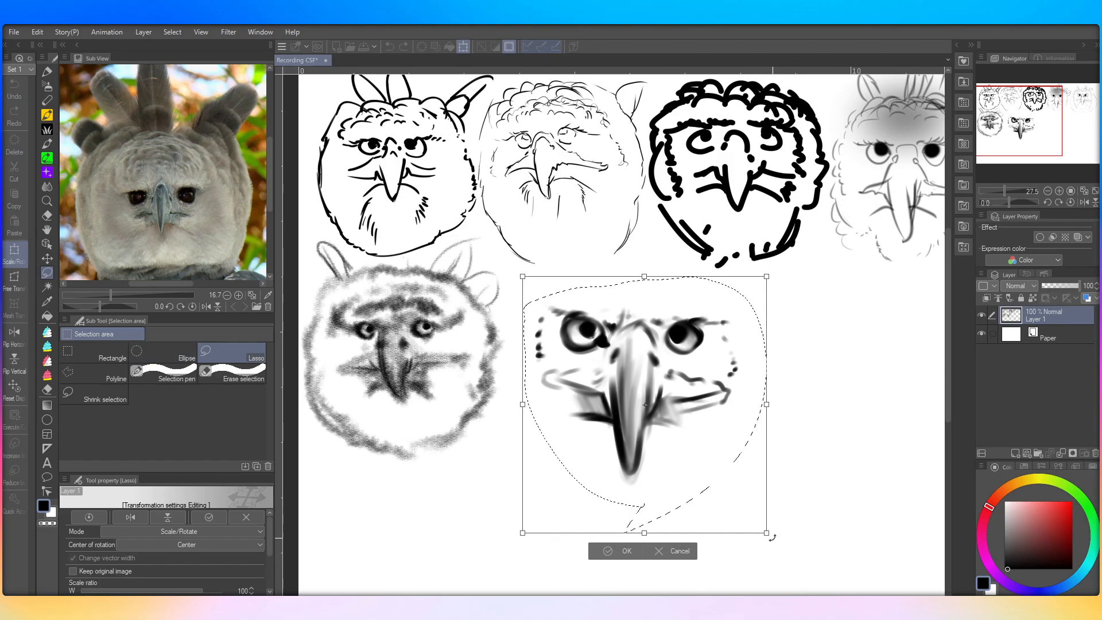
drag(772, 537, 692, 461)
drag(629, 394, 665, 419)
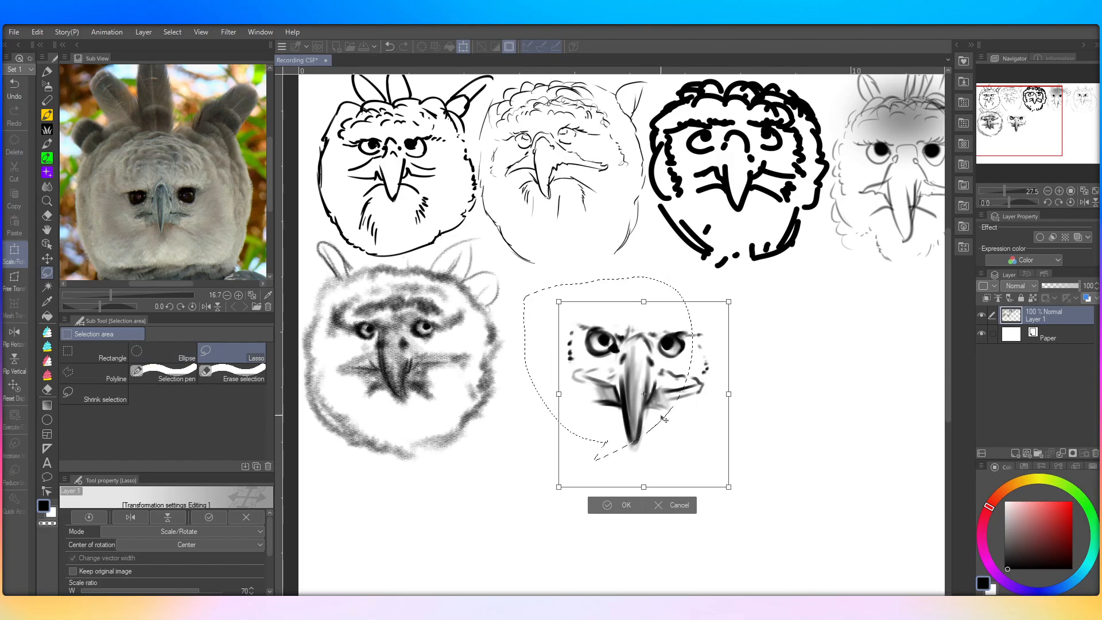
drag(719, 483, 706, 472)
drag(650, 394, 635, 397)
drag(700, 479, 684, 464)
drag(642, 436, 658, 440)
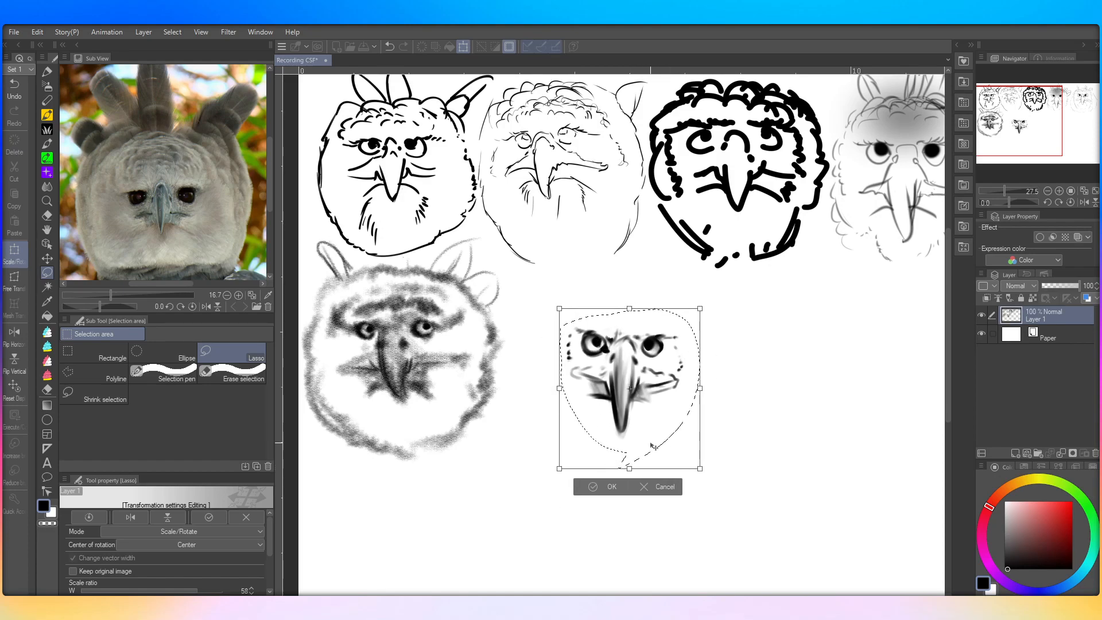
click(610, 488)
key(ctrl+d)
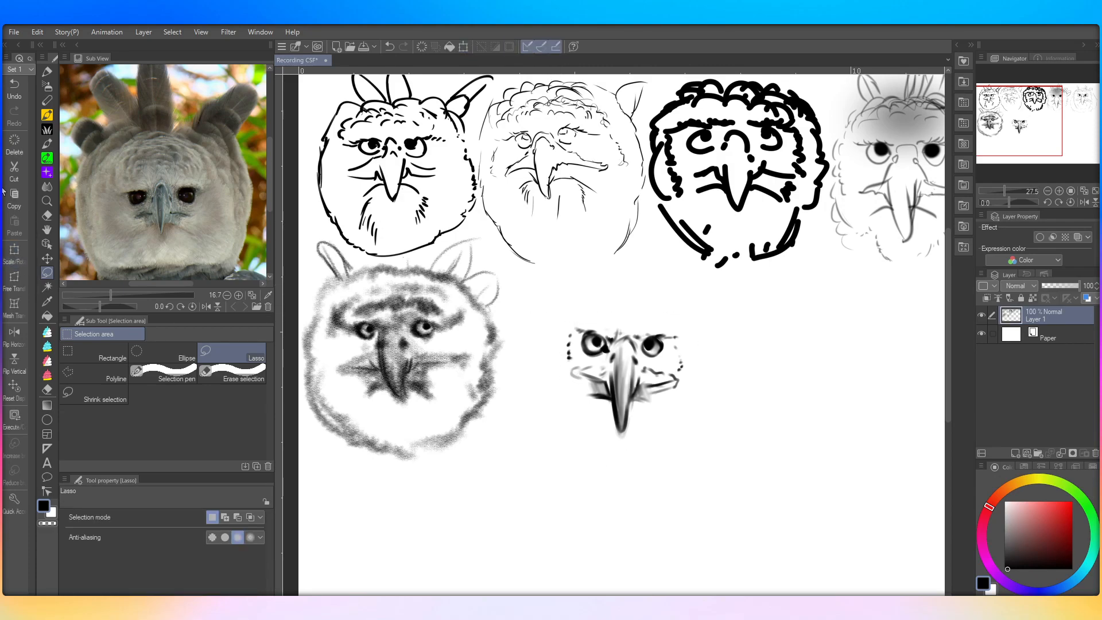
Step: Set the Smooth watercolor brush to size 12 with a color stretch of 85
click(47, 115)
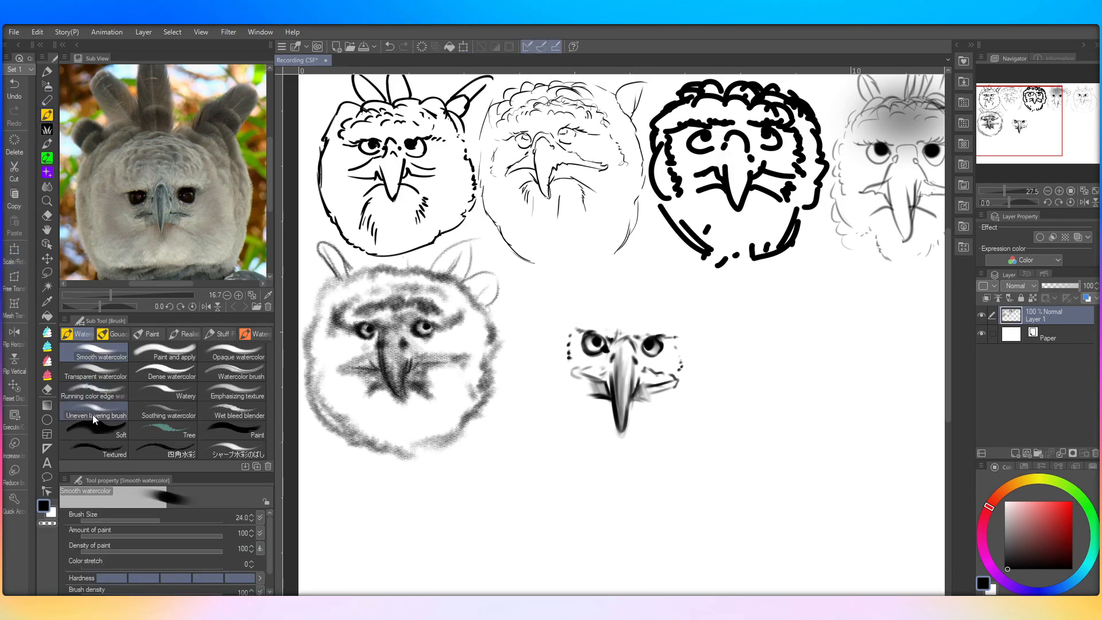
click(146, 519)
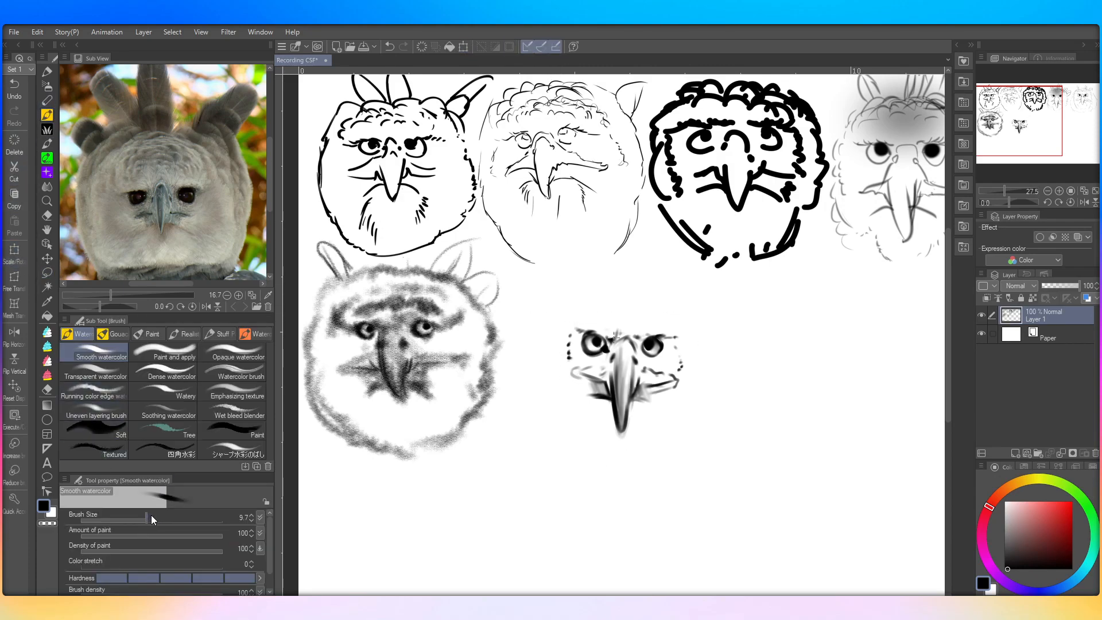
click(251, 514)
click(204, 565)
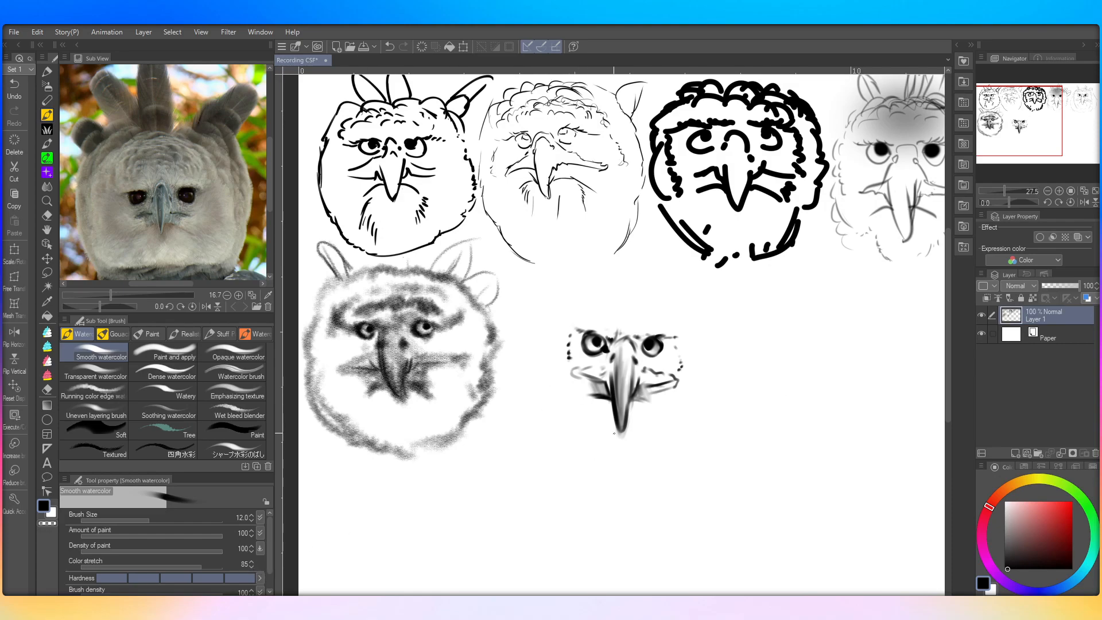
Step: Paint light strokes around the seventh eagle's lower cheek and brows, and layer curved feather lines over its forehead
drag(594, 417, 586, 415)
drag(547, 364, 552, 328)
drag(675, 330, 703, 328)
mouse_move(606, 316)
mouse_down()
mouse_move(625, 319)
mouse_move(607, 308)
mouse_move(627, 309)
mouse_up()
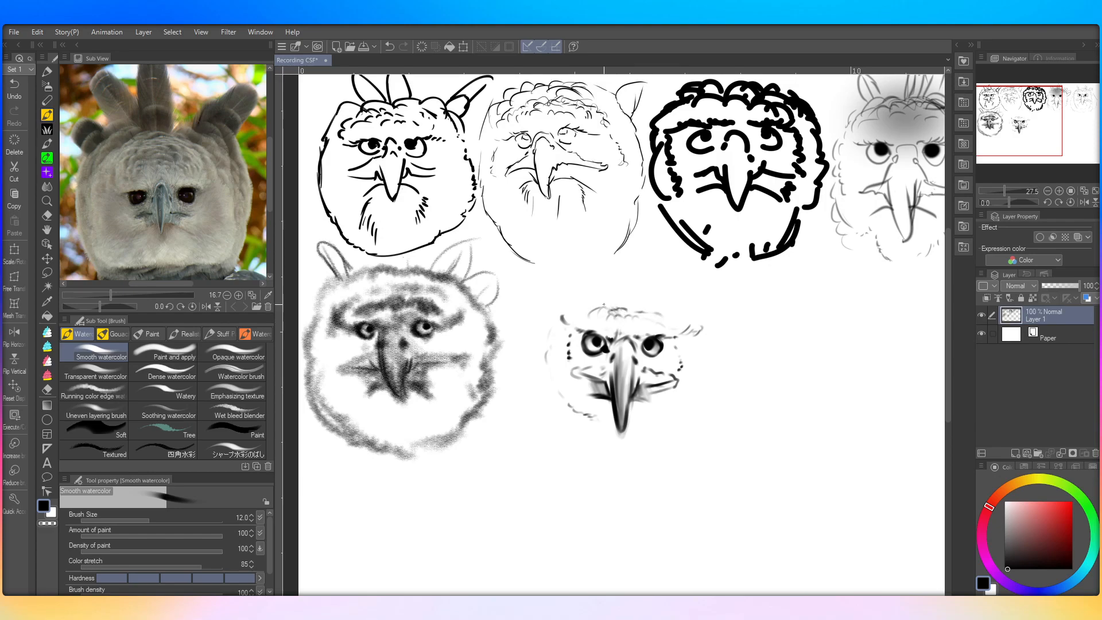
mouse_move(569, 308)
mouse_down()
mouse_move(614, 296)
mouse_move(666, 312)
mouse_move(665, 302)
mouse_move(672, 316)
mouse_move(636, 294)
mouse_up()
mouse_move(638, 297)
mouse_down()
mouse_move(590, 299)
mouse_move(610, 308)
mouse_move(628, 291)
mouse_up()
drag(666, 293, 687, 288)
mouse_move(684, 296)
mouse_down()
mouse_move(694, 307)
mouse_move(606, 278)
mouse_up()
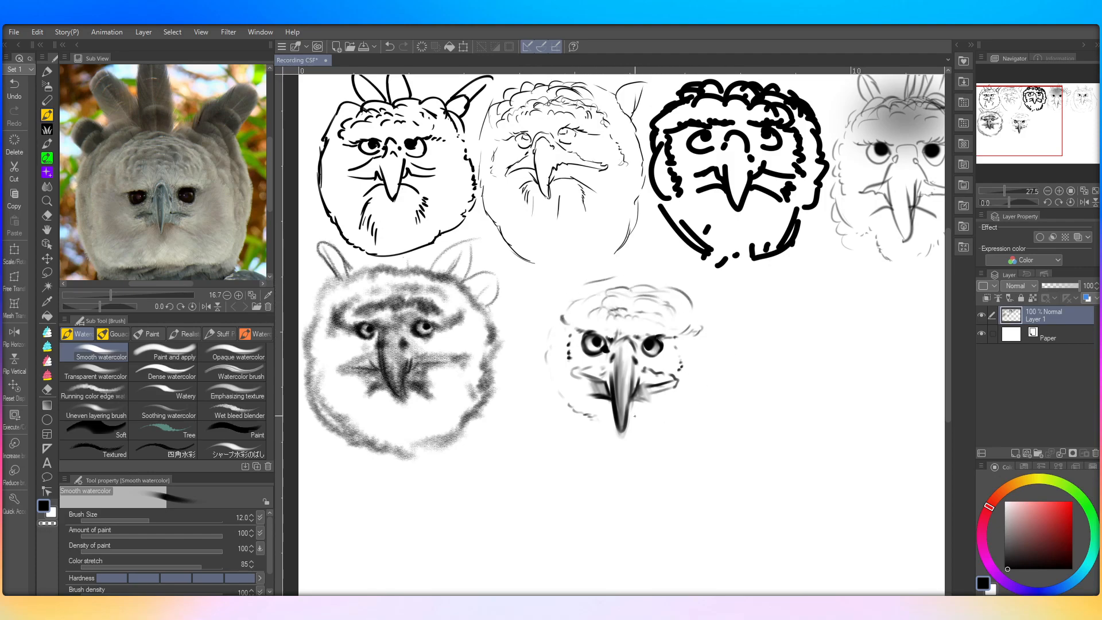
Step: Build up the seventh eagle's rounded head outline with feathery strokes along both sides, from the crown to the lower cheeks
mouse_move(684, 414)
mouse_down()
mouse_move(706, 366)
mouse_move(672, 334)
mouse_up()
mouse_move(558, 397)
mouse_down()
mouse_move(540, 322)
mouse_move(592, 296)
mouse_up()
drag(714, 363, 695, 306)
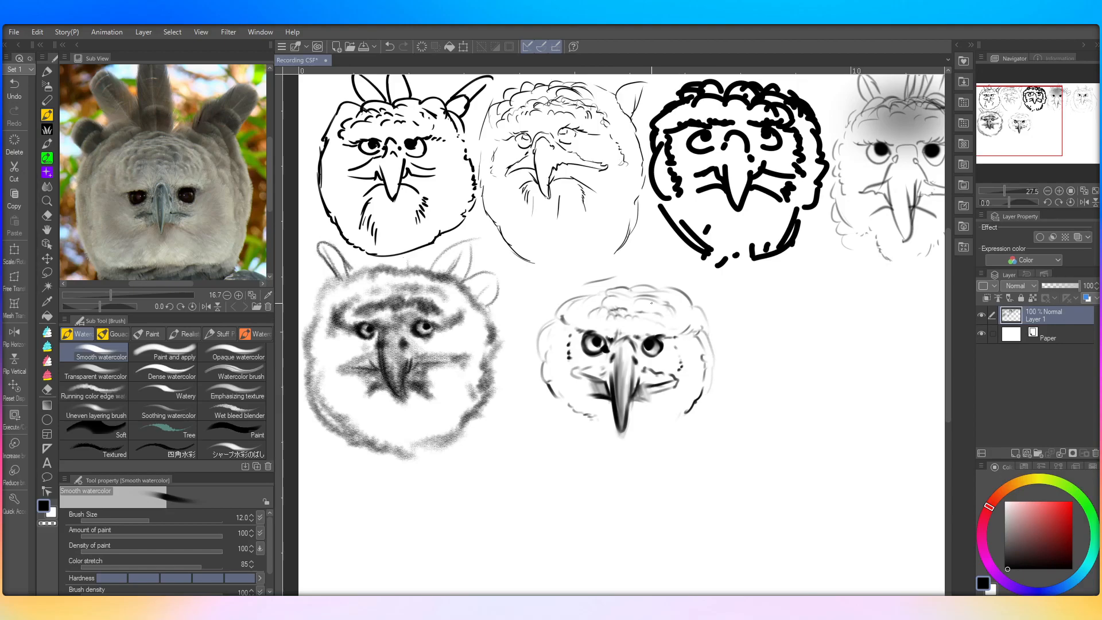
mouse_move(551, 317)
mouse_down()
mouse_move(568, 293)
mouse_move(614, 278)
mouse_move(701, 305)
mouse_up()
mouse_move(703, 309)
mouse_down()
mouse_move(673, 295)
mouse_move(714, 321)
mouse_up()
drag(574, 445, 540, 378)
drag(672, 443, 715, 372)
drag(547, 432, 534, 334)
drag(695, 429, 708, 381)
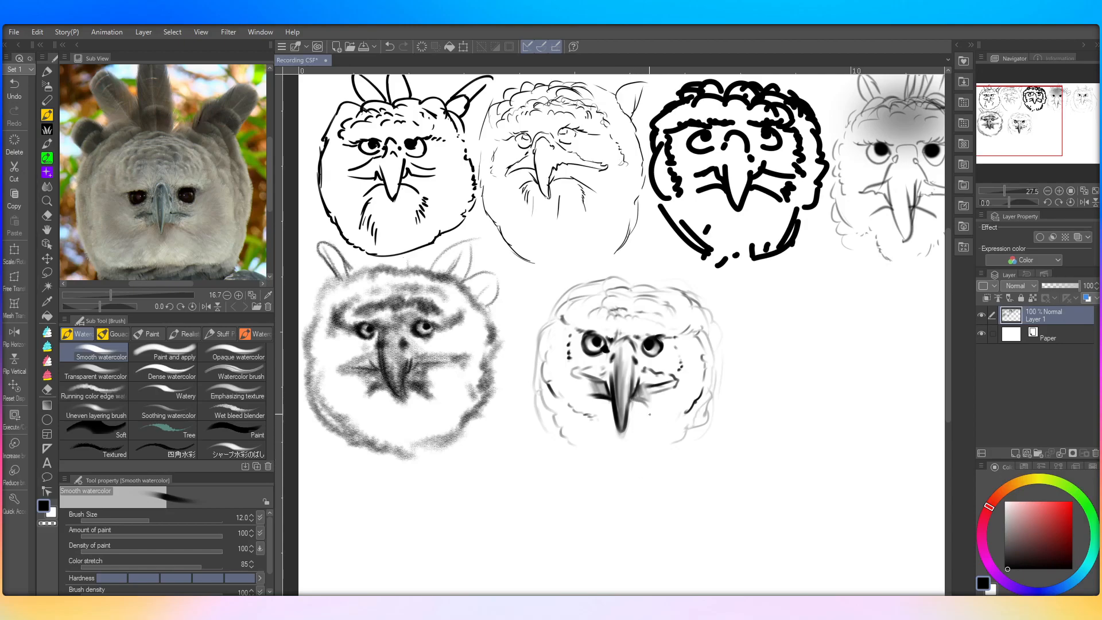
Step: Darken the seventh eagle's beak and brush short dark feathers under it, and add rounded crest feathers on top of the head
drag(631, 380, 625, 423)
mouse_move(642, 467)
mouse_down()
mouse_move(632, 446)
mouse_move(653, 464)
mouse_move(666, 433)
mouse_up()
drag(626, 467, 631, 451)
mouse_move(635, 467)
mouse_down()
mouse_move(637, 447)
mouse_move(608, 451)
mouse_up()
drag(599, 465, 600, 447)
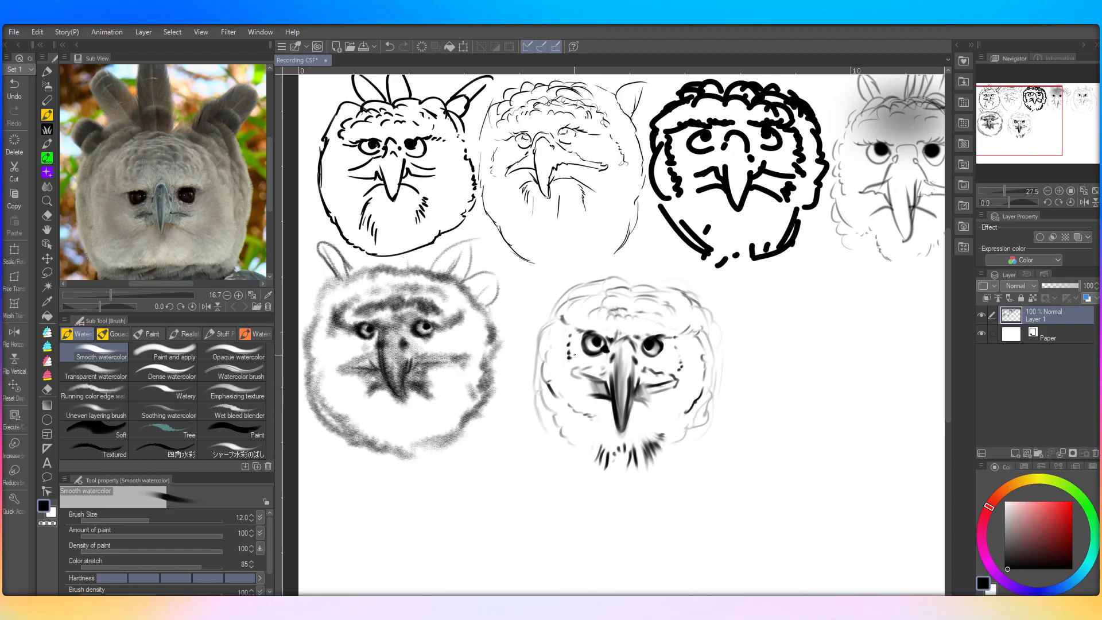
mouse_move(561, 280)
mouse_down()
mouse_move(563, 264)
mouse_move(584, 283)
mouse_move(646, 253)
mouse_move(615, 263)
mouse_move(653, 267)
mouse_move(659, 248)
mouse_move(679, 284)
mouse_up()
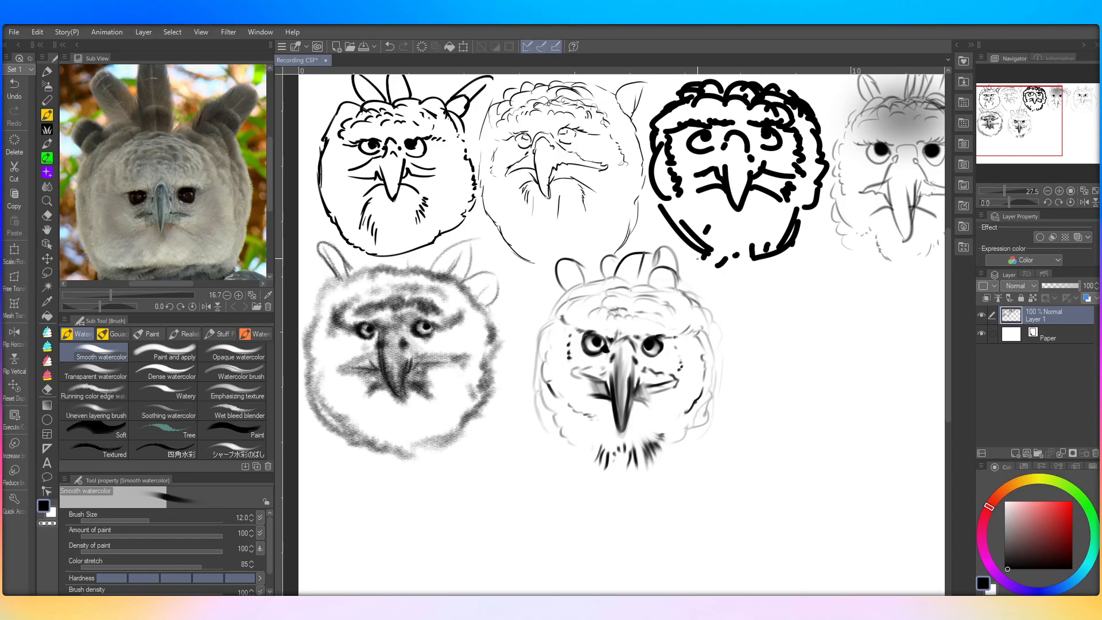
drag(693, 299, 712, 310)
Step: Start an eighth eagle beside the seventh with the Gouache brush at size 30, sketching one lashed eye and the beak's nostril area
scroll(341, 352, down, 3)
scroll(590, 398, up, 4)
scroll(342, 312, down, 4)
scroll(535, 329, up, 3)
scroll(535, 328, up, 2)
click(114, 334)
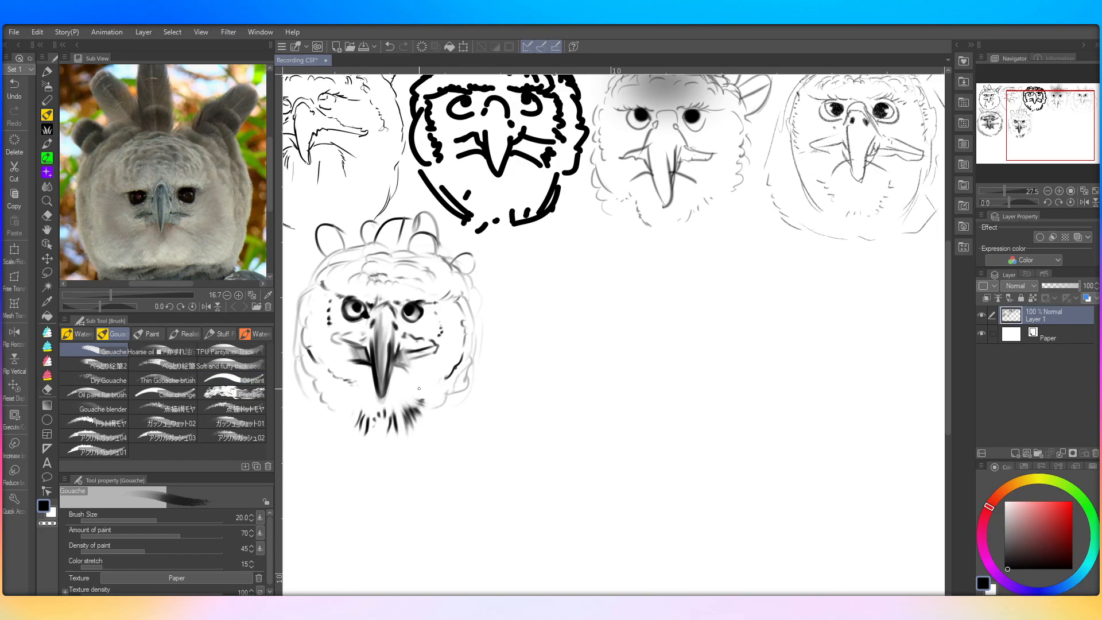
click(252, 514)
mouse_move(587, 318)
mouse_down()
mouse_move(553, 307)
mouse_move(571, 320)
mouse_move(555, 318)
mouse_move(560, 295)
mouse_move(558, 318)
mouse_move(585, 319)
mouse_move(574, 307)
mouse_move(592, 306)
mouse_move(580, 319)
mouse_move(569, 301)
mouse_move(578, 296)
mouse_move(582, 312)
mouse_move(583, 302)
mouse_move(559, 298)
mouse_move(594, 305)
mouse_move(551, 289)
mouse_move(540, 289)
mouse_move(543, 301)
mouse_move(515, 298)
mouse_move(586, 283)
mouse_move(549, 311)
mouse_move(506, 308)
mouse_up()
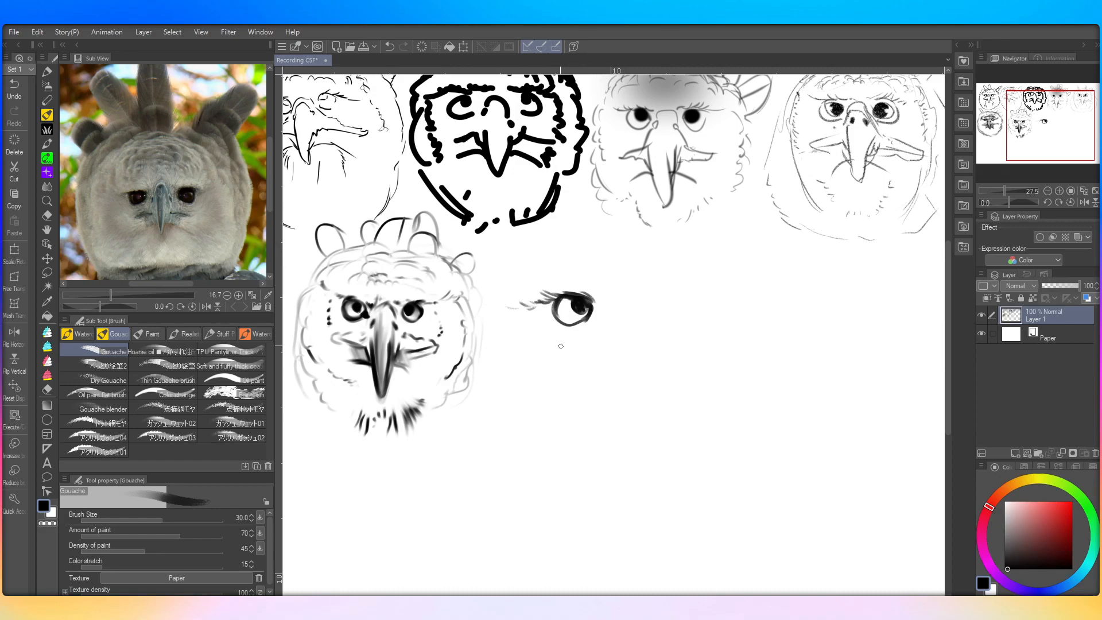
mouse_move(590, 328)
mouse_down()
mouse_move(562, 326)
mouse_move(546, 308)
mouse_move(595, 327)
mouse_move(588, 319)
mouse_up()
mouse_move(607, 328)
mouse_down()
mouse_move(599, 336)
mouse_move(616, 293)
mouse_move(636, 301)
mouse_move(641, 337)
mouse_move(617, 319)
mouse_up()
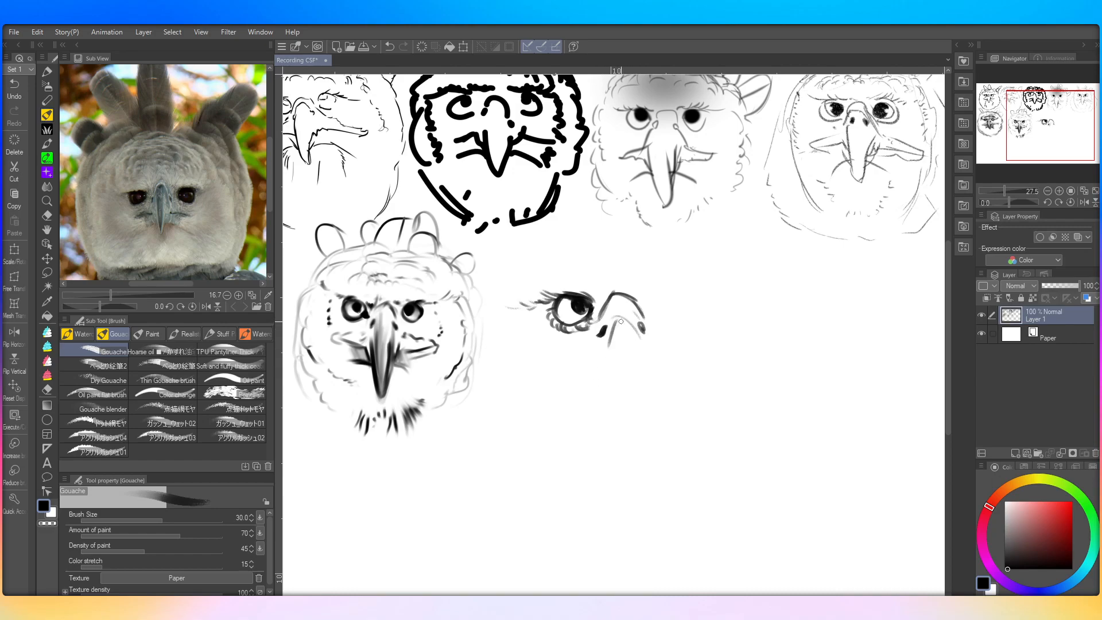
Step: Sketch the eighth eagle's long pointed beak and the mouth lines extending from both of its sides
drag(606, 383, 609, 347)
mouse_move(620, 432)
mouse_down()
mouse_move(600, 354)
mouse_move(625, 434)
mouse_move(638, 359)
mouse_move(627, 393)
mouse_move(647, 361)
mouse_move(758, 363)
mouse_move(649, 325)
mouse_up()
mouse_move(603, 383)
mouse_down()
mouse_move(601, 338)
mouse_move(615, 315)
mouse_up()
mouse_move(597, 376)
mouse_down()
mouse_move(571, 363)
mouse_move(532, 367)
mouse_move(581, 351)
mouse_move(595, 333)
mouse_up()
mouse_move(605, 381)
mouse_down()
mouse_move(574, 388)
mouse_move(661, 382)
mouse_move(676, 395)
mouse_up()
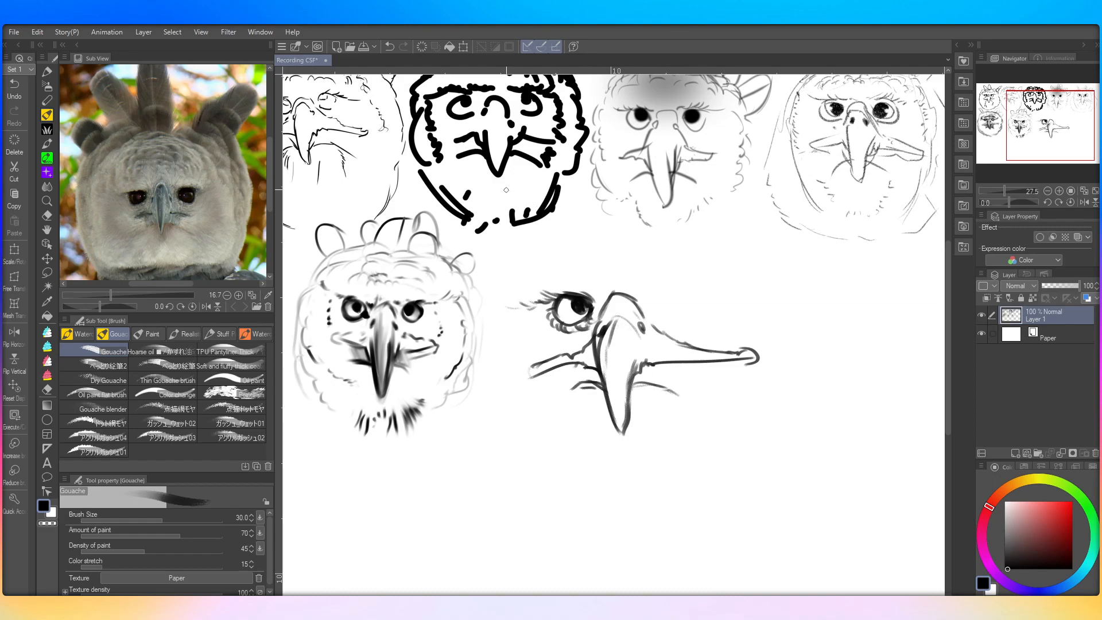
mouse_move(679, 386)
mouse_down()
mouse_move(688, 371)
mouse_move(721, 368)
mouse_up()
drag(668, 406, 685, 392)
drag(575, 393, 539, 373)
Step: Draw the eighth eagle's second eye with a dark pupil, a heavy brow line and marks around the rim
drag(660, 301, 686, 292)
mouse_move(655, 305)
mouse_down()
mouse_move(691, 331)
mouse_move(684, 297)
mouse_move(677, 307)
mouse_move(684, 325)
mouse_move(694, 304)
mouse_move(665, 316)
mouse_move(698, 314)
mouse_move(657, 296)
mouse_move(678, 326)
mouse_up()
mouse_move(658, 298)
mouse_down()
mouse_move(657, 318)
mouse_move(669, 324)
mouse_move(687, 299)
mouse_move(692, 313)
mouse_move(681, 298)
mouse_move(686, 314)
mouse_up()
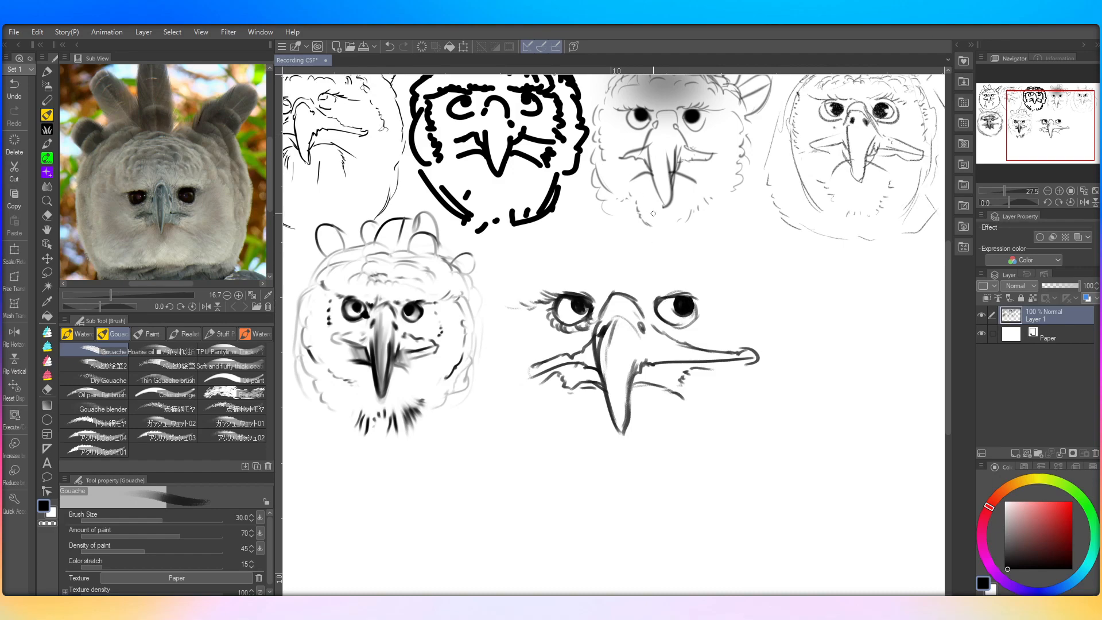
mouse_move(689, 327)
mouse_down()
mouse_move(687, 298)
mouse_move(690, 323)
mouse_move(676, 326)
mouse_move(661, 302)
mouse_move(726, 294)
mouse_up()
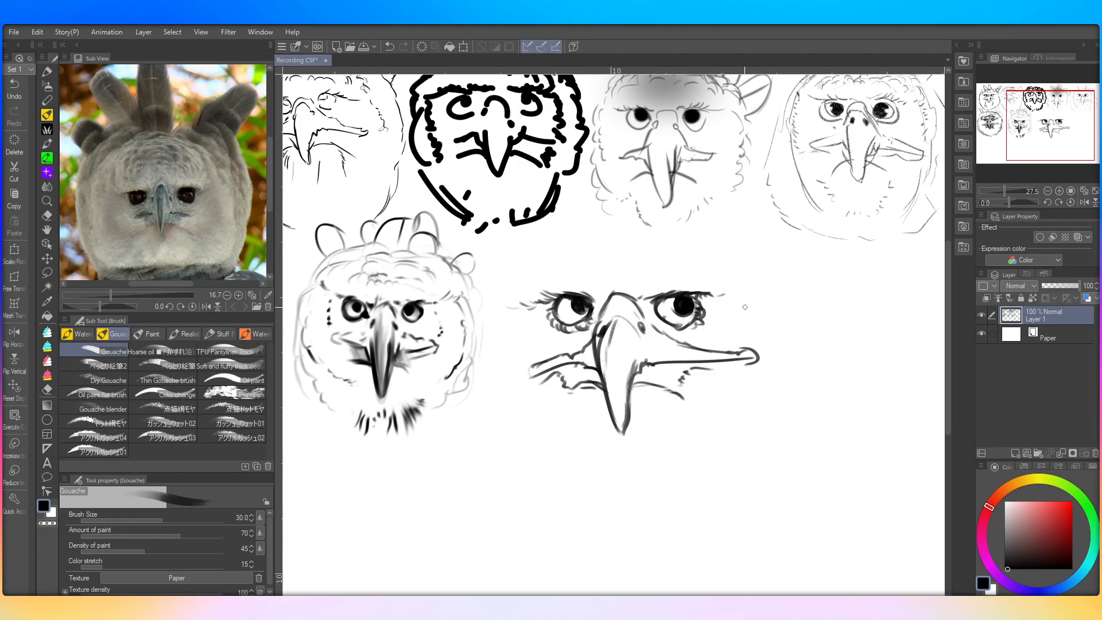
Step: Sketch small curved feather strokes across the eighth eagle's forehead, just above the eyes
mouse_move(596, 284)
mouse_down()
mouse_move(669, 285)
mouse_move(611, 272)
mouse_up()
drag(615, 274, 666, 283)
drag(575, 285, 598, 268)
drag(604, 273, 710, 285)
Step: Shade the shadowed side of the eighth eagle's beak with long dark strokes and fill in the mouth area next to it
drag(607, 363, 615, 412)
drag(605, 341, 615, 409)
drag(607, 318, 619, 413)
drag(613, 359, 620, 417)
drag(619, 351, 621, 422)
drag(604, 334, 605, 375)
drag(605, 379, 601, 331)
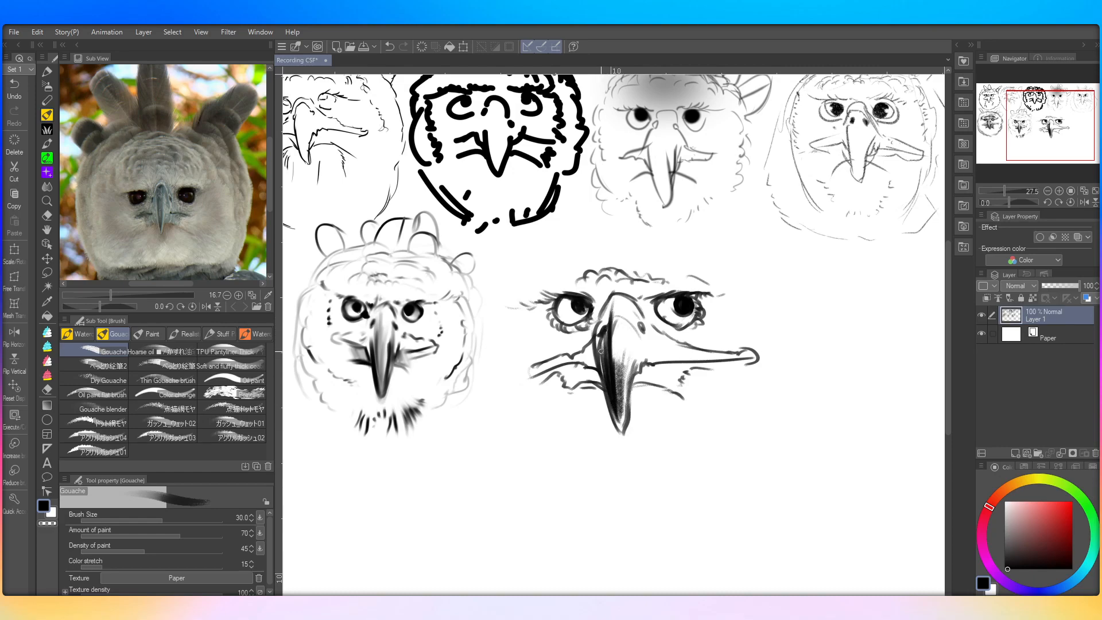
drag(617, 406, 616, 350)
mouse_move(591, 372)
mouse_down()
mouse_move(588, 345)
mouse_move(590, 378)
mouse_move(566, 352)
mouse_move(580, 381)
mouse_move(558, 352)
mouse_move(577, 384)
mouse_move(557, 361)
mouse_move(568, 386)
mouse_move(545, 365)
mouse_move(597, 374)
mouse_move(591, 386)
mouse_move(574, 368)
mouse_move(594, 365)
mouse_move(590, 348)
mouse_move(594, 359)
mouse_move(577, 363)
mouse_up()
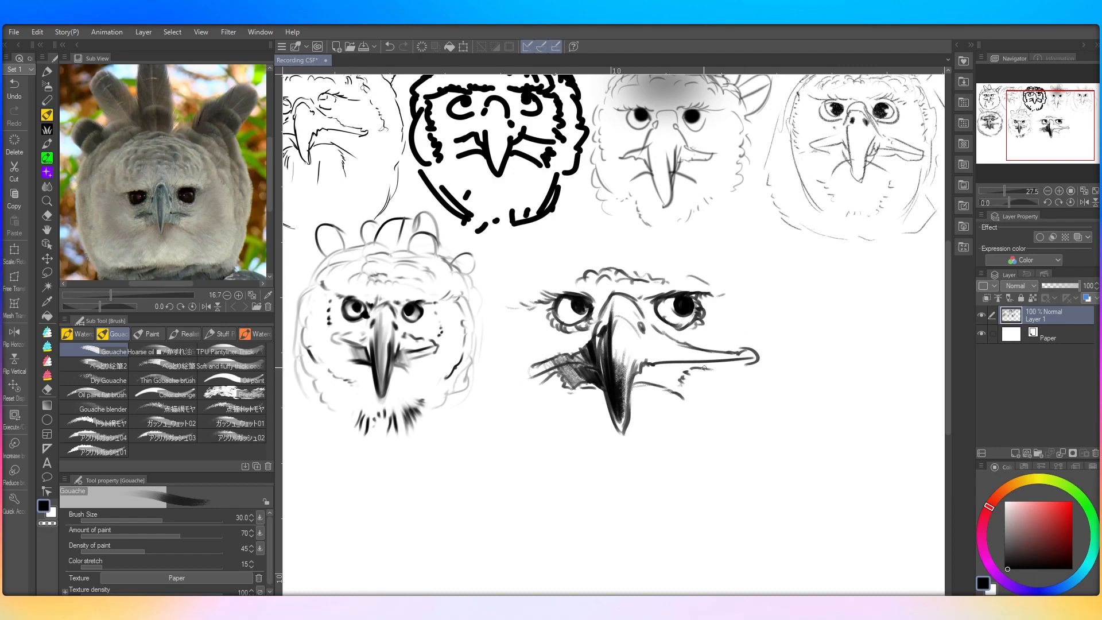
Step: Add the eighth eagle's mouth corner and cheek edges, and flick short feather strokes below the mouth and beak
mouse_move(696, 352)
mouse_down()
mouse_move(708, 368)
mouse_move(743, 348)
mouse_move(741, 297)
mouse_move(763, 371)
mouse_move(731, 384)
mouse_up()
drag(530, 375, 524, 315)
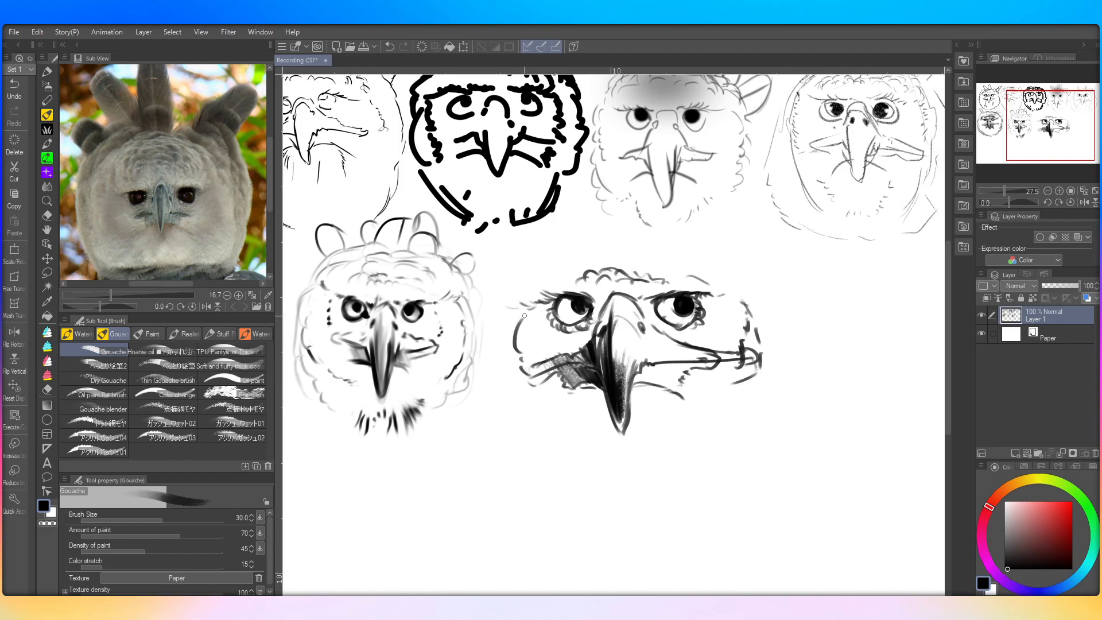
drag(611, 464, 599, 456)
drag(590, 428, 592, 430)
mouse_move(581, 387)
mouse_down()
mouse_move(555, 419)
mouse_move(580, 480)
mouse_up()
drag(667, 426, 678, 441)
drag(668, 402, 697, 420)
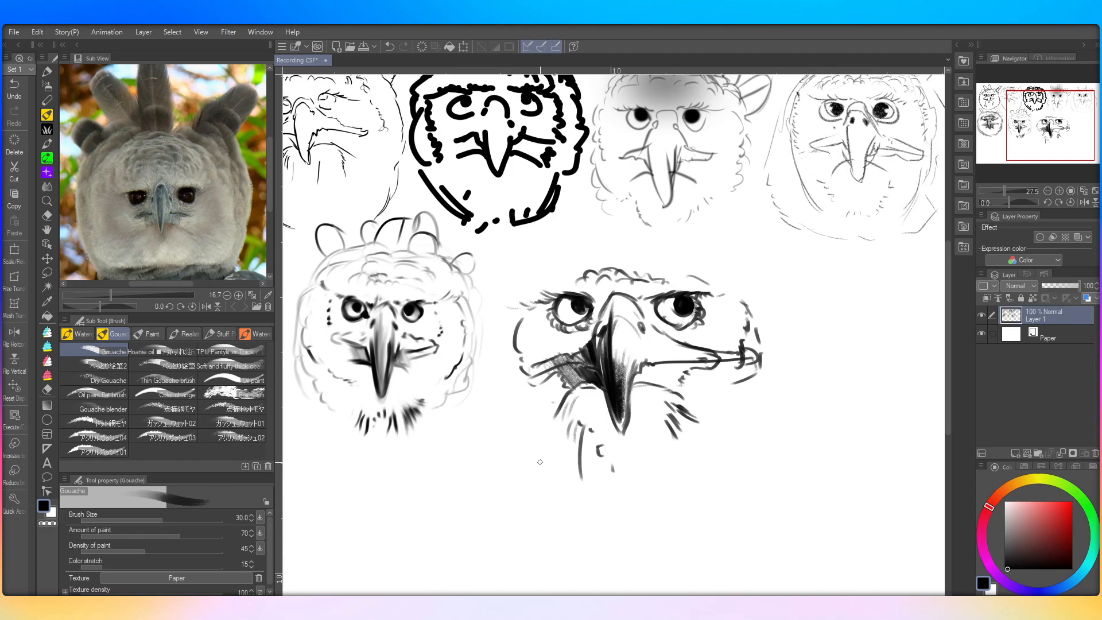
Step: Outline the eighth eagle's lower head and sides with broken feathery strokes running from the chin up past the eyes
drag(607, 502, 520, 440)
mouse_move(650, 499)
mouse_down()
mouse_move(758, 425)
mouse_move(760, 366)
mouse_up()
drag(522, 438, 514, 423)
drag(509, 422, 512, 266)
drag(529, 302, 528, 263)
drag(727, 299, 717, 249)
Step: Layer curved feather strokes over the eighth eagle's forehead and crown
mouse_move(542, 266)
mouse_down()
mouse_move(572, 248)
mouse_move(644, 246)
mouse_up()
drag(651, 252, 682, 270)
drag(582, 251, 618, 237)
drag(626, 237, 642, 252)
drag(659, 244, 697, 266)
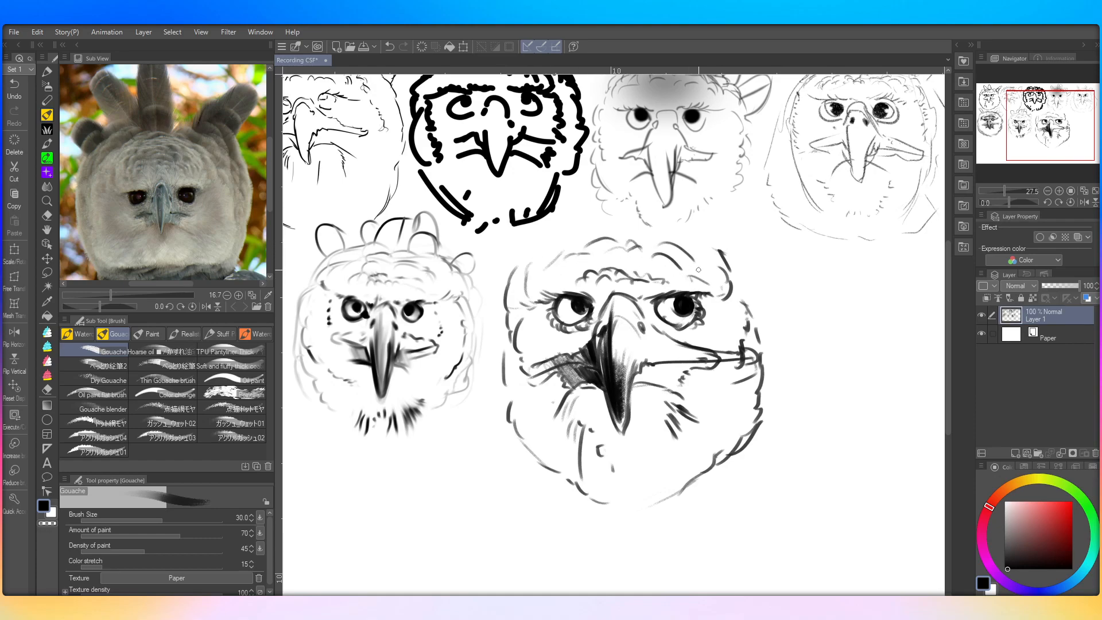
drag(623, 271, 658, 268)
Step: Reinforce the eighth eagle's outer head outline with extra strokes along both upper sides
drag(780, 353, 774, 316)
drag(774, 310, 760, 285)
drag(759, 279, 748, 266)
drag(507, 342, 505, 318)
drag(503, 298, 516, 259)
drag(531, 260, 560, 243)
Step: Draw looping crest feathers at the upper right corner of the eighth eagle's head
drag(742, 274, 727, 252)
mouse_move(740, 265)
mouse_down()
mouse_move(727, 247)
mouse_move(758, 276)
mouse_move(753, 251)
mouse_up()
mouse_move(745, 235)
mouse_down()
mouse_move(784, 240)
mouse_move(794, 288)
mouse_up()
drag(757, 246, 775, 277)
drag(743, 224, 769, 208)
drag(769, 210, 781, 250)
Step: Draw a crest feather and a pointed side feather on the upper left of the eighth eagle's head
mouse_move(549, 240)
mouse_down()
mouse_move(598, 268)
mouse_move(565, 226)
mouse_move(598, 283)
mouse_move(591, 224)
mouse_up()
drag(519, 271, 494, 292)
drag(536, 254, 493, 290)
drag(489, 240, 503, 270)
drag(488, 237, 528, 261)
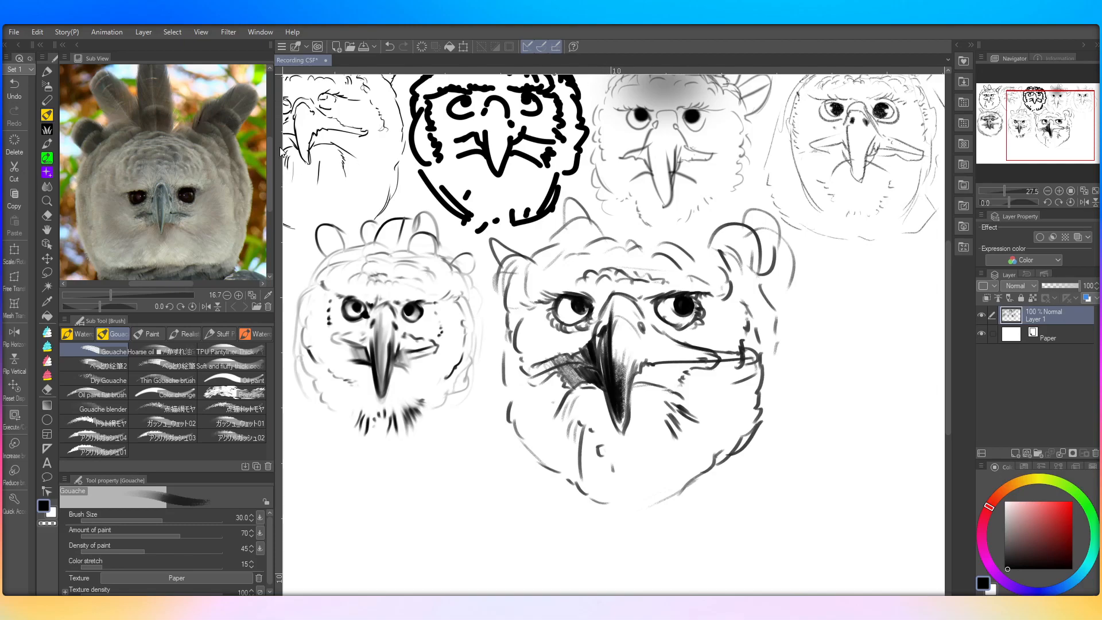
Step: Lasso the eighth eagle, scale it down to 65%, position it in the second row beside the seventh and deselect
click(47, 272)
mouse_move(668, 513)
mouse_down()
mouse_move(534, 486)
mouse_move(501, 418)
mouse_move(484, 236)
mouse_move(538, 234)
mouse_move(581, 187)
mouse_move(632, 230)
mouse_move(703, 232)
mouse_move(752, 198)
mouse_move(795, 230)
mouse_move(841, 387)
mouse_move(742, 513)
mouse_up()
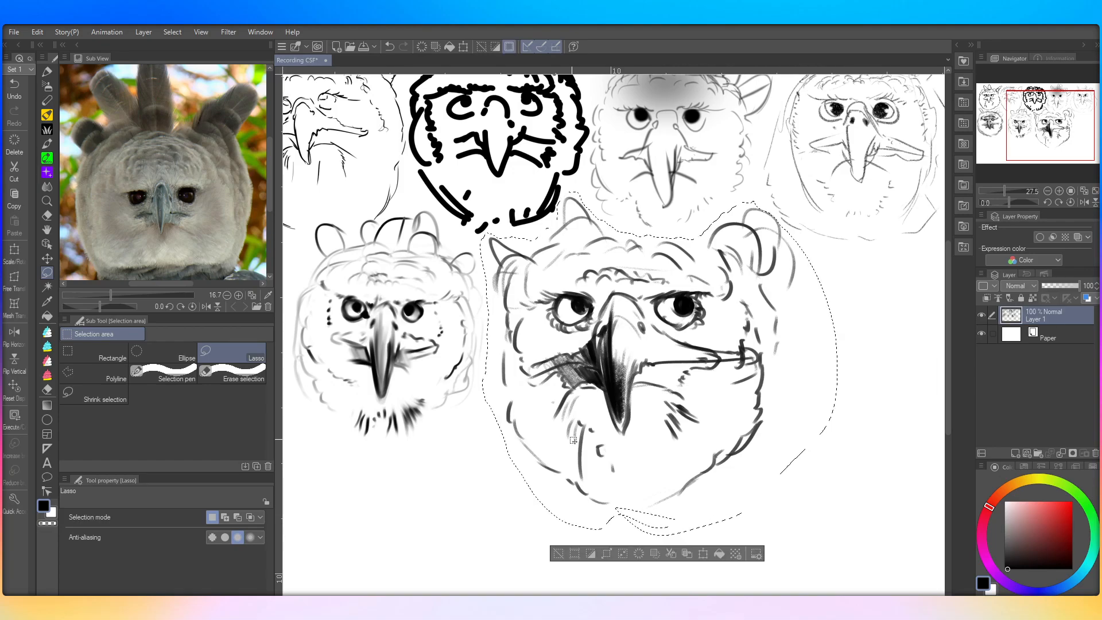
key(ctrl+t)
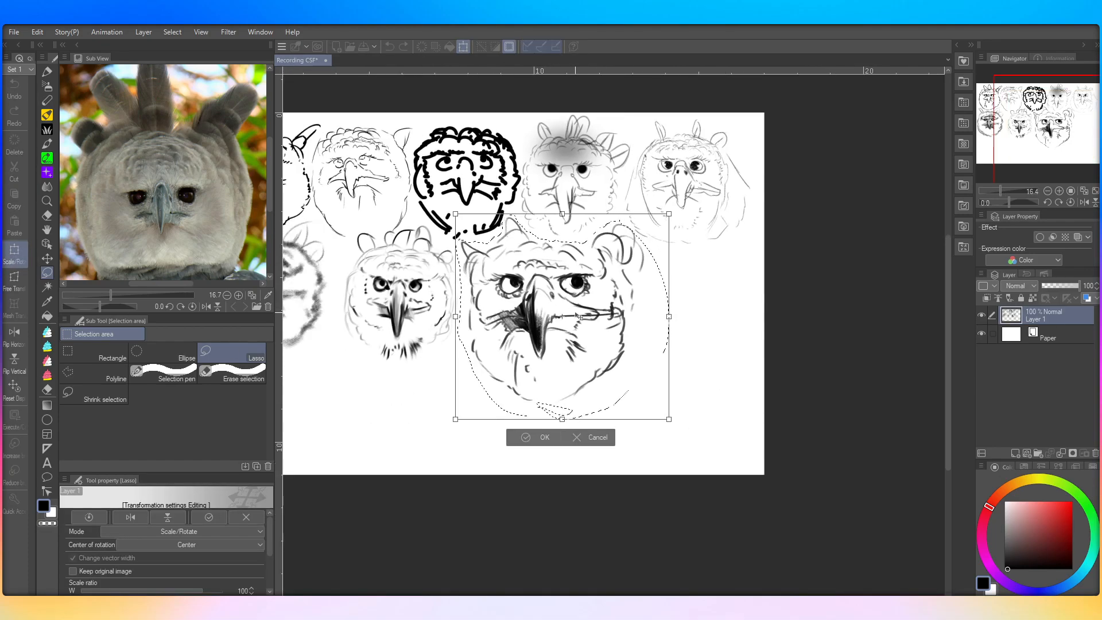
drag(669, 419, 599, 356)
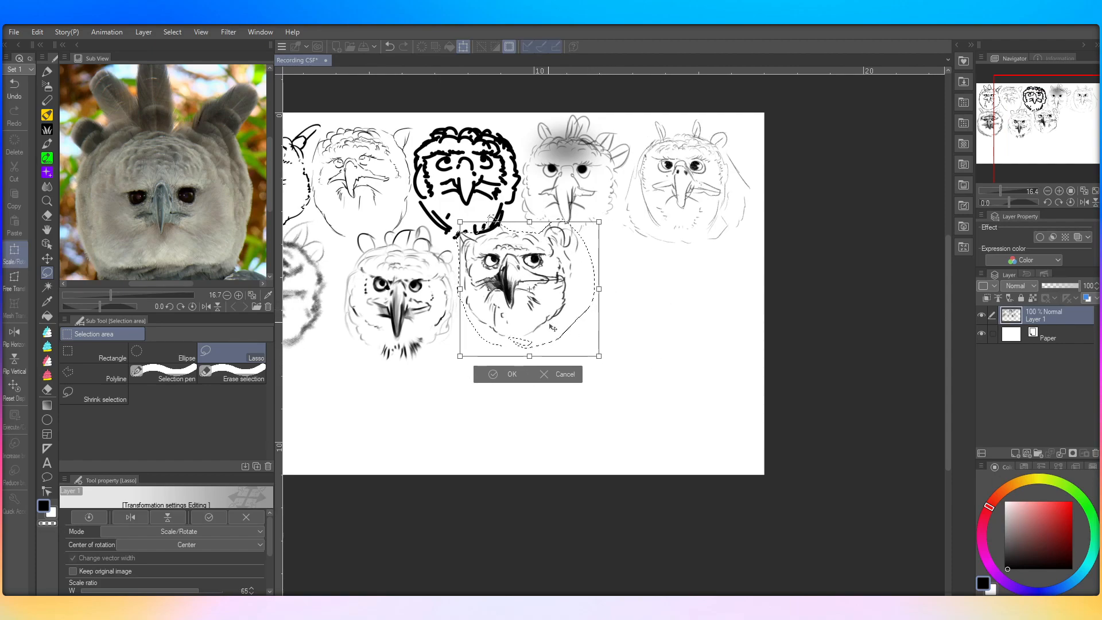
drag(551, 328, 548, 340)
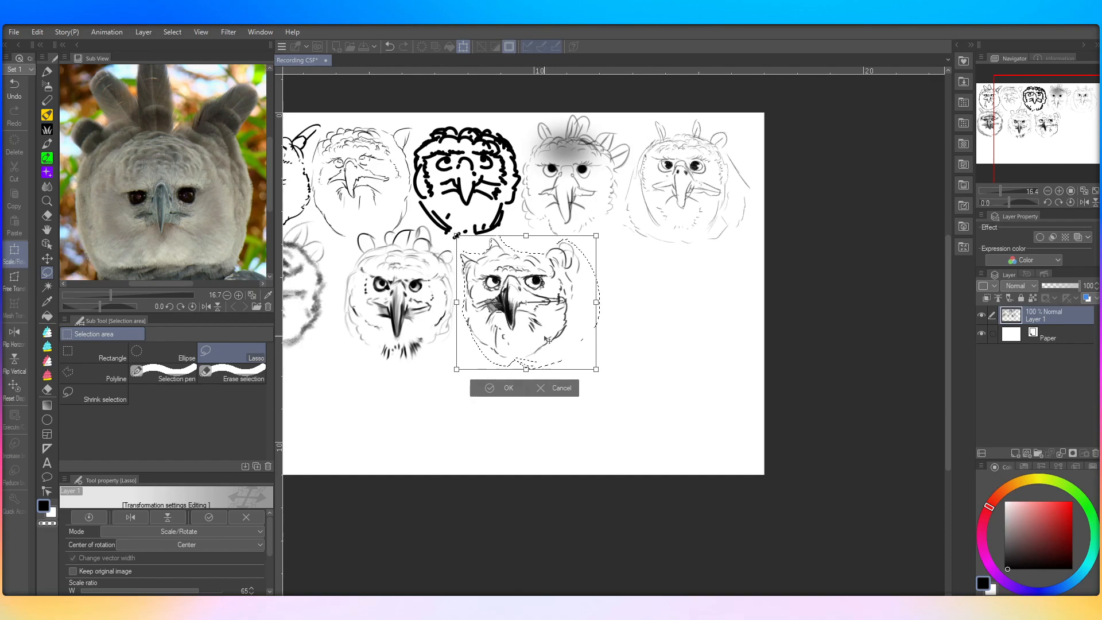
click(499, 387)
scroll(683, 438, down, 2)
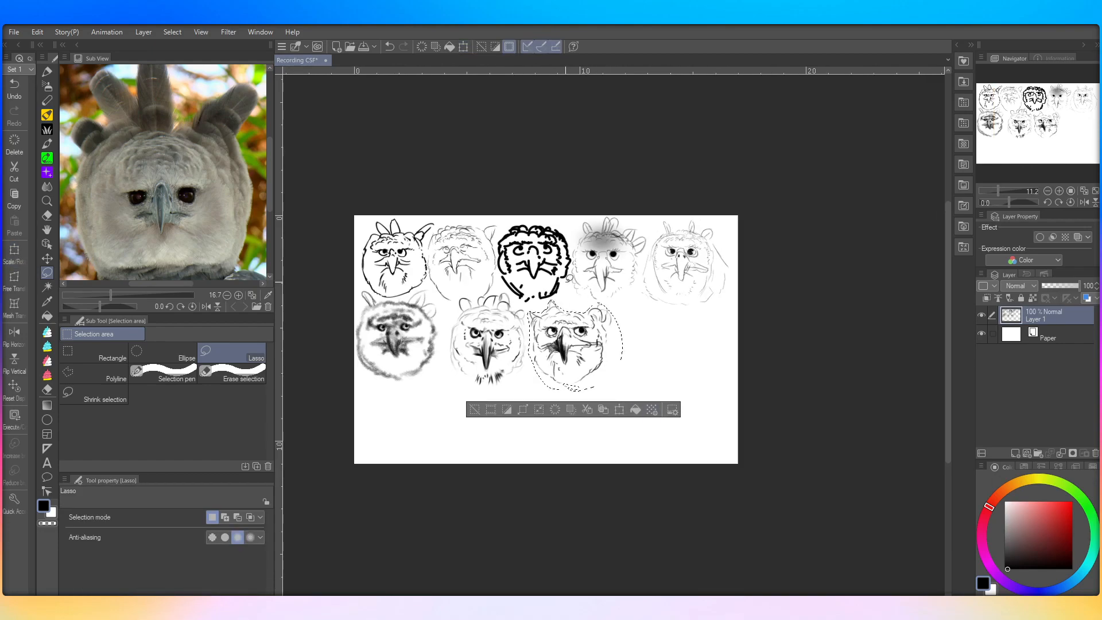
key(ctrl+d)
Step: Add rounded crest feathers on top of the eighth eagle's head with the Gouache brush
scroll(557, 322, up, 4)
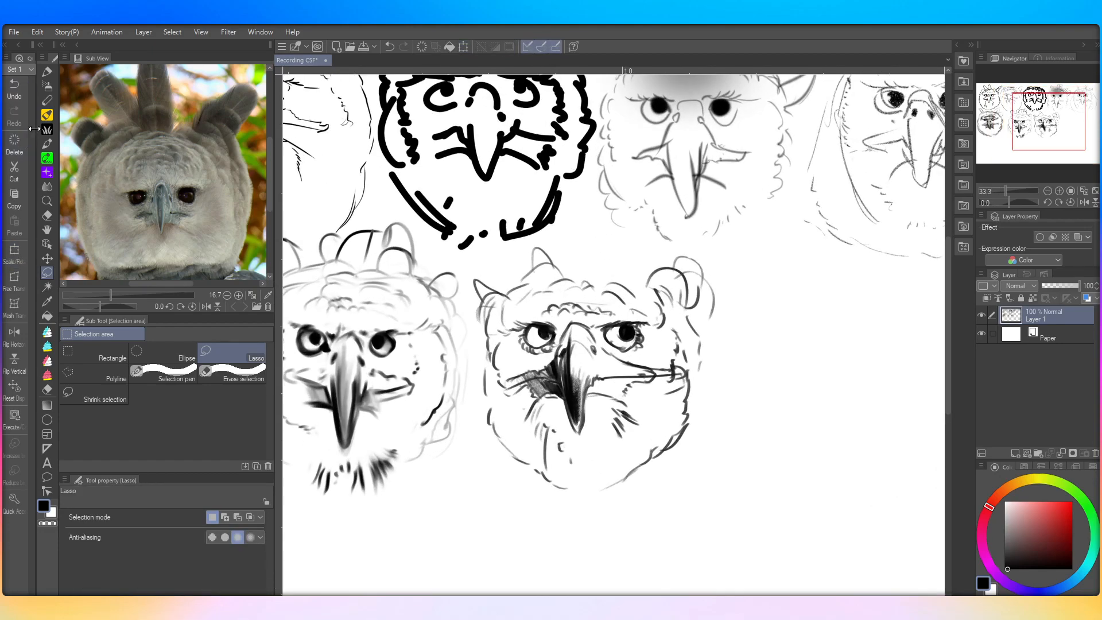
click(48, 115)
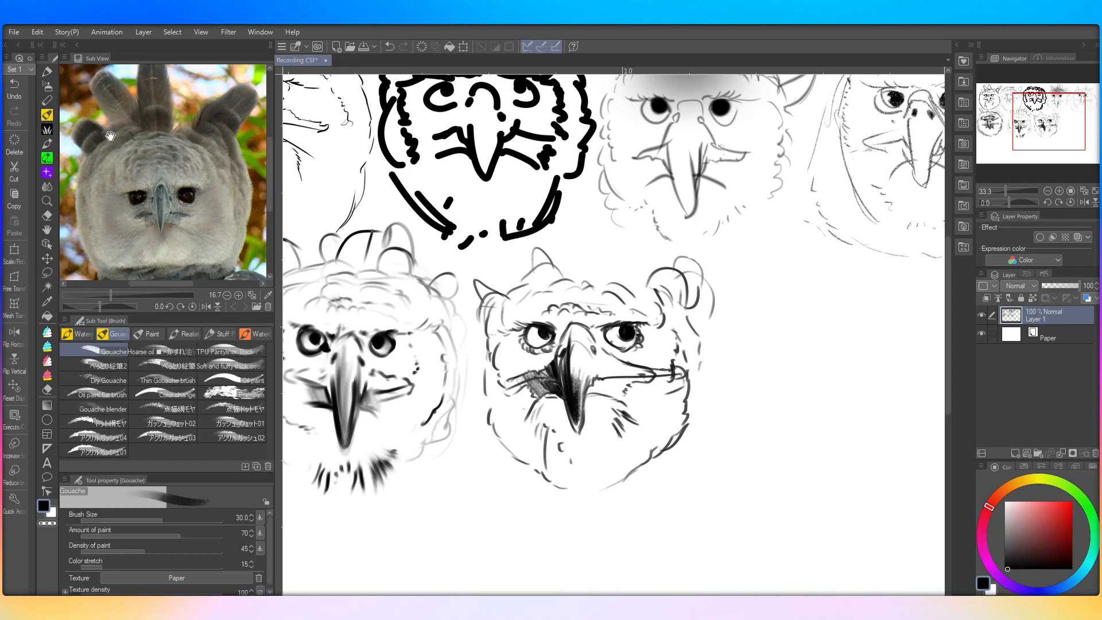
mouse_move(560, 266)
mouse_down()
mouse_move(618, 288)
mouse_move(607, 270)
mouse_move(652, 286)
mouse_up()
mouse_move(598, 262)
mouse_down()
mouse_move(629, 255)
mouse_move(648, 266)
mouse_move(638, 274)
mouse_up()
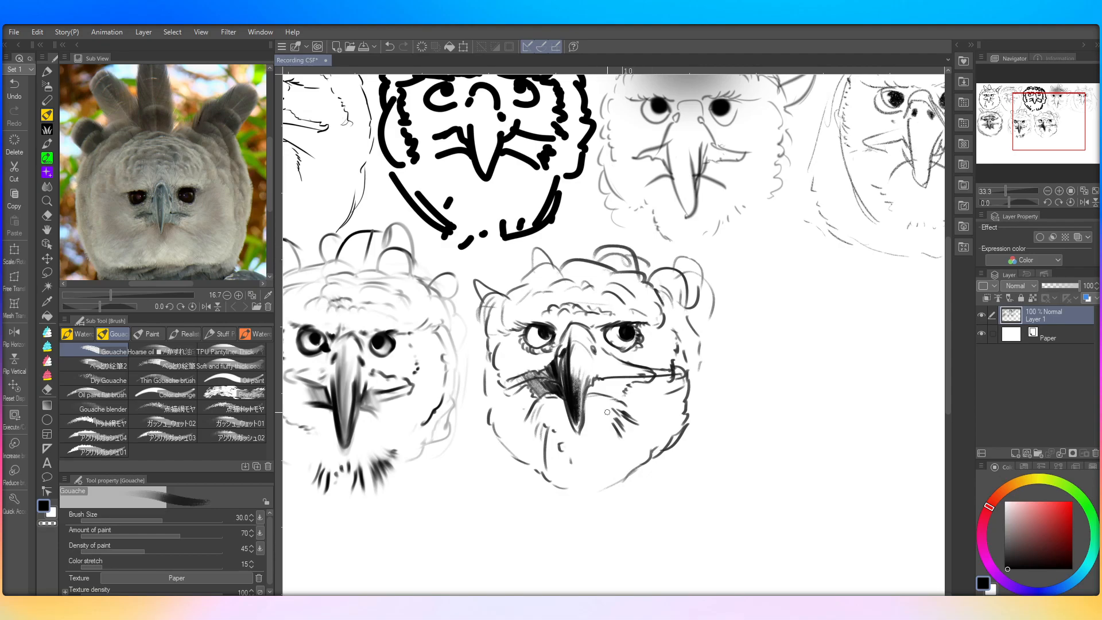
scroll(486, 288, down, 3)
scroll(709, 350, up, 2)
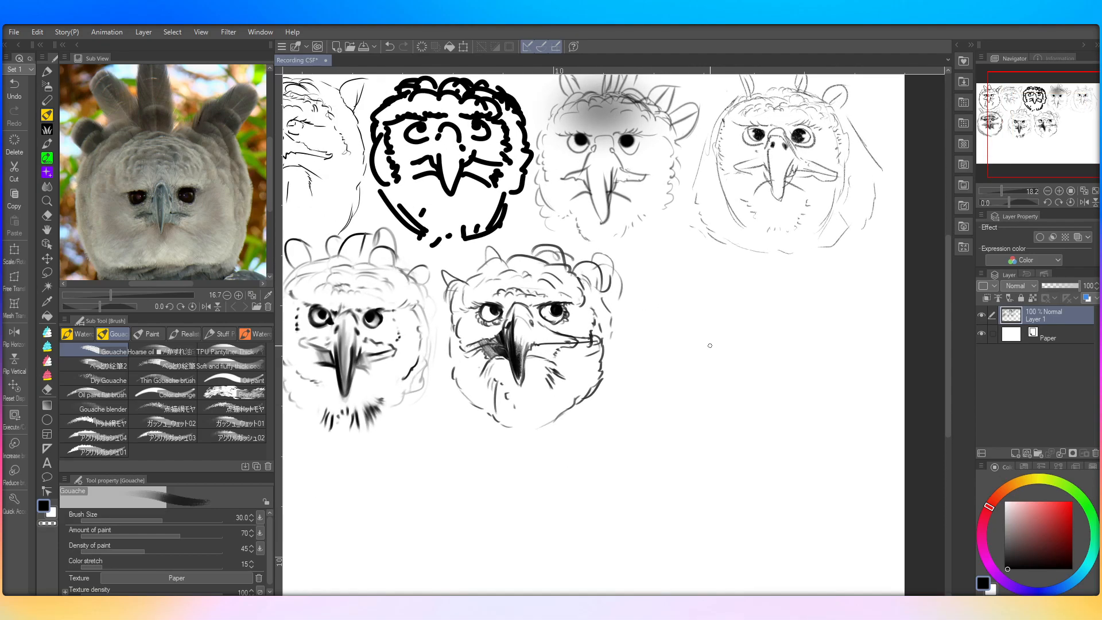
scroll(395, 284, down, 1)
scroll(574, 310, up, 1)
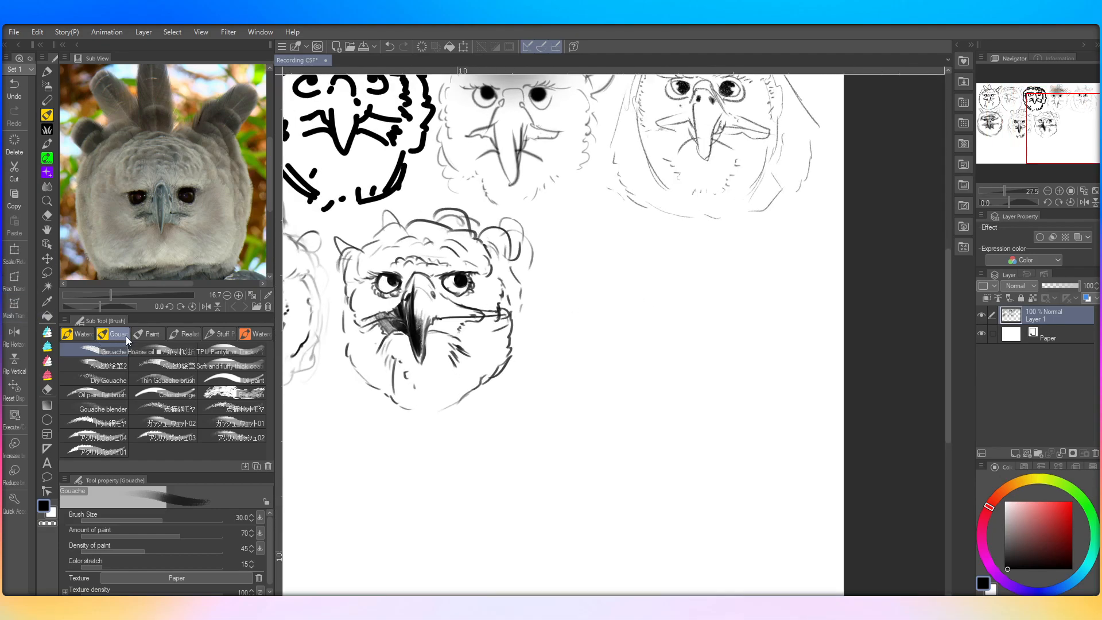
Step: Look through the brushes of the Paint group, including wasapaint, Bempen and oily oil
click(147, 334)
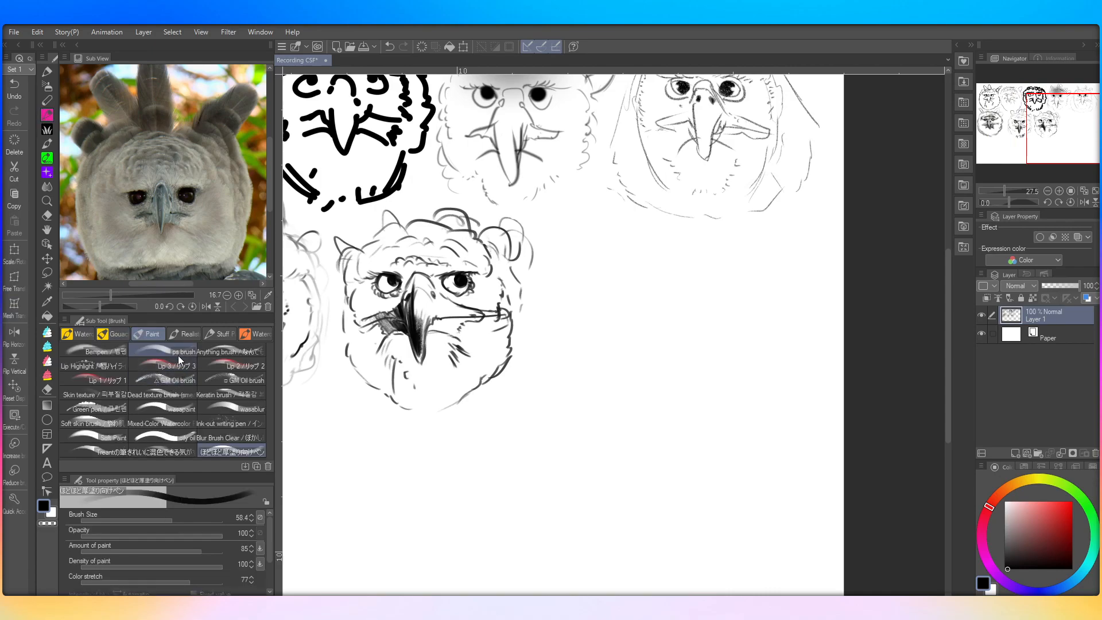
click(141, 407)
click(118, 354)
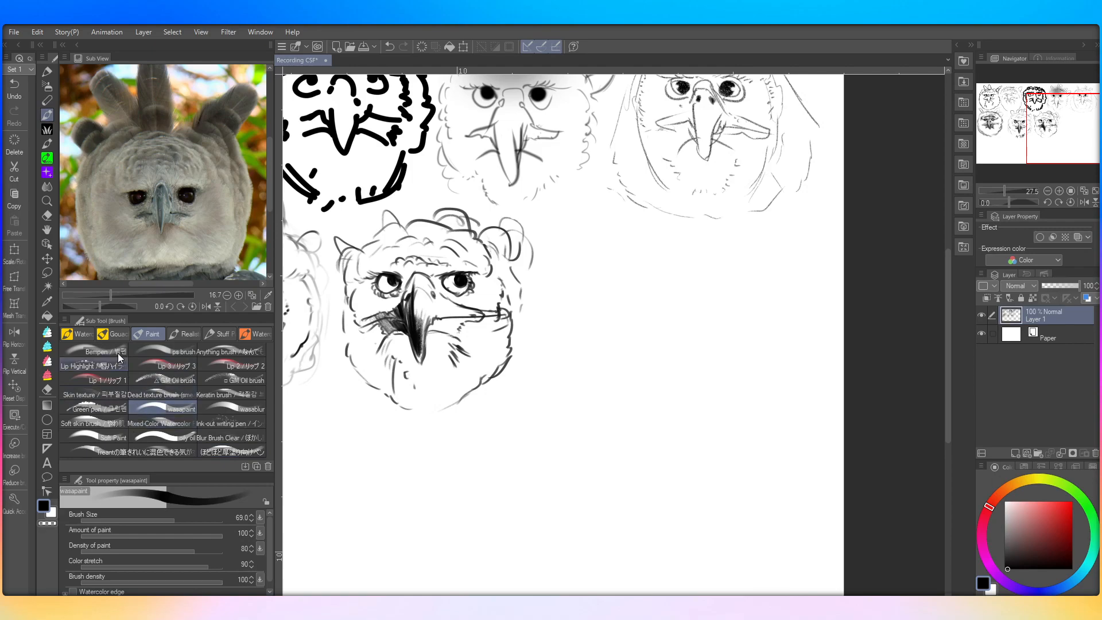
click(143, 352)
click(120, 355)
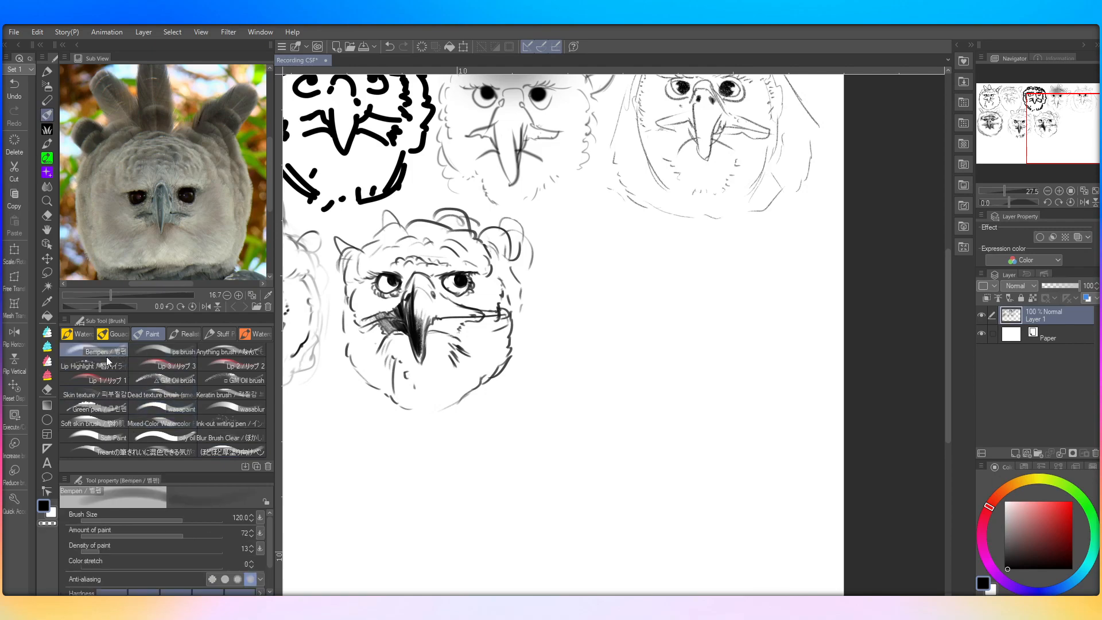
click(106, 440)
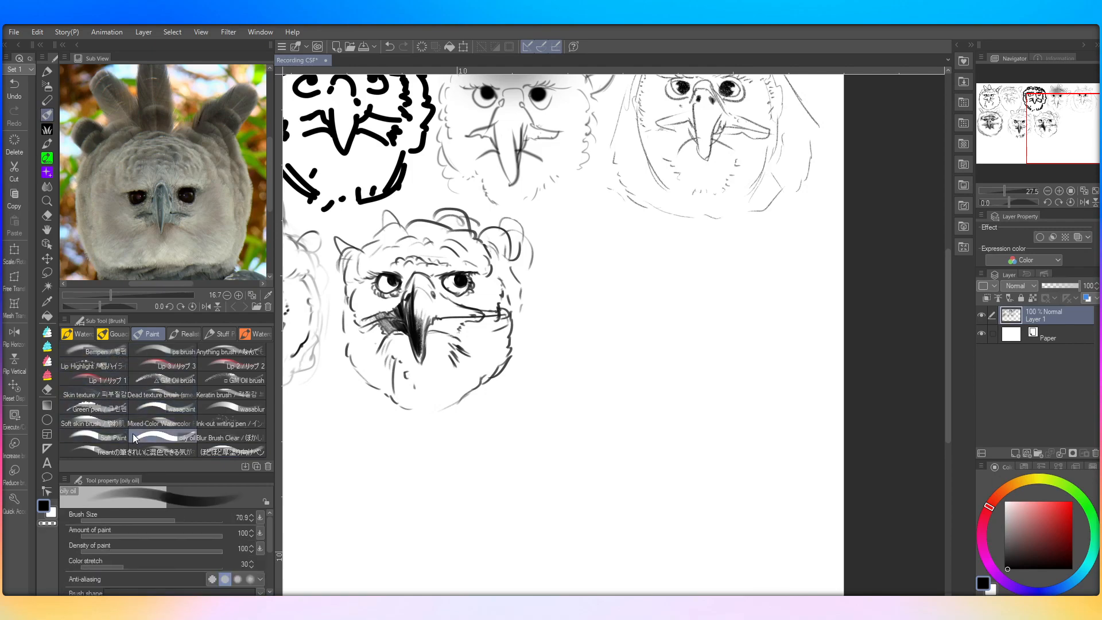
click(109, 351)
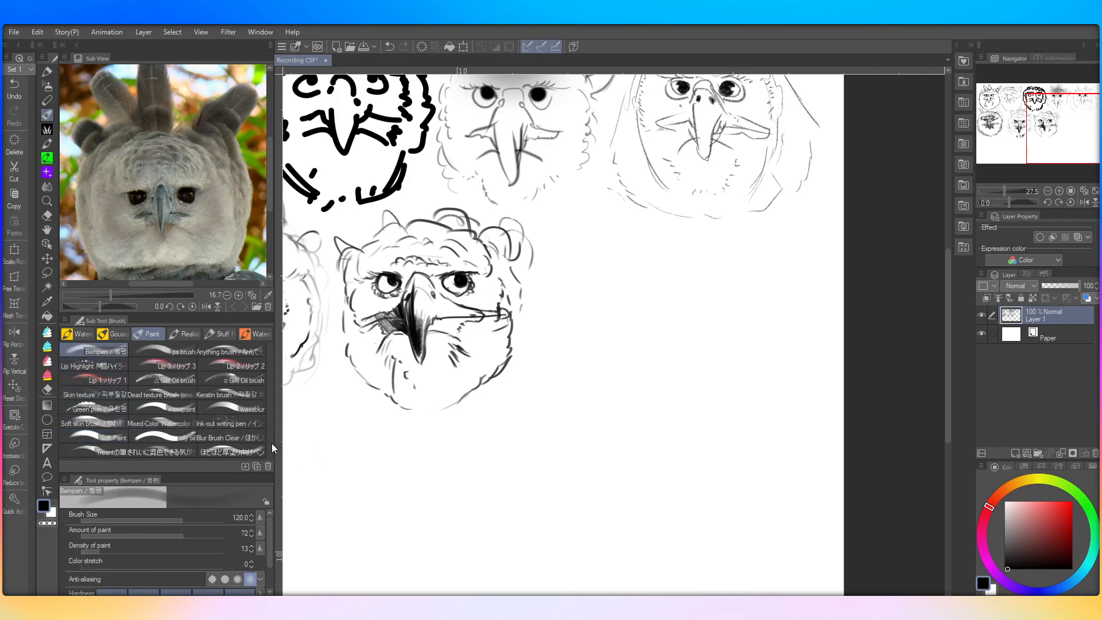
Step: Look through the watercolor marker, Stuff and realistic watercolor brush groups, the Realistic Fur Brushes and the gouache tool's RC Blendy Flat Tilt group
click(247, 335)
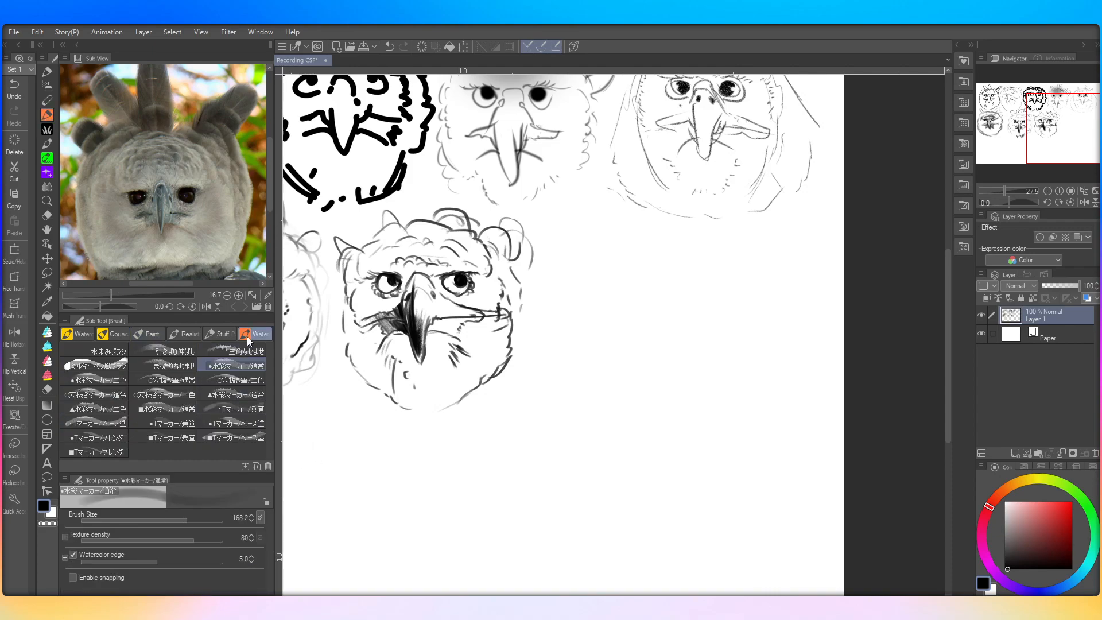
click(173, 333)
click(208, 332)
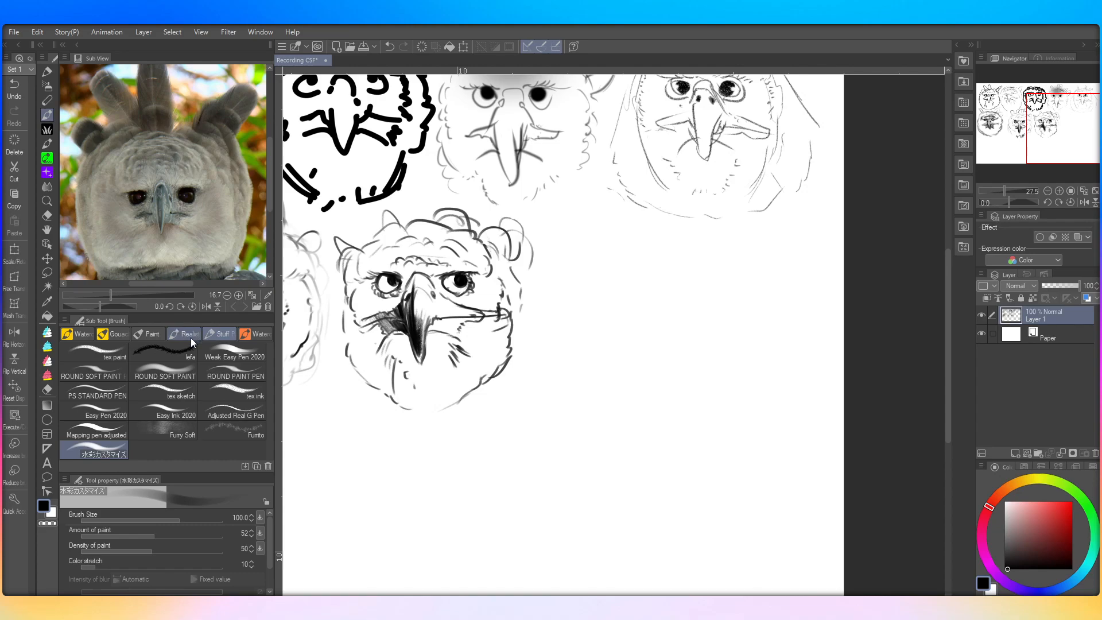
click(191, 338)
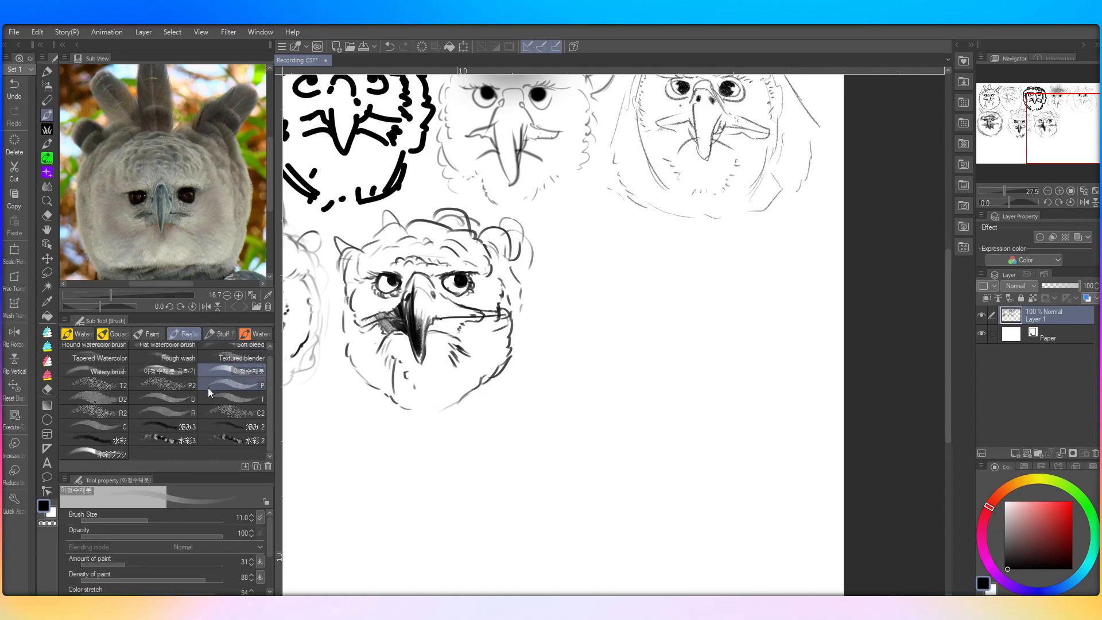
scroll(207, 388, up, 1)
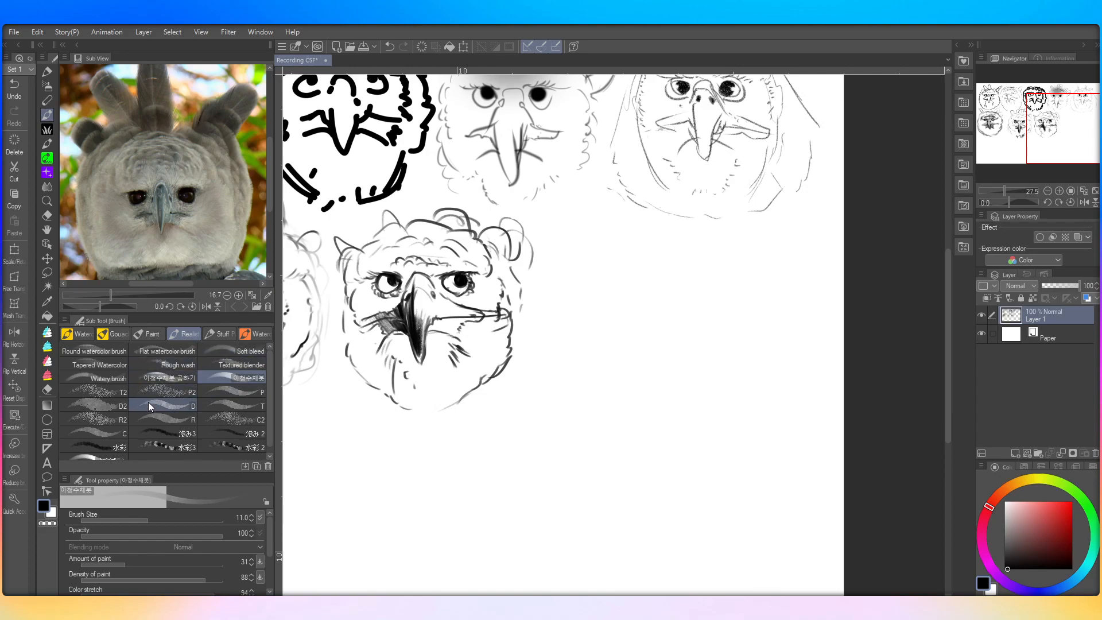
click(148, 338)
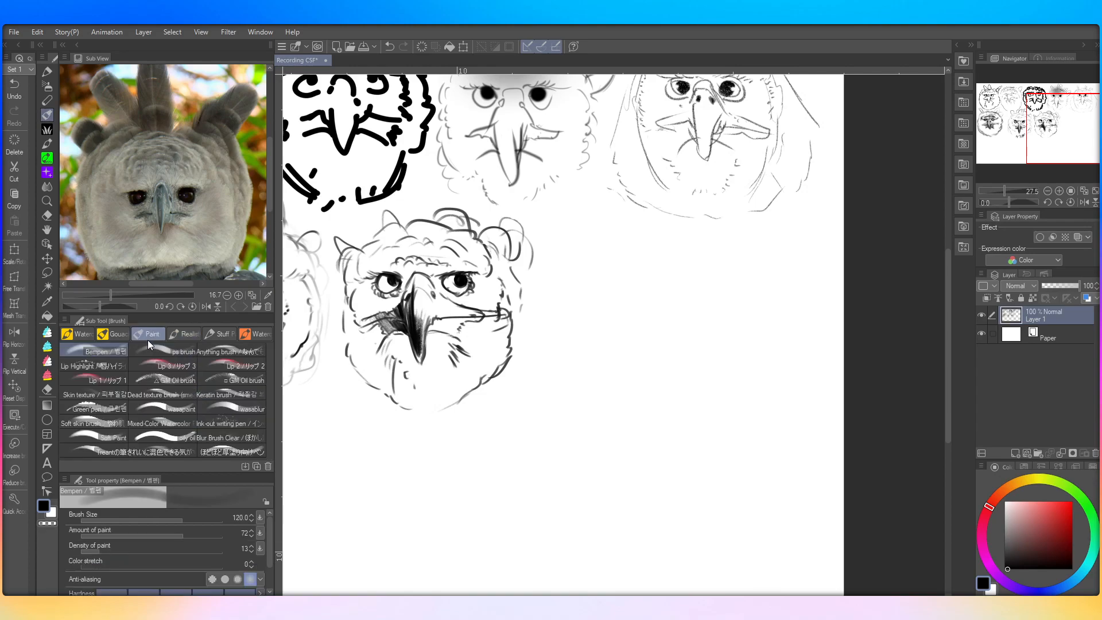
click(48, 129)
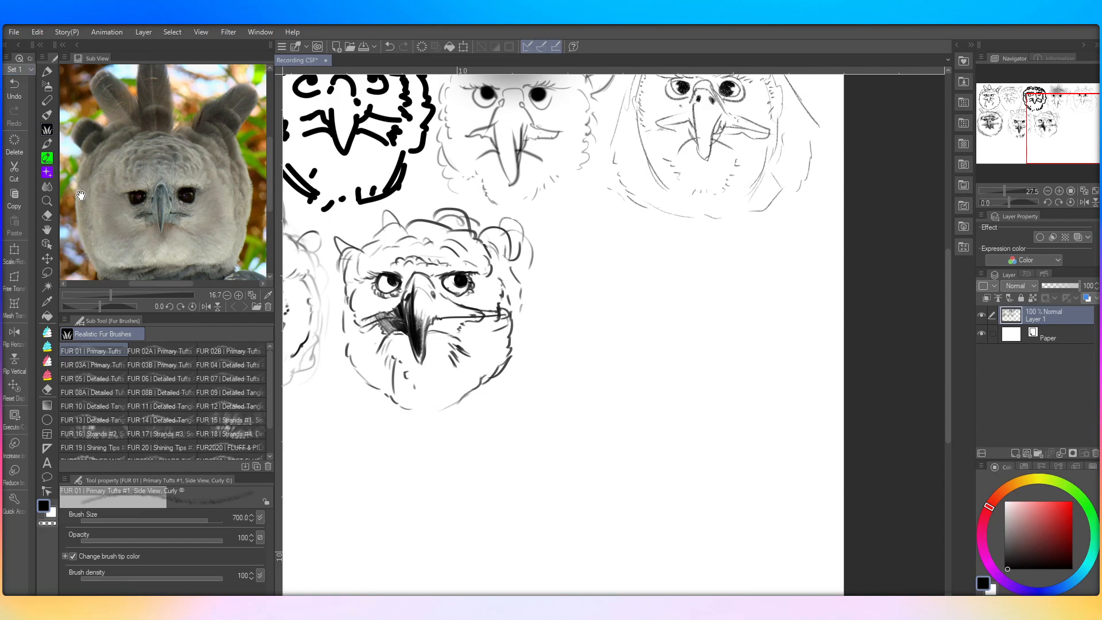
click(48, 148)
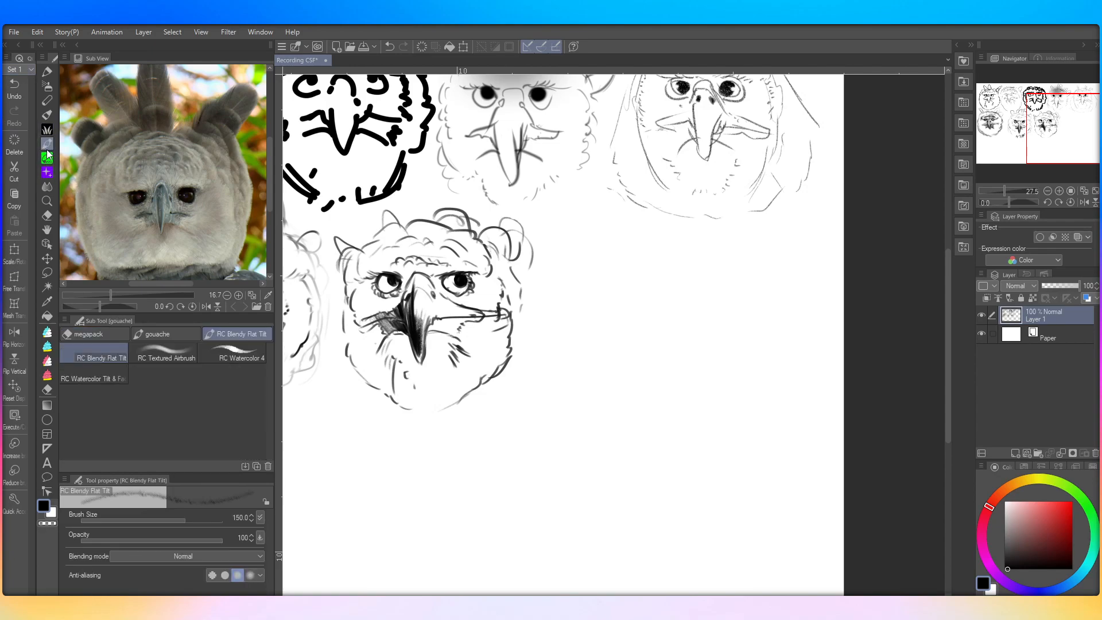
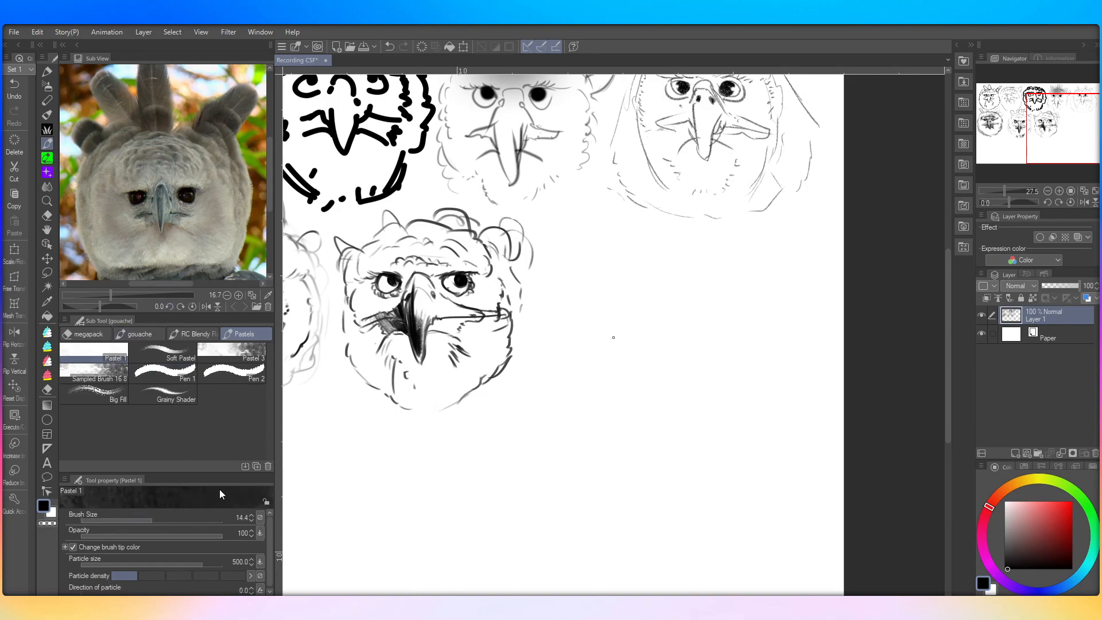
Step: Try Pastel 1 at brush size 173.3 with overlapping test patches on the blank area beside the eighth eagle, and undo them
click(193, 520)
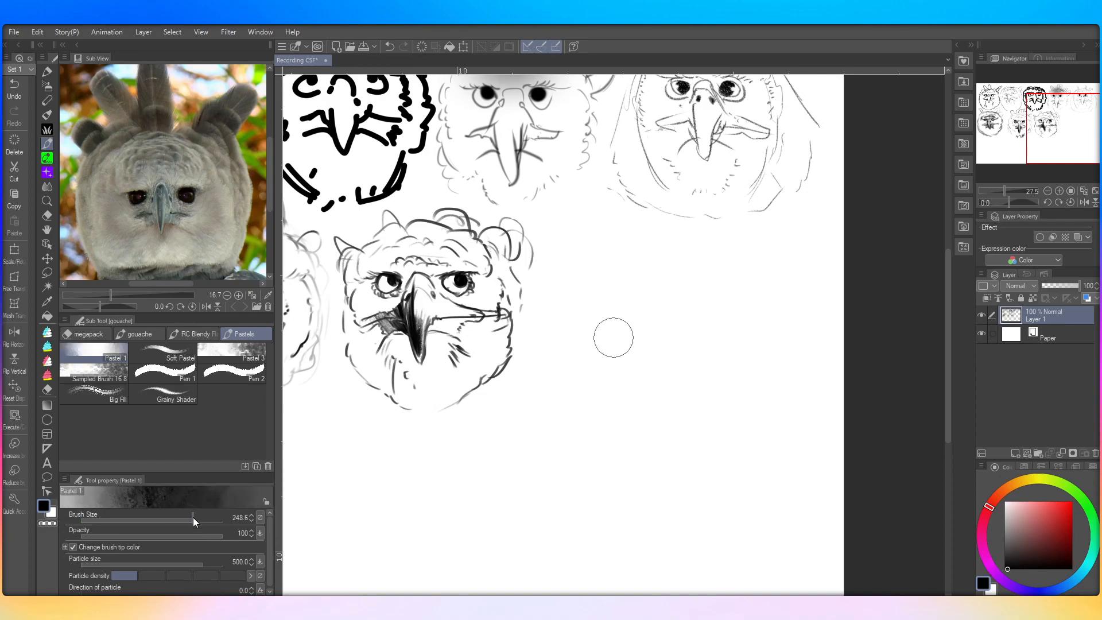
mouse_move(193, 518)
mouse_down()
mouse_move(219, 520)
mouse_move(187, 518)
mouse_up()
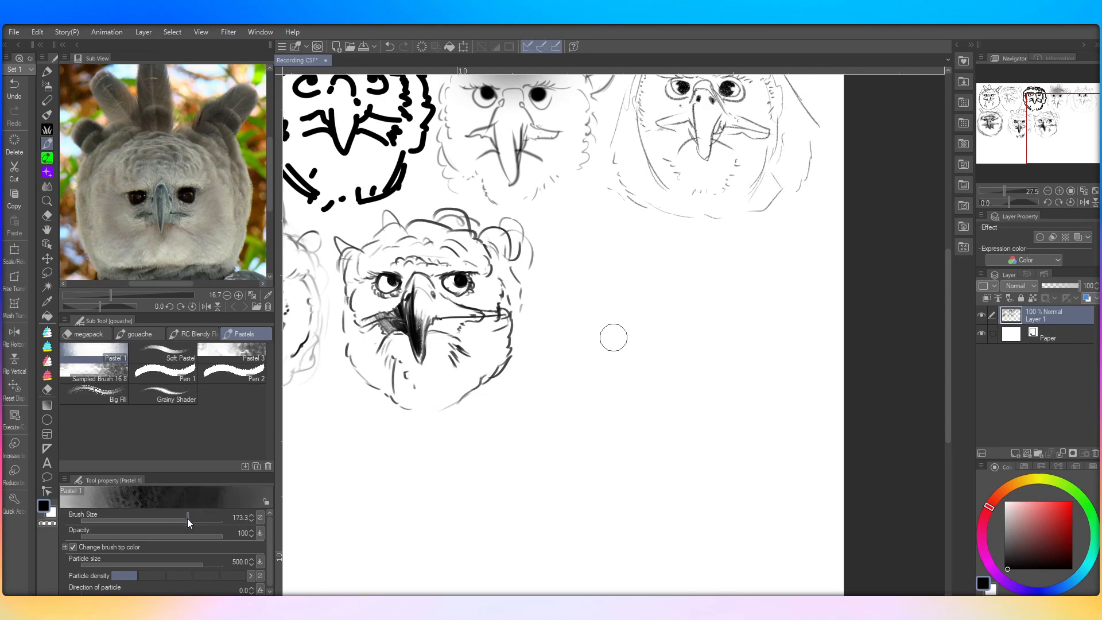
mouse_move(579, 388)
mouse_down()
mouse_move(614, 385)
mouse_move(655, 427)
mouse_move(614, 415)
mouse_move(660, 385)
mouse_up()
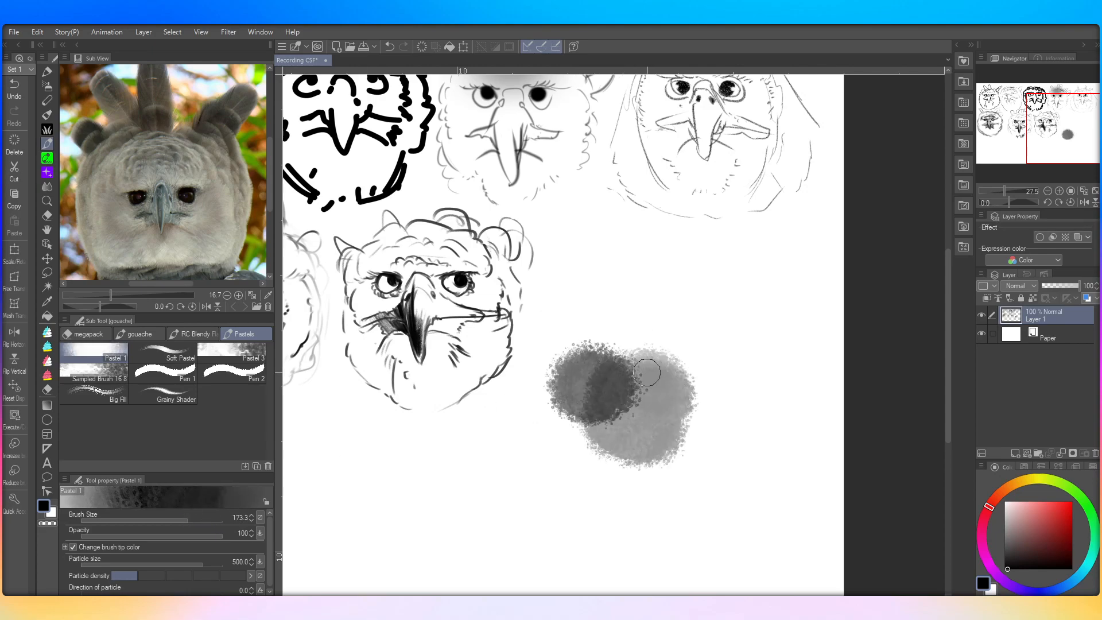
click(14, 88)
click(14, 87)
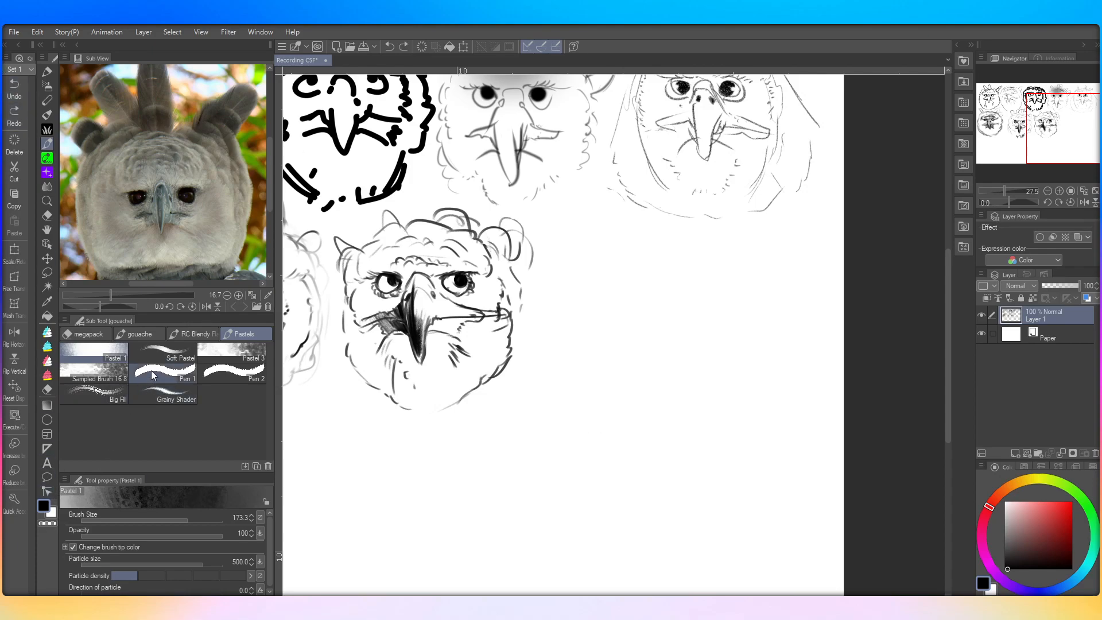
Step: Draw the left eye and brow of a ninth eagle beside the eighth, using the Soft Pastel brush at size 63.6
click(163, 351)
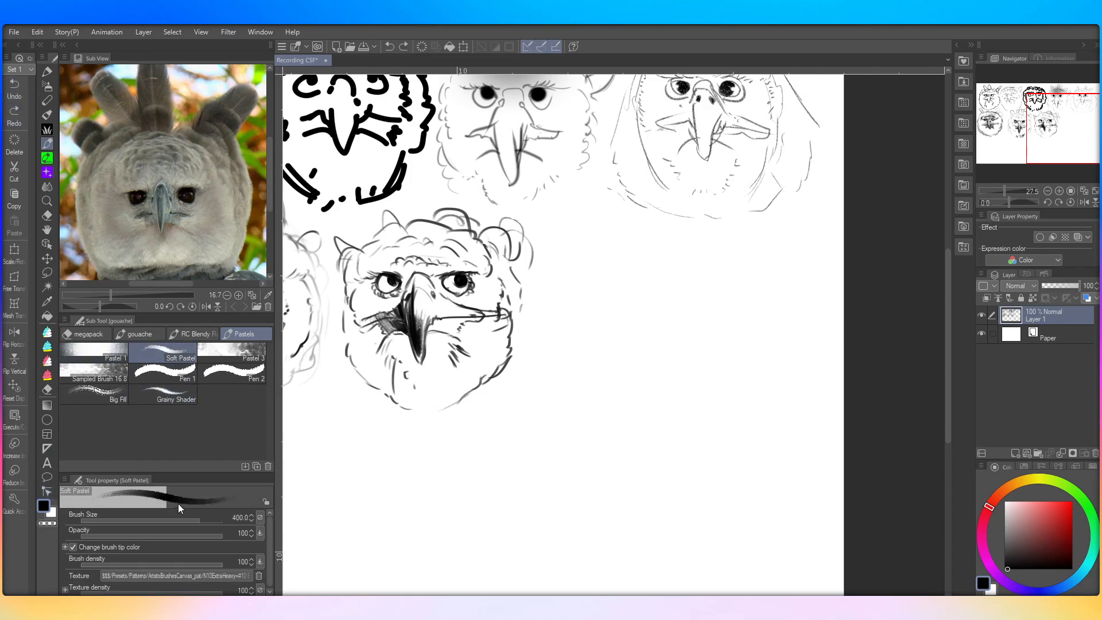
drag(181, 518, 175, 518)
mouse_move(586, 339)
mouse_down()
mouse_move(631, 370)
mouse_move(600, 332)
mouse_move(616, 335)
mouse_move(613, 290)
mouse_move(619, 333)
mouse_move(620, 308)
mouse_move(665, 341)
mouse_move(592, 306)
mouse_move(633, 325)
mouse_move(597, 308)
mouse_move(621, 324)
mouse_move(590, 317)
mouse_move(628, 327)
mouse_move(591, 319)
mouse_move(615, 324)
mouse_move(583, 299)
mouse_move(638, 316)
mouse_move(633, 323)
mouse_move(598, 292)
mouse_move(627, 297)
mouse_move(636, 313)
mouse_move(627, 296)
mouse_move(640, 291)
mouse_move(608, 272)
mouse_up()
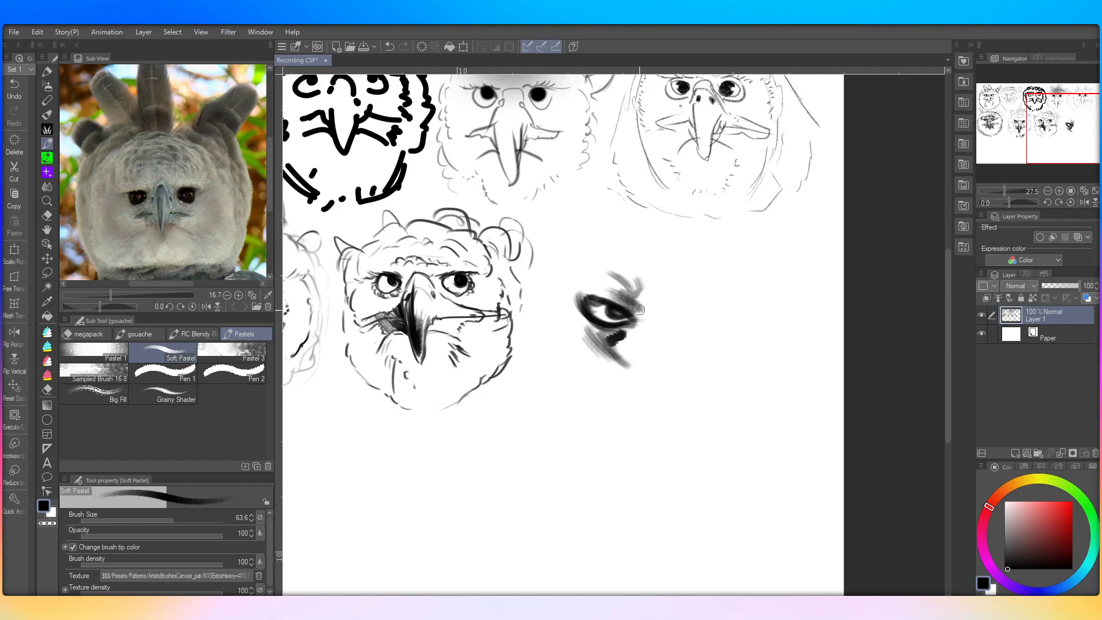
Step: Draw the ninth eagle's hooked beak, nostril area and mouth lines on both sides with the Soft Pastel brush
mouse_move(638, 333)
mouse_down()
mouse_move(651, 305)
mouse_move(694, 317)
mouse_move(654, 324)
mouse_move(702, 328)
mouse_move(672, 343)
mouse_move(709, 327)
mouse_move(699, 415)
mouse_move(686, 432)
mouse_move(670, 379)
mouse_up()
mouse_move(679, 426)
mouse_down()
mouse_move(669, 387)
mouse_move(648, 369)
mouse_move(666, 372)
mouse_move(587, 357)
mouse_up()
drag(713, 380, 727, 362)
mouse_move(702, 321)
mouse_down()
mouse_move(763, 368)
mouse_move(723, 366)
mouse_move(757, 355)
mouse_move(713, 348)
mouse_up()
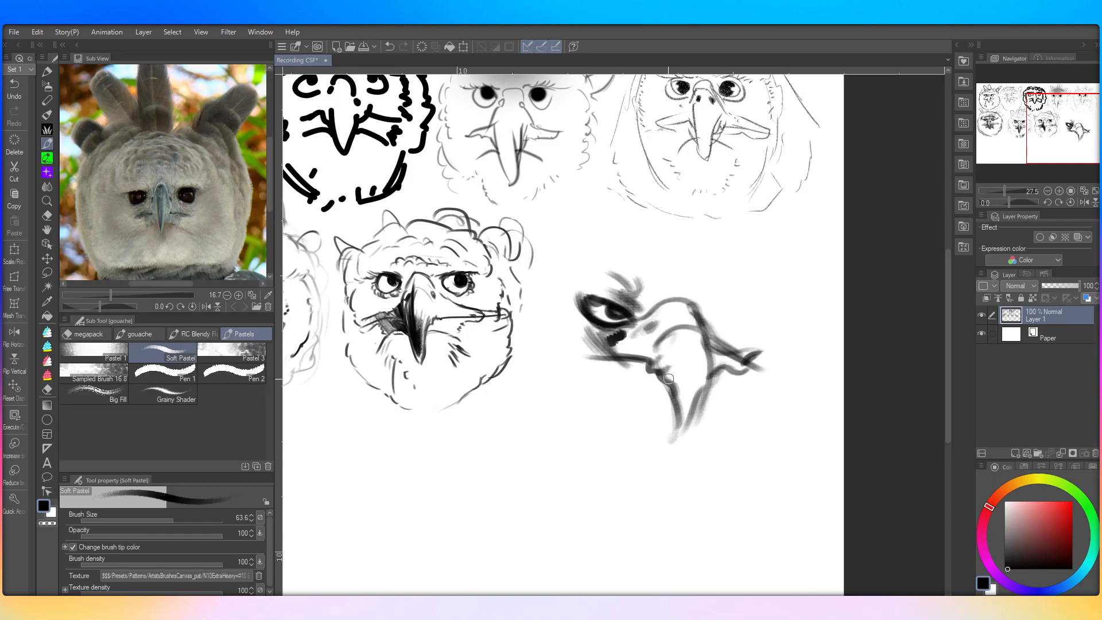
Step: Darken the lower beak outline and add mouth creases on both sides with the Soft Pastel brush
mouse_move(674, 400)
mouse_down()
mouse_move(648, 379)
mouse_move(672, 402)
mouse_move(671, 425)
mouse_move(679, 419)
mouse_move(664, 443)
mouse_up()
mouse_move(677, 440)
mouse_down()
mouse_move(706, 379)
mouse_move(664, 424)
mouse_move(645, 384)
mouse_move(623, 383)
mouse_up()
drag(697, 398, 729, 396)
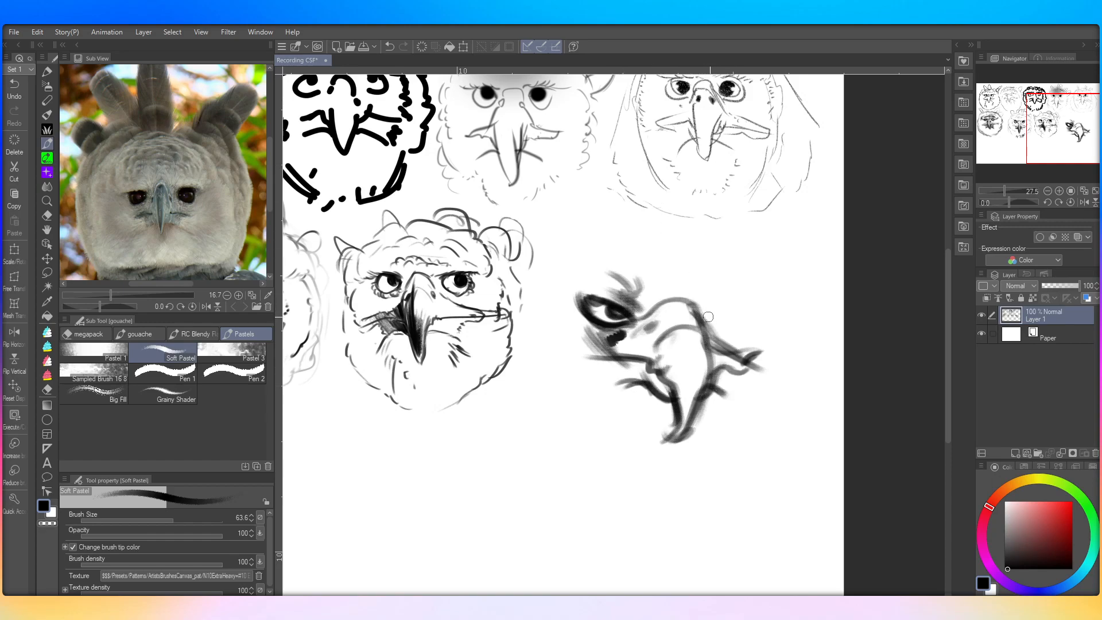
Step: Sketch the second eye, the forehead feathers across the brow and light shading strokes beside the eye
mouse_move(714, 332)
mouse_down()
mouse_move(739, 305)
mouse_move(708, 326)
mouse_move(730, 304)
mouse_move(722, 324)
mouse_move(691, 274)
mouse_move(651, 289)
mouse_move(649, 280)
mouse_move(662, 264)
mouse_move(719, 284)
mouse_up()
mouse_move(603, 275)
mouse_down()
mouse_move(619, 246)
mouse_move(682, 265)
mouse_move(722, 267)
mouse_up()
mouse_move(664, 240)
mouse_down()
mouse_move(716, 256)
mouse_move(726, 299)
mouse_up()
drag(744, 286, 766, 326)
mouse_move(580, 281)
mouse_down()
mouse_move(579, 267)
mouse_move(622, 241)
mouse_up()
drag(763, 315, 759, 275)
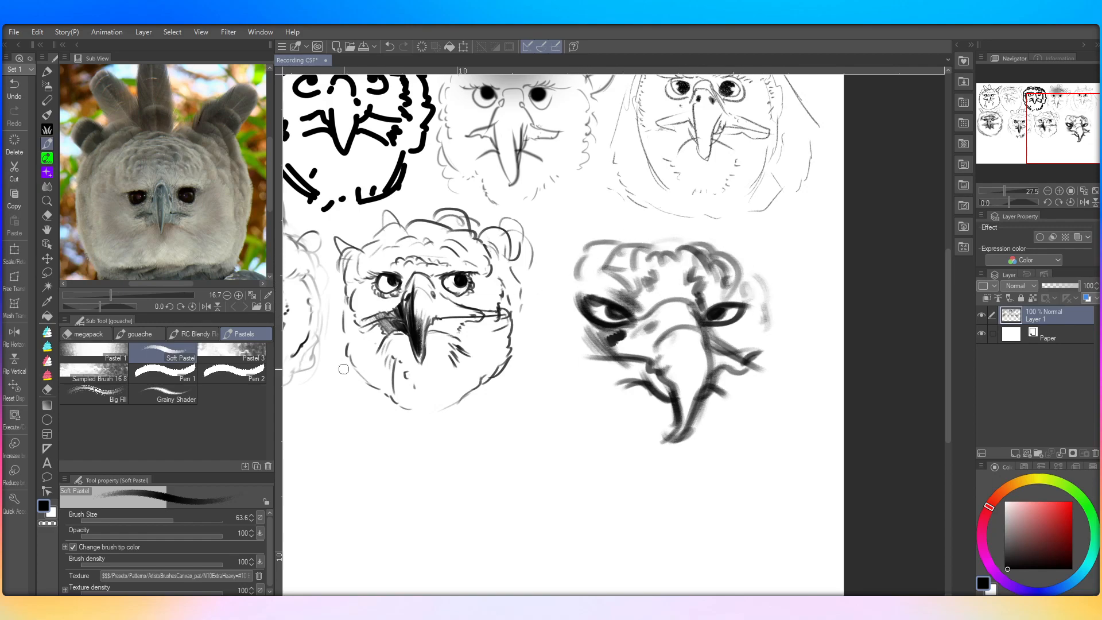
Step: Try the Grainy Shader brush at size 500 for textured strokes beside and below the beak, undoing the first strokes
click(160, 393)
mouse_move(642, 374)
mouse_down()
mouse_move(661, 384)
mouse_move(687, 432)
mouse_move(573, 380)
mouse_up()
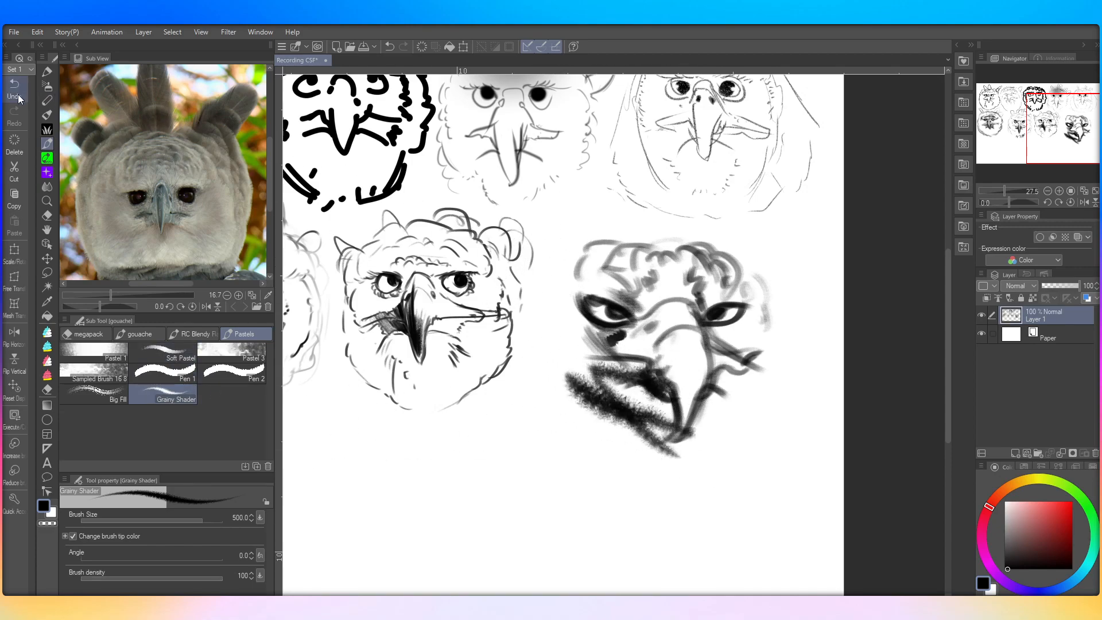
click(15, 87)
drag(632, 425, 613, 418)
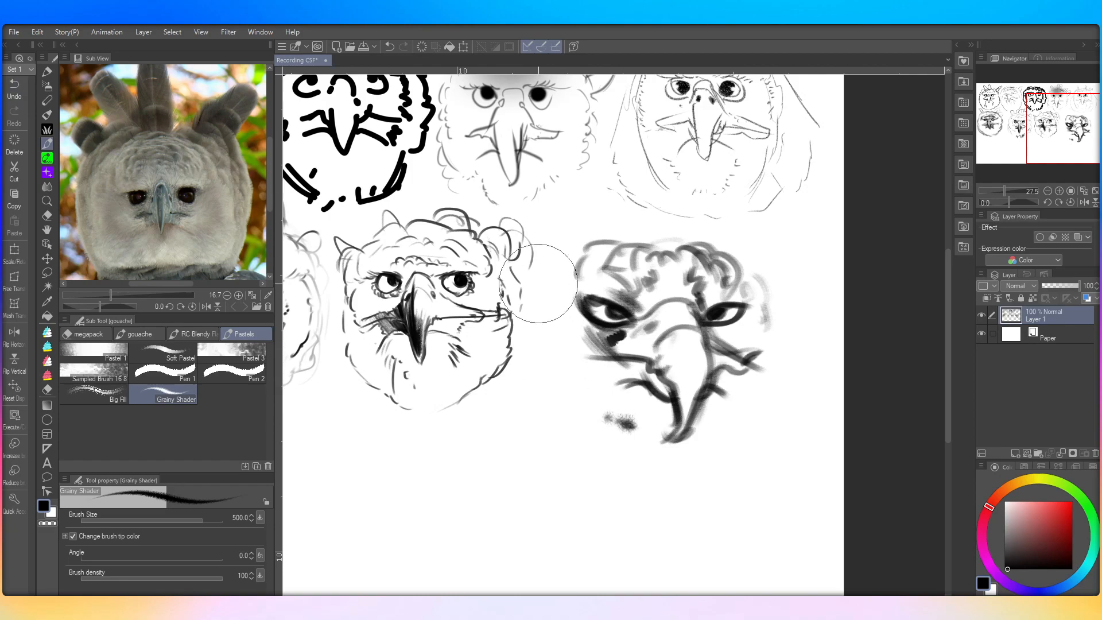
Step: Try the Big Fill brush at size 800 over the face sketch, then undo those strokes
click(95, 396)
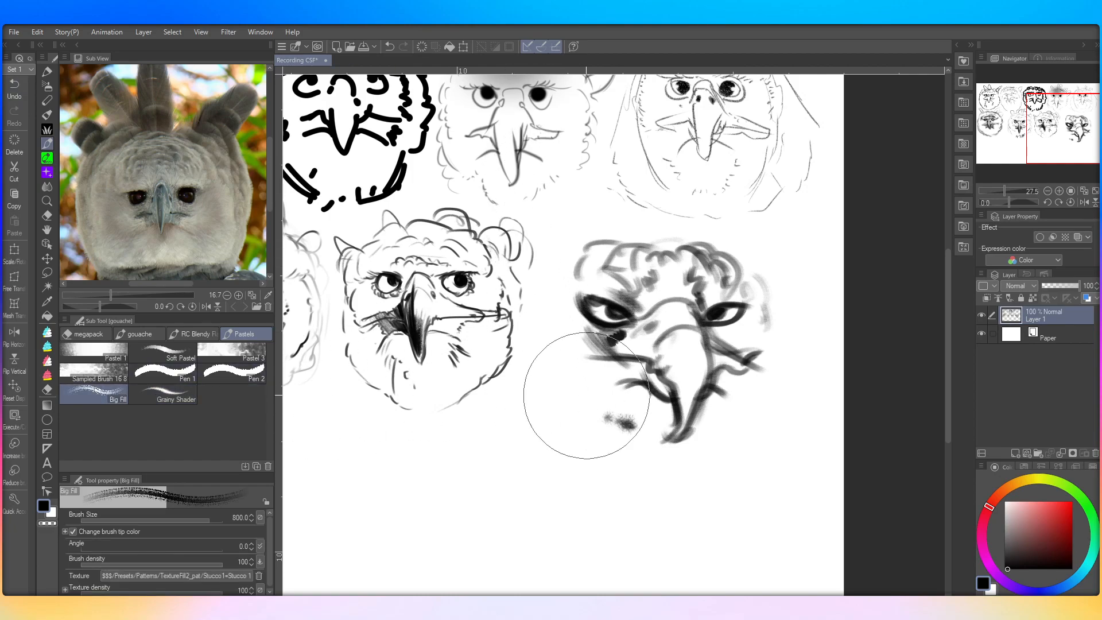
mouse_move(630, 432)
mouse_down()
mouse_move(567, 354)
mouse_move(637, 454)
mouse_move(506, 367)
mouse_move(726, 391)
mouse_move(605, 265)
mouse_move(809, 458)
mouse_move(712, 345)
mouse_up()
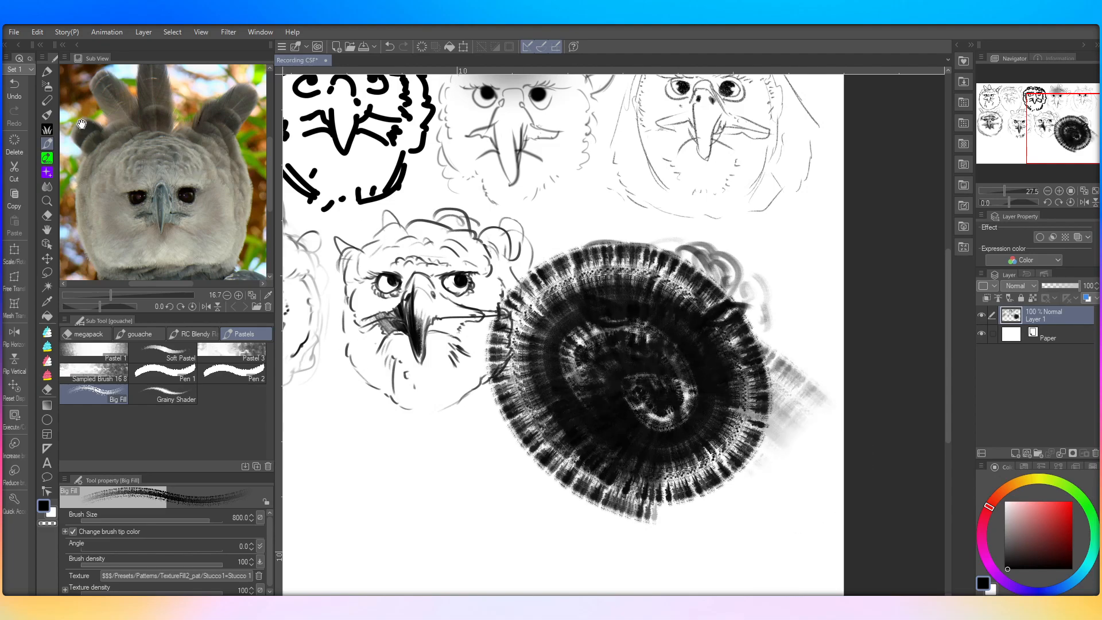
click(14, 87)
click(14, 87)
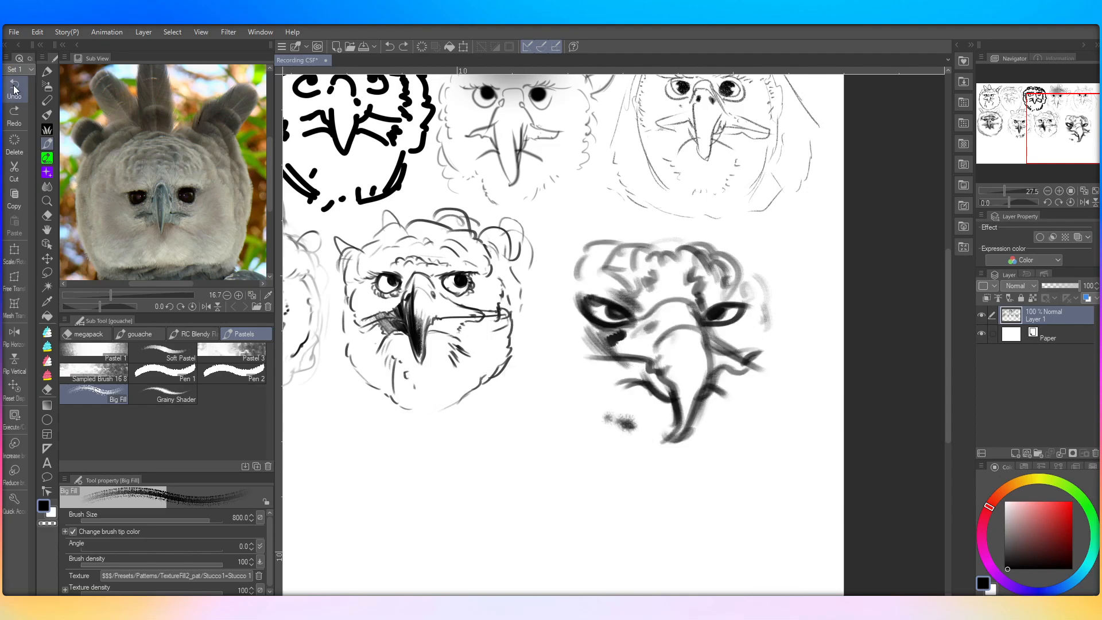
Step: Try the Pen 1 brush at size 130.9 for broad strokes along the cheek beside the beak
click(176, 375)
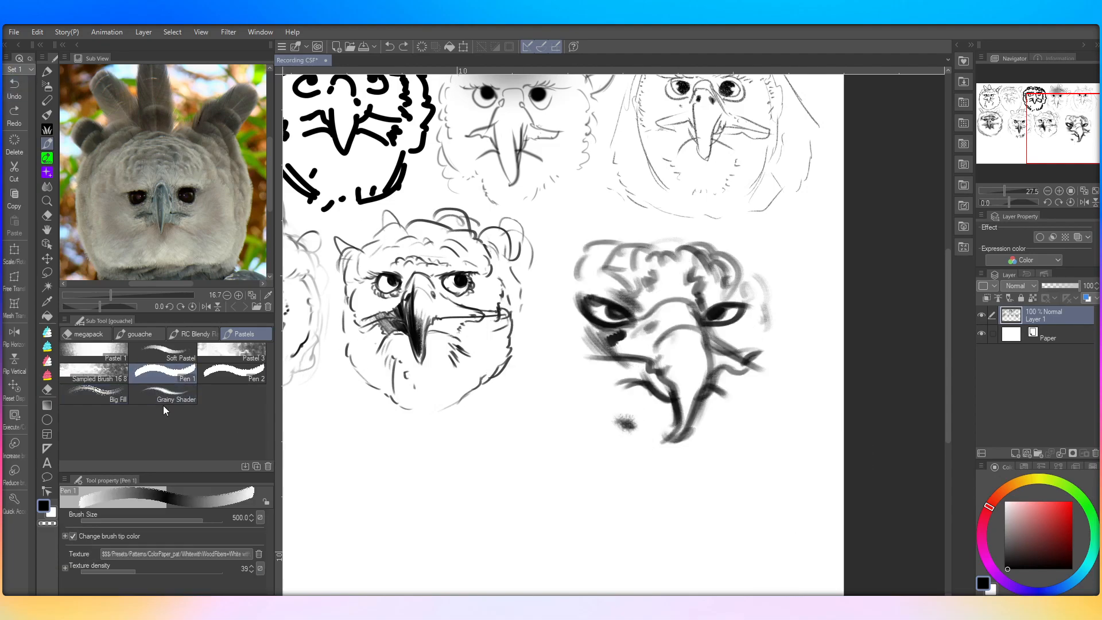
click(182, 519)
drag(182, 519, 184, 518)
mouse_move(630, 427)
mouse_down()
mouse_move(595, 413)
mouse_move(595, 397)
mouse_move(559, 371)
mouse_move(596, 416)
mouse_move(541, 352)
mouse_move(597, 409)
mouse_move(543, 330)
mouse_move(614, 416)
mouse_move(565, 305)
mouse_move(583, 383)
mouse_move(603, 402)
mouse_move(566, 349)
mouse_move(621, 408)
mouse_move(571, 359)
mouse_move(627, 440)
mouse_move(545, 333)
mouse_up()
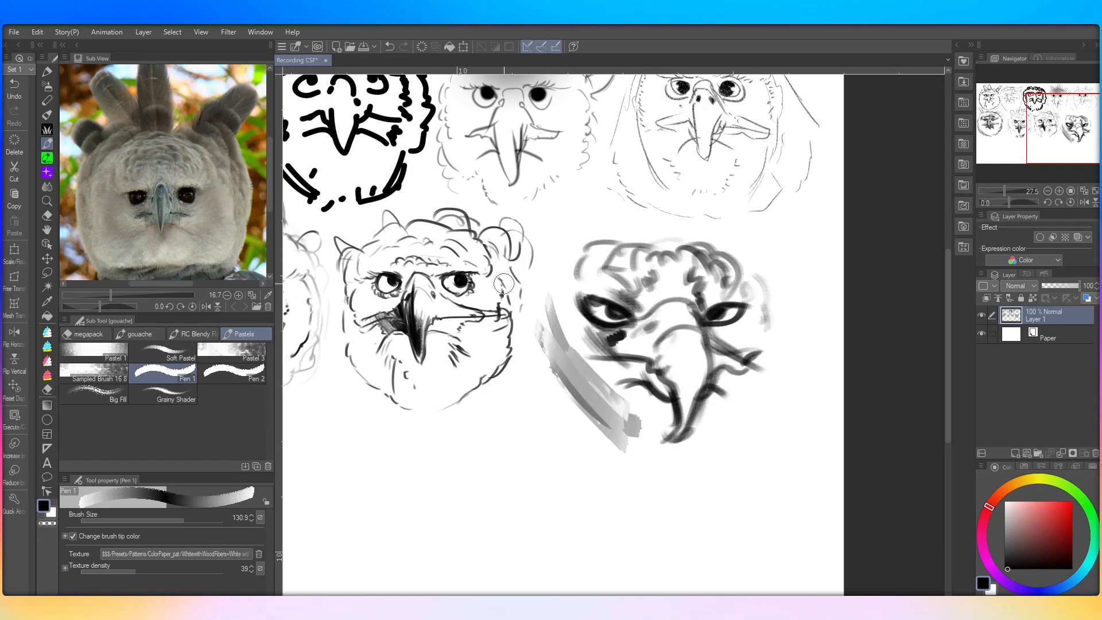
Step: Undo the Pen 1 test strokes and the remaining grainy mark beside the beak
click(14, 87)
click(15, 86)
click(14, 86)
click(14, 86)
click(14, 86)
click(13, 85)
click(13, 84)
click(14, 85)
click(13, 85)
click(13, 85)
click(13, 85)
click(14, 85)
click(13, 85)
click(13, 85)
click(13, 85)
click(13, 85)
click(13, 85)
click(13, 85)
click(13, 85)
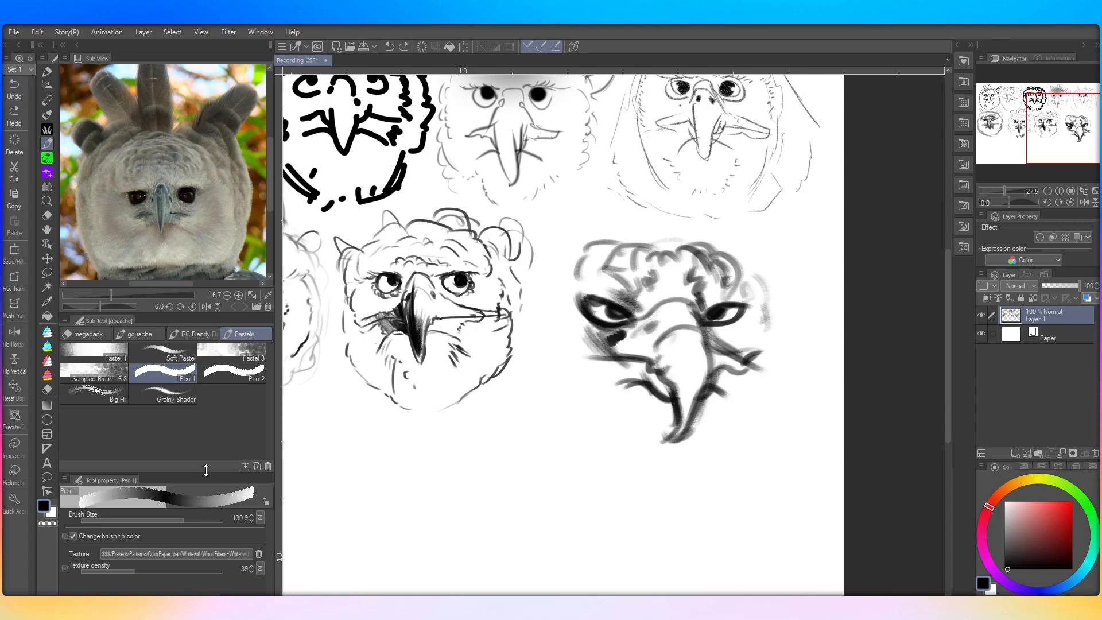
Step: Switch to the Soft Pastel brush at size 32.2 and sketch short chin feathers below the beak
click(221, 384)
click(193, 350)
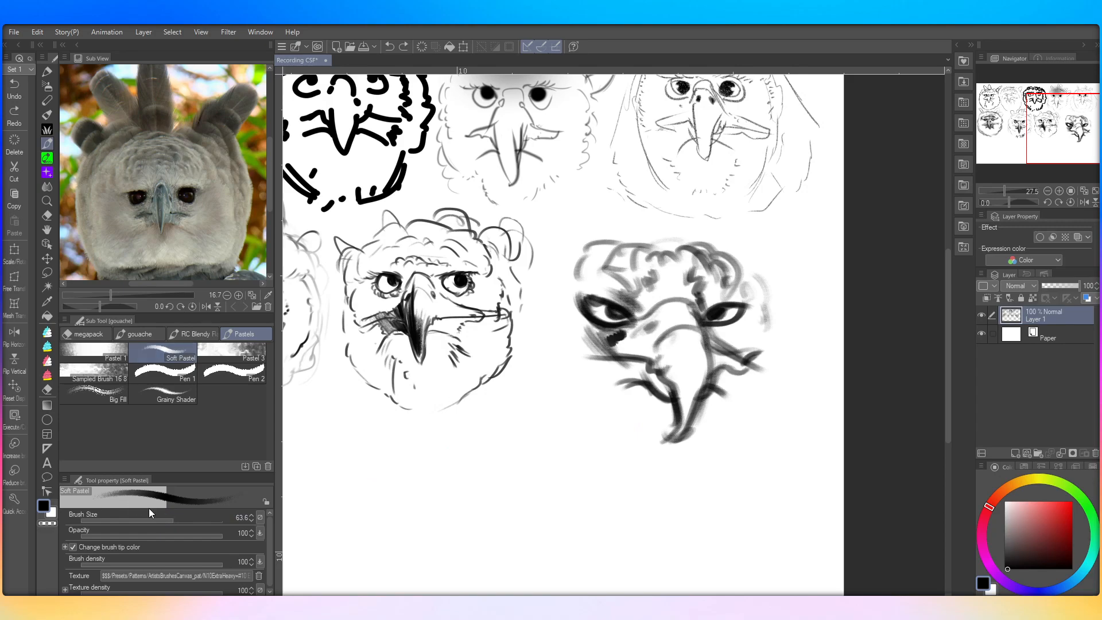
drag(161, 518, 163, 517)
mouse_move(626, 410)
mouse_down()
mouse_move(605, 425)
mouse_move(612, 419)
mouse_up()
drag(626, 410, 618, 445)
drag(624, 442, 621, 462)
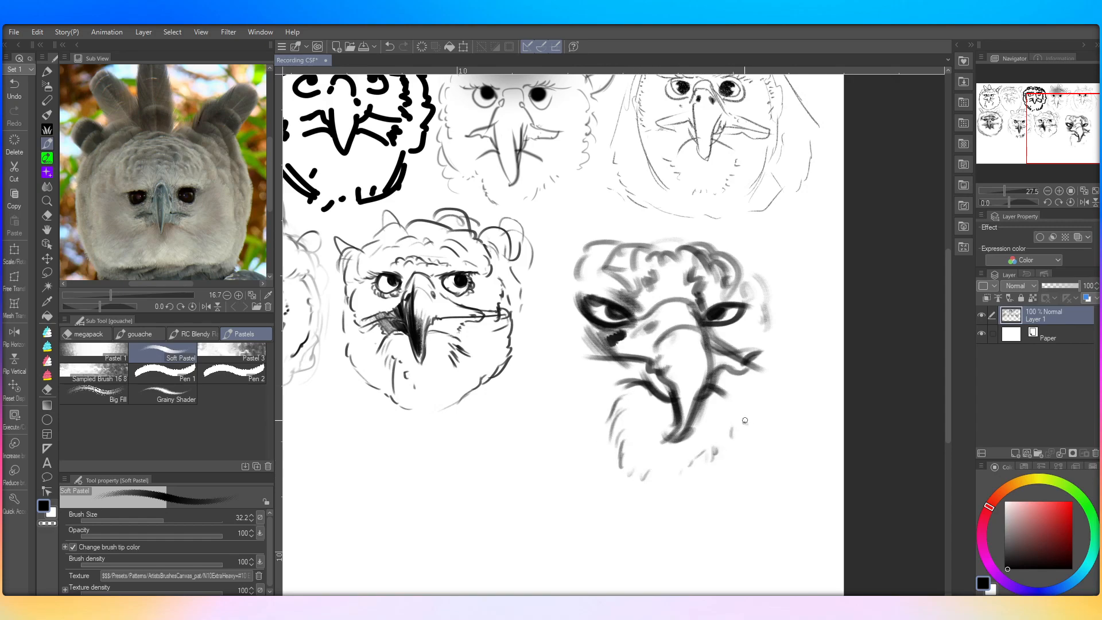
Step: Sketch the feathered sides of the head and the curved crown above the brow
mouse_move(572, 394)
mouse_down()
mouse_move(548, 343)
mouse_move(557, 270)
mouse_up()
drag(784, 366, 769, 273)
mouse_move(561, 259)
mouse_down()
mouse_move(576, 242)
mouse_move(708, 237)
mouse_up()
mouse_move(764, 280)
mouse_down()
mouse_move(733, 250)
mouse_move(710, 244)
mouse_up()
mouse_move(591, 256)
mouse_down()
mouse_move(655, 242)
mouse_move(771, 273)
mouse_up()
mouse_move(601, 244)
mouse_down()
mouse_move(689, 230)
mouse_move(788, 262)
mouse_up()
Step: Draw loose crest feathers rising from both upper corners of the head
mouse_move(610, 236)
mouse_down()
mouse_move(575, 229)
mouse_move(607, 214)
mouse_up()
drag(562, 246, 585, 233)
mouse_move(766, 252)
mouse_down()
mouse_move(815, 219)
mouse_move(787, 253)
mouse_move(778, 300)
mouse_up()
mouse_move(806, 263)
mouse_down()
mouse_move(781, 302)
mouse_move(807, 356)
mouse_up()
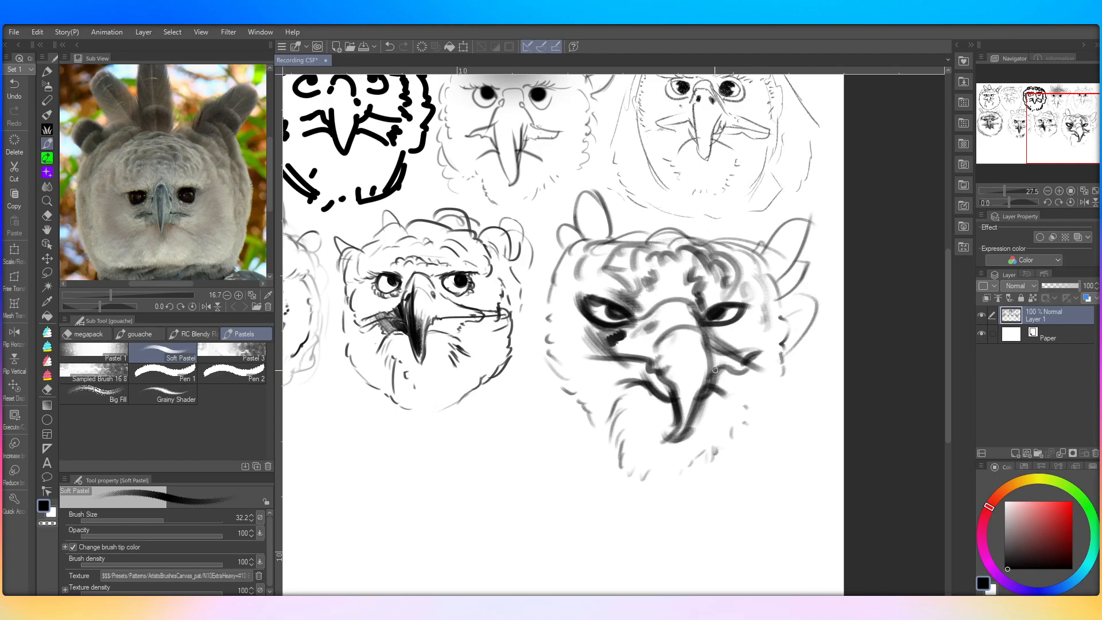
Step: Outline the rounded cheeks and jaw on both sides and darken the outer contour of one cheek
mouse_move(546, 307)
mouse_down()
mouse_move(539, 362)
mouse_move(554, 402)
mouse_move(610, 471)
mouse_up()
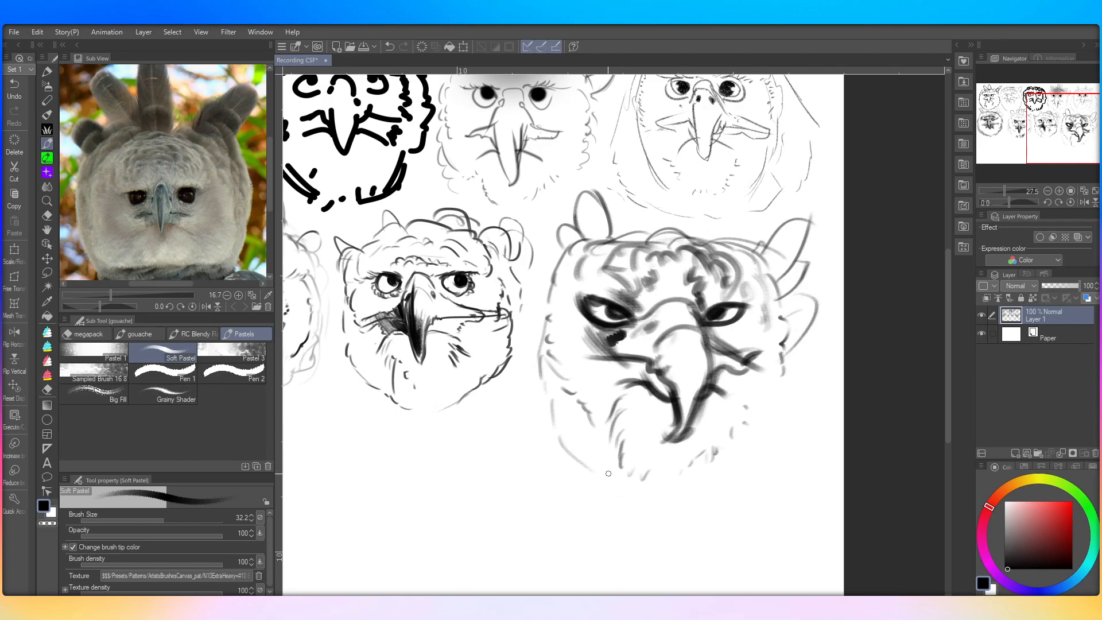
mouse_move(712, 477)
mouse_down()
mouse_move(781, 431)
mouse_move(782, 300)
mouse_up()
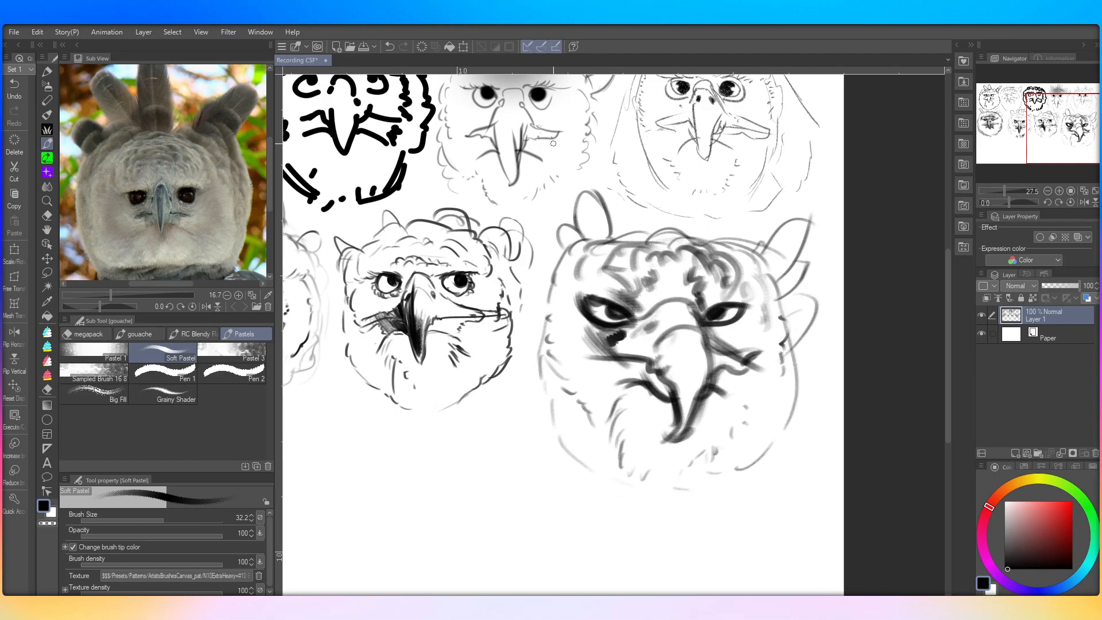
mouse_move(596, 473)
mouse_down()
mouse_move(541, 379)
mouse_move(540, 327)
mouse_up()
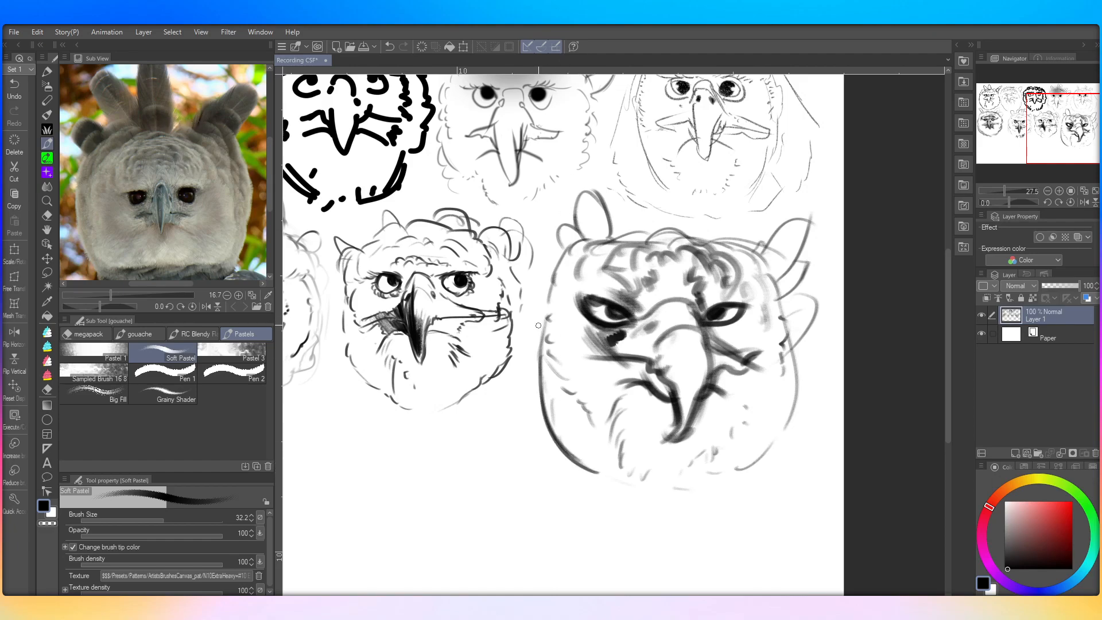
mouse_move(539, 395)
mouse_down()
mouse_move(529, 327)
mouse_move(563, 256)
mouse_up()
Step: Lasso the new eagle head, then mirror it horizontally and raise its lower-left corner with Free Transform
click(47, 272)
mouse_move(741, 517)
mouse_down()
mouse_move(550, 480)
mouse_move(522, 384)
mouse_up()
mouse_move(527, 328)
mouse_down()
mouse_move(577, 178)
mouse_move(667, 221)
mouse_move(714, 226)
mouse_move(805, 204)
mouse_move(825, 235)
mouse_move(818, 278)
mouse_move(832, 327)
mouse_move(818, 395)
mouse_move(746, 515)
mouse_up()
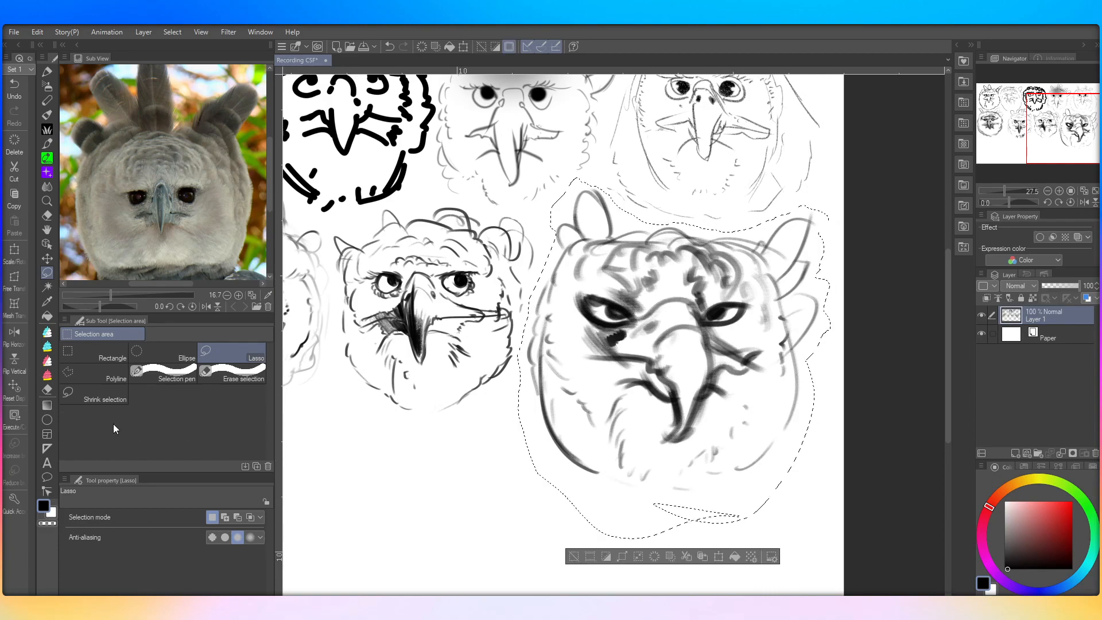
click(11, 294)
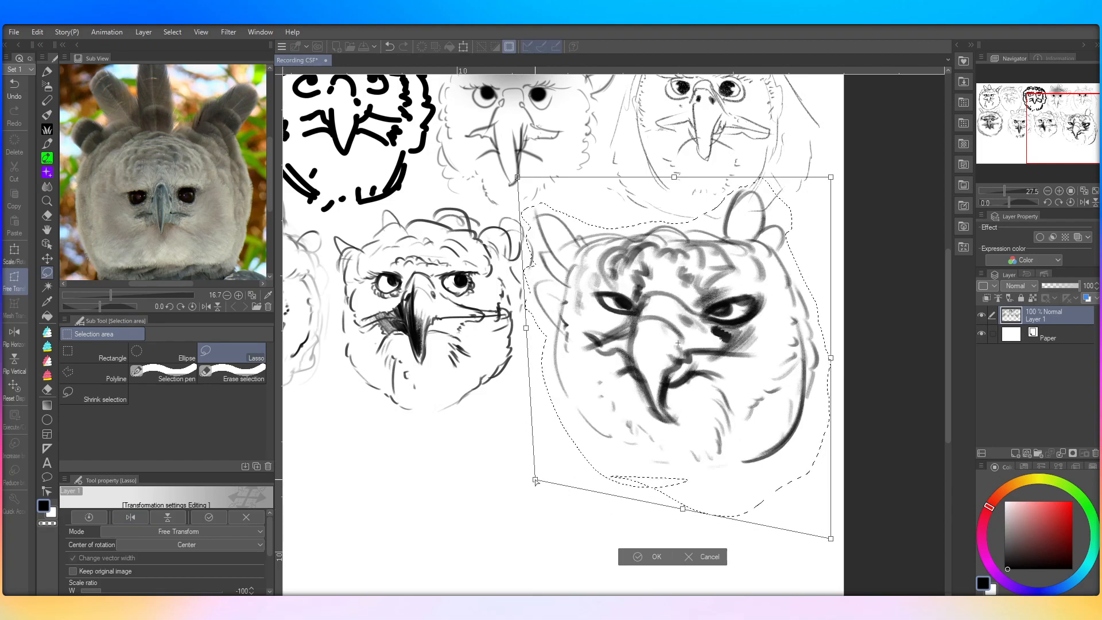
Step: Scale the mirrored head down to about 81% width, place it beside the neighbouring head, apply the transformation and deselect
click(14, 251)
drag(831, 176, 759, 250)
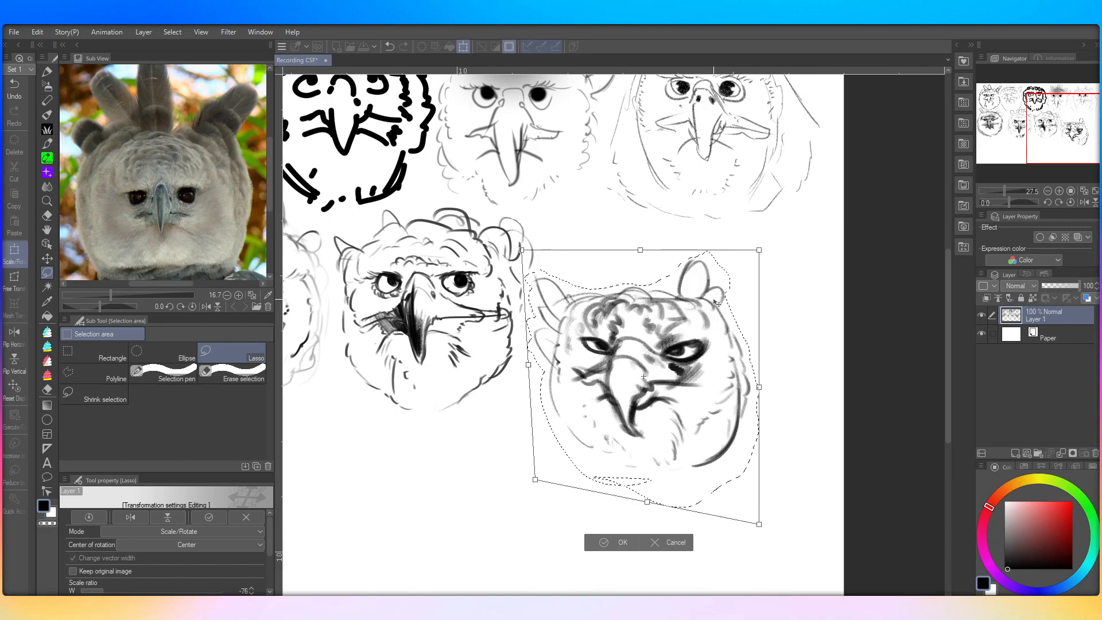
drag(699, 326, 736, 261)
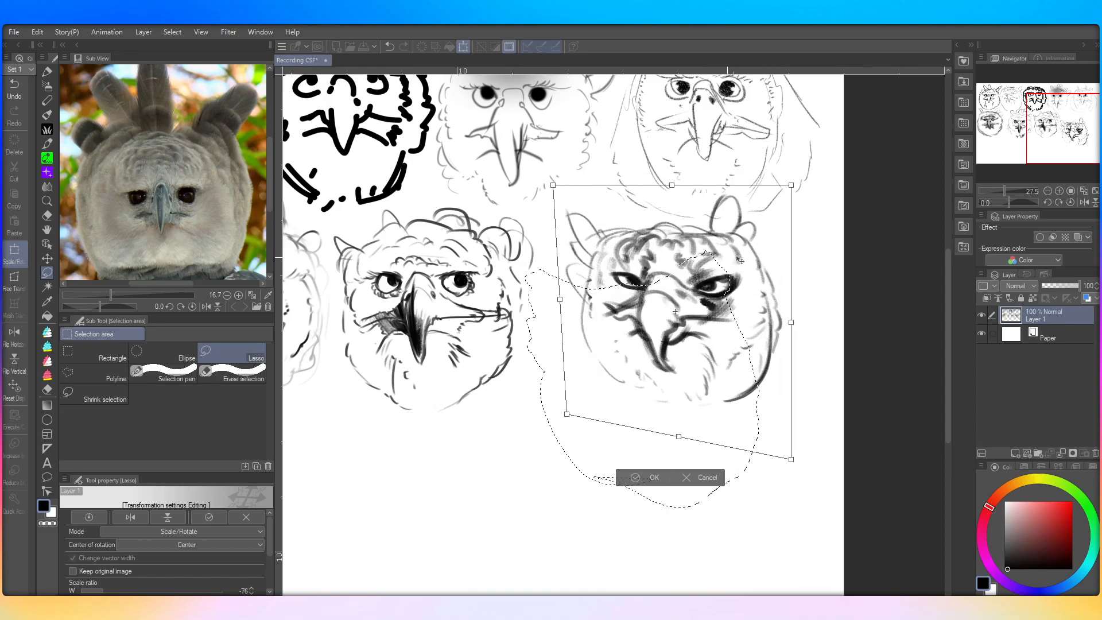
drag(793, 184, 819, 181)
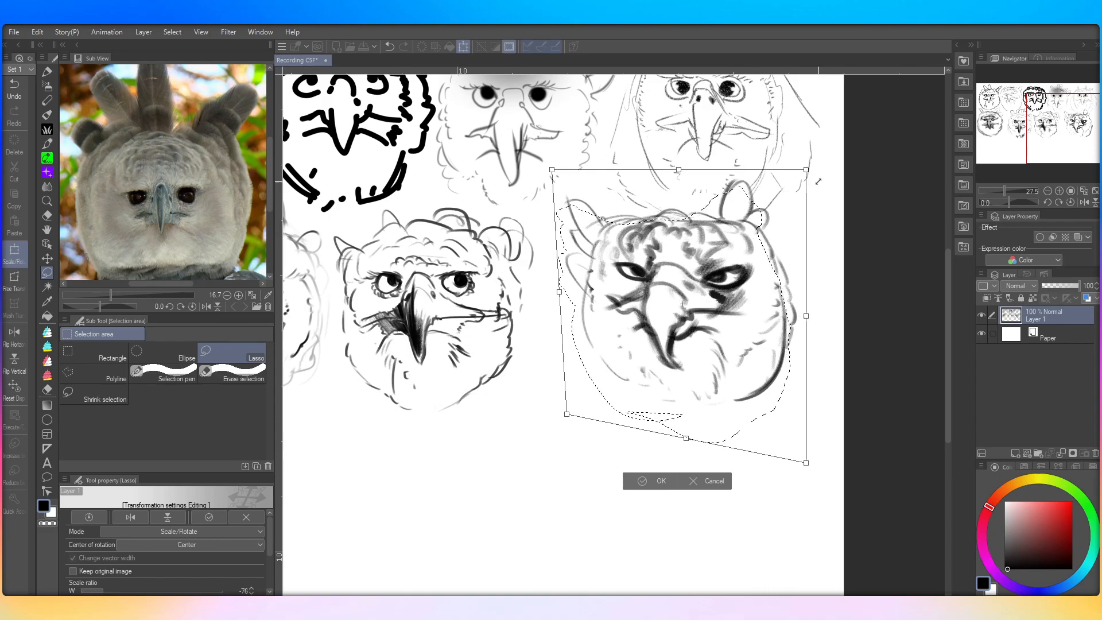
drag(741, 251, 742, 264)
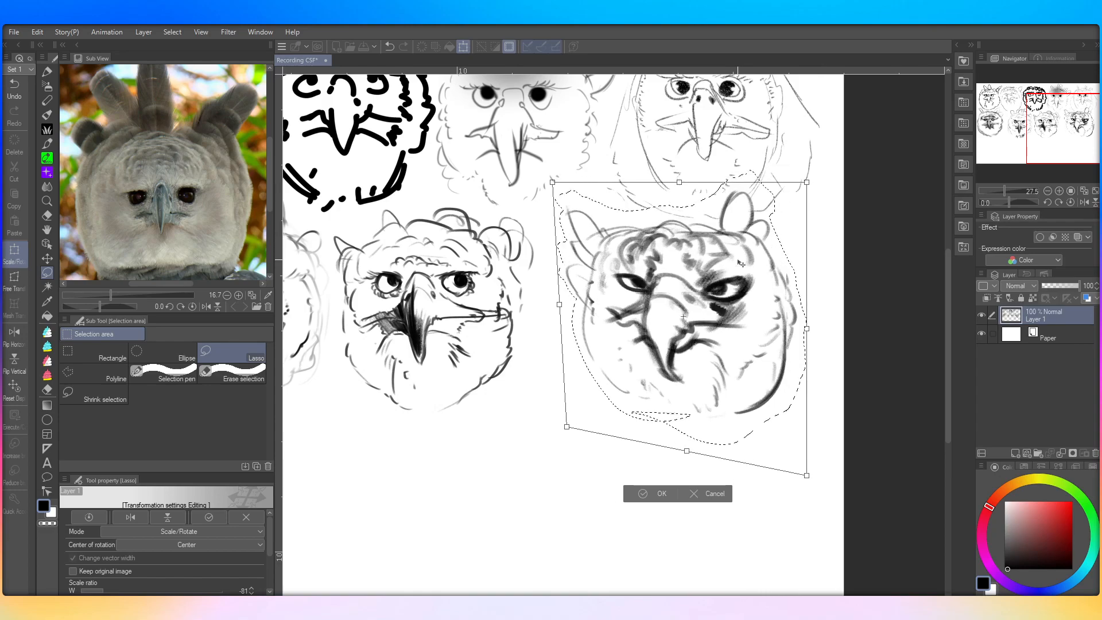
click(655, 490)
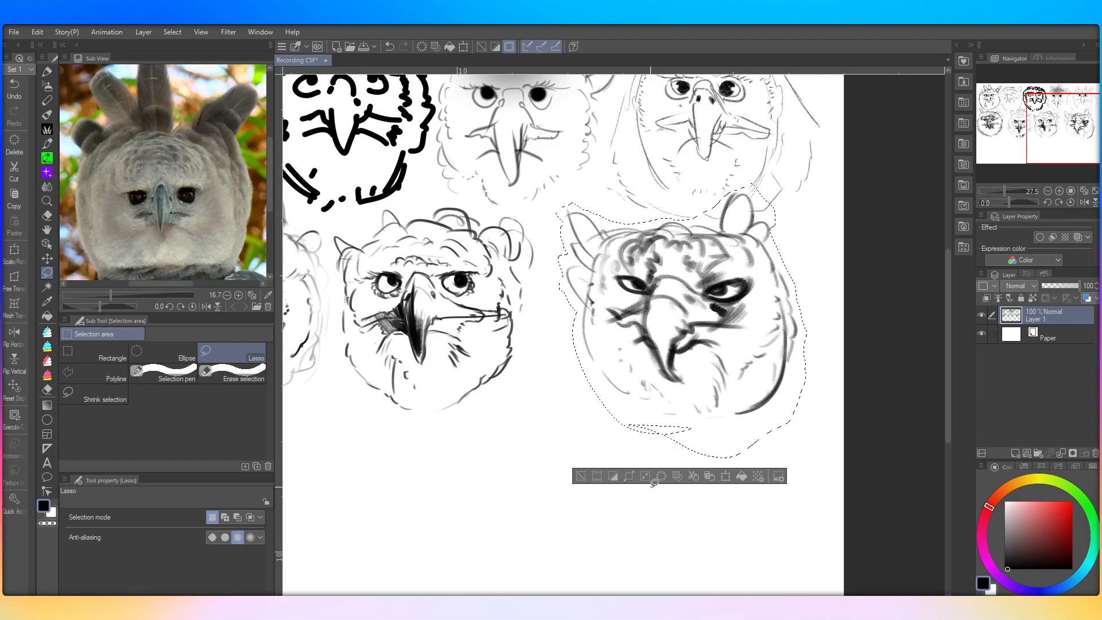
key(ctrl+d)
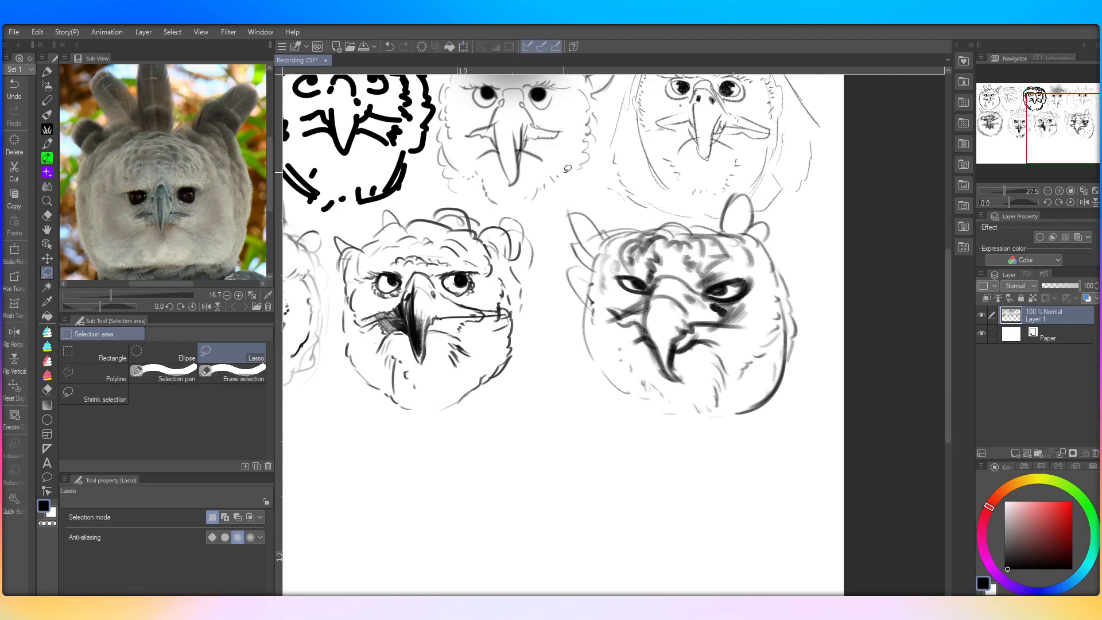
Step: Fit the whole canvas in view and save the drawing
scroll(835, 253, down, 4)
scroll(623, 218, up, 2)
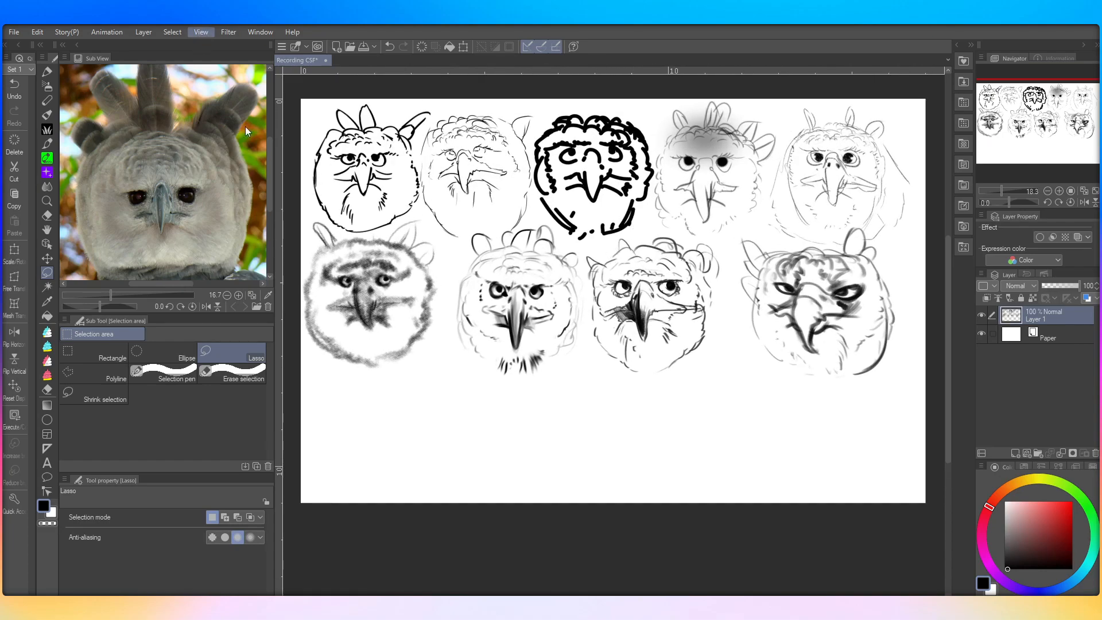
key(ctrl+0)
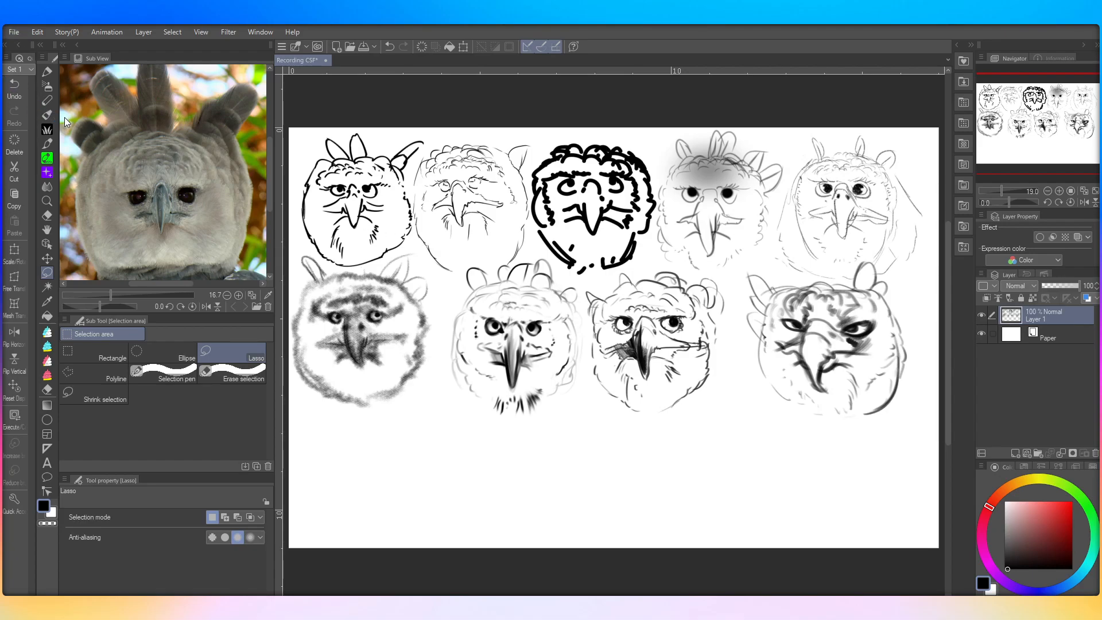
key(ctrl+s)
Step: Look through the pastel, cloud and decoration brushes, including the Effect, Effect2 and Effect3 groups
click(48, 143)
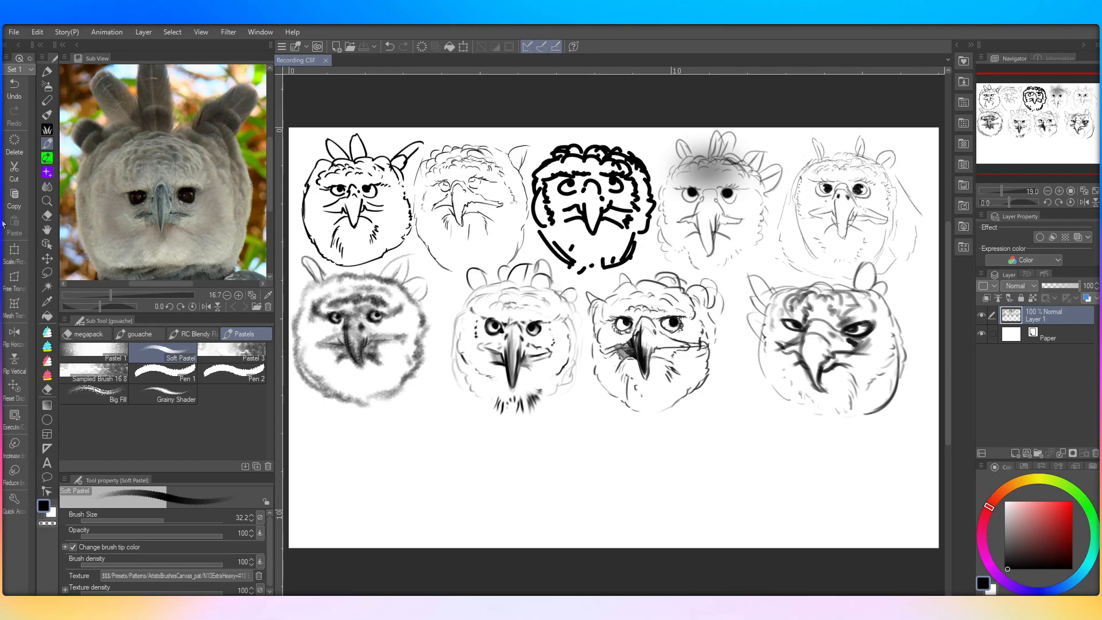
click(47, 157)
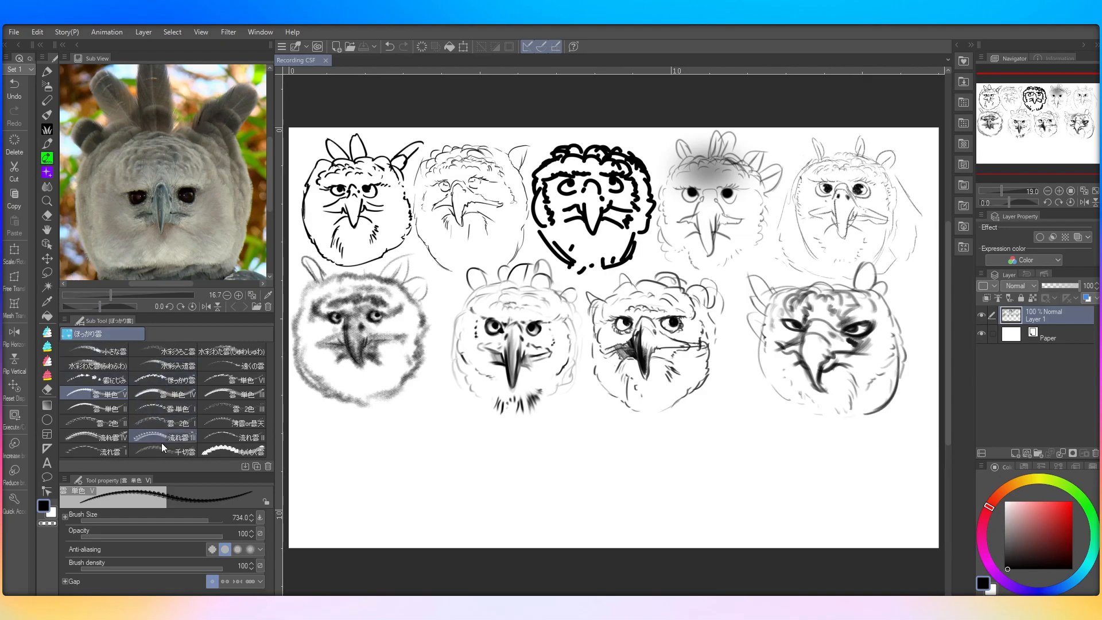
click(47, 172)
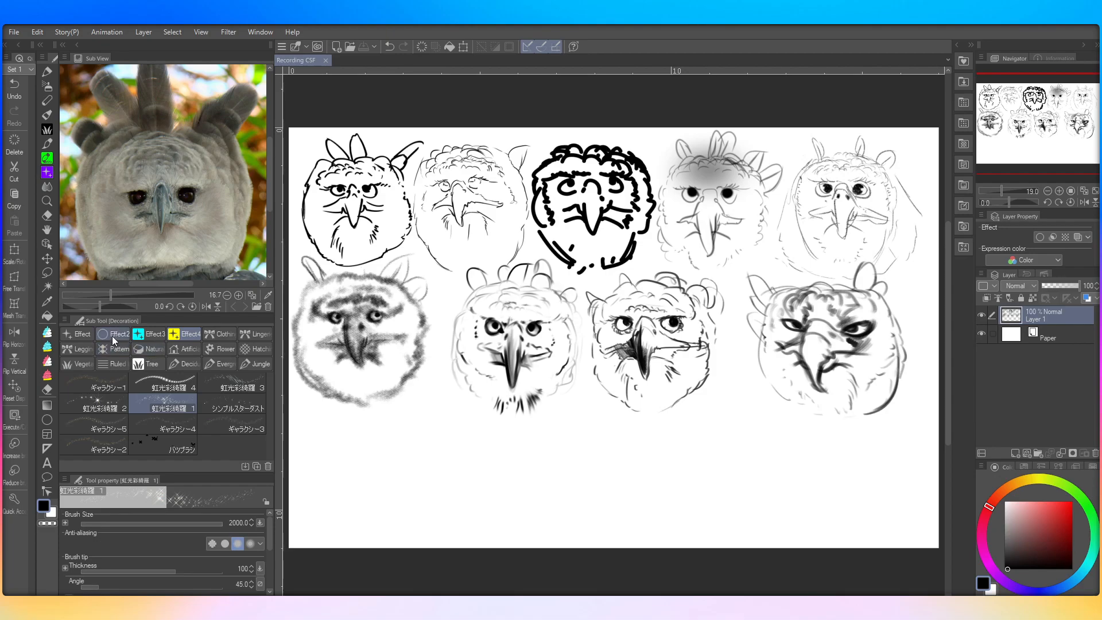
click(70, 334)
scroll(119, 384, up, 1)
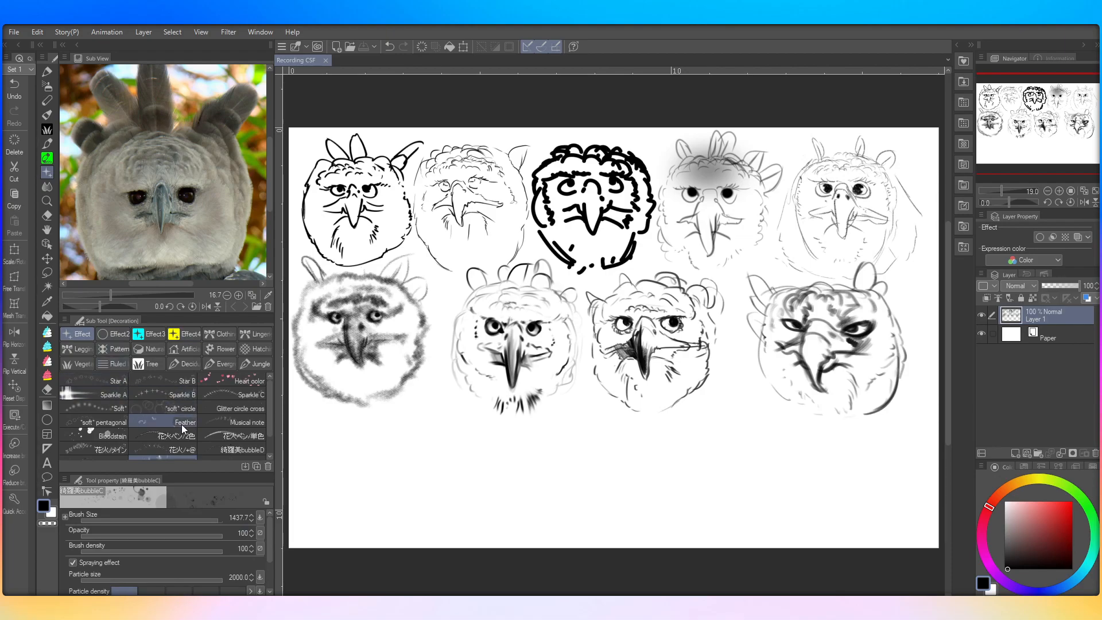
scroll(196, 415, down, 1)
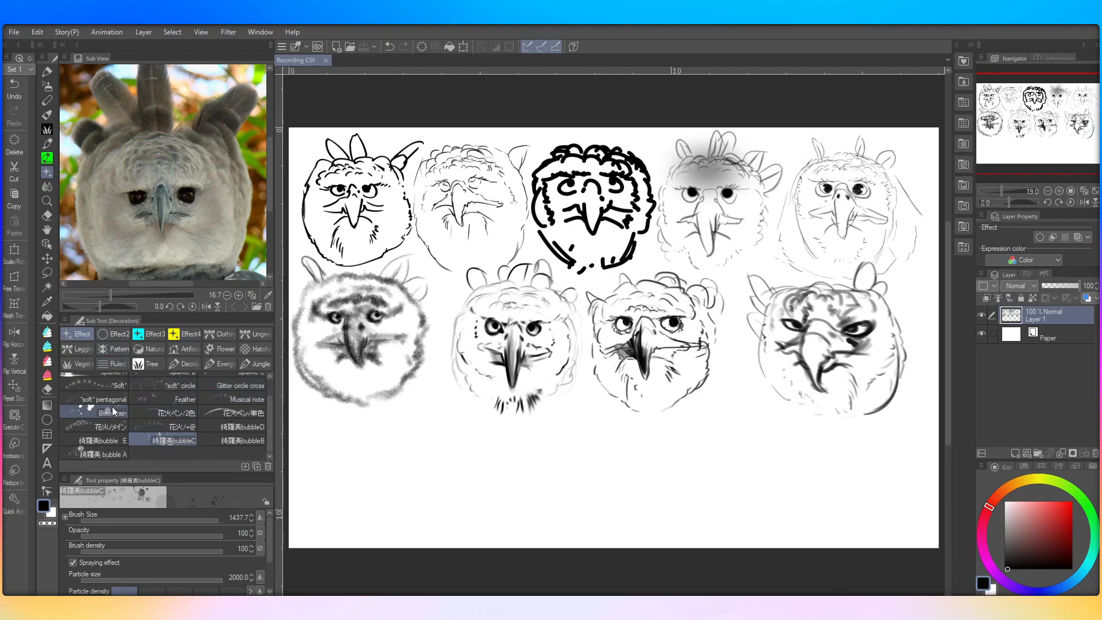
click(104, 340)
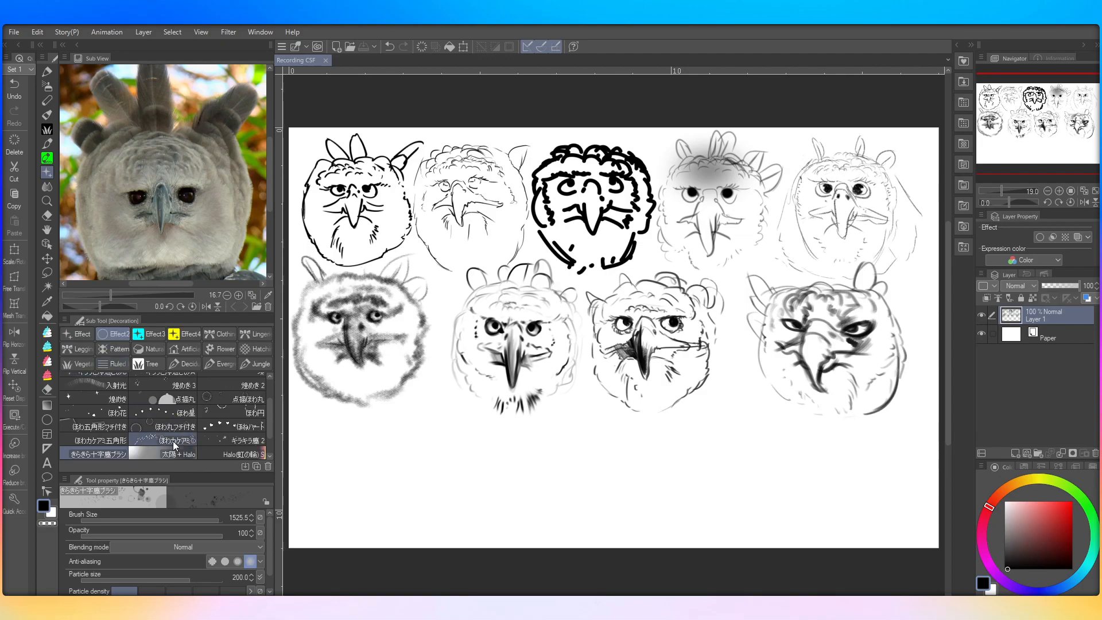
scroll(175, 446, down, 1)
click(143, 332)
scroll(133, 429, down, 2)
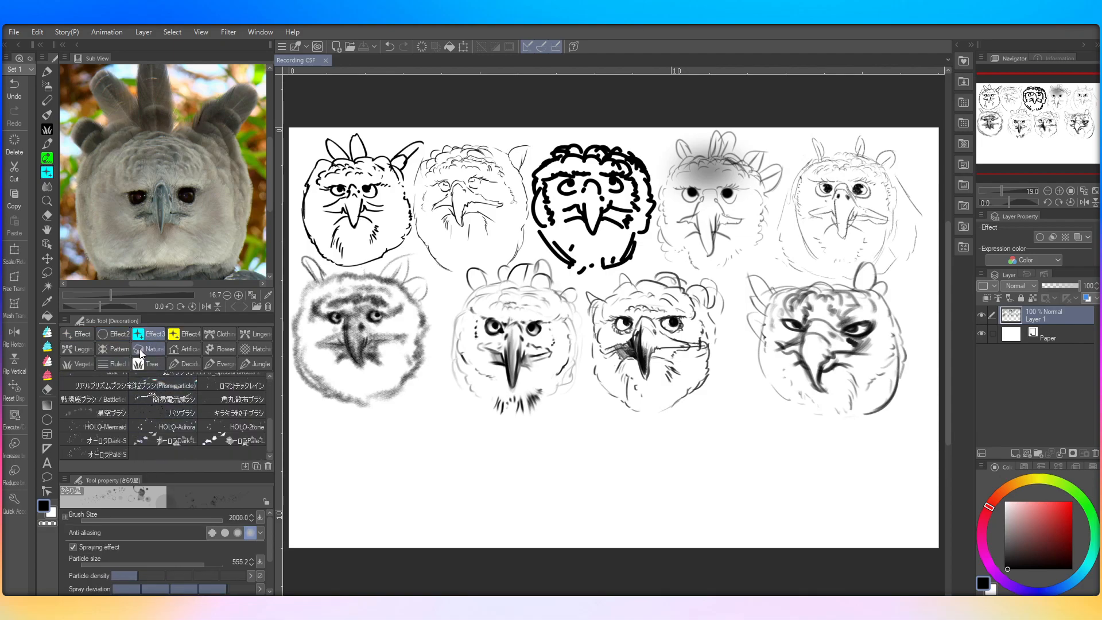
Step: Choose the バツブラシ brush from the Effect4 group and stamp X marks beside the newest head
click(187, 334)
click(160, 443)
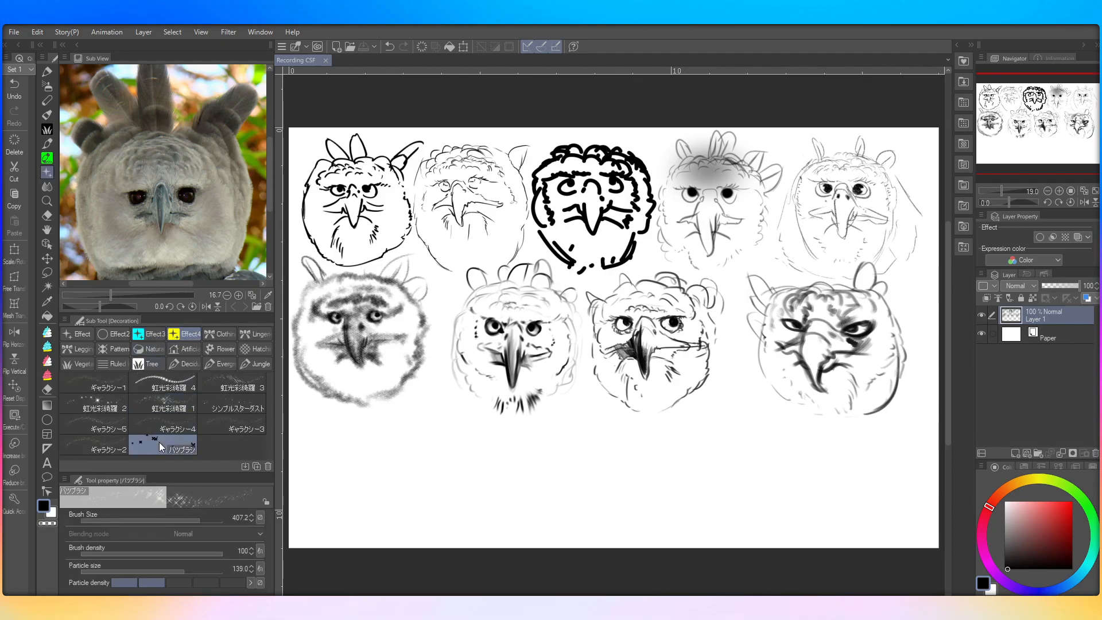
click(761, 395)
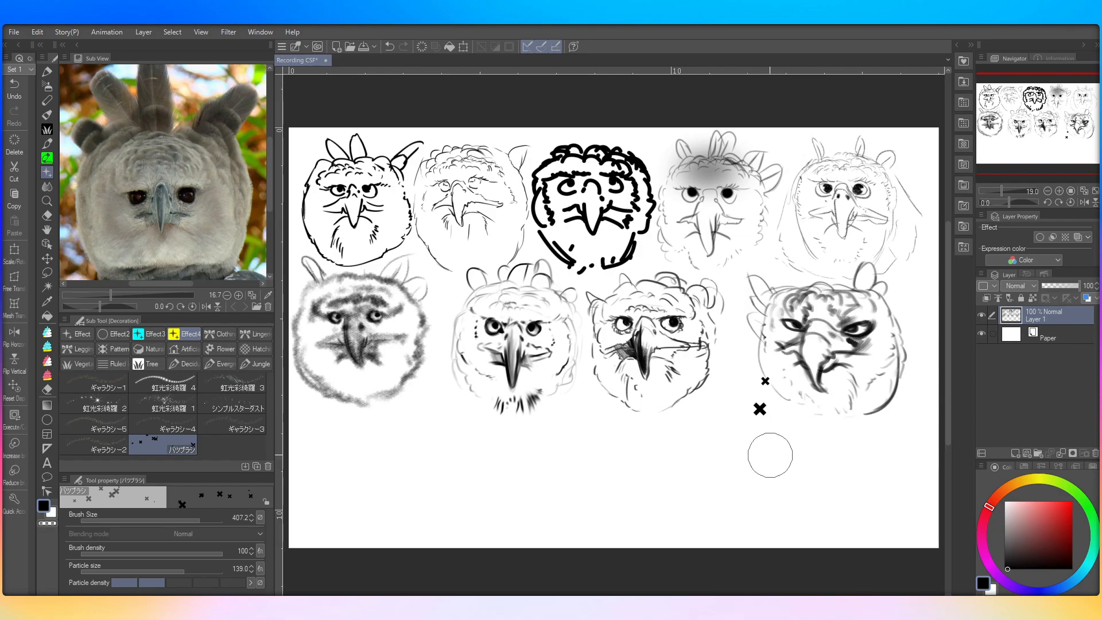
Step: Try a long trail of X marks across the blank lower canvas and undo all the X marks
mouse_move(876, 488)
mouse_down()
mouse_move(816, 495)
mouse_move(715, 449)
mouse_move(651, 483)
mouse_move(578, 494)
mouse_move(533, 455)
mouse_move(473, 451)
mouse_move(432, 492)
mouse_move(365, 339)
mouse_up()
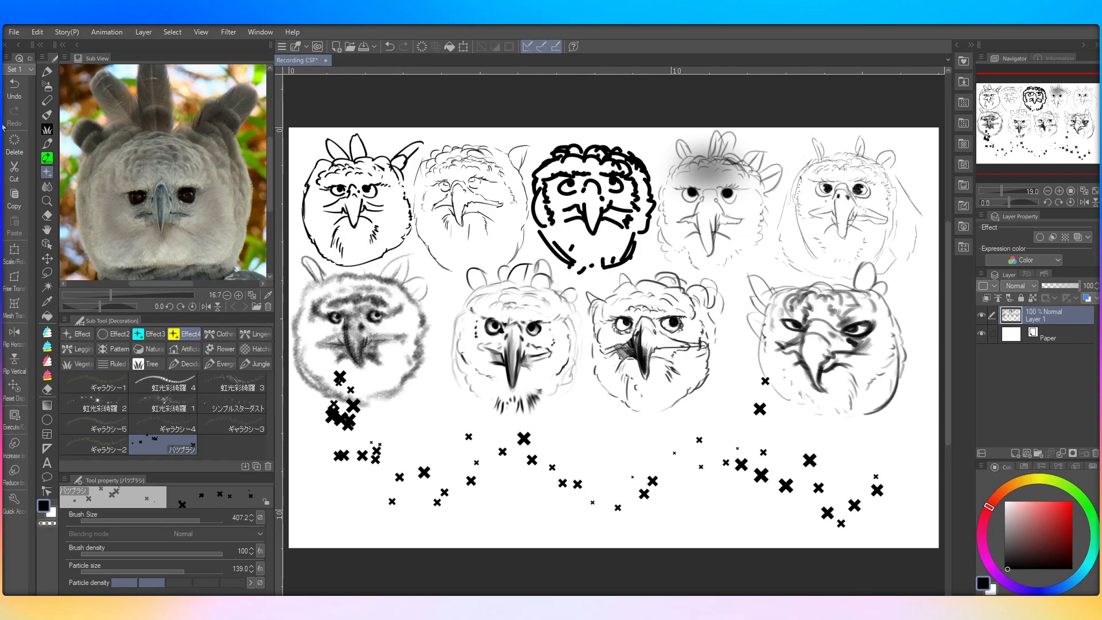
click(14, 89)
click(13, 89)
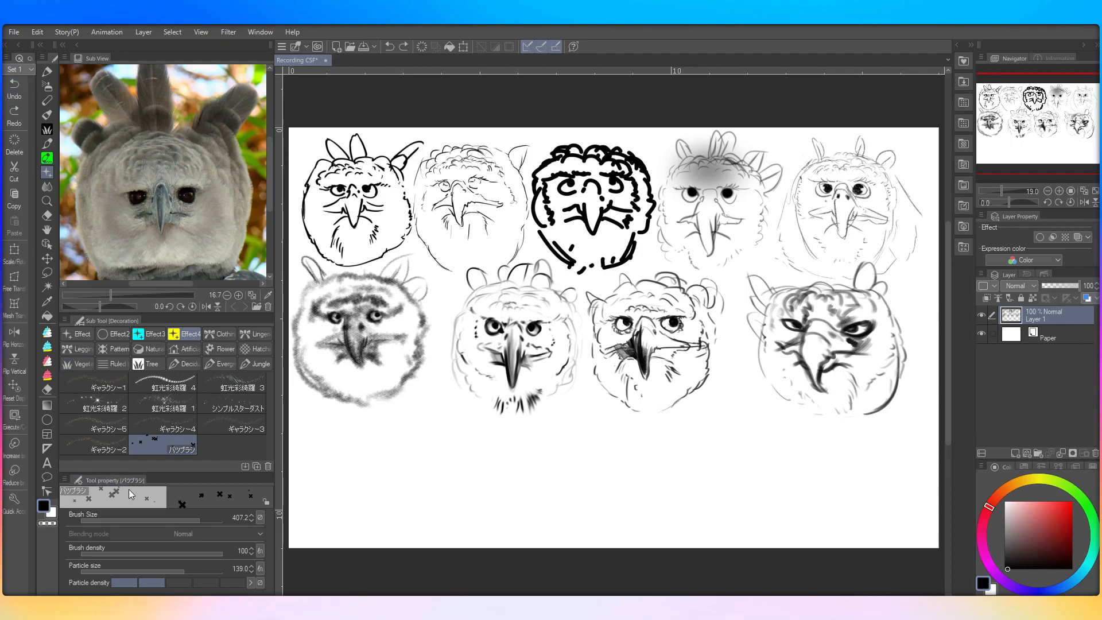
Step: Set the X-mark brush size to 229.5 and stamp a cluster of X marks beside the newest head's lower edge
drag(196, 515, 192, 516)
click(752, 382)
mouse_move(759, 390)
mouse_down()
mouse_move(766, 401)
mouse_move(756, 380)
mouse_move(771, 385)
mouse_move(775, 413)
mouse_move(741, 343)
mouse_up()
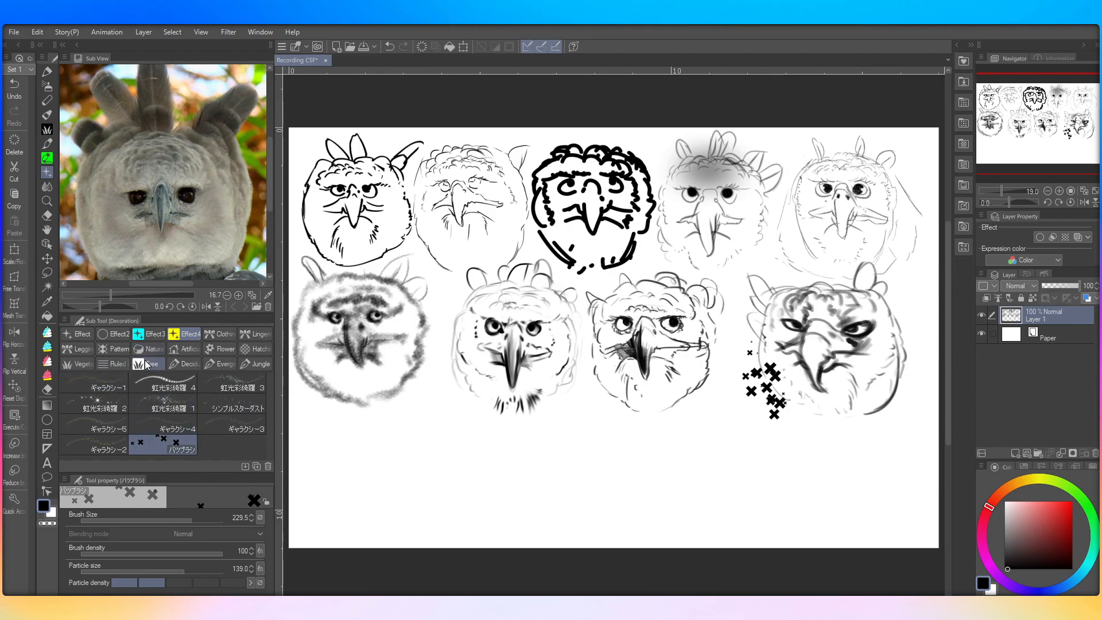
Step: Try the selected dotted-grid ribbon brush from the Pattern group, including broad strokes at size 418.7 across the canvas, and undo the strokes
click(127, 347)
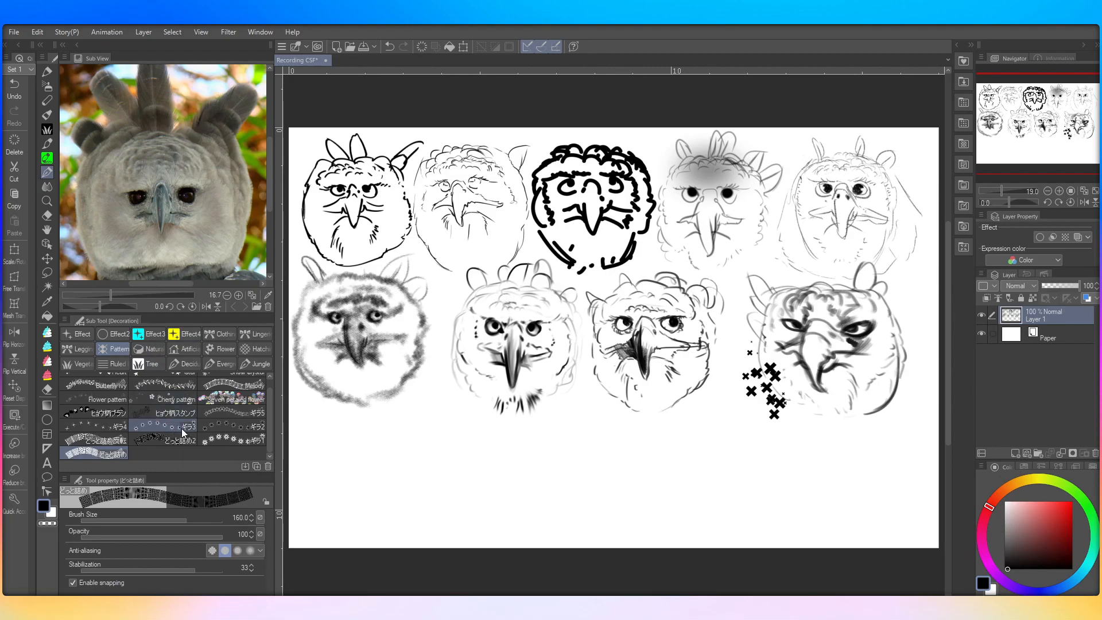
mouse_move(356, 487)
mouse_down()
mouse_move(531, 506)
mouse_move(830, 492)
mouse_up()
click(14, 86)
click(200, 520)
mouse_move(335, 487)
mouse_down()
mouse_move(418, 477)
mouse_move(553, 499)
mouse_move(715, 462)
mouse_move(540, 392)
mouse_move(494, 277)
mouse_move(663, 527)
mouse_move(459, 272)
mouse_move(575, 465)
mouse_move(534, 345)
mouse_move(747, 413)
mouse_move(396, 206)
mouse_move(860, 386)
mouse_move(564, 302)
mouse_move(540, 127)
mouse_move(882, 485)
mouse_move(568, 299)
mouse_move(391, 138)
mouse_move(717, 534)
mouse_move(941, 126)
mouse_move(689, 517)
mouse_move(746, 103)
mouse_move(327, 505)
mouse_move(731, 408)
mouse_move(948, 451)
mouse_up()
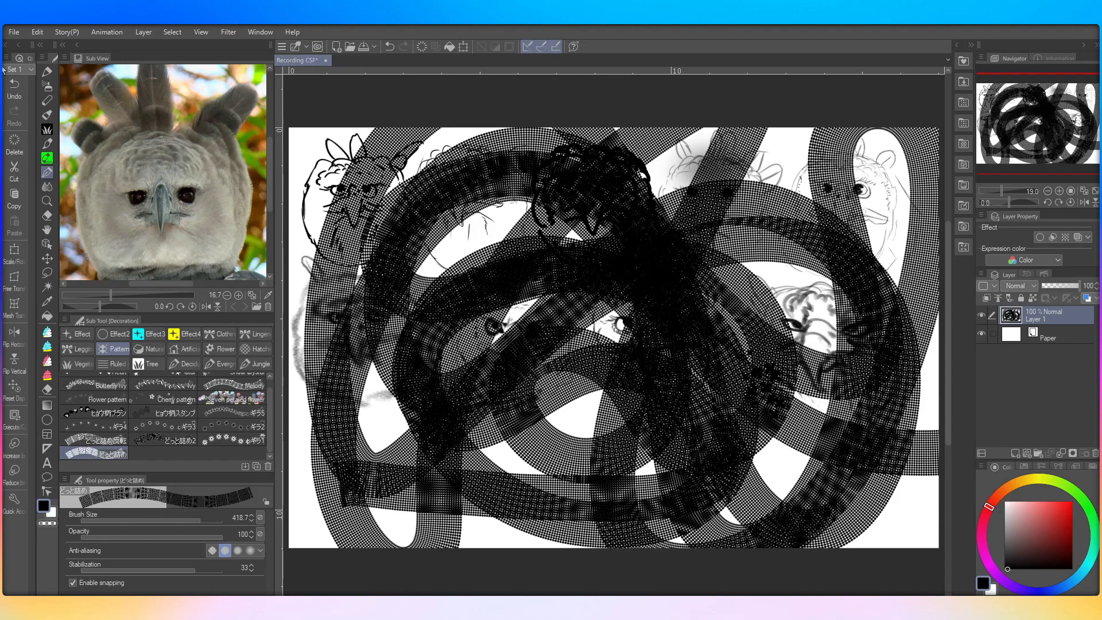
click(15, 86)
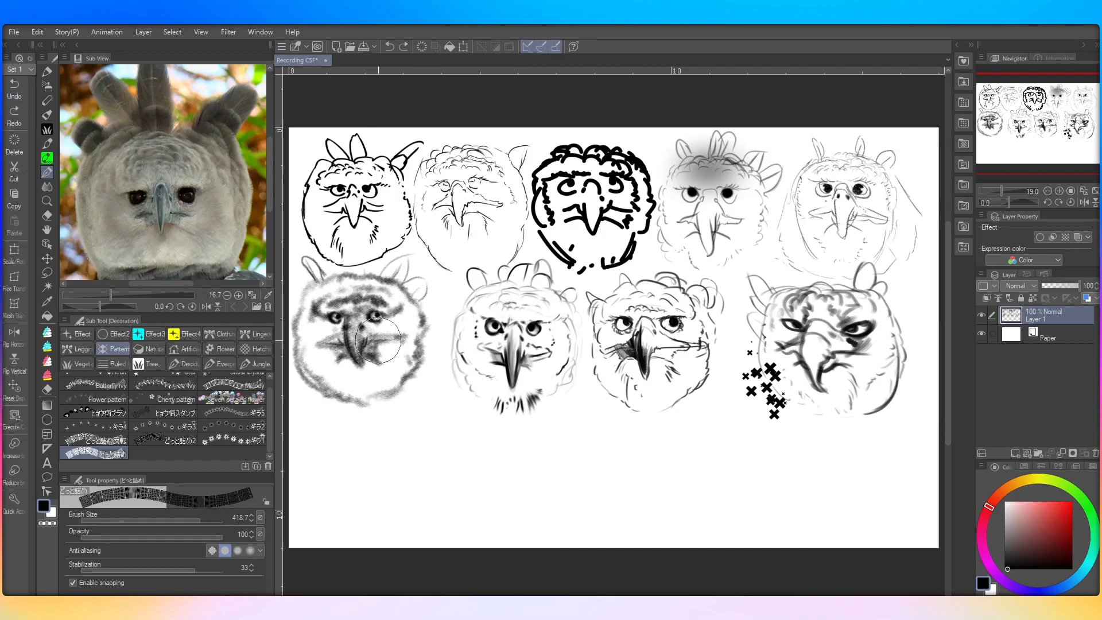
Step: Try the second dotted-grid ribbon brush of the Pattern group at size 400 across the lower canvas and undo it
click(153, 441)
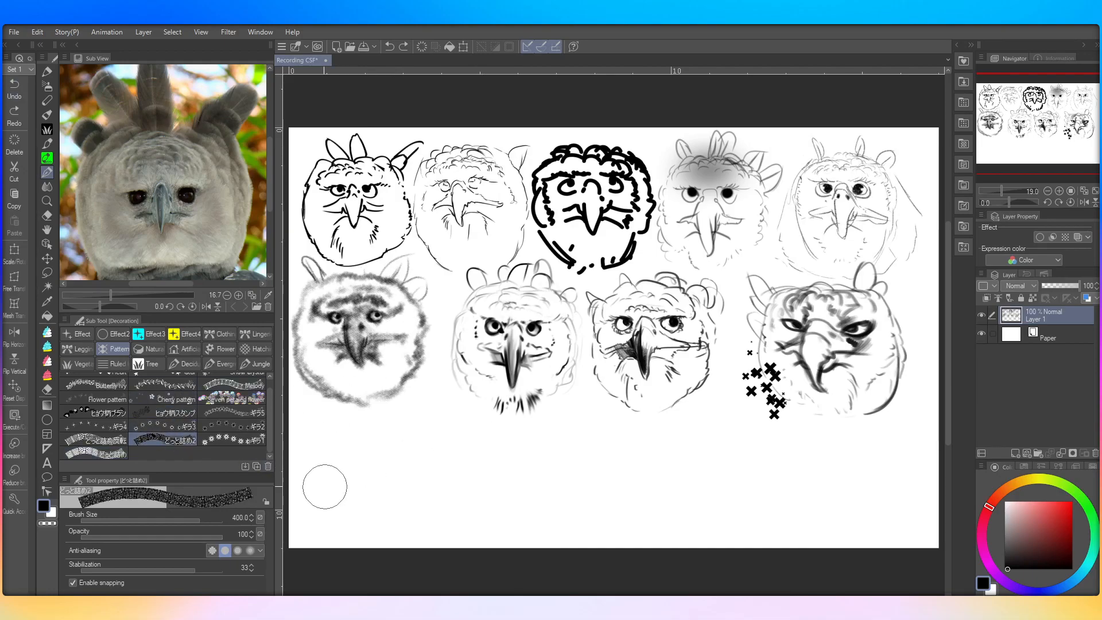
mouse_move(322, 510)
mouse_down()
mouse_move(643, 517)
mouse_move(830, 503)
mouse_move(838, 244)
mouse_move(775, 445)
mouse_move(646, 494)
mouse_up()
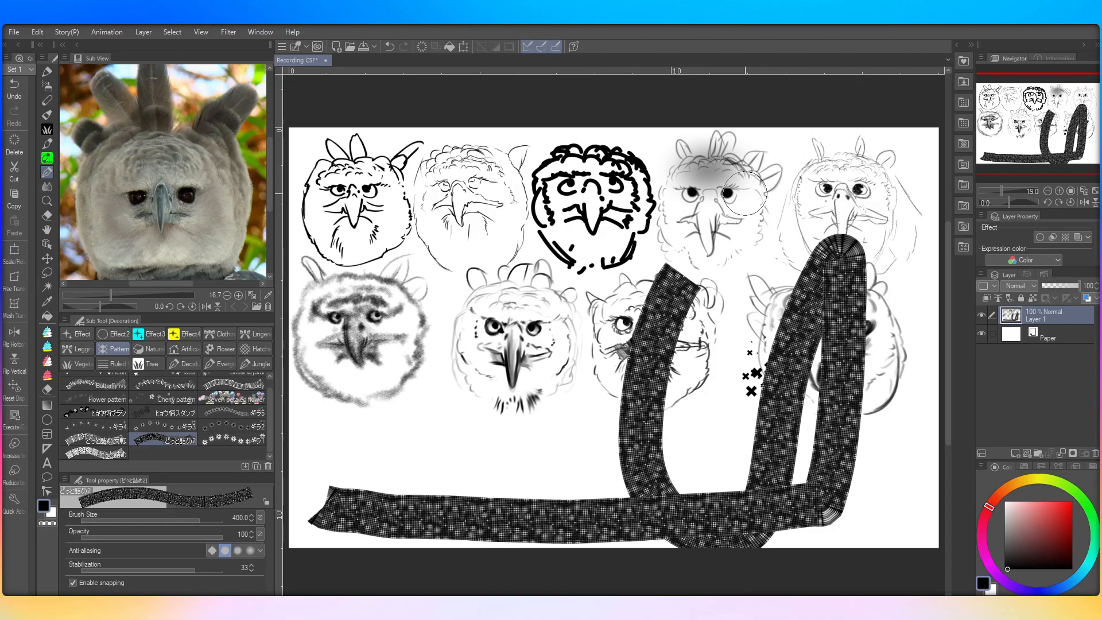
click(12, 104)
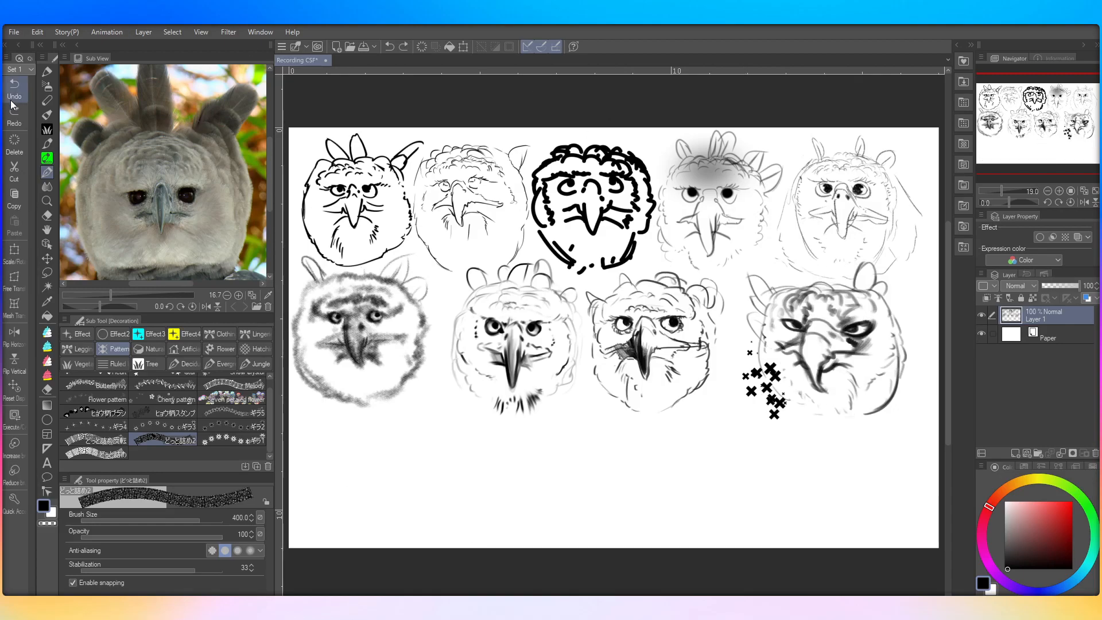
Step: Stamp a star at brush size 238.9 between the first two lower heads and scatter smaller ones at 66.2 using the Star pattern brush
scroll(148, 404, up, 1)
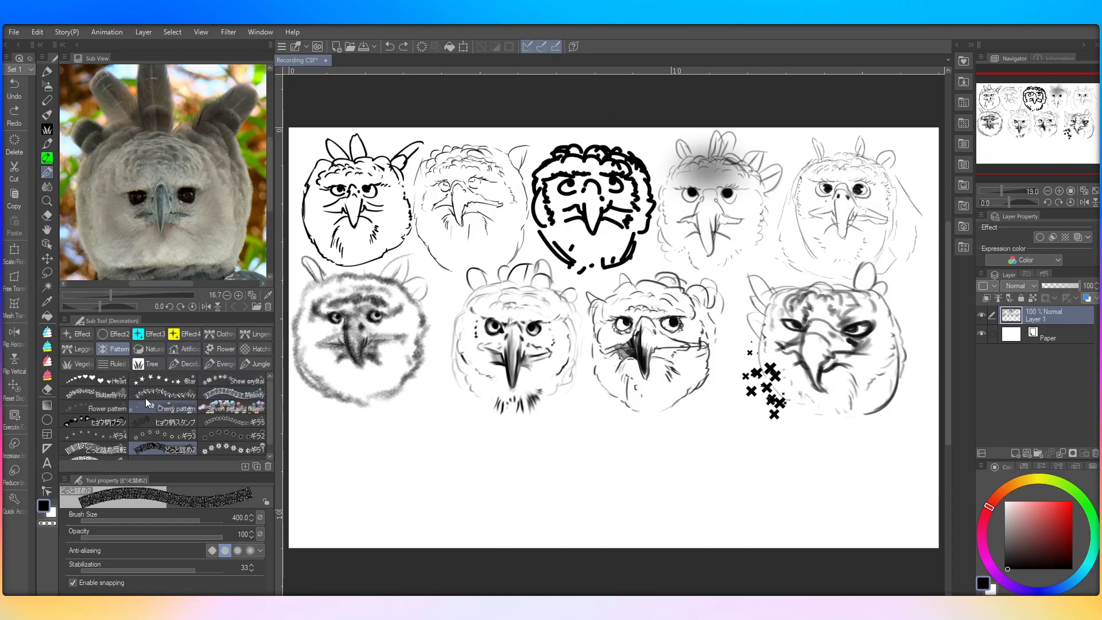
click(142, 379)
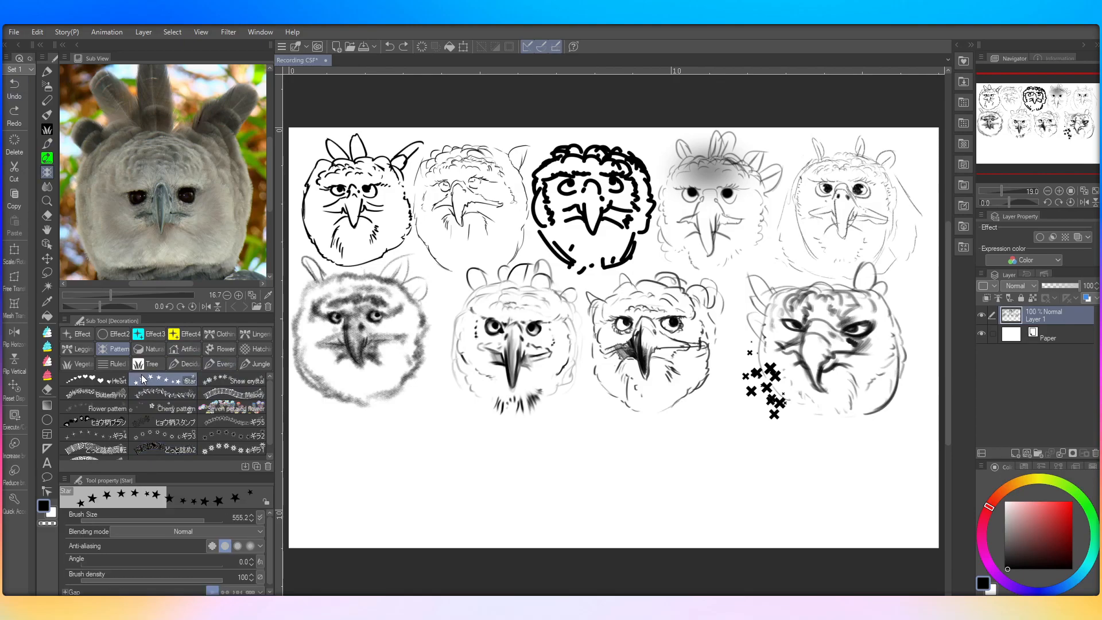
click(416, 395)
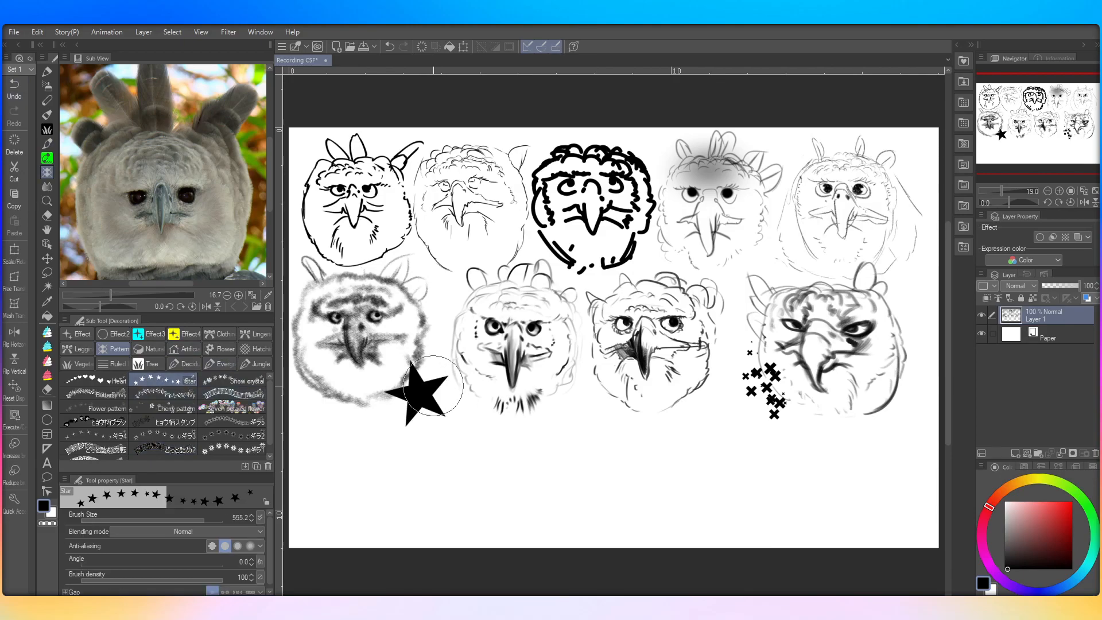
click(13, 86)
click(197, 520)
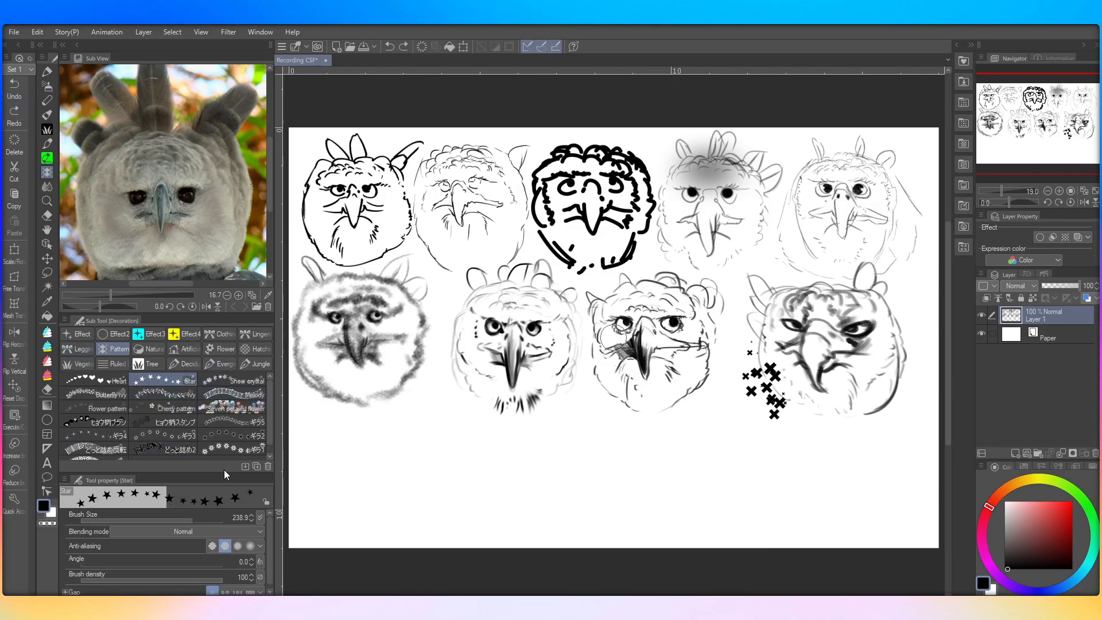
click(428, 395)
click(170, 520)
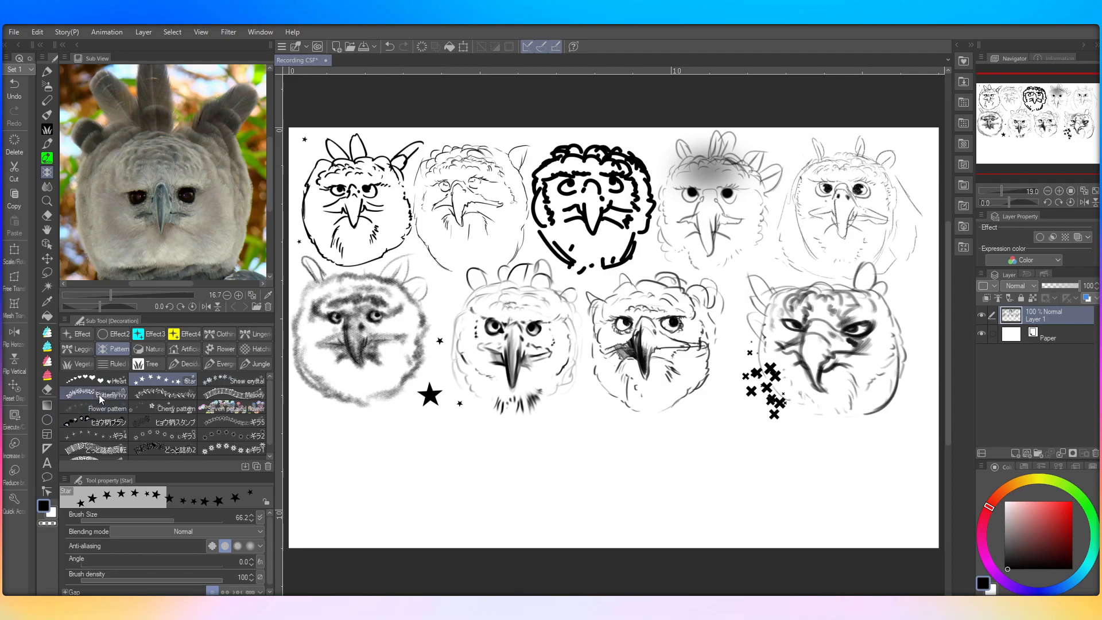
Step: Try the プリズム楕円 2 ellipse from the Effect2 group as a circle below the second-row heads and undo it
click(127, 336)
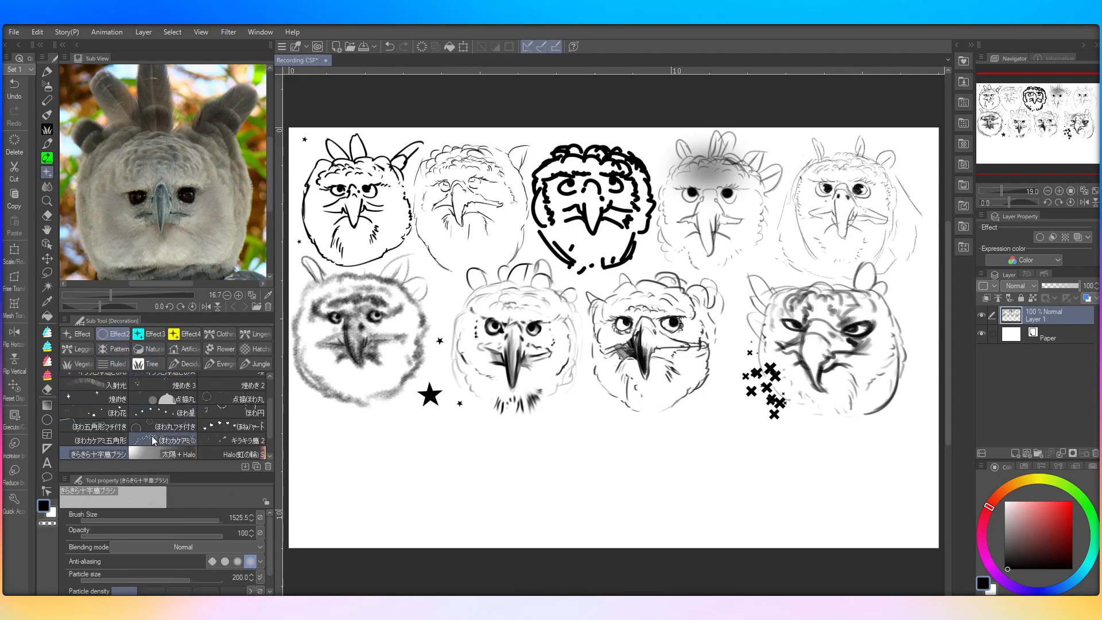
scroll(172, 437, down, 2)
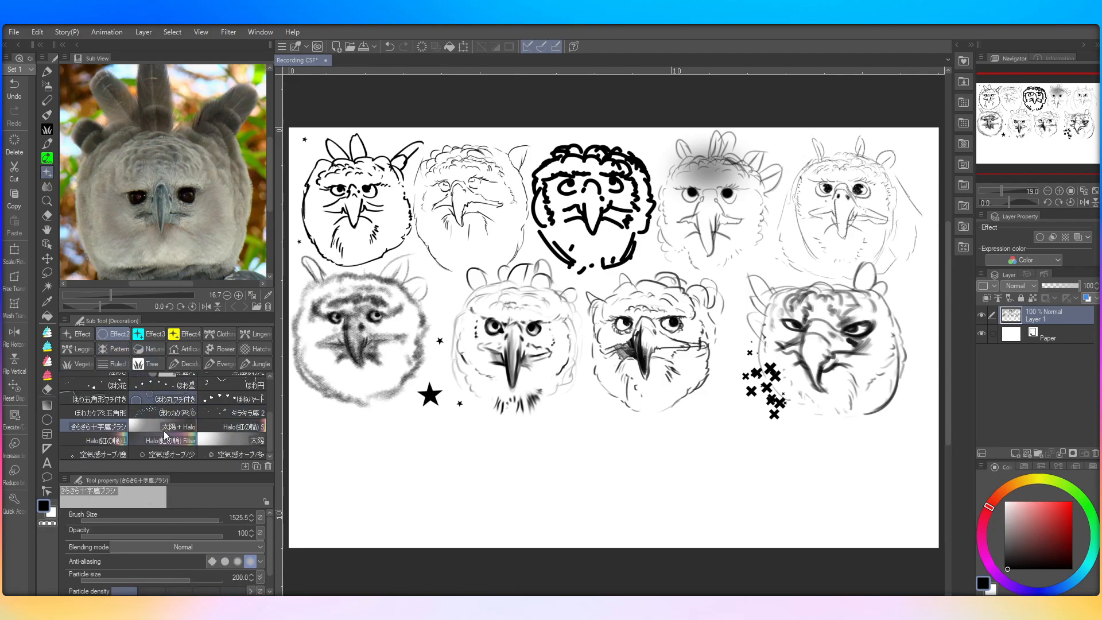
scroll(164, 431, up, 5)
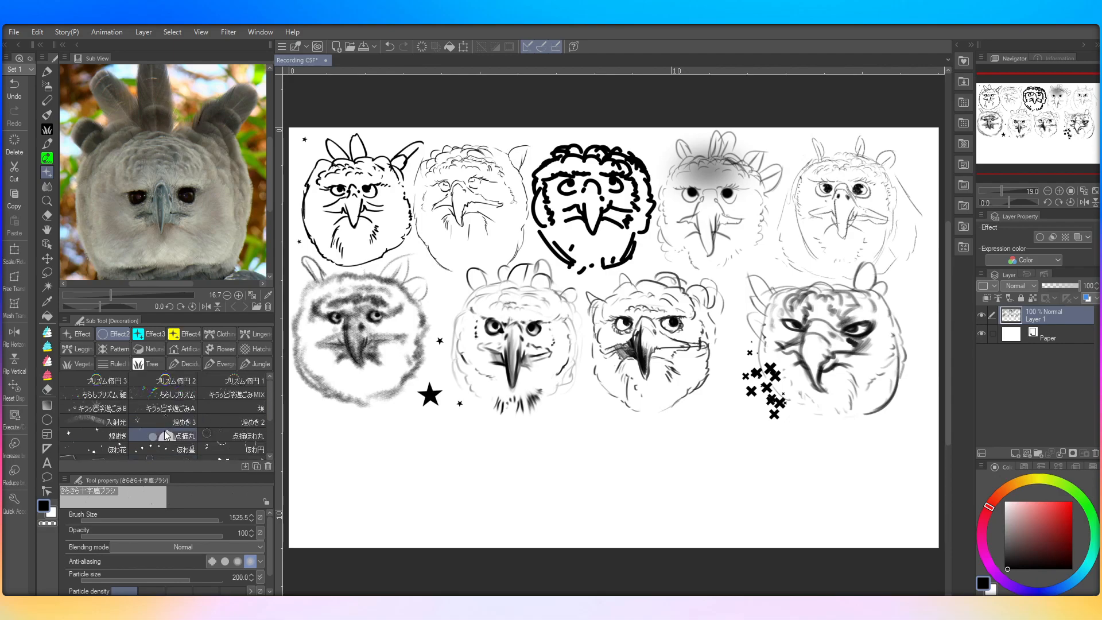
click(172, 381)
mouse_move(575, 461)
mouse_down()
mouse_move(491, 460)
mouse_move(479, 433)
mouse_up()
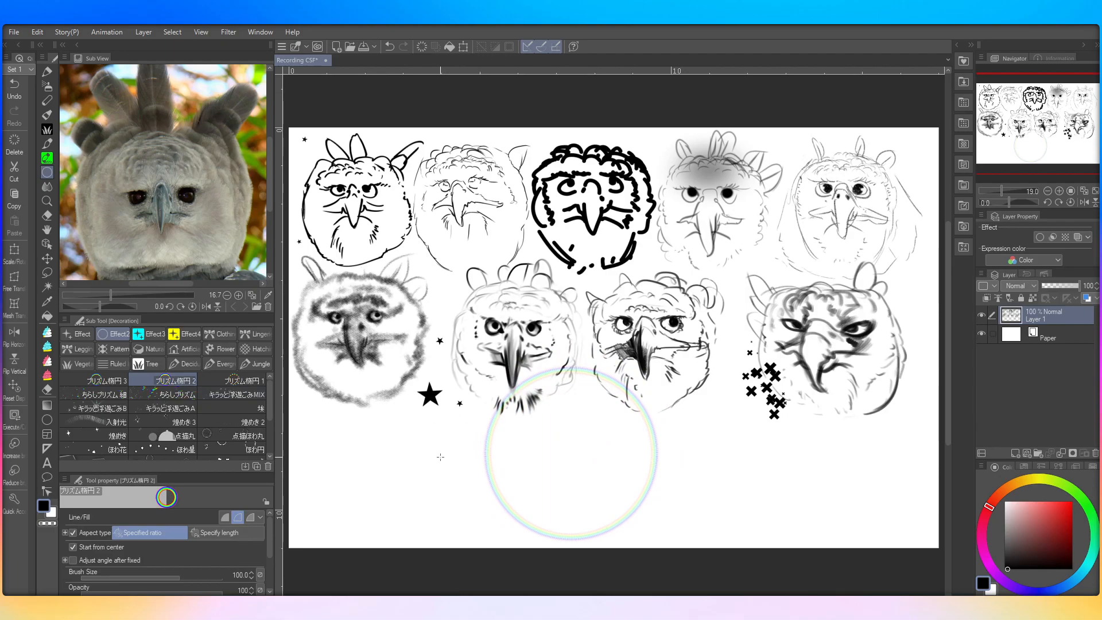
click(13, 88)
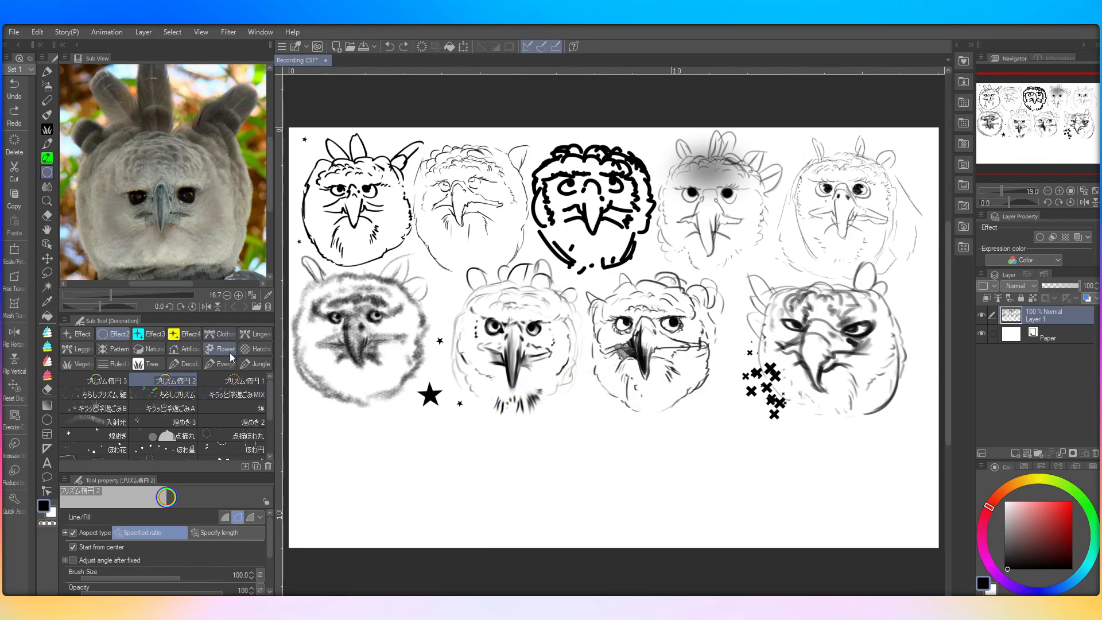
Step: Try the プリズム楕円 1 ellipse, including a circle at brush size 187.8 between the two rows of heads, and undo both circles
click(242, 381)
drag(656, 309, 479, 483)
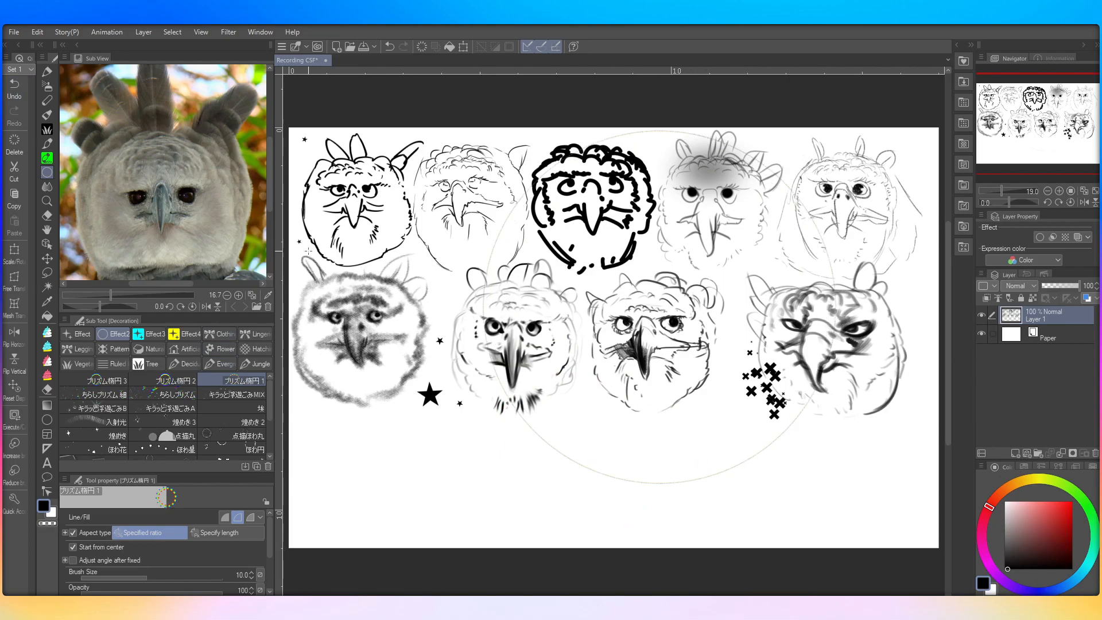
click(13, 87)
click(189, 578)
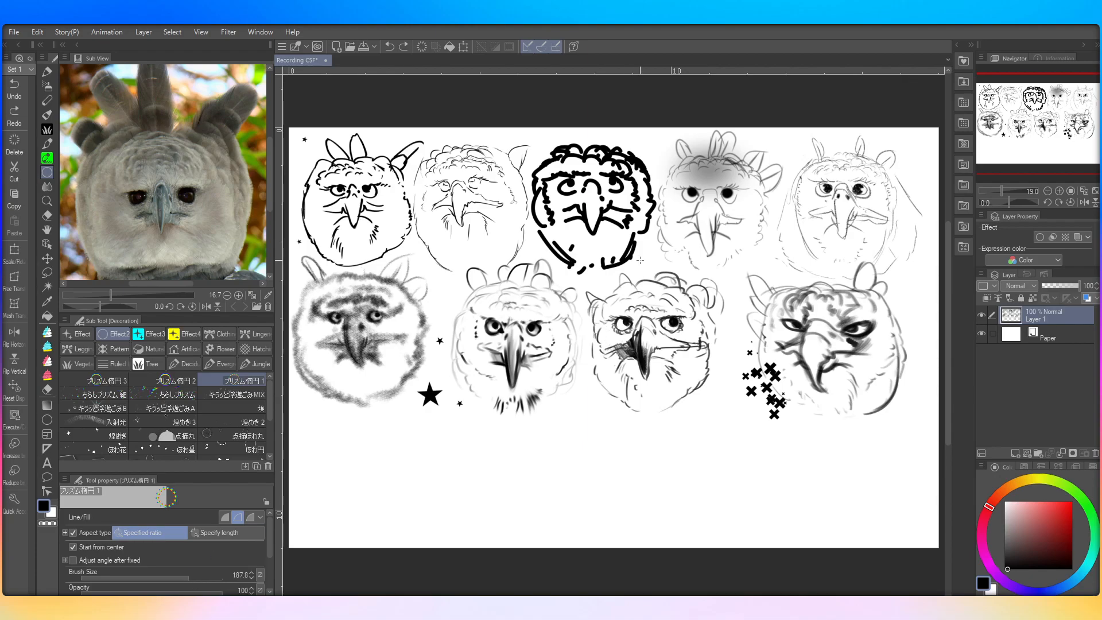
drag(711, 259, 624, 326)
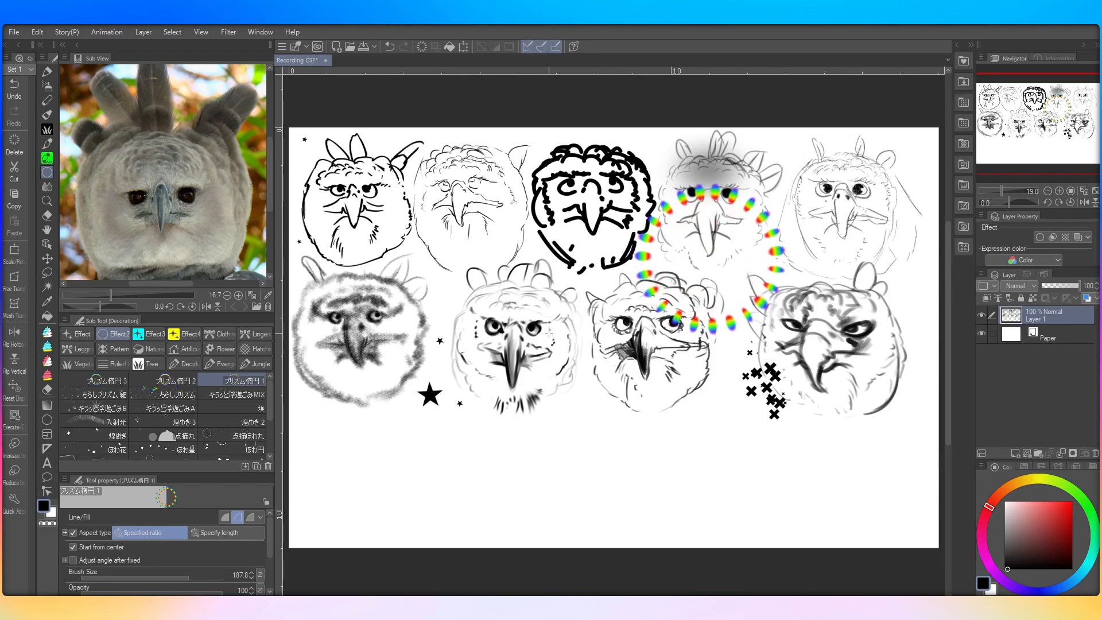
click(14, 87)
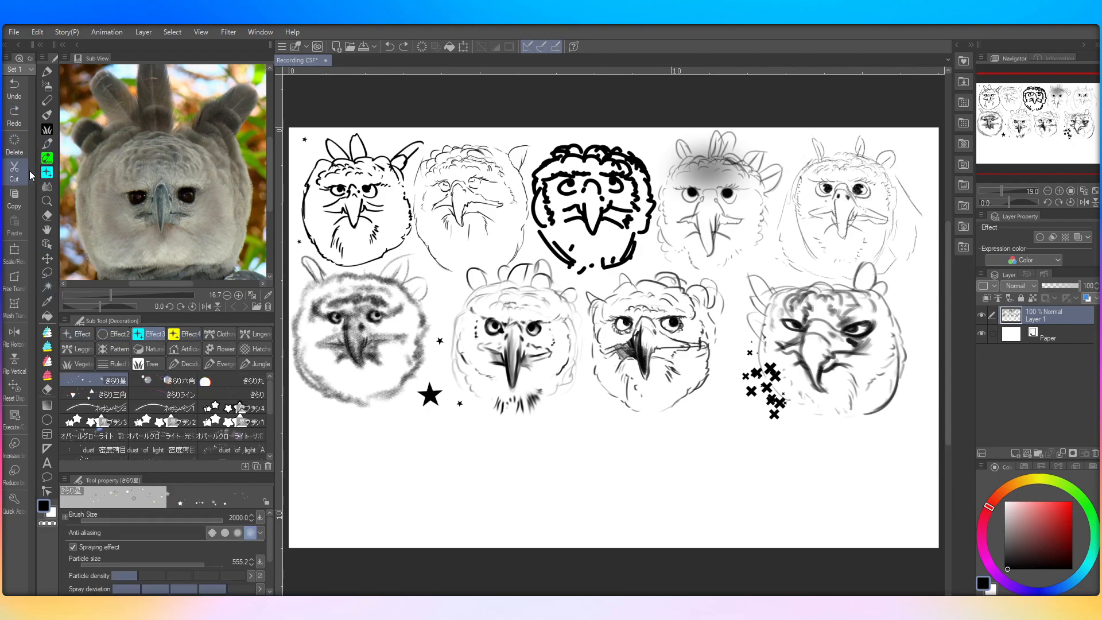
Step: Try smudging the beak and eye of the second head in the lower row with the Finger tip blender and undo it
click(48, 187)
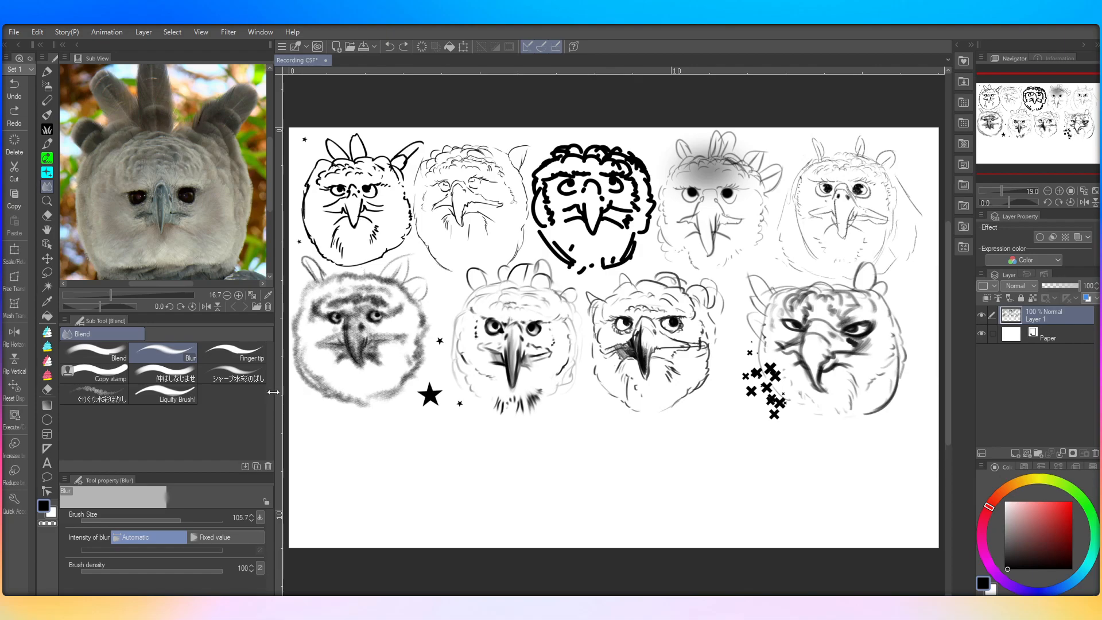
click(218, 354)
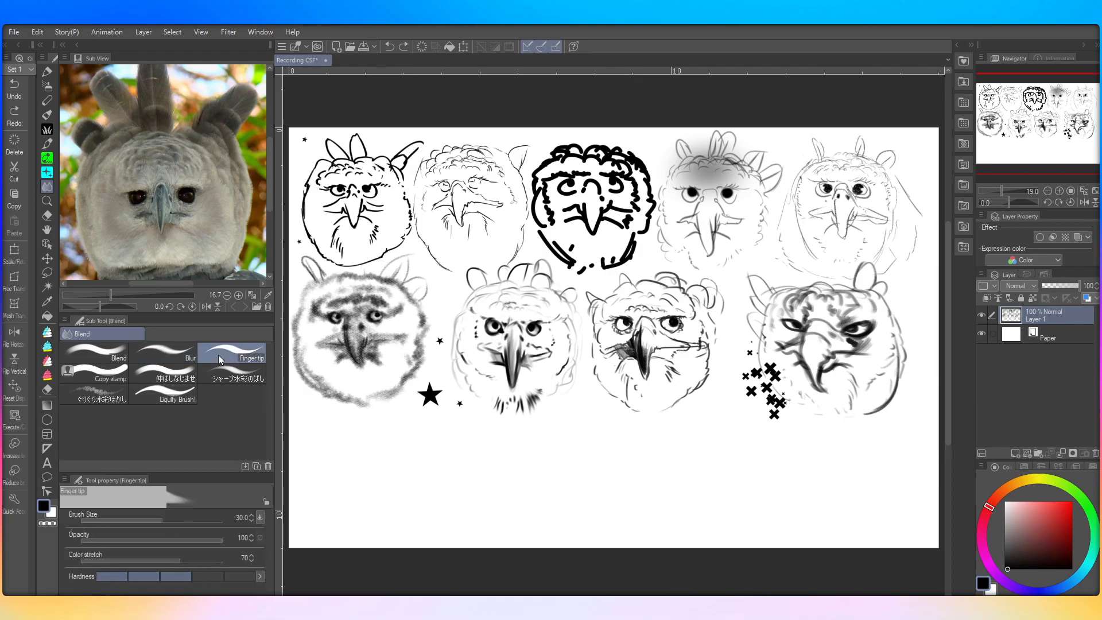
mouse_move(501, 364)
mouse_down()
mouse_move(544, 398)
mouse_move(484, 335)
mouse_move(541, 394)
mouse_move(511, 350)
mouse_move(531, 367)
mouse_up()
drag(528, 321, 543, 354)
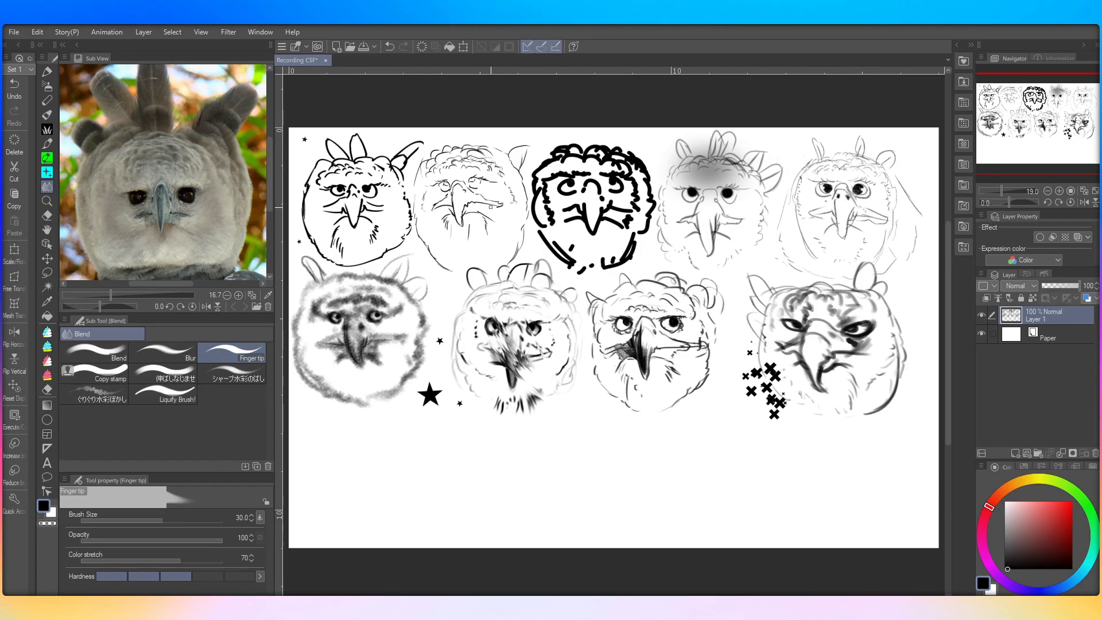
click(23, 93)
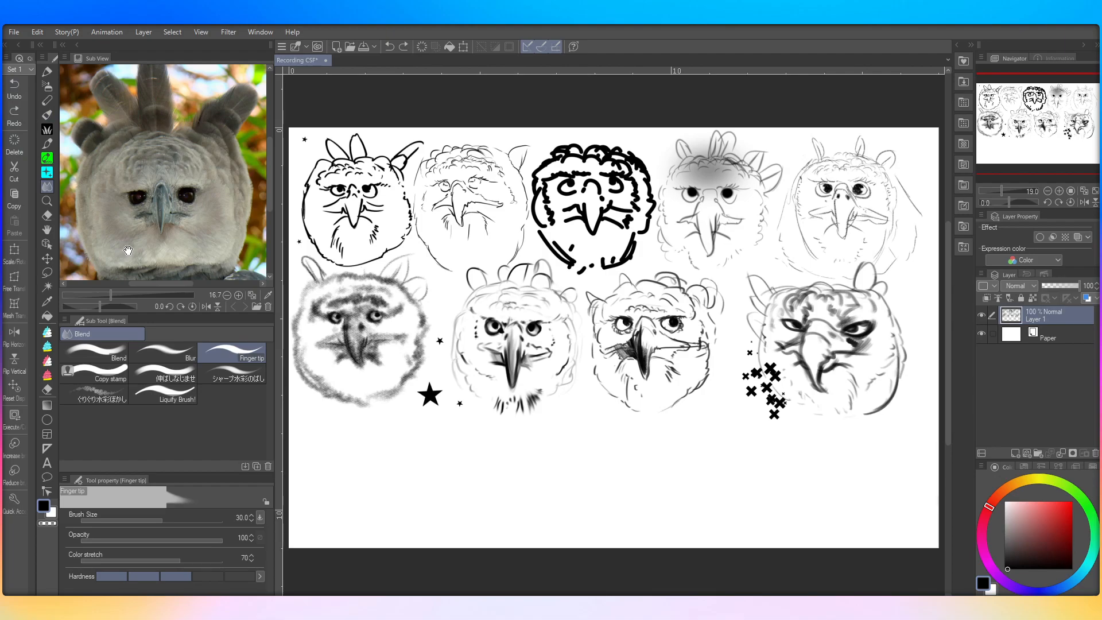
Step: Try the Kneaded eraser at size 166.6 over the fuzzy head in the lower row and undo the erasing
click(47, 215)
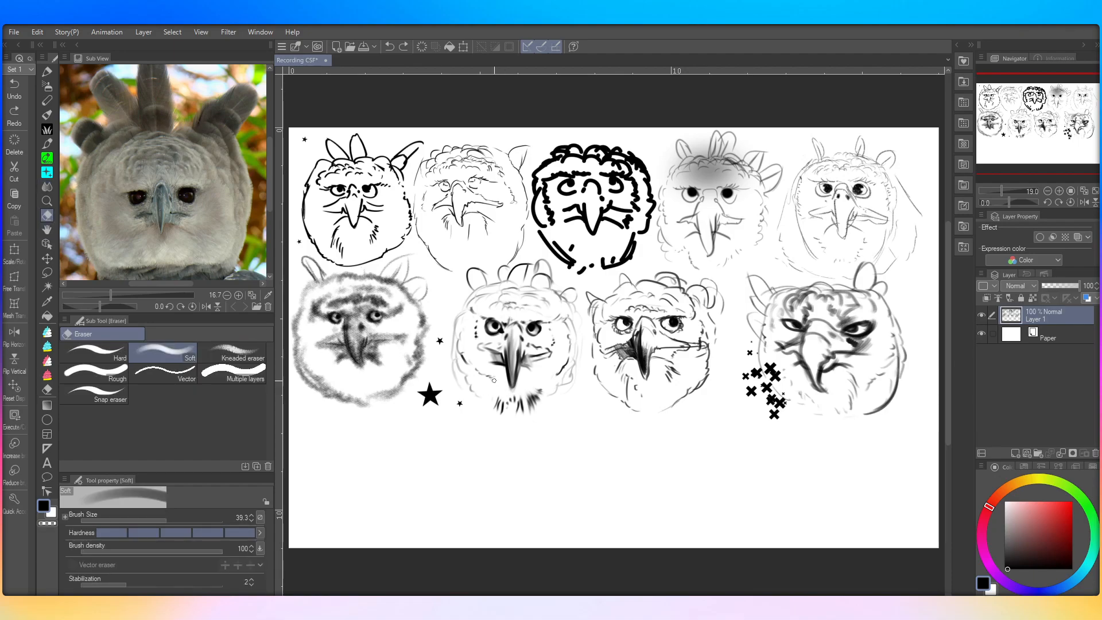
click(232, 352)
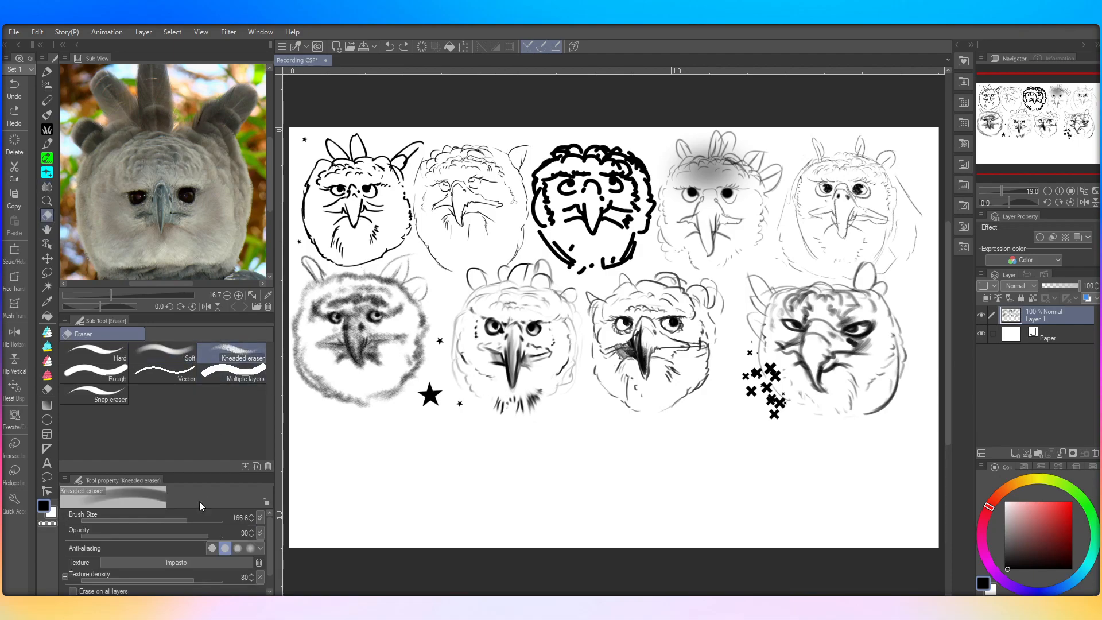
mouse_move(376, 366)
mouse_down()
mouse_move(316, 252)
mouse_move(402, 406)
mouse_move(315, 266)
mouse_up()
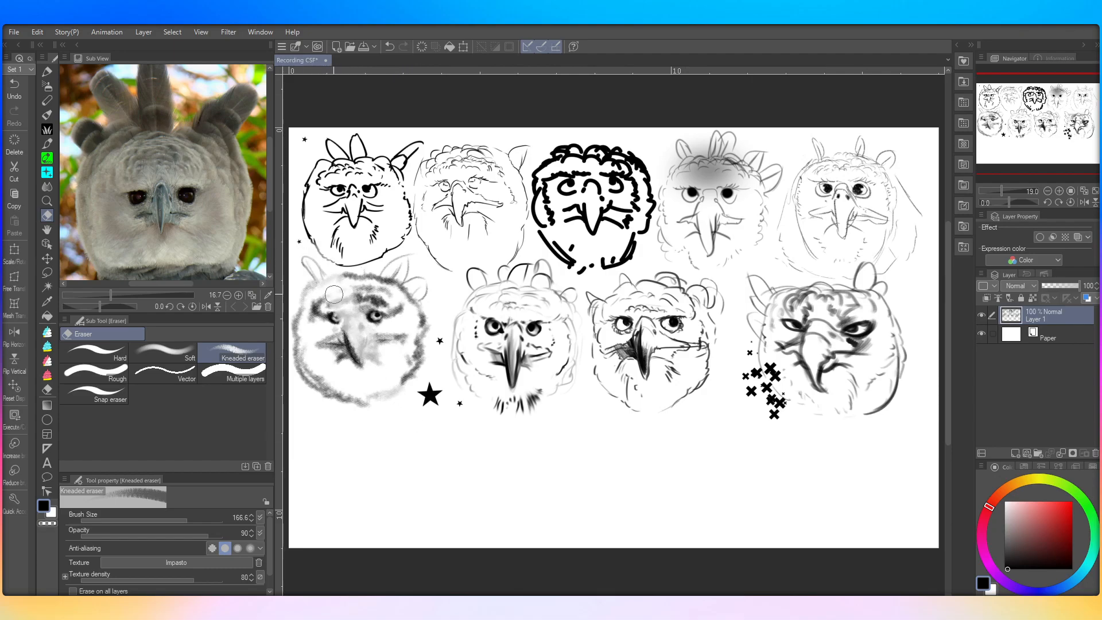
mouse_move(407, 385)
mouse_down()
mouse_move(325, 271)
mouse_move(371, 359)
mouse_move(336, 318)
mouse_up()
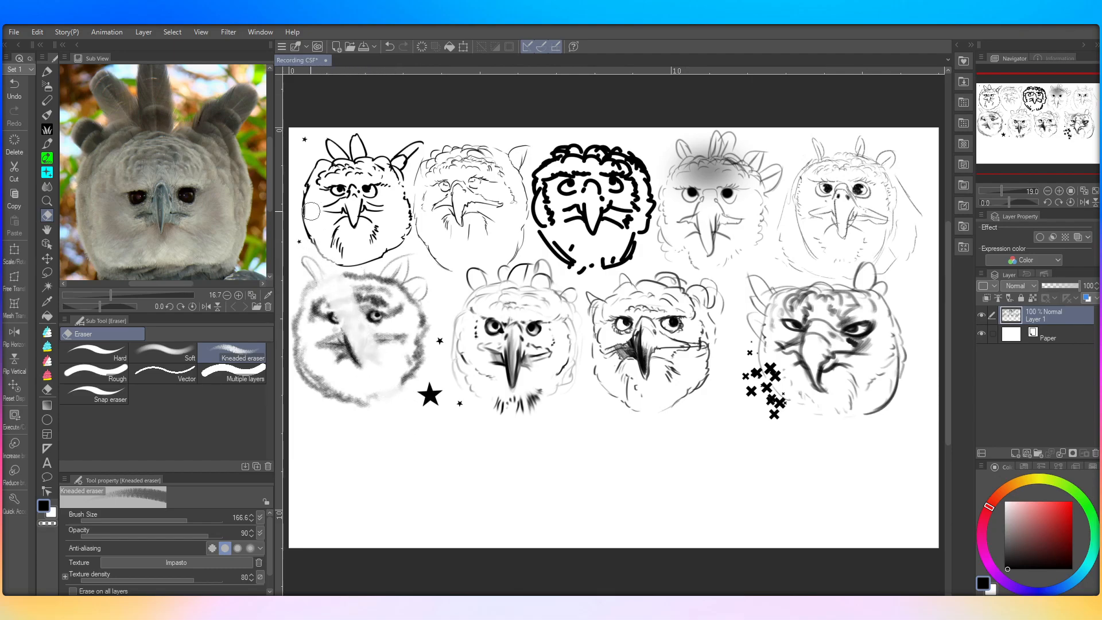
click(15, 86)
click(14, 87)
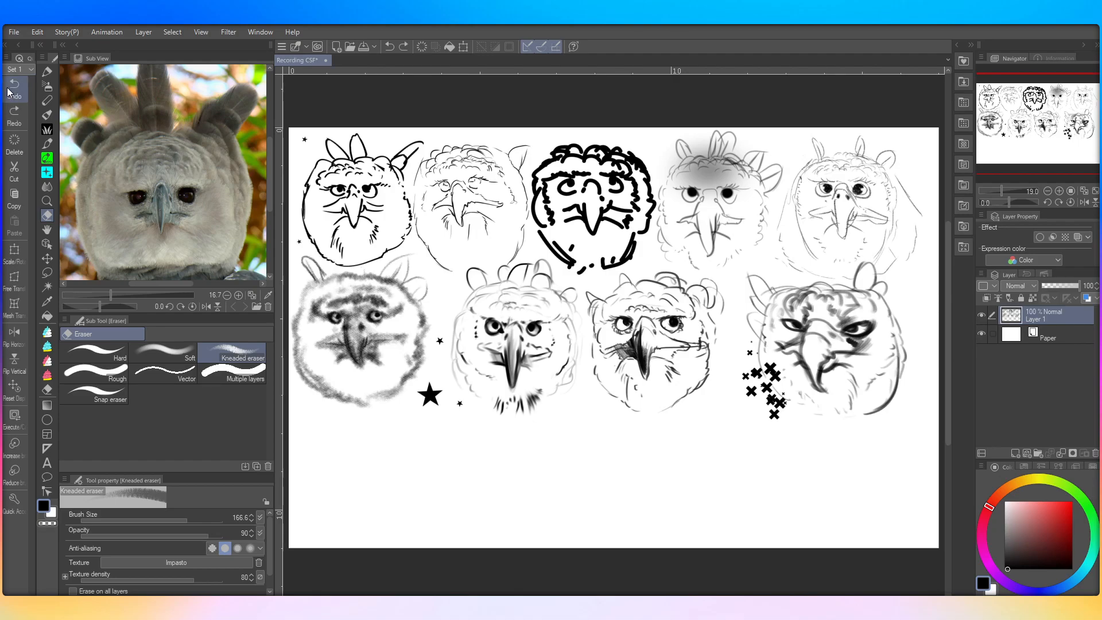
Step: Look through the remaining Eraser sub tools, including Multiple layers and Hard, and switch to the Move tool's Hand option
click(155, 353)
click(150, 370)
click(233, 373)
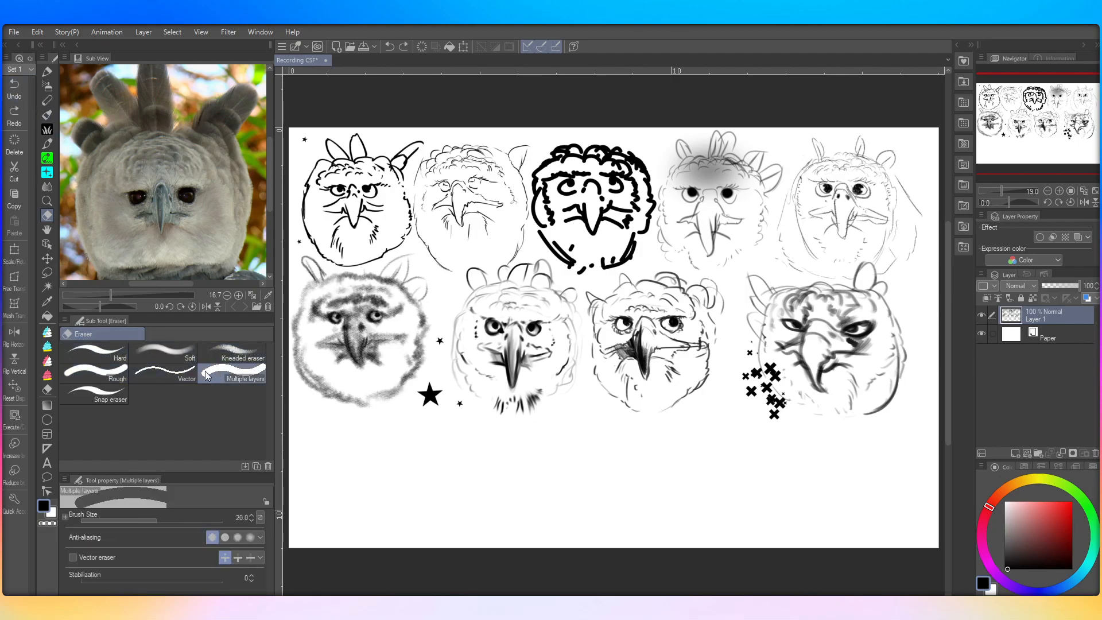
click(109, 395)
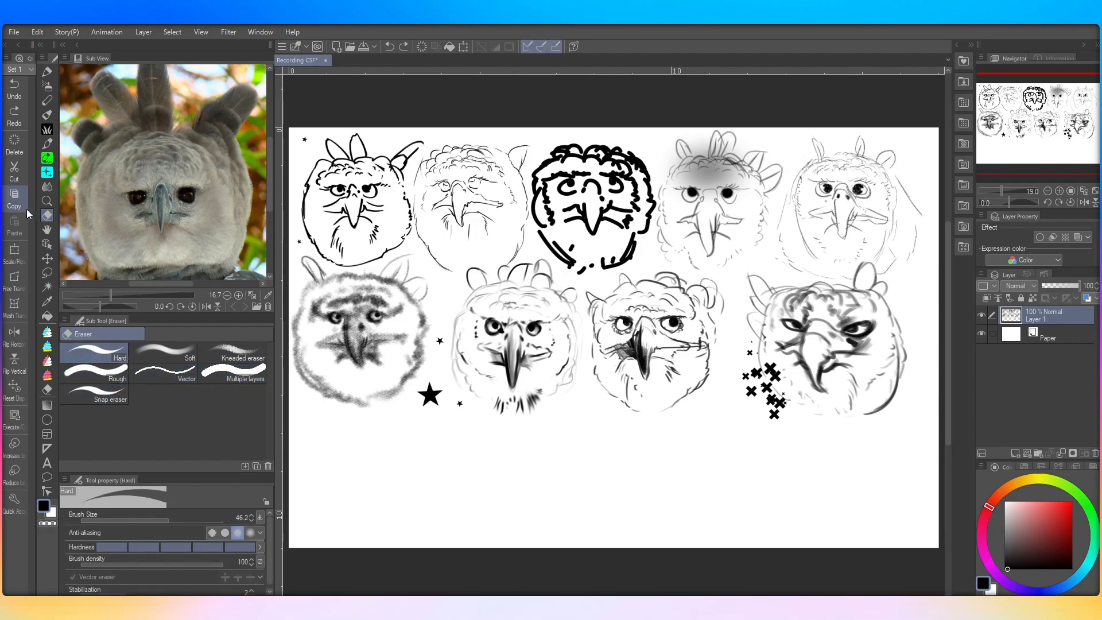
click(46, 231)
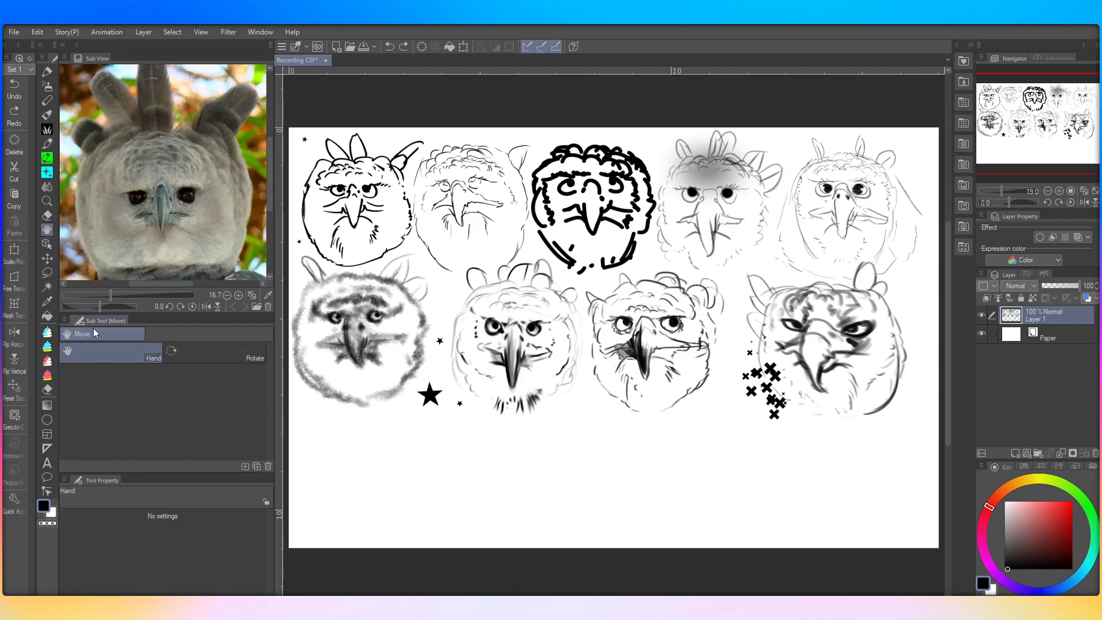
Step: Look at the Operation sub tools, try shifting Layer 1 slightly with the Move layer tool, and undo the shift
mouse_move(477, 378)
mouse_down()
mouse_move(469, 427)
mouse_move(479, 349)
mouse_move(477, 376)
mouse_up()
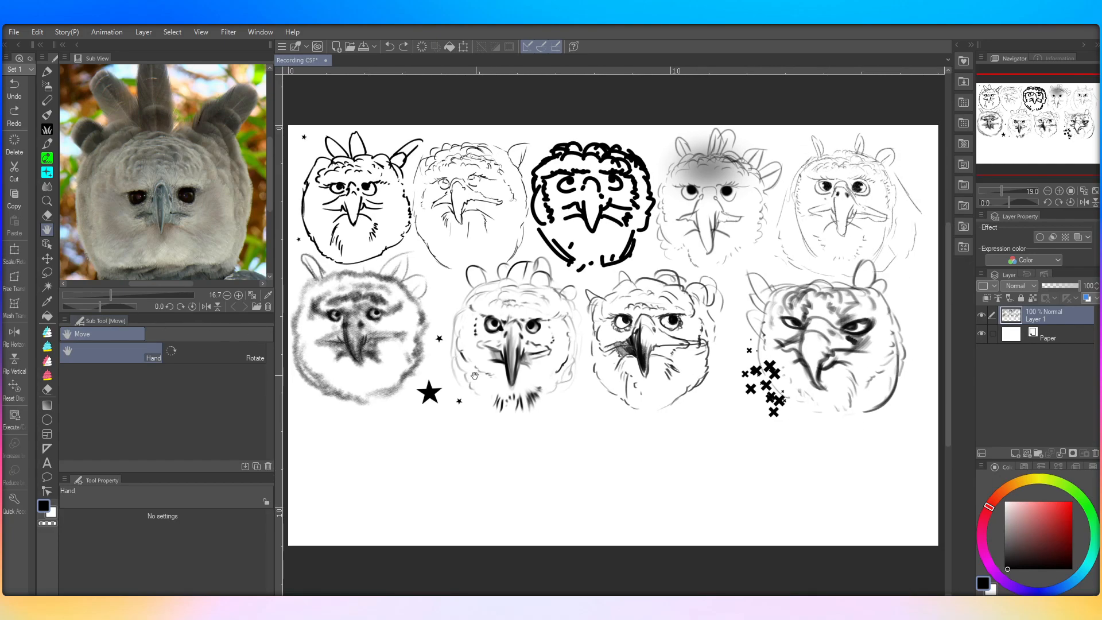
click(39, 246)
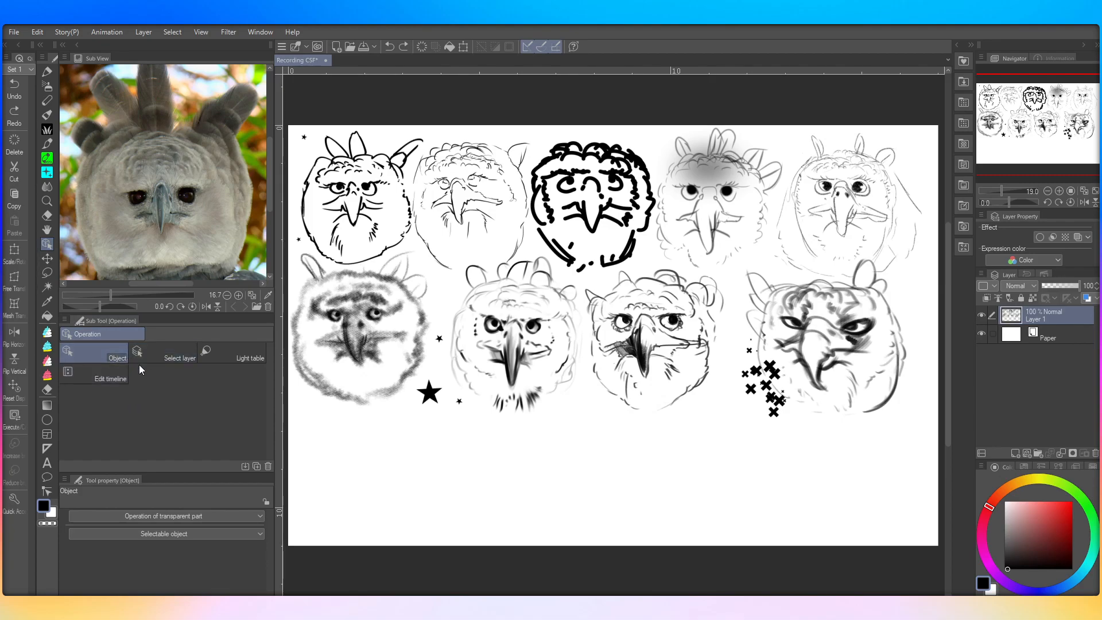
click(51, 260)
mouse_move(487, 425)
mouse_down()
mouse_move(514, 424)
mouse_move(494, 410)
mouse_move(465, 450)
mouse_move(491, 471)
mouse_move(490, 422)
mouse_up()
click(13, 92)
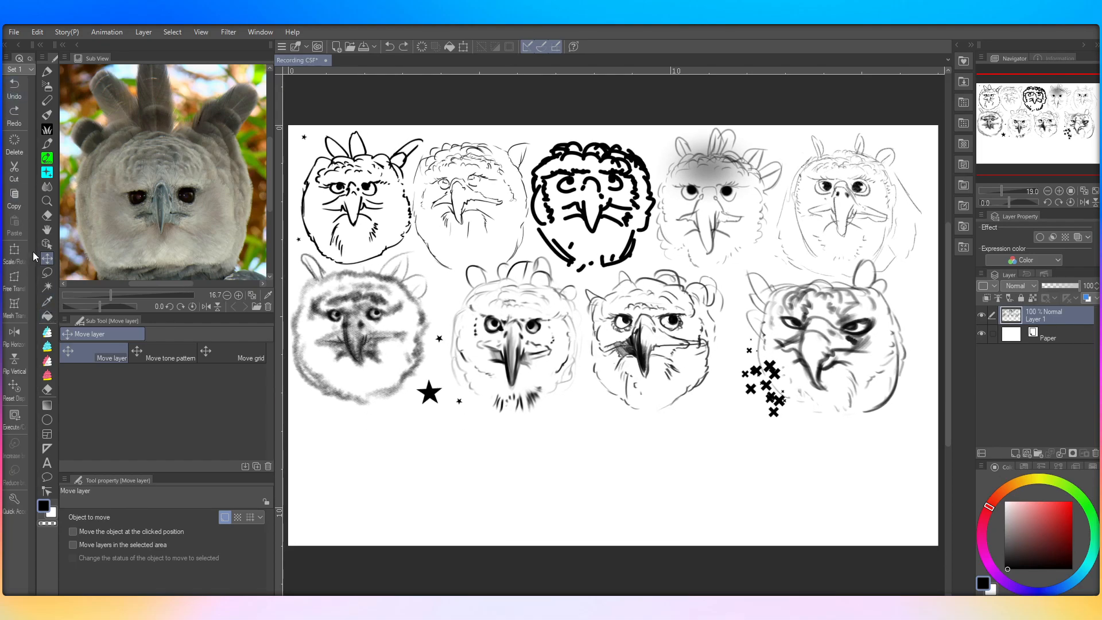
Step: Try auto-selecting the blank area around the heads with Refer to editing layer only, and deselect it
click(49, 274)
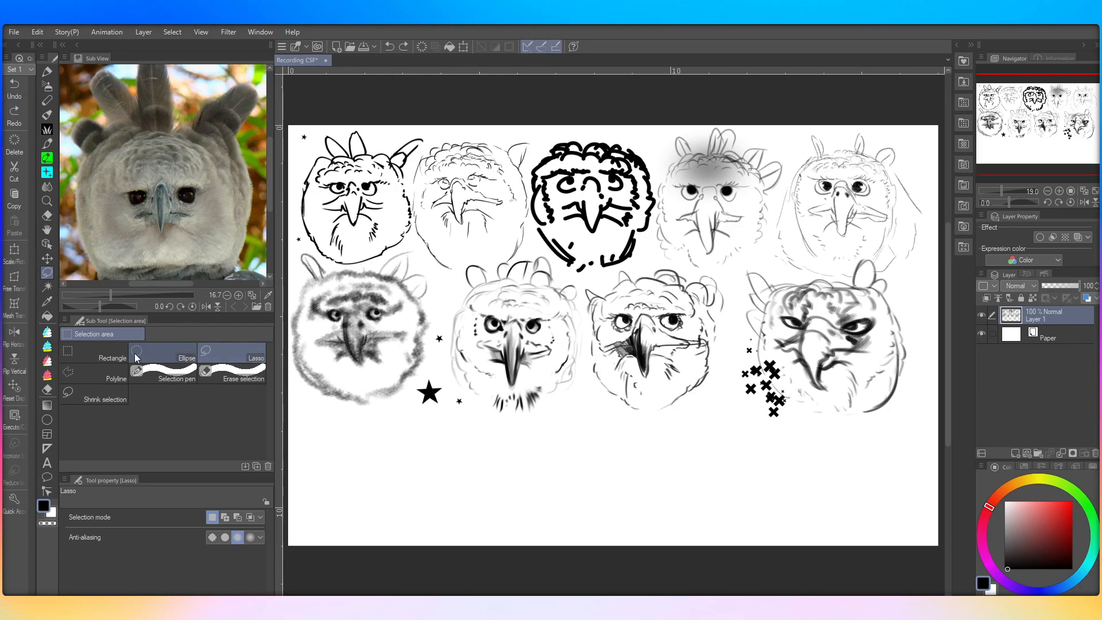
click(48, 287)
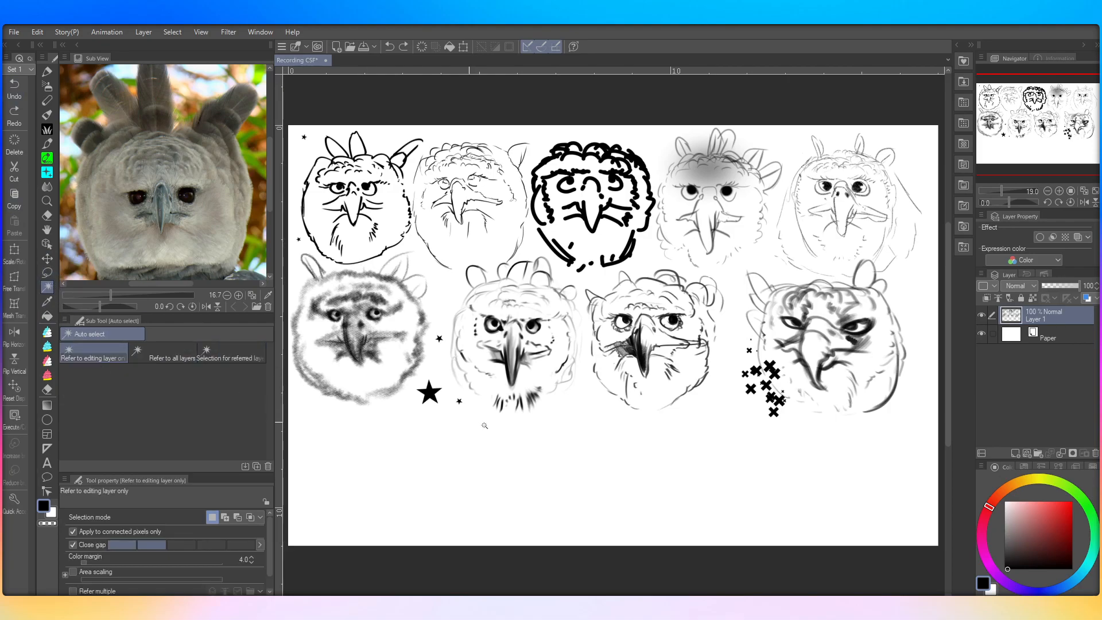
click(510, 427)
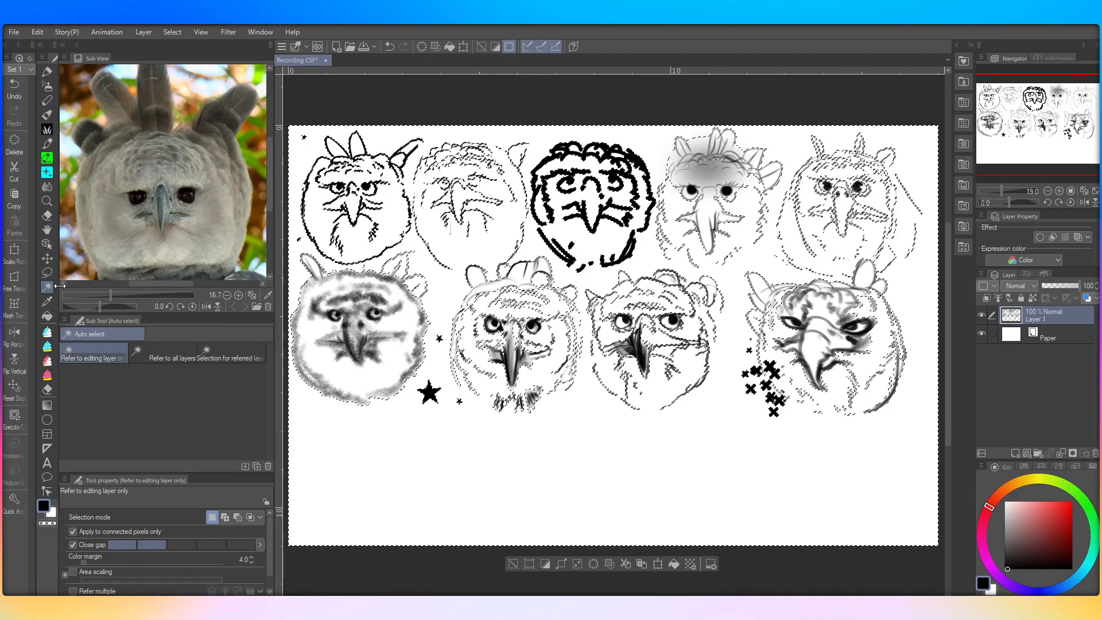
click(47, 273)
key(ctrl+d)
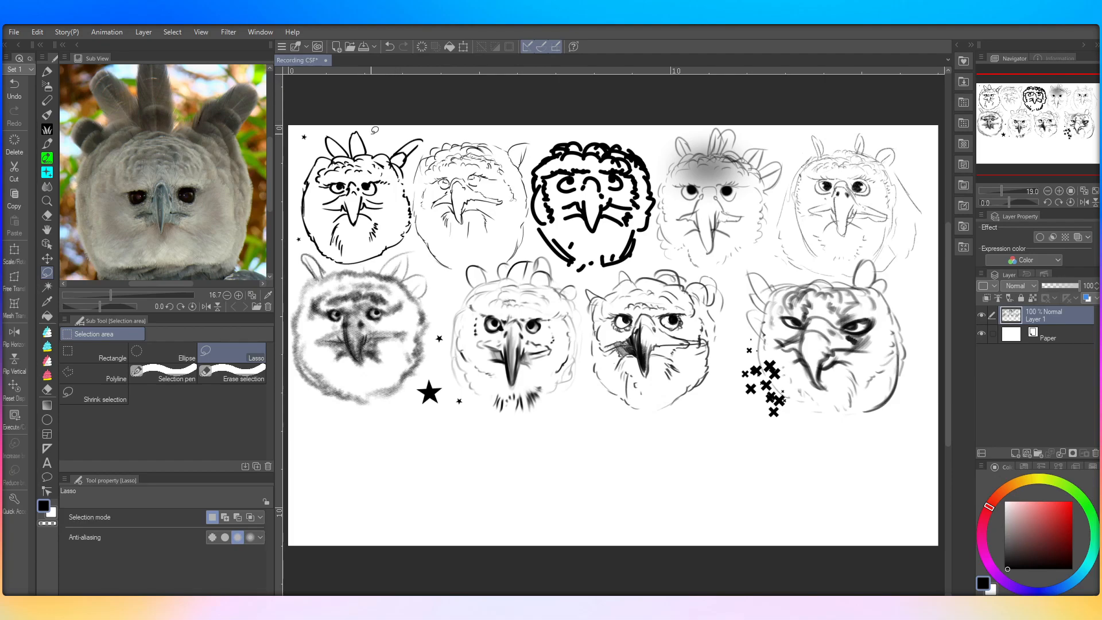
Step: Look at the Eyedropper and Fill sub tools and the 隙間無く囲って塗るツール enclose-and-fill tool
click(48, 302)
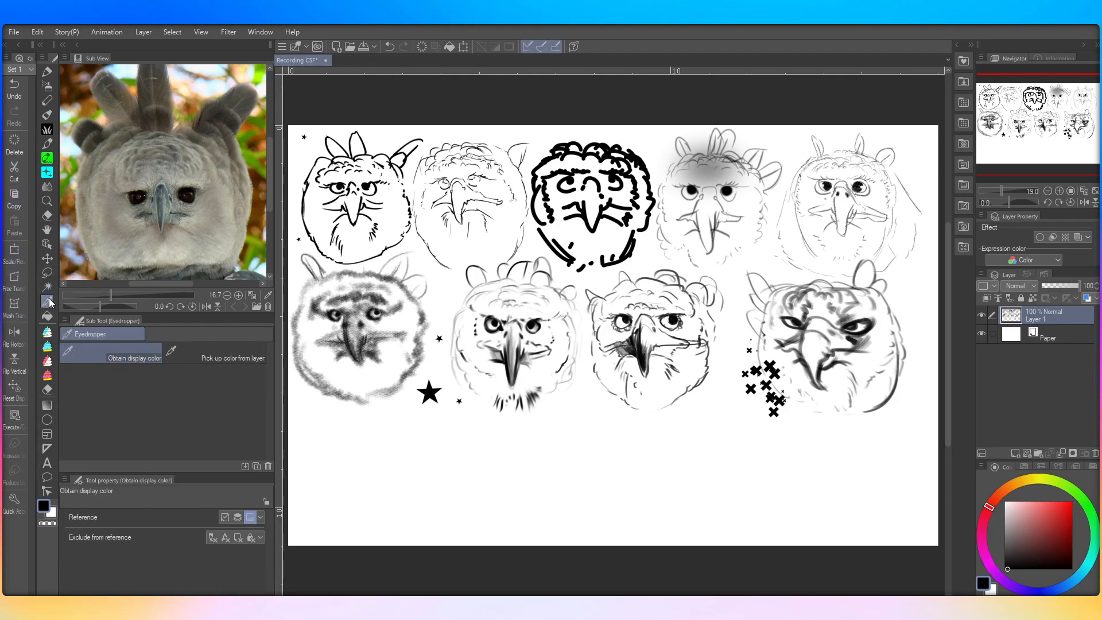
click(49, 315)
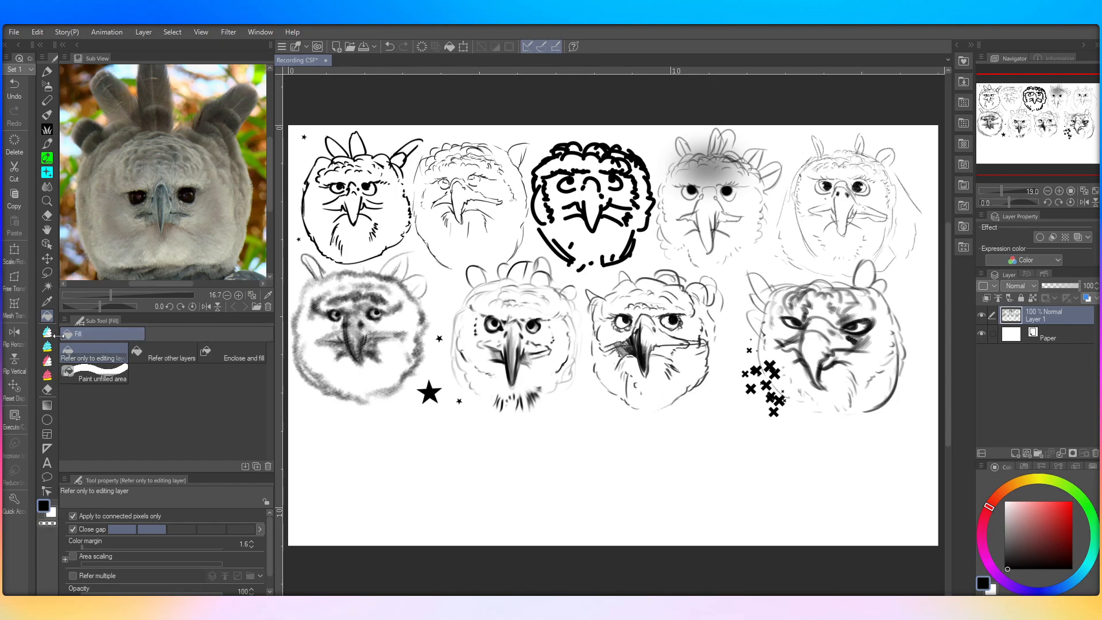
click(45, 376)
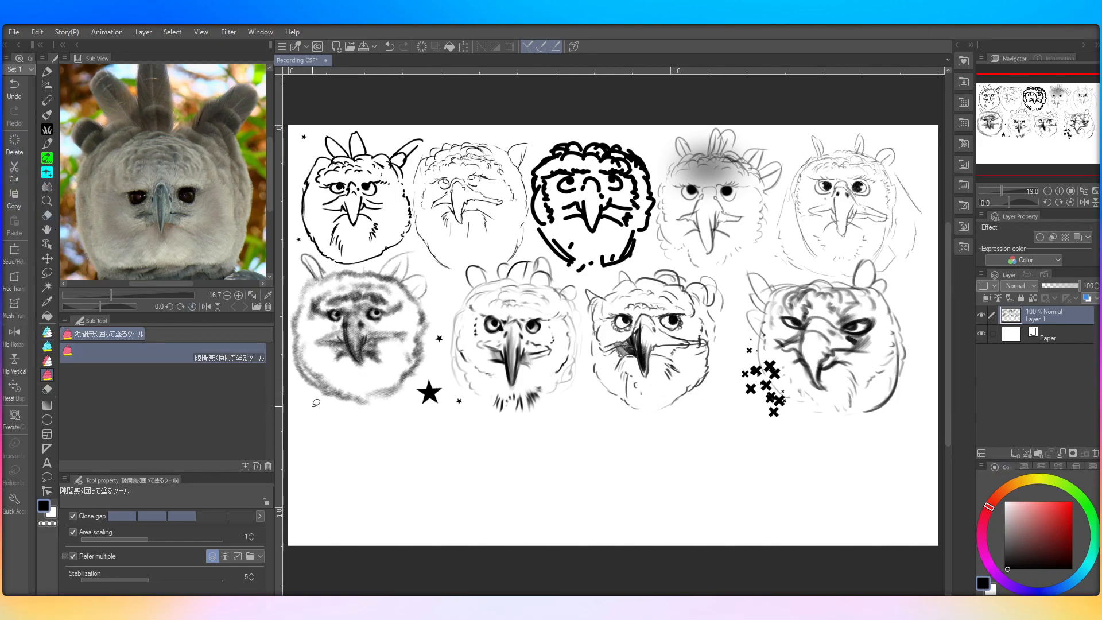
Step: Draw an outline-only black square with the Rectangle figure in the empty canvas area below the fuzzy head
click(49, 420)
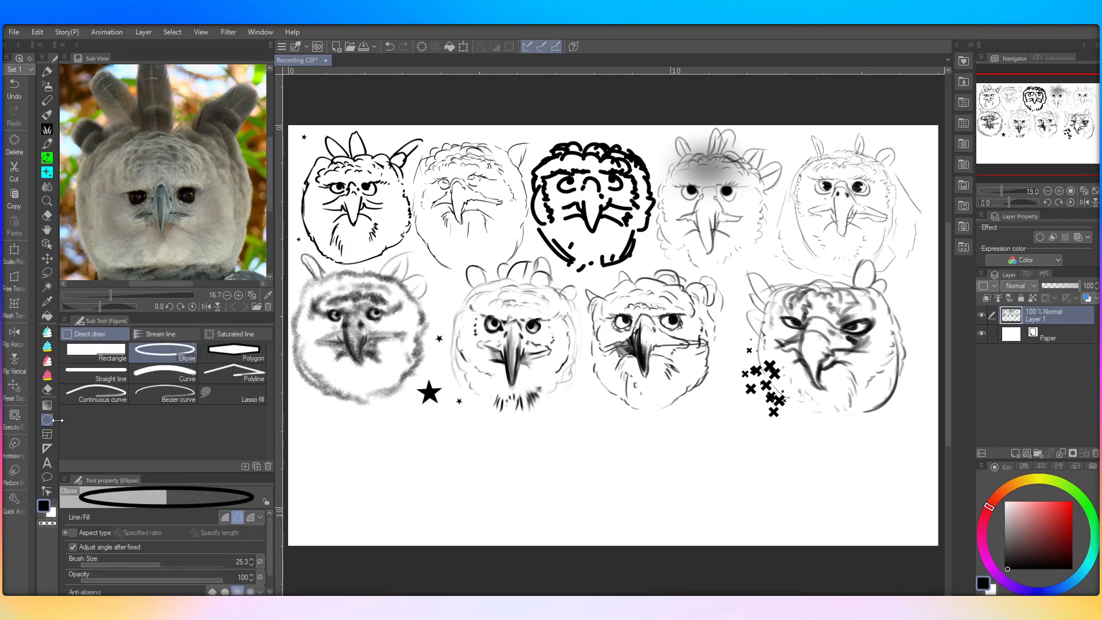
click(96, 351)
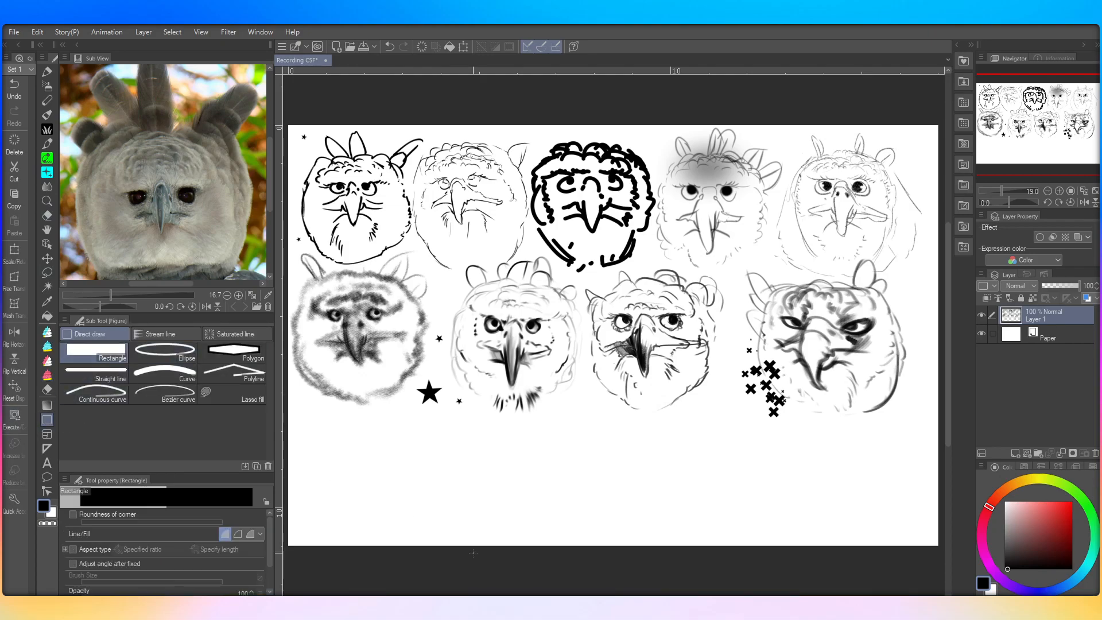
click(239, 532)
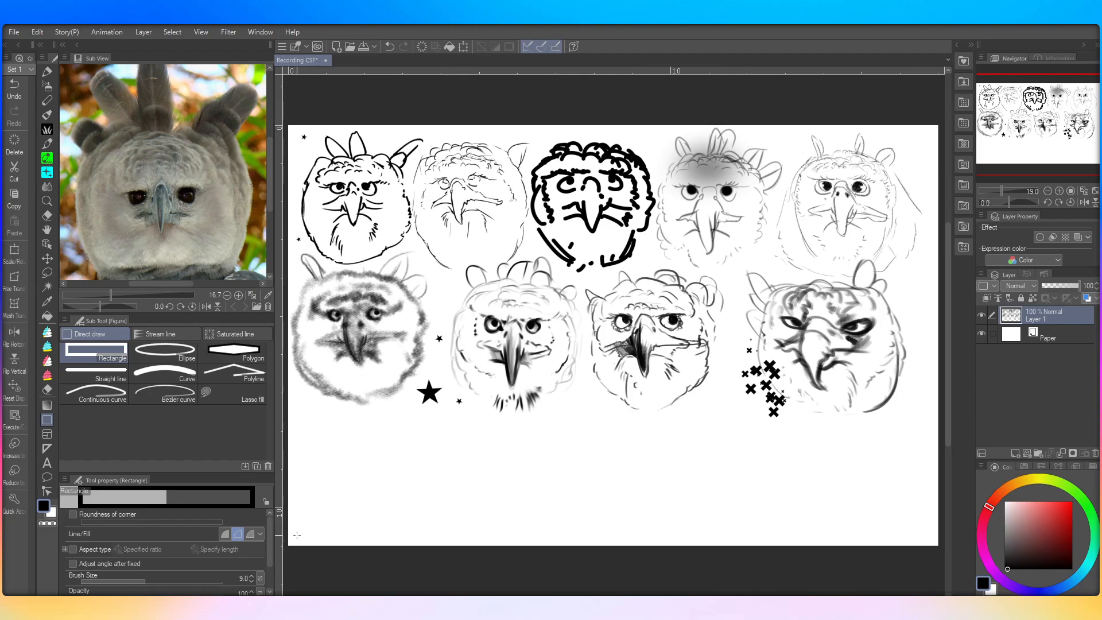
drag(297, 535, 404, 428)
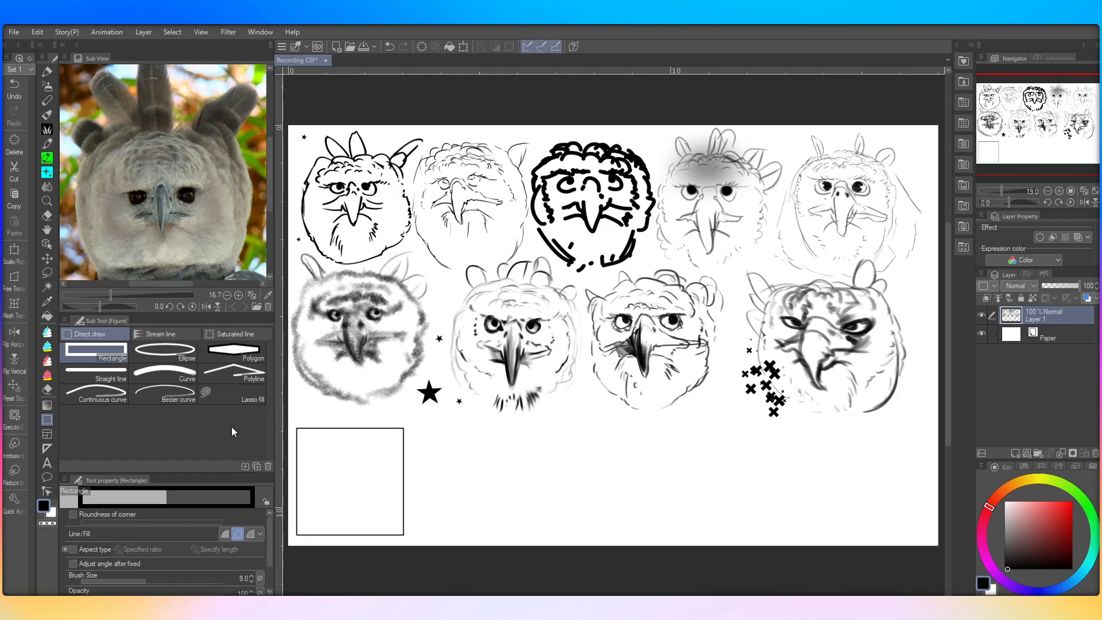
Step: Choose 隙間無く囲って塗るツール with red as the drawing color, and add a new raster layer between Paper and Layer 1
click(47, 375)
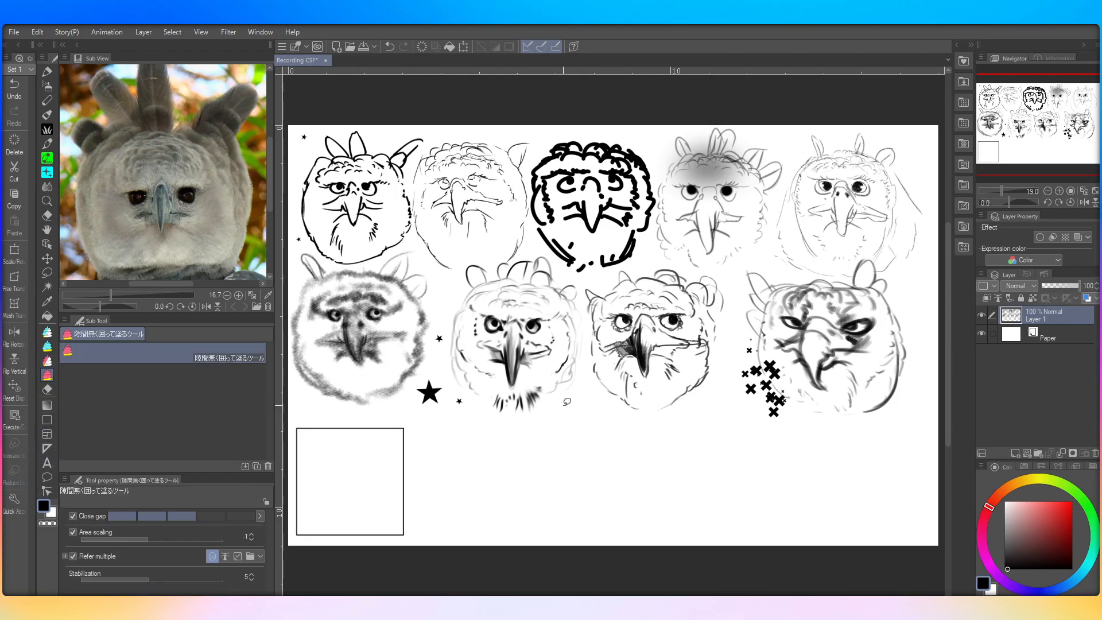
drag(1042, 497, 1074, 501)
click(1019, 340)
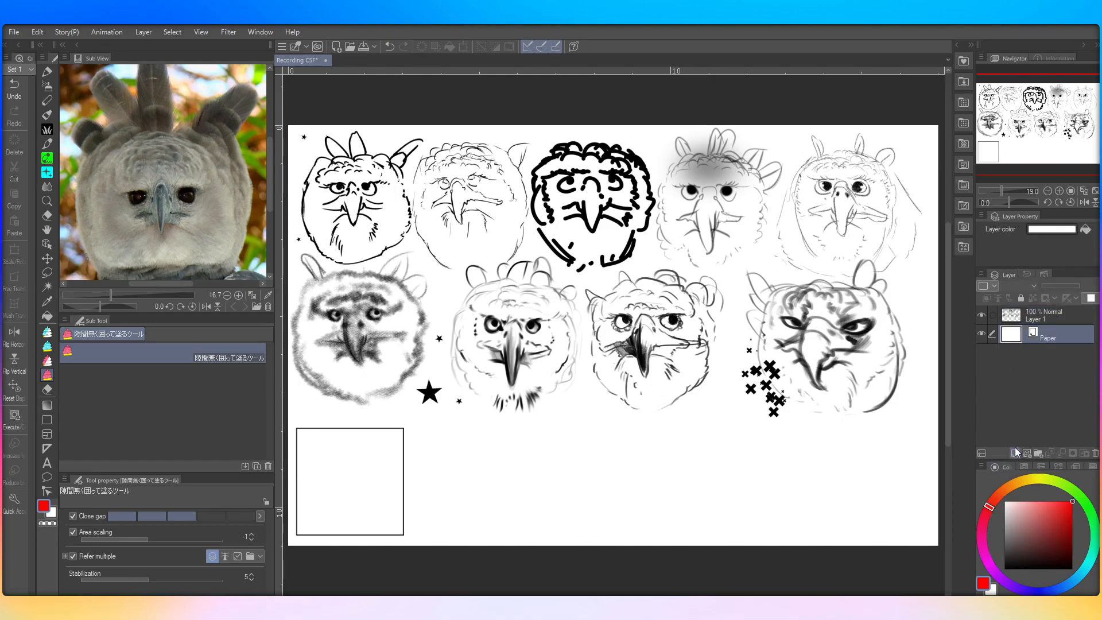
click(1015, 453)
click(1013, 314)
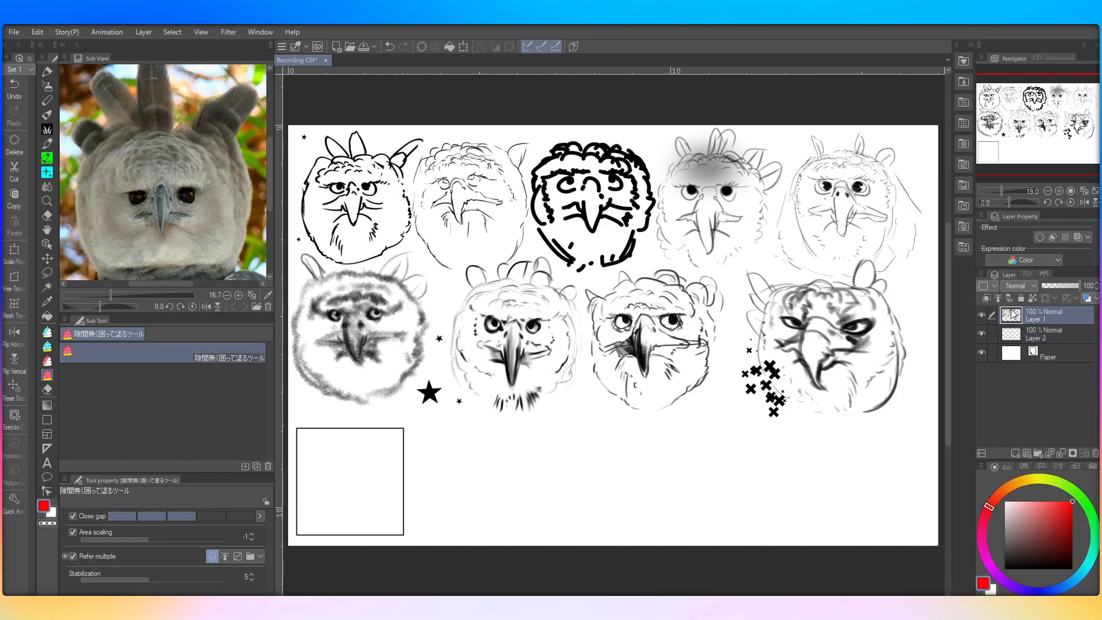
click(1013, 336)
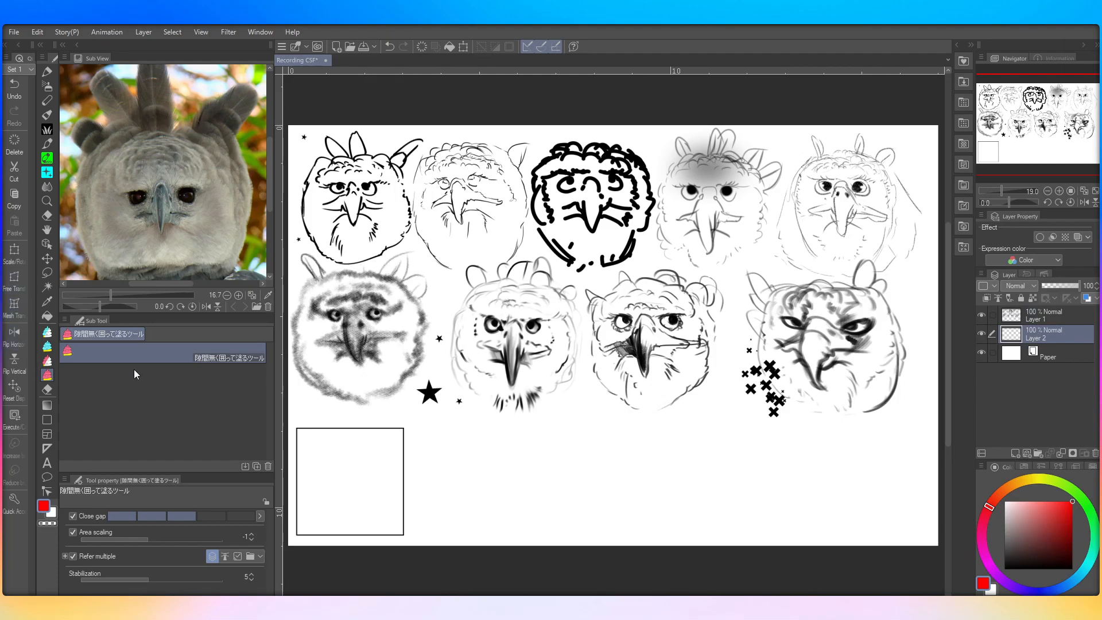
Step: Fill the square with red on Layer 2 by enclosing it, after testing one corner and checking it with Layer 1 hidden
mouse_move(402, 464)
mouse_down()
mouse_move(398, 412)
mouse_move(371, 451)
mouse_up()
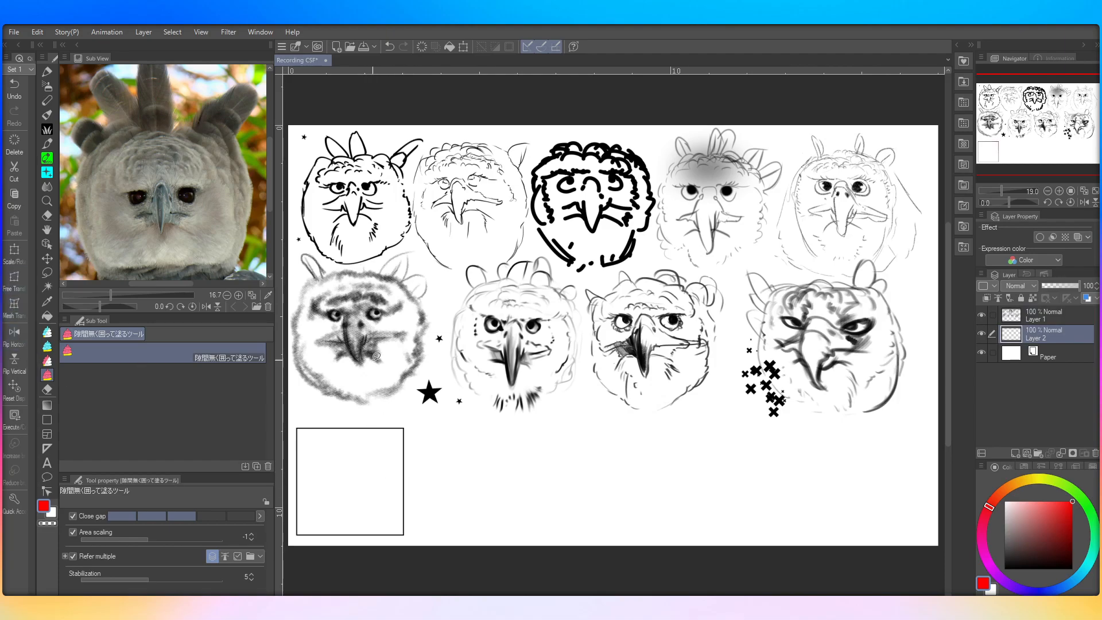
click(981, 315)
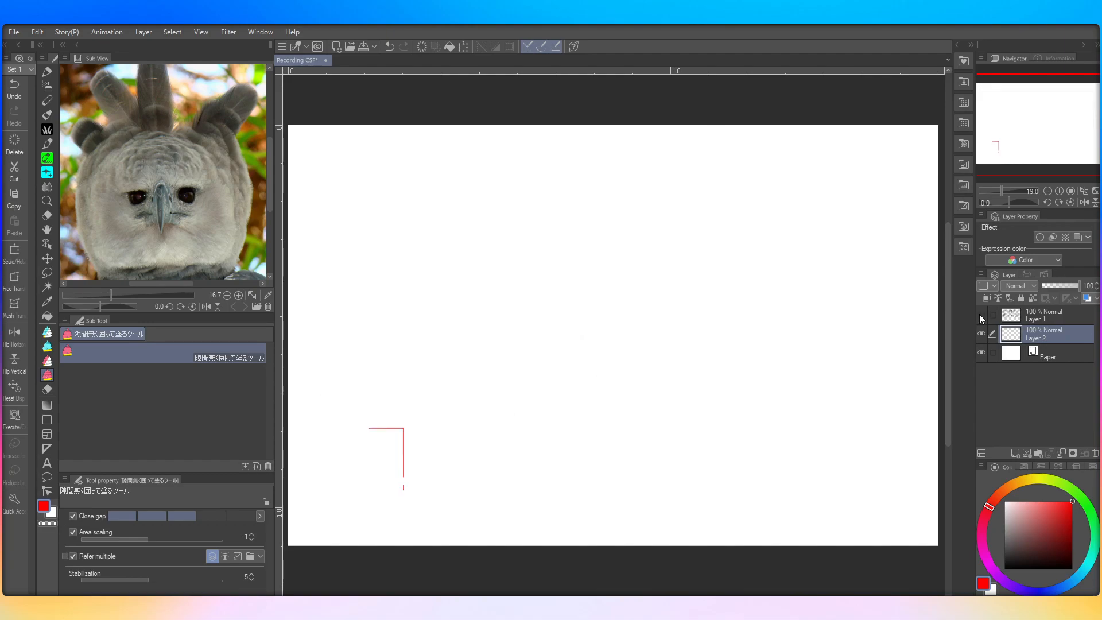
click(981, 316)
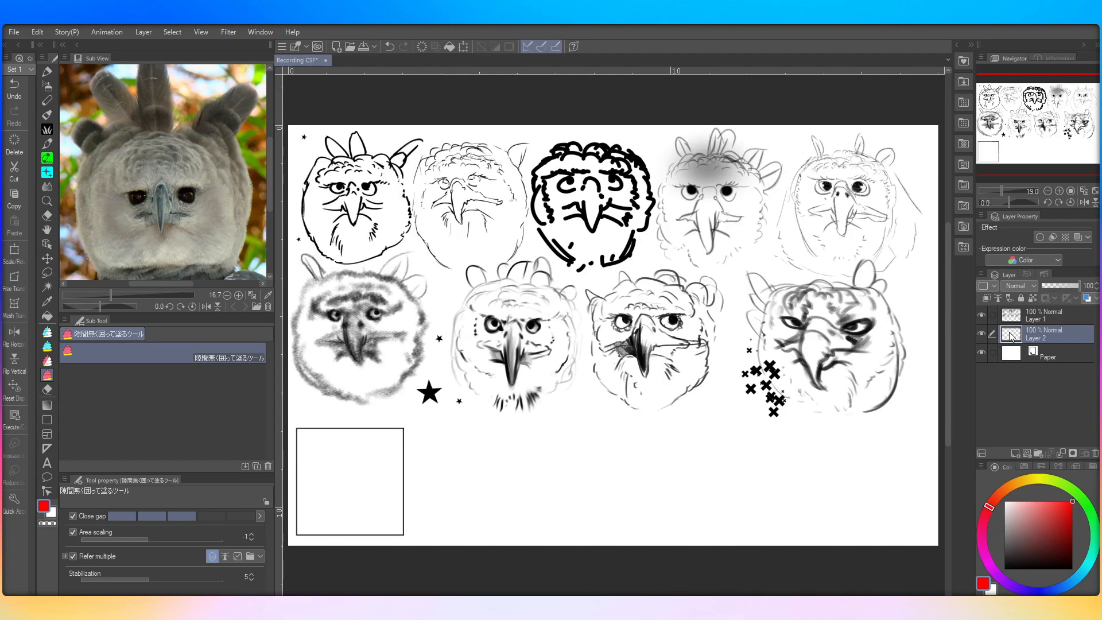
mouse_move(425, 460)
mouse_down()
mouse_move(420, 527)
mouse_move(378, 552)
mouse_move(301, 549)
mouse_move(290, 489)
mouse_move(300, 413)
mouse_move(414, 412)
mouse_move(426, 459)
mouse_up()
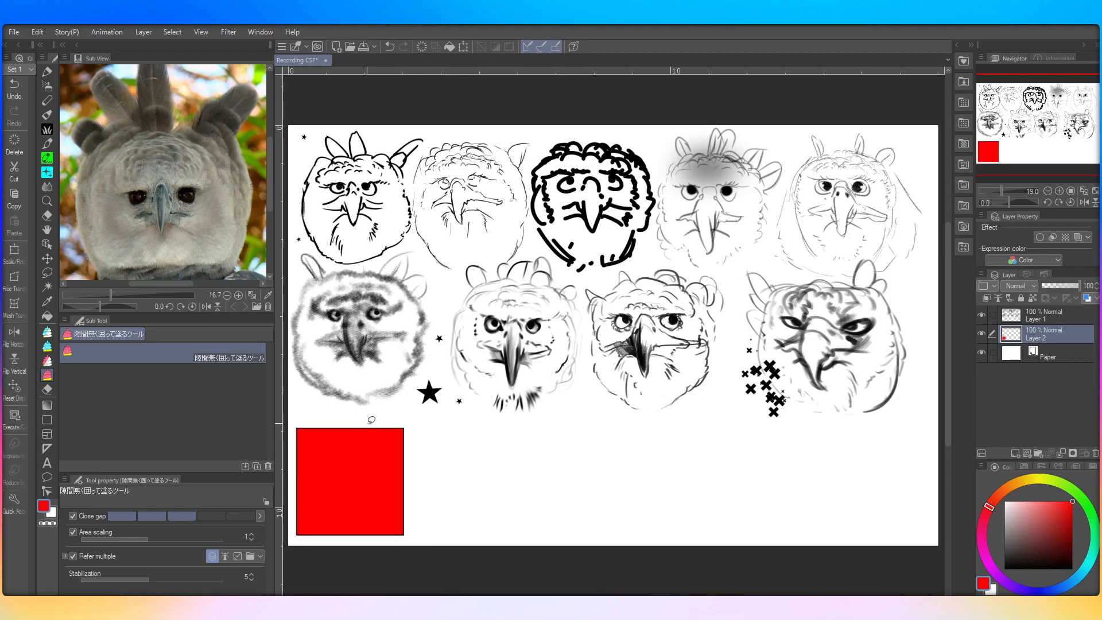
Step: Erase the red fill on Layer 2 with 隙間無く囲って消すツール, first testing one corner and checking it with Layer 1 hidden
click(48, 361)
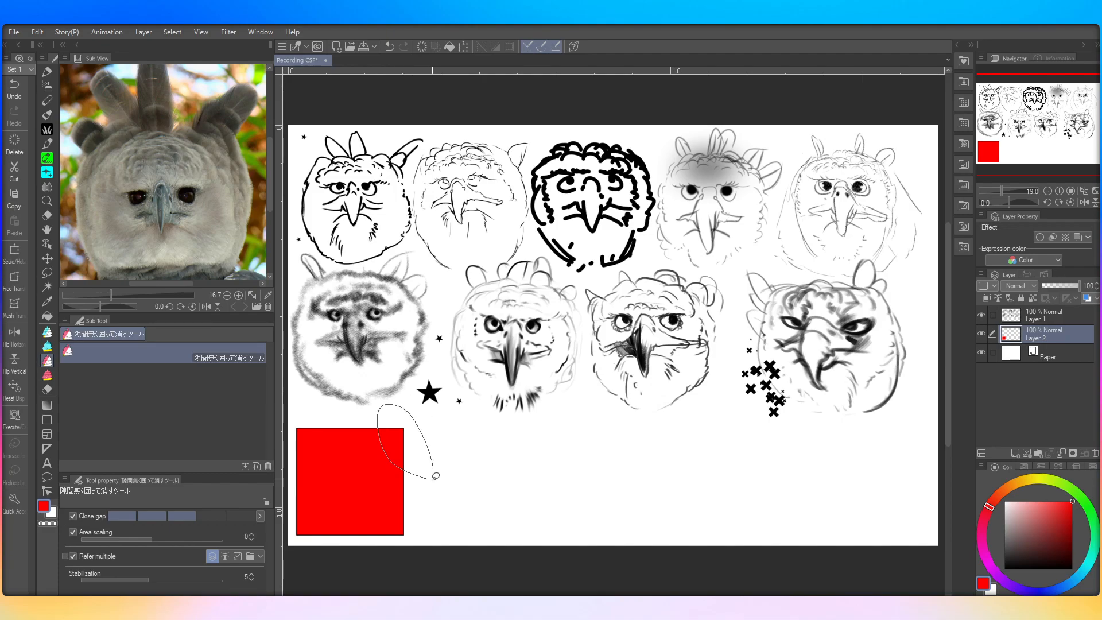
click(982, 316)
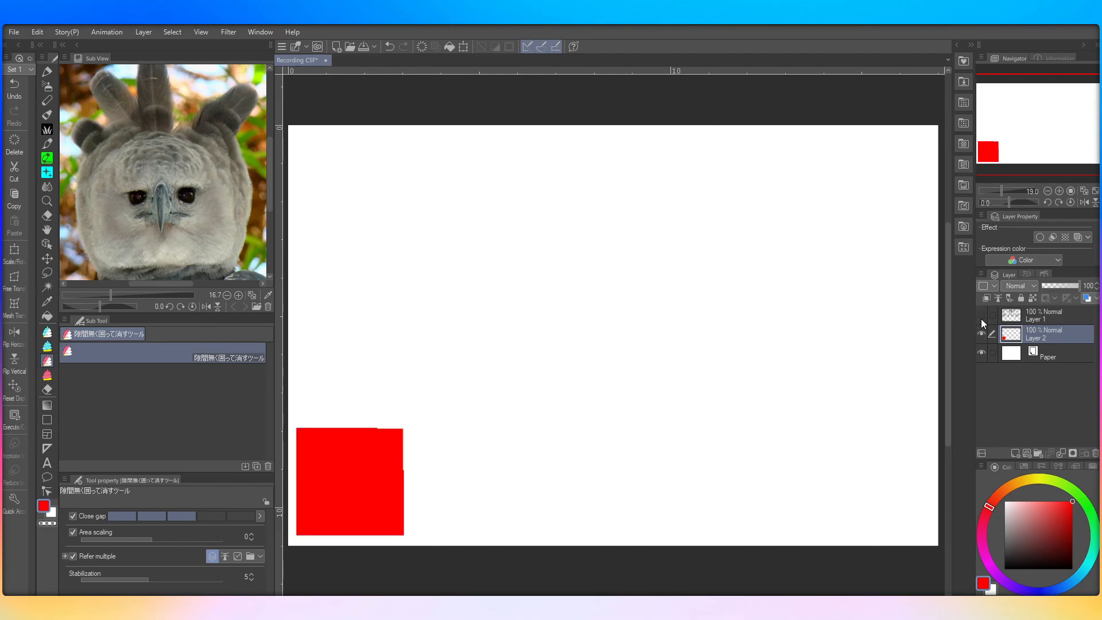
click(982, 315)
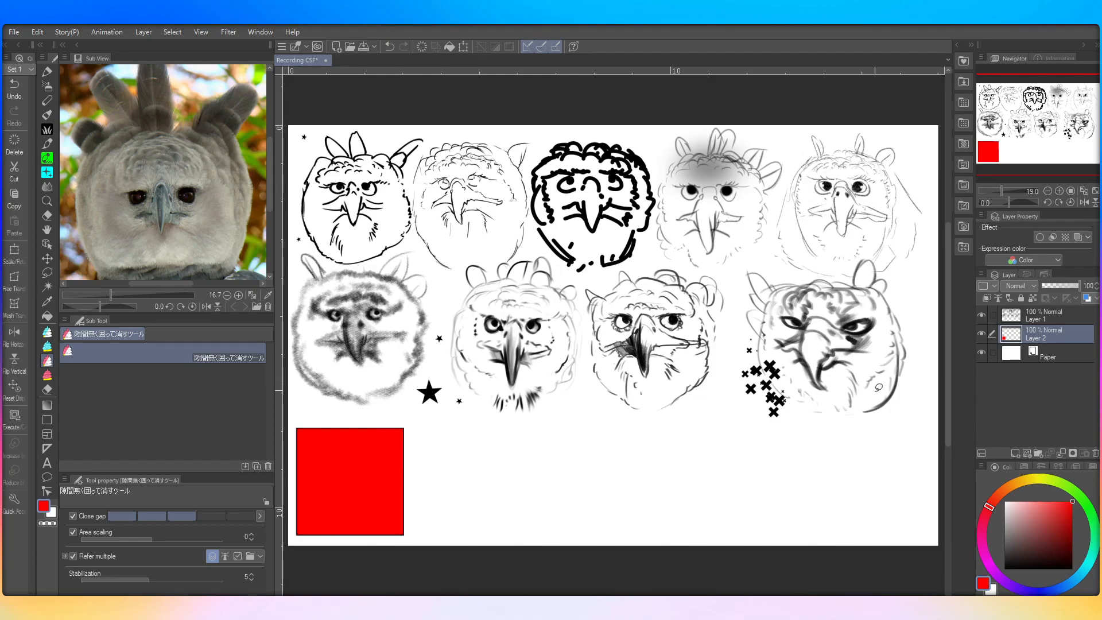
mouse_move(432, 469)
mouse_down()
mouse_move(429, 441)
mouse_move(370, 405)
mouse_move(295, 419)
mouse_move(300, 536)
mouse_move(466, 527)
mouse_move(424, 417)
mouse_up()
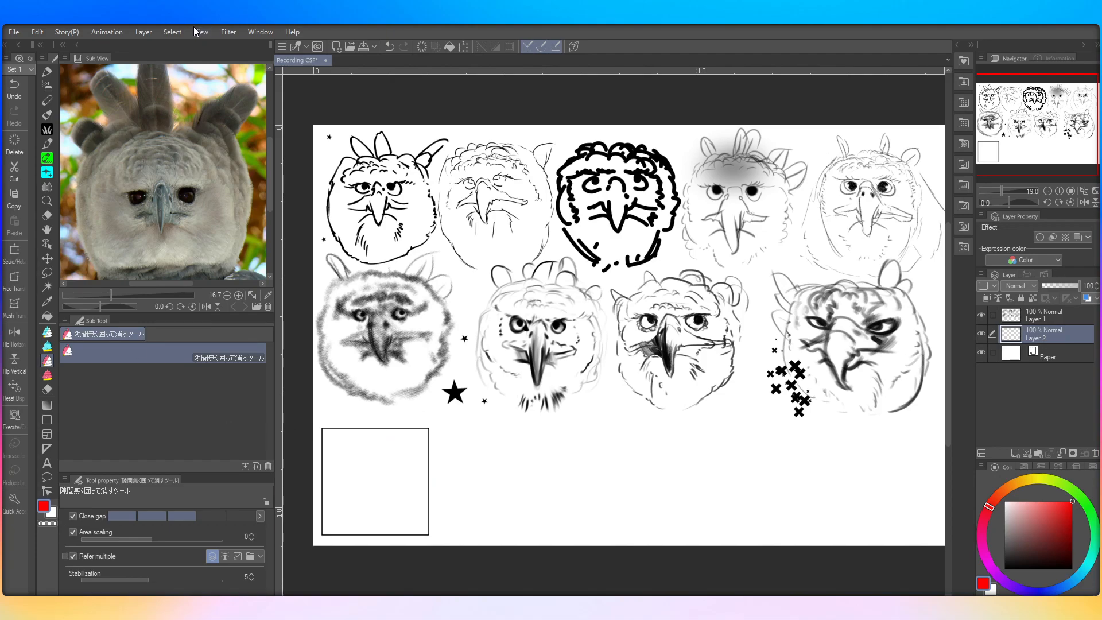
Step: Set the drawing color back to black and look at the 선넘네? 지우개 eraser's settings
click(233, 113)
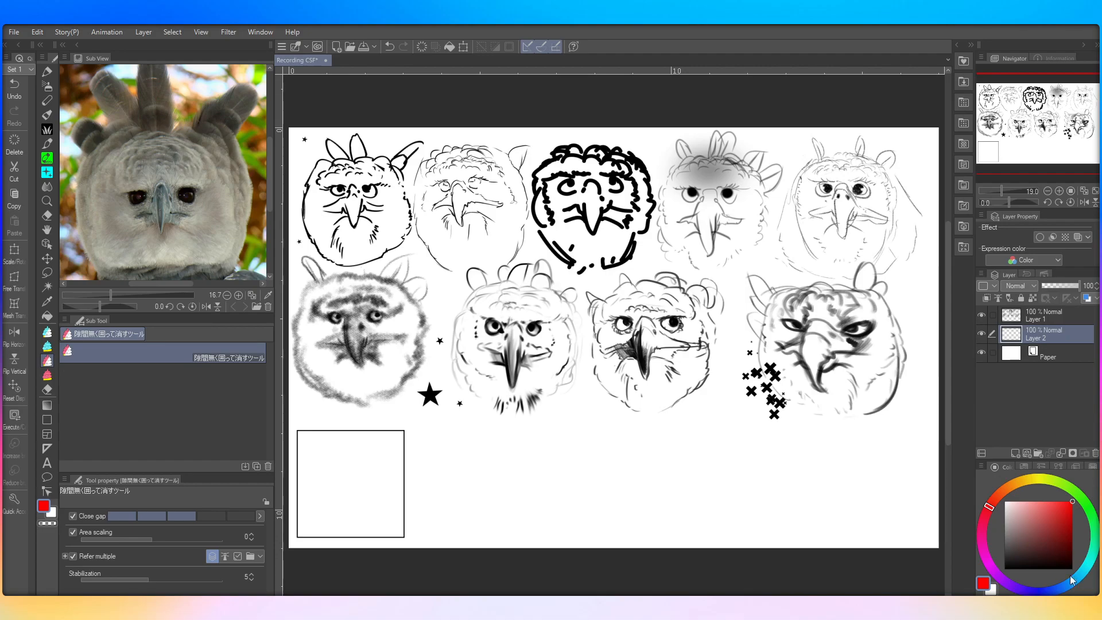
click(1005, 568)
click(49, 389)
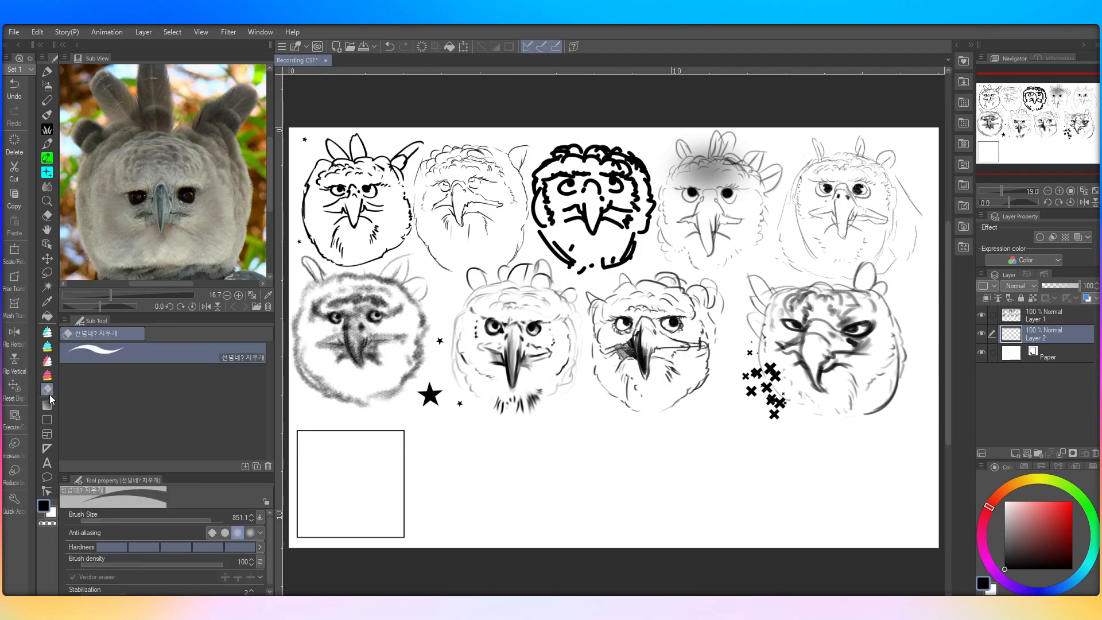
Step: Look through the Gradient tool's presets, from Foreground to transparent down to the sky gradients
click(48, 407)
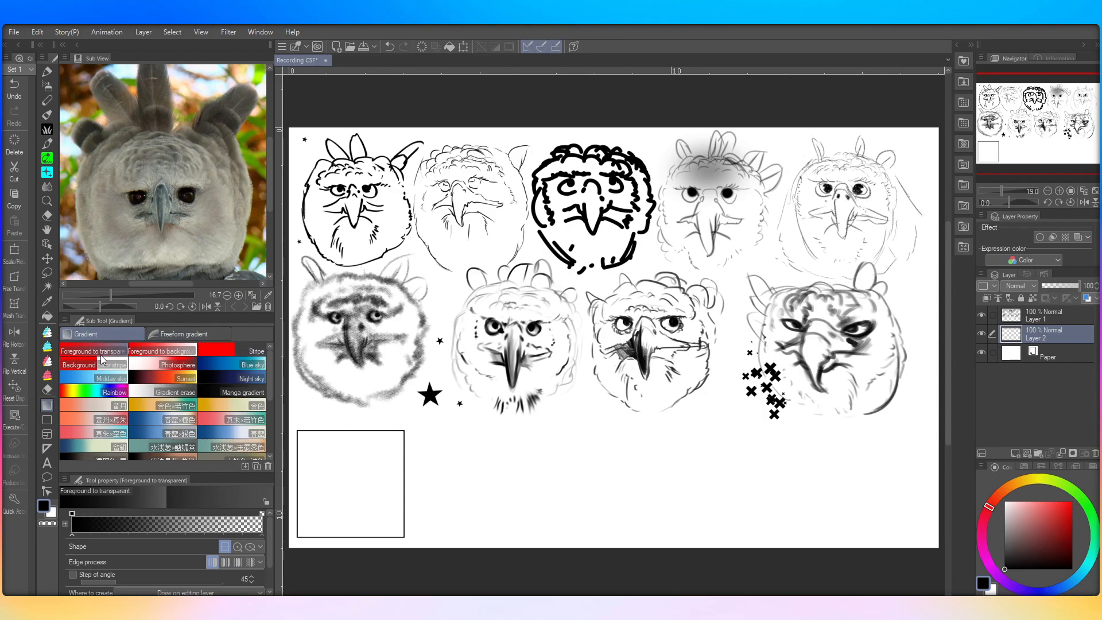
scroll(268, 389, down, 3)
scroll(267, 424, down, 2)
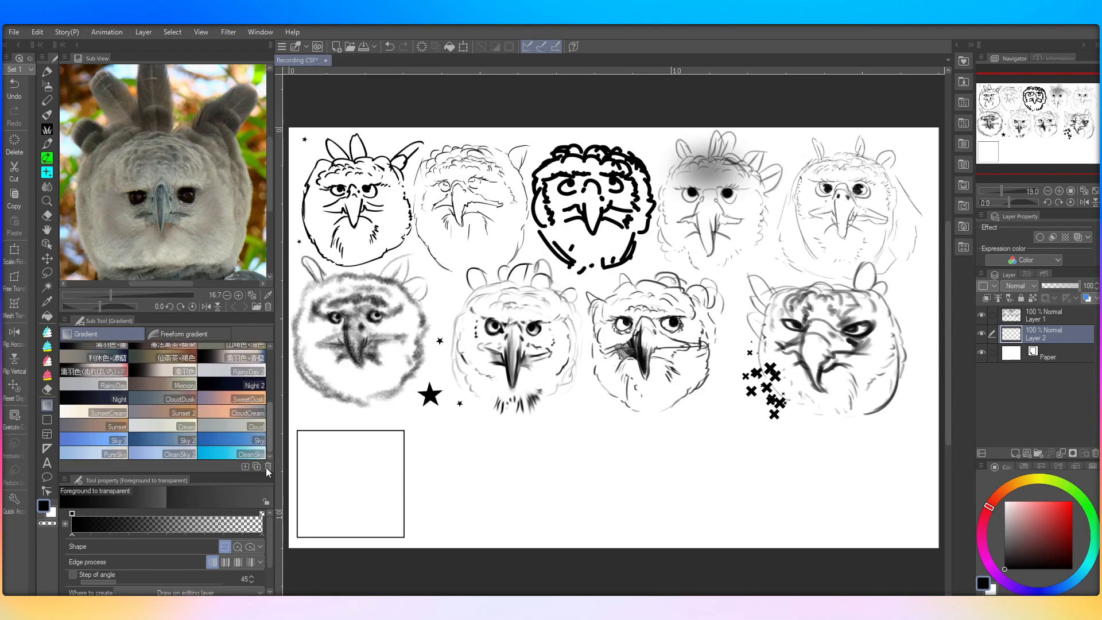
scroll(265, 425, up, 5)
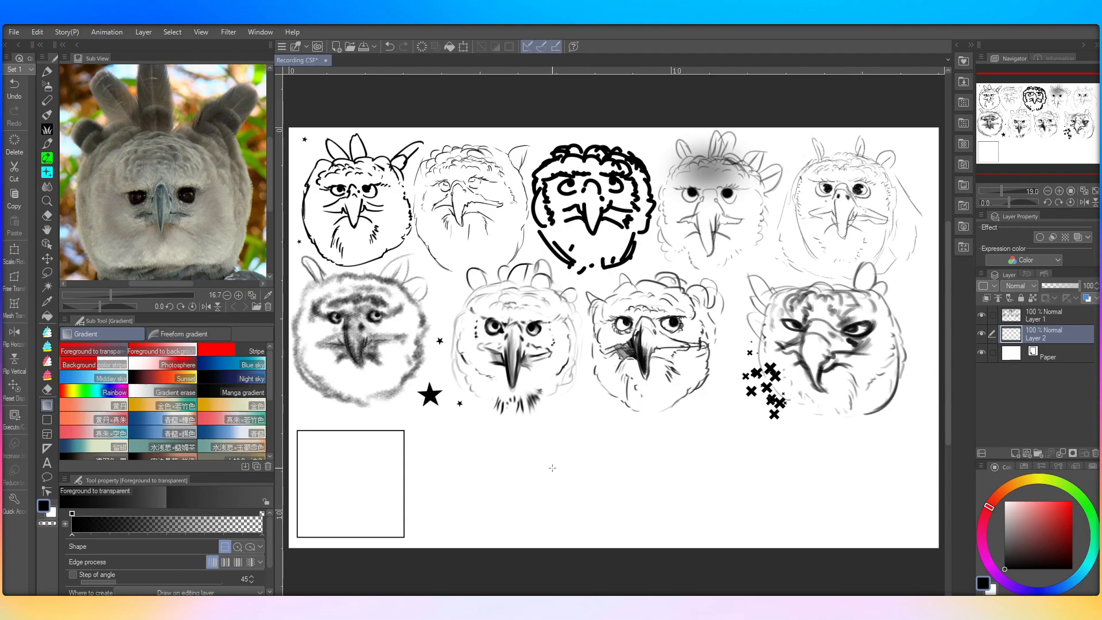
Step: Apply the Freeform gradient's The lightest shadow sub tool on Layer 1 to shade the background around the heads
click(167, 329)
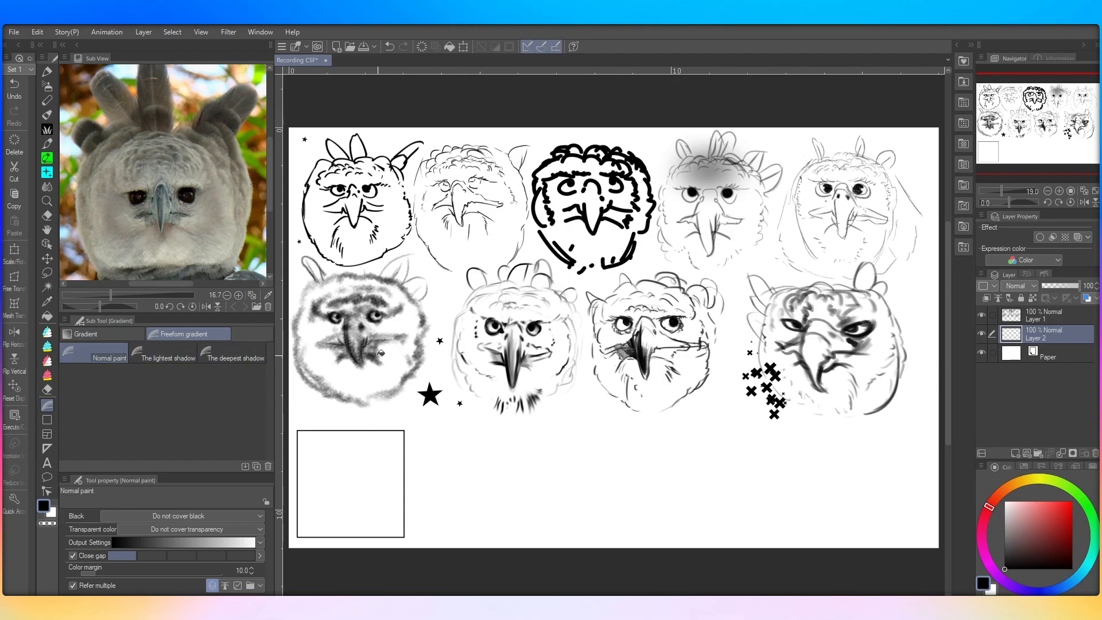
click(166, 353)
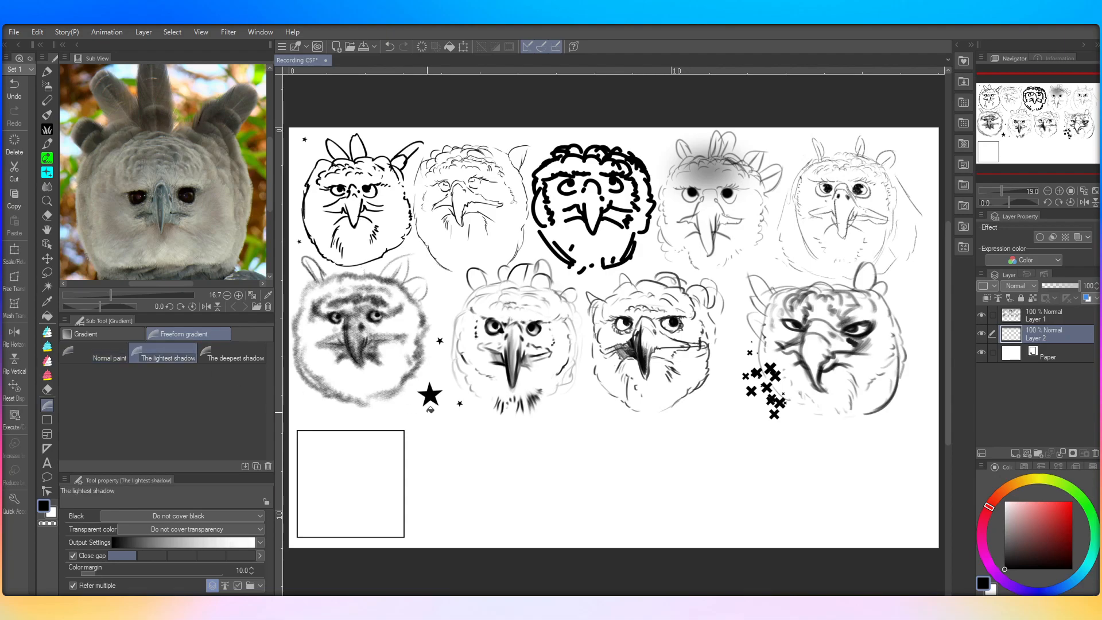
click(1051, 315)
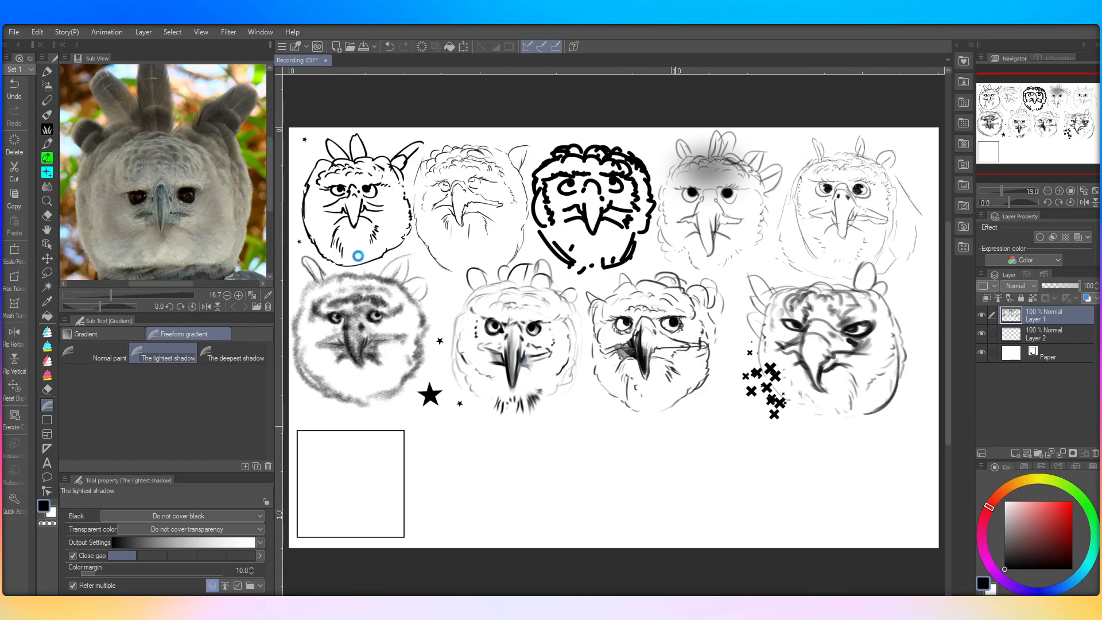
click(360, 251)
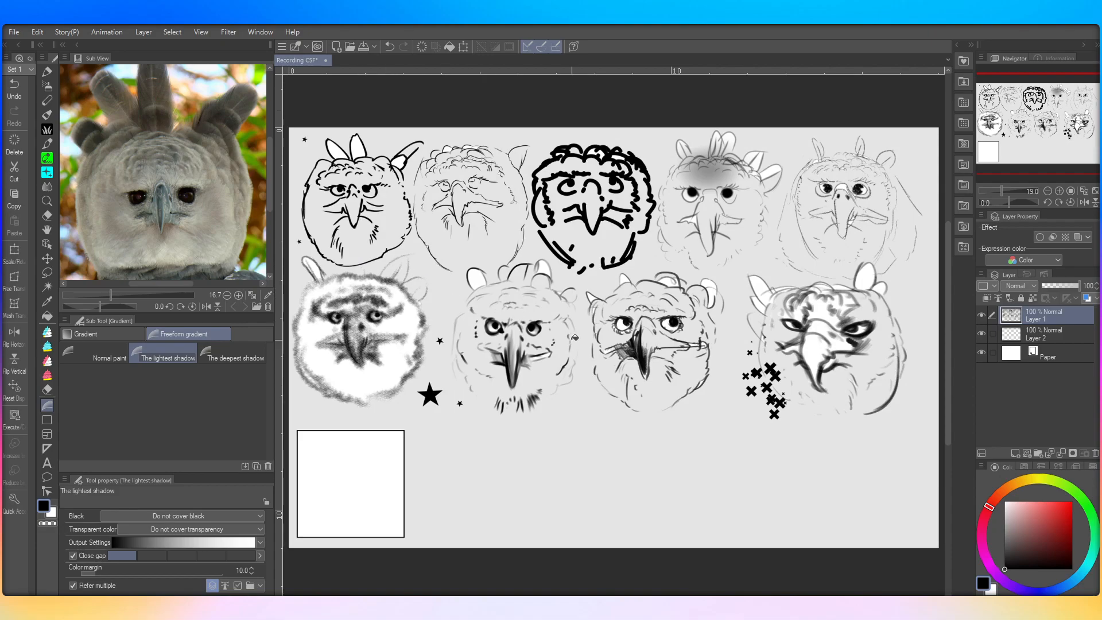
Step: Undo the freeform gradient shading on the background and return to the Gradient tool's Gradient group of presets
click(14, 88)
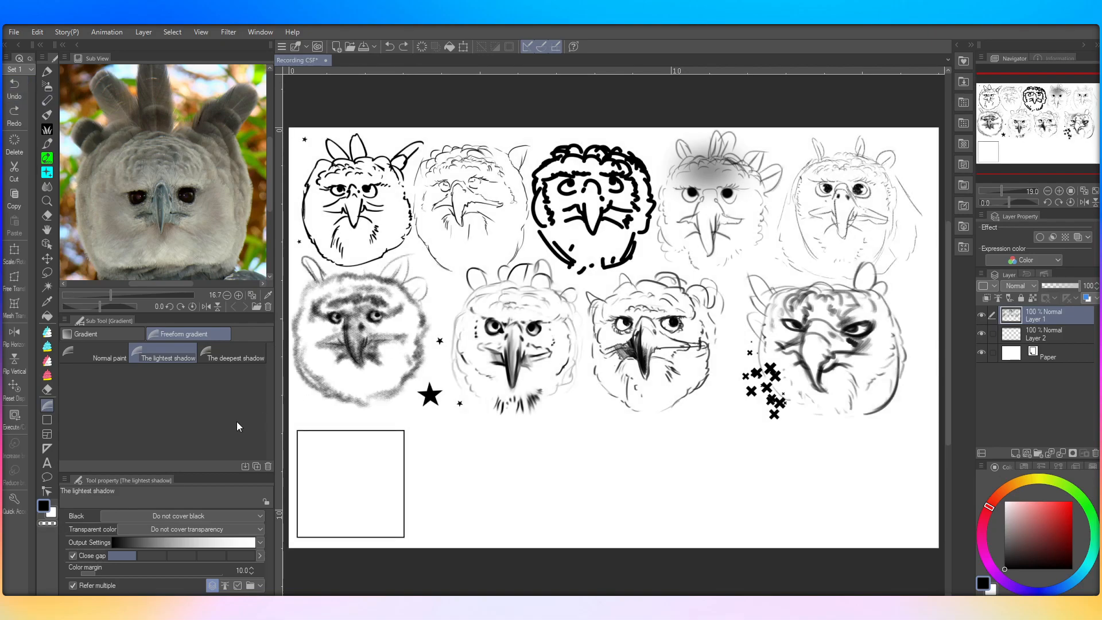
click(108, 336)
click(153, 333)
click(102, 335)
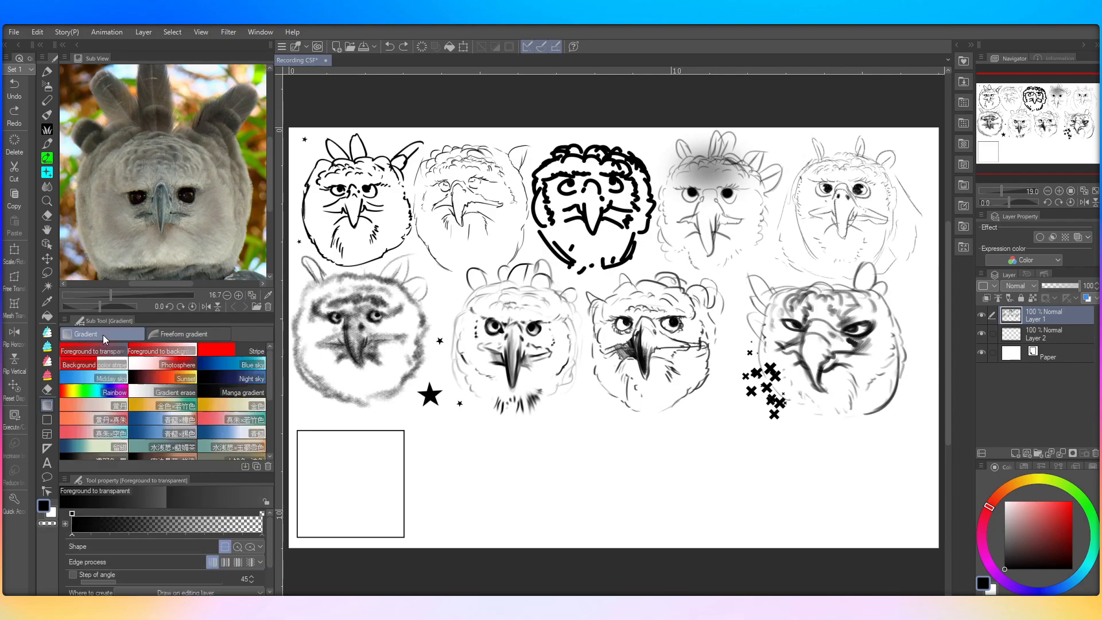
Step: Look through the sub tools and settings of the Frame Border, Ruler, Text, Balloon and Correct line tools
click(51, 425)
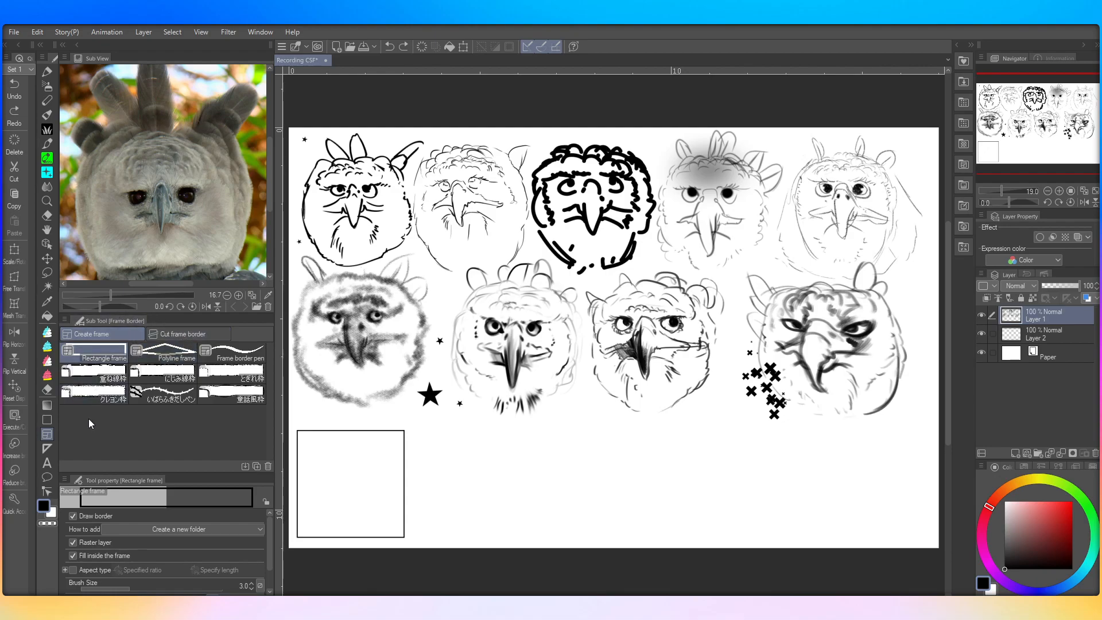
click(46, 450)
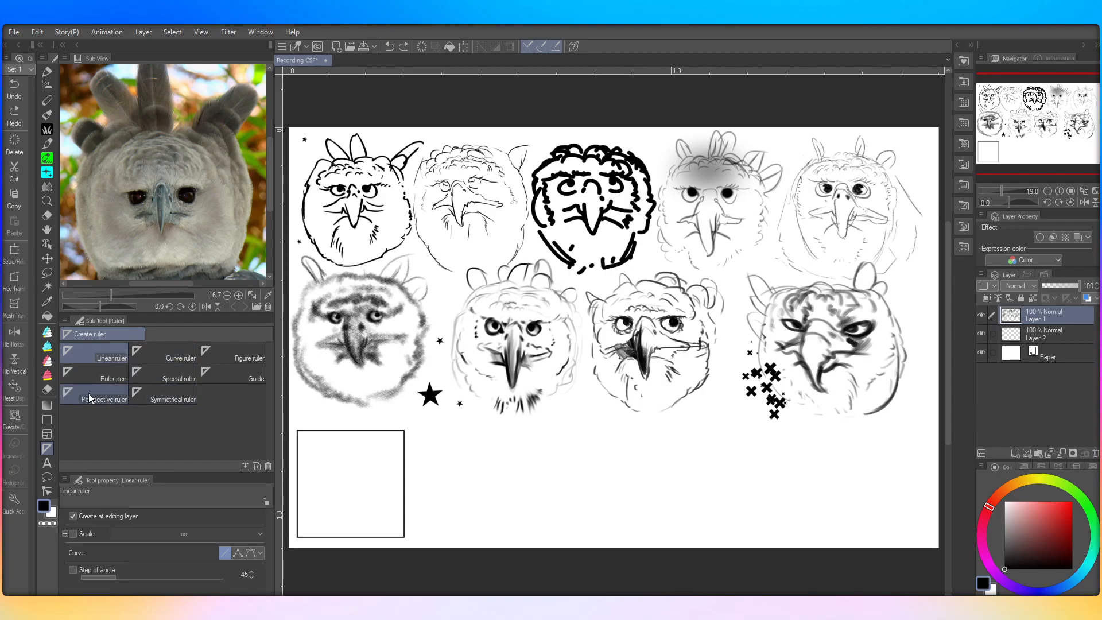
click(47, 463)
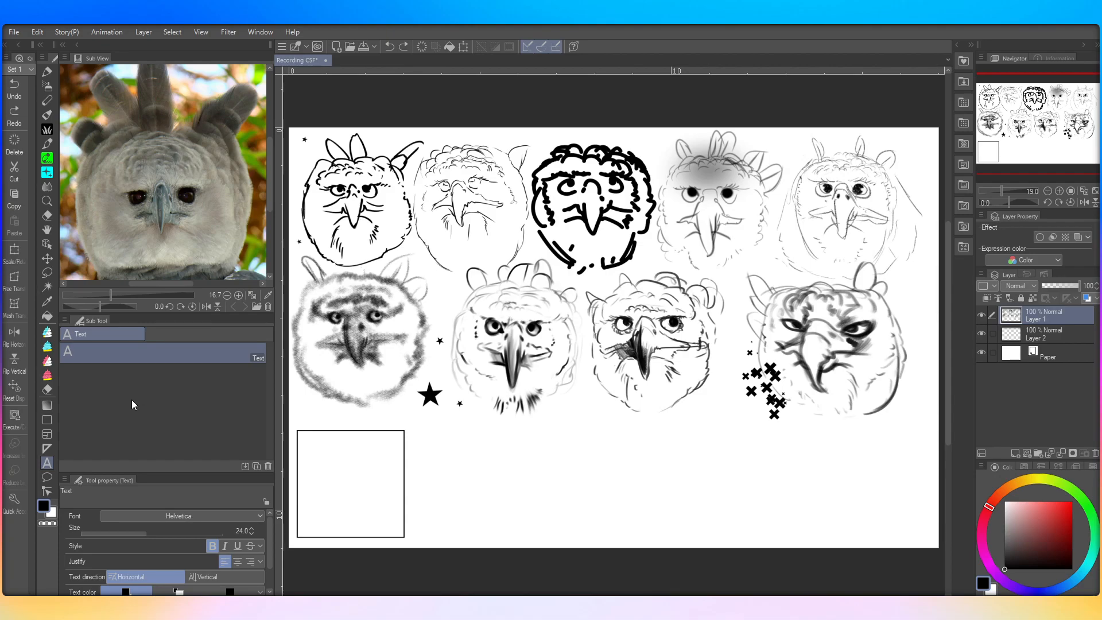
mouse_move(266, 531)
mouse_down()
mouse_move(263, 561)
mouse_move(263, 516)
mouse_up()
click(47, 479)
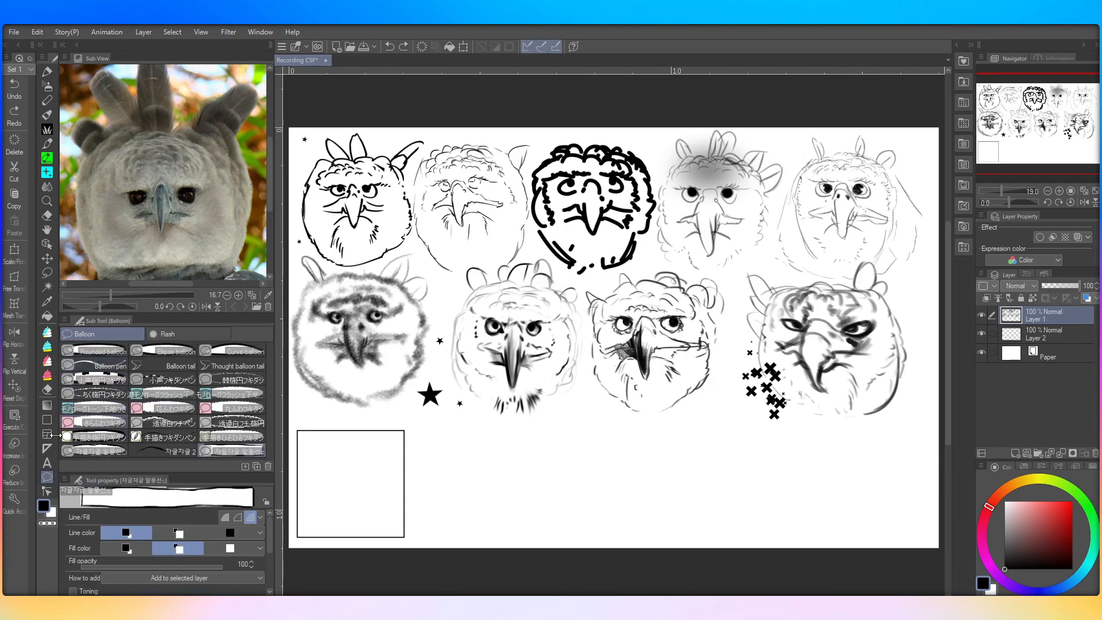
click(50, 494)
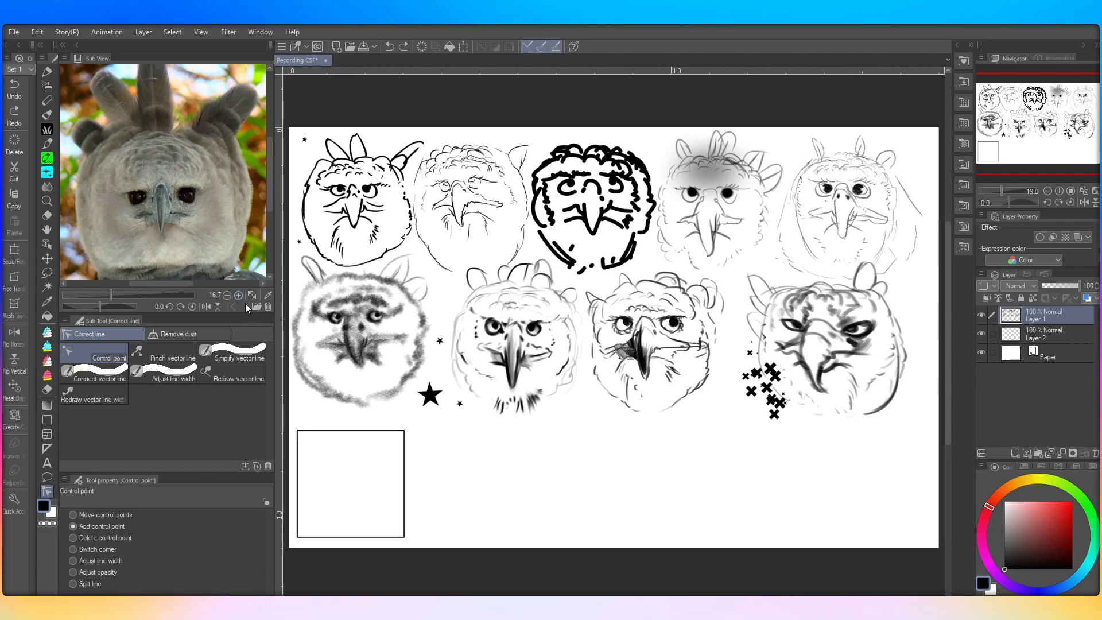
Step: Switch the Sub View reference to the harpy eagle photo with the dark body and frame its head closely
click(267, 306)
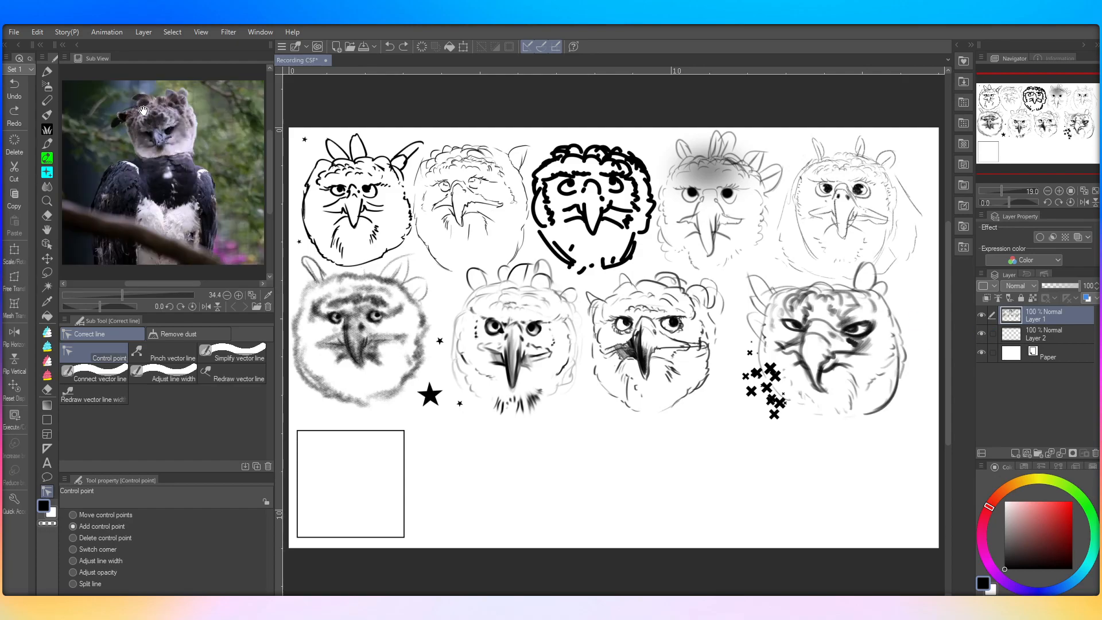
scroll(144, 110, up, 4)
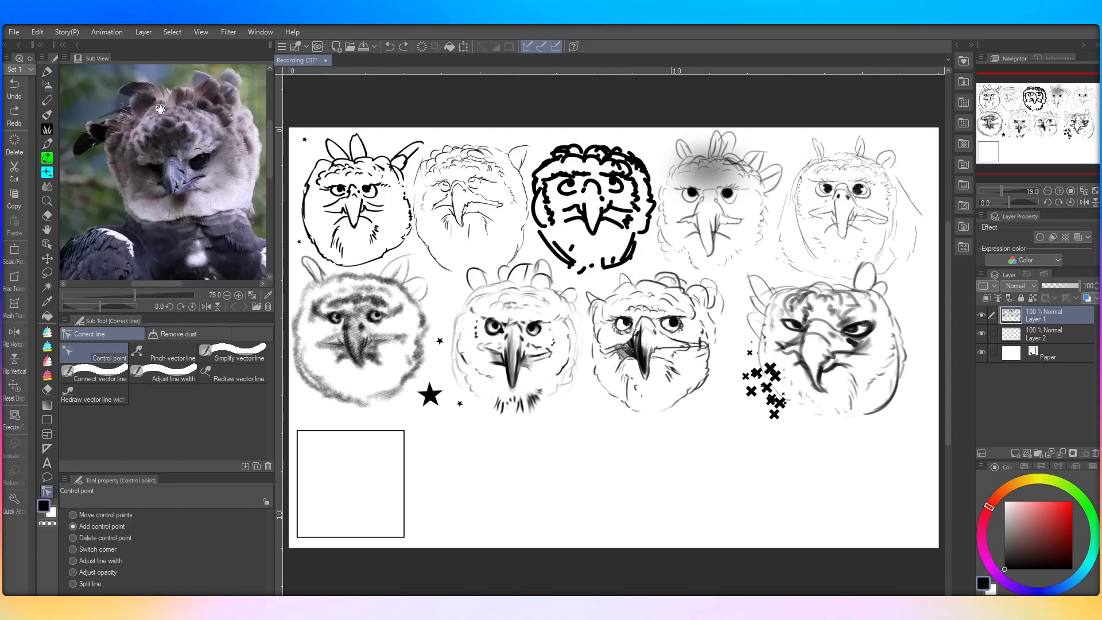
scroll(164, 221, down, 1)
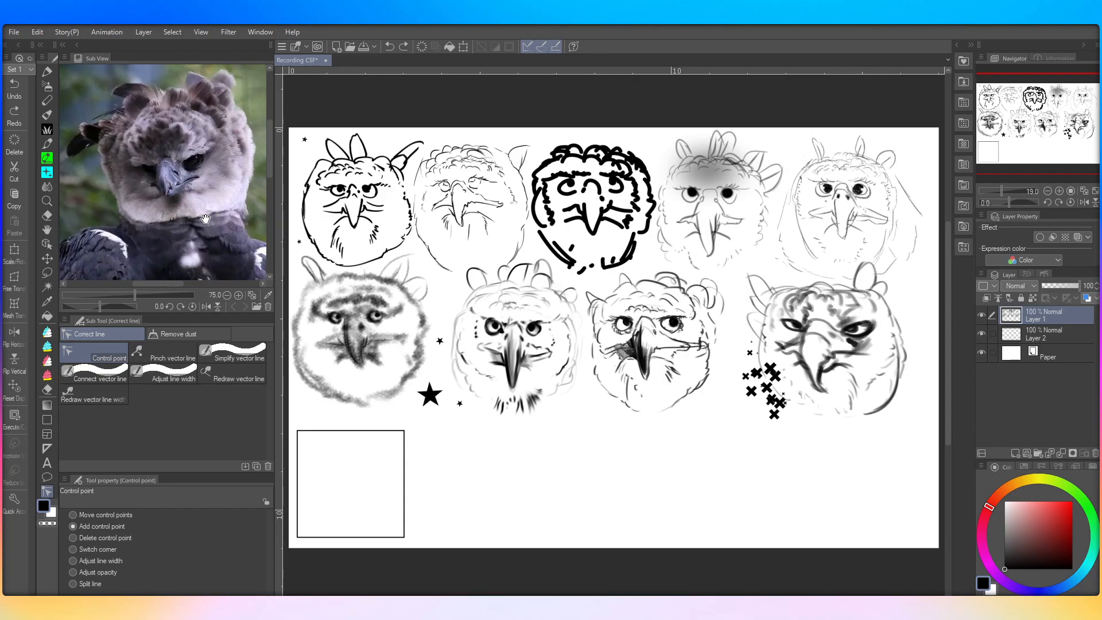
scroll(517, 300, down, 2)
scroll(472, 465, up, 2)
Step: Look at the Brush tool's watercolor sub tools, and select Yowata Pencil Sleep/Normal/x4 from the Pencil2 group
scroll(450, 424, up, 3)
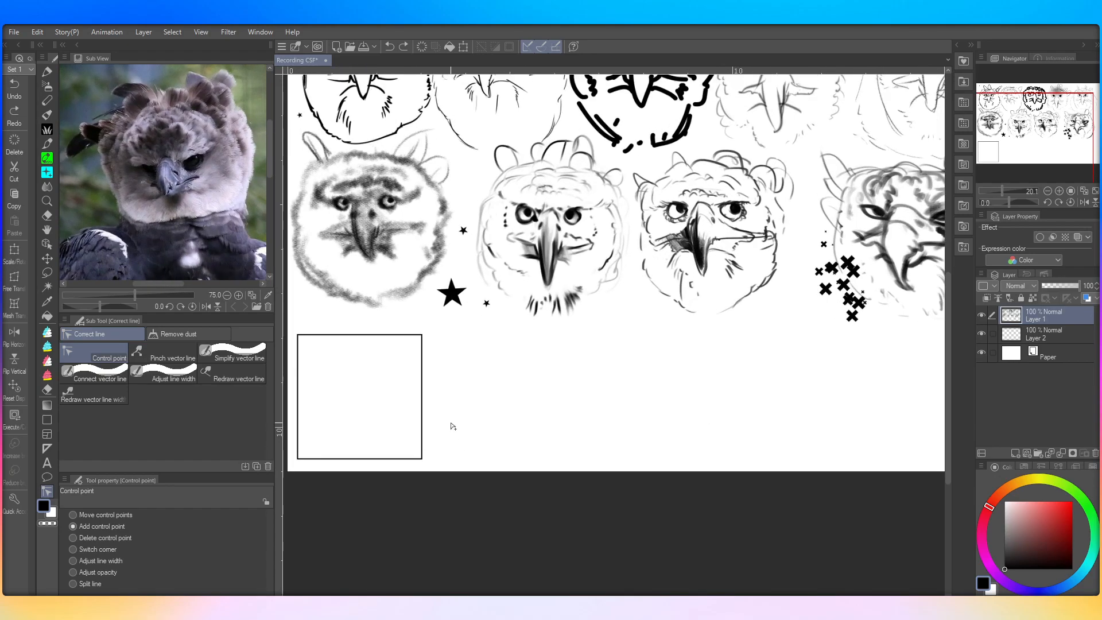
scroll(437, 409, up, 1)
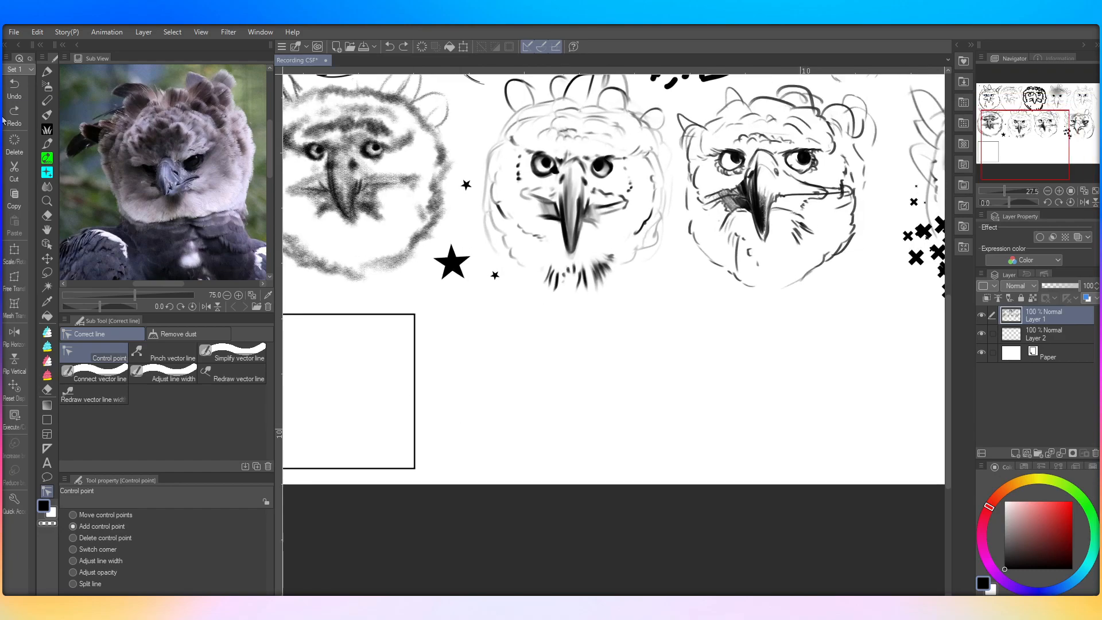
click(48, 102)
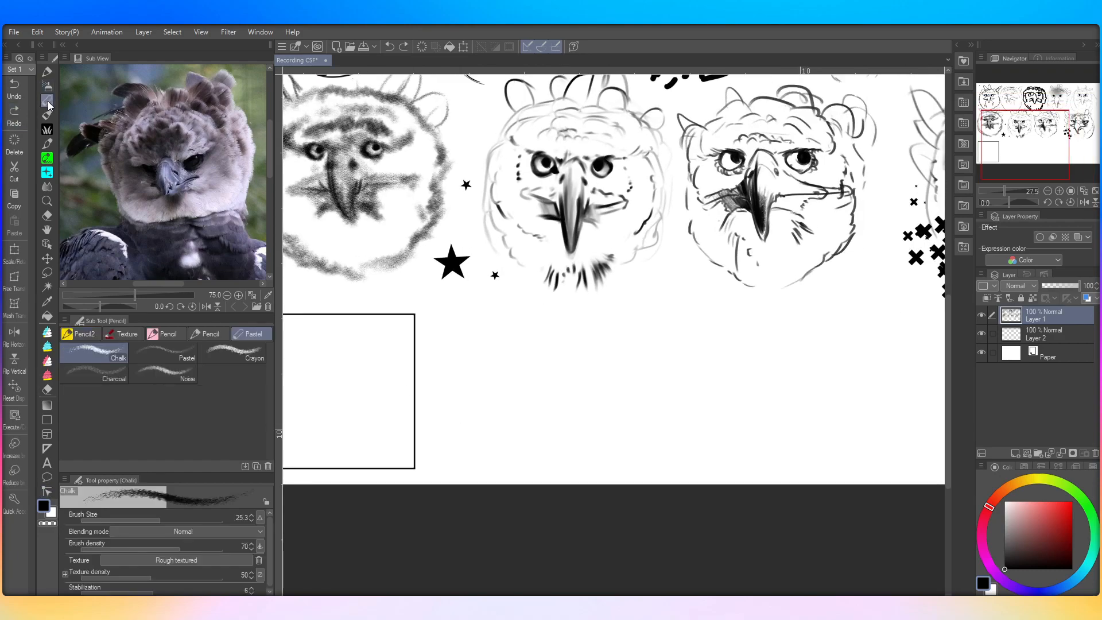
click(84, 334)
click(46, 115)
click(79, 334)
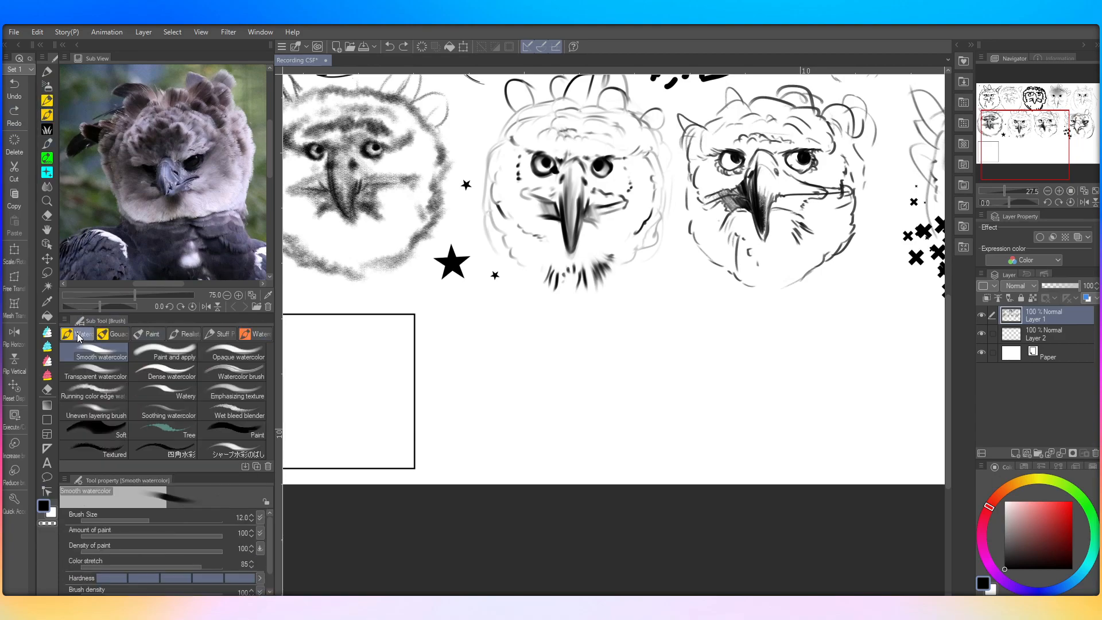
click(47, 102)
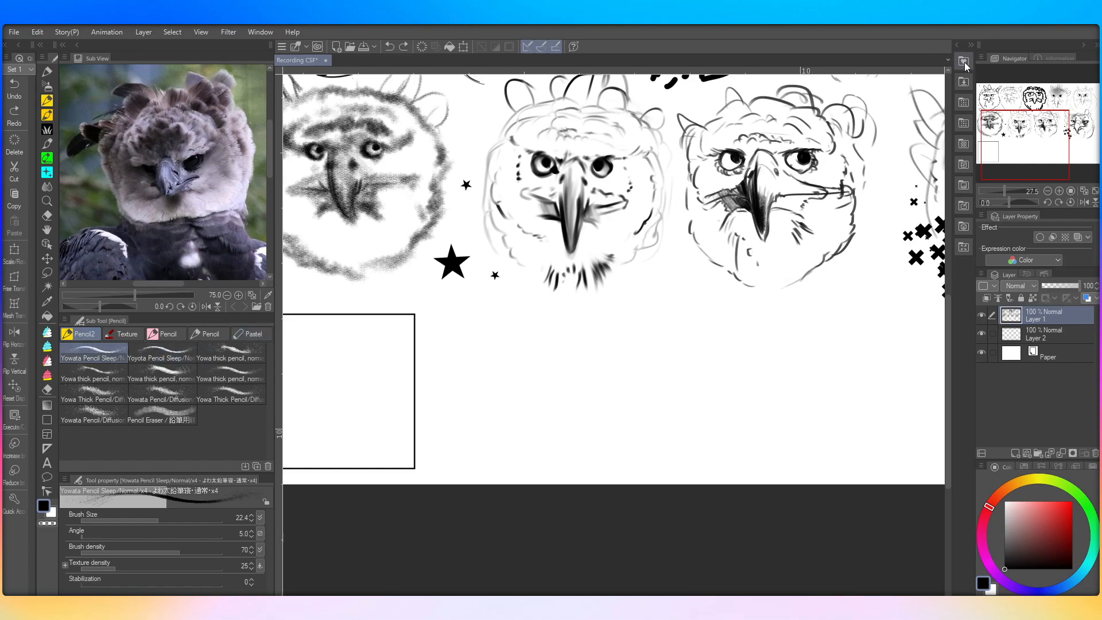
Step: Add the favorite material 紙質と調整 (レイヤーセット), a paper texture layer set, to the canvas above Layer 1
click(966, 84)
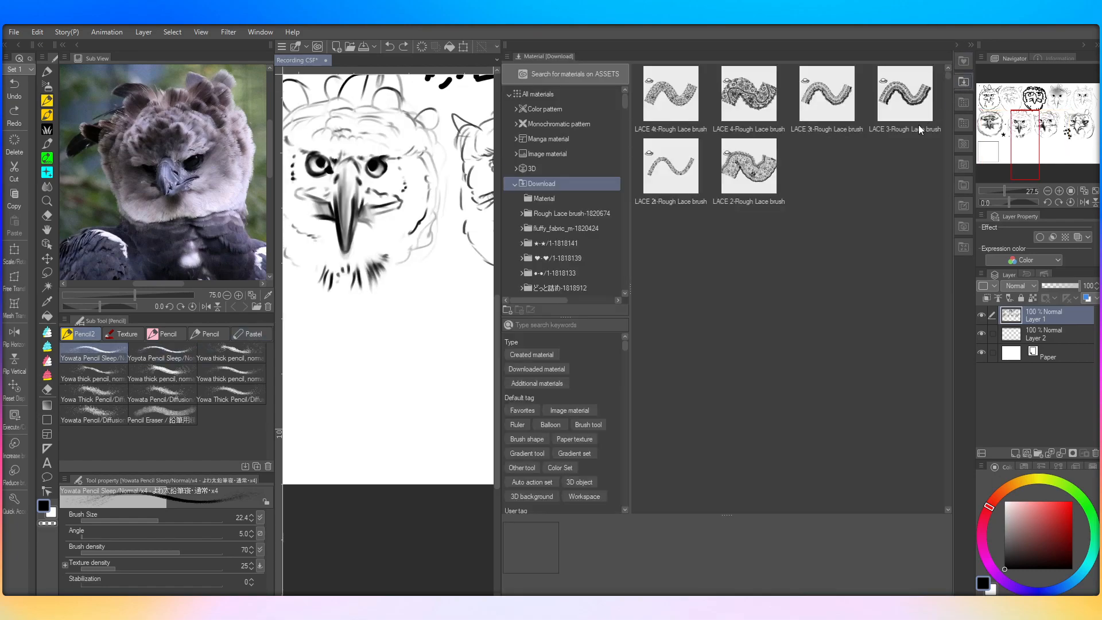
click(515, 183)
click(564, 199)
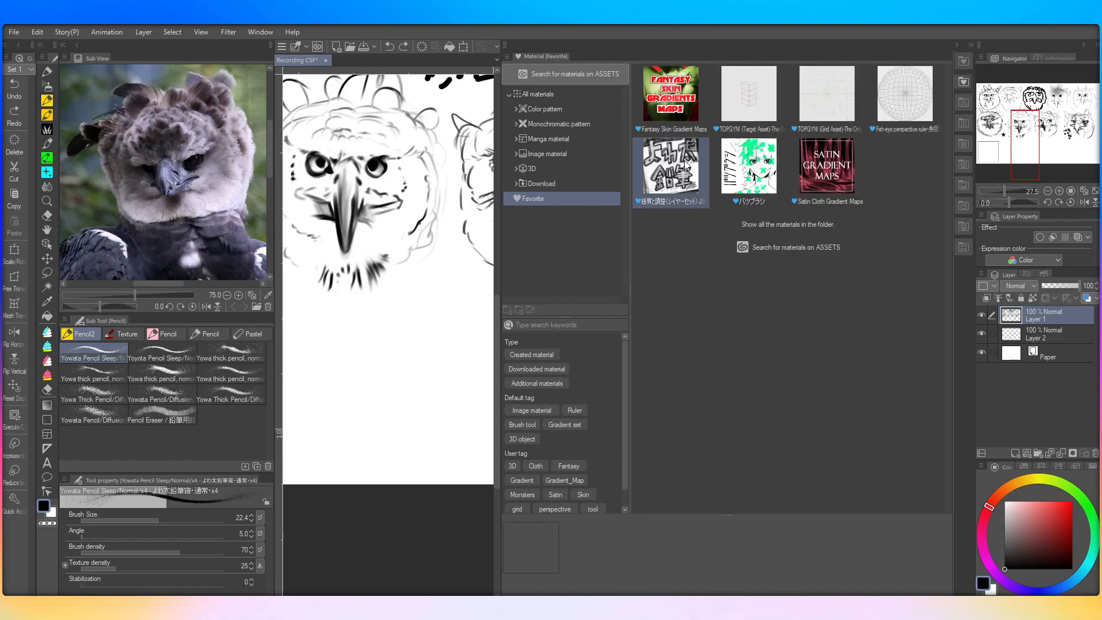
click(674, 185)
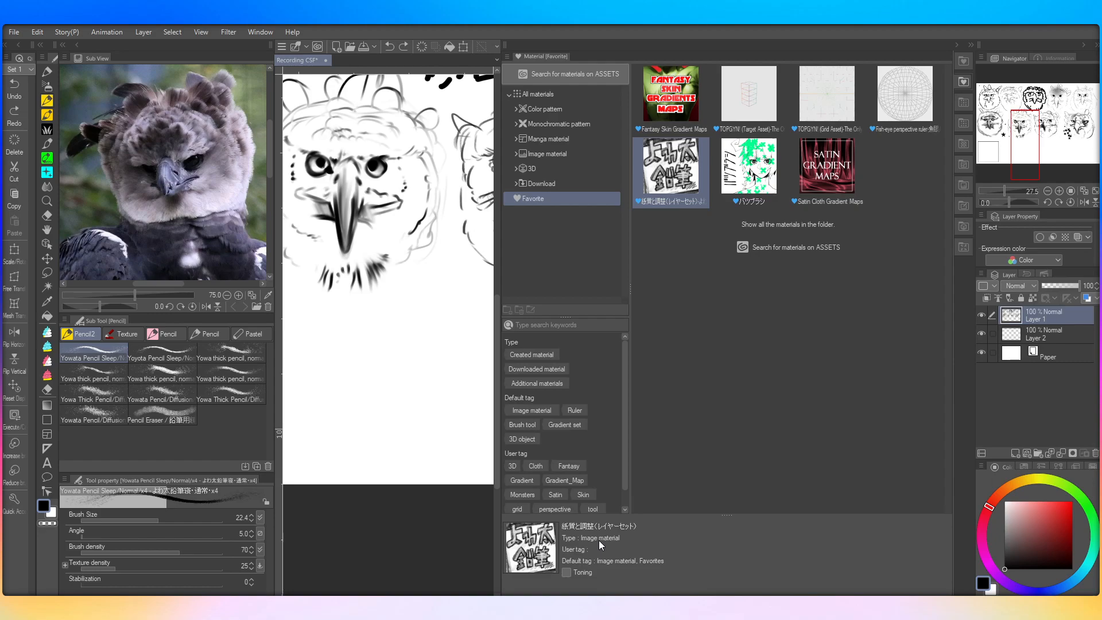
drag(643, 192, 399, 325)
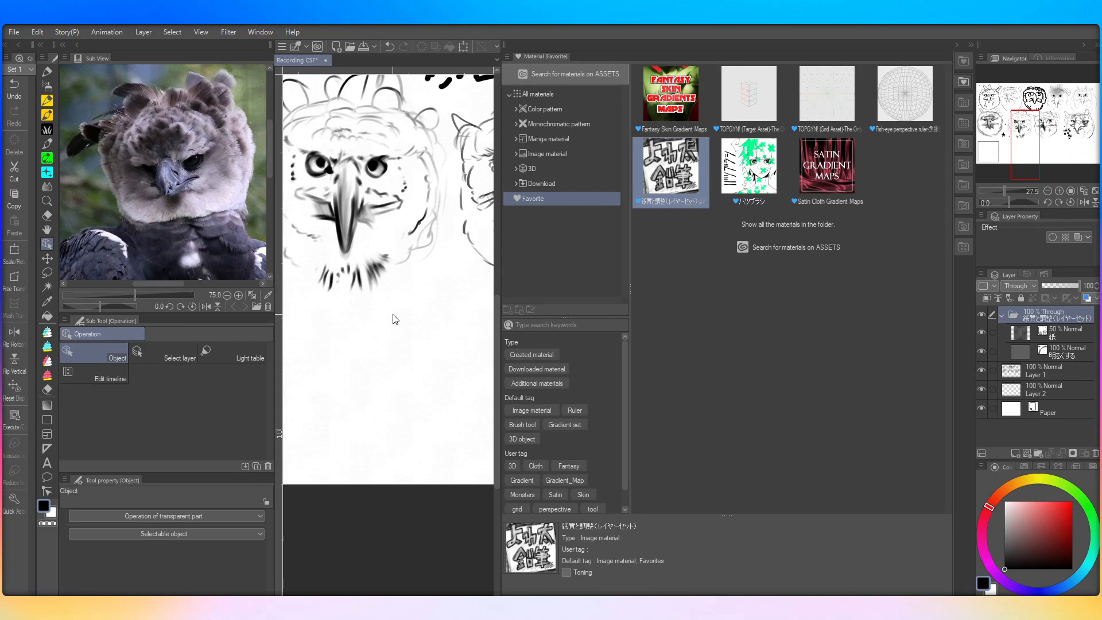
Step: Examine the paper texture's effect up close on the beak and on the pencil-shaded head, and across the whole canvas
scroll(383, 322, up, 10)
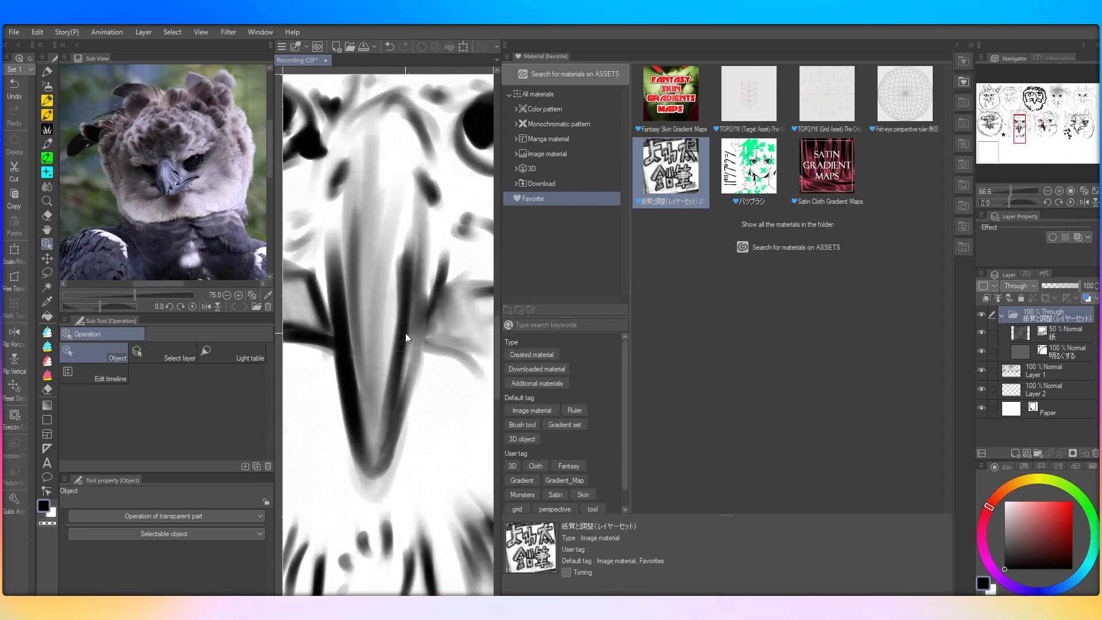
scroll(395, 361, up, 8)
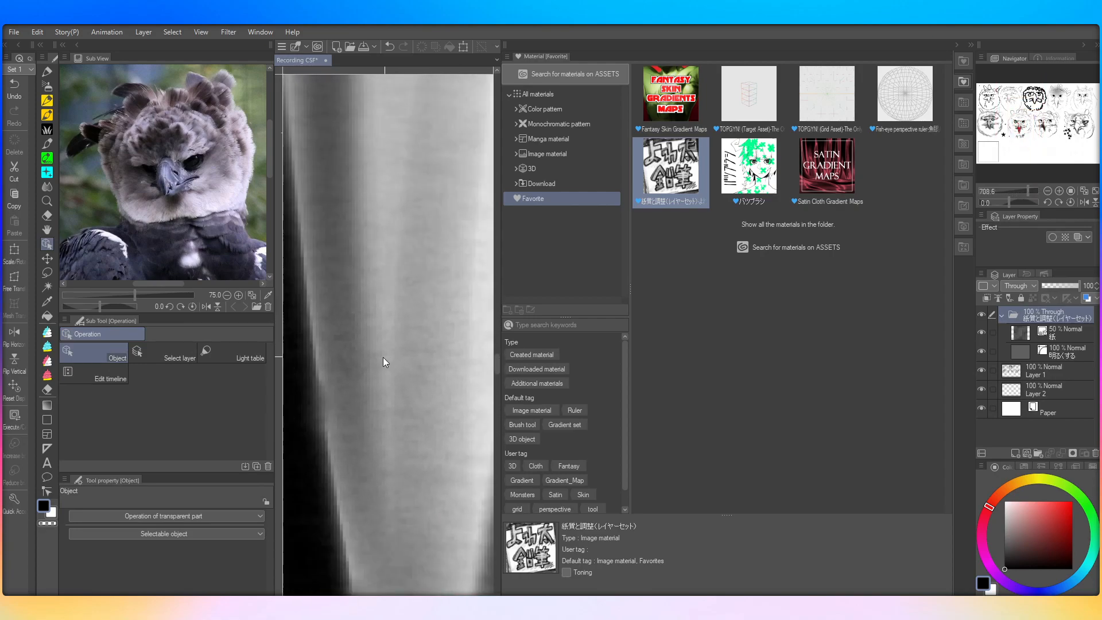
scroll(381, 296, down, 5)
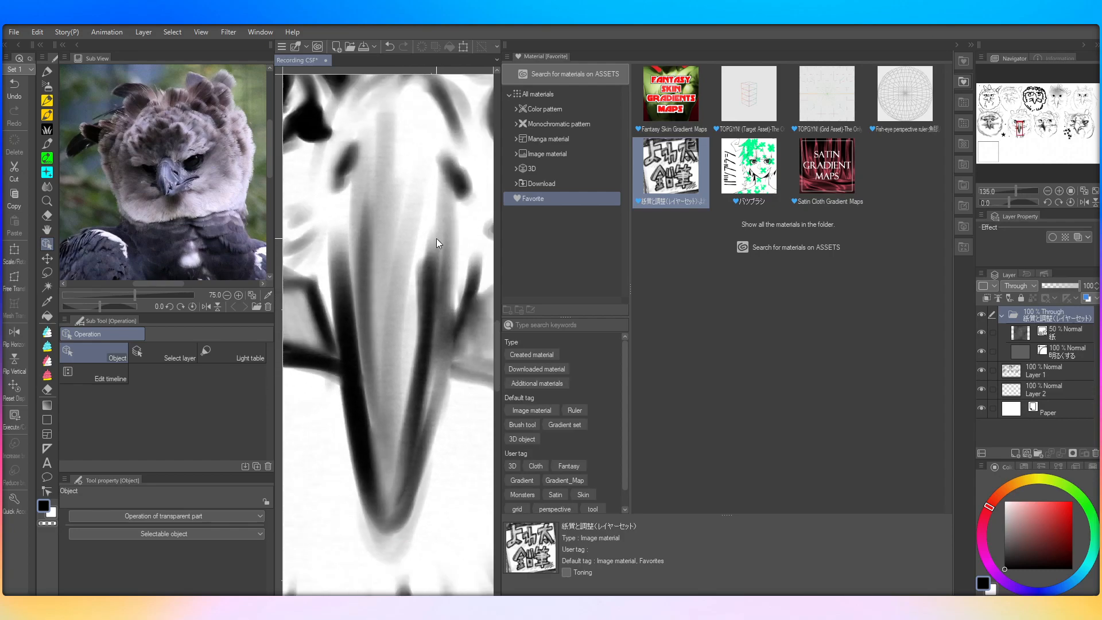
scroll(435, 233, down, 12)
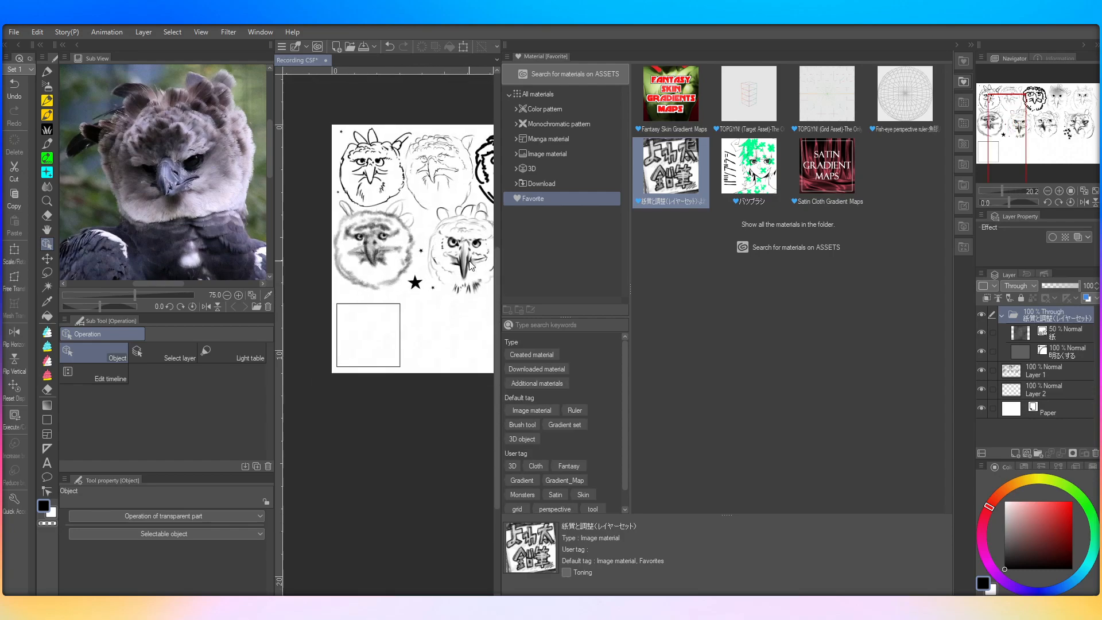
scroll(360, 205, up, 2)
scroll(401, 335, up, 4)
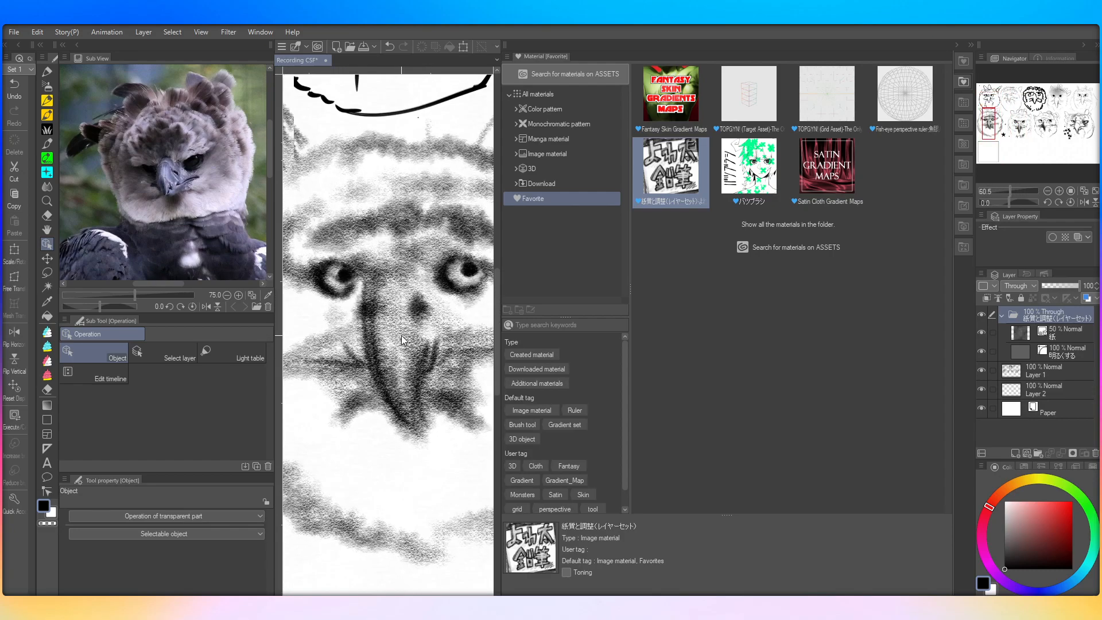
scroll(389, 370, down, 5)
scroll(391, 353, down, 6)
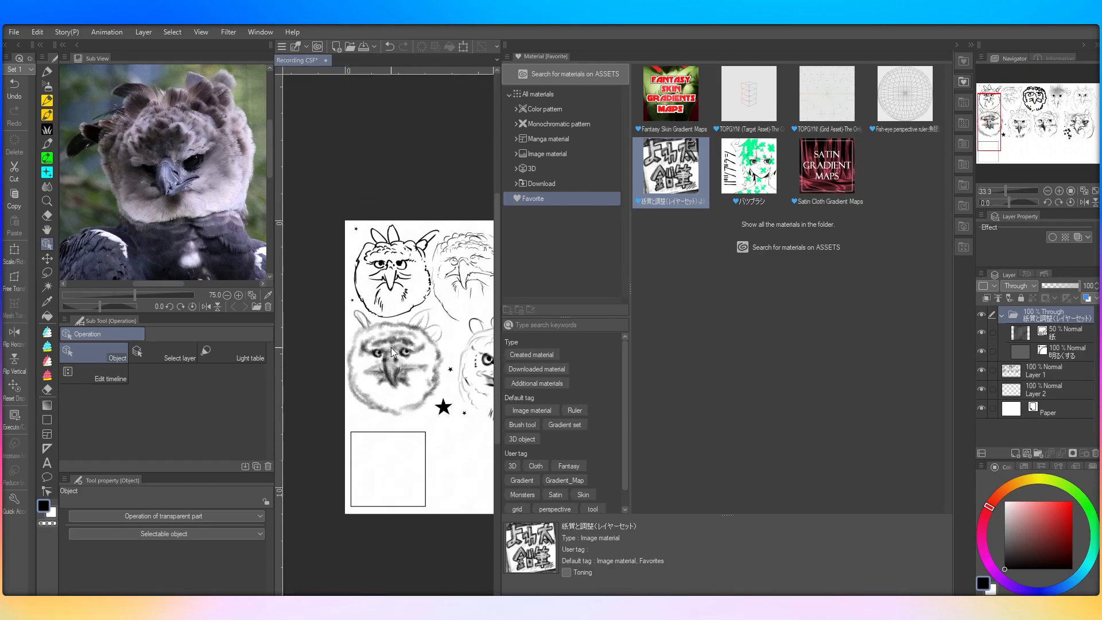
scroll(416, 308, up, 2)
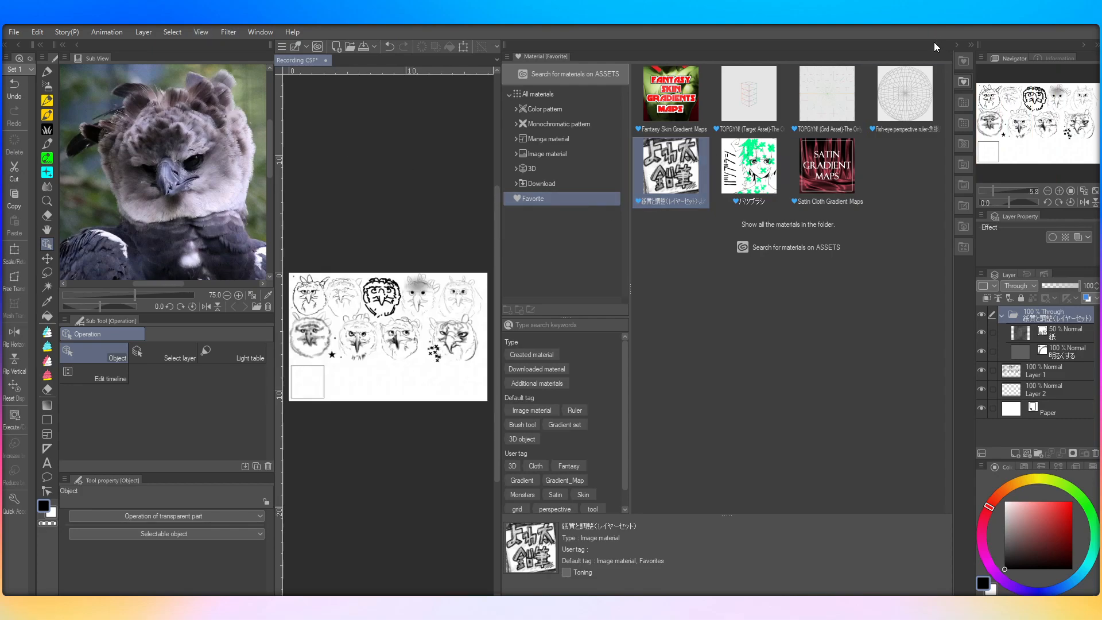
Step: Delete the paper texture layer folder, collapse the material library and fit the whole canvas in view
click(1095, 454)
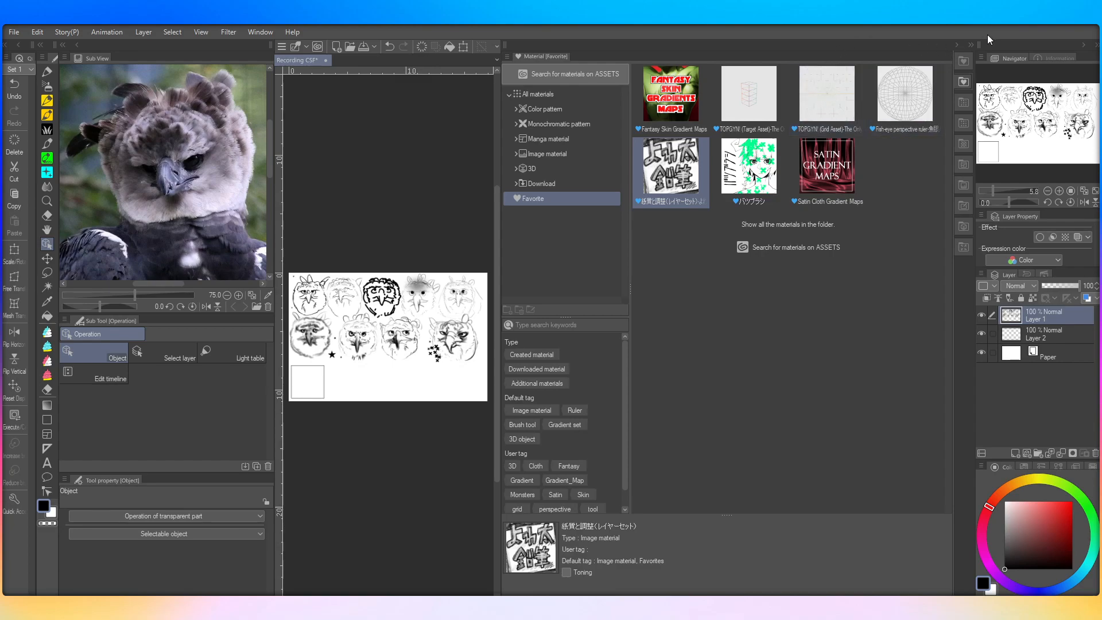
click(958, 42)
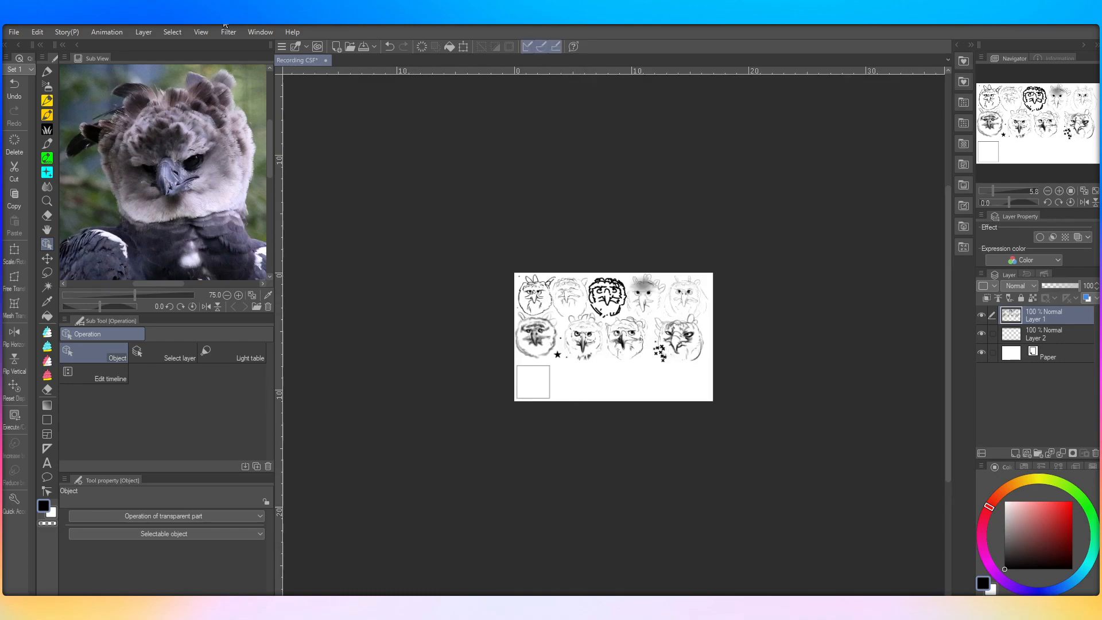
key(ctrl+0)
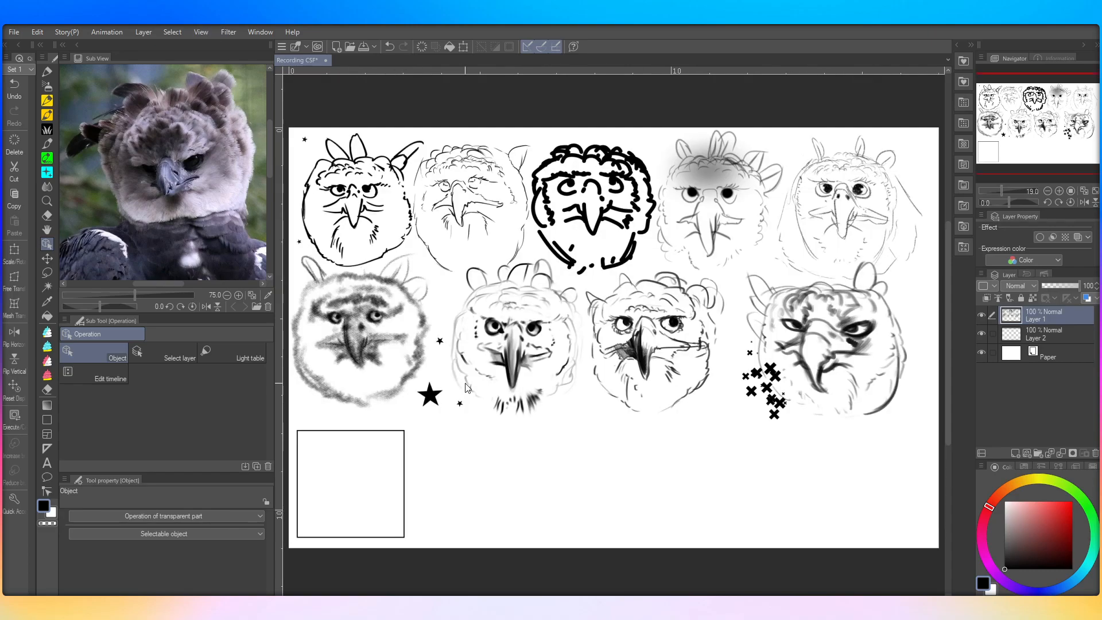
Step: Merge Layer 1 down into Layer 2 and add a new raster layer above it
scroll(440, 467, up, 2)
scroll(632, 305, down, 3)
scroll(523, 456, up, 3)
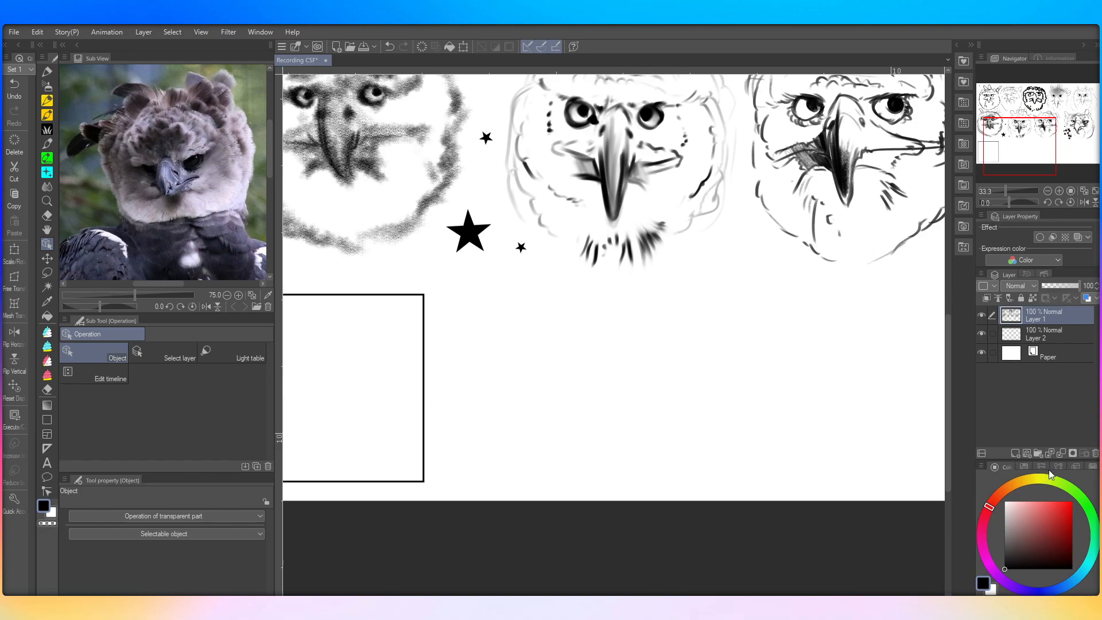
click(1061, 455)
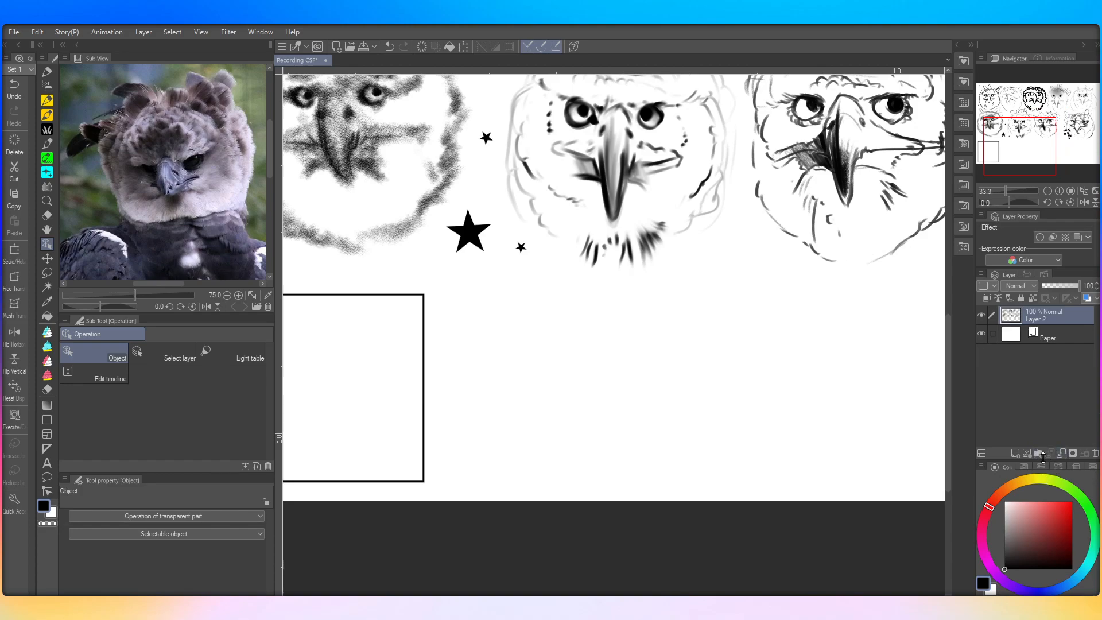
click(1020, 453)
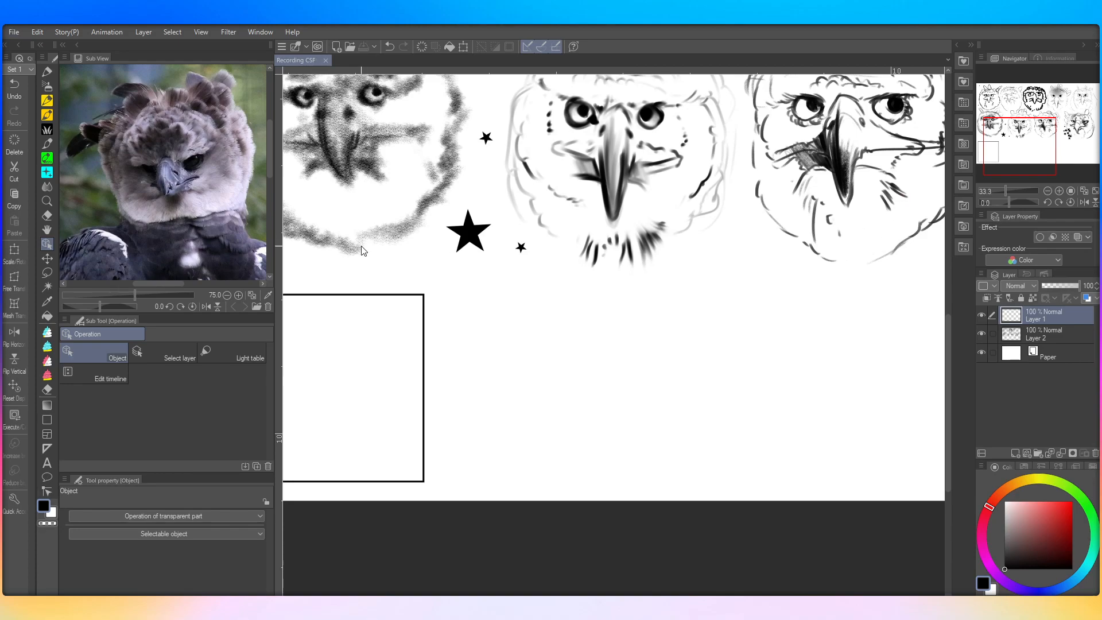
Step: Sketch a hooked beak with its nostril on Layer 1 in the empty area below the heads, using Yowata Pencil Sleep/Normal/x4 at size 20
click(47, 102)
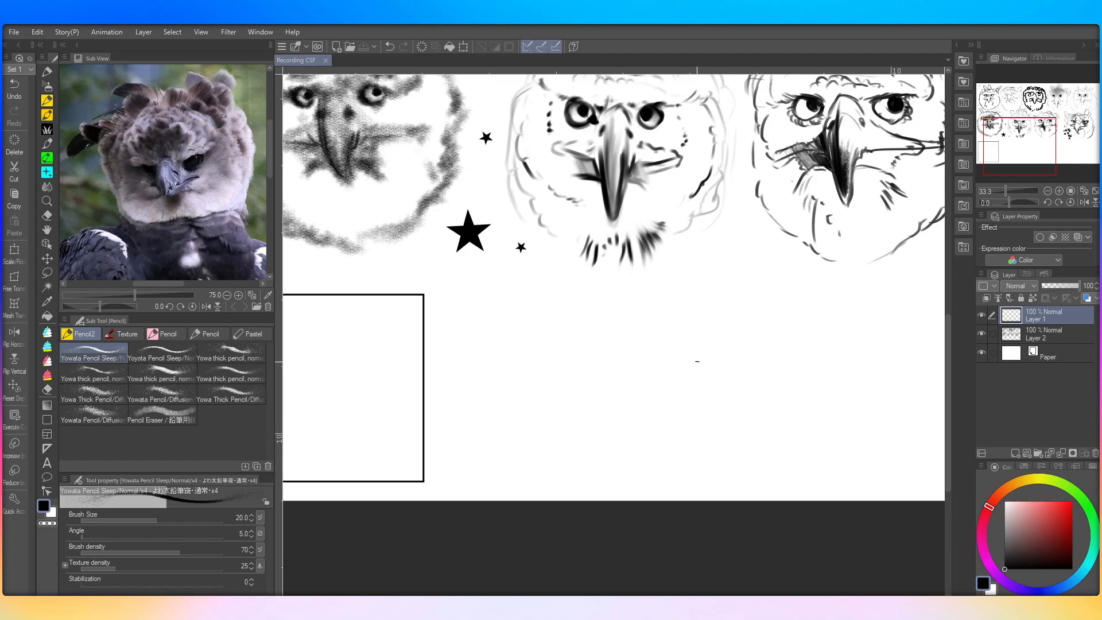
drag(685, 344, 693, 349)
mouse_move(693, 360)
mouse_down()
mouse_move(703, 346)
mouse_move(682, 328)
mouse_move(704, 350)
mouse_up()
mouse_move(691, 357)
mouse_down()
mouse_move(664, 321)
mouse_move(672, 332)
mouse_move(647, 325)
mouse_move(660, 318)
mouse_move(646, 330)
mouse_move(642, 373)
mouse_up()
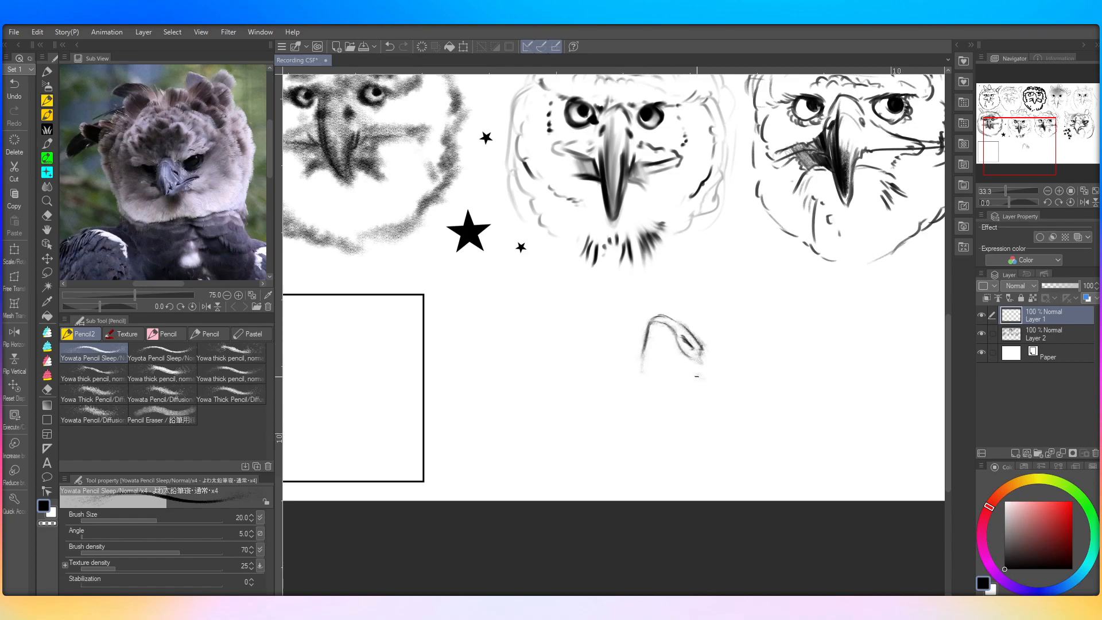
mouse_move(699, 370)
mouse_down()
mouse_move(658, 416)
mouse_move(677, 392)
mouse_move(674, 443)
mouse_move(676, 424)
mouse_move(687, 463)
mouse_move(669, 428)
mouse_move(682, 454)
mouse_up()
drag(654, 410, 677, 452)
drag(645, 381, 677, 449)
mouse_move(647, 342)
mouse_down()
mouse_move(664, 432)
mouse_move(641, 404)
mouse_up()
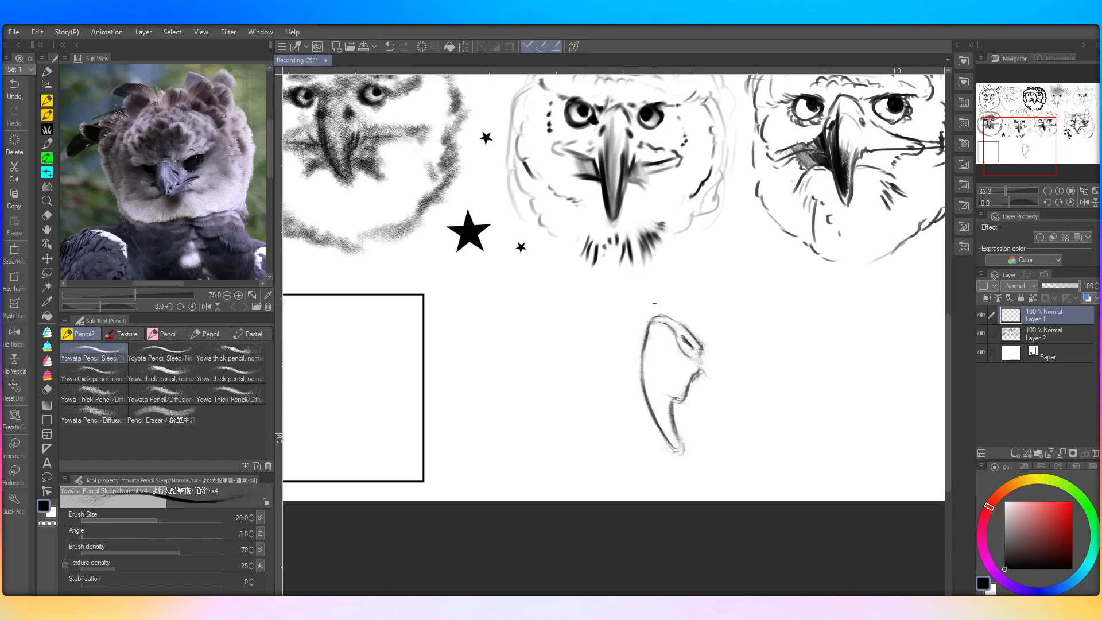
Step: Shade the beak's outer curve, tip and inner face with dense pencil strokes
drag(645, 365, 661, 426)
mouse_move(647, 346)
mouse_down()
mouse_move(669, 437)
mouse_move(653, 329)
mouse_move(669, 438)
mouse_move(652, 358)
mouse_move(664, 429)
mouse_move(653, 358)
mouse_move(662, 422)
mouse_move(656, 378)
mouse_move(653, 395)
mouse_move(648, 380)
mouse_move(658, 325)
mouse_move(663, 426)
mouse_up()
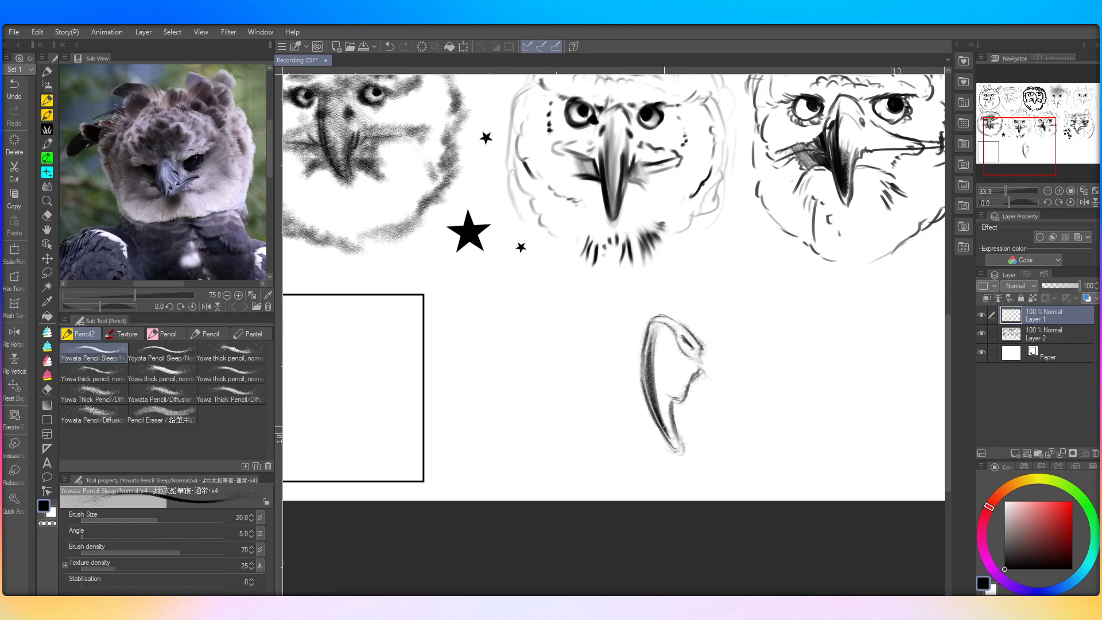
drag(655, 376, 672, 440)
mouse_move(656, 377)
mouse_down()
mouse_move(670, 435)
mouse_move(665, 425)
mouse_up()
mouse_move(655, 378)
mouse_down()
mouse_move(673, 440)
mouse_move(667, 416)
mouse_up()
drag(656, 372, 665, 399)
mouse_move(659, 372)
mouse_down()
mouse_move(671, 375)
mouse_move(677, 392)
mouse_move(680, 369)
mouse_move(659, 345)
mouse_move(668, 382)
mouse_move(657, 347)
mouse_move(656, 381)
mouse_move(660, 331)
mouse_up()
drag(661, 393, 658, 338)
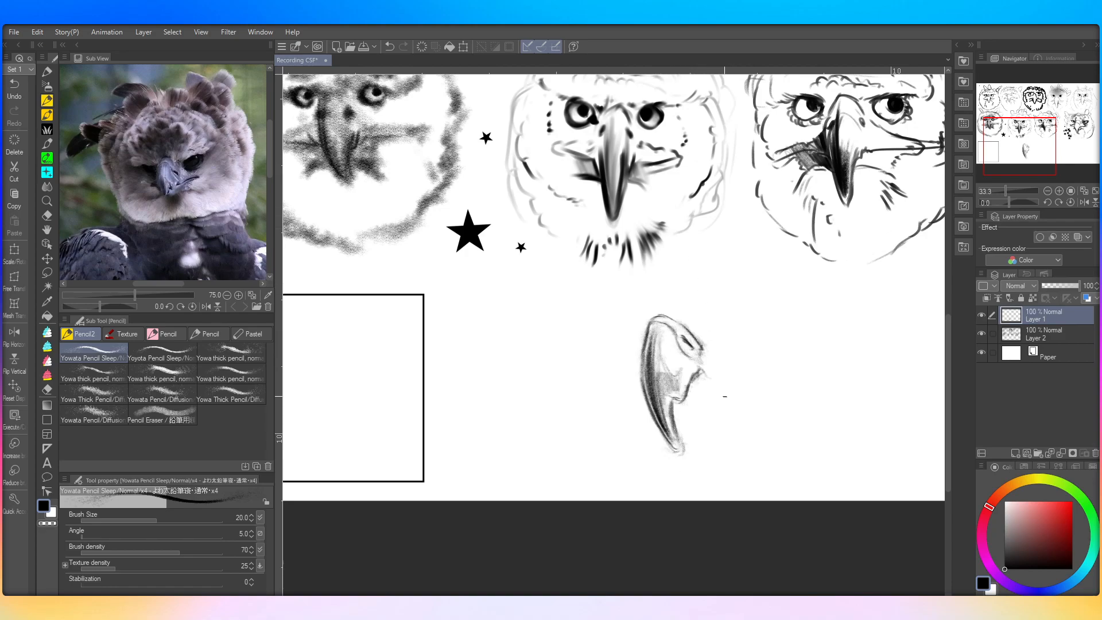
Step: Sketch the mouth line sweeping up and back from the beak's base, with a second line below it
mouse_move(670, 411)
mouse_down()
mouse_move(700, 396)
mouse_move(683, 391)
mouse_move(676, 400)
mouse_move(693, 389)
mouse_move(679, 410)
mouse_move(704, 398)
mouse_move(686, 404)
mouse_move(712, 382)
mouse_move(689, 407)
mouse_move(711, 385)
mouse_move(707, 366)
mouse_move(769, 346)
mouse_up()
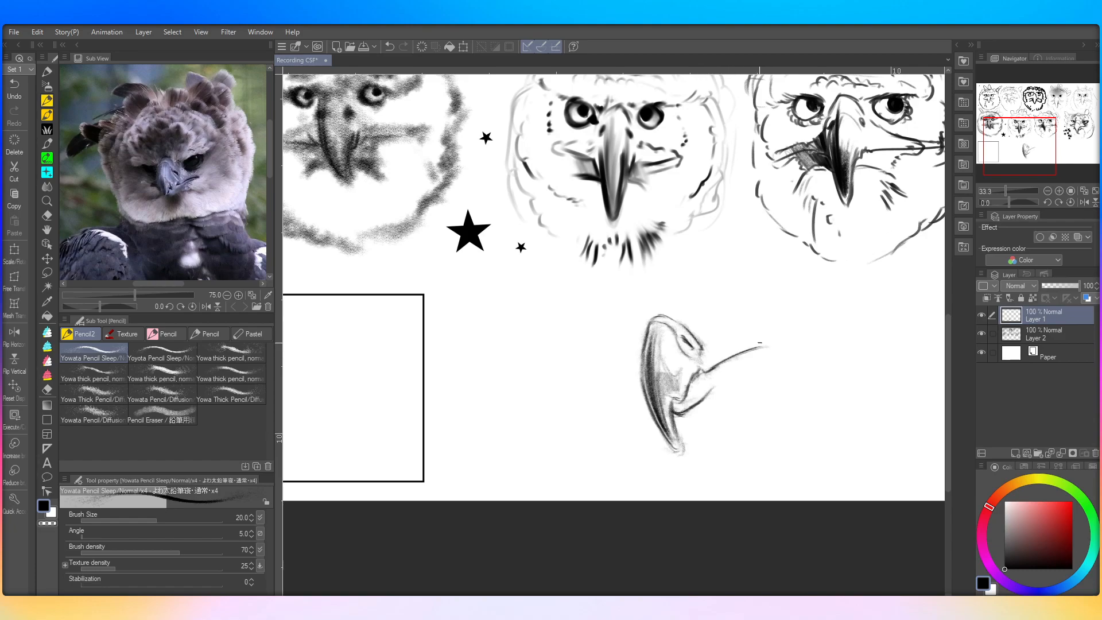
mouse_move(710, 392)
mouse_down()
mouse_move(732, 376)
mouse_move(702, 399)
mouse_move(743, 377)
mouse_move(701, 399)
mouse_move(763, 370)
mouse_move(715, 391)
mouse_move(754, 375)
mouse_move(748, 364)
mouse_move(785, 345)
mouse_up()
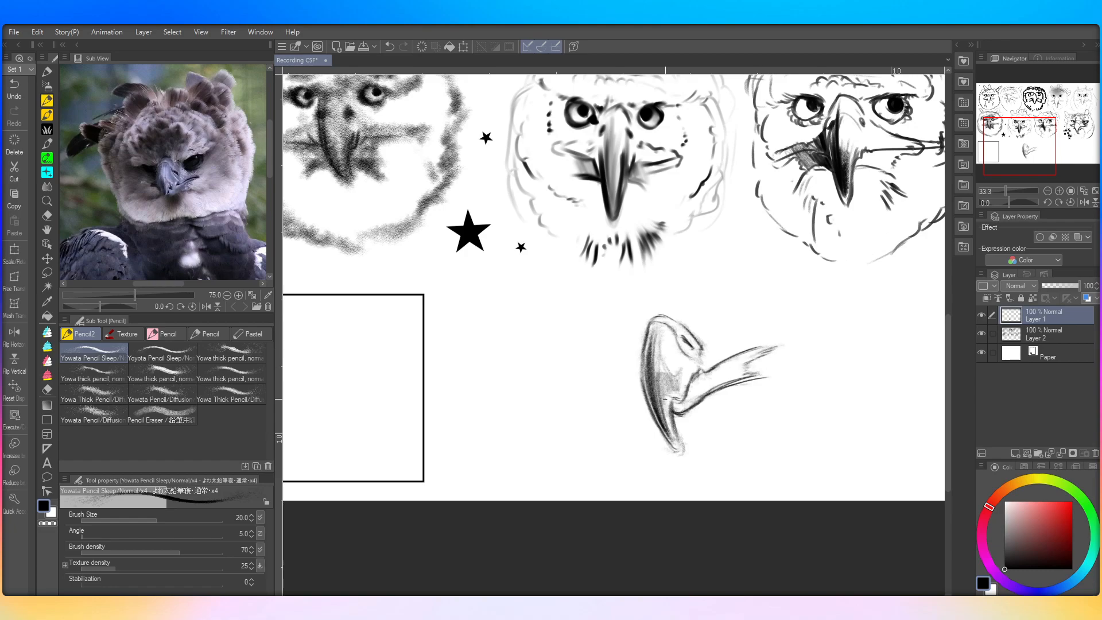
drag(729, 372, 757, 361)
drag(720, 373, 725, 374)
Step: Darken the mouth corner under the beak and reinforce the beak's tip and outer edge
mouse_move(688, 407)
mouse_down()
mouse_move(671, 416)
mouse_move(704, 395)
mouse_move(686, 411)
mouse_up()
mouse_move(683, 413)
mouse_down()
mouse_move(703, 393)
mouse_move(678, 401)
mouse_move(708, 382)
mouse_up()
drag(687, 400, 717, 375)
drag(675, 410, 671, 398)
drag(672, 436, 673, 405)
drag(679, 453, 675, 418)
mouse_move(677, 436)
mouse_down()
mouse_move(672, 402)
mouse_move(640, 379)
mouse_move(632, 347)
mouse_up()
drag(648, 402, 644, 322)
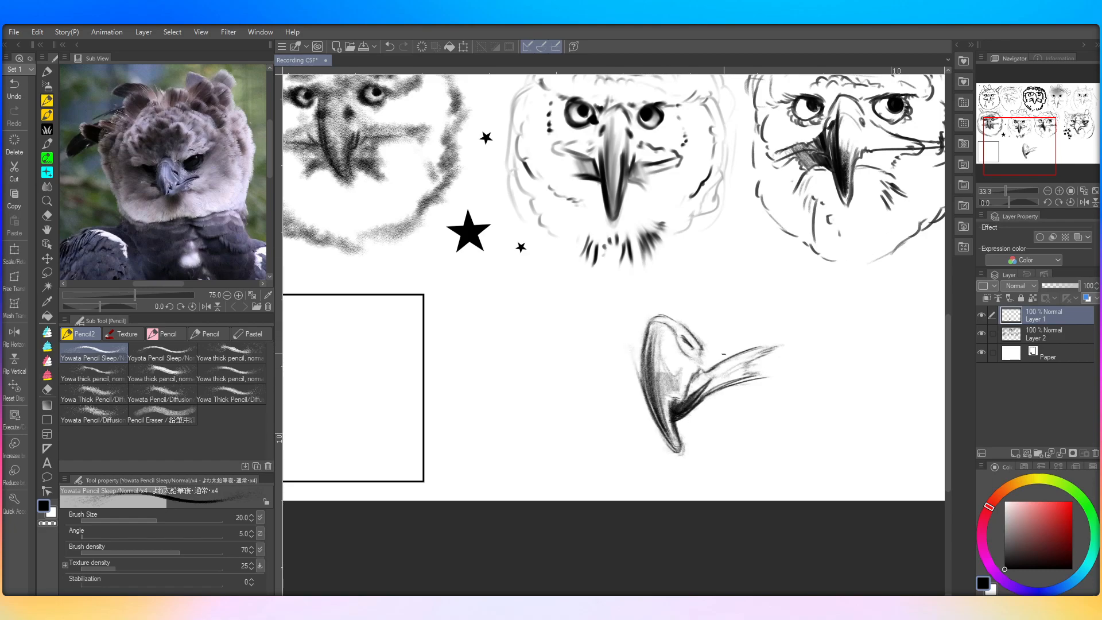
Step: Draw the brow and eye right of the beak, with small feather marks and light cheek shading around them
drag(717, 359, 723, 353)
mouse_move(693, 336)
mouse_down()
mouse_move(711, 335)
mouse_move(693, 319)
mouse_up()
drag(709, 323, 759, 313)
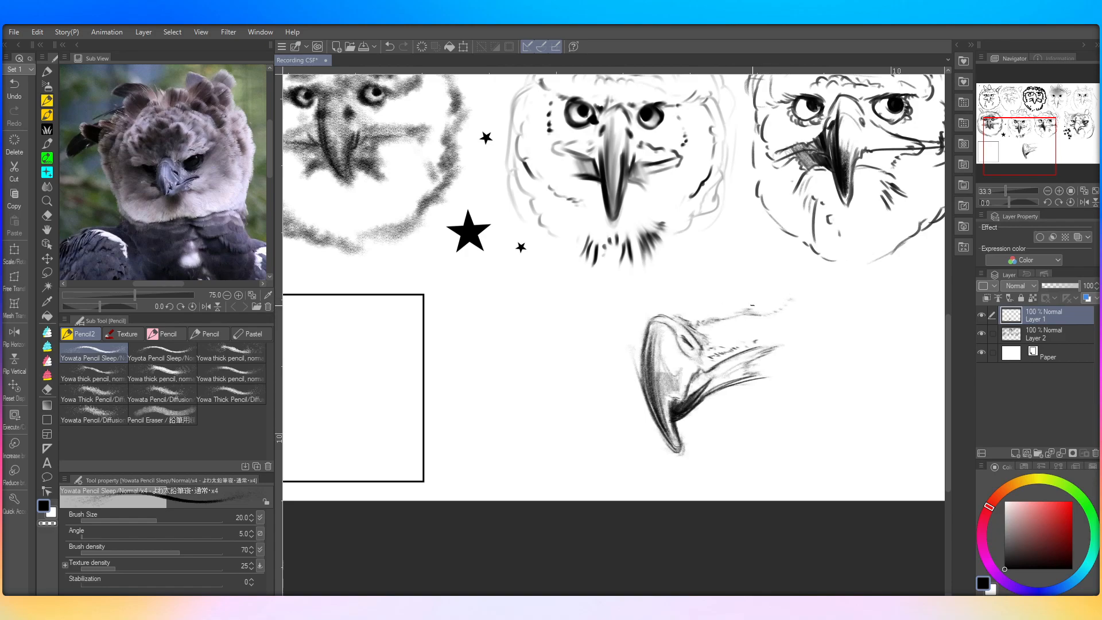
drag(730, 302, 749, 299)
drag(717, 331, 730, 335)
mouse_move(712, 328)
mouse_down()
mouse_move(728, 336)
mouse_move(716, 332)
mouse_up()
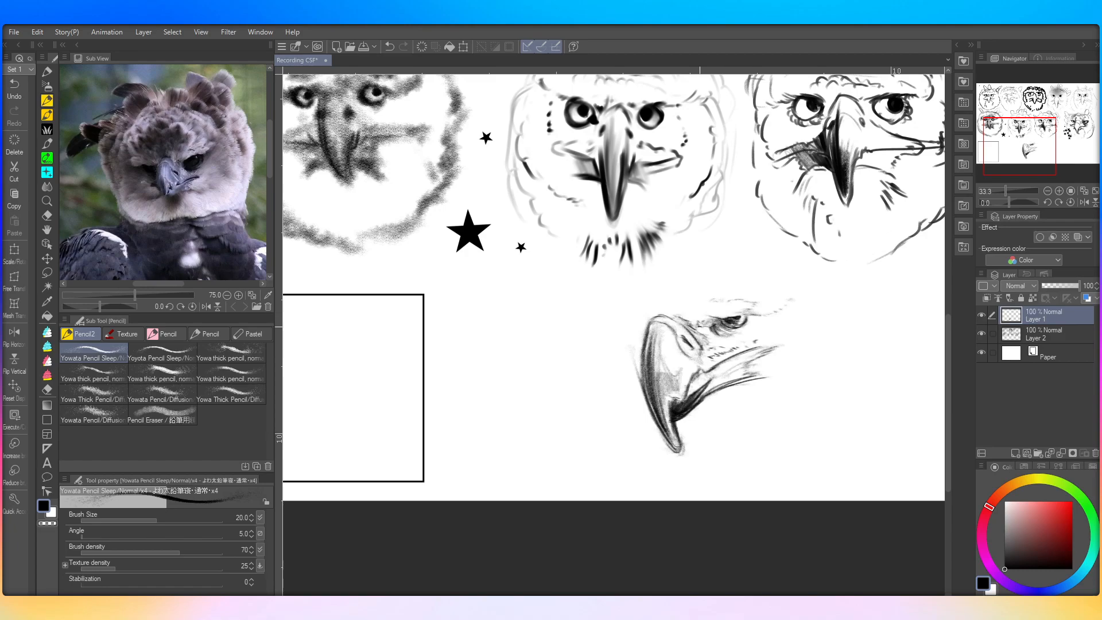
mouse_move(754, 315)
mouse_down()
mouse_move(731, 332)
mouse_move(754, 316)
mouse_move(742, 328)
mouse_up()
mouse_move(798, 342)
mouse_down()
mouse_move(781, 345)
mouse_move(799, 337)
mouse_move(798, 323)
mouse_move(758, 331)
mouse_move(783, 322)
mouse_up()
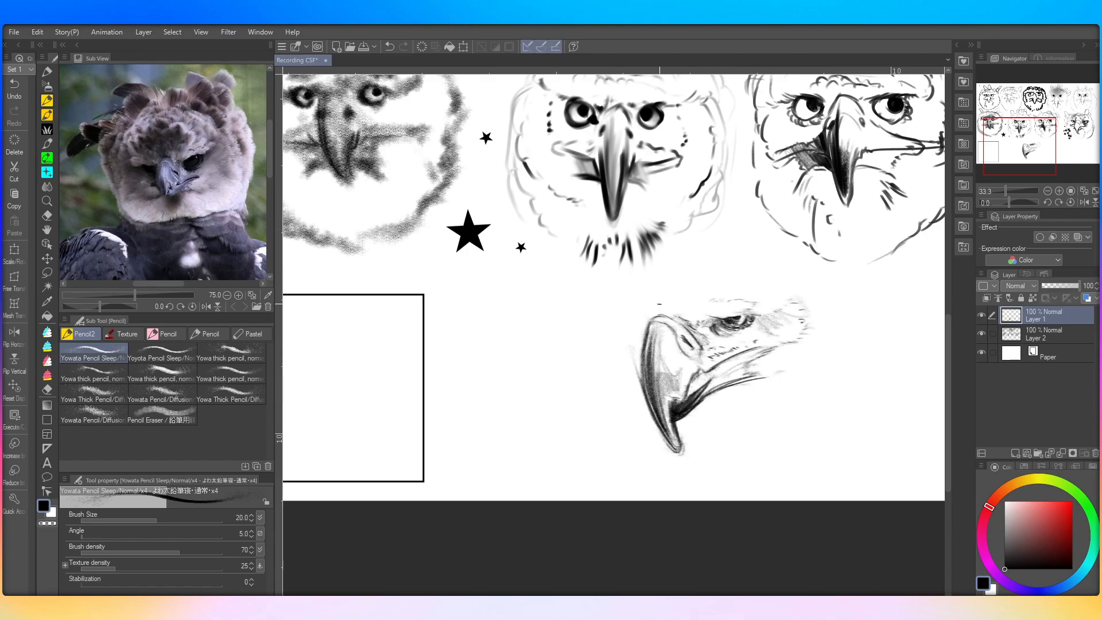
Step: Outline a rounded tuft of crown feathers above the beak
mouse_move(717, 297)
mouse_down()
mouse_move(693, 269)
mouse_move(656, 294)
mouse_move(666, 269)
mouse_up()
mouse_move(652, 314)
mouse_down()
mouse_move(633, 295)
mouse_move(662, 268)
mouse_up()
drag(688, 276, 682, 269)
Step: Draw the brow and eye on the beak's left side and shade the crown feathers
drag(643, 319, 596, 313)
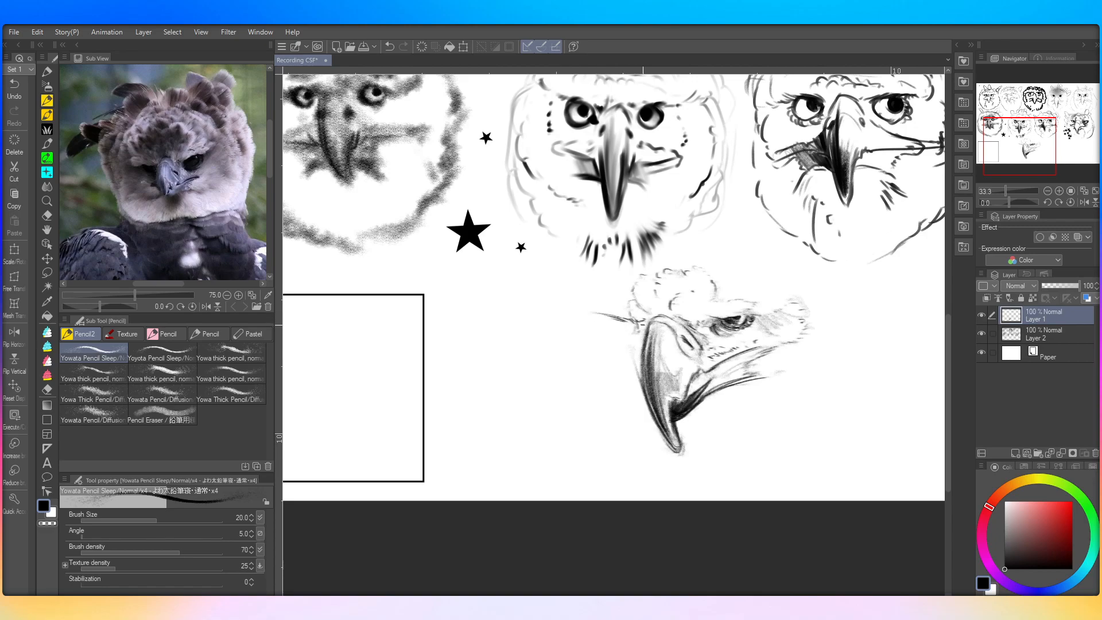
mouse_move(639, 321)
mouse_down()
mouse_move(620, 333)
mouse_move(607, 319)
mouse_move(620, 319)
mouse_move(587, 313)
mouse_up()
mouse_move(634, 323)
mouse_down()
mouse_move(619, 333)
mouse_move(612, 320)
mouse_up()
mouse_move(641, 336)
mouse_down()
mouse_move(552, 221)
mouse_move(624, 343)
mouse_move(587, 320)
mouse_up()
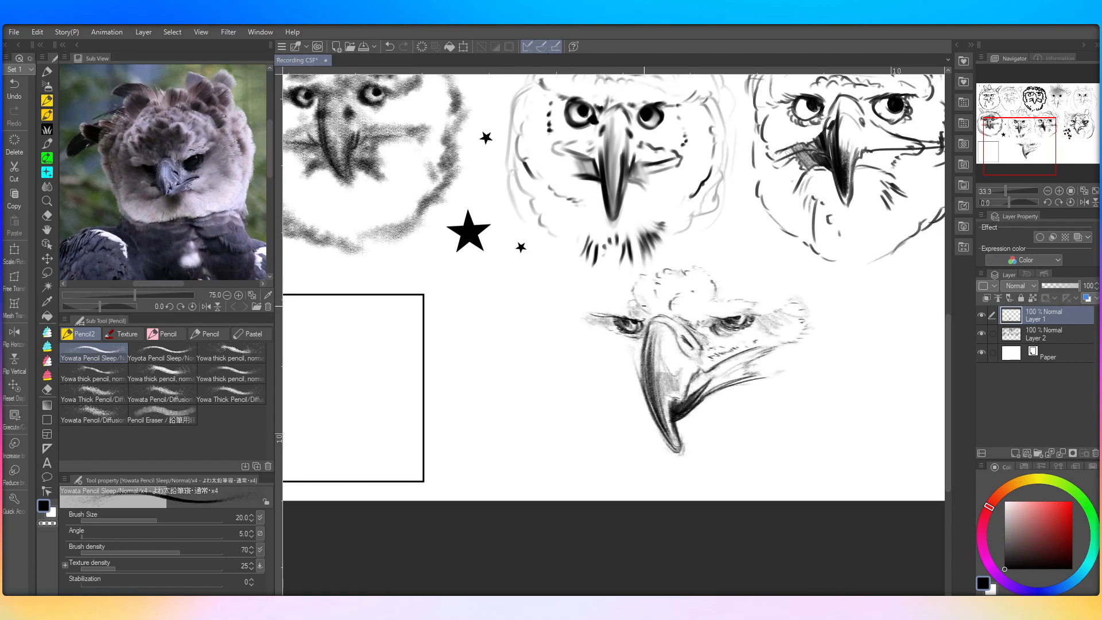
mouse_move(635, 289)
mouse_down()
mouse_move(645, 300)
mouse_move(639, 279)
mouse_move(662, 306)
mouse_move(666, 280)
mouse_move(686, 274)
mouse_move(682, 307)
mouse_move(692, 281)
mouse_move(705, 278)
mouse_move(701, 310)
mouse_move(713, 305)
mouse_move(705, 290)
mouse_move(660, 290)
mouse_move(672, 293)
mouse_move(678, 268)
mouse_move(652, 276)
mouse_move(651, 286)
mouse_move(687, 265)
mouse_move(725, 296)
mouse_move(710, 277)
mouse_up()
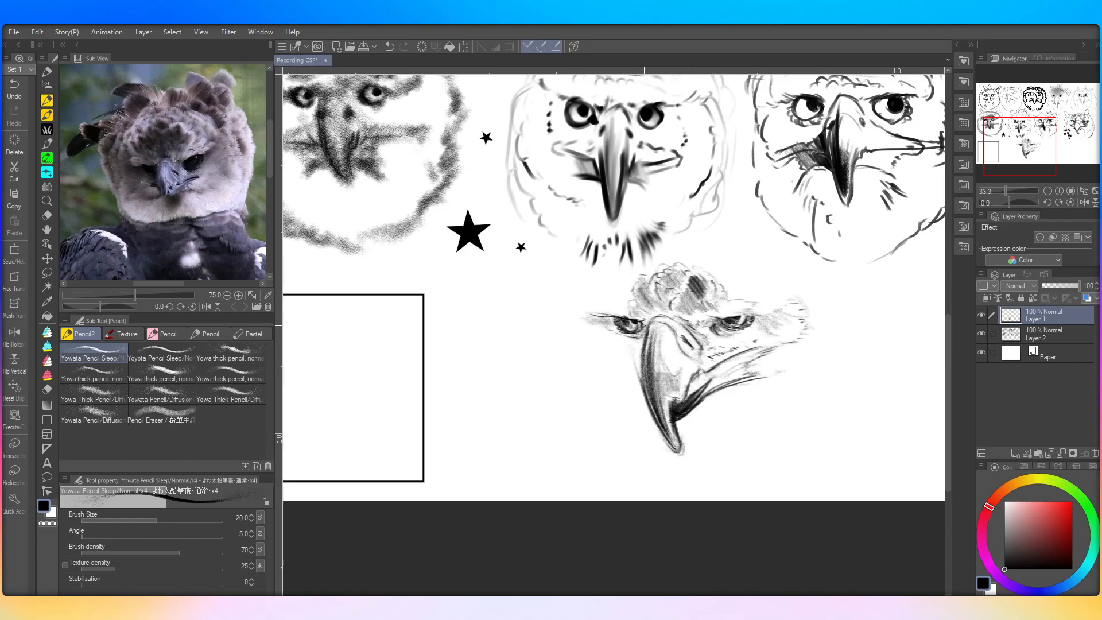
Step: Sketch the mouth lines left of the beak and shade the left cheek feathers outward
drag(650, 319, 639, 344)
drag(641, 351, 602, 348)
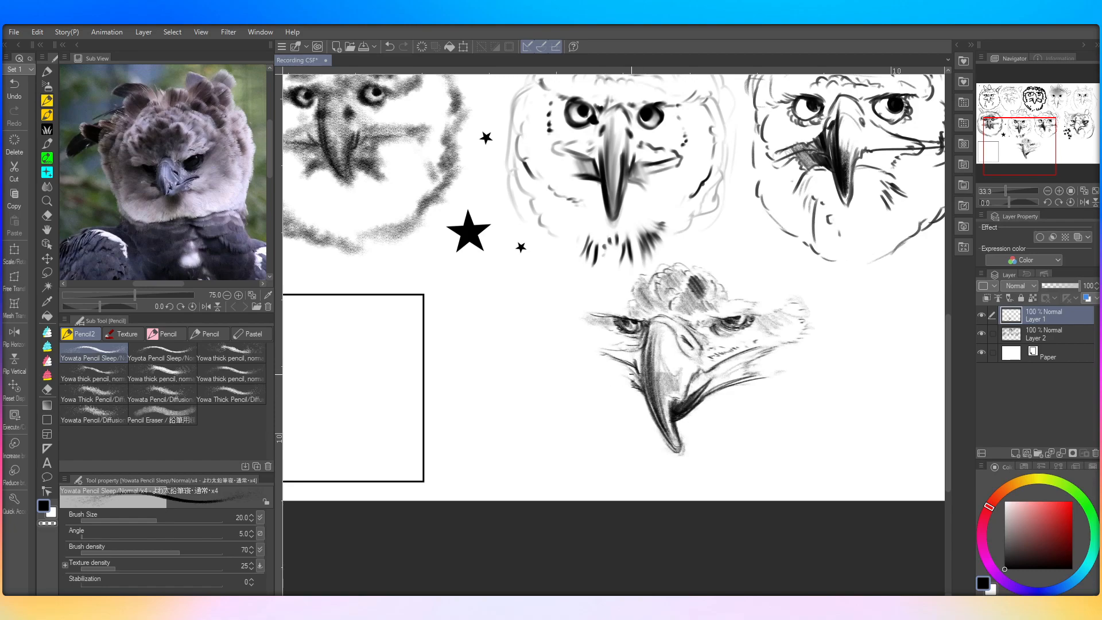
mouse_move(632, 376)
mouse_down()
mouse_move(598, 352)
mouse_move(621, 383)
mouse_move(594, 393)
mouse_up()
mouse_move(634, 388)
mouse_down()
mouse_move(588, 387)
mouse_move(623, 382)
mouse_move(575, 360)
mouse_move(586, 342)
mouse_up()
mouse_move(600, 380)
mouse_down()
mouse_move(540, 367)
mouse_move(572, 359)
mouse_move(538, 359)
mouse_move(548, 317)
mouse_move(568, 292)
mouse_up()
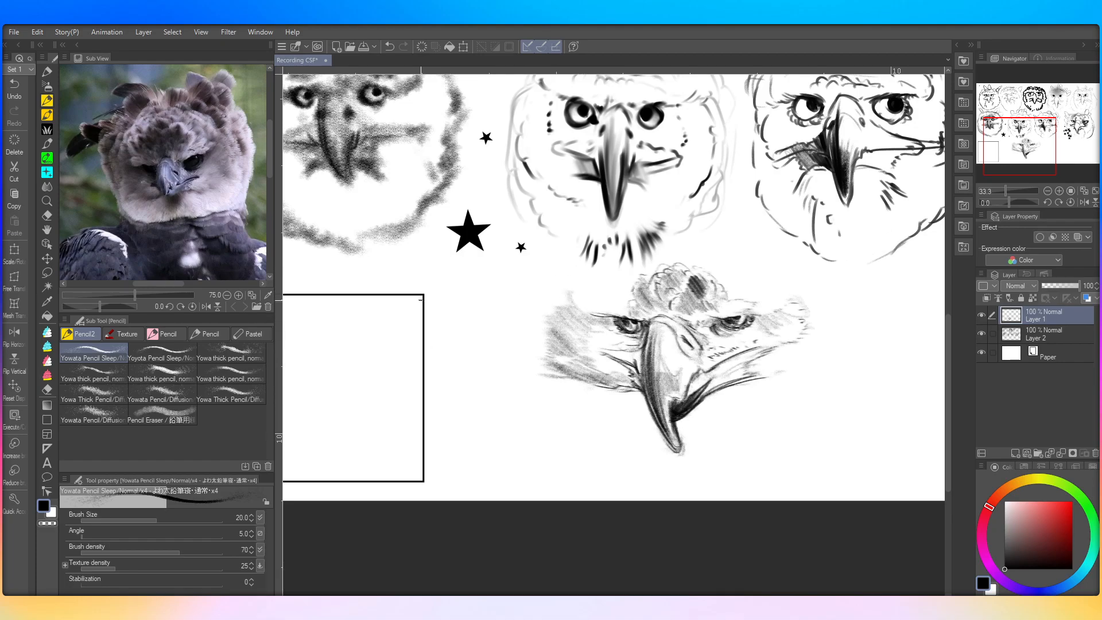
Step: Extend the right cheek's lower edge and shade its feathers outward to mirror the left side
scroll(421, 300, down, 2)
scroll(516, 267, up, 2)
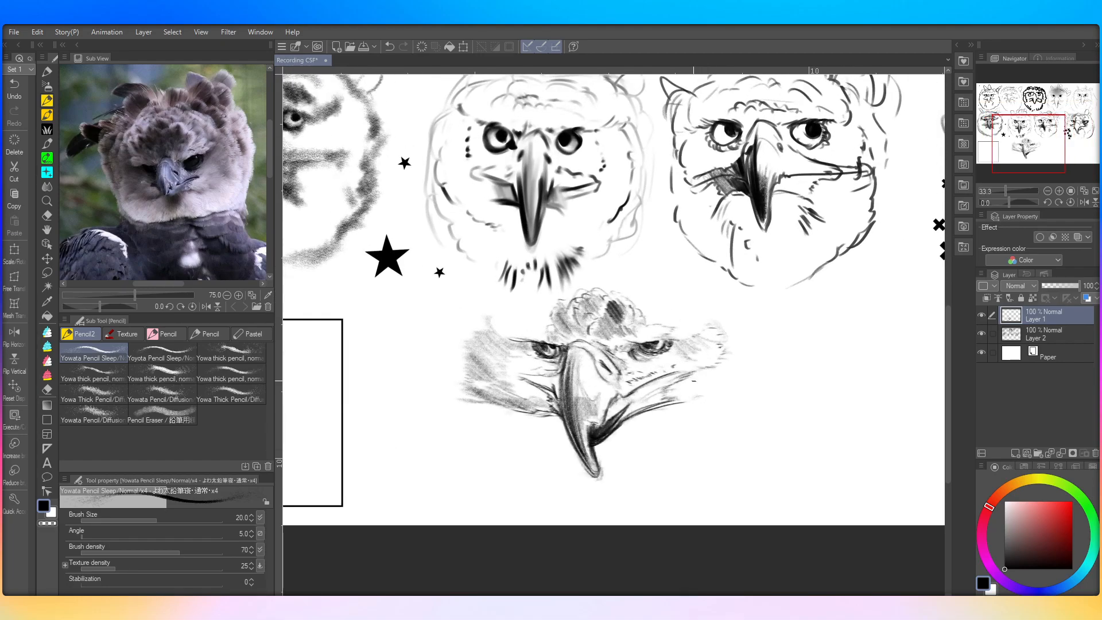
mouse_move(647, 415)
mouse_down()
mouse_move(778, 397)
mouse_move(783, 387)
mouse_move(758, 382)
mouse_move(782, 371)
mouse_up()
drag(751, 380, 783, 361)
mouse_move(753, 368)
mouse_down()
mouse_move(780, 354)
mouse_move(745, 355)
mouse_move(774, 337)
mouse_move(733, 341)
mouse_move(748, 323)
mouse_move(750, 360)
mouse_move(763, 359)
mouse_move(728, 346)
mouse_move(763, 324)
mouse_move(720, 345)
mouse_move(761, 315)
mouse_move(715, 339)
mouse_move(761, 314)
mouse_up()
mouse_move(714, 339)
mouse_down()
mouse_move(762, 313)
mouse_move(742, 316)
mouse_up()
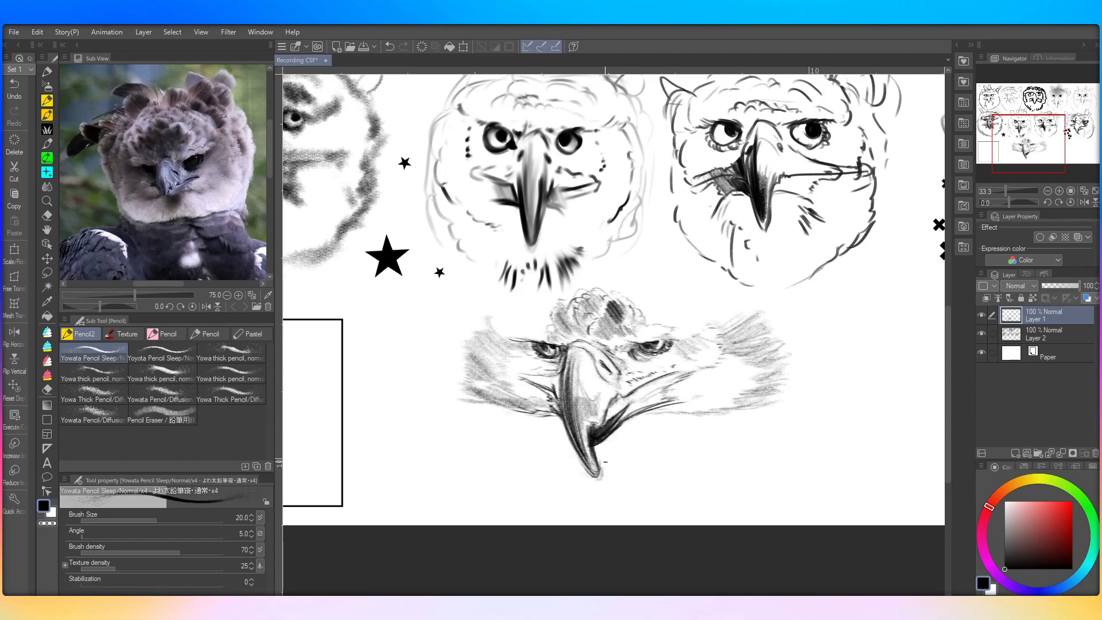
Step: Shade the shadow beneath and along the beak's left edge, and add short chin feather strokes beside it
mouse_move(607, 499)
mouse_down()
mouse_move(596, 448)
mouse_move(607, 463)
mouse_move(616, 449)
mouse_up()
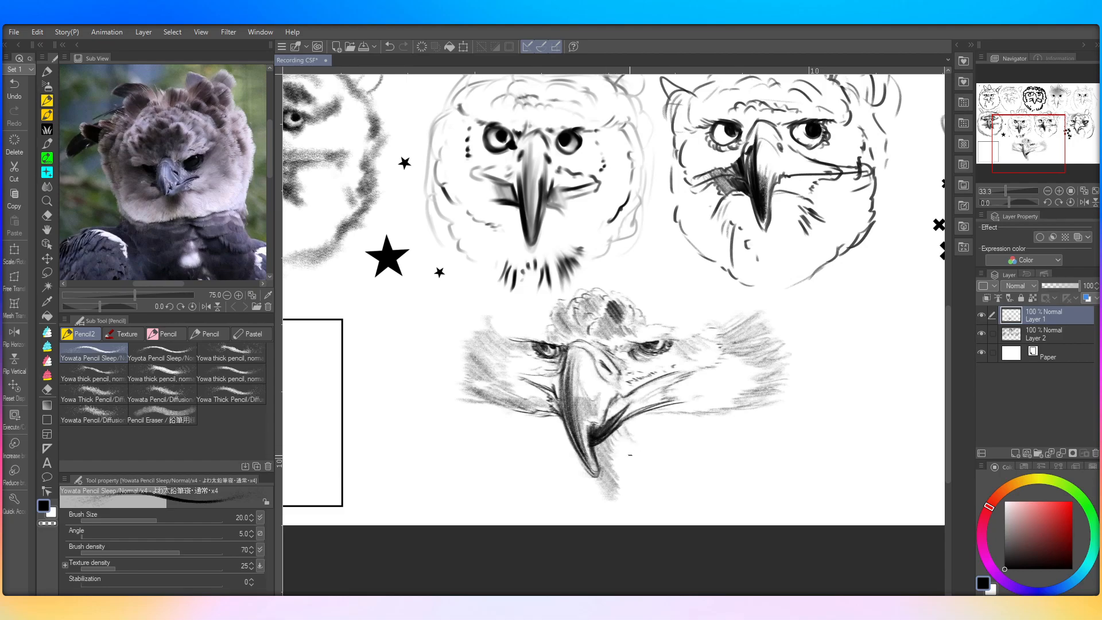
drag(622, 491, 615, 442)
drag(598, 488, 576, 450)
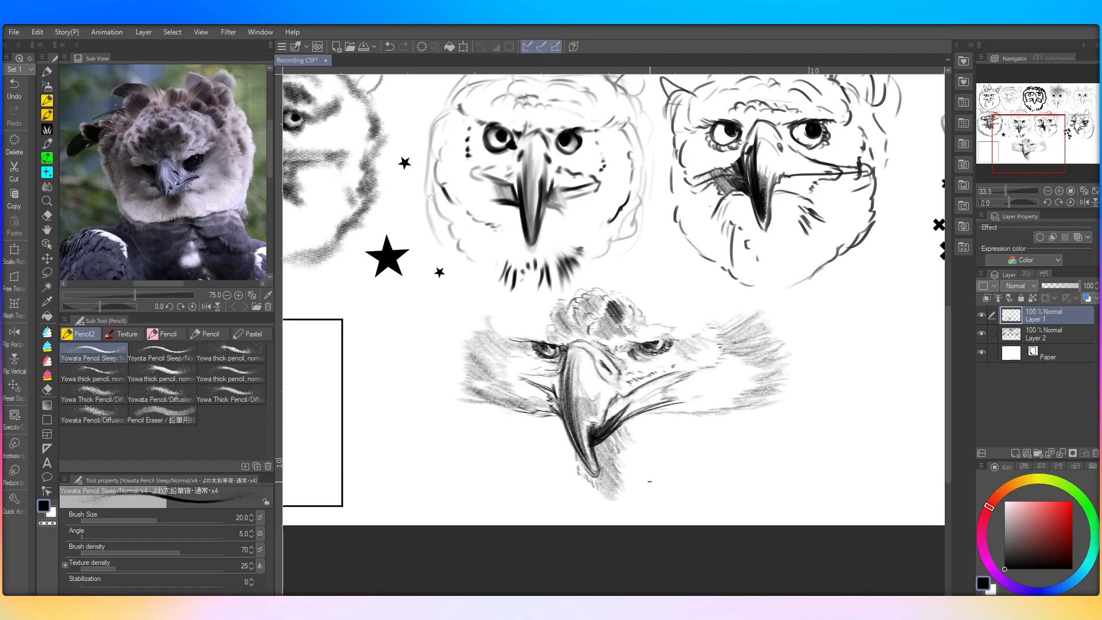
mouse_move(640, 432)
mouse_down()
mouse_move(668, 452)
mouse_move(662, 441)
mouse_move(673, 440)
mouse_move(634, 443)
mouse_up()
drag(652, 455, 658, 462)
mouse_move(564, 441)
mouse_down()
mouse_move(567, 451)
mouse_move(568, 439)
mouse_move(546, 434)
mouse_move(577, 457)
mouse_up()
drag(554, 418, 591, 475)
drag(565, 438, 599, 481)
drag(558, 415, 589, 472)
drag(560, 397, 571, 436)
drag(555, 367, 569, 441)
drag(558, 374, 568, 425)
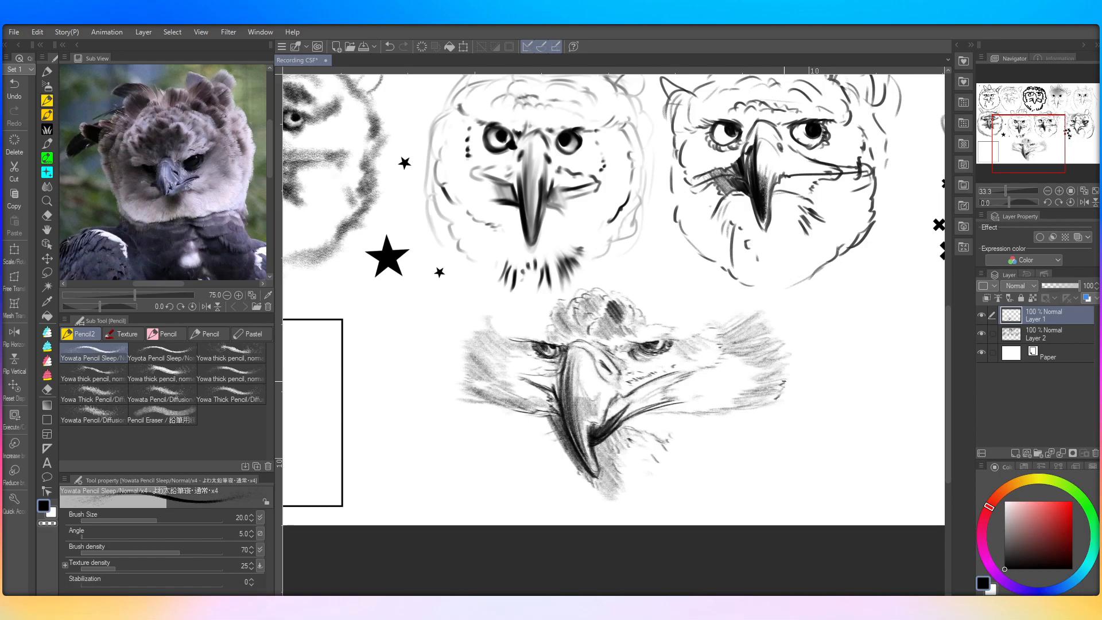
Step: Outline the outer edges of both cheek ruffs and add curled feather details at the right ruff's tip
drag(784, 345, 767, 332)
mouse_move(506, 336)
mouse_down()
mouse_move(477, 314)
mouse_move(490, 327)
mouse_move(481, 321)
mouse_move(472, 392)
mouse_move(463, 392)
mouse_move(477, 320)
mouse_up()
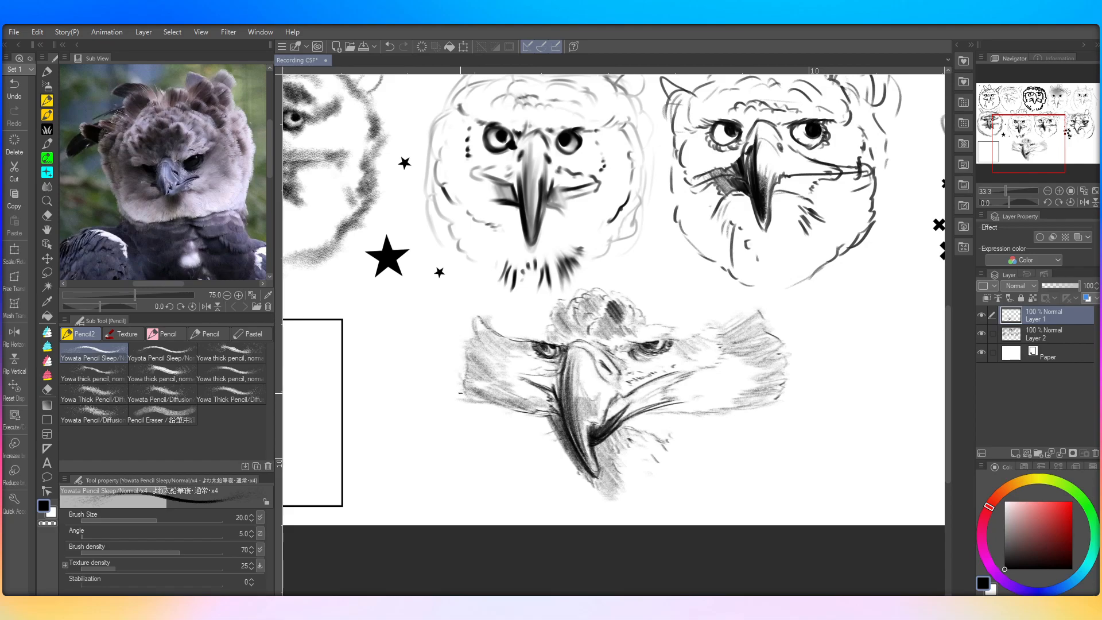
mouse_move(457, 396)
mouse_down()
mouse_move(459, 331)
mouse_move(461, 349)
mouse_move(465, 324)
mouse_move(474, 333)
mouse_move(470, 309)
mouse_up()
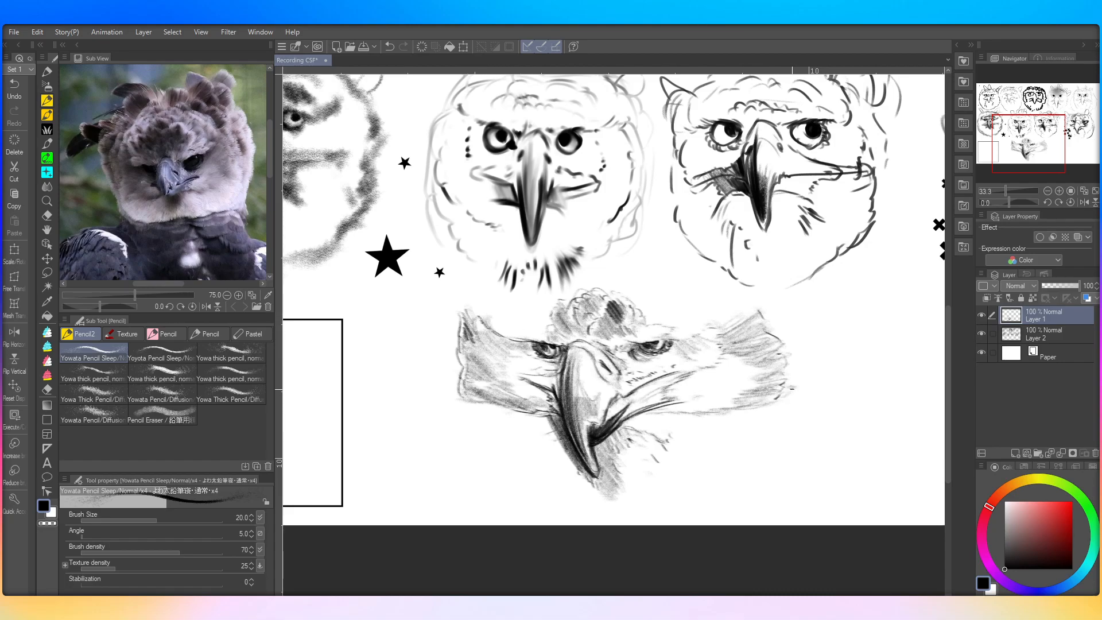
mouse_move(796, 384)
mouse_down()
mouse_move(801, 328)
mouse_move(786, 296)
mouse_move(769, 310)
mouse_move(787, 346)
mouse_up()
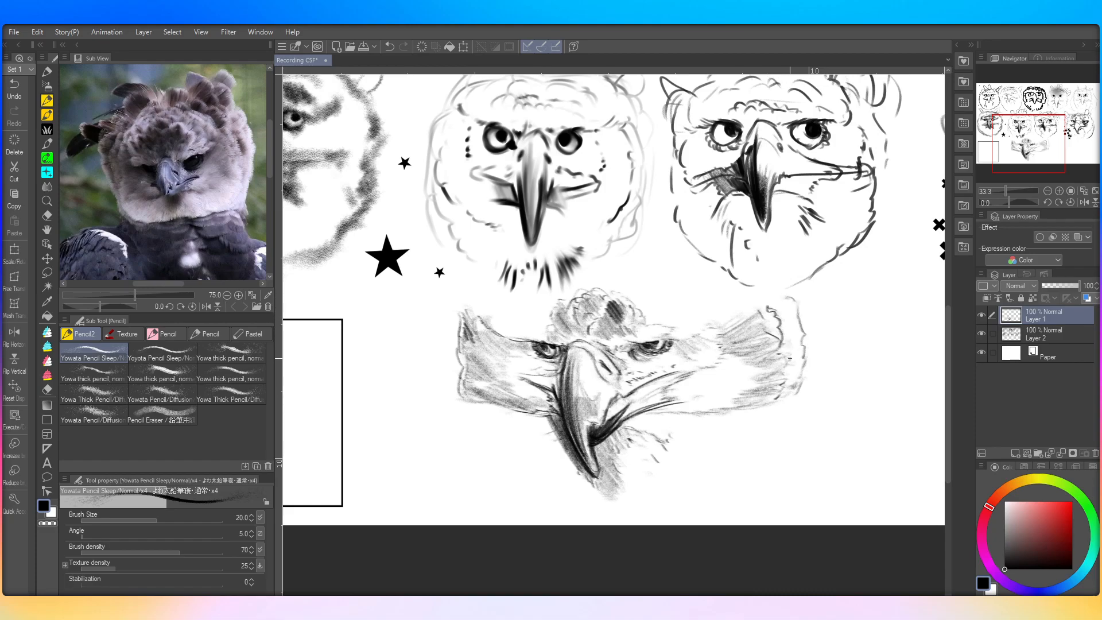
mouse_move(792, 357)
mouse_down()
mouse_move(773, 401)
mouse_move(798, 363)
mouse_move(790, 333)
mouse_move(771, 326)
mouse_up()
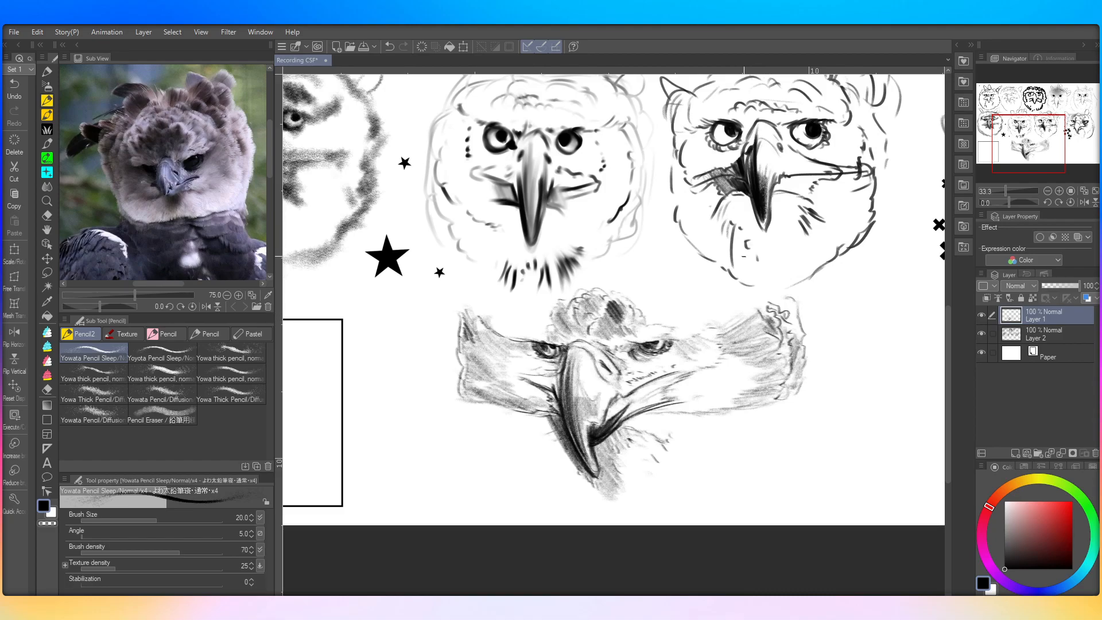
Step: Outline the lower head with a broken feathery contour and add light feather shading on its right side
drag(468, 396, 511, 485)
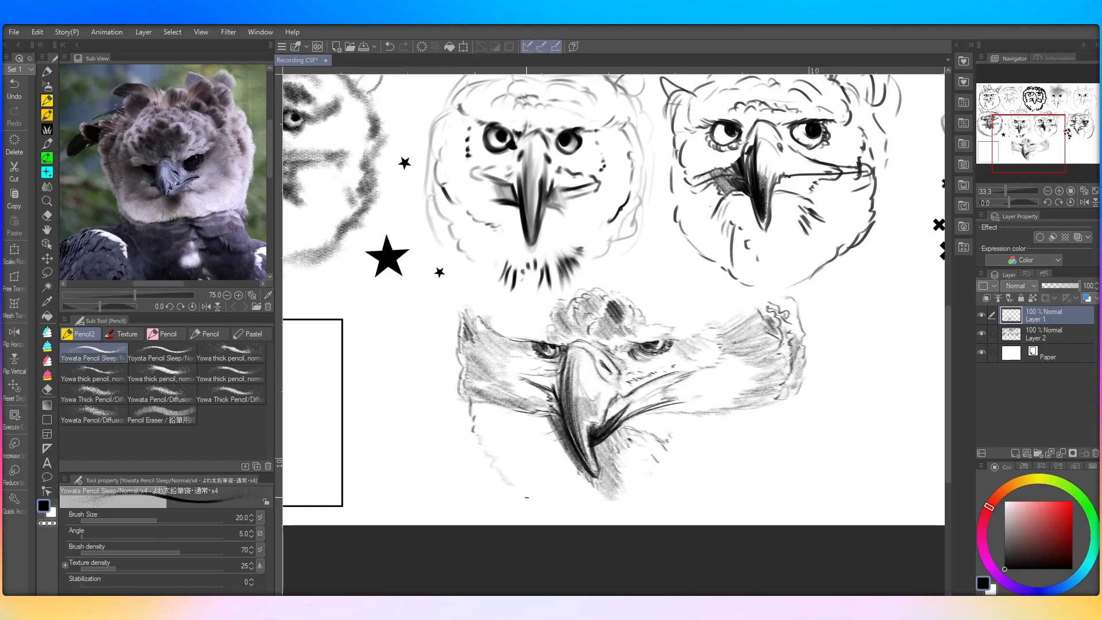
mouse_move(591, 508)
mouse_down()
mouse_move(567, 517)
mouse_move(517, 501)
mouse_move(486, 451)
mouse_up()
mouse_move(593, 513)
mouse_down()
mouse_move(721, 510)
mouse_move(715, 499)
mouse_move(702, 510)
mouse_move(733, 509)
mouse_move(779, 471)
mouse_move(738, 499)
mouse_move(762, 487)
mouse_move(760, 466)
mouse_move(680, 416)
mouse_move(754, 464)
mouse_move(788, 463)
mouse_move(767, 470)
mouse_up()
mouse_move(785, 443)
mouse_down()
mouse_move(786, 461)
mouse_move(768, 418)
mouse_move(796, 395)
mouse_move(801, 457)
mouse_up()
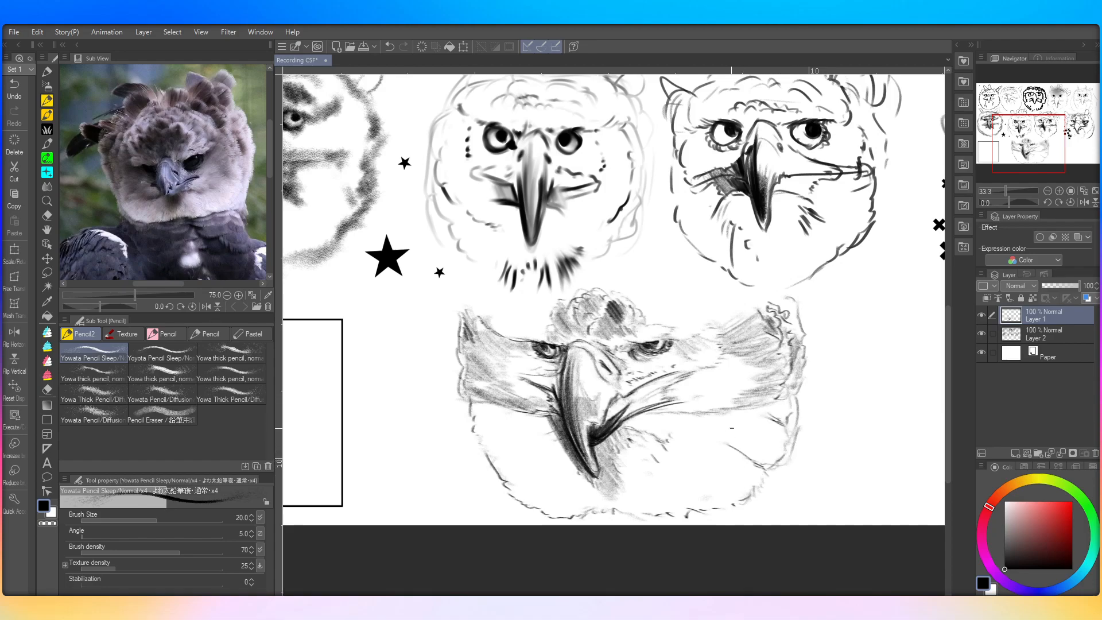
drag(686, 476, 707, 496)
mouse_move(695, 473)
mouse_down()
mouse_move(710, 490)
mouse_move(691, 465)
mouse_up()
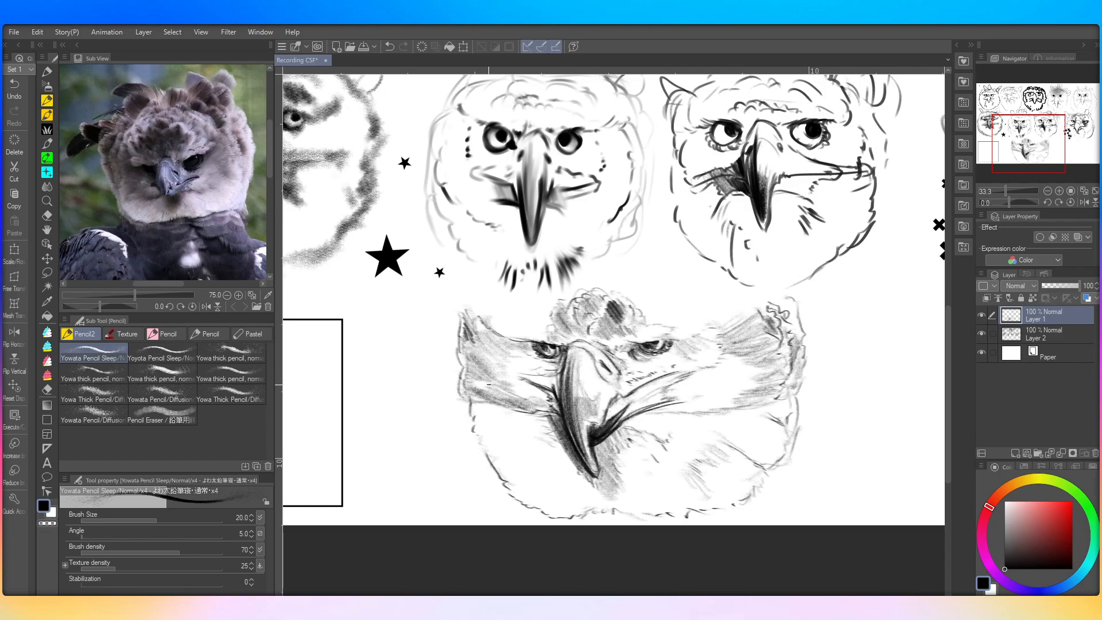
Step: Add white pencil highlights to both eyes, and switch the drawing colour back to black
scroll(489, 385, down, 5)
scroll(459, 356, up, 4)
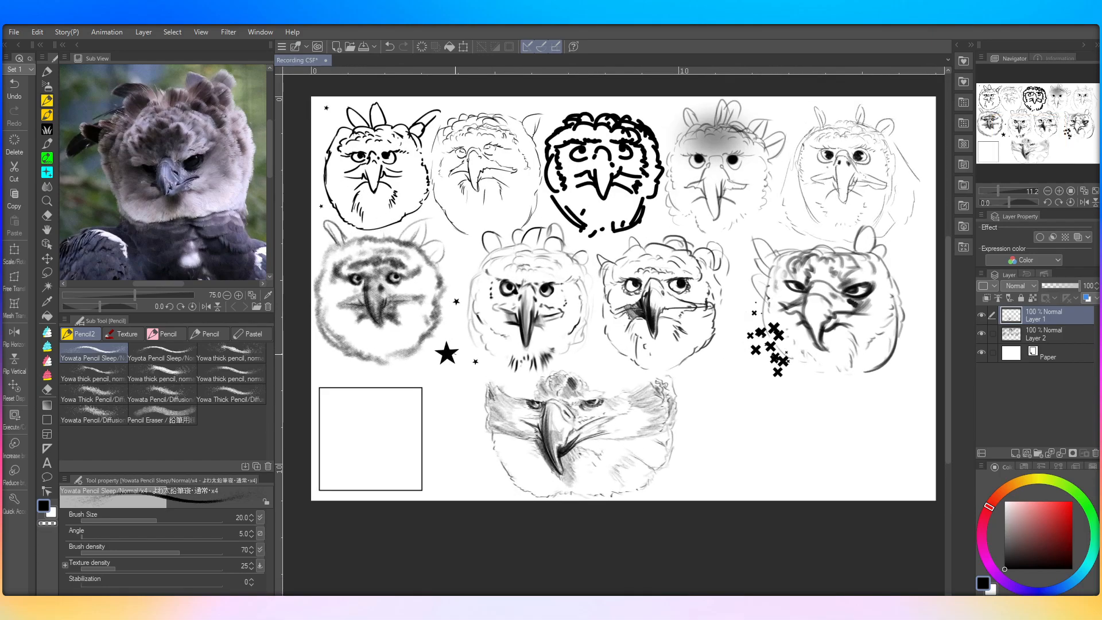
scroll(538, 462, down, 3)
scroll(635, 417, up, 4)
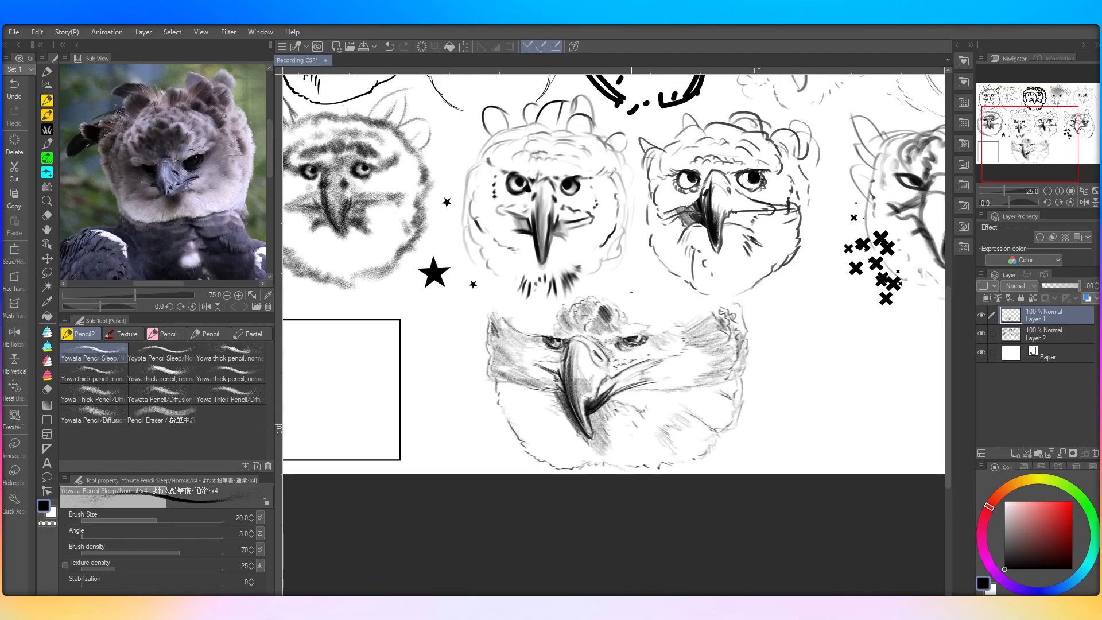
scroll(635, 417, up, 2)
scroll(635, 417, down, 1)
scroll(635, 417, up, 2)
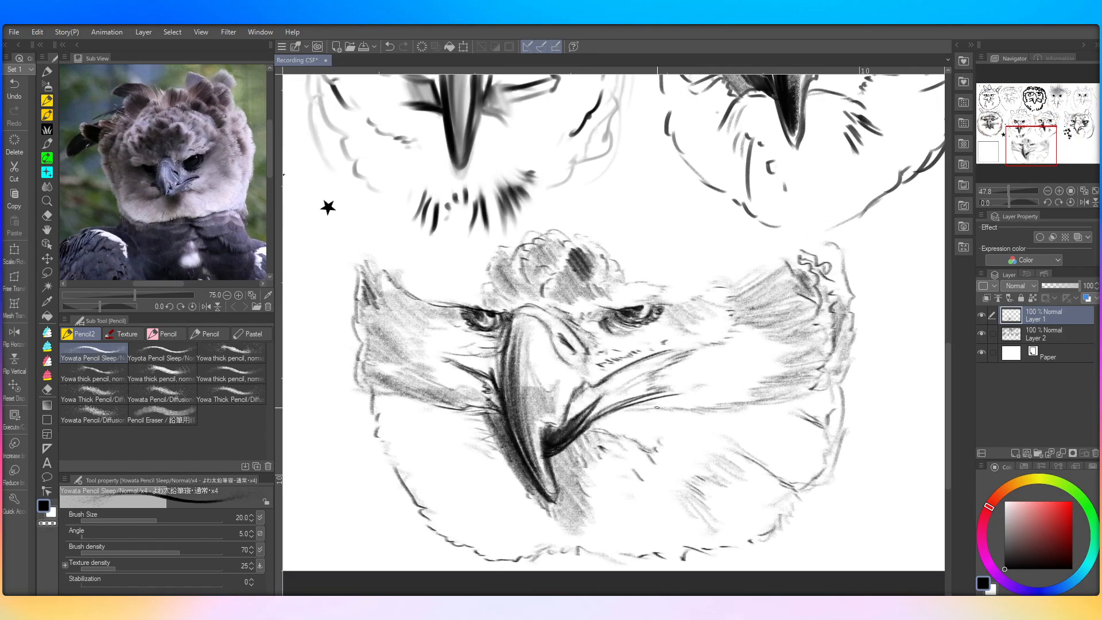
click(1004, 502)
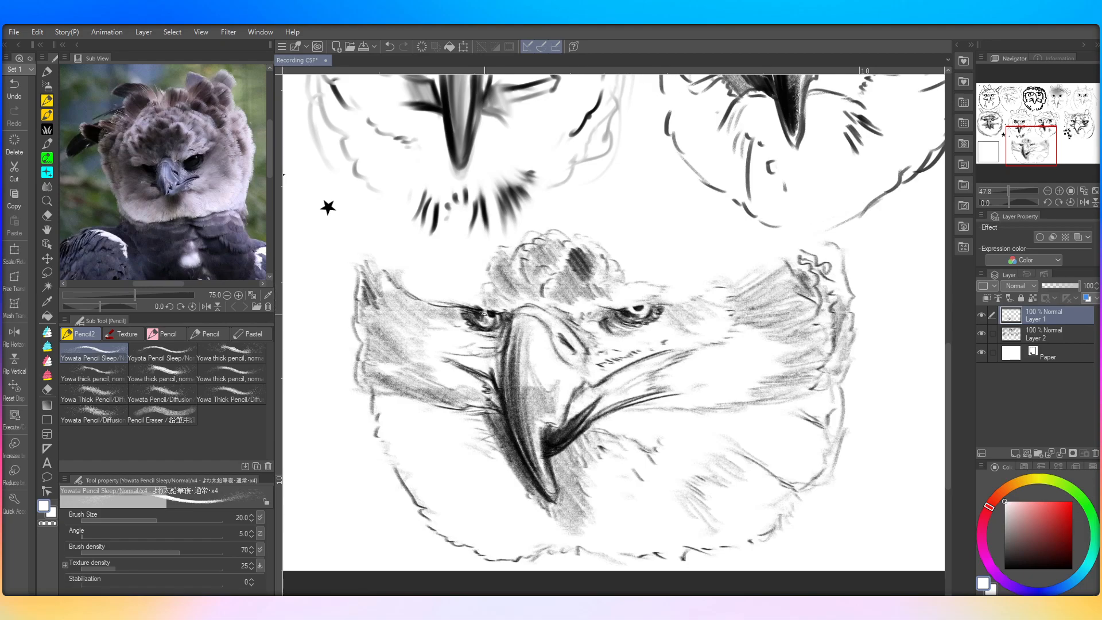
drag(493, 319, 483, 315)
key(x)
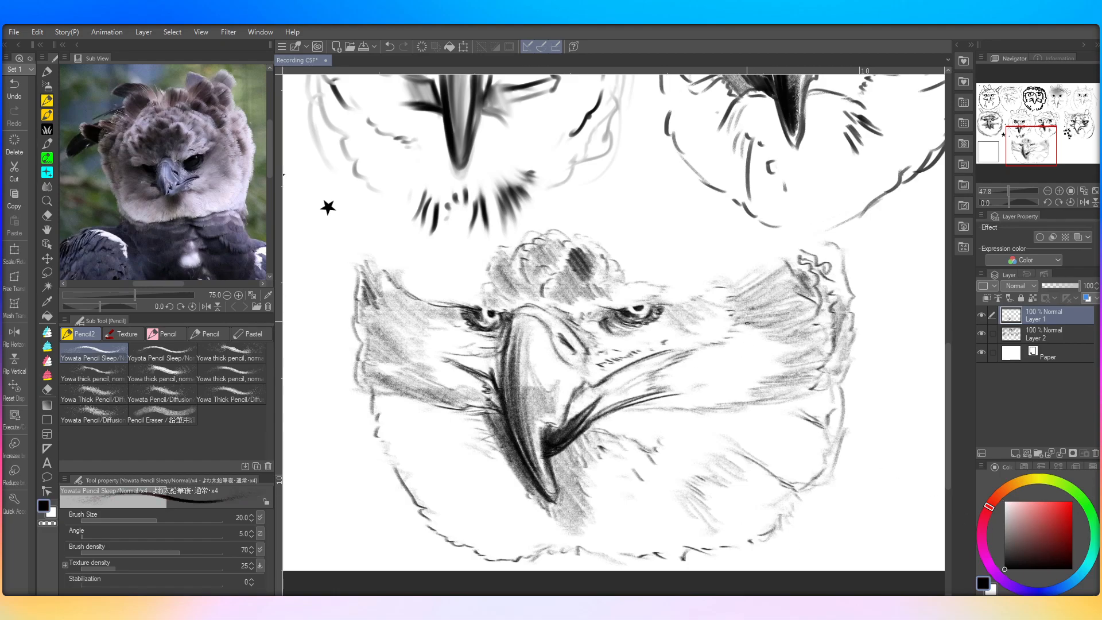
Step: Try scaling the Layer 1 head down to 76% with a slight rotation and repositioning, and undo the transformation
scroll(747, 324, down, 5)
scroll(697, 344, up, 3)
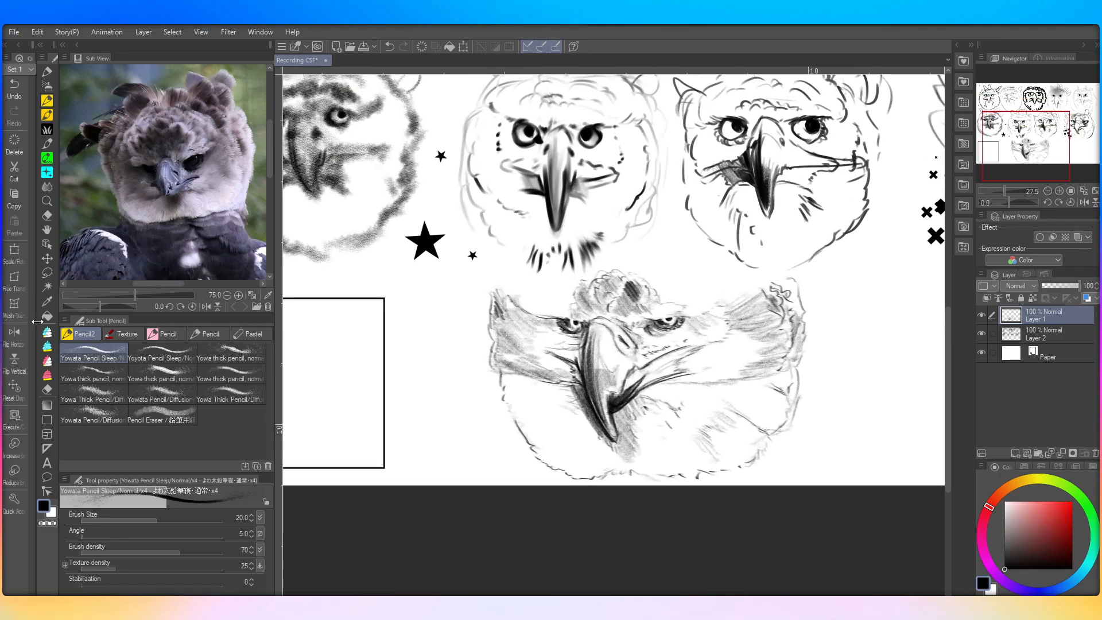
click(14, 252)
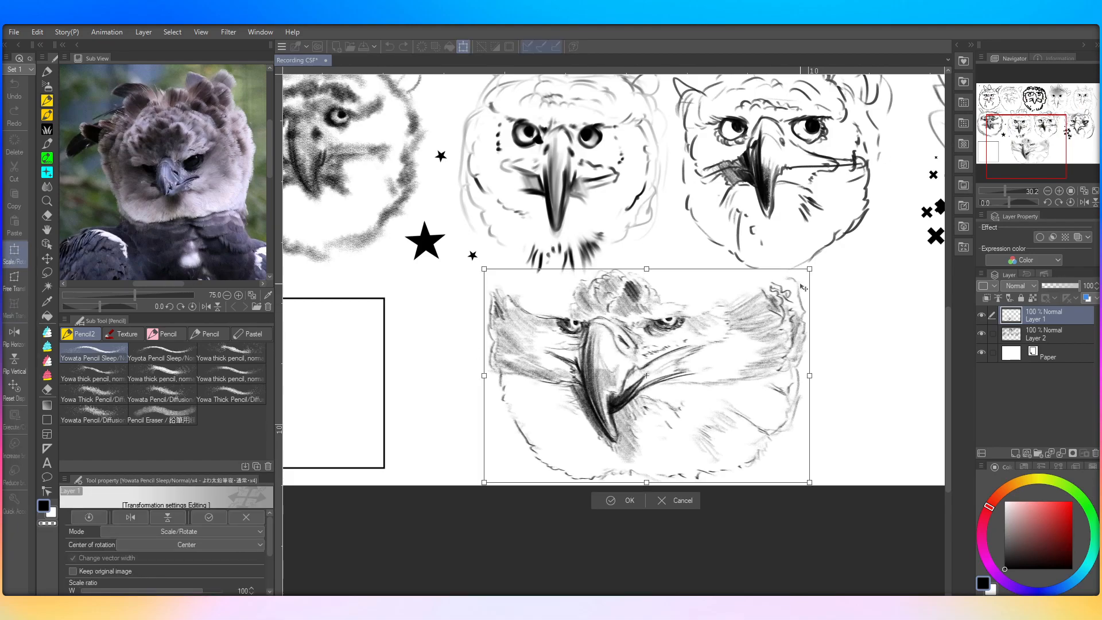
drag(806, 268, 730, 321)
scroll(368, 414, down, 4)
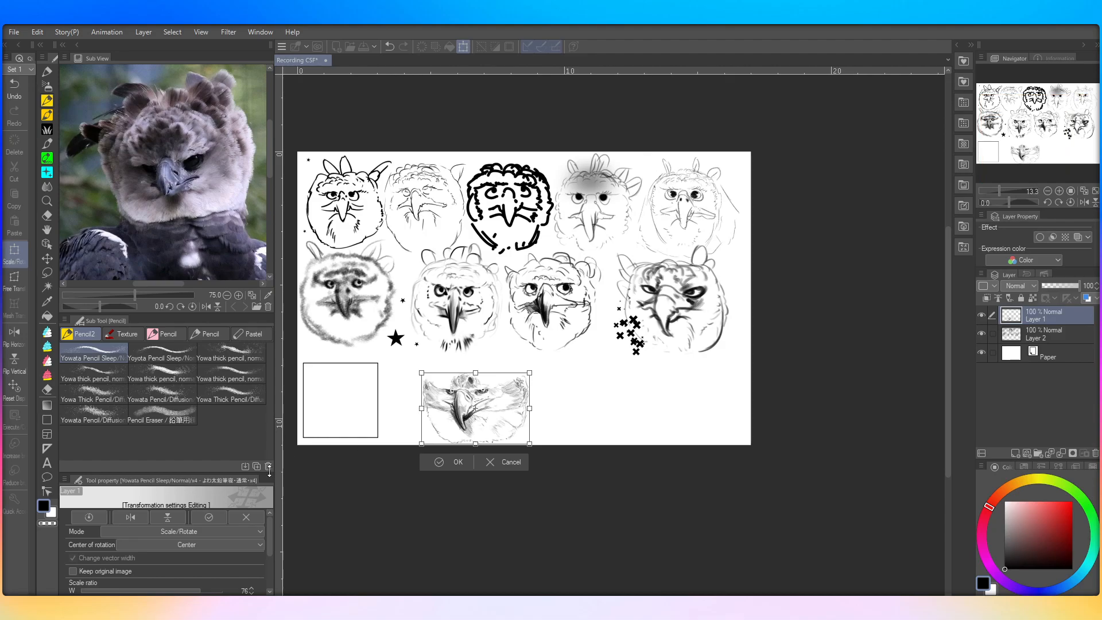
scroll(405, 448, up, 2)
scroll(398, 424, up, 1)
drag(504, 416, 566, 409)
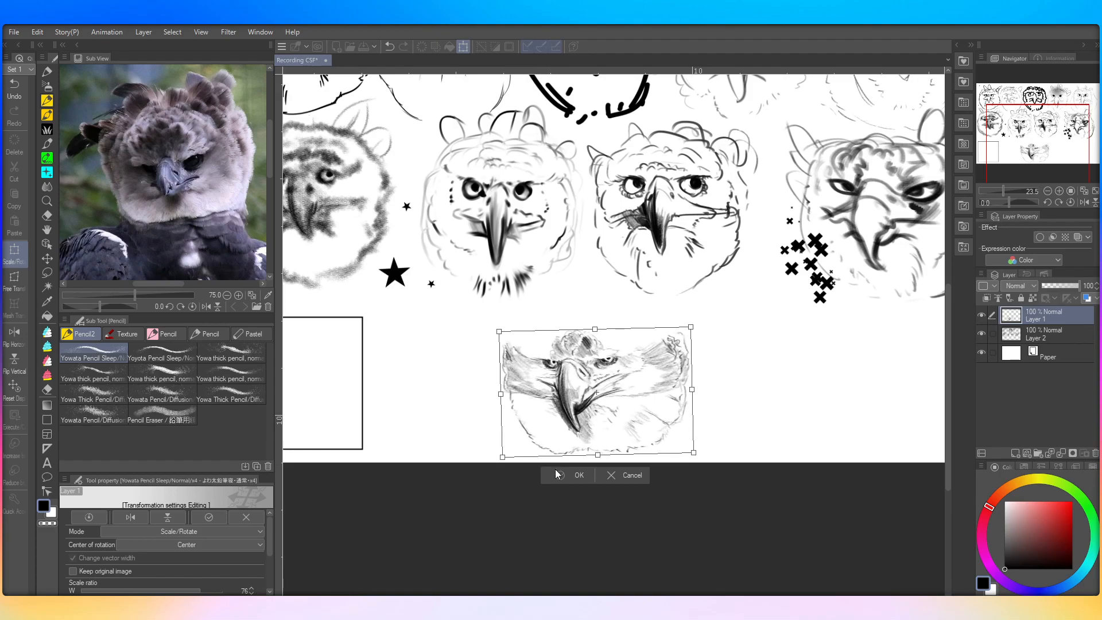
click(560, 472)
click(13, 88)
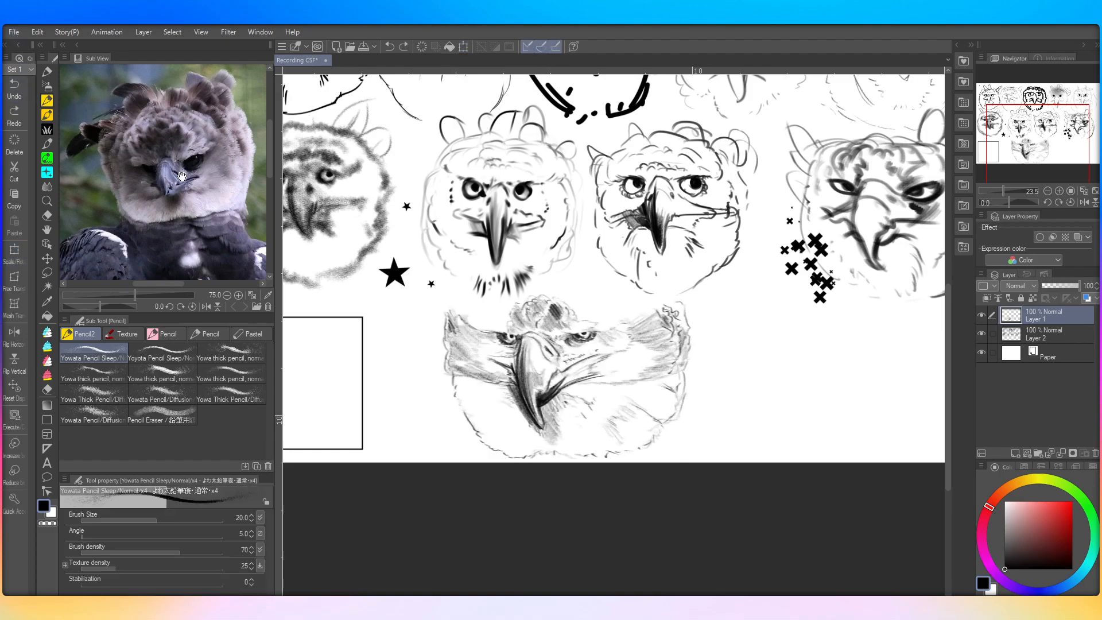
Step: Scale the Layer 1 head down to 79% and place it in the space below the two middle sketches
click(14, 253)
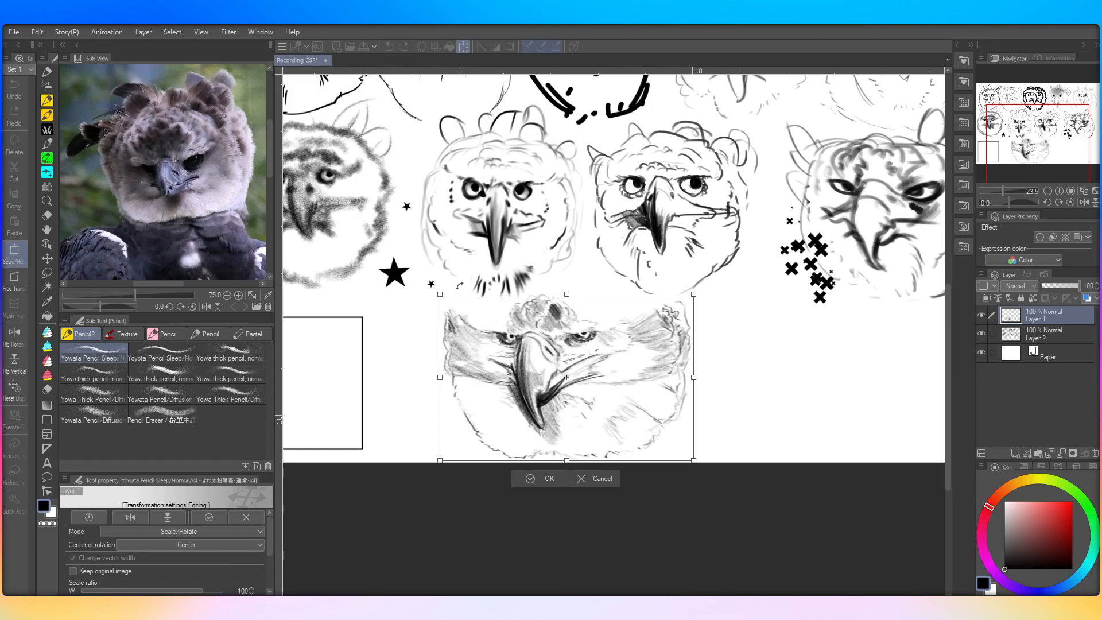
mouse_move(439, 296)
mouse_down()
mouse_move(501, 333)
mouse_move(493, 326)
mouse_up()
drag(541, 364, 543, 362)
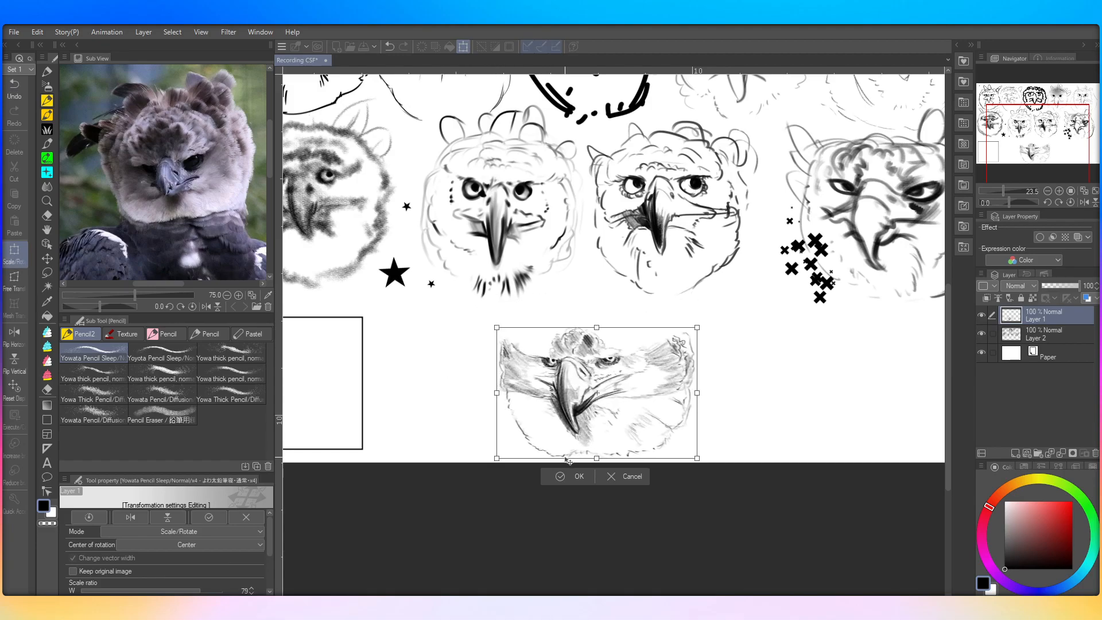
click(572, 478)
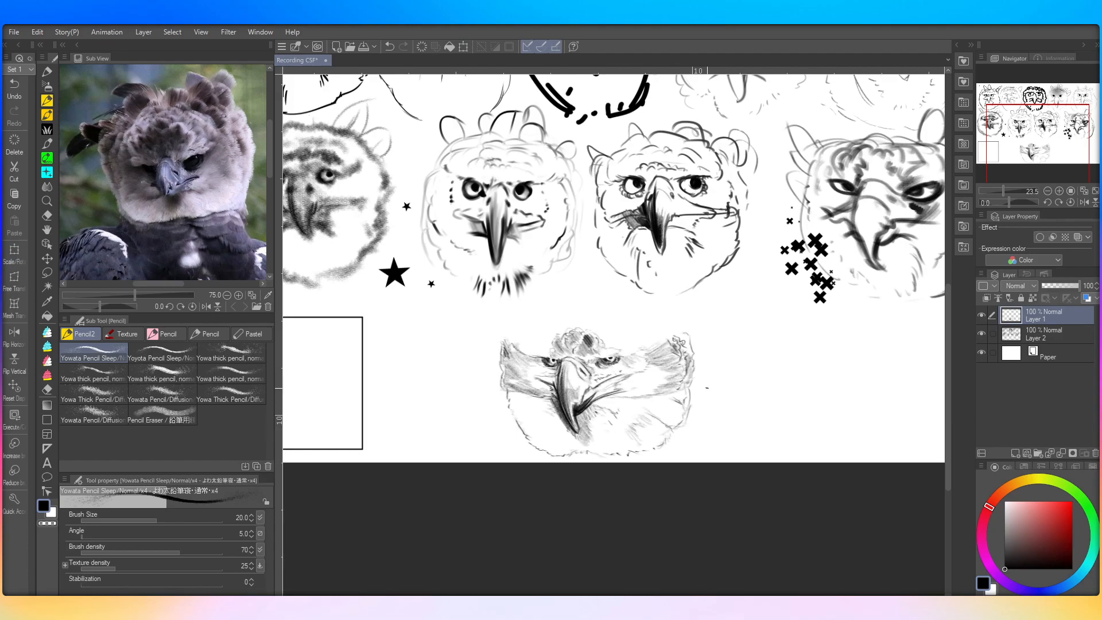
Step: Add pencil shading and feather strokes to both sides of the lower face, and reinforce the head's left contour
scroll(705, 395, up, 1)
scroll(420, 361, up, 3)
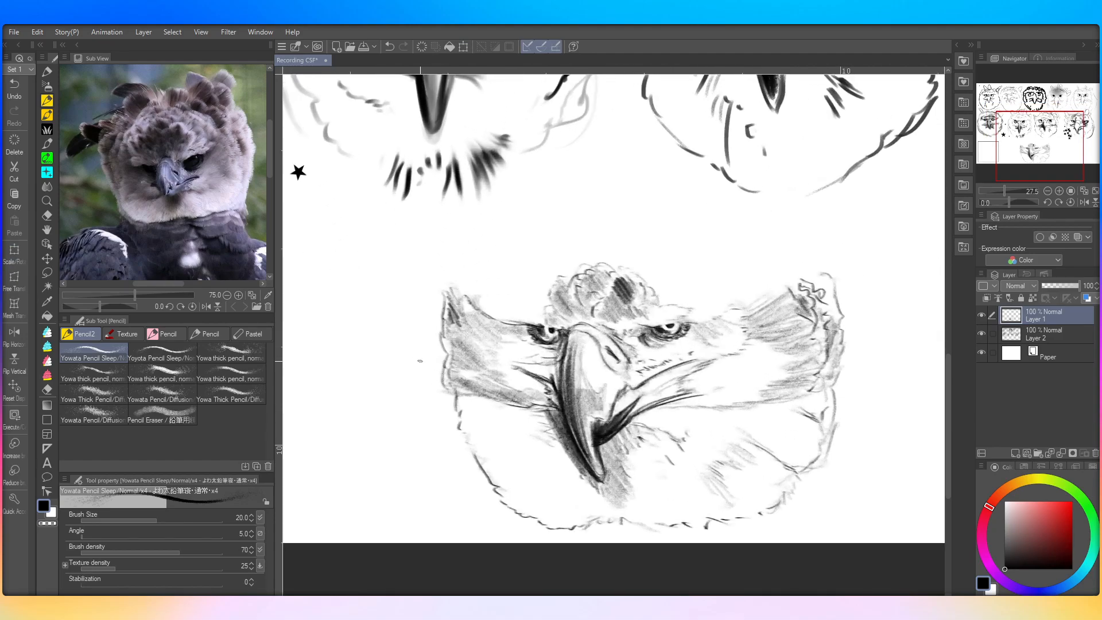
mouse_move(778, 449)
mouse_down()
mouse_move(769, 437)
mouse_move(793, 418)
mouse_move(767, 402)
mouse_move(807, 418)
mouse_move(766, 409)
mouse_move(786, 427)
mouse_move(748, 423)
mouse_up()
mouse_move(674, 495)
mouse_down()
mouse_move(665, 513)
mouse_move(673, 508)
mouse_up()
mouse_move(545, 478)
mouse_down()
mouse_move(524, 460)
mouse_move(471, 451)
mouse_move(514, 433)
mouse_move(461, 435)
mouse_move(481, 436)
mouse_move(461, 402)
mouse_move(515, 444)
mouse_move(489, 407)
mouse_move(525, 436)
mouse_move(500, 403)
mouse_move(530, 425)
mouse_move(503, 415)
mouse_move(552, 464)
mouse_move(486, 402)
mouse_move(565, 486)
mouse_move(482, 427)
mouse_move(527, 499)
mouse_move(482, 451)
mouse_move(526, 502)
mouse_move(512, 493)
mouse_move(476, 446)
mouse_move(465, 392)
mouse_move(466, 414)
mouse_move(444, 377)
mouse_move(488, 469)
mouse_move(472, 451)
mouse_move(442, 333)
mouse_up()
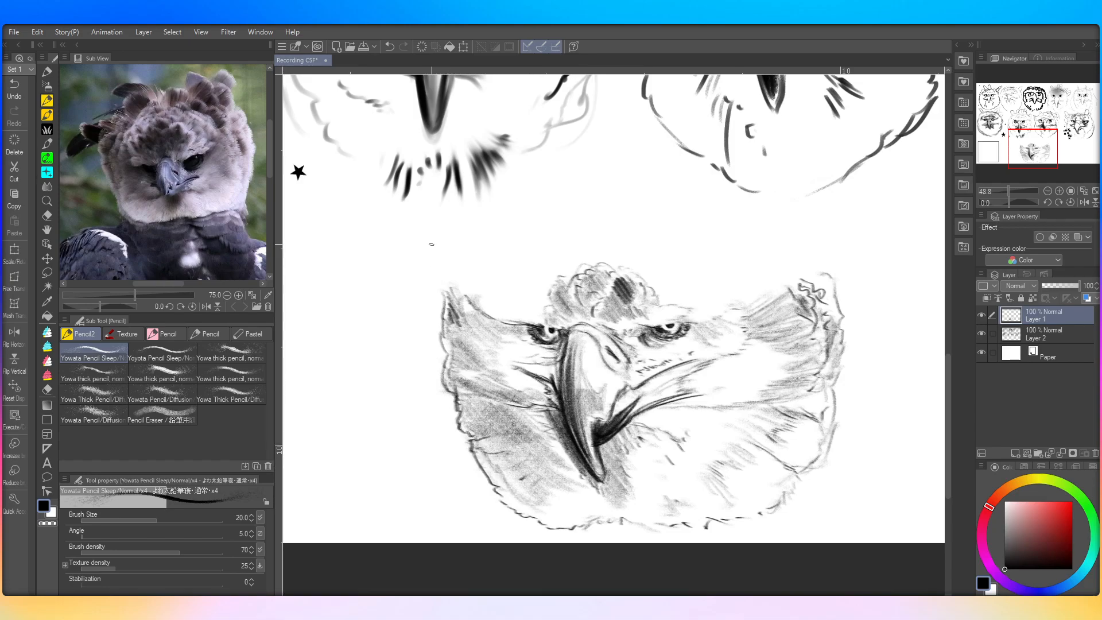
Step: Darken the head's contour along both cheeks and the lower edge, and add a small shaded tuft beneath the chin
mouse_move(473, 447)
mouse_down()
mouse_move(450, 417)
mouse_move(467, 442)
mouse_move(443, 351)
mouse_move(442, 290)
mouse_up()
mouse_move(829, 437)
mouse_down()
mouse_move(840, 328)
mouse_move(827, 273)
mouse_up()
mouse_move(843, 410)
mouse_down()
mouse_move(816, 481)
mouse_move(757, 520)
mouse_move(585, 525)
mouse_move(610, 508)
mouse_move(622, 520)
mouse_move(617, 505)
mouse_move(626, 518)
mouse_move(553, 530)
mouse_move(482, 483)
mouse_move(520, 456)
mouse_up()
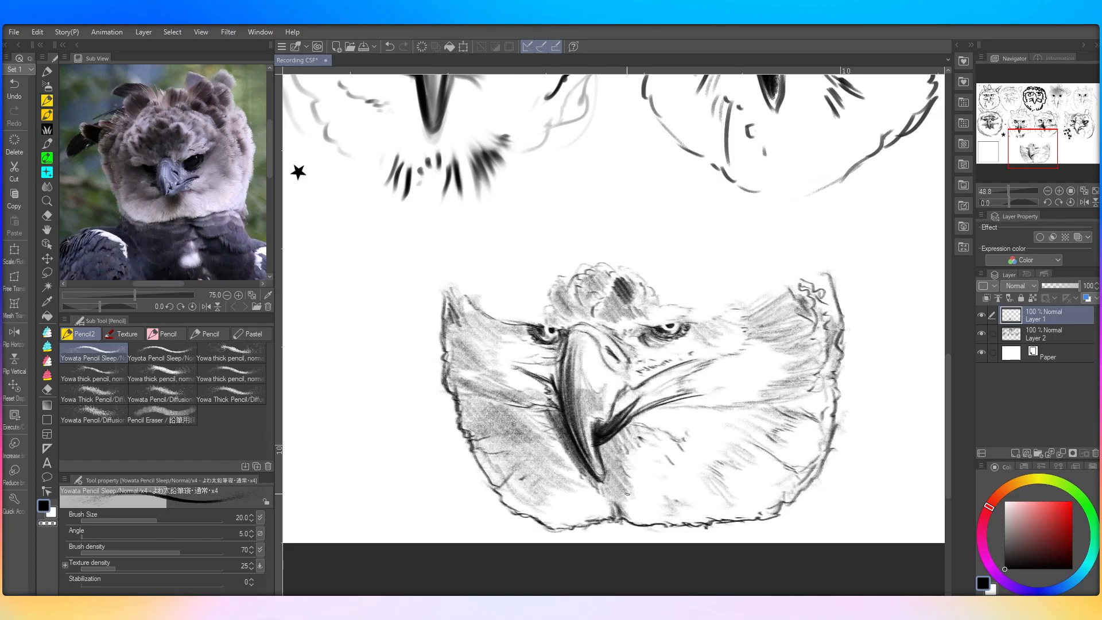
mouse_move(579, 526)
mouse_down()
mouse_move(641, 542)
mouse_move(590, 525)
mouse_move(618, 537)
mouse_move(661, 524)
mouse_move(608, 533)
mouse_move(659, 526)
mouse_up()
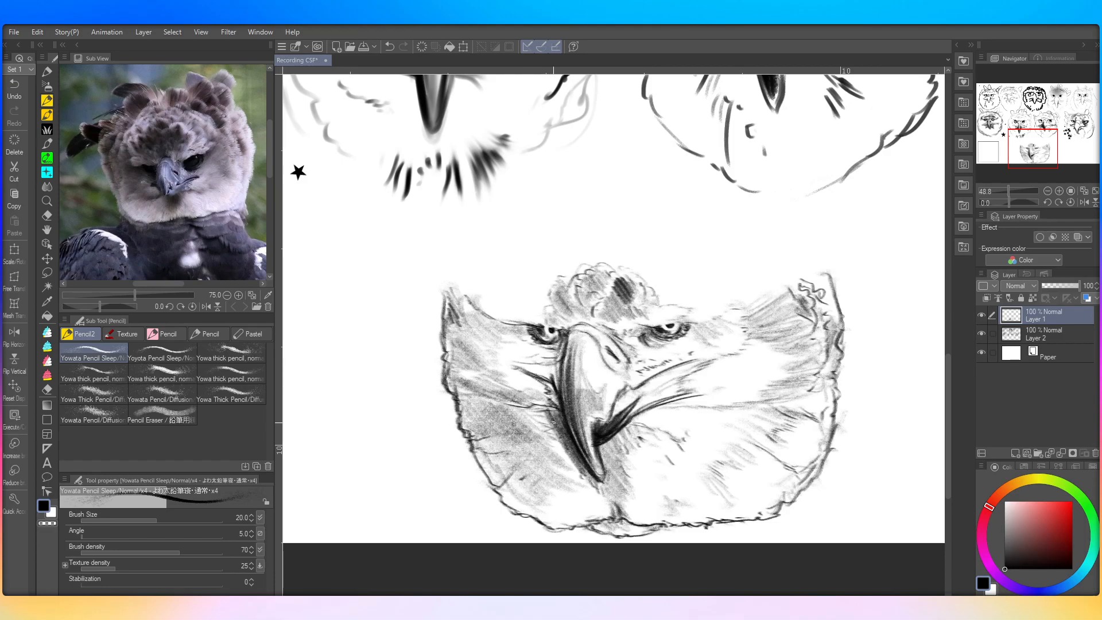
Step: Draw a second feathery rim around the lower corners and right cheek, and darken the tip of the right ruff
mouse_move(544, 525)
mouse_down()
mouse_move(511, 520)
mouse_move(467, 482)
mouse_move(453, 393)
mouse_up()
drag(472, 476, 457, 416)
mouse_move(725, 526)
mouse_down()
mouse_move(824, 510)
mouse_move(843, 464)
mouse_move(839, 385)
mouse_move(756, 521)
mouse_move(773, 522)
mouse_move(801, 493)
mouse_move(801, 507)
mouse_move(826, 465)
mouse_up()
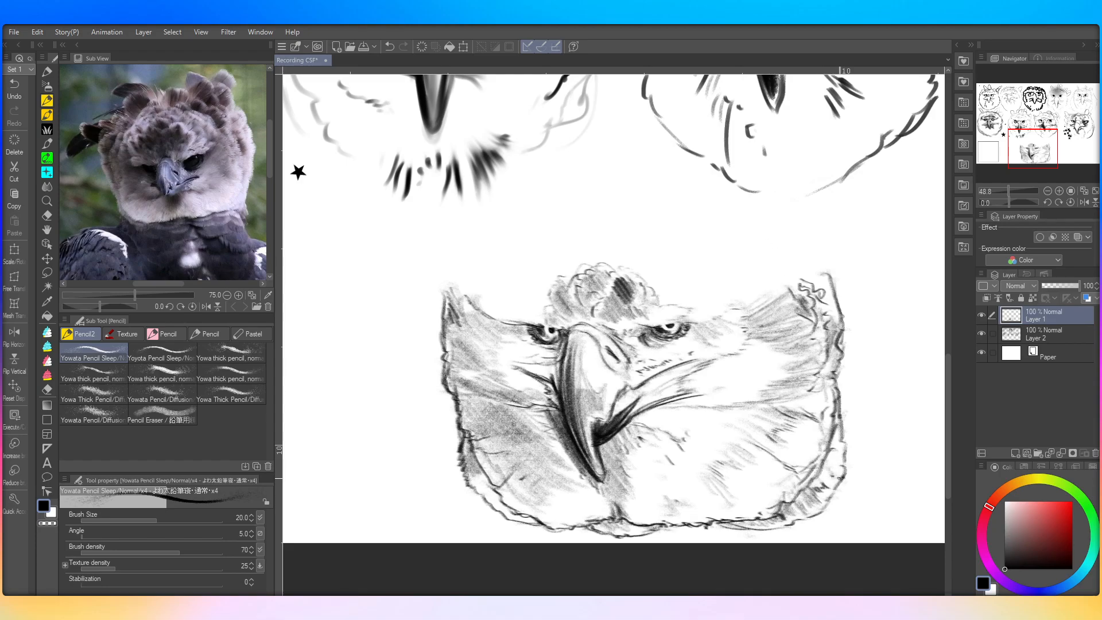
mouse_move(854, 438)
mouse_down()
mouse_move(854, 396)
mouse_move(839, 424)
mouse_move(855, 369)
mouse_move(835, 329)
mouse_up()
drag(844, 409, 838, 389)
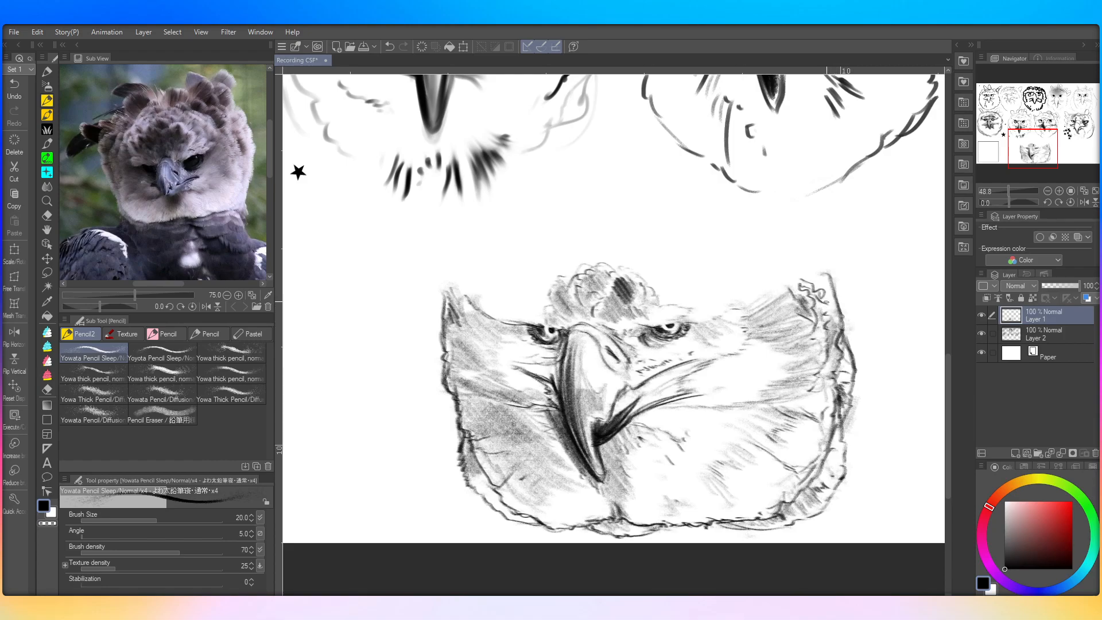
mouse_move(828, 273)
mouse_down()
mouse_move(801, 288)
mouse_move(816, 283)
mouse_move(825, 309)
mouse_move(808, 277)
mouse_up()
Step: Sketch a scalloped feather crown above the forehead, extend it down to both eyes, and shade its feathers with dark patches
mouse_move(523, 314)
mouse_down()
mouse_move(513, 288)
mouse_move(530, 289)
mouse_move(597, 227)
mouse_move(608, 255)
mouse_move(643, 226)
mouse_move(640, 260)
mouse_move(659, 240)
mouse_move(681, 247)
mouse_move(673, 274)
mouse_move(707, 264)
mouse_move(700, 299)
mouse_move(714, 308)
mouse_move(733, 290)
mouse_move(666, 272)
mouse_move(679, 258)
mouse_move(641, 246)
mouse_move(645, 235)
mouse_move(662, 259)
mouse_move(605, 240)
mouse_move(619, 220)
mouse_move(696, 246)
mouse_move(670, 239)
mouse_move(710, 275)
mouse_move(706, 244)
mouse_move(644, 234)
mouse_up()
mouse_move(567, 251)
mouse_down()
mouse_move(581, 234)
mouse_move(528, 243)
mouse_move(551, 265)
mouse_move(561, 249)
mouse_move(526, 283)
mouse_move(557, 266)
mouse_up()
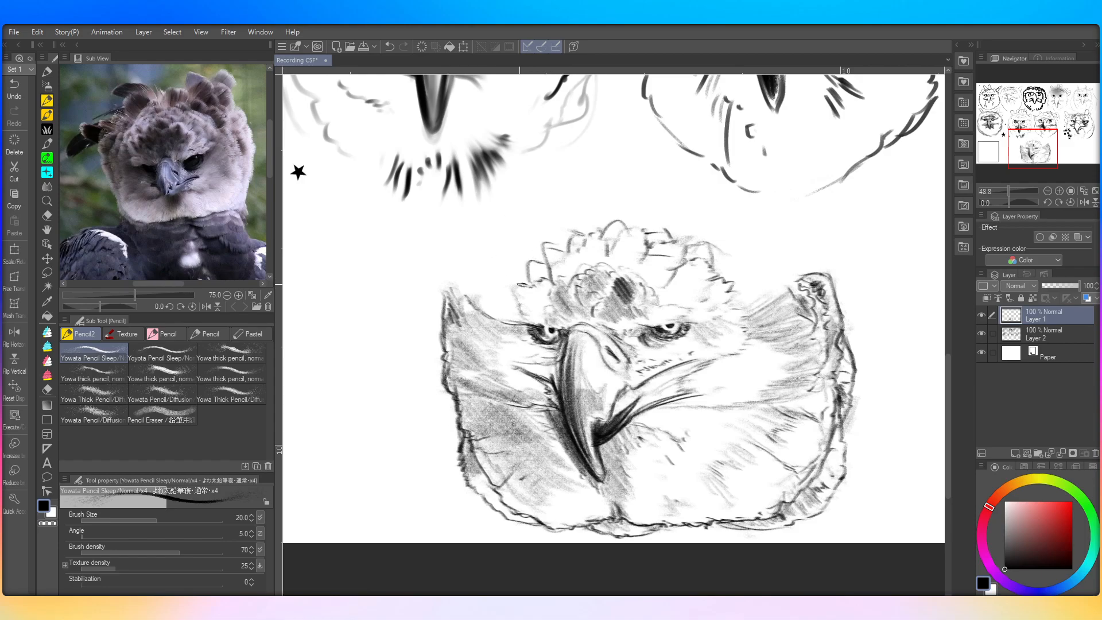
mouse_move(526, 310)
mouse_down()
mouse_move(495, 301)
mouse_move(502, 286)
mouse_move(516, 292)
mouse_move(513, 308)
mouse_move(526, 277)
mouse_up()
mouse_move(747, 311)
mouse_down()
mouse_move(760, 288)
mouse_move(735, 290)
mouse_move(723, 271)
mouse_up()
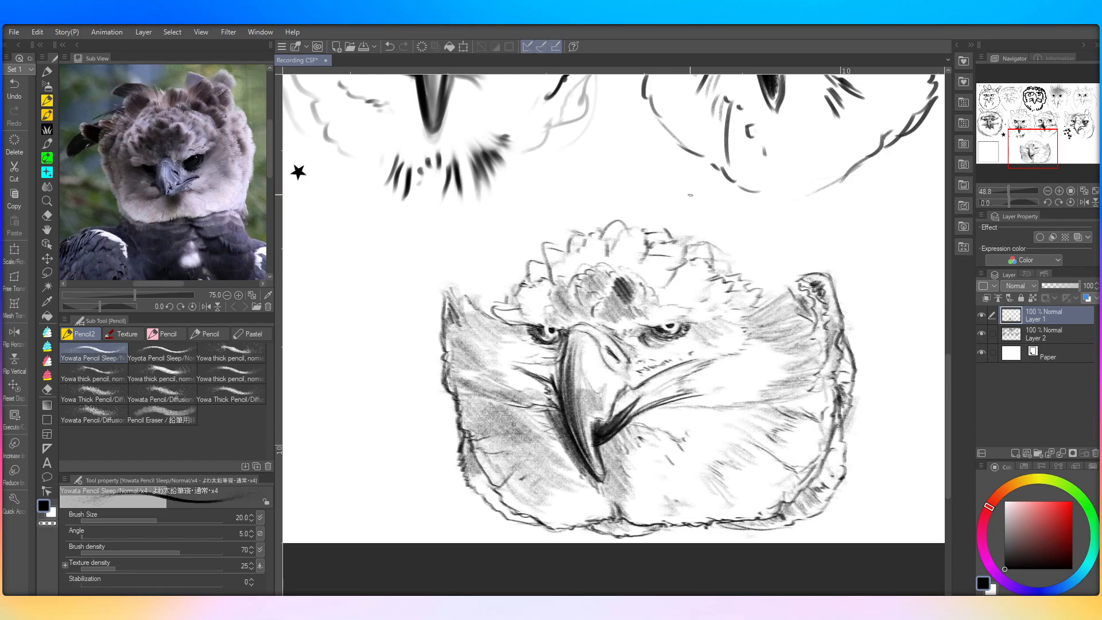
mouse_move(611, 258)
mouse_down()
mouse_move(627, 237)
mouse_move(646, 246)
mouse_move(648, 282)
mouse_move(635, 256)
mouse_move(655, 283)
mouse_move(649, 260)
mouse_move(663, 276)
mouse_move(653, 251)
mouse_move(668, 262)
mouse_move(667, 241)
mouse_move(678, 295)
mouse_move(661, 286)
mouse_move(682, 298)
mouse_move(681, 280)
mouse_move(693, 289)
mouse_move(685, 261)
mouse_move(701, 279)
mouse_move(702, 252)
mouse_move(709, 290)
mouse_move(730, 299)
mouse_move(654, 260)
mouse_move(636, 278)
mouse_move(592, 244)
mouse_move(594, 255)
mouse_move(557, 259)
mouse_up()
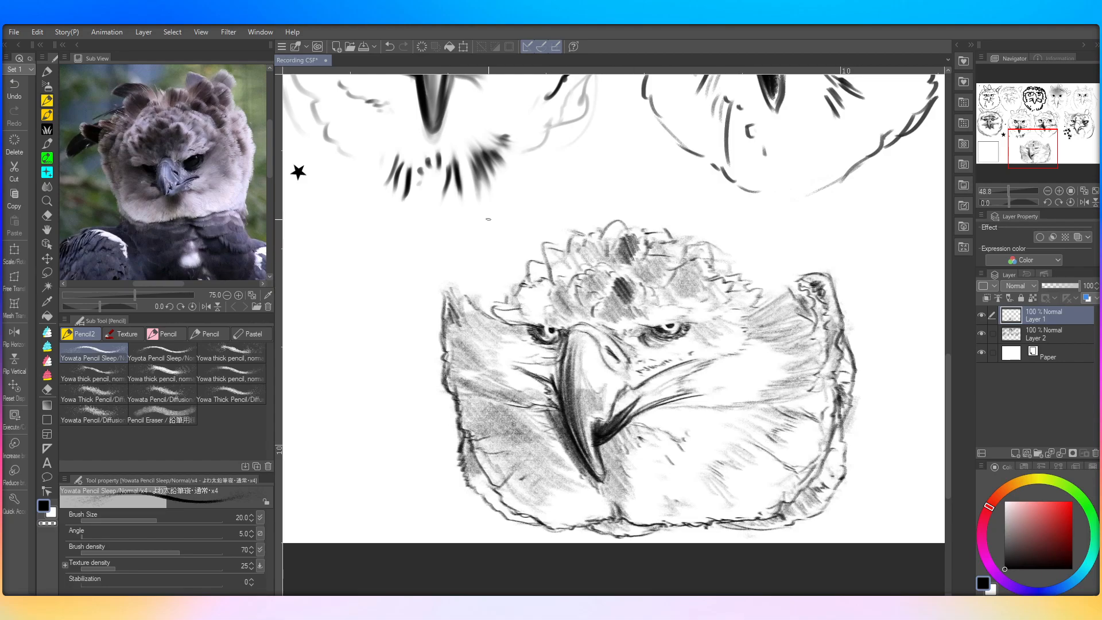
Step: Build out the crown's right side with more feather outlines and rounded contour strokes above the existing scallops
scroll(407, 488, down, 2)
scroll(464, 418, up, 1)
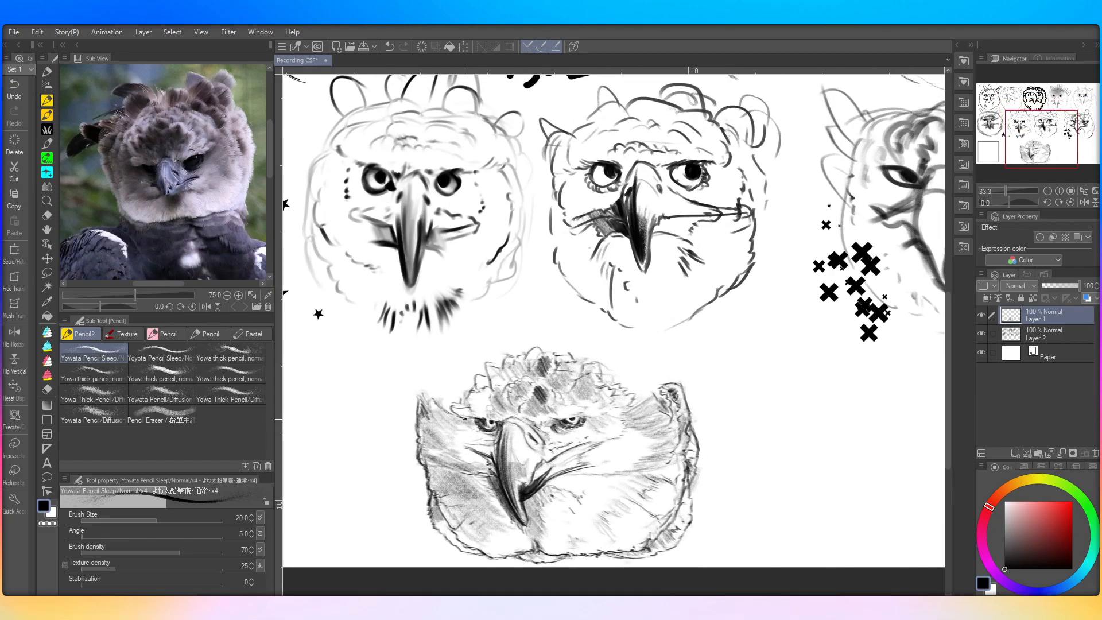
scroll(464, 418, up, 1)
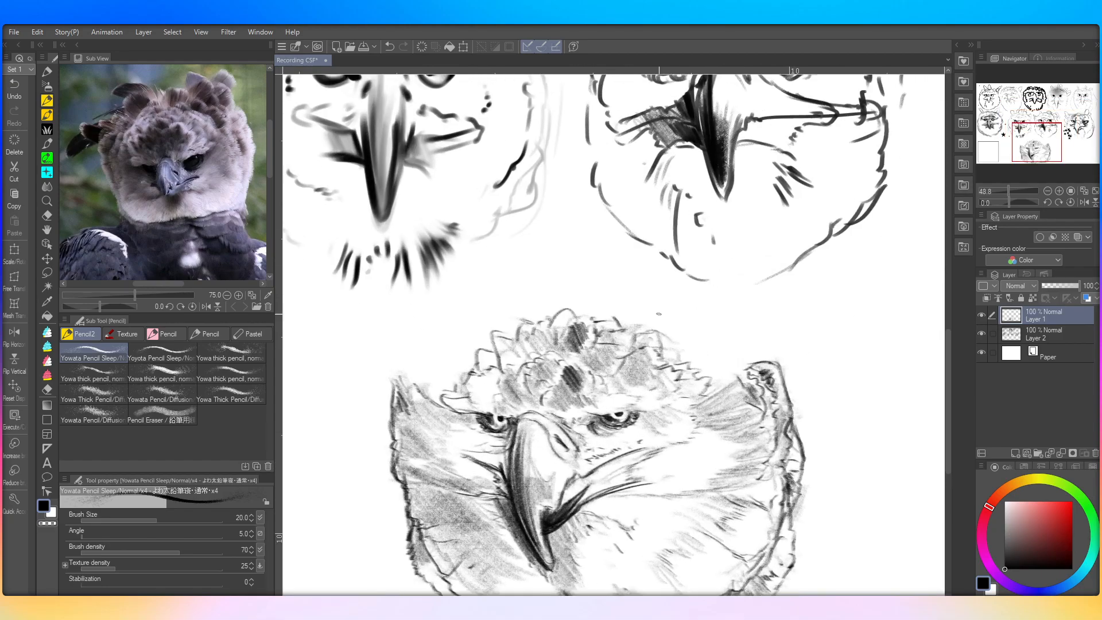
drag(735, 363, 702, 348)
mouse_move(635, 311)
mouse_down()
mouse_move(590, 315)
mouse_move(699, 336)
mouse_move(693, 360)
mouse_up()
drag(669, 331, 684, 352)
mouse_move(642, 320)
mouse_down()
mouse_move(621, 313)
mouse_move(649, 309)
mouse_move(664, 321)
mouse_move(625, 301)
mouse_move(581, 312)
mouse_move(597, 299)
mouse_move(628, 313)
mouse_move(562, 310)
mouse_move(603, 296)
mouse_move(625, 301)
mouse_up()
mouse_move(630, 311)
mouse_down()
mouse_move(640, 302)
mouse_move(667, 316)
mouse_up()
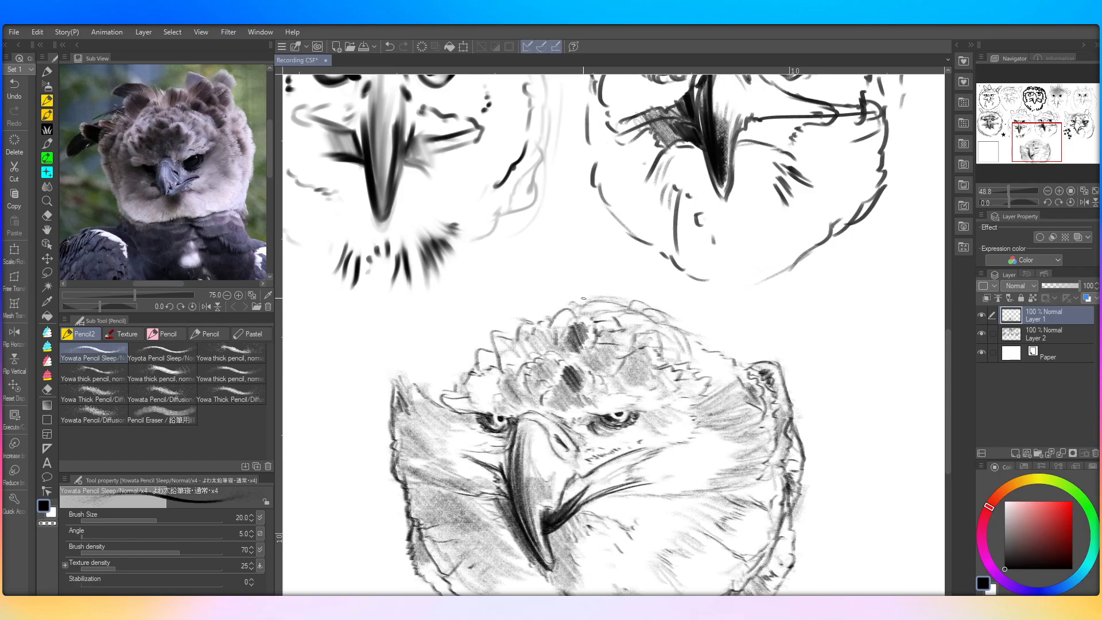
Step: Round off the top of the head with feather outlines that join the crown to both ruffs, darkening the ruffs' upper corners
mouse_move(546, 318)
mouse_down()
mouse_move(628, 365)
mouse_move(555, 310)
mouse_move(623, 296)
mouse_up()
mouse_move(509, 334)
mouse_down()
mouse_move(568, 307)
mouse_move(498, 334)
mouse_up()
mouse_move(548, 309)
mouse_down()
mouse_move(484, 349)
mouse_move(519, 311)
mouse_move(589, 291)
mouse_move(576, 282)
mouse_up()
drag(569, 310, 634, 288)
mouse_move(616, 330)
mouse_down()
mouse_move(710, 331)
mouse_move(750, 365)
mouse_up()
mouse_move(461, 349)
mouse_down()
mouse_move(454, 382)
mouse_move(457, 349)
mouse_move(418, 270)
mouse_move(449, 371)
mouse_move(414, 386)
mouse_move(482, 327)
mouse_up()
mouse_move(411, 370)
mouse_down()
mouse_move(399, 391)
mouse_move(411, 348)
mouse_move(475, 319)
mouse_up()
mouse_move(431, 352)
mouse_down()
mouse_move(409, 373)
mouse_move(425, 339)
mouse_move(429, 351)
mouse_move(502, 306)
mouse_up()
mouse_move(760, 359)
mouse_down()
mouse_move(668, 322)
mouse_move(756, 360)
mouse_move(750, 343)
mouse_move(748, 358)
mouse_move(731, 338)
mouse_move(744, 360)
mouse_move(704, 336)
mouse_up()
Step: Draw dark-shaded crest feathers rising from the upper left of the head
scroll(630, 294, down, 3)
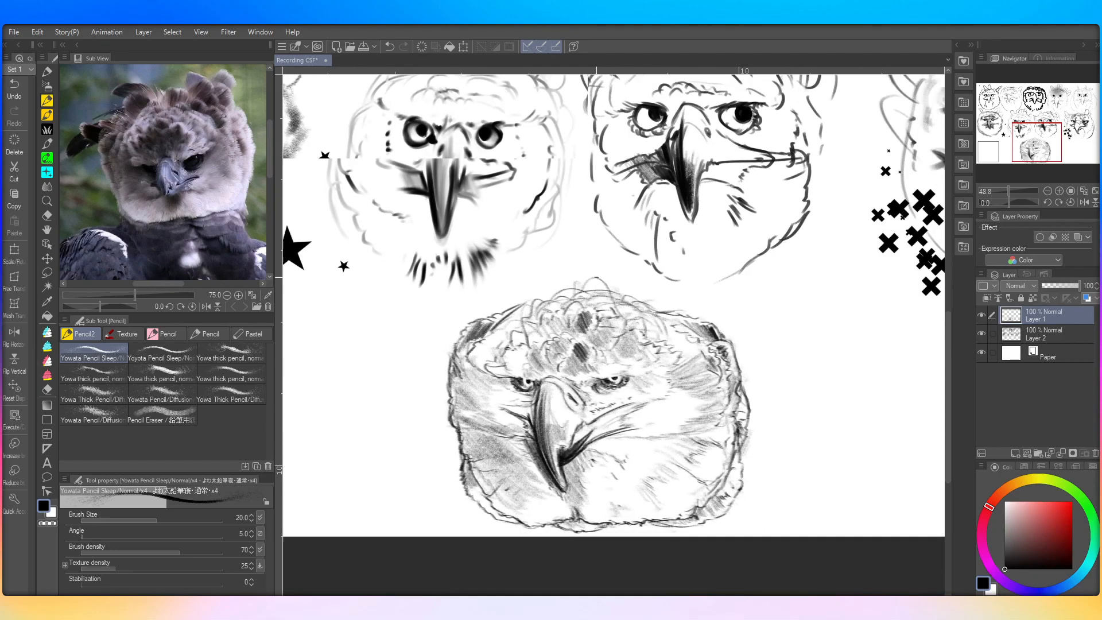
scroll(598, 249, up, 3)
scroll(600, 288, down, 3)
scroll(591, 313, up, 3)
scroll(607, 320, down, 2)
scroll(607, 320, up, 3)
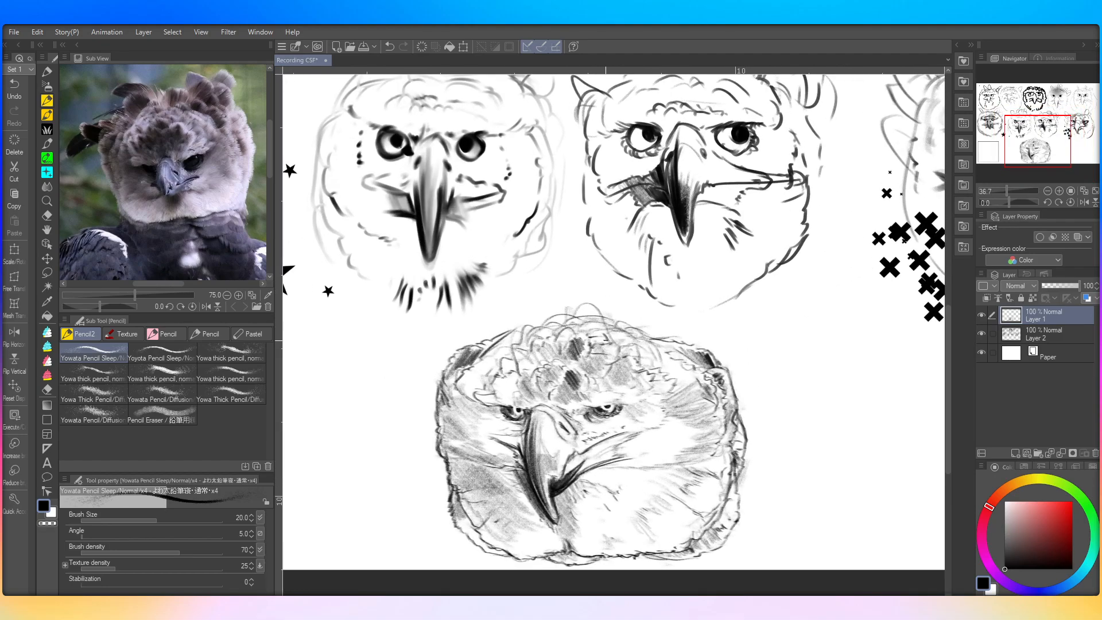
mouse_move(573, 310)
mouse_down()
mouse_move(612, 315)
mouse_move(538, 282)
mouse_up()
mouse_move(512, 320)
mouse_down()
mouse_move(513, 286)
mouse_move(527, 279)
mouse_move(526, 310)
mouse_move(522, 287)
mouse_move(536, 311)
mouse_move(527, 289)
mouse_move(565, 311)
mouse_move(521, 290)
mouse_move(538, 314)
mouse_move(503, 280)
mouse_move(541, 289)
mouse_move(525, 282)
mouse_move(532, 315)
mouse_move(515, 313)
mouse_move(520, 325)
mouse_move(487, 303)
mouse_move(481, 335)
mouse_move(471, 320)
mouse_move(493, 329)
mouse_move(502, 313)
mouse_move(500, 304)
mouse_move(482, 321)
mouse_up()
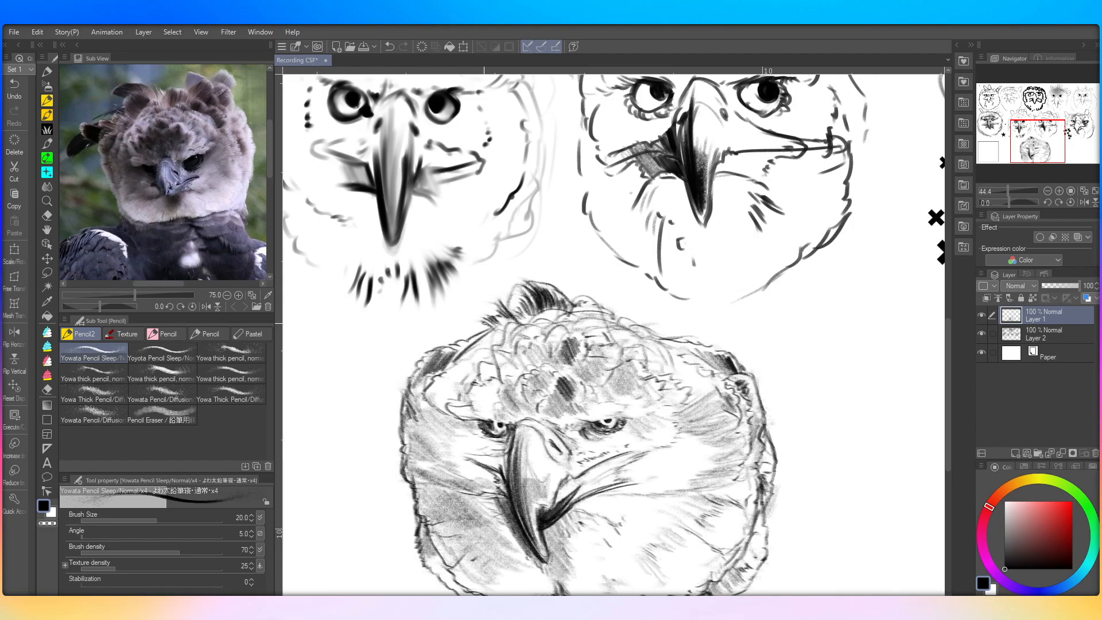
Step: Add dark-shaded crest feathers along the crown's centre and upper right, and fill in spiky tufts at the upper left
mouse_move(613, 316)
mouse_down()
mouse_move(603, 307)
mouse_move(625, 300)
mouse_move(644, 325)
mouse_move(655, 315)
mouse_move(607, 305)
mouse_move(624, 316)
mouse_up()
mouse_move(707, 344)
mouse_down()
mouse_move(624, 319)
mouse_move(692, 336)
mouse_up()
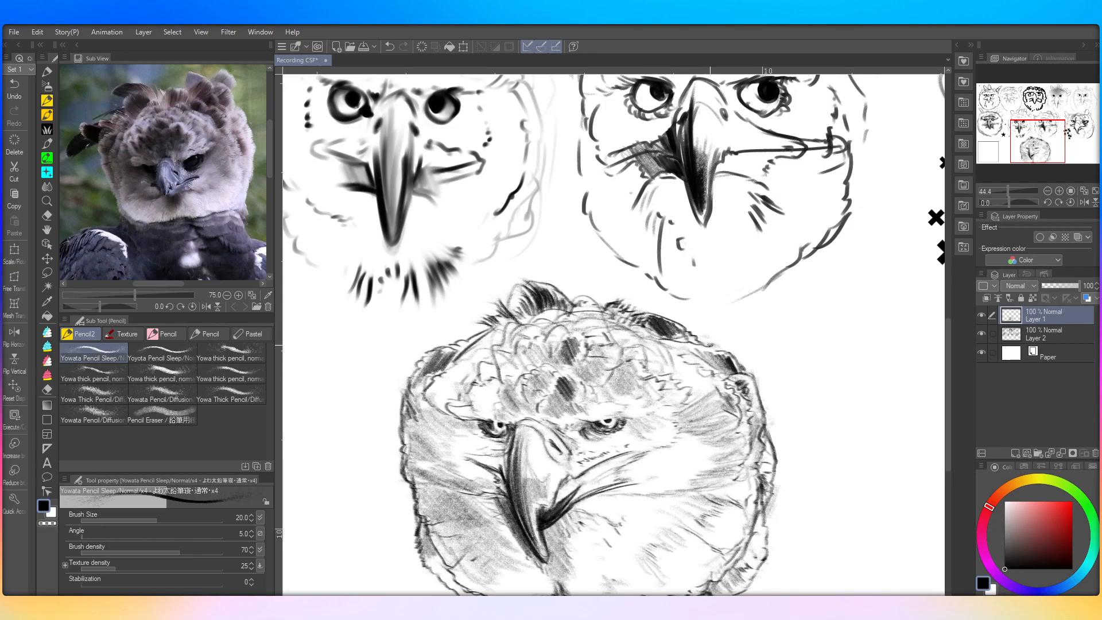
mouse_move(706, 340)
mouse_down()
mouse_move(638, 286)
mouse_move(620, 300)
mouse_move(651, 299)
mouse_move(734, 352)
mouse_move(714, 311)
mouse_move(678, 310)
mouse_move(706, 344)
mouse_move(717, 326)
mouse_move(718, 340)
mouse_move(711, 300)
mouse_up()
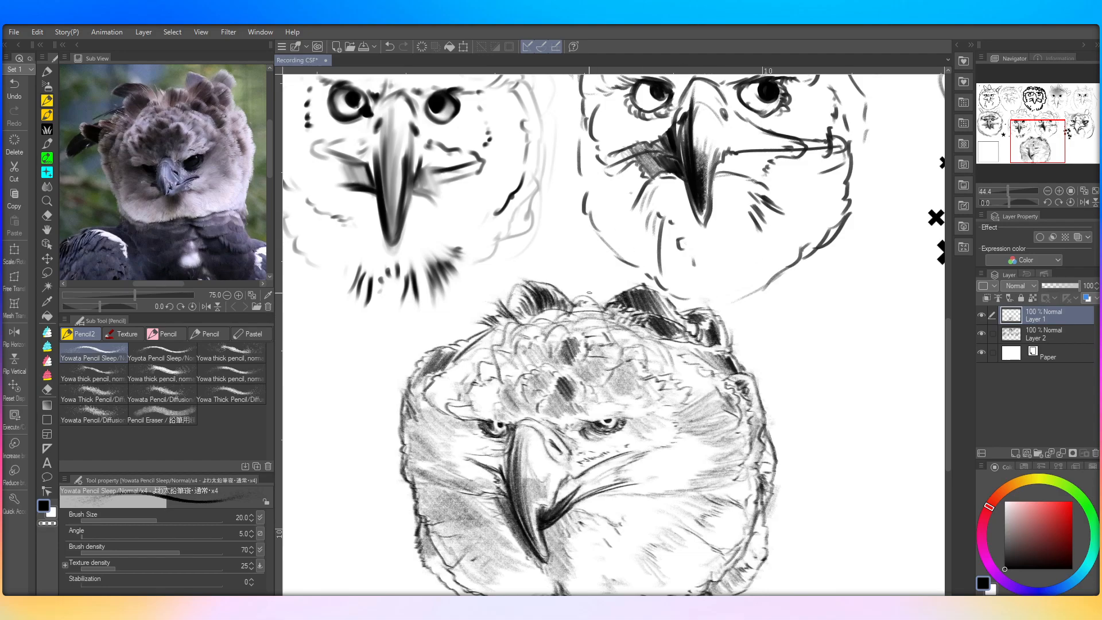
mouse_move(603, 300)
mouse_down()
mouse_move(607, 278)
mouse_move(617, 288)
mouse_move(613, 281)
mouse_move(603, 304)
mouse_move(609, 279)
mouse_up()
mouse_move(449, 336)
mouse_down()
mouse_move(459, 333)
mouse_move(443, 329)
mouse_move(443, 310)
mouse_move(486, 329)
mouse_move(460, 329)
mouse_move(486, 314)
mouse_up()
Step: Darken the outer contour around the crest, both cheeks and the lower edge of the pencil head
scroll(454, 254, down, 5)
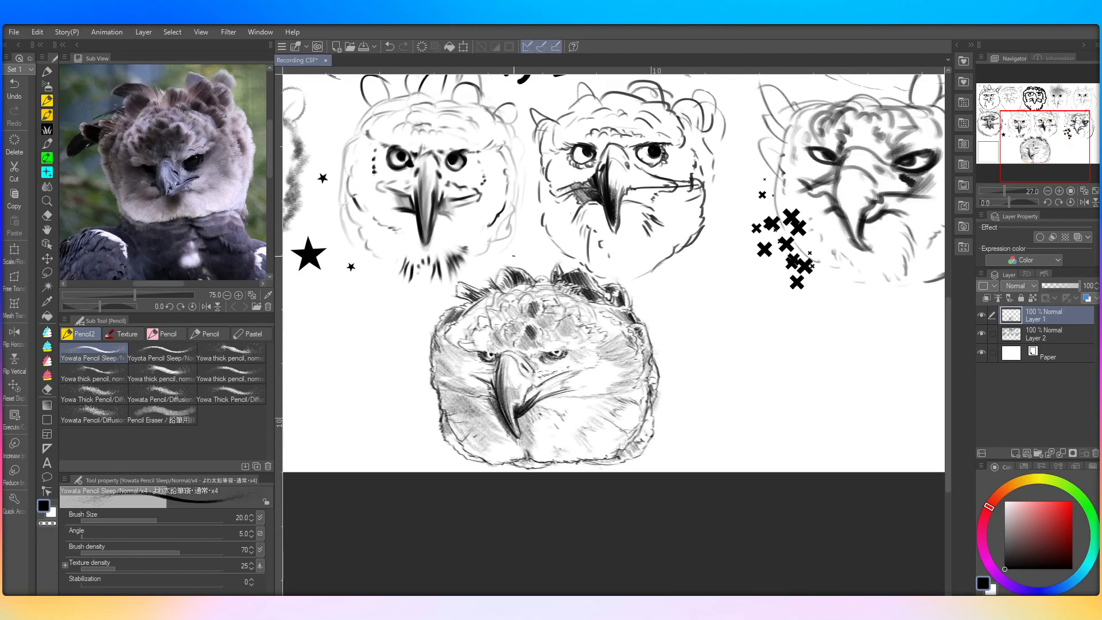
scroll(580, 374, up, 2)
scroll(497, 405, up, 3)
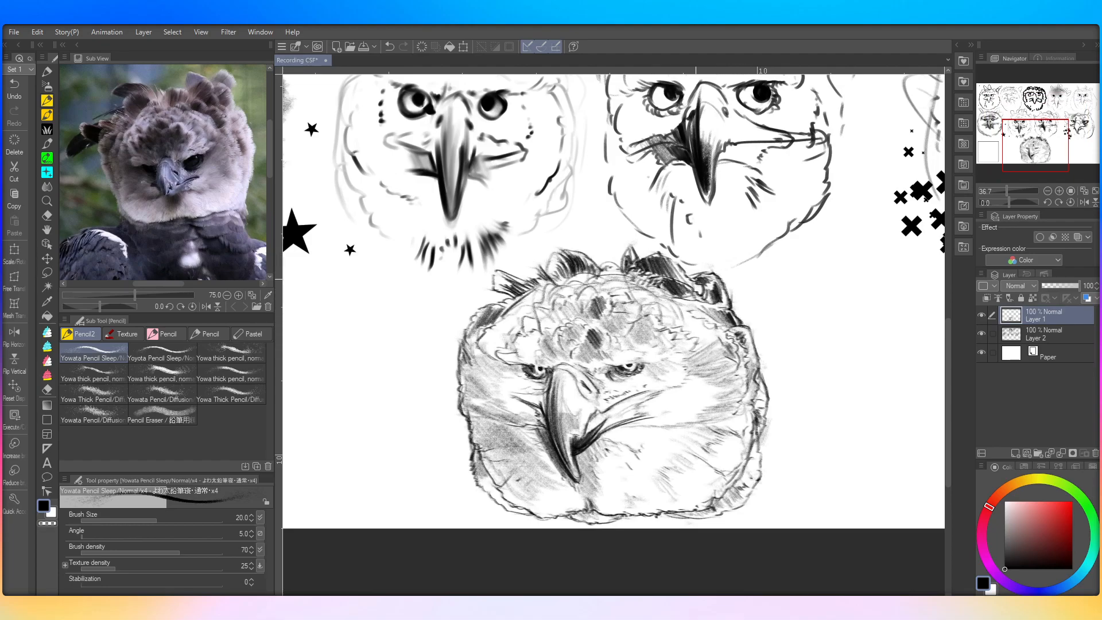
mouse_move(681, 266)
mouse_down()
mouse_move(658, 254)
mouse_move(599, 270)
mouse_move(608, 267)
mouse_move(588, 260)
mouse_move(543, 278)
mouse_move(494, 273)
mouse_move(521, 282)
mouse_move(472, 316)
mouse_move(464, 348)
mouse_up()
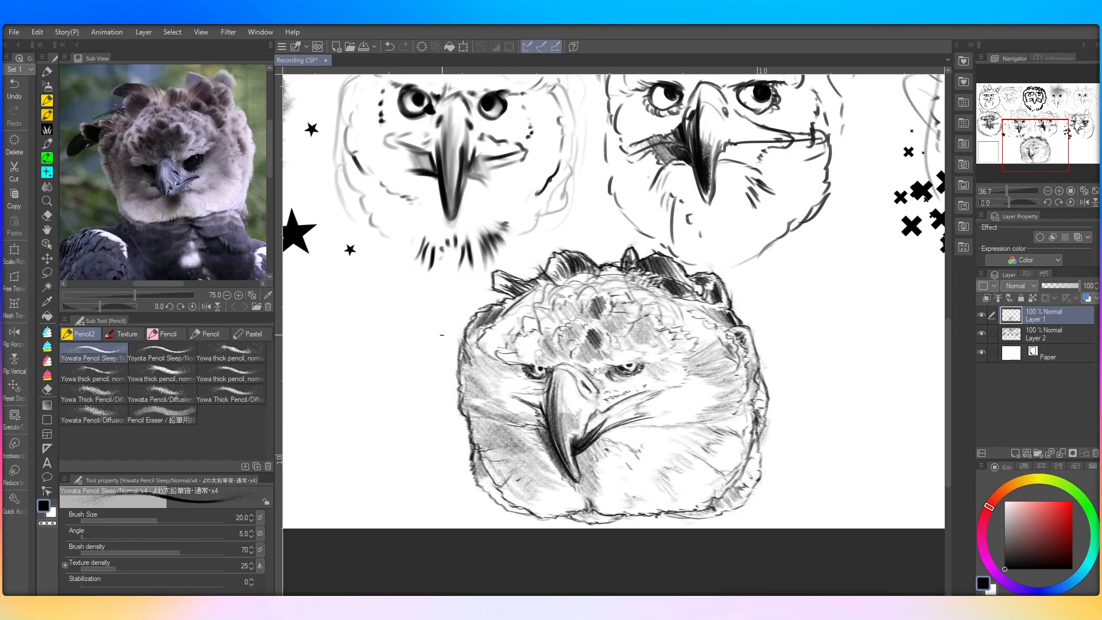
mouse_move(725, 511)
mouse_down()
mouse_move(745, 507)
mouse_move(758, 478)
mouse_move(770, 412)
mouse_move(742, 329)
mouse_move(708, 284)
mouse_up()
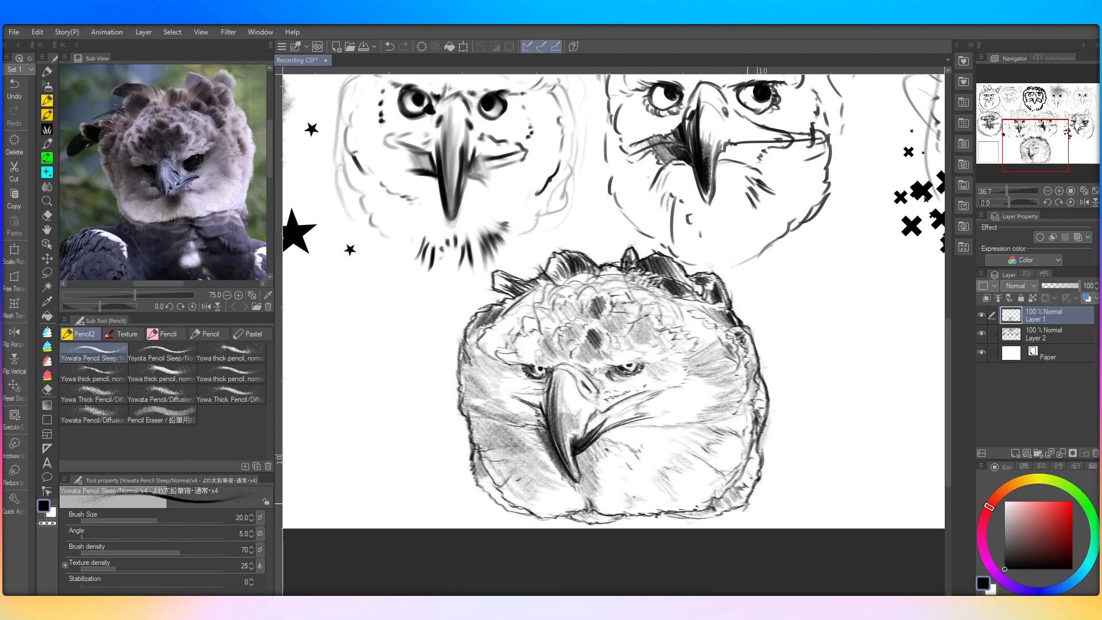
mouse_move(742, 506)
mouse_down()
mouse_move(611, 520)
mouse_move(499, 514)
mouse_up()
Step: Move the Layer 1 head slightly to the left and upwards without changing its scale
click(14, 253)
drag(602, 384, 590, 381)
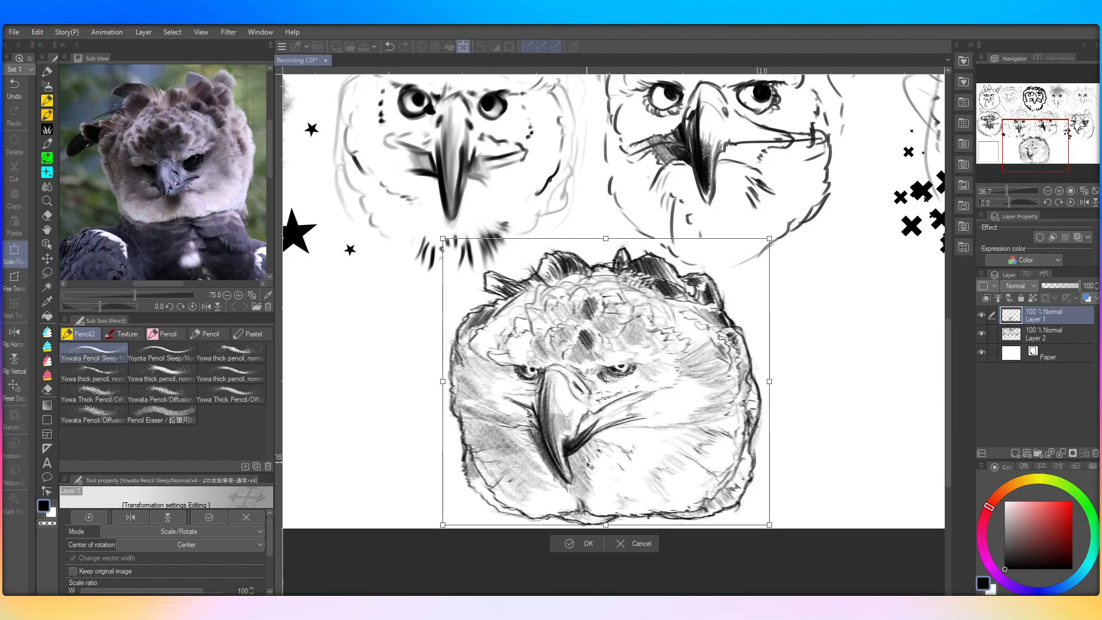
click(586, 545)
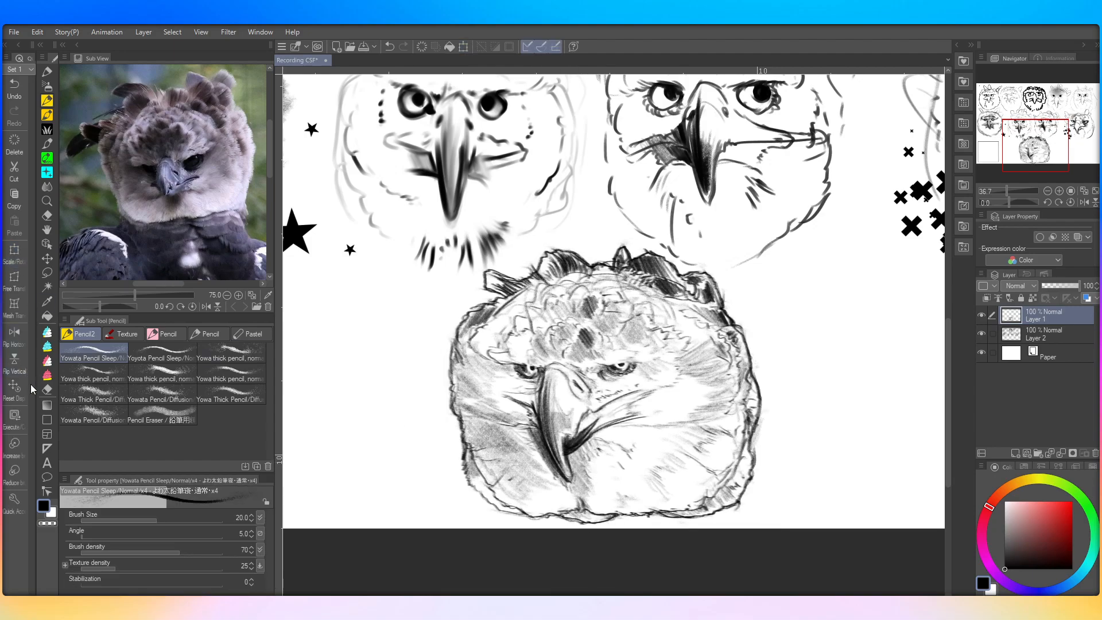
Step: Add a new layer above Layer 2 and fill the whole pencil head with pure red using the gap-free enclose-and-fill tool
click(47, 375)
click(1031, 339)
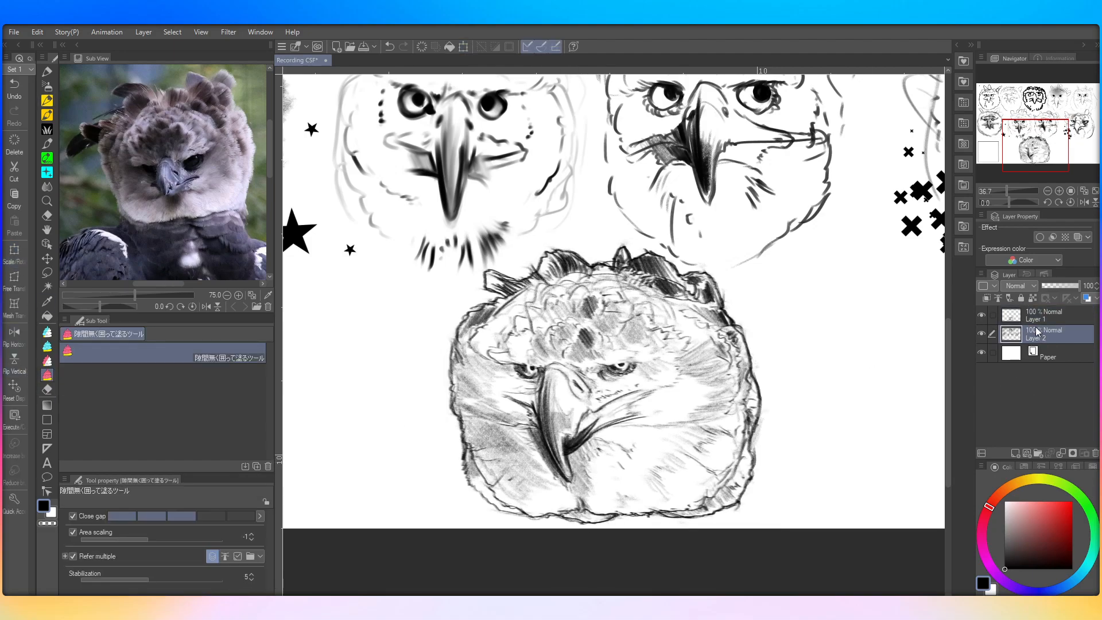
click(1016, 453)
drag(1037, 511, 1073, 501)
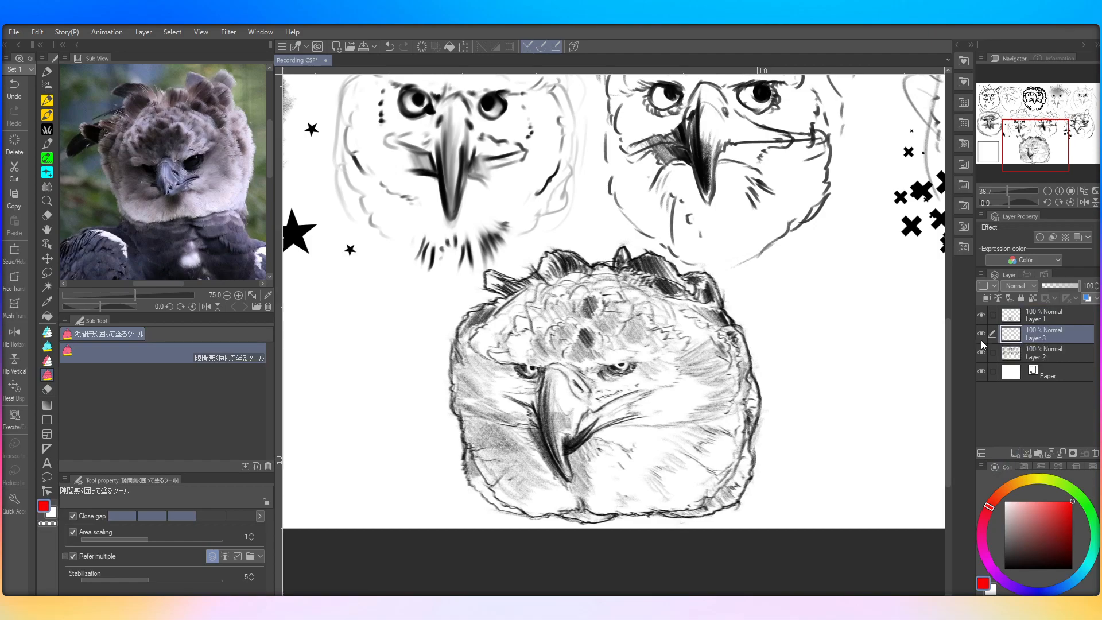
mouse_move(568, 531)
mouse_down()
mouse_move(451, 476)
mouse_move(623, 510)
mouse_up()
mouse_move(666, 545)
mouse_down()
mouse_move(602, 454)
mouse_move(677, 574)
mouse_up()
mouse_move(778, 500)
mouse_down()
mouse_move(751, 374)
mouse_move(754, 436)
mouse_move(752, 291)
mouse_move(718, 254)
mouse_move(577, 252)
mouse_move(787, 402)
mouse_move(758, 379)
mouse_up()
mouse_move(523, 459)
mouse_down()
mouse_move(456, 305)
mouse_move(492, 252)
mouse_move(568, 221)
mouse_move(666, 233)
mouse_move(621, 402)
mouse_move(631, 391)
mouse_up()
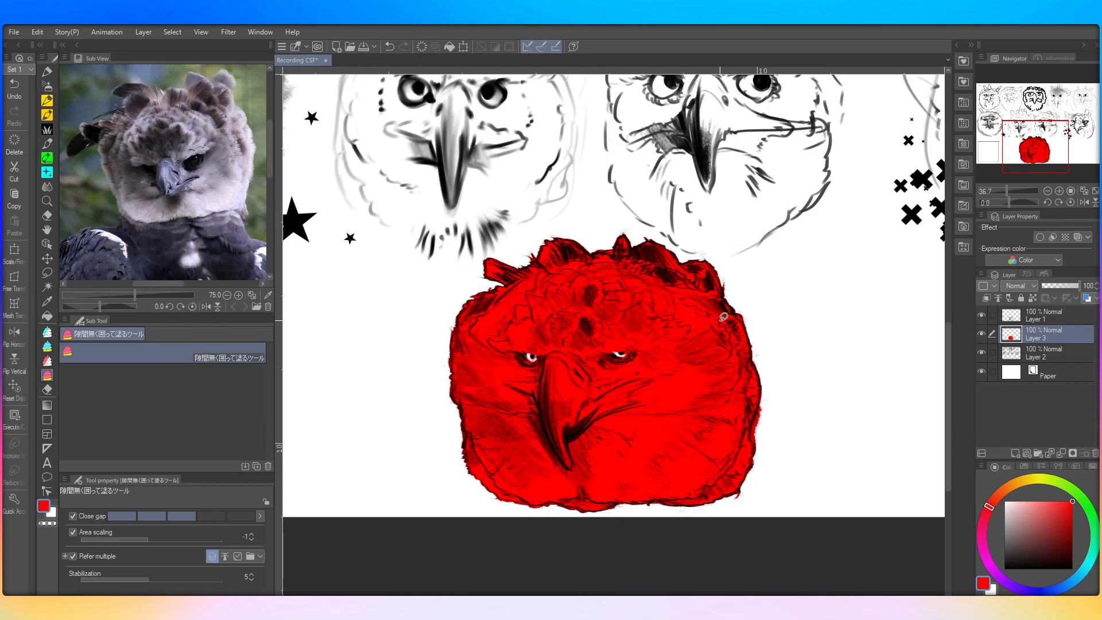
Step: Convert the brightness of Layer 1 to opacity, and make the red fill layer active again
click(1046, 321)
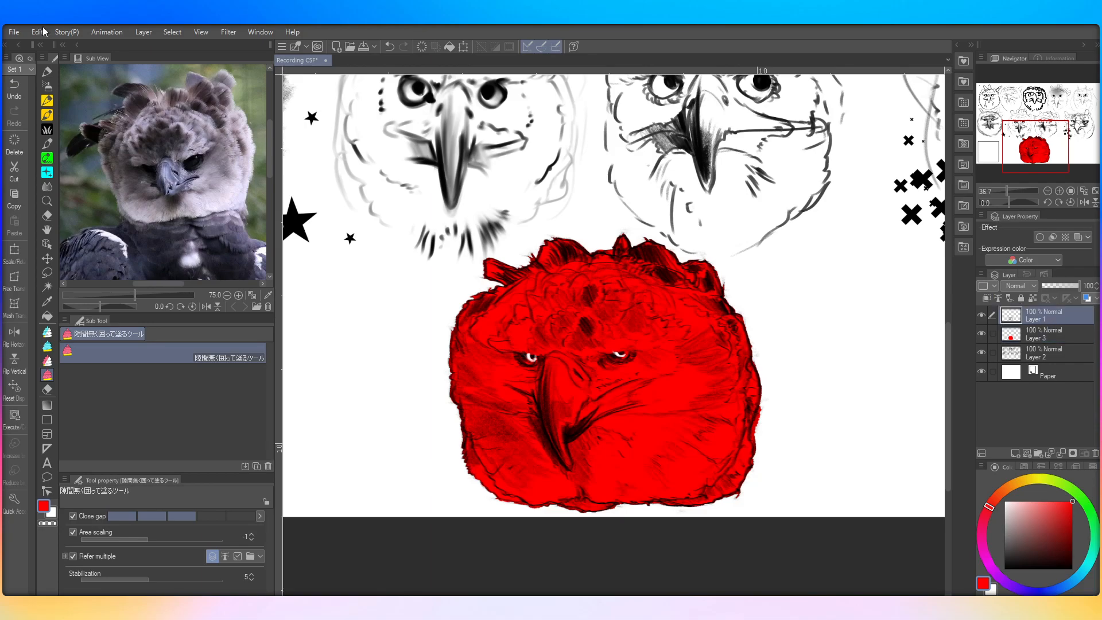
click(131, 276)
click(1046, 336)
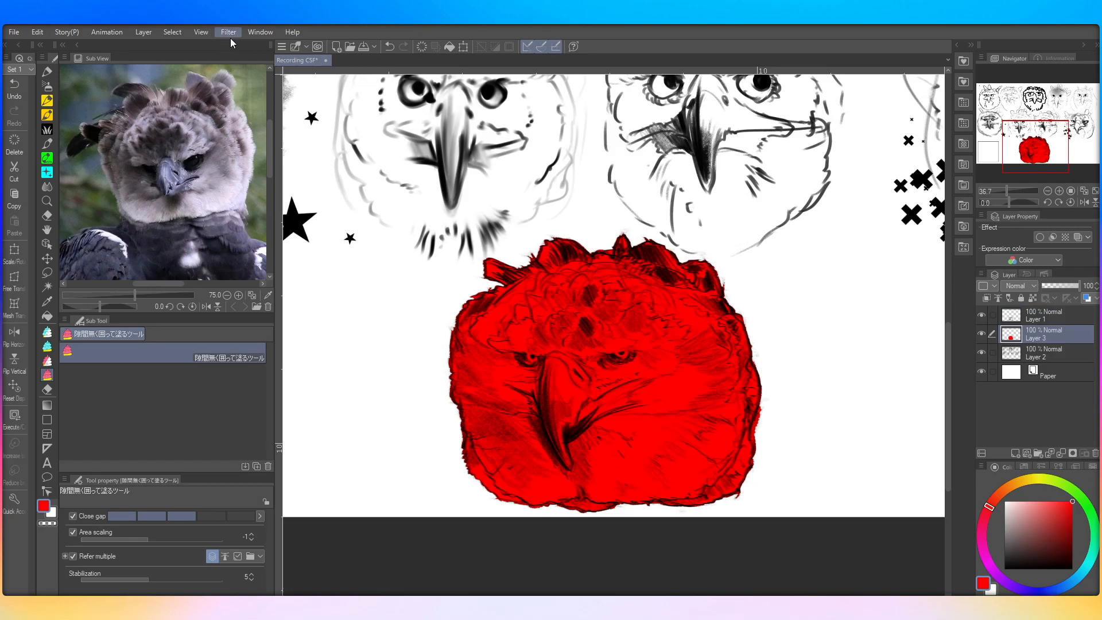
Step: Bring up two different filters for the red fill on Layer 3 and close each one's settings
click(313, 56)
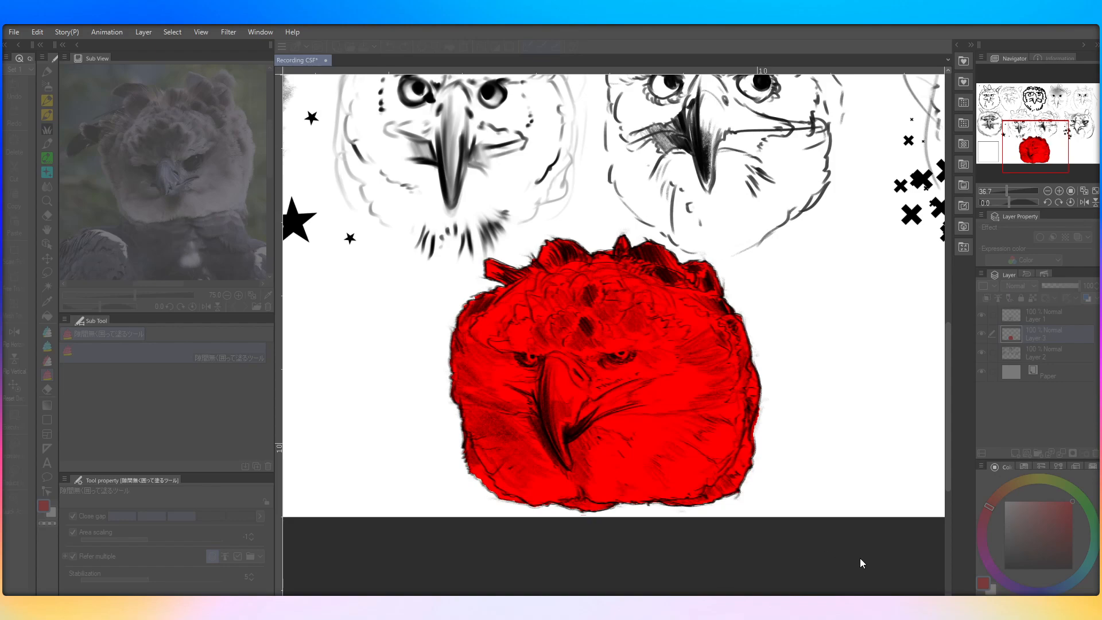
key(Return)
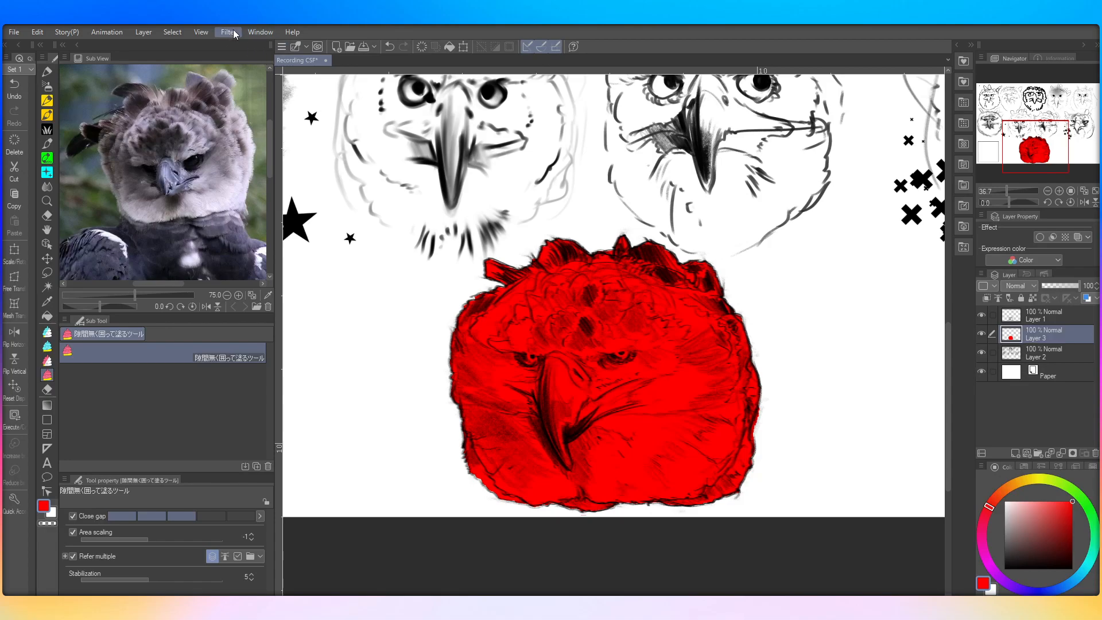
click(354, 77)
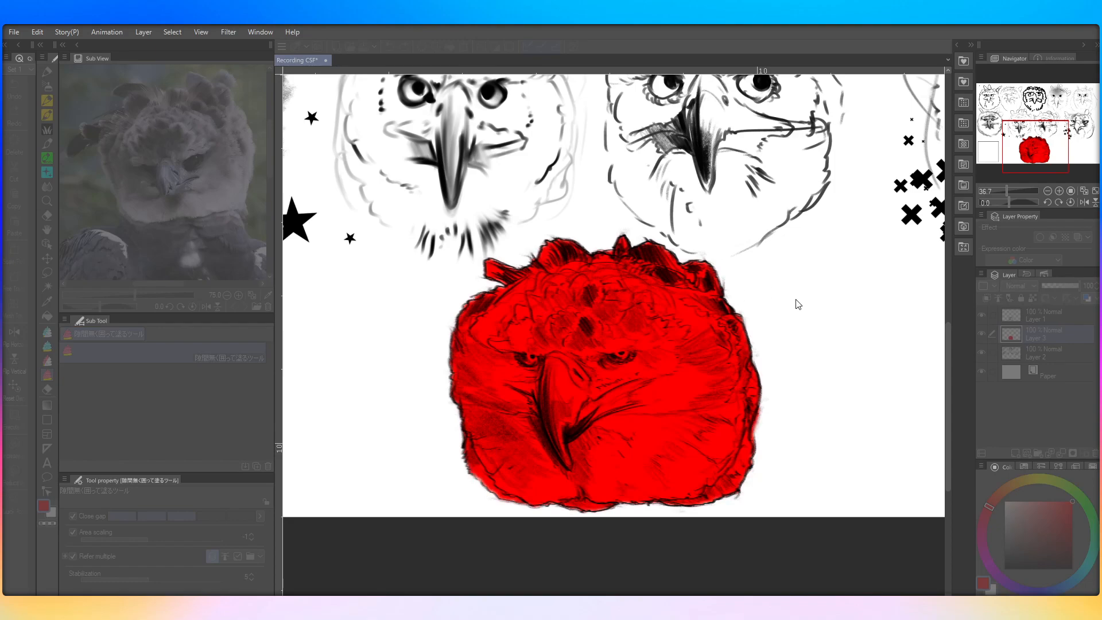
key(Return)
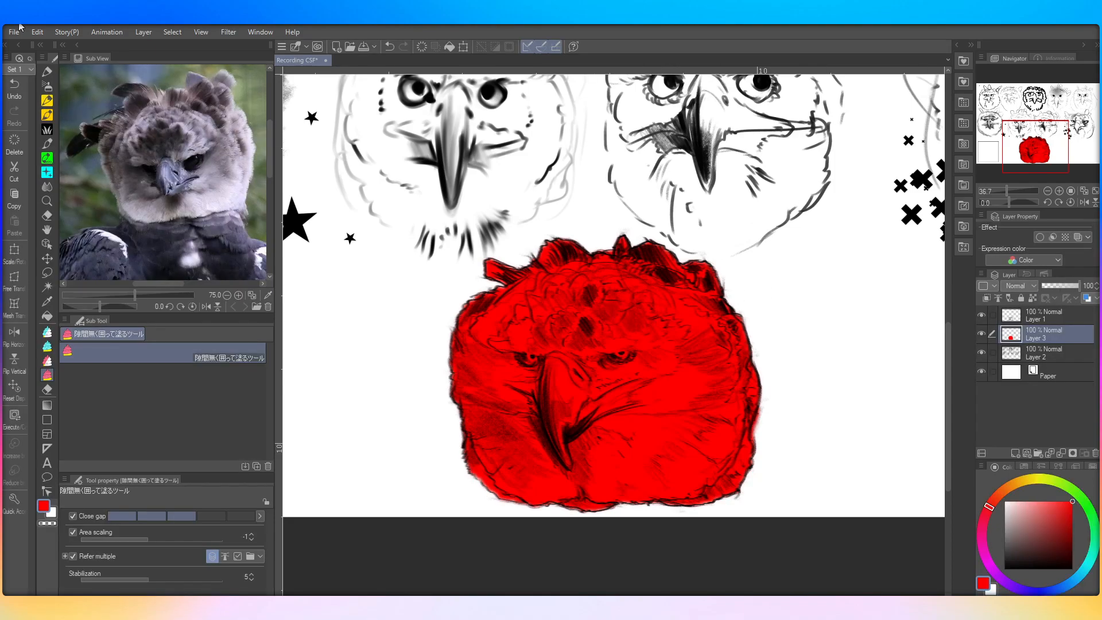
Step: Turn the red fill on Layer 3 white, and duplicate the Layer 1 pencil drawing
click(266, 328)
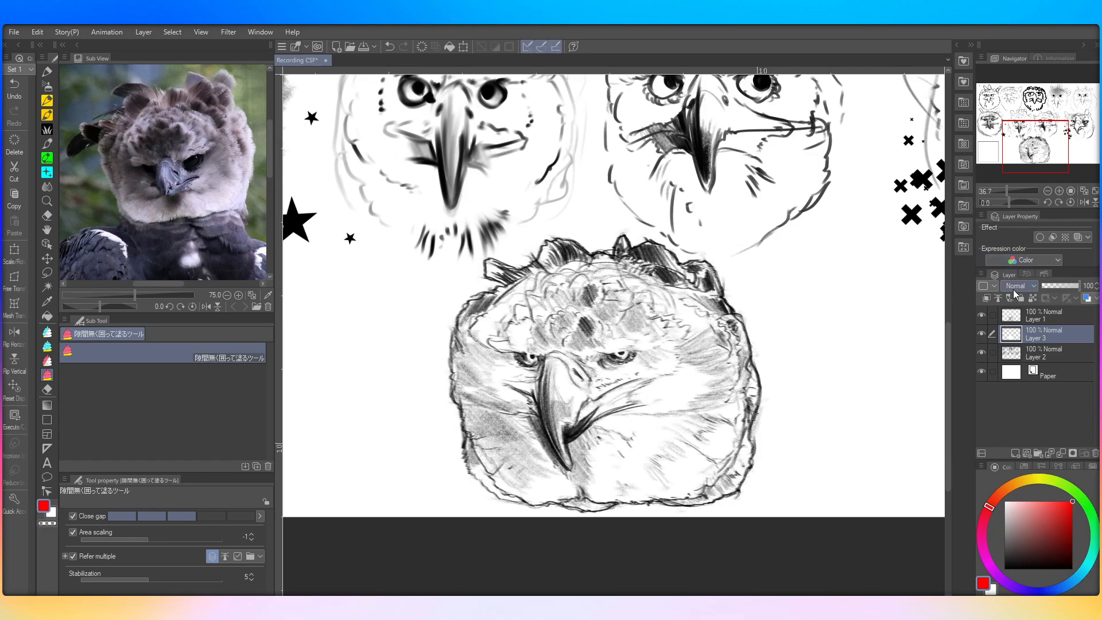
click(1039, 311)
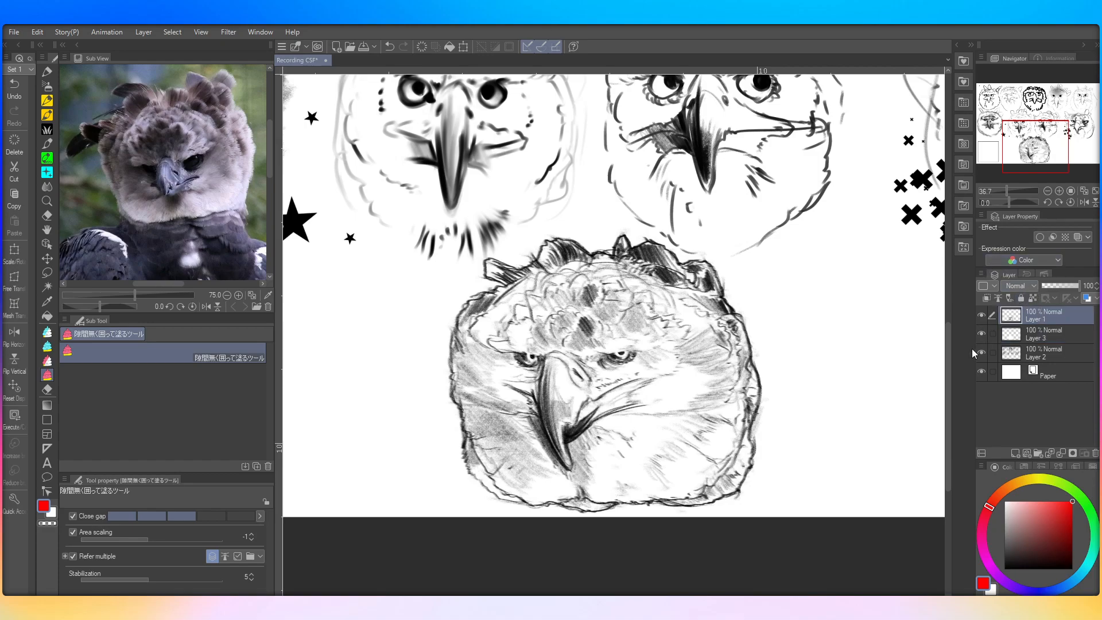
key(ctrl+v)
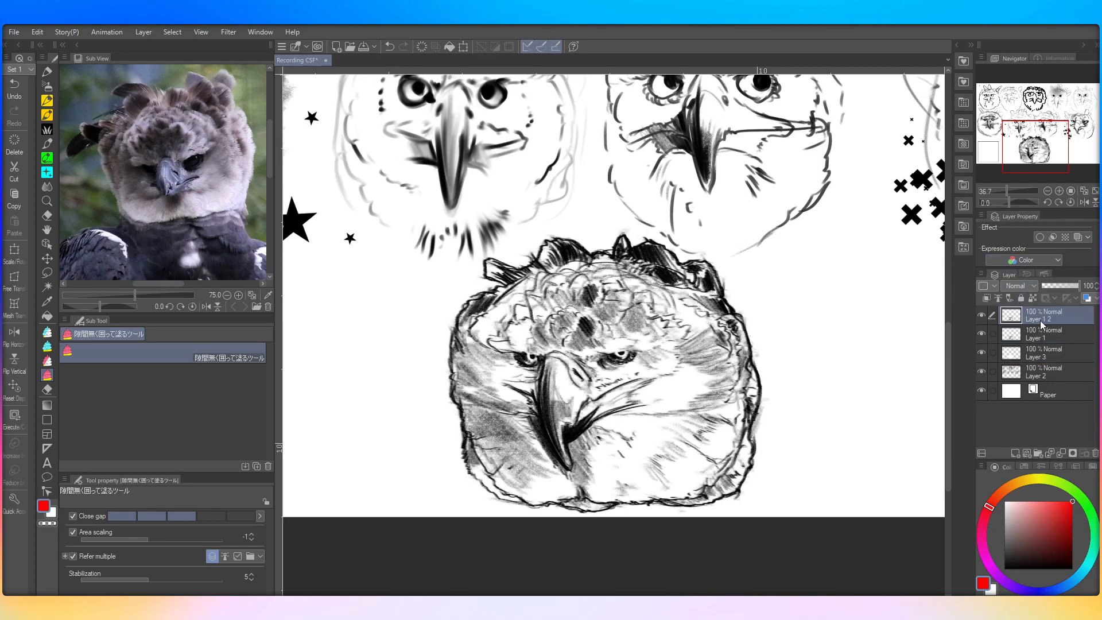
Step: Clip the original Layer 1 to the white fill as a Multiply layer, and blur it into soft shading
click(1049, 334)
click(987, 298)
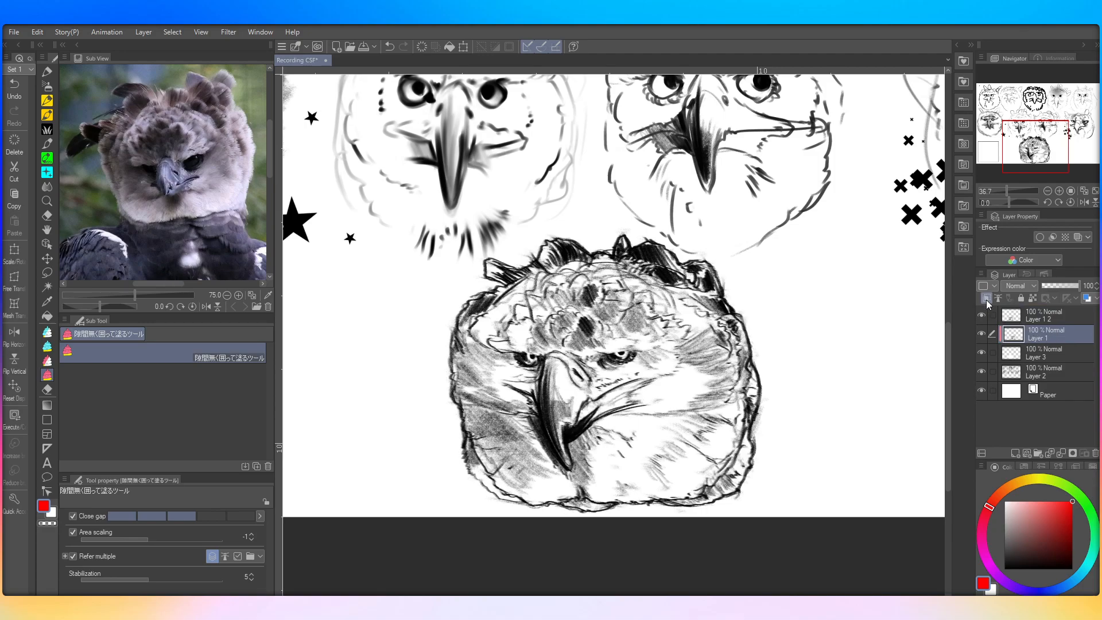
click(1022, 318)
click(323, 75)
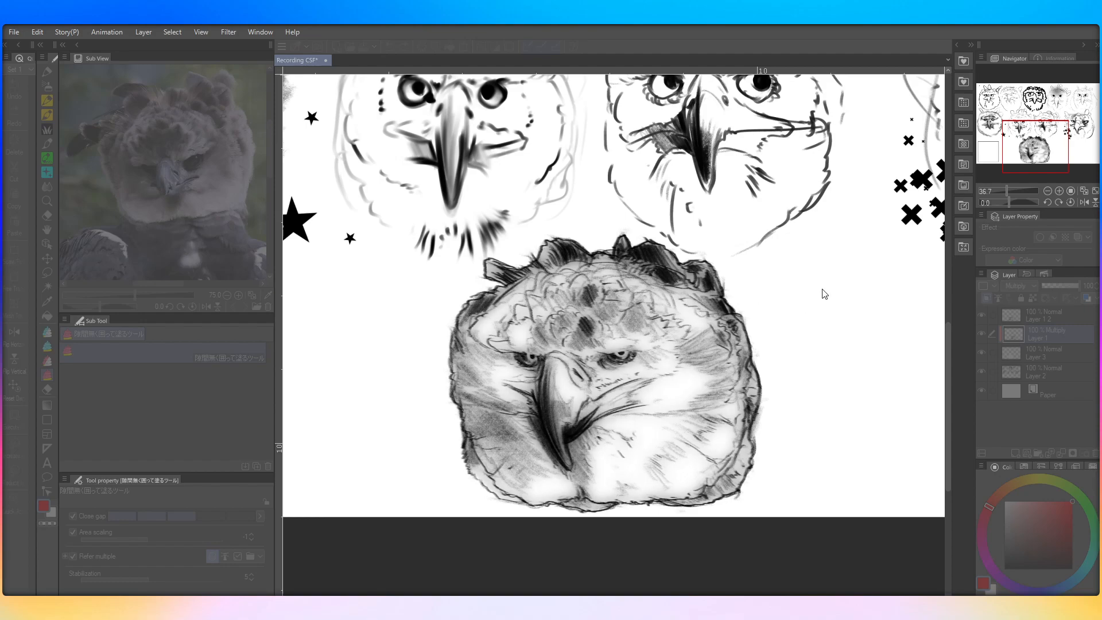
key(Return)
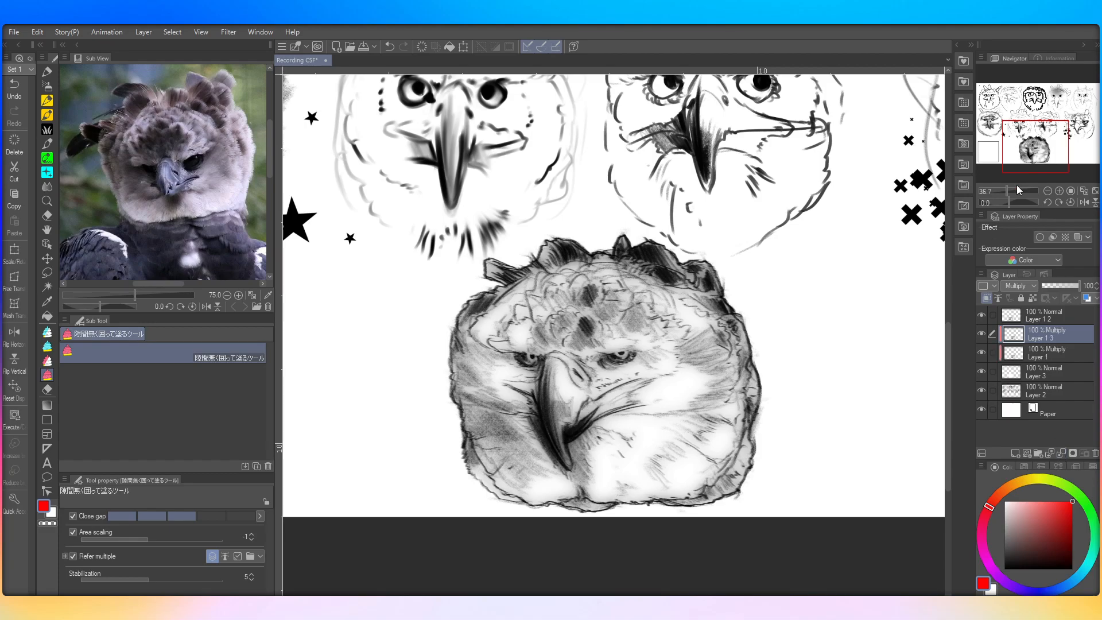
Step: Duplicate the blurred Multiply layer, and merge both into Layer 3 with the copy at 67% opacity
key(ctrl+j)
click(1039, 353)
click(1062, 451)
click(1052, 330)
drag(1068, 285, 1067, 284)
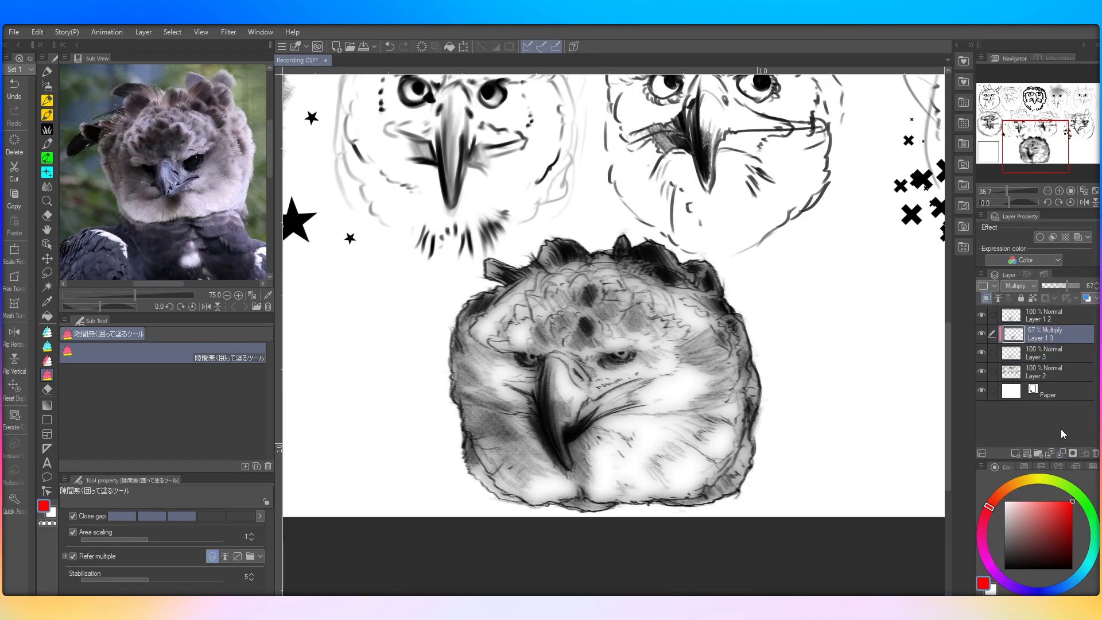
click(1061, 454)
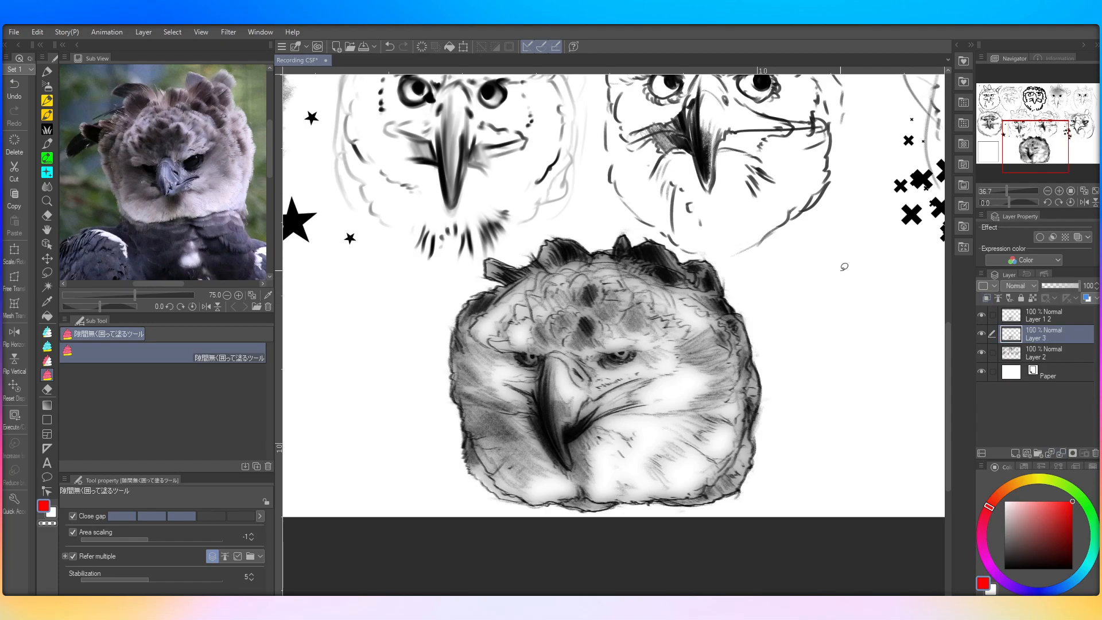
Step: Set the sharp pencil layer, Layer 1 2, to Multiply blending at 85% opacity
click(1041, 319)
click(1029, 289)
click(1023, 319)
click(1097, 289)
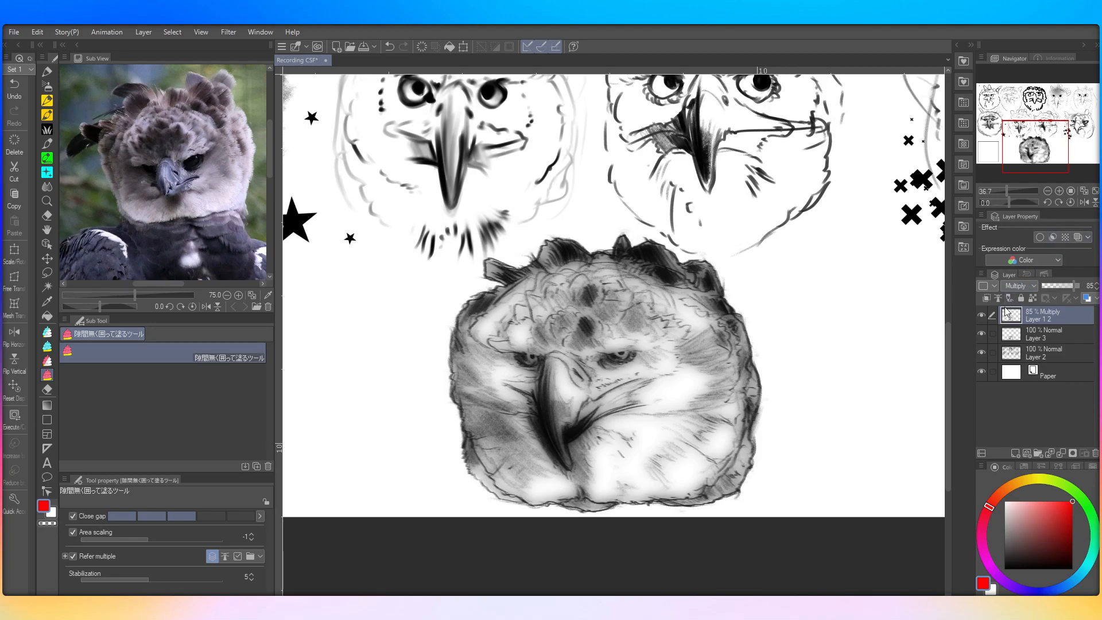
Step: Add a gradient map correction layer clipped to Layer 3, and try several colour gradients before settling on a near-neutral grey one
click(1049, 335)
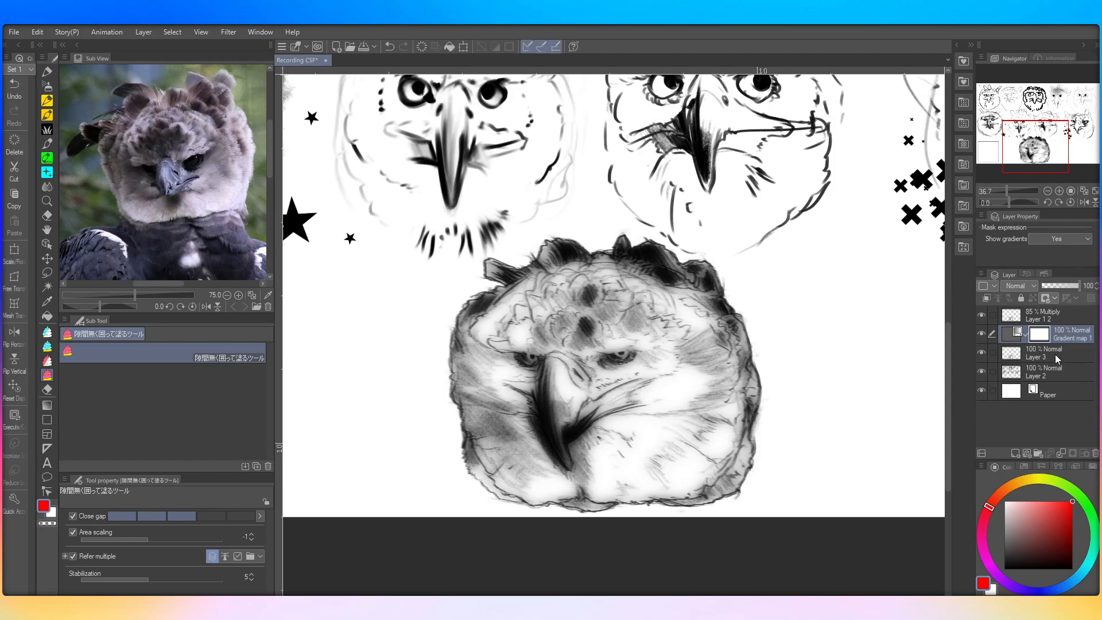
click(988, 300)
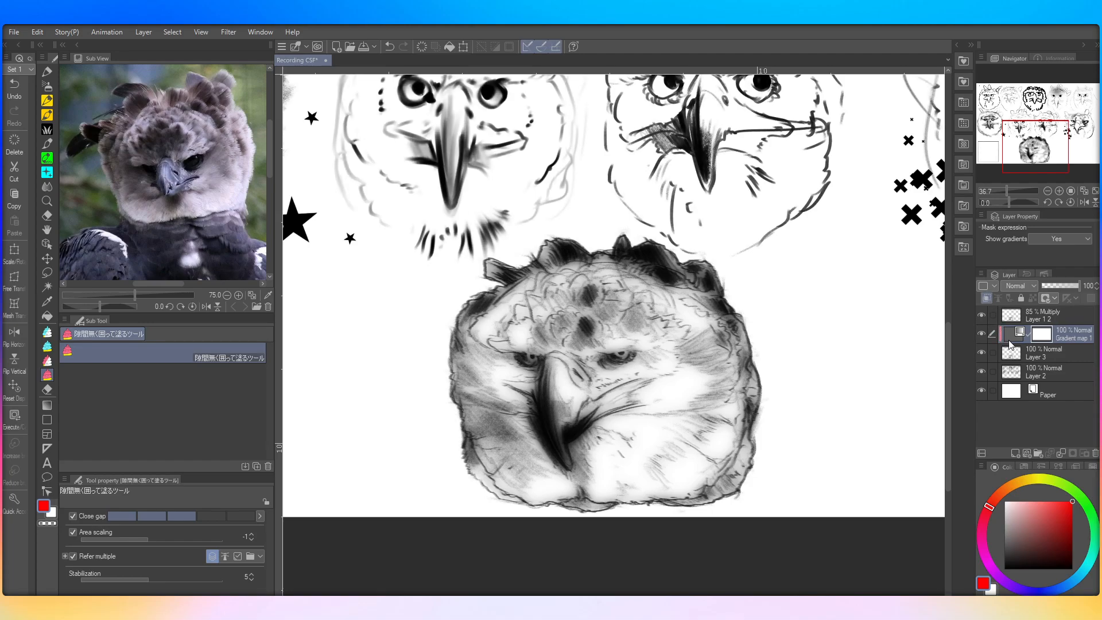
click(1012, 337)
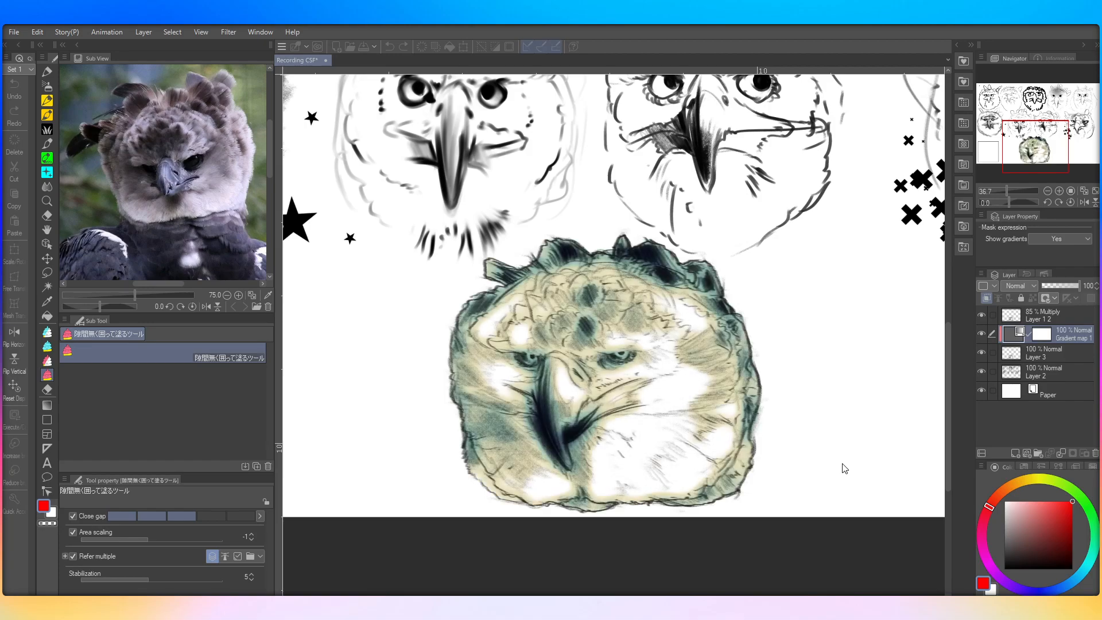
double_click(844, 487)
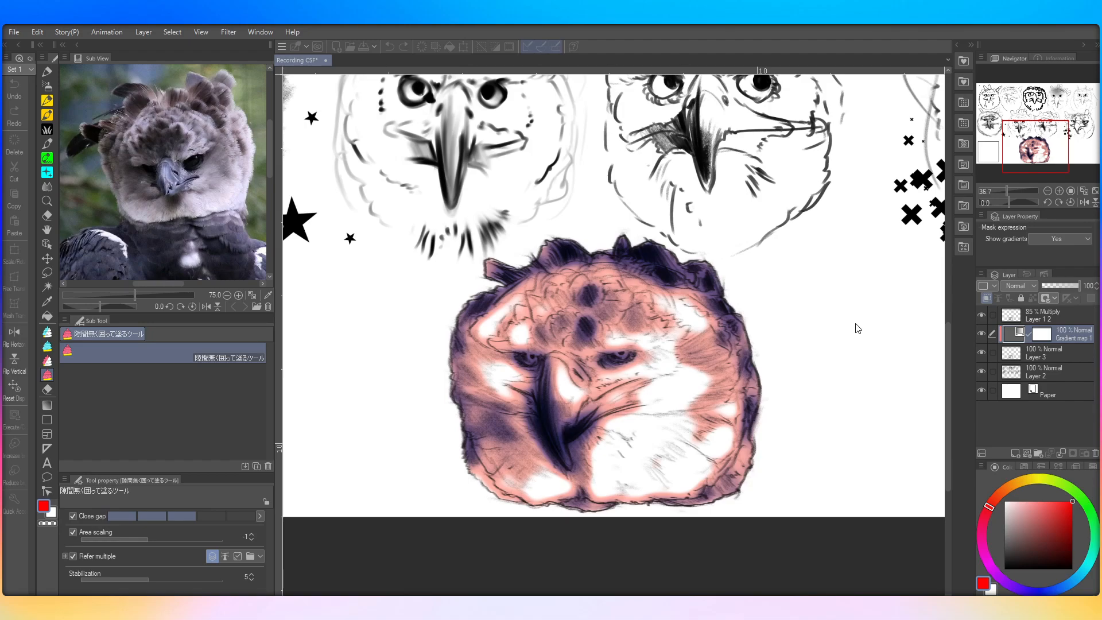
double_click(863, 464)
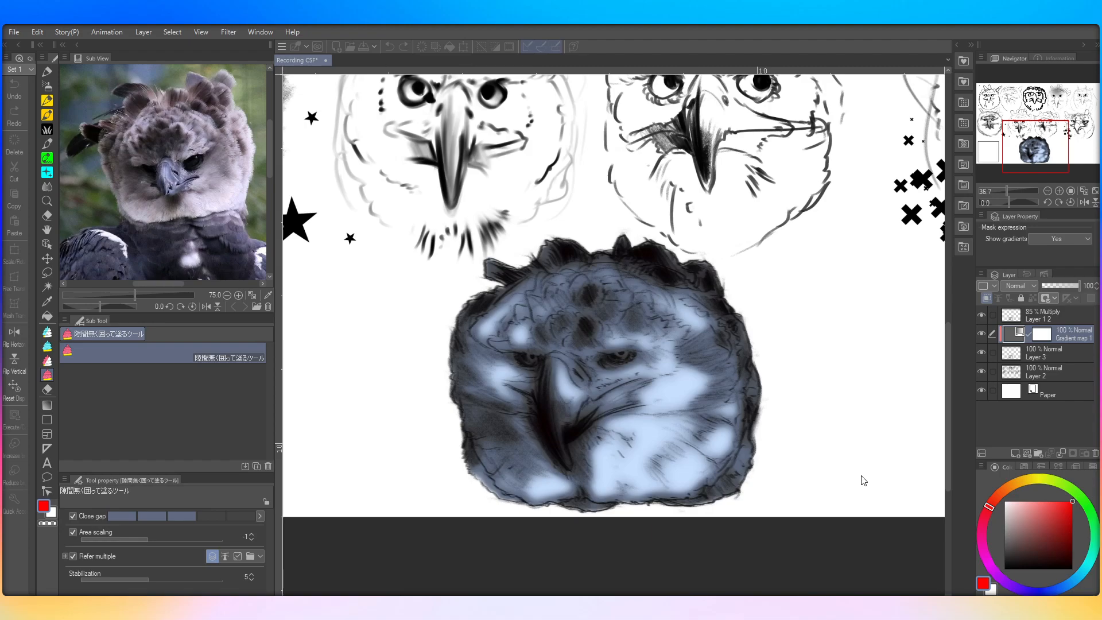
double_click(862, 476)
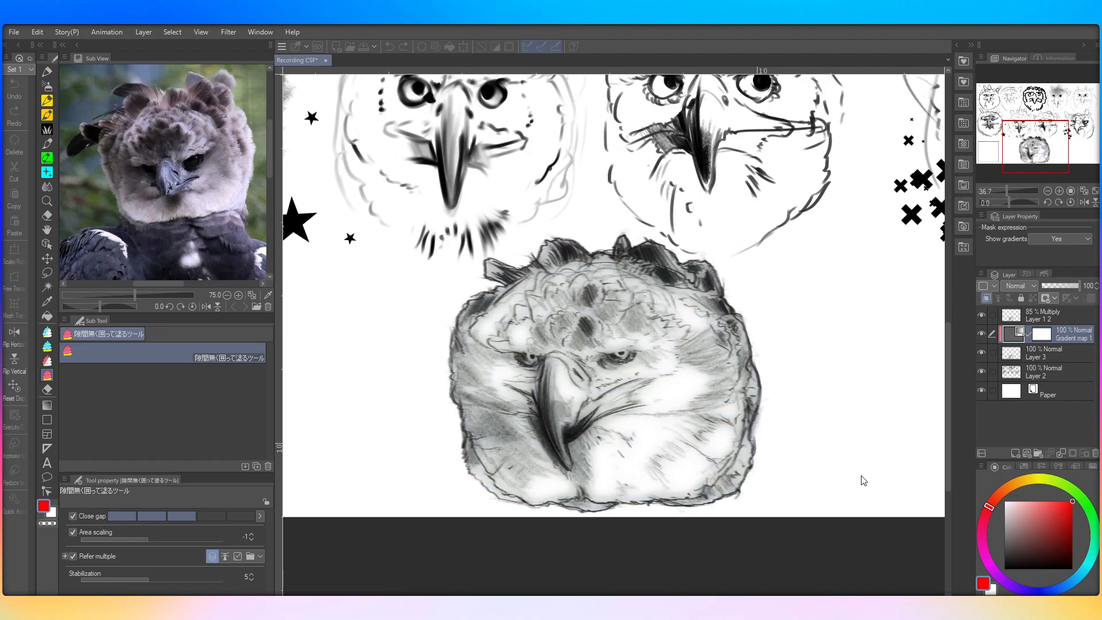
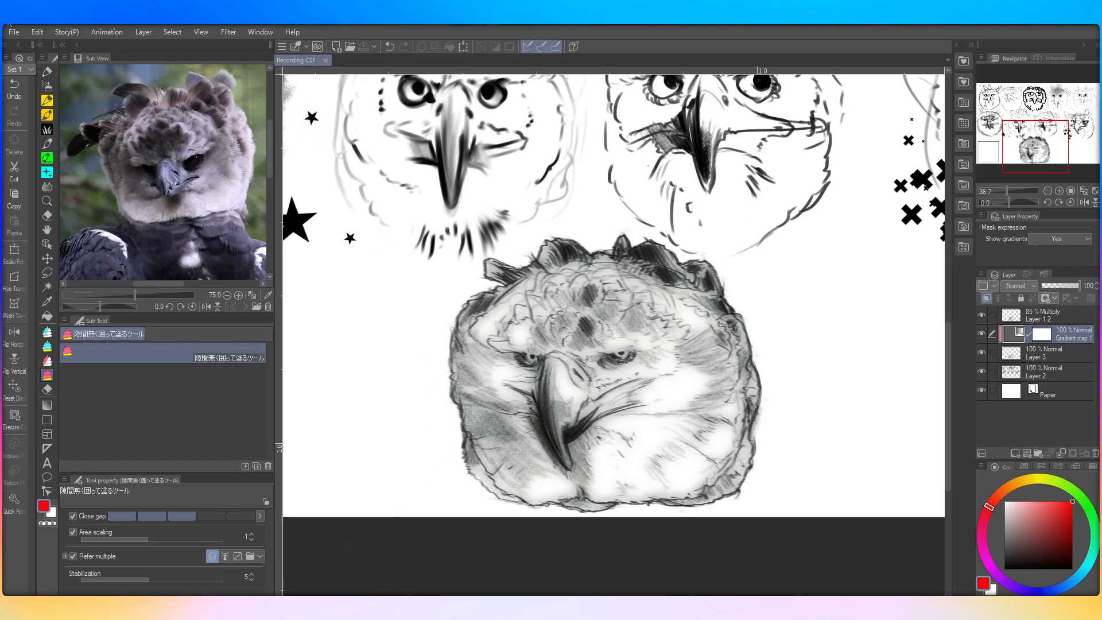
Step: Darken the grey shading on Layer 3 with a tonal correction, and merge the gradient map layer down into it
click(1082, 358)
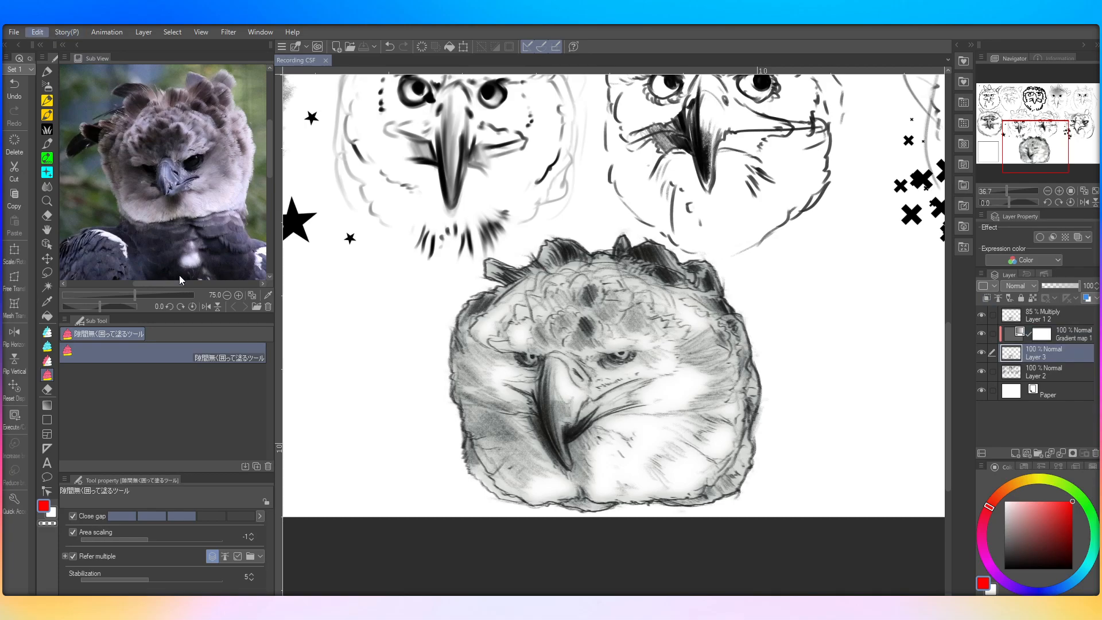
click(268, 376)
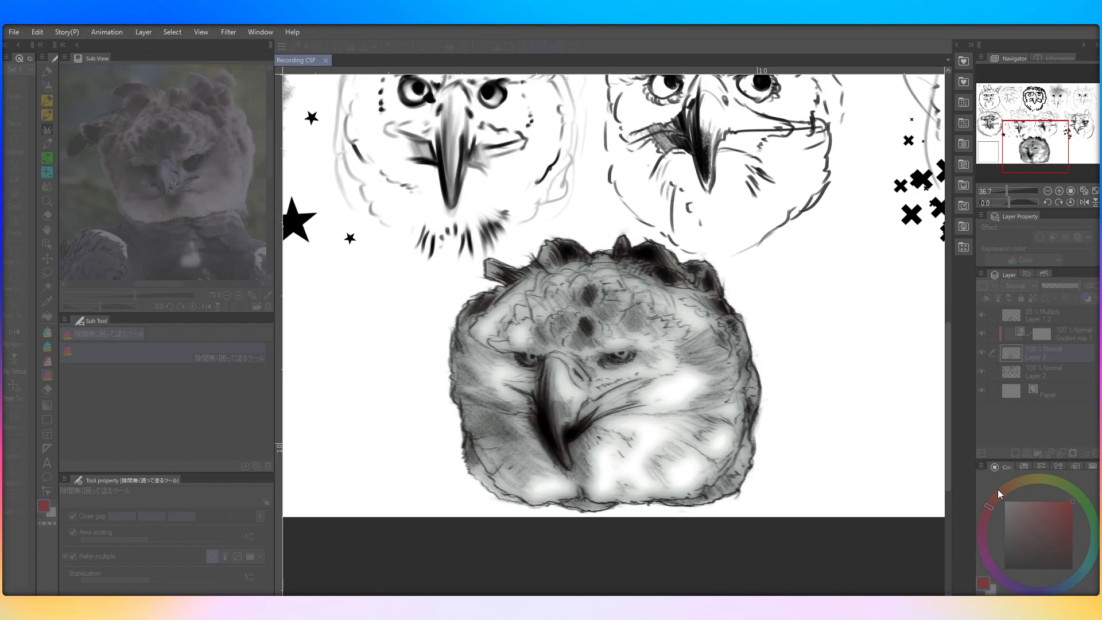
click(1049, 397)
scroll(788, 460, down, 3)
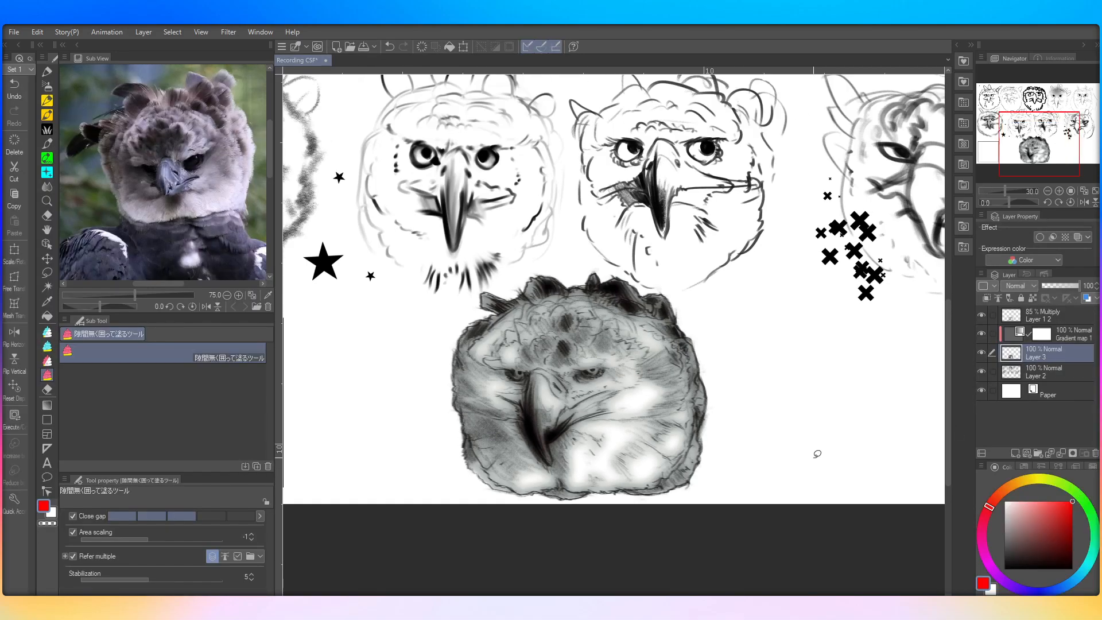
scroll(722, 427, up, 2)
scroll(676, 420, up, 1)
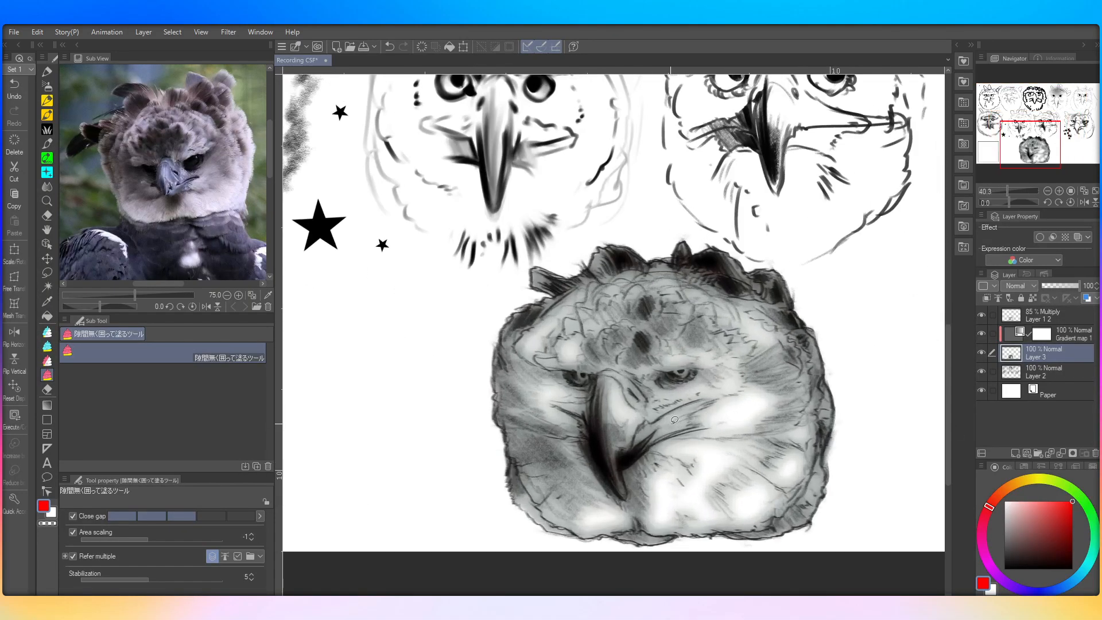
click(1066, 340)
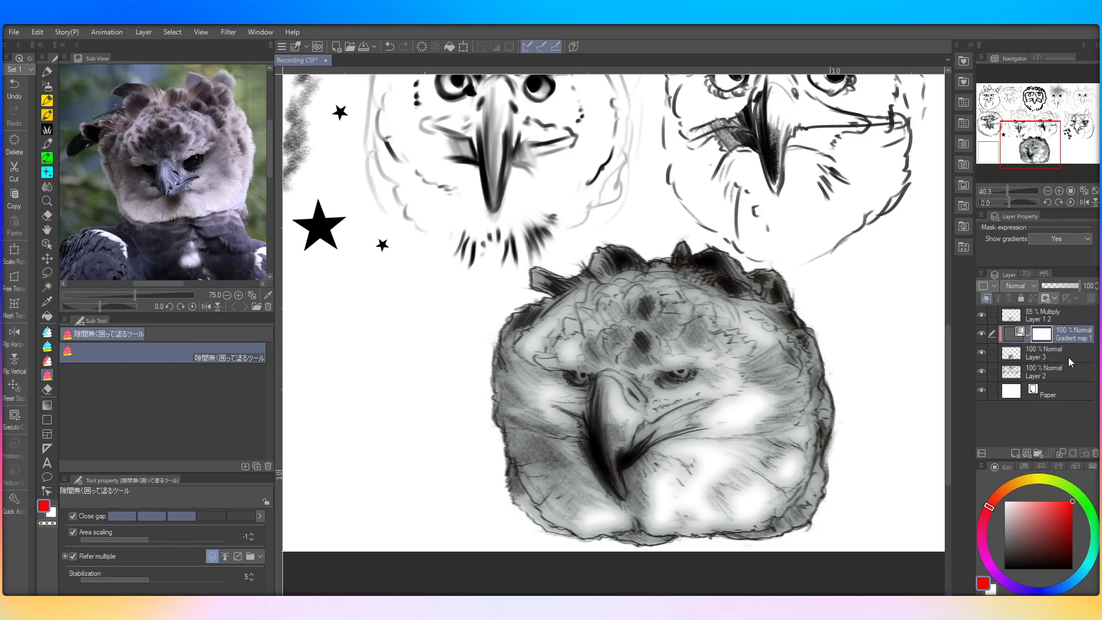
click(1063, 451)
Step: Add a new layer clipped to Layer 3 with Add (Glow) blending, and choose orange as the drawing colour
click(1015, 453)
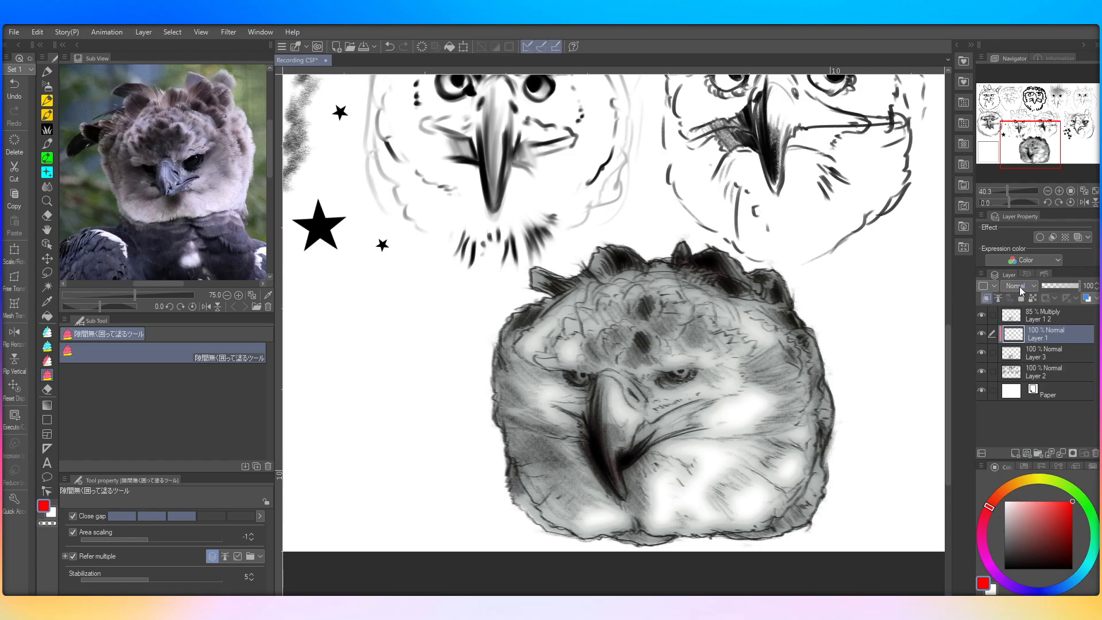
click(1015, 416)
click(1078, 576)
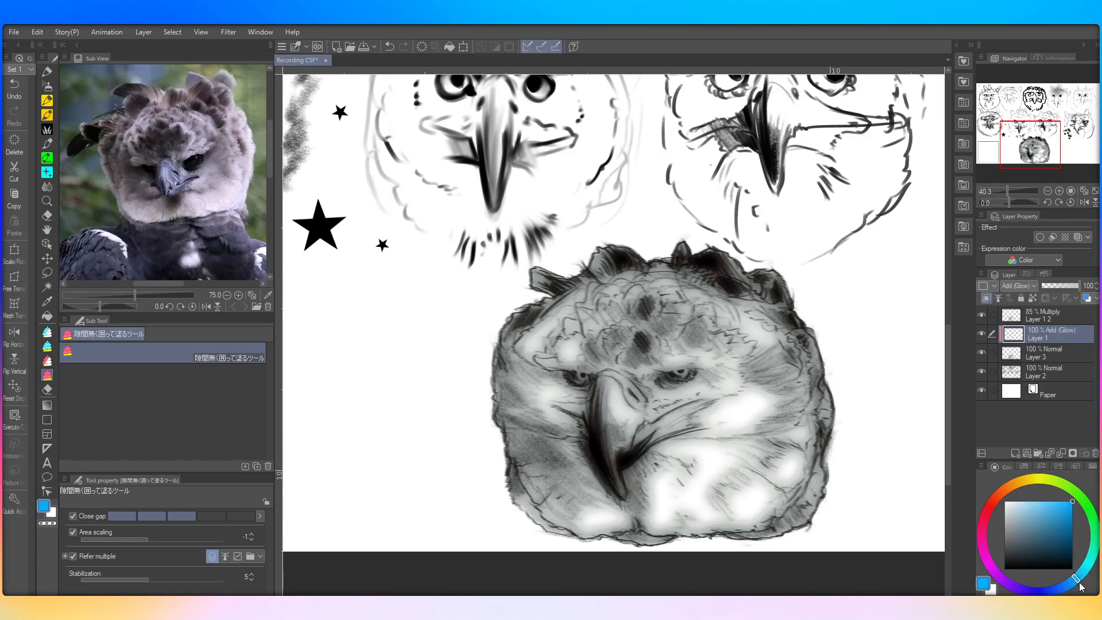
drag(1035, 488, 1014, 485)
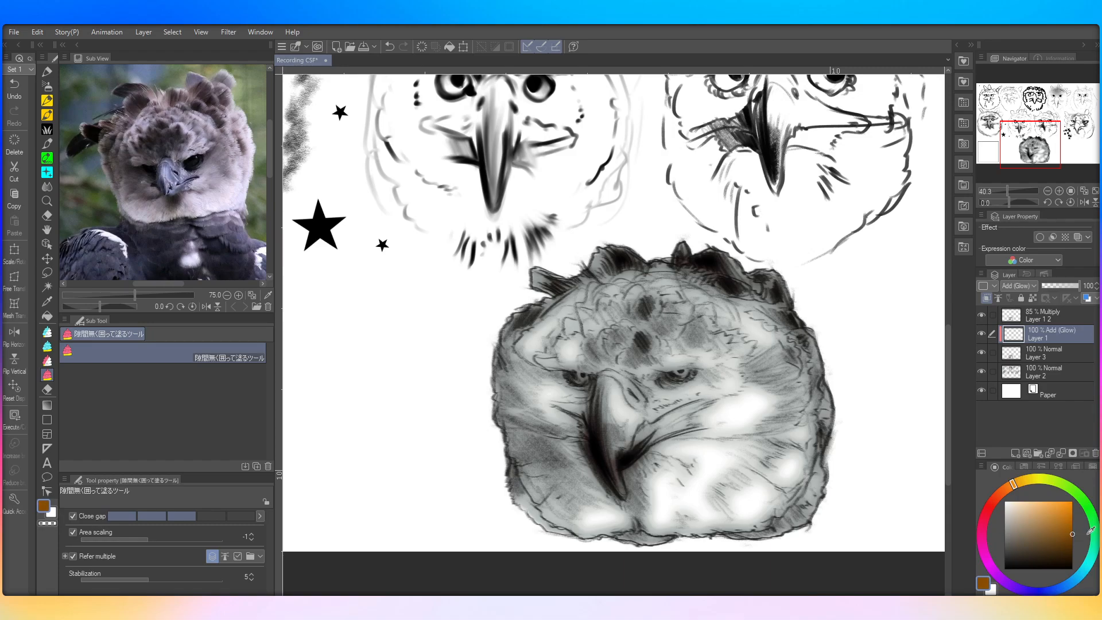
Step: Paint both of the eagle's eyes glowing orange with the Soft airbrush at brush size 19.9
click(47, 86)
click(165, 352)
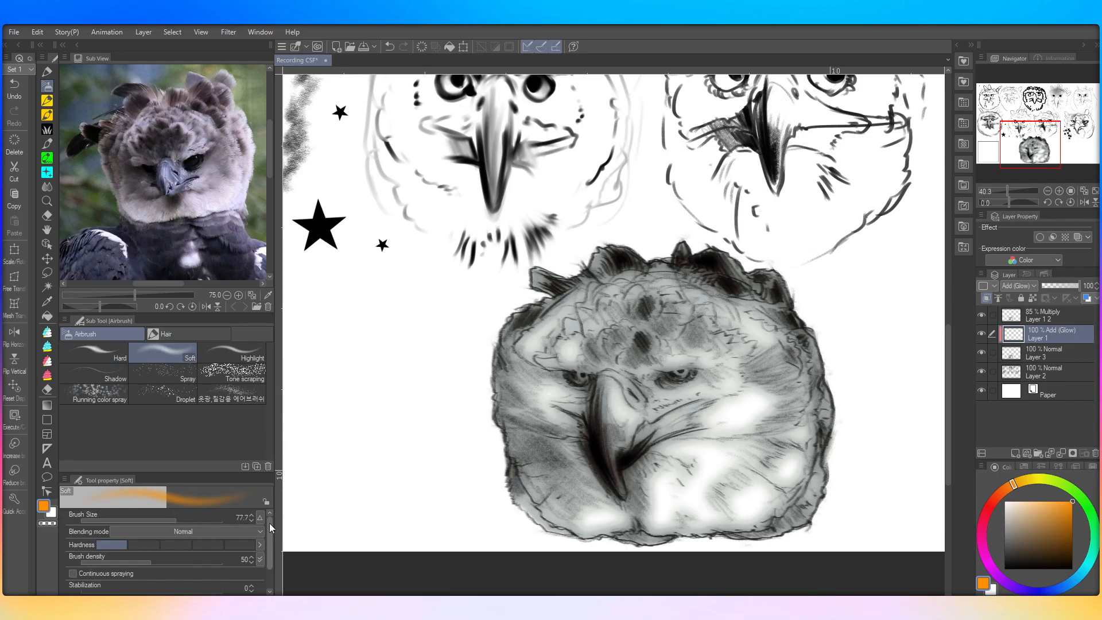
click(166, 521)
drag(683, 373, 681, 373)
click(14, 87)
click(156, 521)
drag(677, 373, 673, 369)
drag(578, 379, 585, 376)
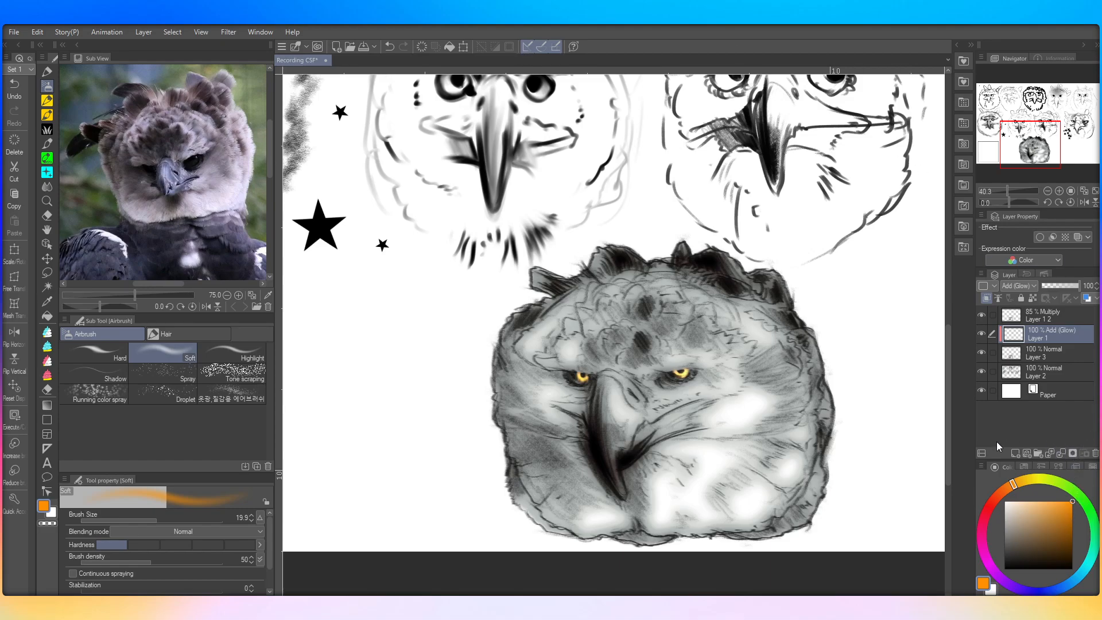
Step: Add another clipped layer above the glow layer, set it to Multiply, and choose a muted greyish blue
click(1017, 453)
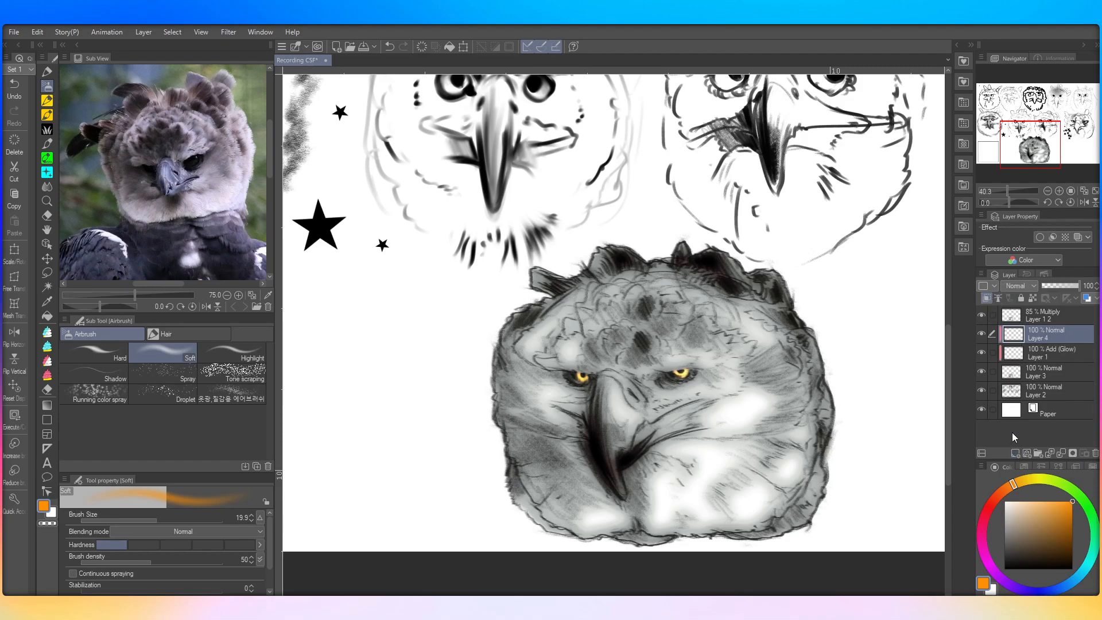
click(1013, 561)
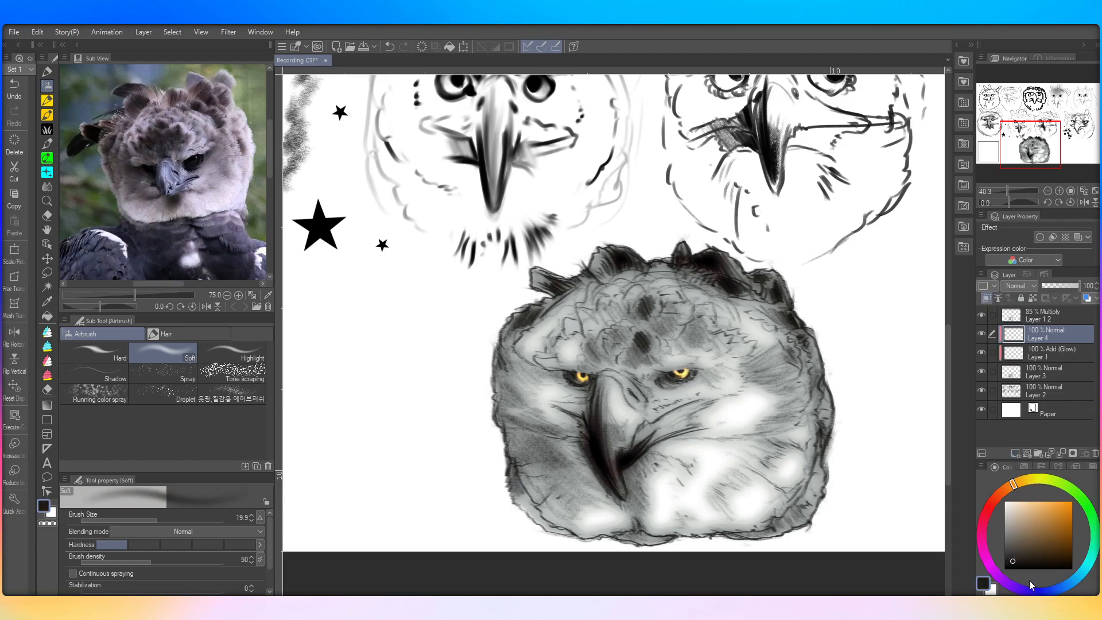
mouse_move(1029, 583)
mouse_down()
mouse_move(1054, 590)
mouse_move(1040, 534)
mouse_up()
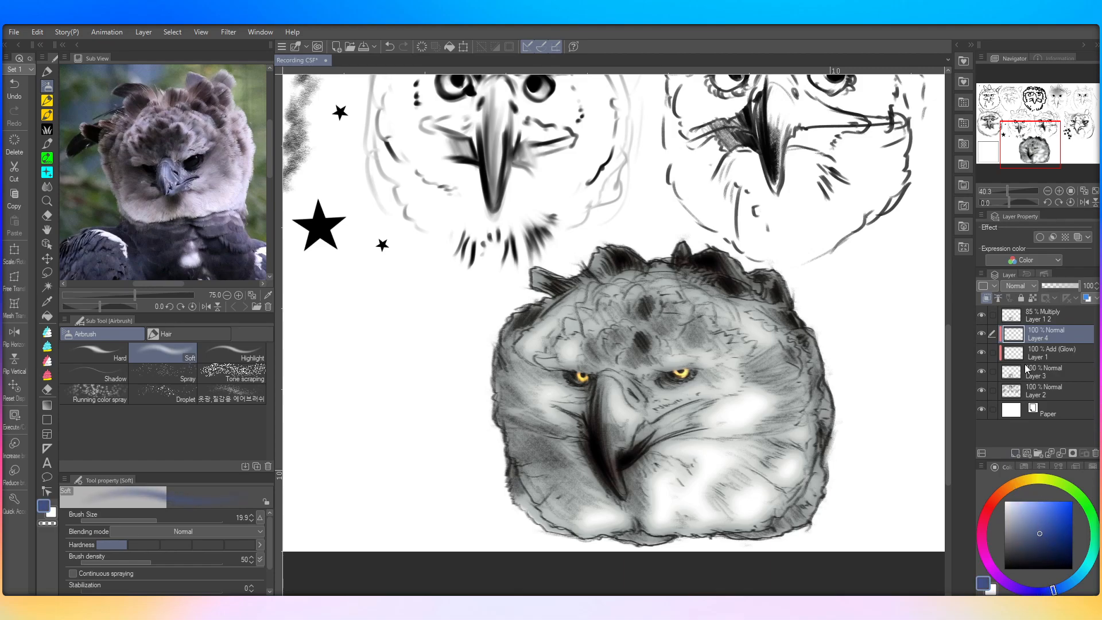
click(1030, 324)
click(1025, 525)
drag(1025, 526, 1025, 536)
Step: Tint the whole beak greyish blue with the Soft airbrush at brush size 77.7
click(185, 521)
mouse_move(615, 426)
mouse_down()
mouse_move(628, 412)
mouse_move(605, 443)
mouse_move(620, 492)
mouse_move(613, 418)
mouse_move(631, 390)
mouse_move(610, 399)
mouse_move(660, 430)
mouse_move(678, 425)
mouse_move(656, 425)
mouse_move(666, 408)
mouse_move(649, 408)
mouse_move(653, 424)
mouse_move(600, 426)
mouse_move(594, 442)
mouse_move(608, 445)
mouse_move(601, 389)
mouse_up()
click(174, 519)
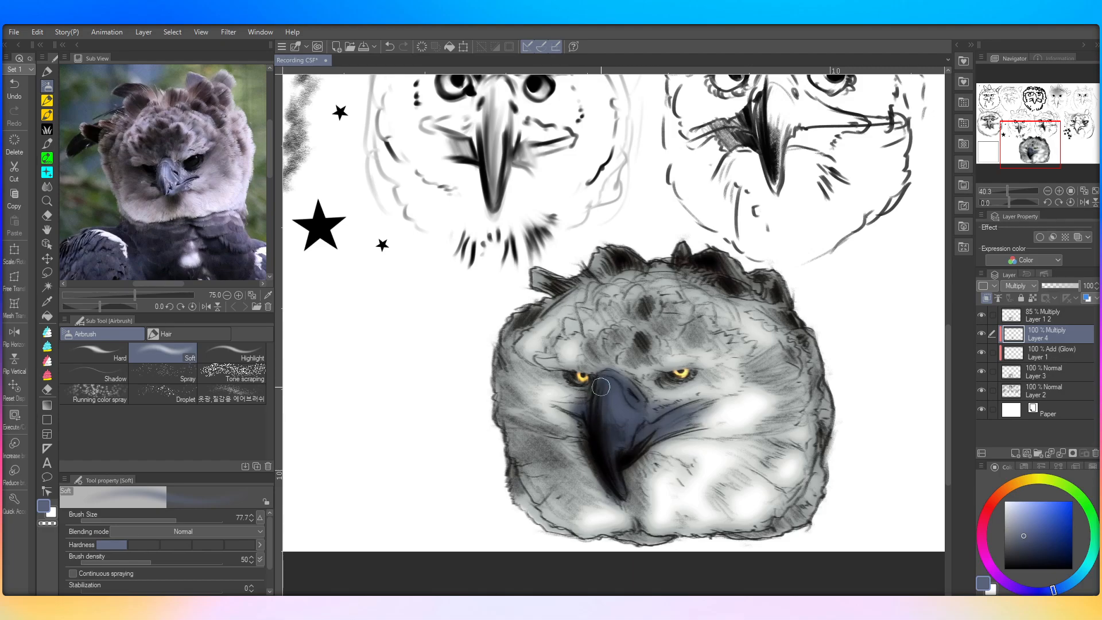
Step: Airbrush a white highlight along the beak's ridge on Layer 4 at brush size 30.9
key(x)
drag(176, 520, 168, 522)
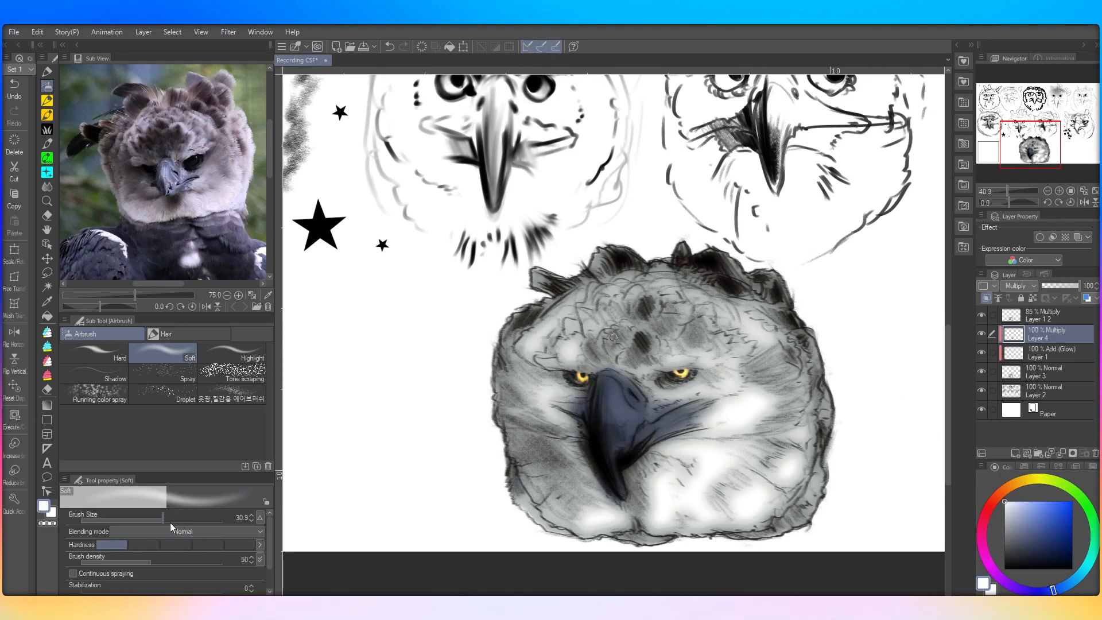
mouse_move(611, 430)
mouse_down()
mouse_move(610, 390)
mouse_move(614, 485)
mouse_move(616, 375)
mouse_move(652, 435)
mouse_move(655, 423)
mouse_move(617, 394)
mouse_move(619, 437)
mouse_up()
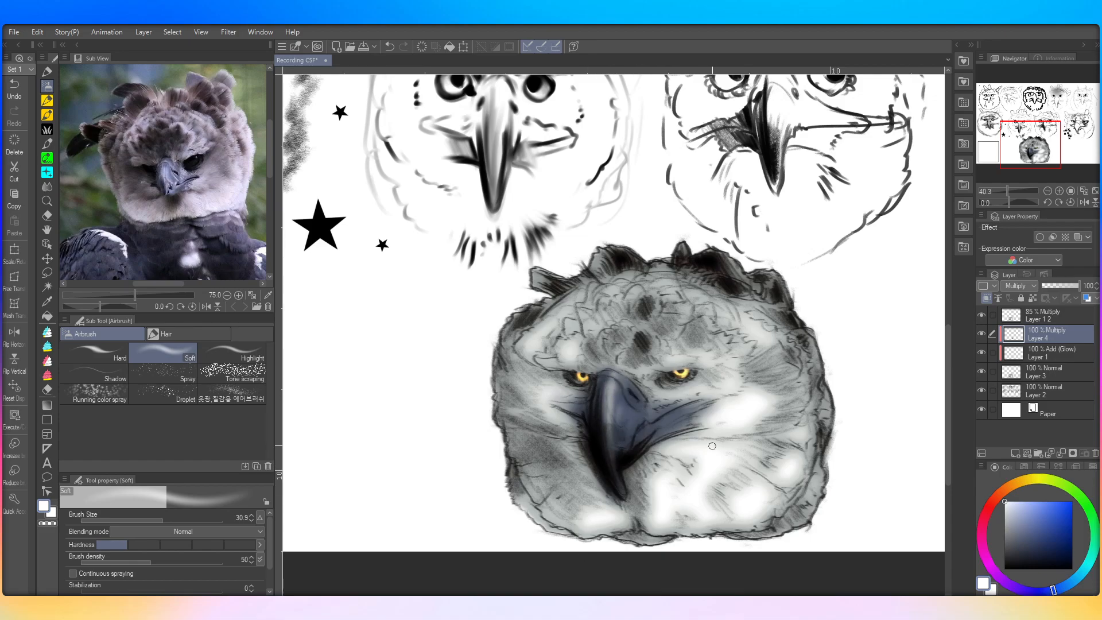
Step: Shade the eagle's forehead and crest with dark greyish blue using the Soft airbrush at brush size 238.9 on Layer 4
scroll(623, 367, down, 2)
scroll(651, 347, down, 1)
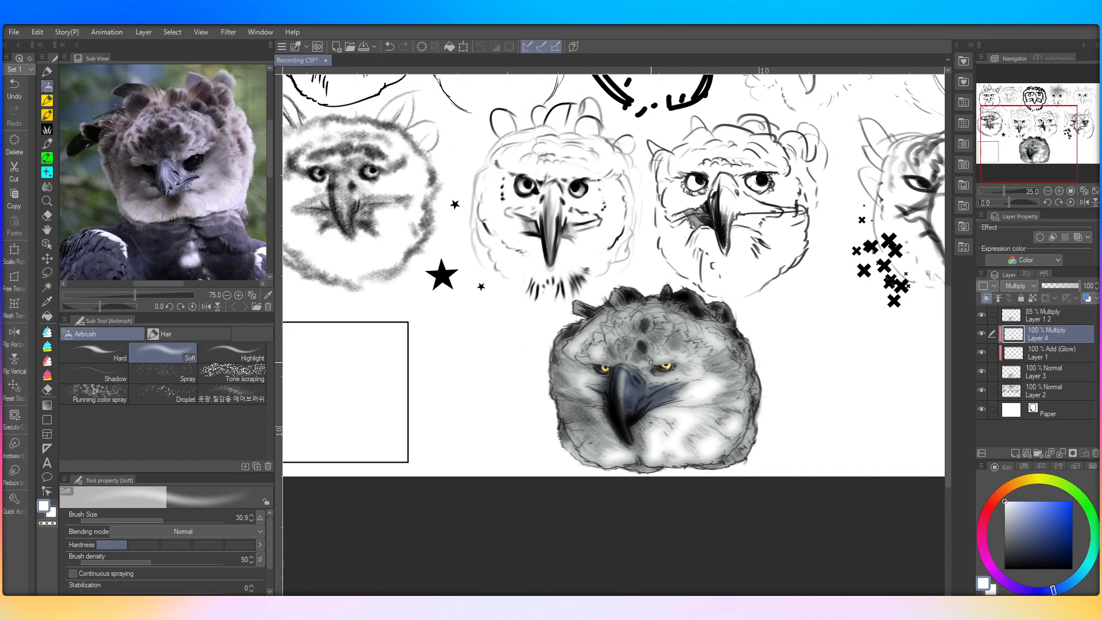
scroll(653, 349, up, 2)
scroll(652, 348, up, 3)
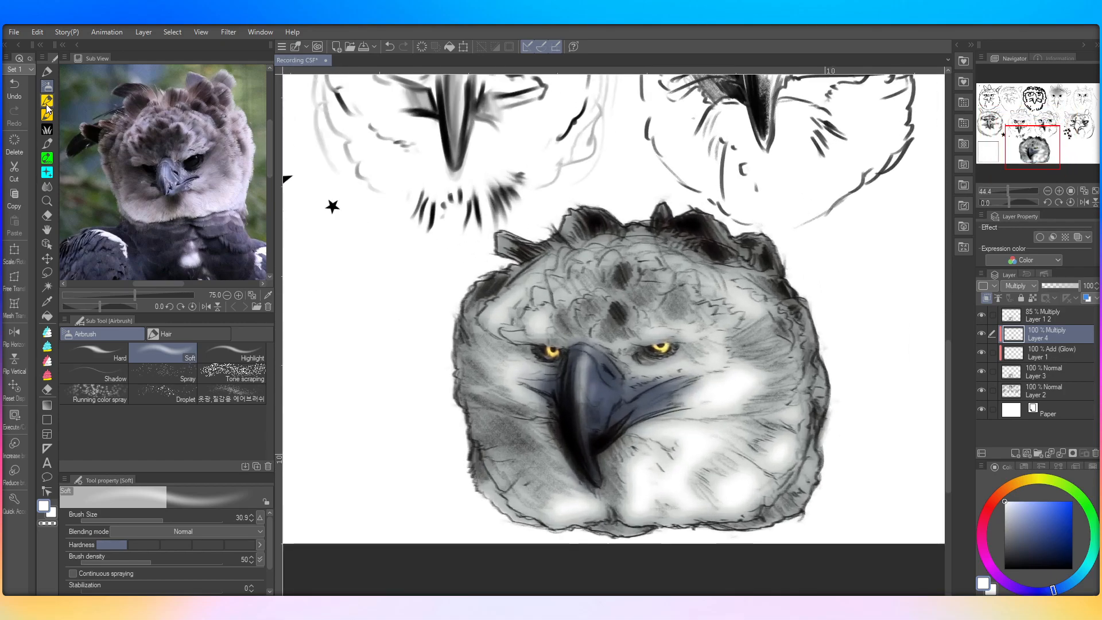
click(1036, 550)
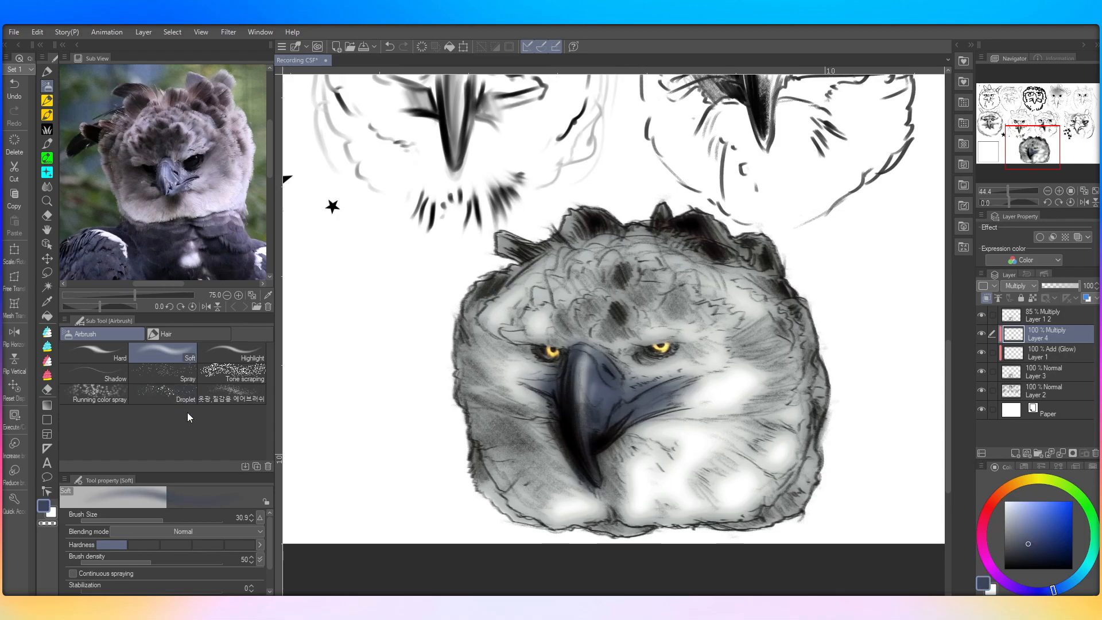
click(193, 517)
mouse_move(613, 337)
mouse_down()
mouse_move(594, 300)
mouse_move(572, 313)
mouse_move(655, 305)
mouse_move(623, 282)
mouse_move(557, 302)
mouse_move(535, 293)
mouse_move(608, 318)
mouse_move(570, 333)
mouse_move(628, 310)
mouse_move(614, 264)
mouse_up()
mouse_move(769, 257)
mouse_down()
mouse_move(687, 212)
mouse_move(771, 241)
mouse_up()
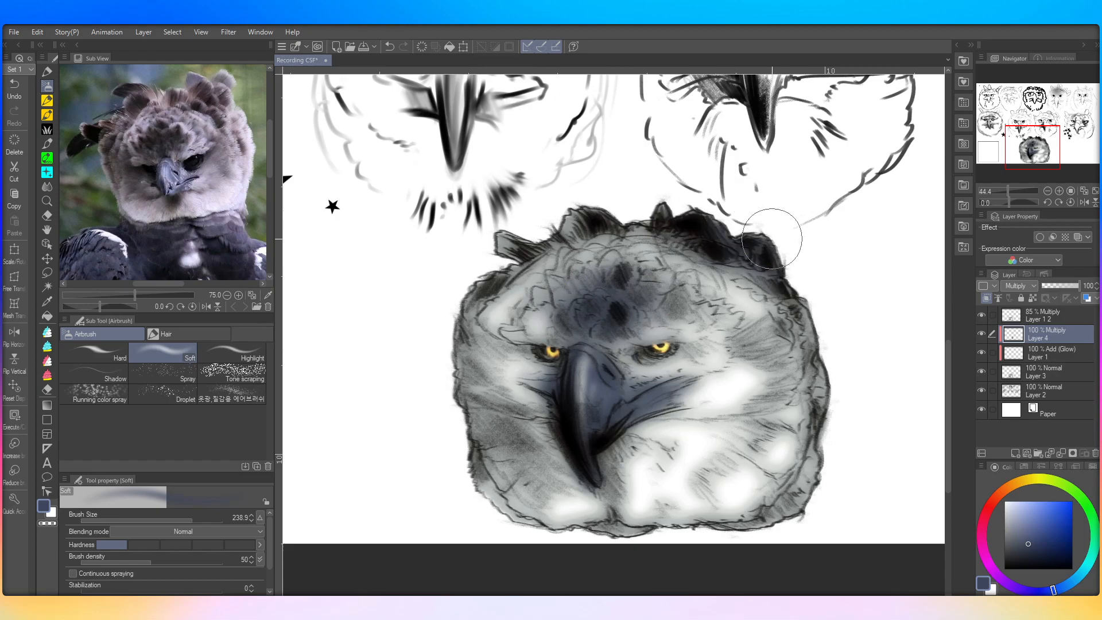
Step: Airbrush dark greyish blue over the crest feathers and down both outer sides of the pencil head, most heavily on the side behind the beak
mouse_move(660, 224)
mouse_down()
mouse_move(553, 216)
mouse_move(470, 254)
mouse_move(487, 265)
mouse_move(632, 213)
mouse_move(735, 255)
mouse_move(778, 320)
mouse_move(820, 304)
mouse_move(832, 339)
mouse_move(813, 480)
mouse_up()
mouse_move(488, 305)
mouse_down()
mouse_move(467, 371)
mouse_move(455, 327)
mouse_move(479, 442)
mouse_move(502, 492)
mouse_move(478, 408)
mouse_move(573, 528)
mouse_move(532, 436)
mouse_move(547, 482)
mouse_move(503, 407)
mouse_up()
drag(460, 318, 487, 509)
drag(484, 395, 487, 336)
drag(484, 374, 515, 293)
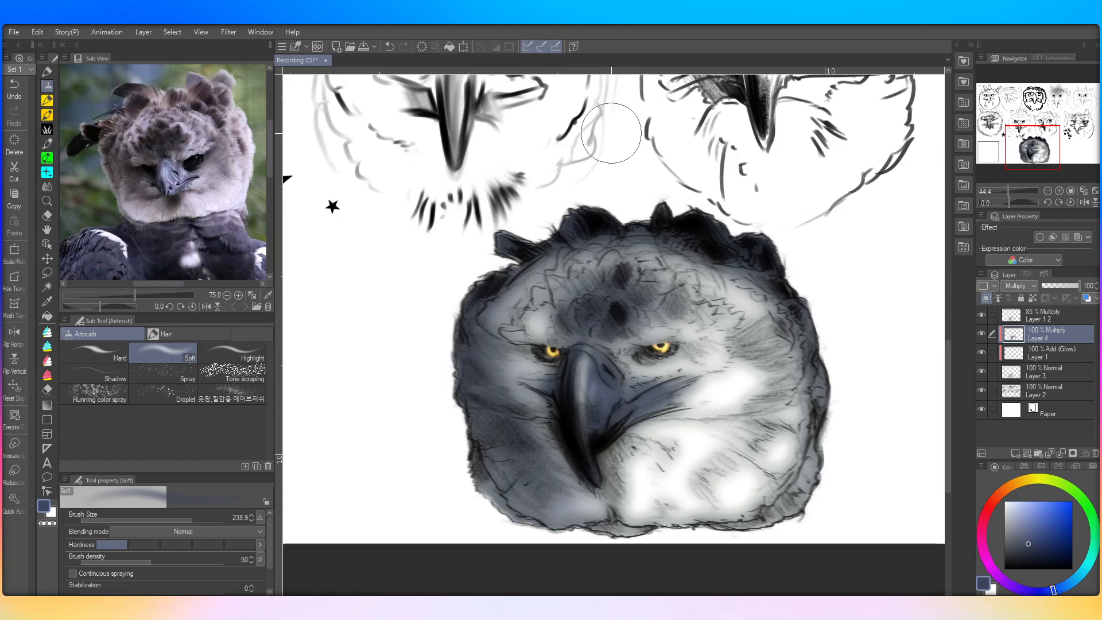
mouse_move(477, 372)
mouse_down()
mouse_move(519, 268)
mouse_move(514, 331)
mouse_move(484, 368)
mouse_move(483, 308)
mouse_up()
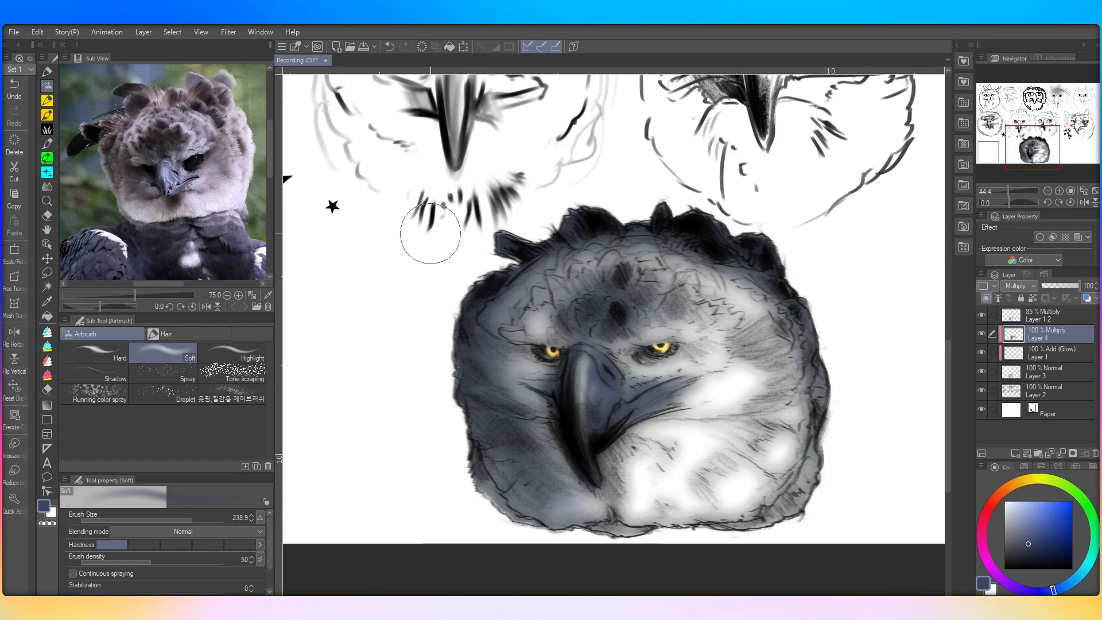
Step: Try to merge the Multiply Layer 4 down into the Add (Glow) Layer 1, and undo the merge
scroll(647, 348, down, 5)
scroll(660, 379, up, 4)
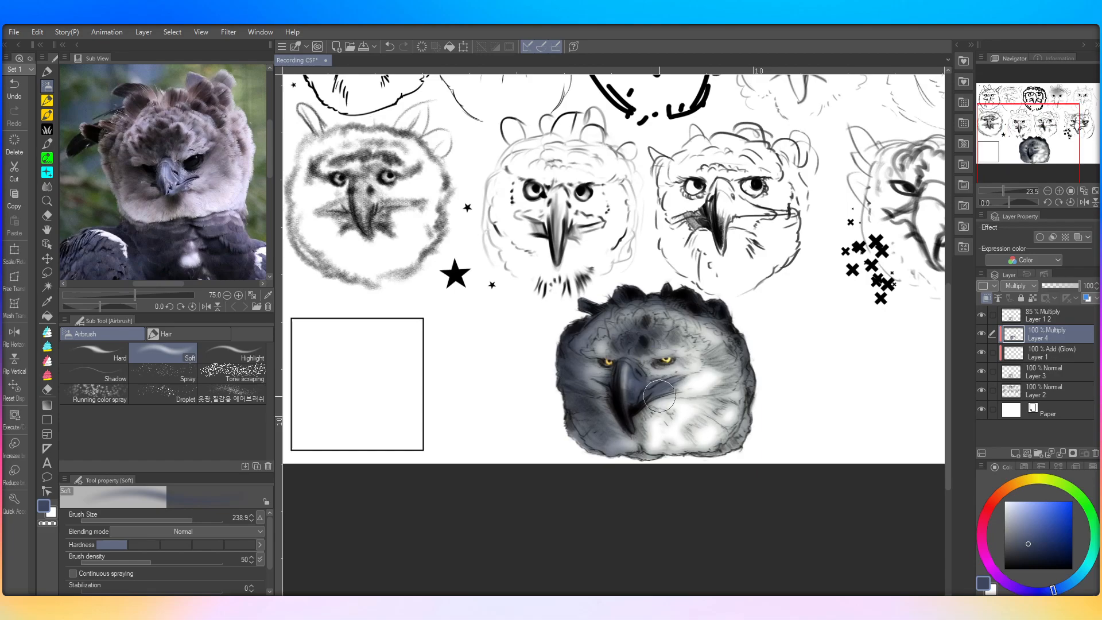
scroll(665, 392, up, 2)
scroll(485, 406, down, 1)
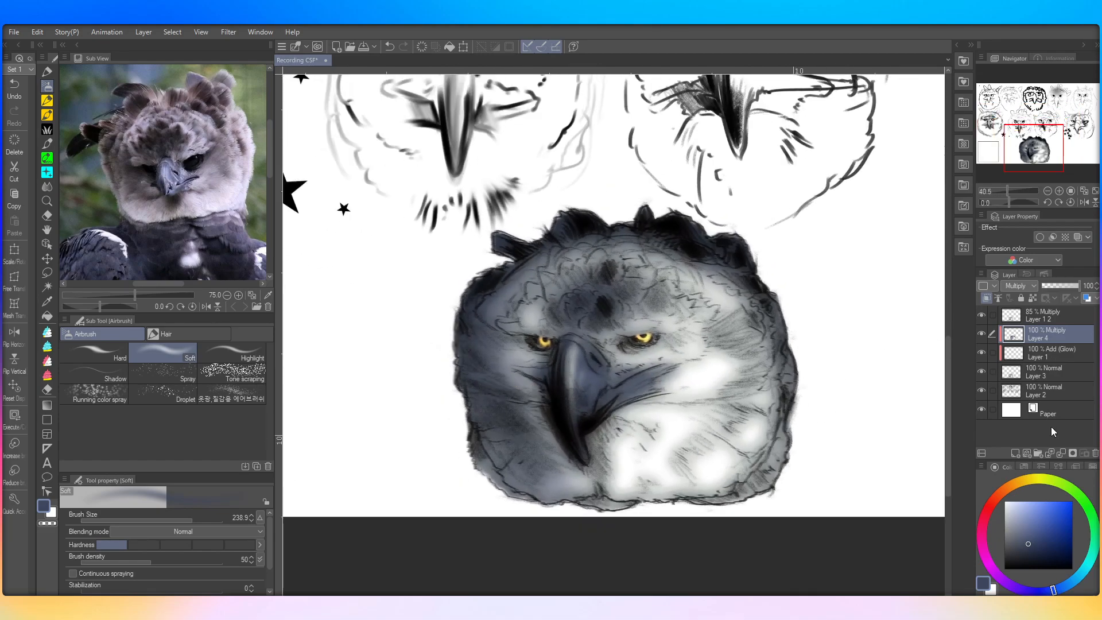
click(1061, 454)
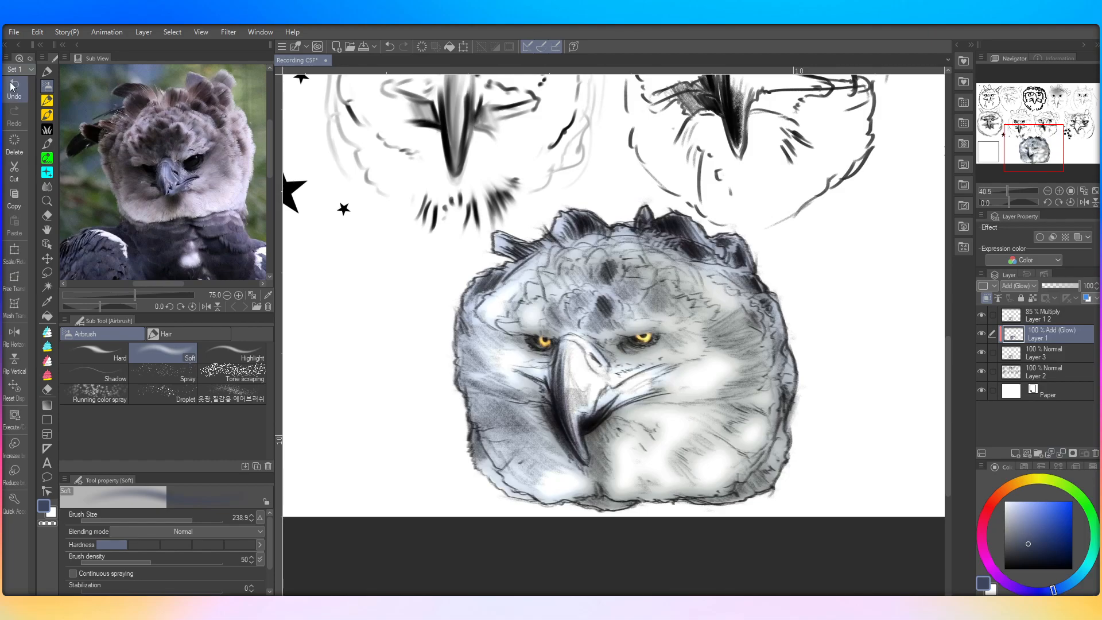
click(13, 86)
Step: Merge the Add (Glow) Layer 1 down into Layer 3, and merge the Multiply Layer 4 into Layer 3 as well
click(1042, 368)
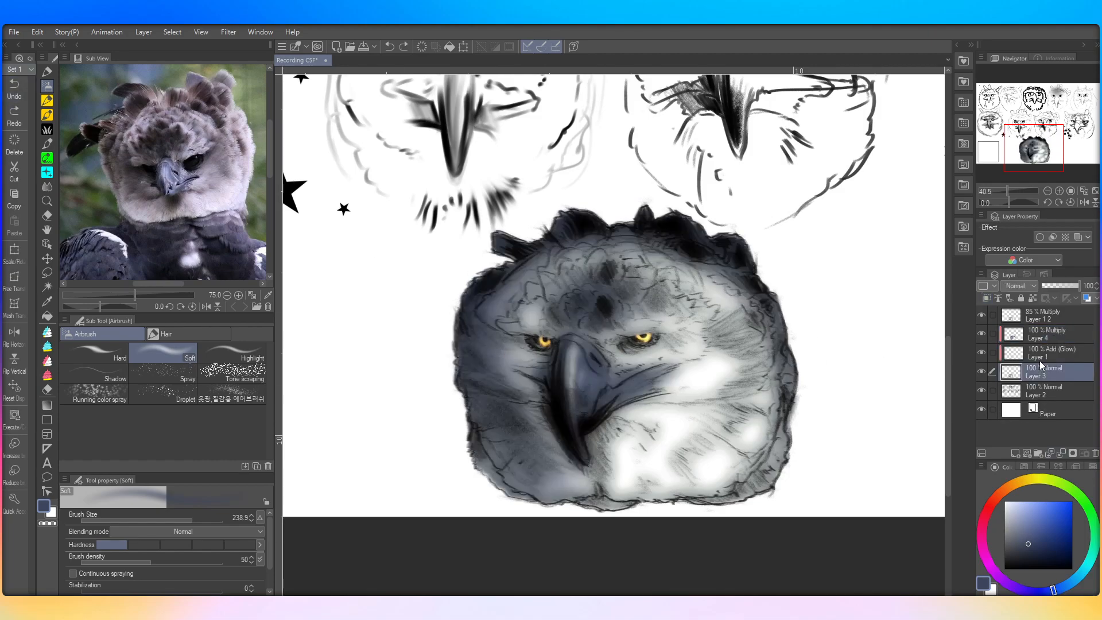
click(1043, 353)
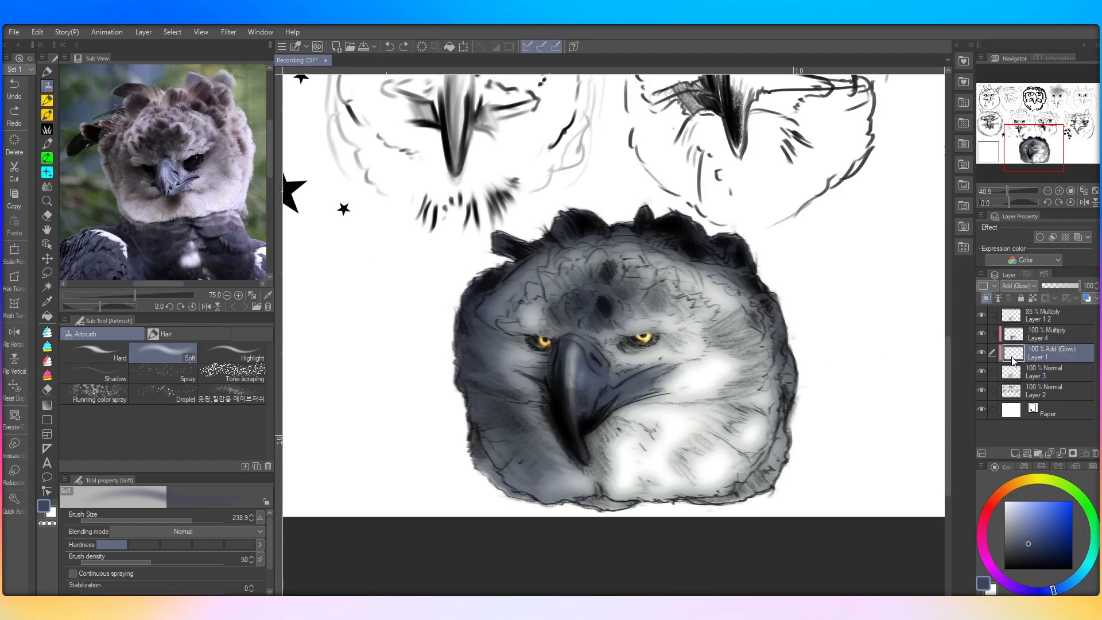
click(1060, 454)
click(1044, 337)
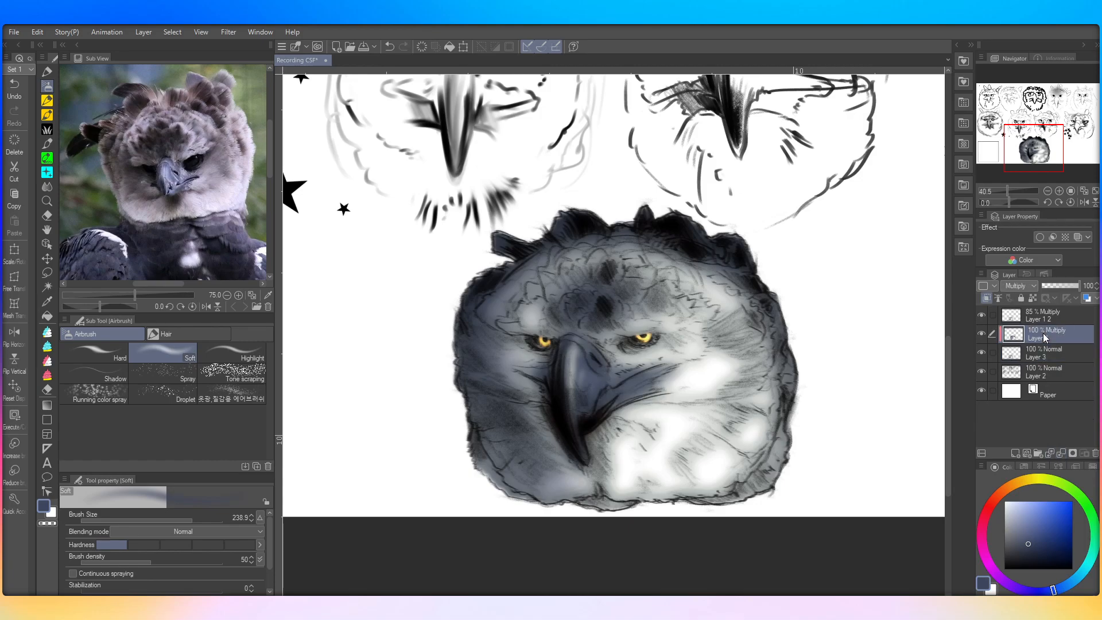
click(1063, 456)
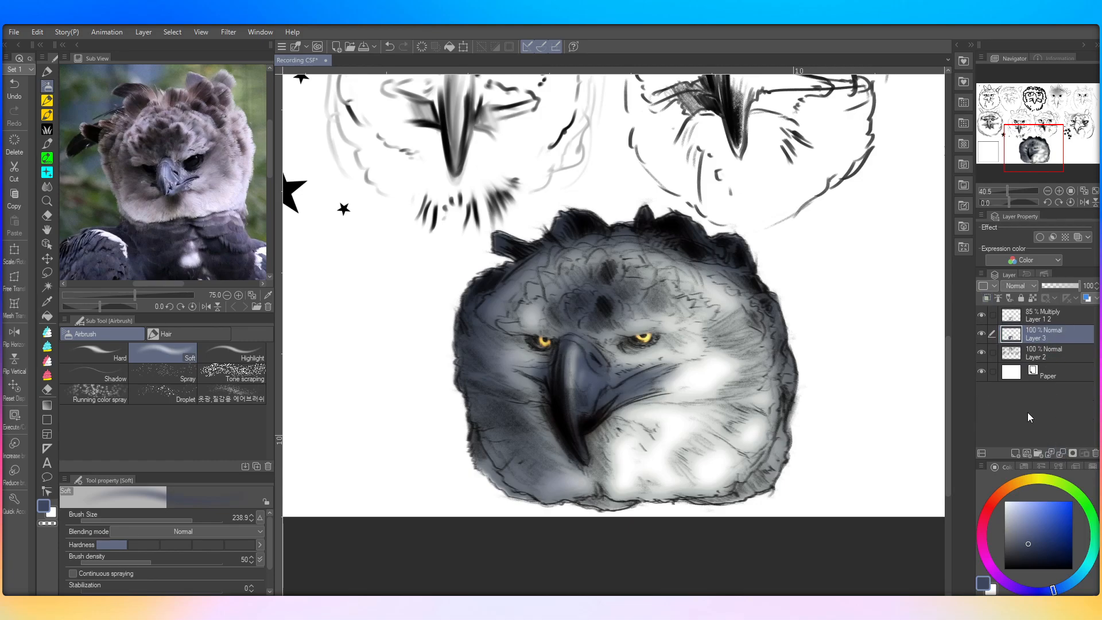
Step: Fit the whole canvas of eagle sketches in view and save the file
scroll(661, 391, up, 3)
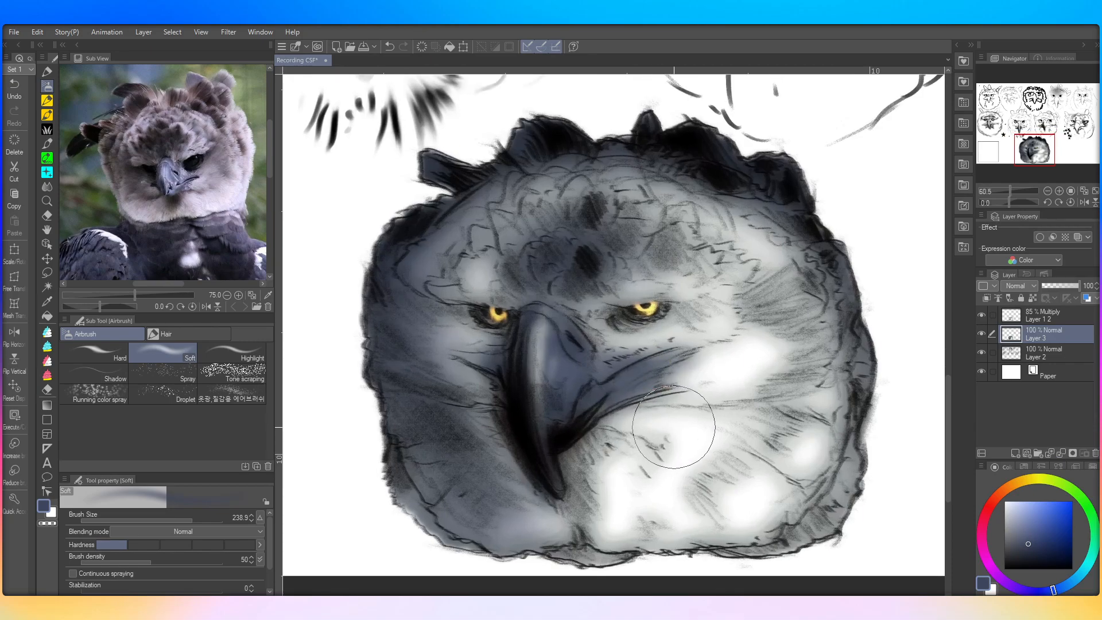
scroll(673, 427, down, 5)
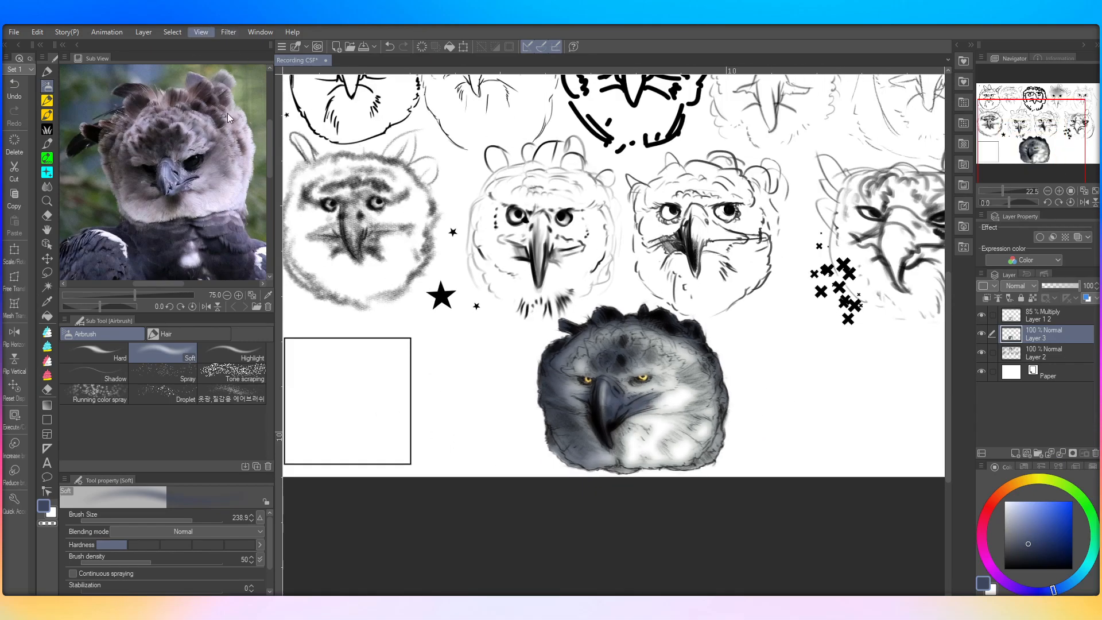
key(ctrl+0)
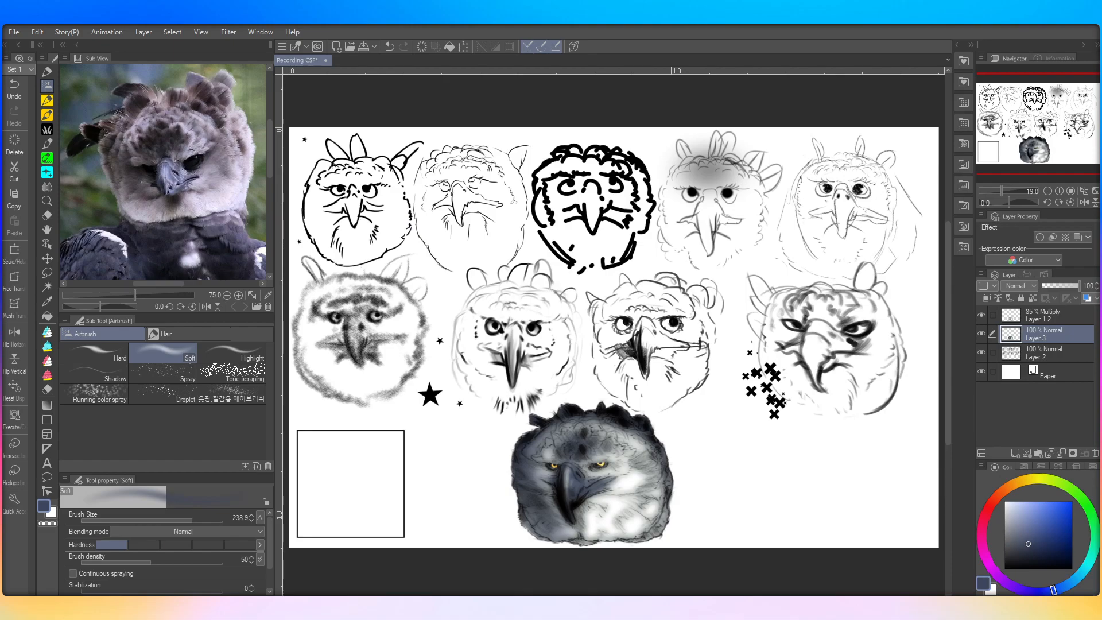
key(ctrl+s)
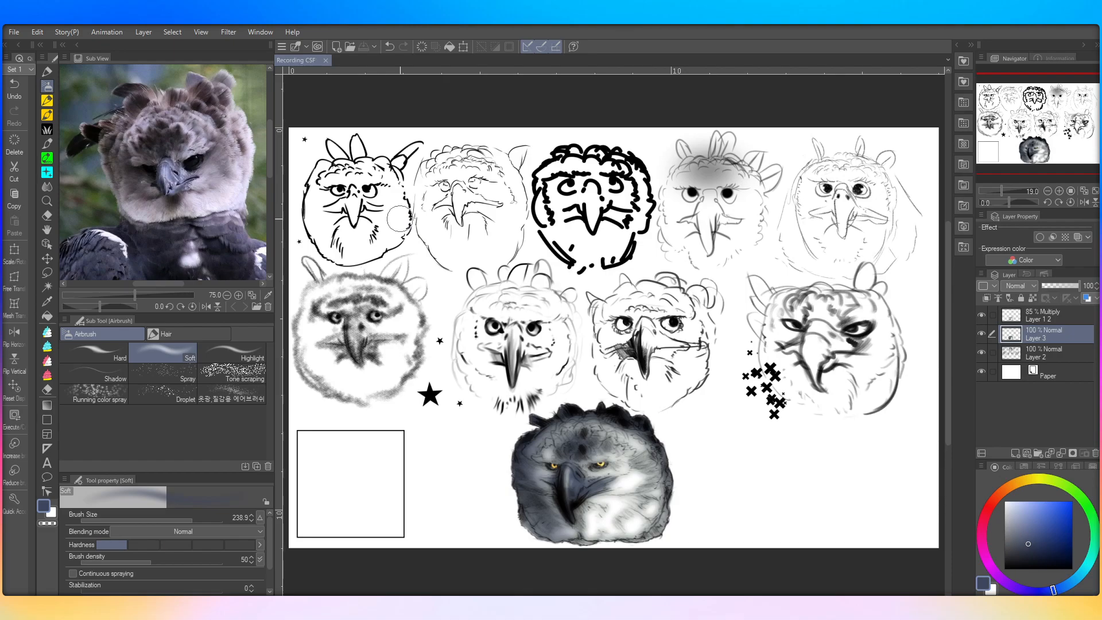